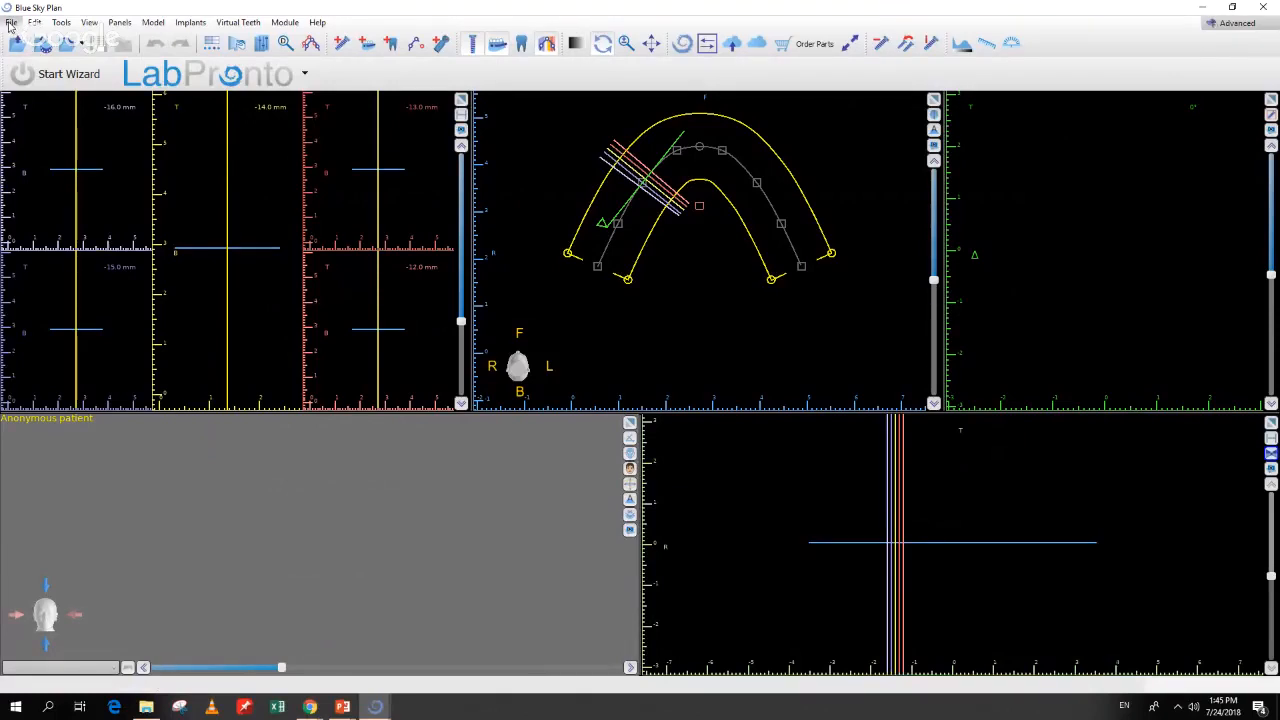
# Step: Start a new project from the case2 patient scan DICOMs, accepting the series and alignment
pyautogui.click(10, 24)
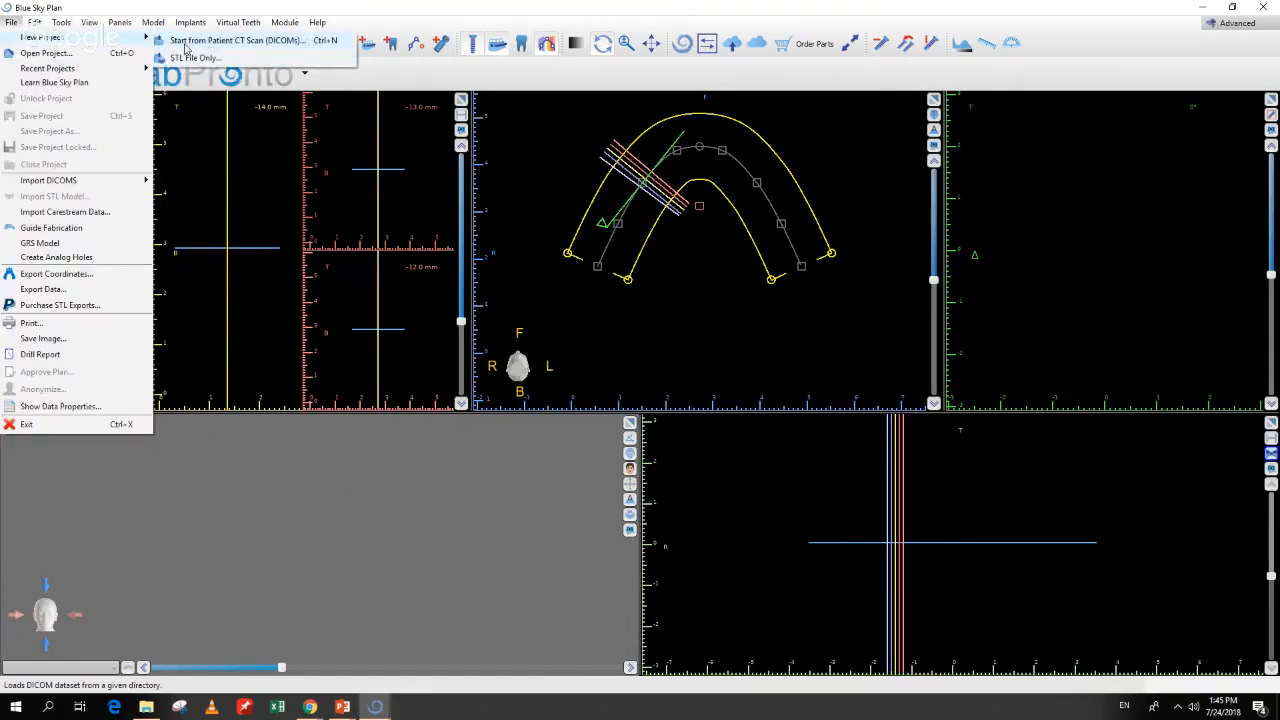
pyautogui.click(184, 47)
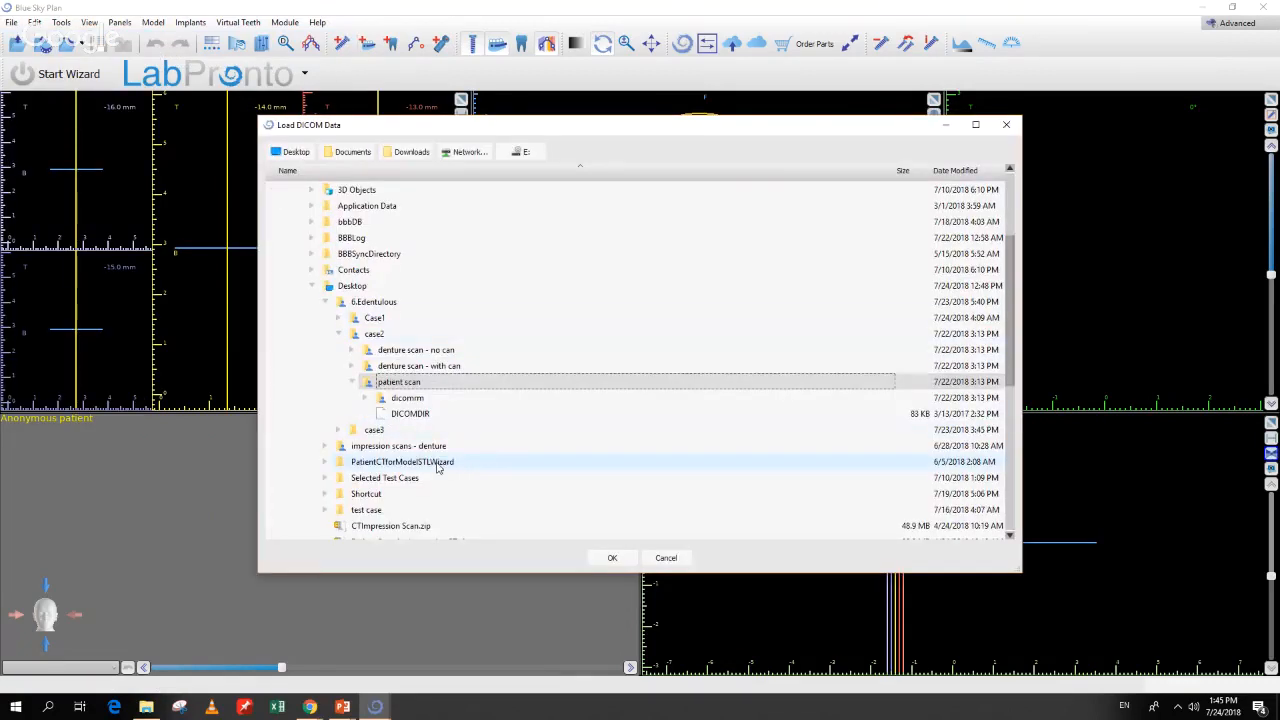
pyautogui.click(603, 560)
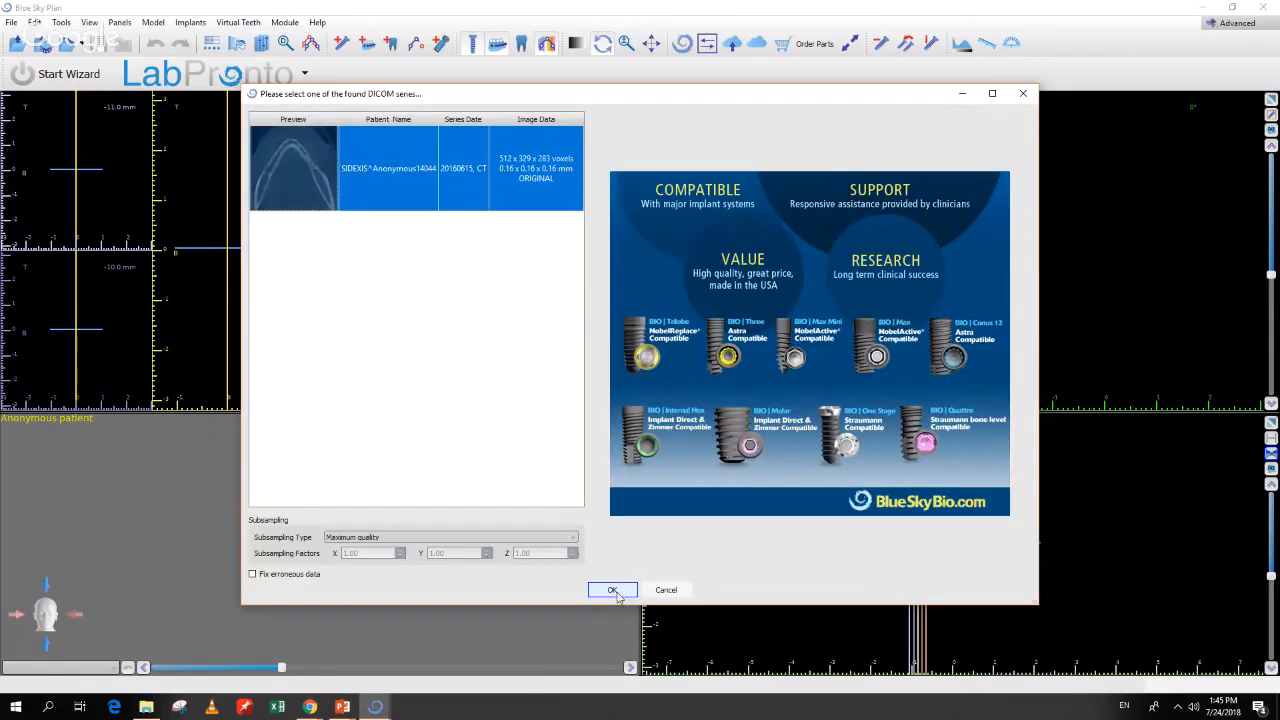
pyautogui.click(614, 591)
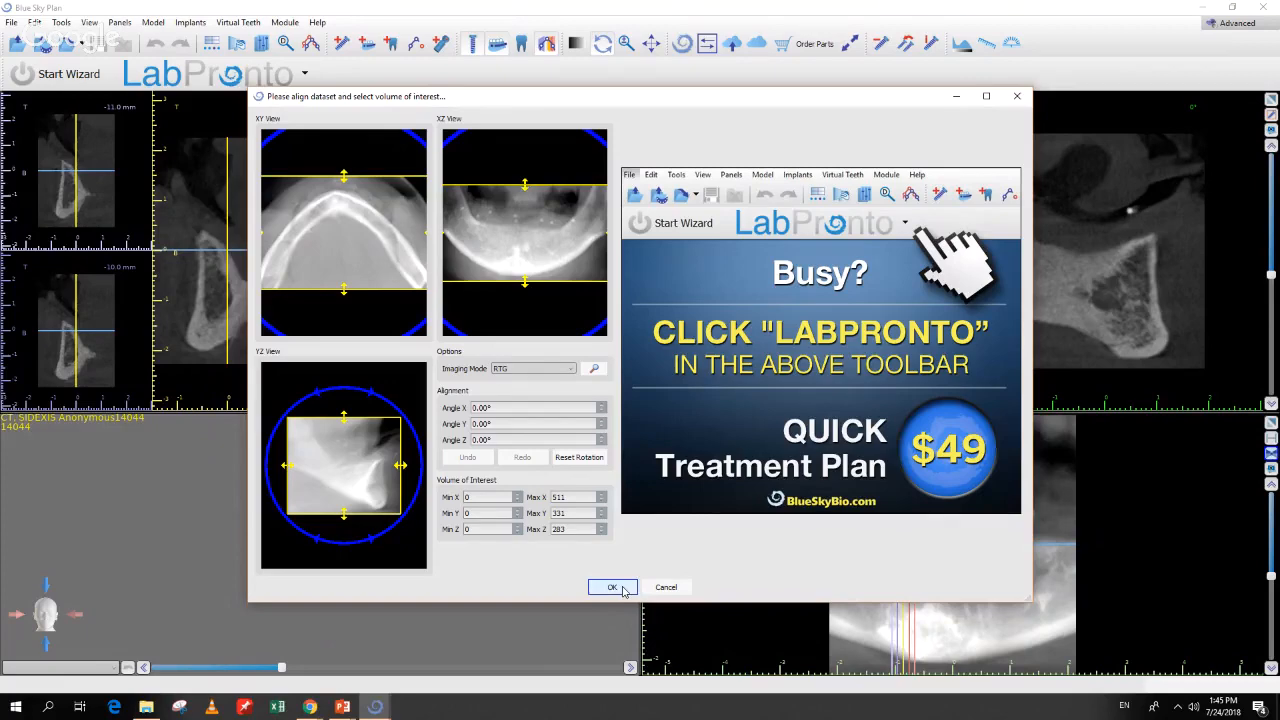
pyautogui.click(612, 587)
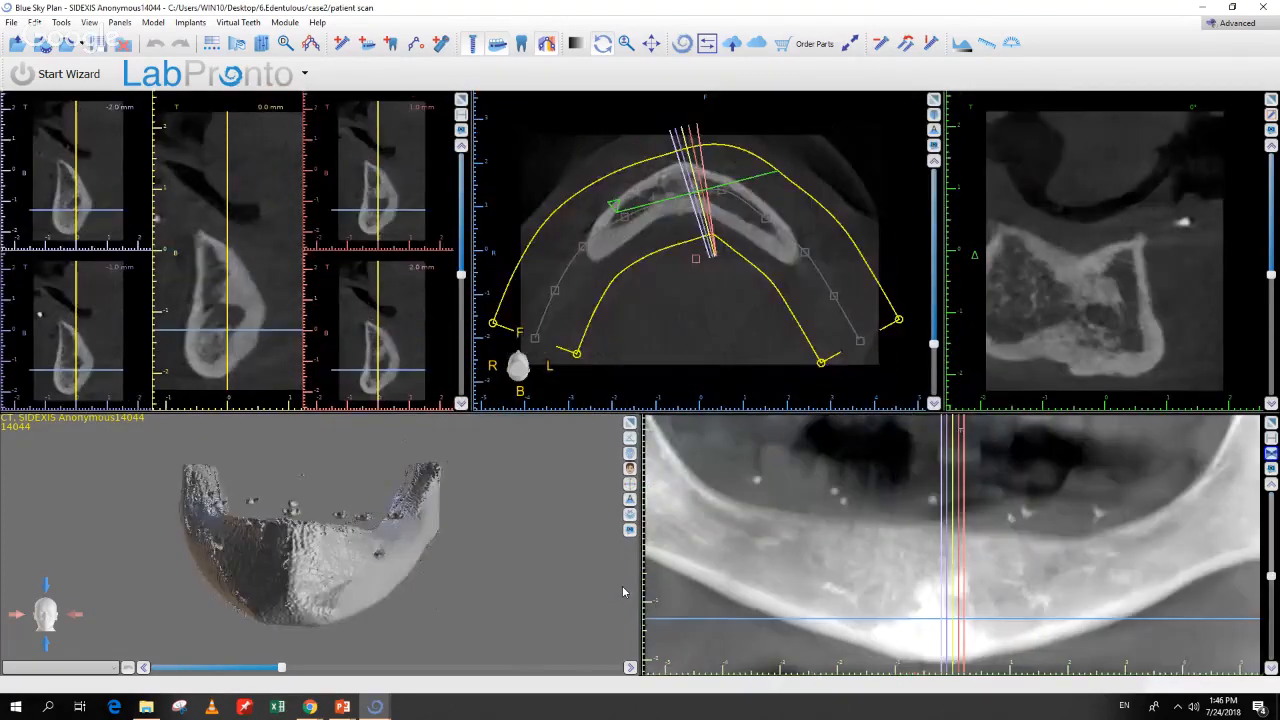
# Step: Orbit and zoom the 3D jaw model to inspect the loaded mandible
pyautogui.moveTo(338, 600); pyautogui.dragTo(294, 451)
pyautogui.moveTo(328, 546); pyautogui.dragTo(318, 627)
pyautogui.scroll(3, 299, 572)
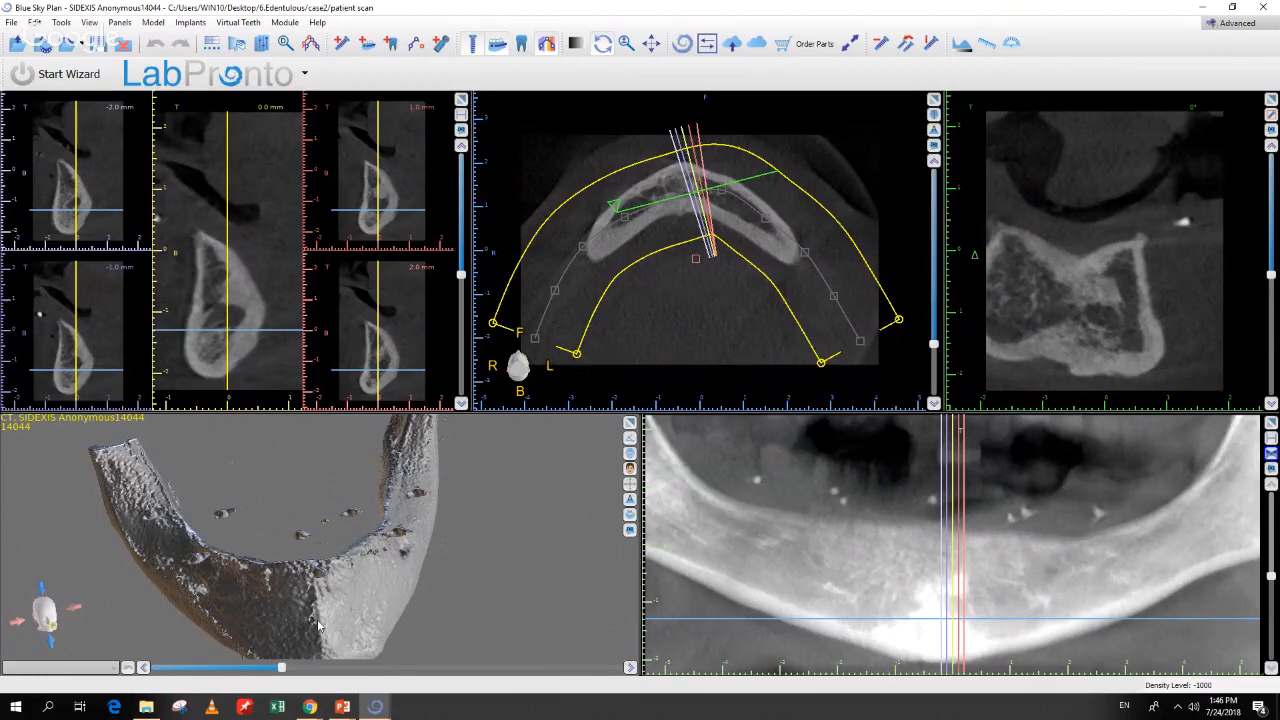
pyautogui.moveTo(318, 627); pyautogui.dragTo(323, 601)
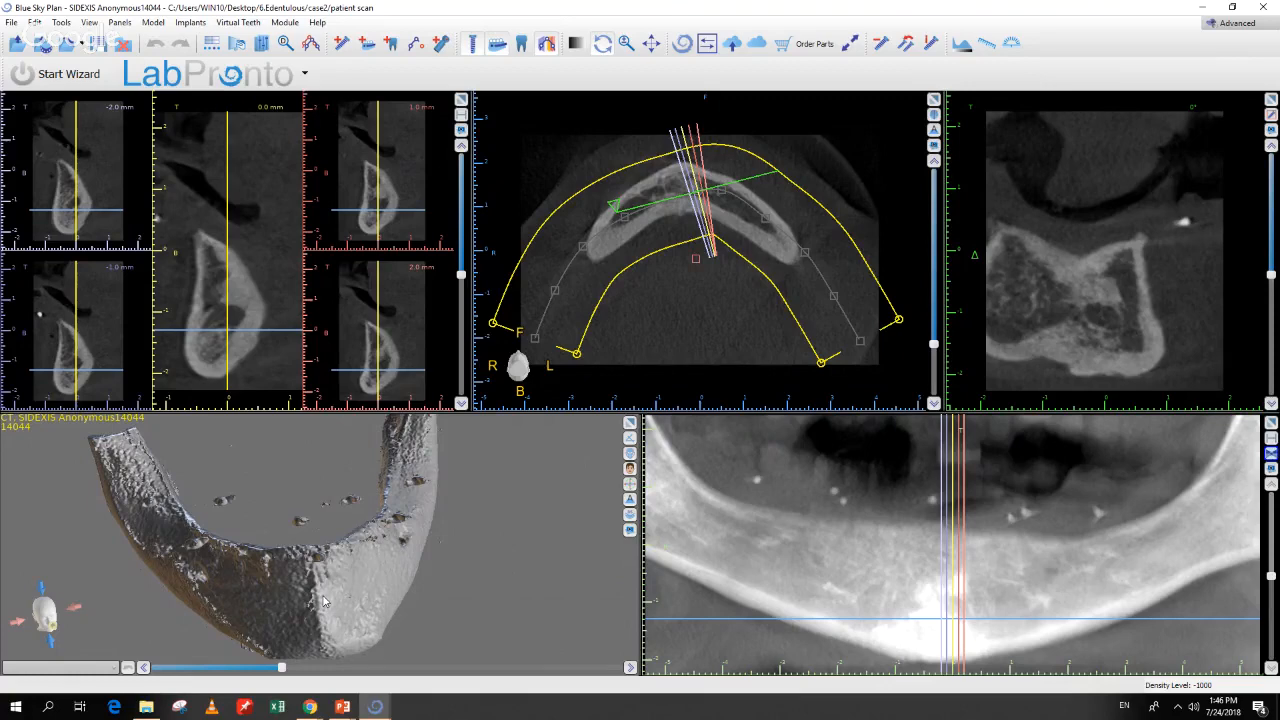
pyautogui.moveTo(338, 596); pyautogui.dragTo(332, 562)
# Step: Confirm the Advanced module remains active, then bring up the File menu
pyautogui.click(1214, 25)
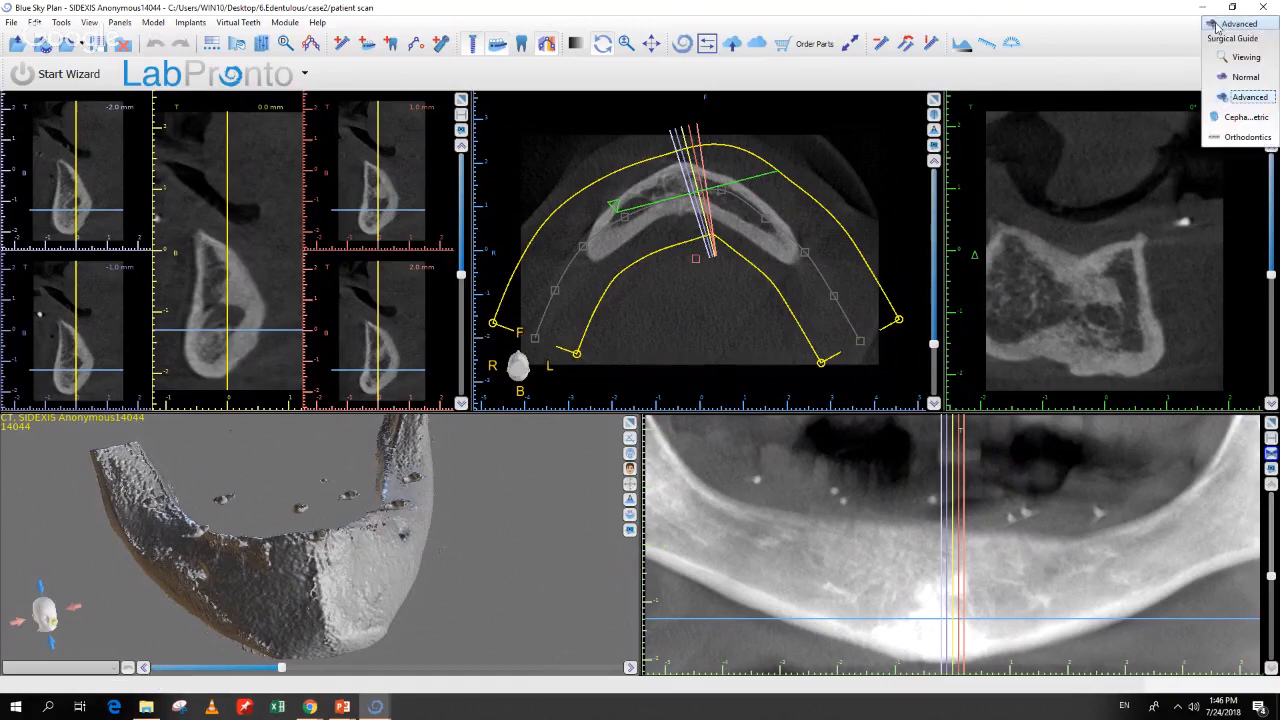
pyautogui.click(1216, 25)
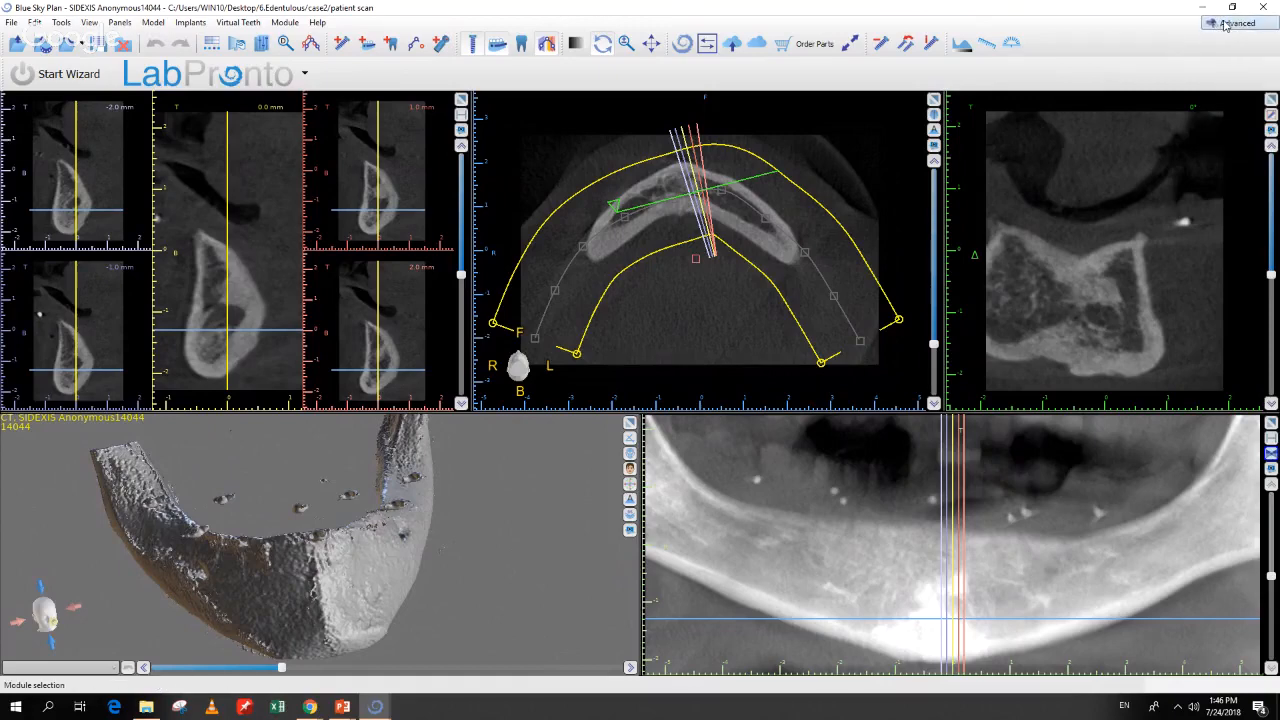
pyautogui.click(1224, 26)
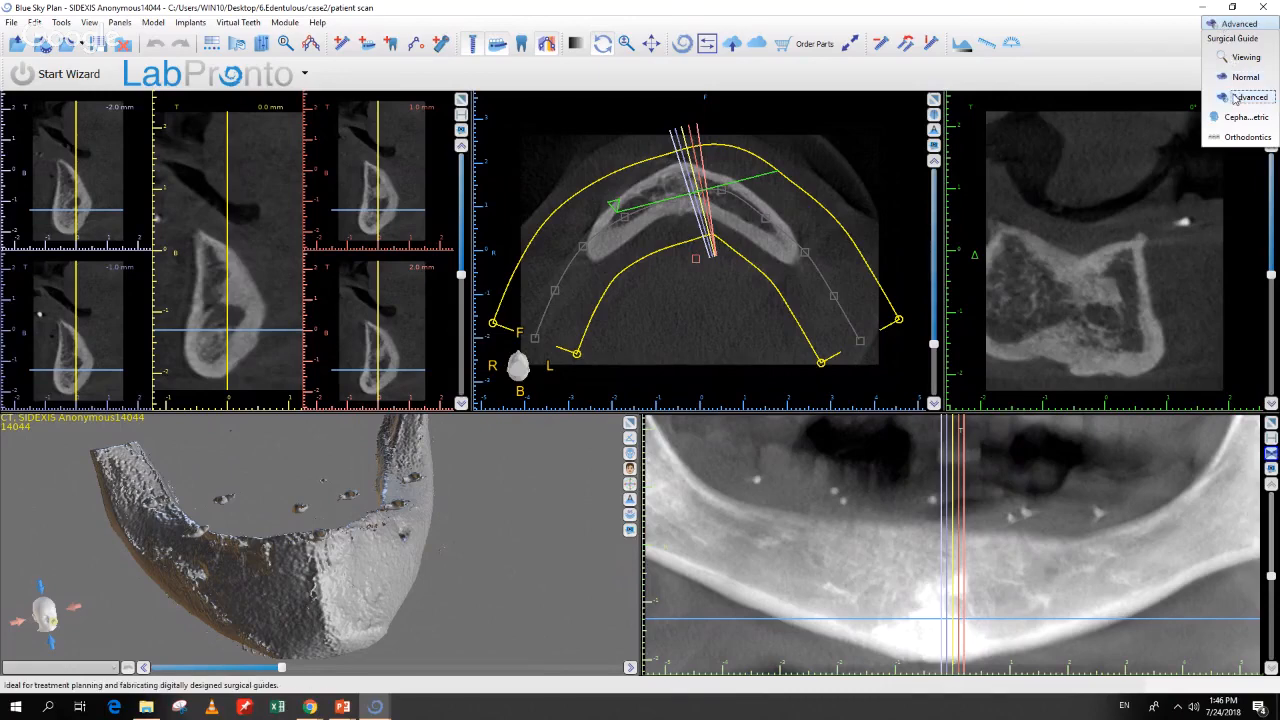
pyautogui.click(1235, 98)
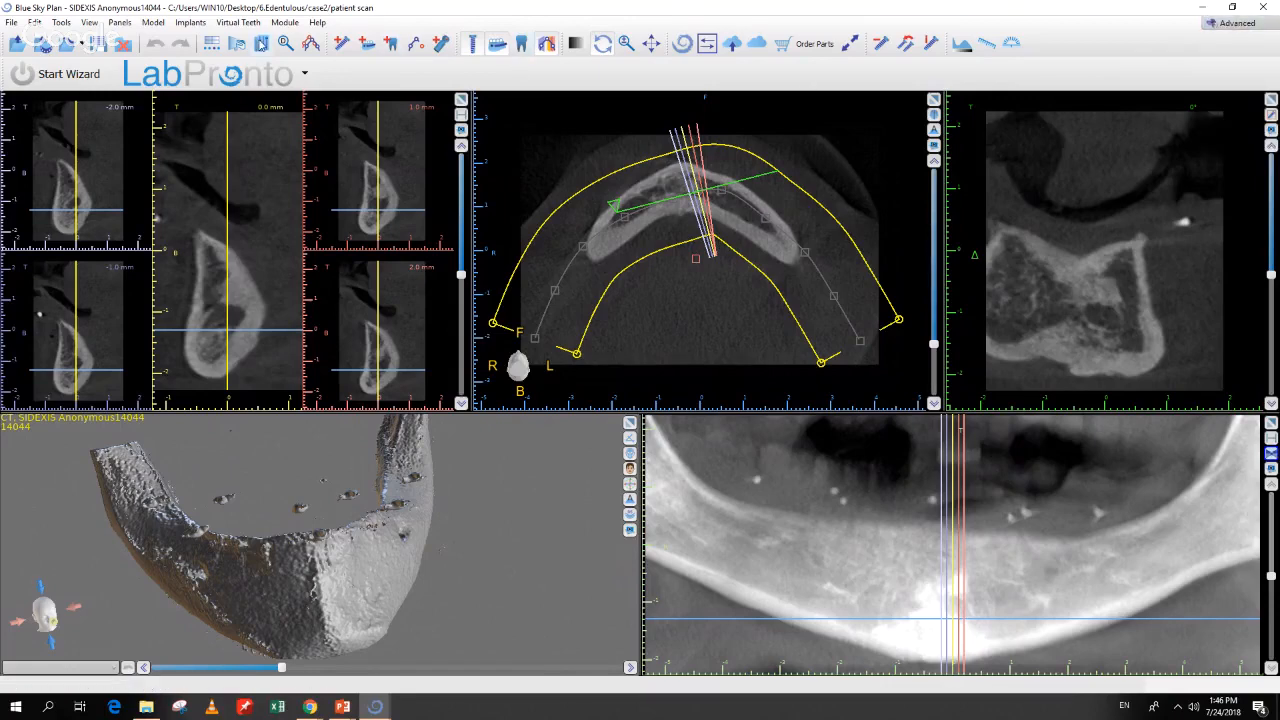
pyautogui.click(300, 23)
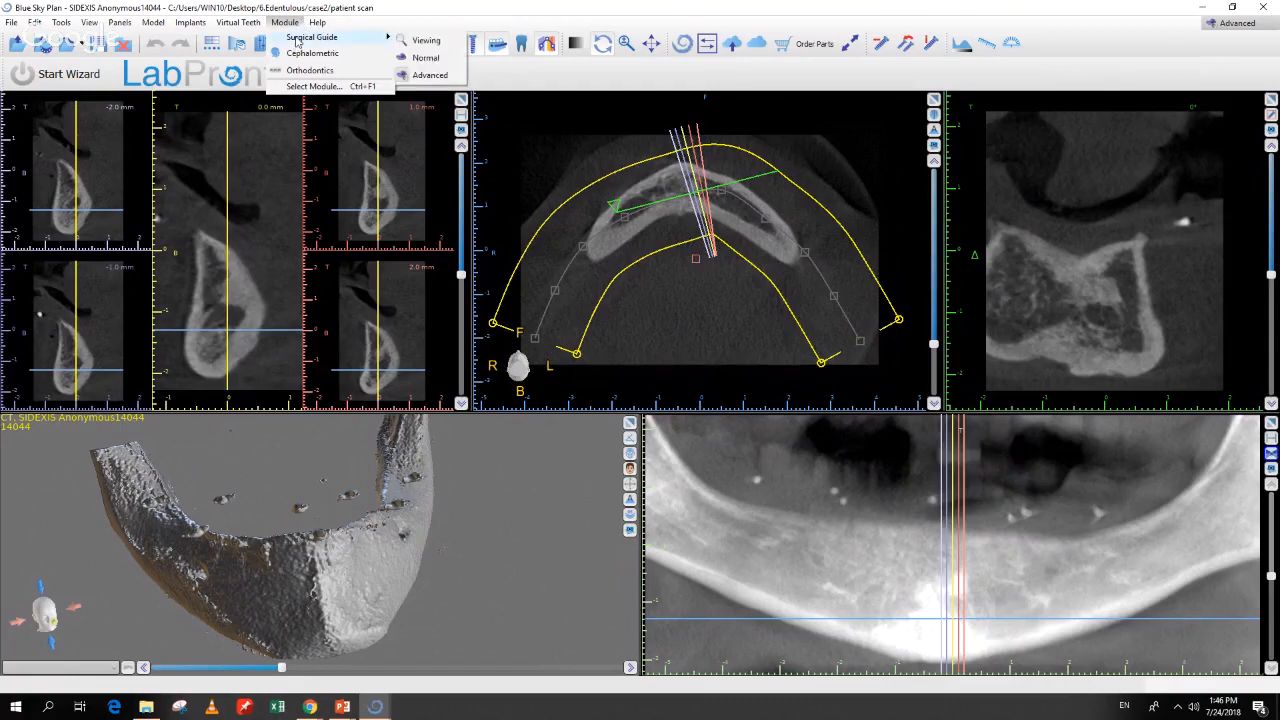
pyautogui.click(282, 22)
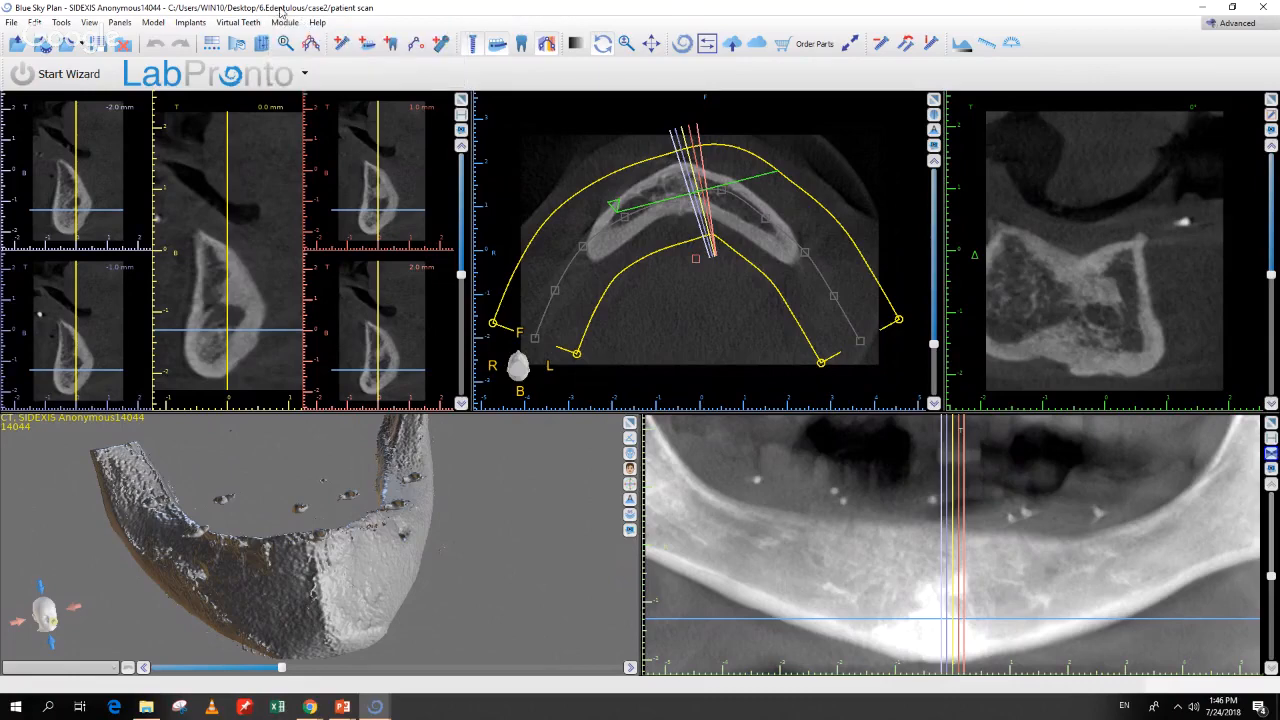
pyautogui.moveTo(285, 466); pyautogui.dragTo(320, 542)
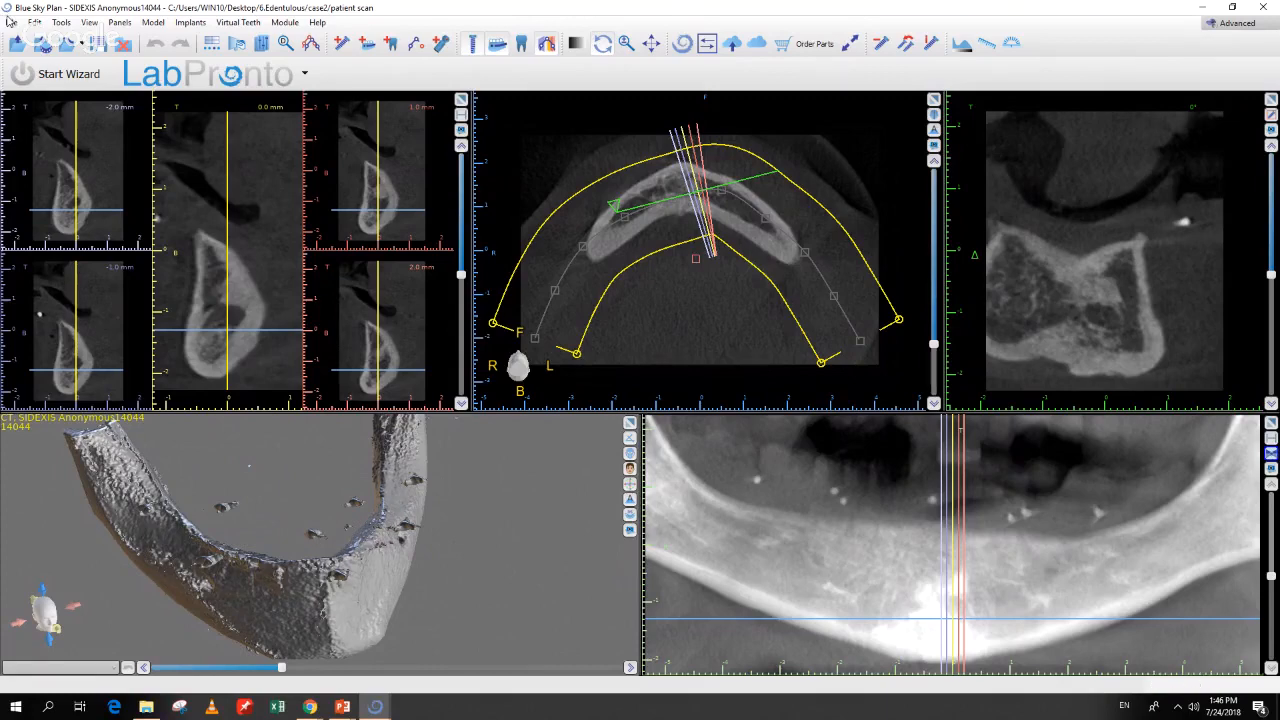
pyautogui.click(11, 23)
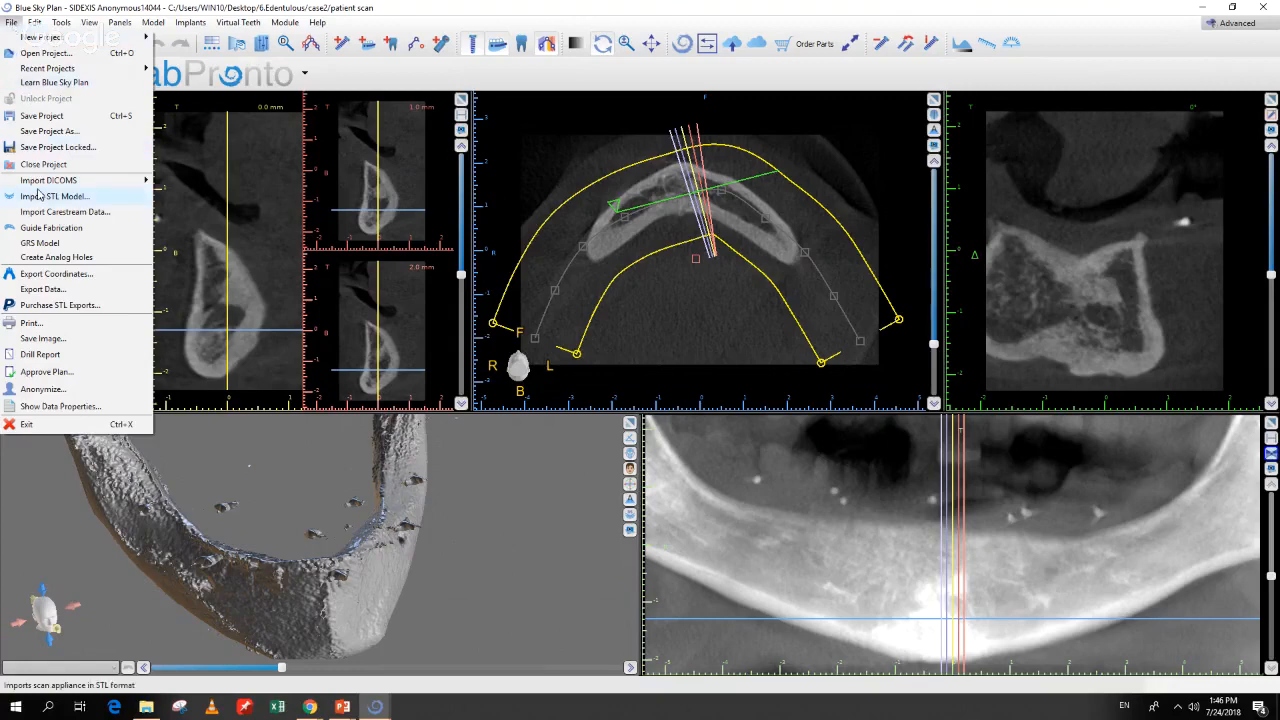
# Step: Import 'denture scan - with can' as the scan appliance, accepting its series and alignment
pyautogui.moveTo(38, 190)
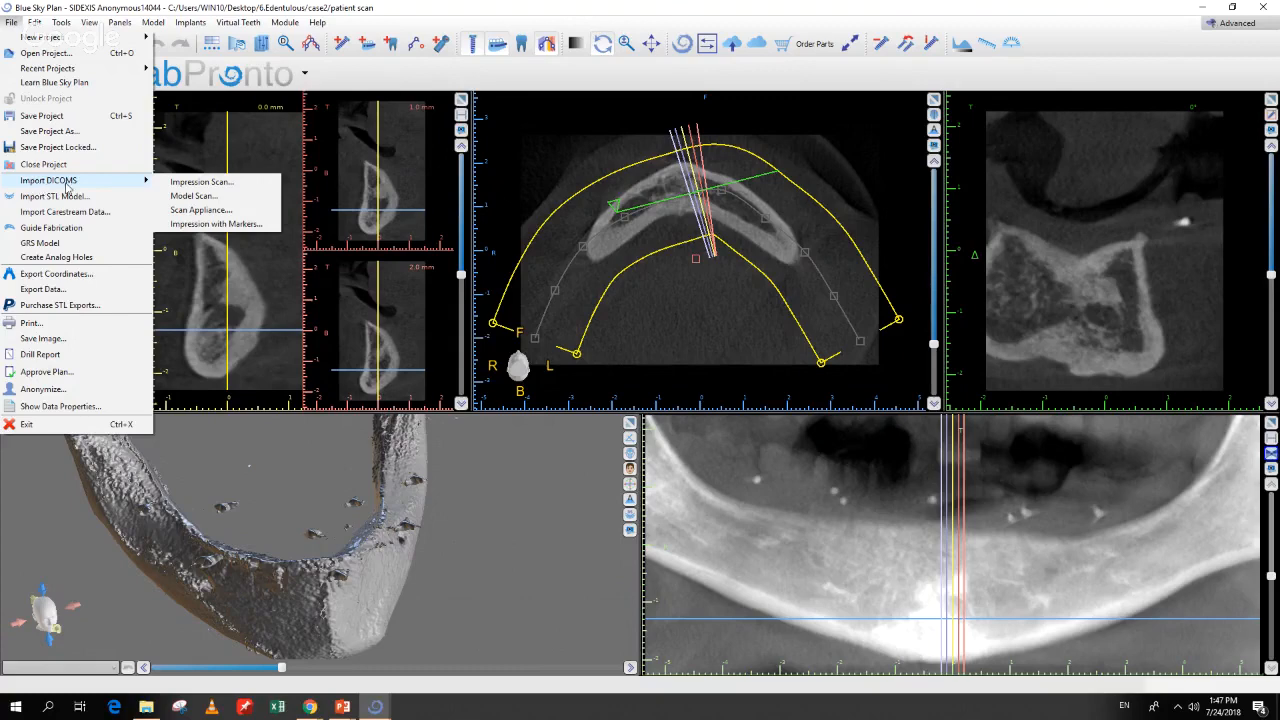
pyautogui.click(180, 211)
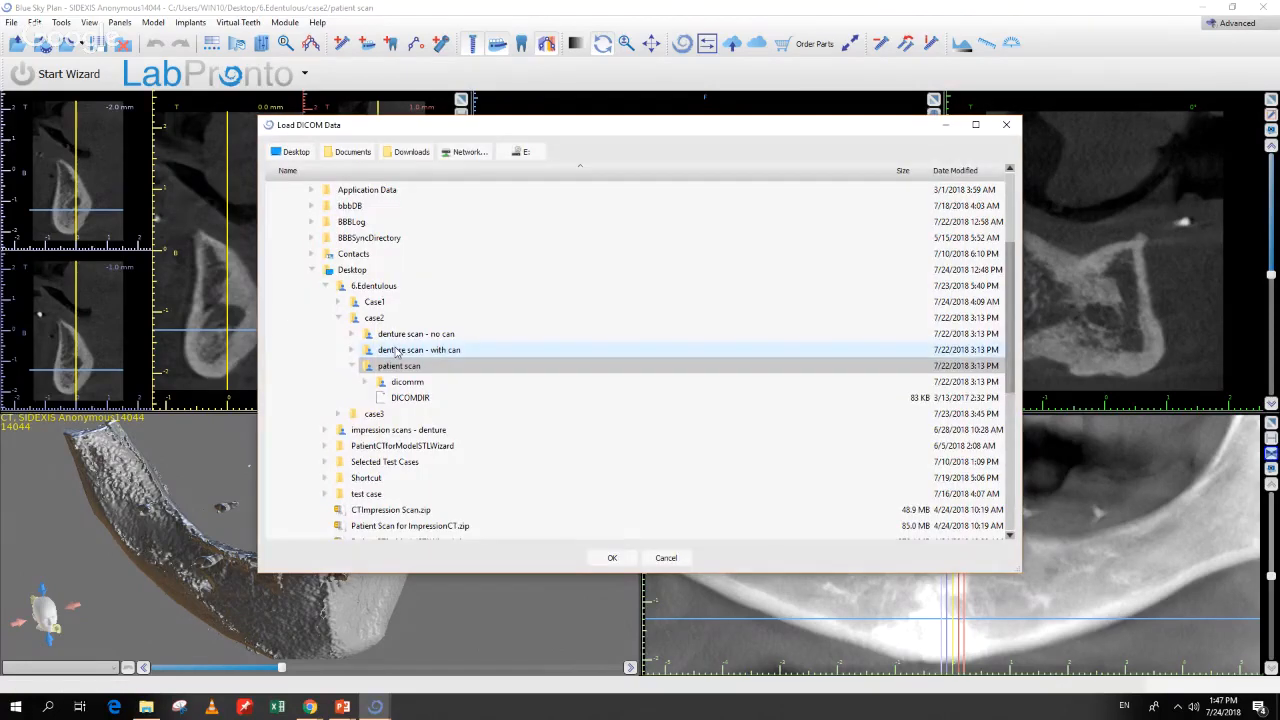
pyautogui.doubleClick(398, 351)
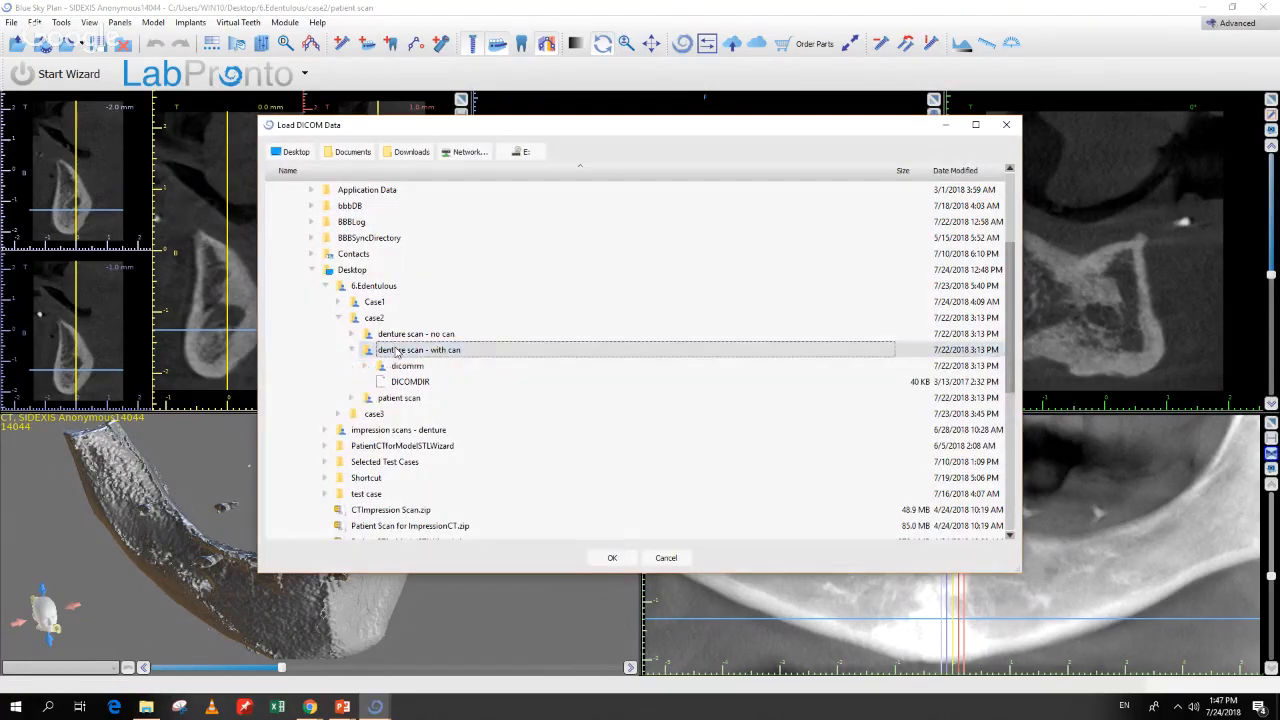
pyautogui.click(593, 559)
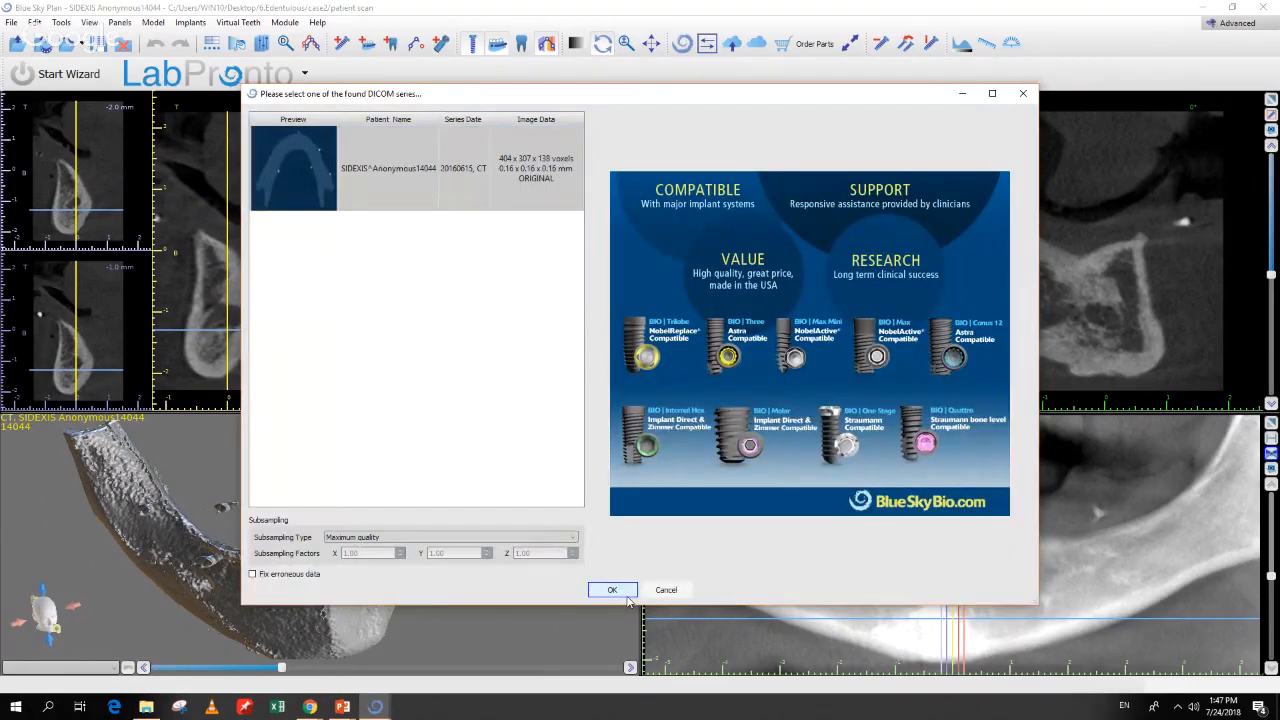
pyautogui.click(626, 592)
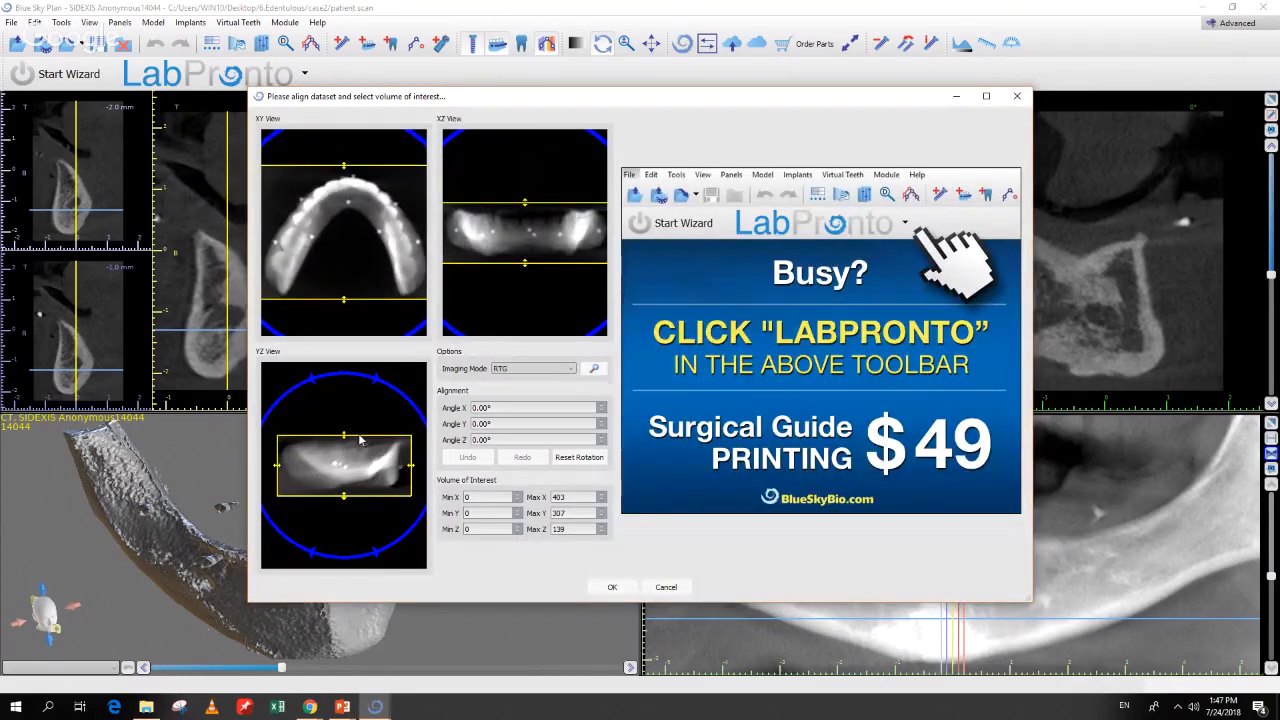
pyautogui.click(614, 588)
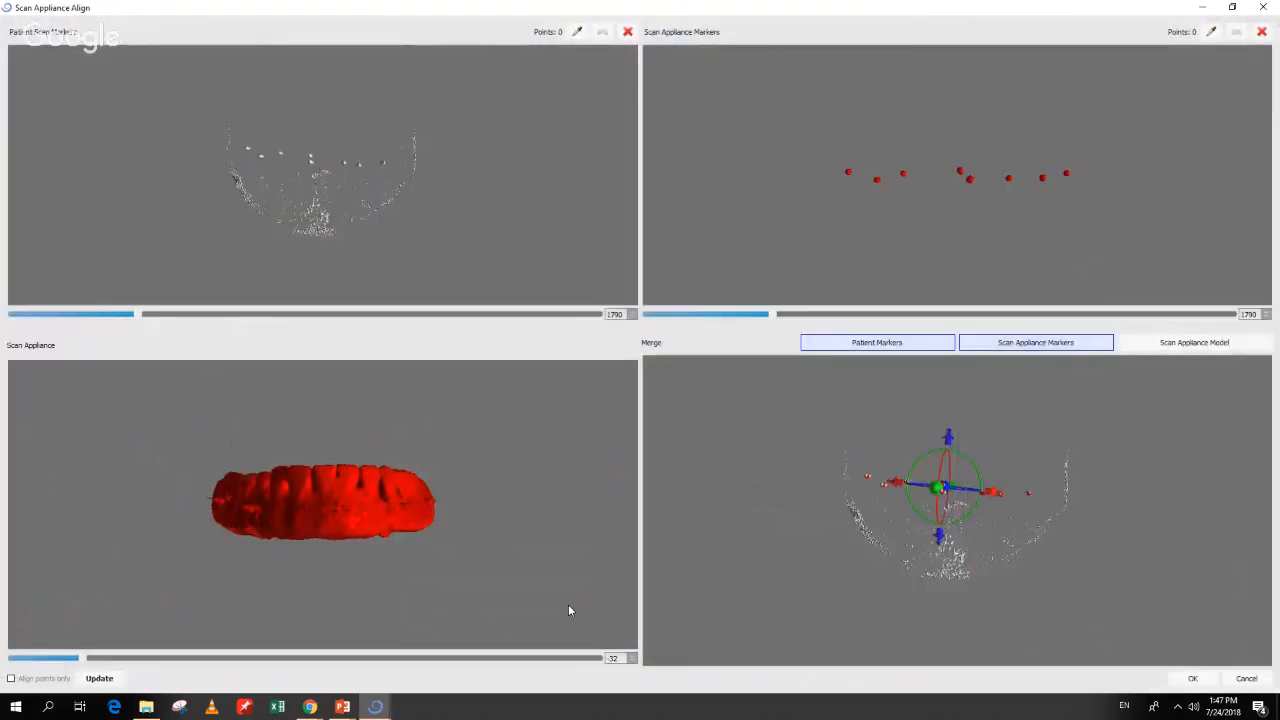
pyautogui.moveTo(297, 130); pyautogui.dragTo(310, 198)
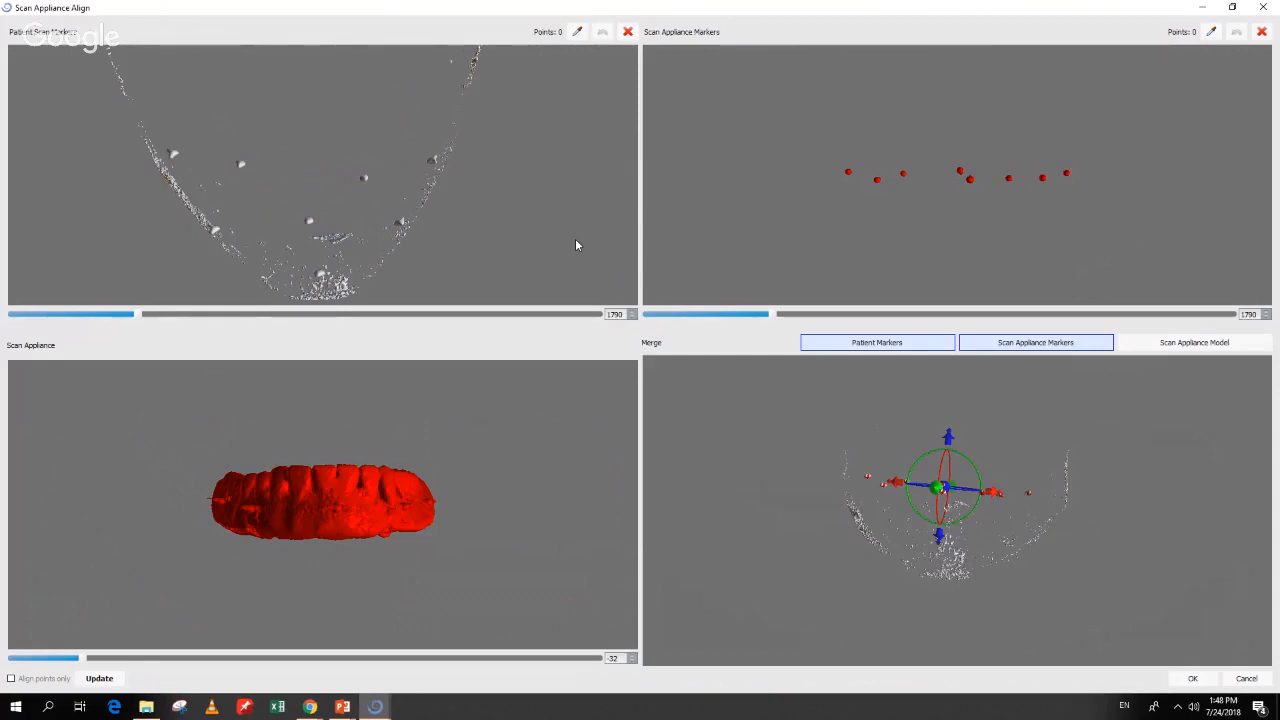
pyautogui.moveTo(695, 462); pyautogui.dragTo(1033, 614)
pyautogui.moveTo(1031, 609); pyautogui.dragTo(1004, 548, button='right')
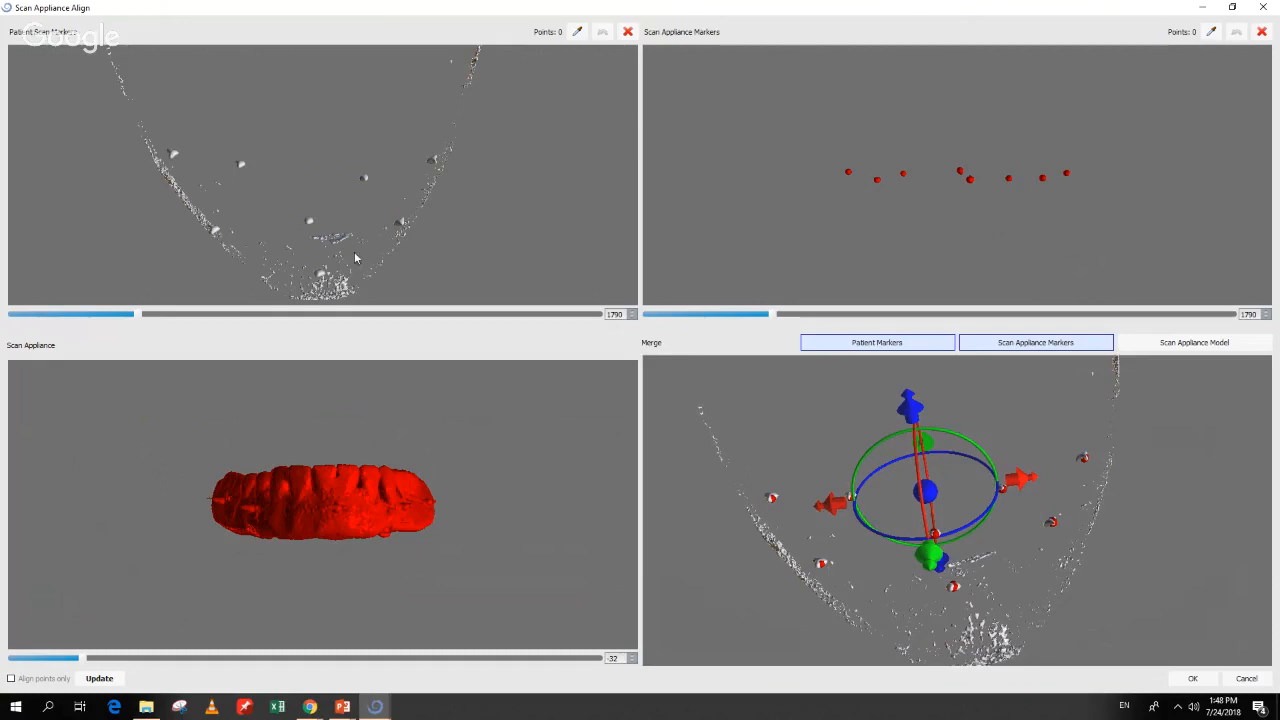
pyautogui.moveTo(509, 221); pyautogui.dragTo(511, 201)
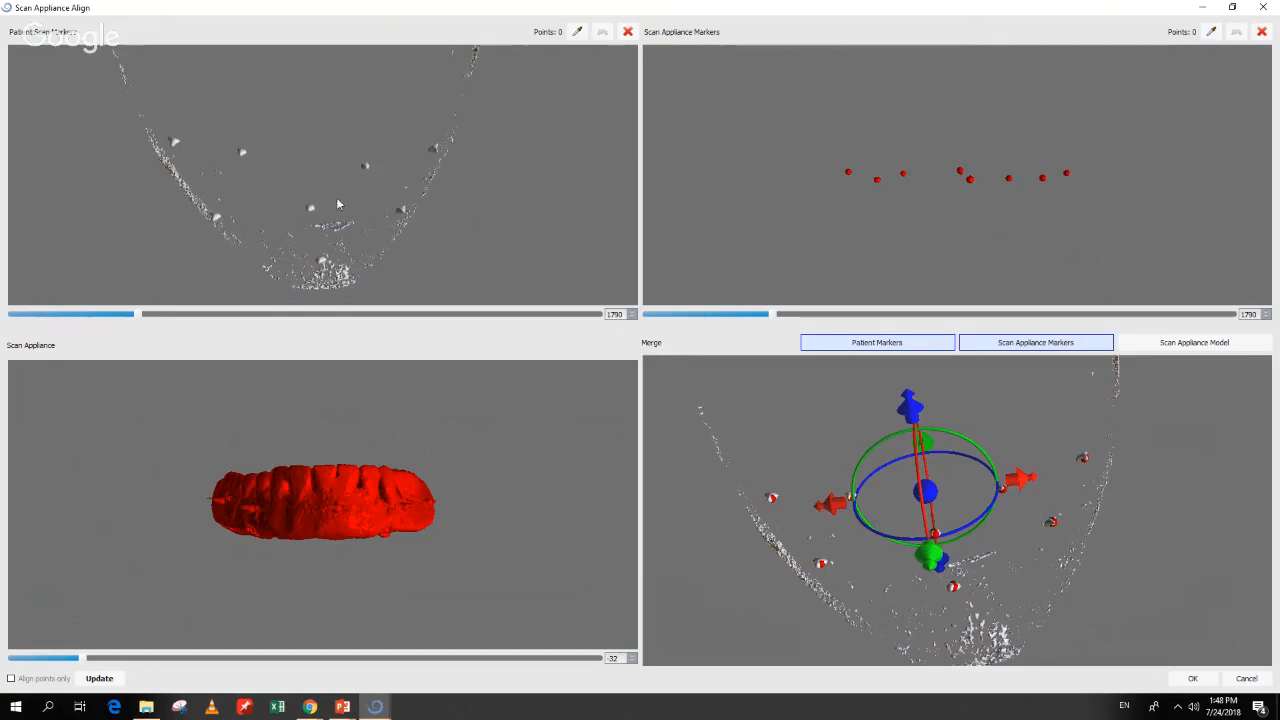
pyautogui.moveTo(295, 125); pyautogui.dragTo(294, 132)
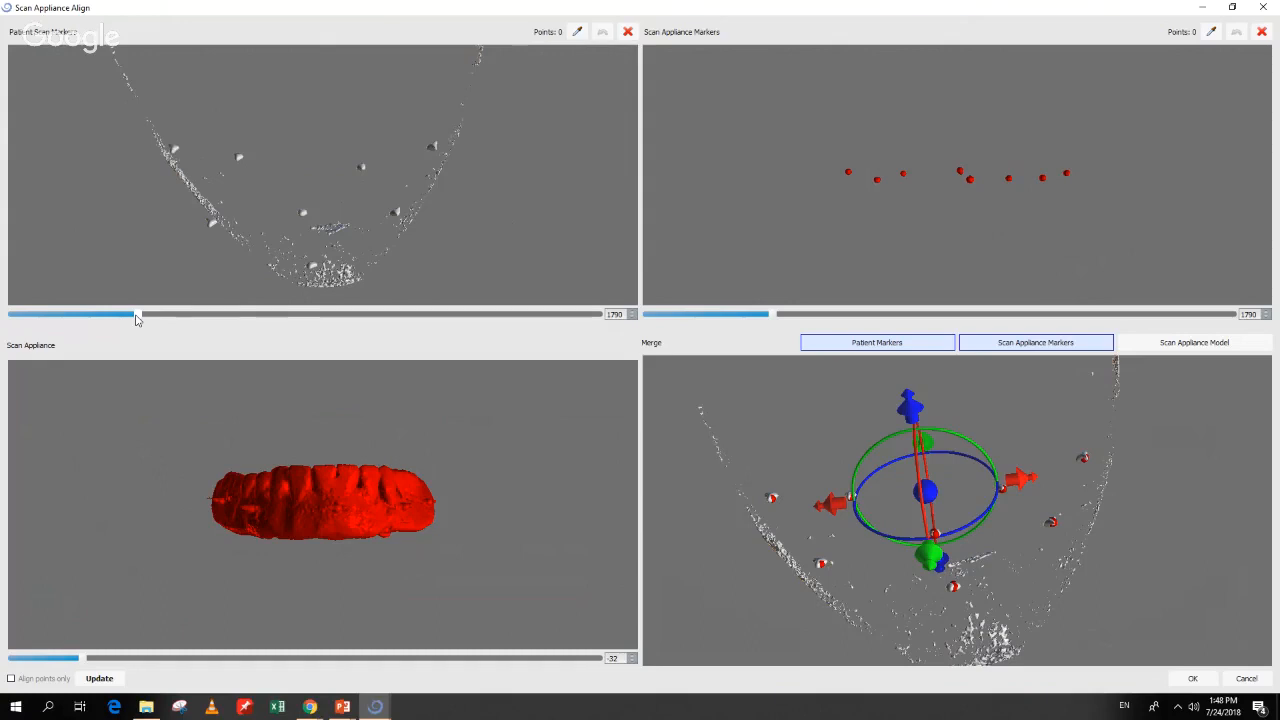
pyautogui.moveTo(137, 318); pyautogui.dragTo(140, 321)
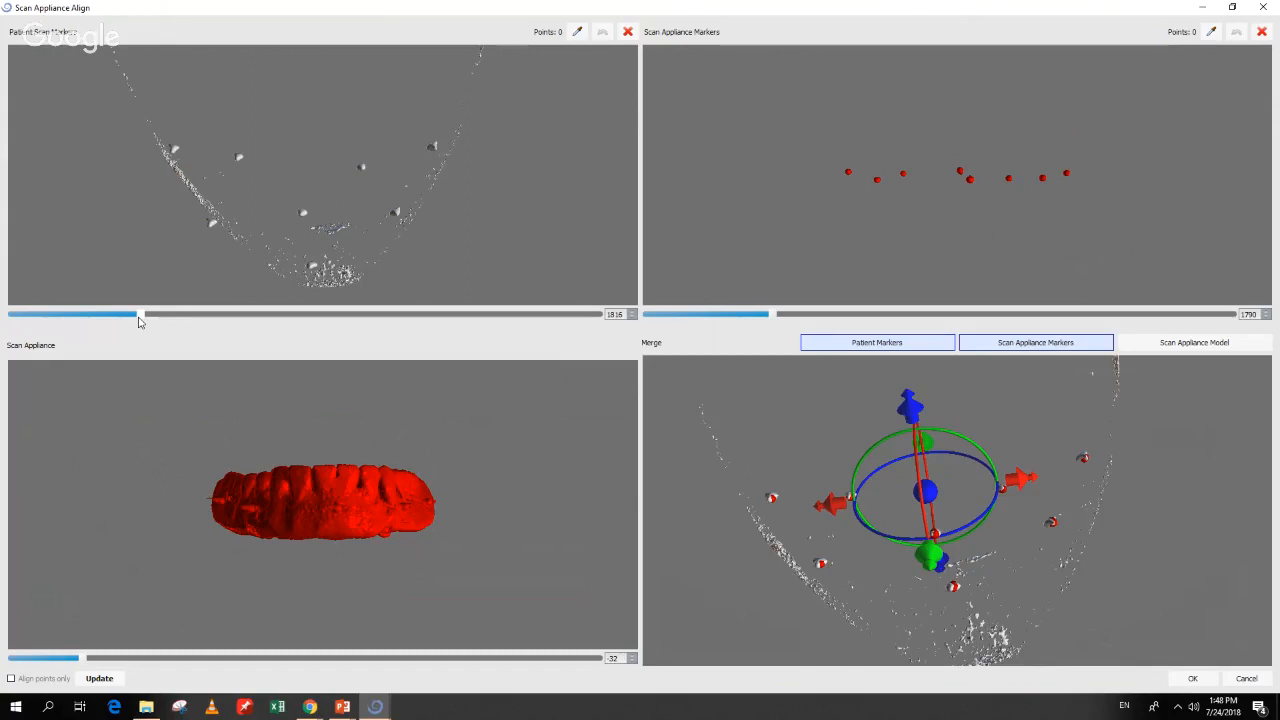
pyautogui.moveTo(420, 266); pyautogui.dragTo(420, 258)
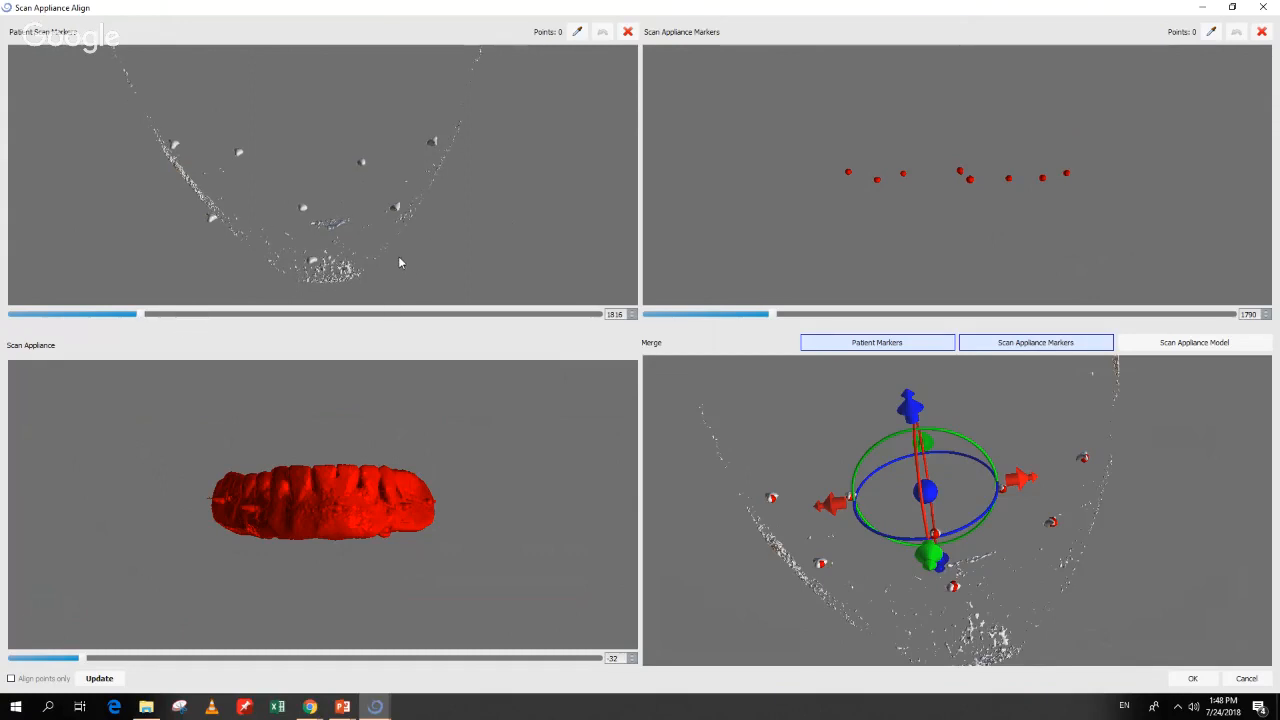
pyautogui.moveTo(925, 227); pyautogui.dragTo(986, 292)
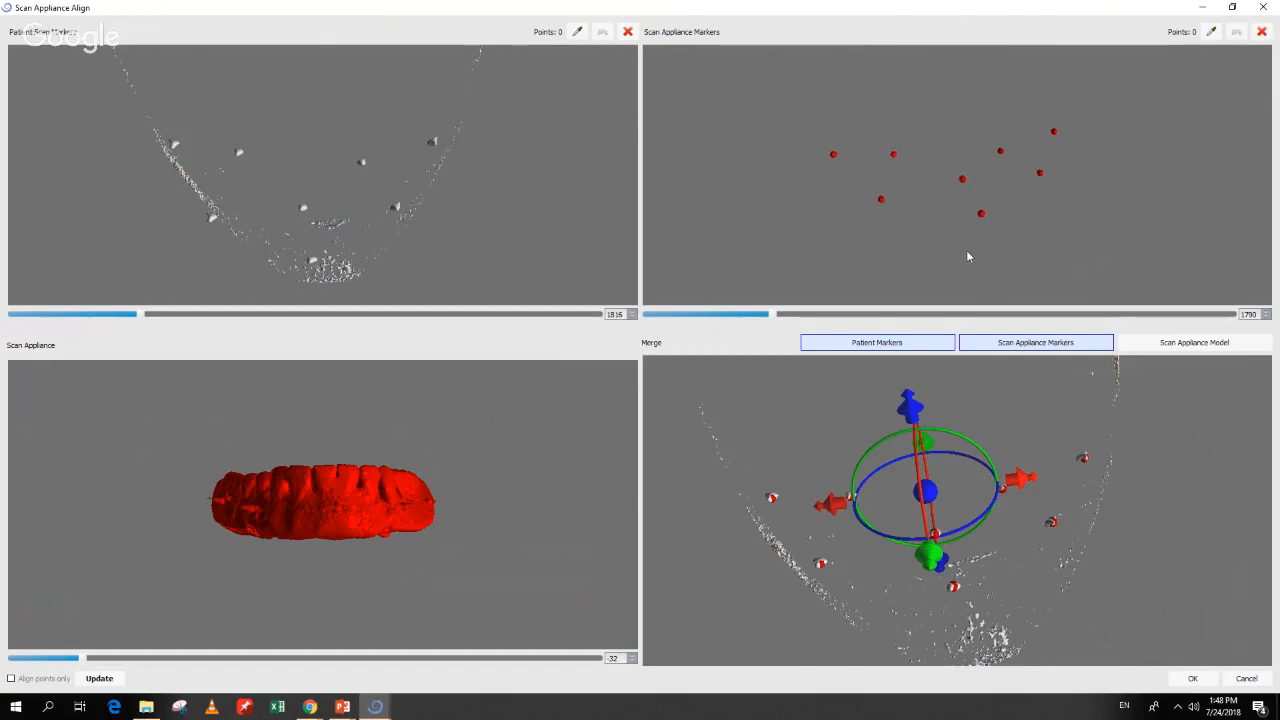
pyautogui.moveTo(869, 254)
pyautogui.mouseDown()
pyautogui.moveTo(901, 271)
pyautogui.moveTo(894, 283)
pyautogui.mouseUp()
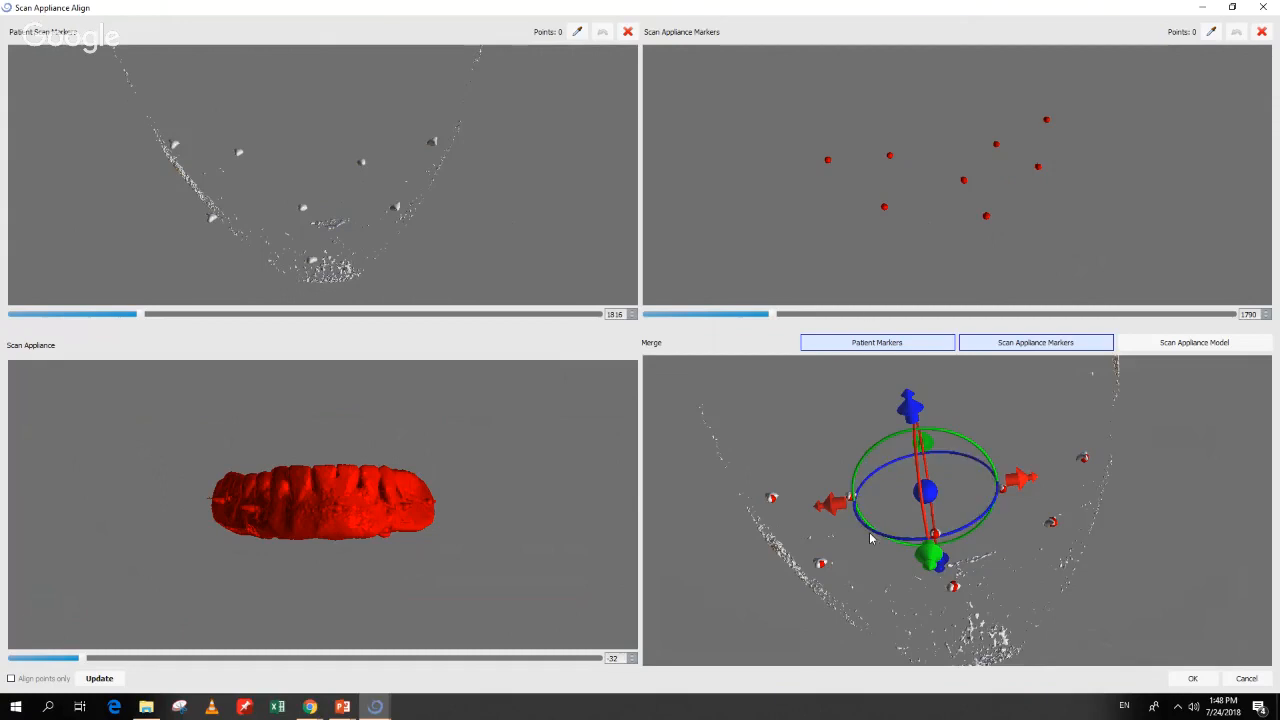
pyautogui.moveTo(1072, 626); pyautogui.dragTo(1019, 605)
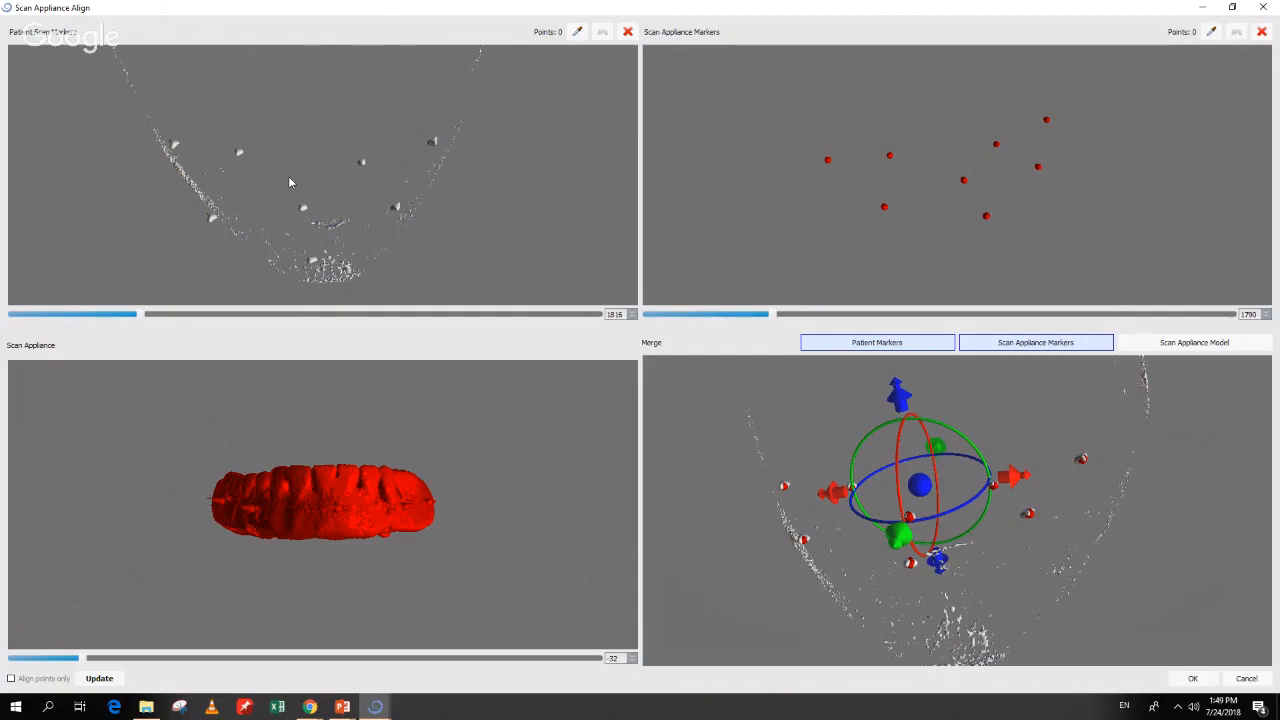
pyautogui.click(880, 345)
pyautogui.click(879, 346)
pyautogui.click(1010, 349)
pyautogui.click(1010, 349)
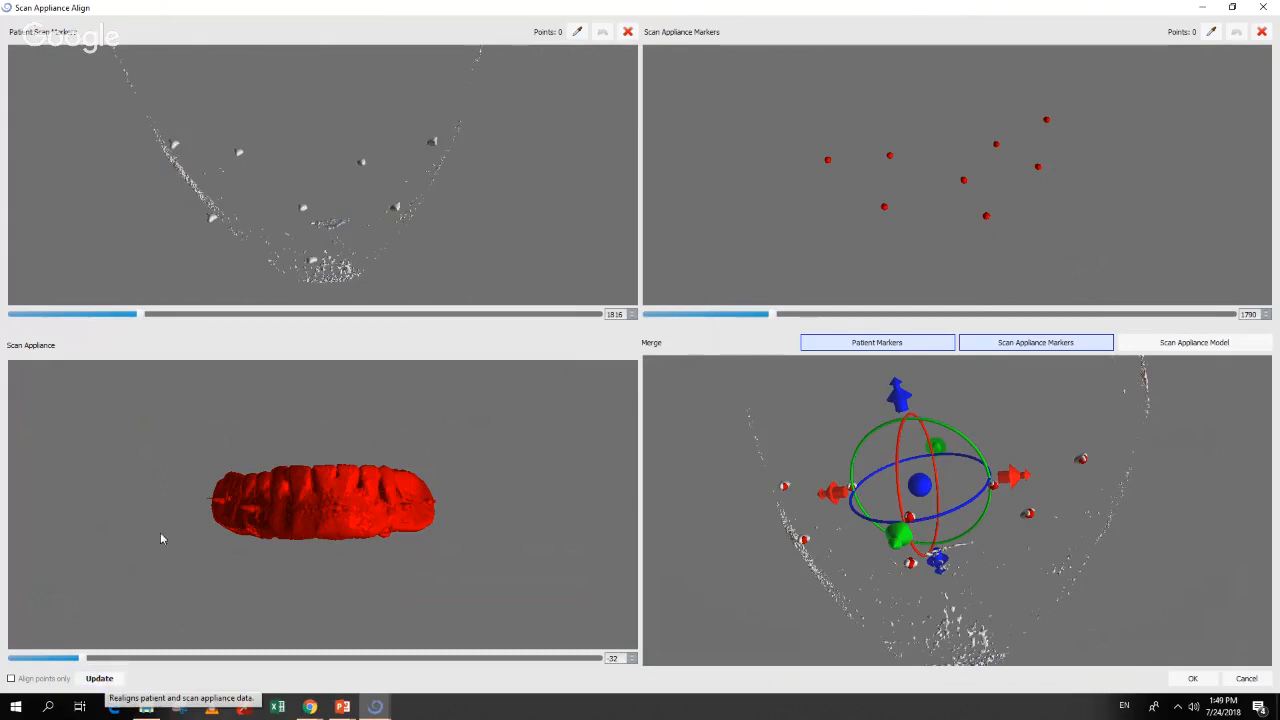
pyautogui.moveTo(345, 110); pyautogui.dragTo(335, 144)
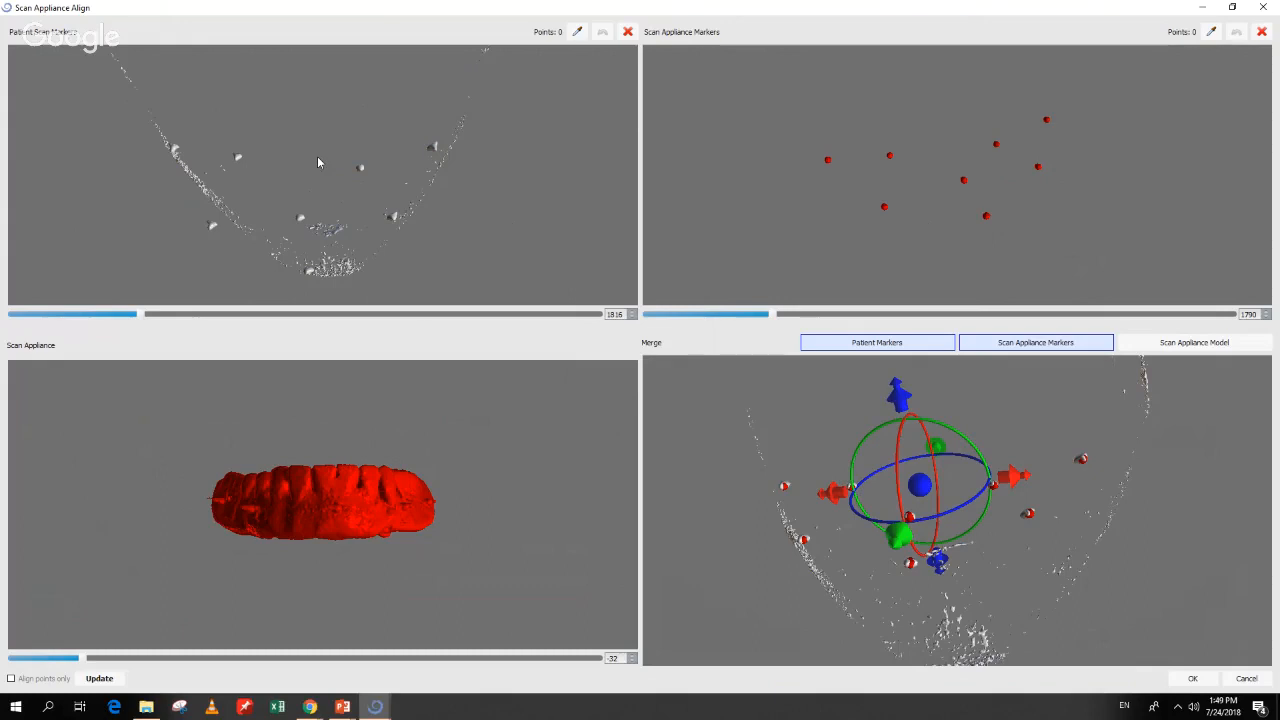
# Step: Pick the seven gutta-percha markers on the patient scan
pyautogui.click(577, 33)
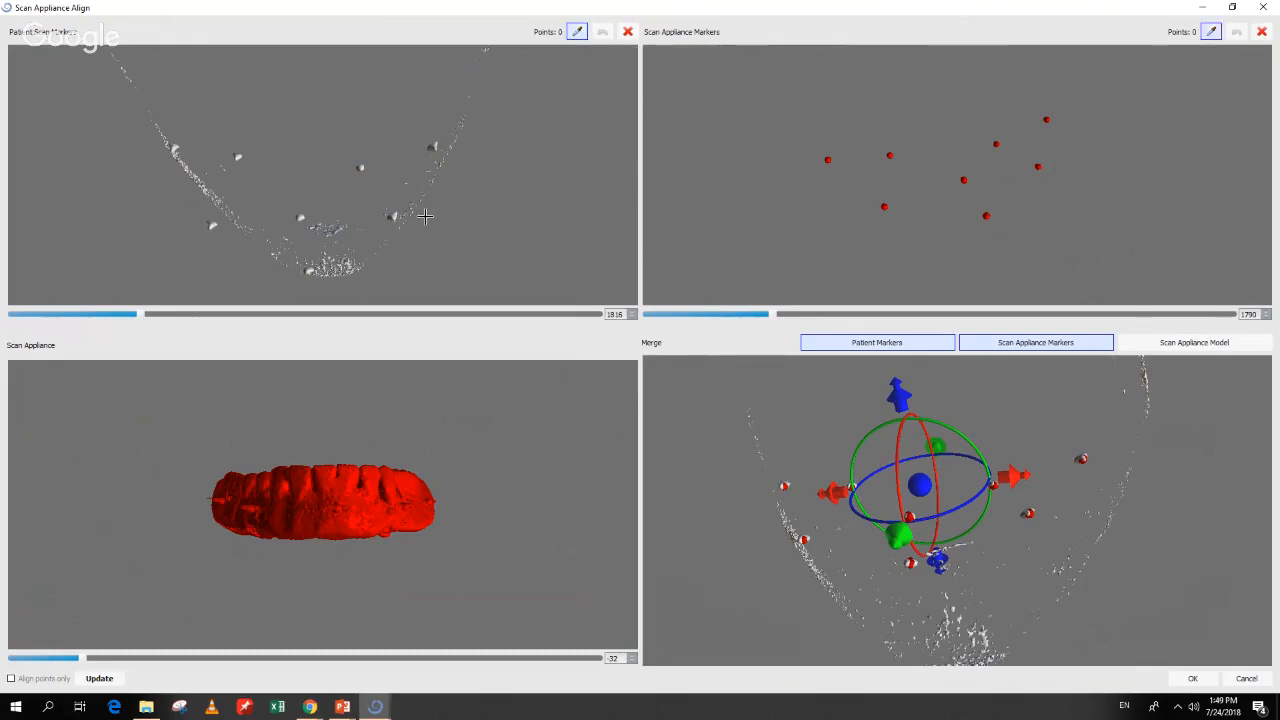
pyautogui.click(394, 215)
pyautogui.click(432, 146)
pyautogui.click(361, 169)
pyautogui.click(300, 218)
pyautogui.click(308, 270)
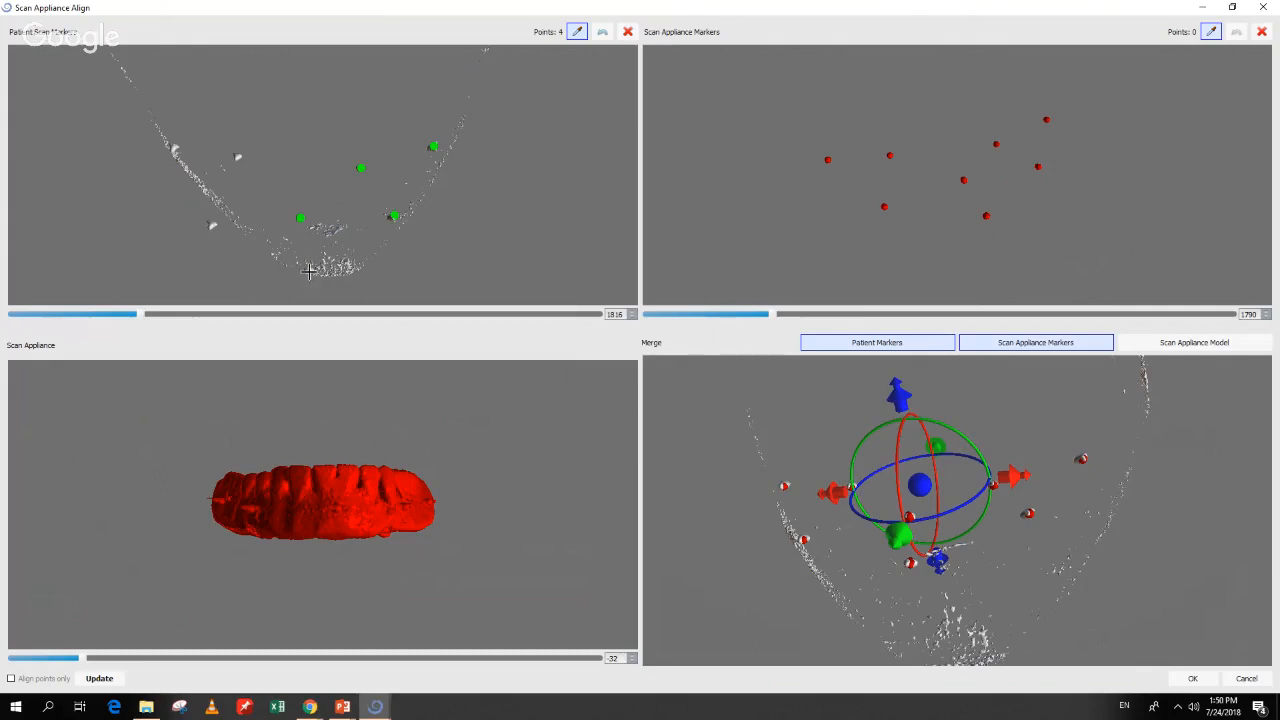
pyautogui.click(209, 226)
pyautogui.click(237, 155)
pyautogui.rightClick(237, 155)
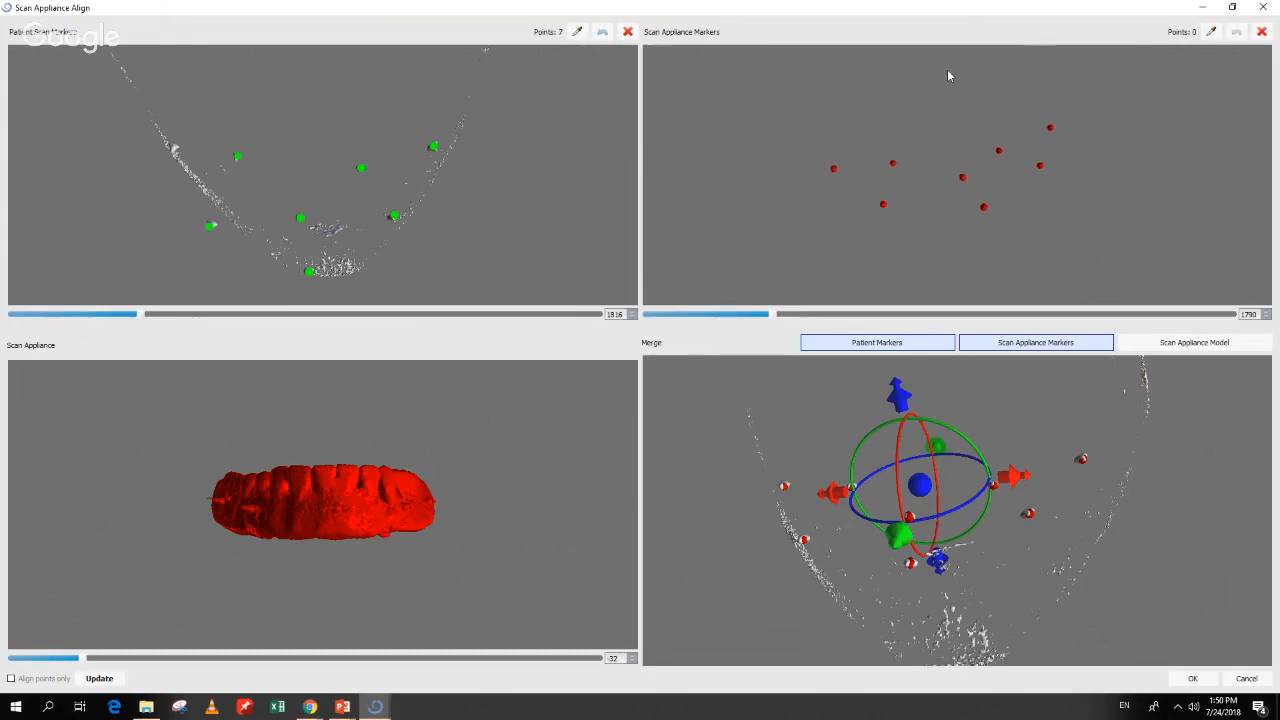
# Step: Pick the eight matching markers on the scan appliance
pyautogui.click(1211, 31)
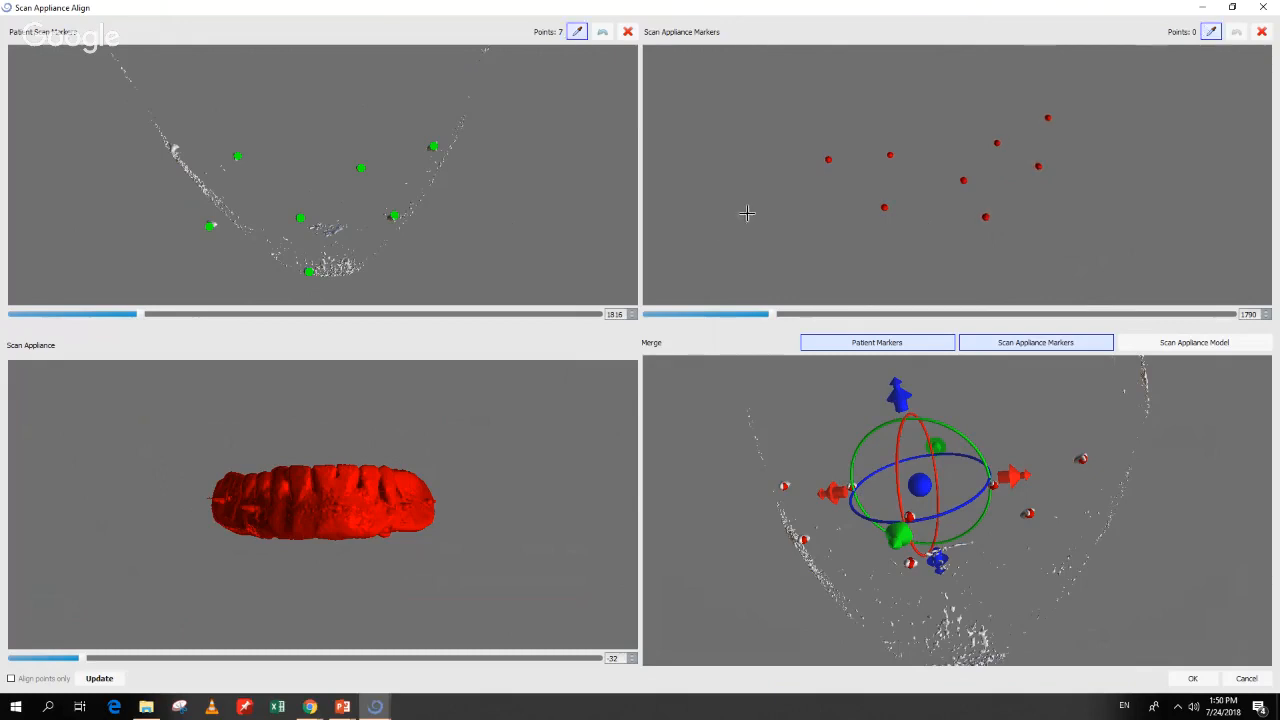
pyautogui.click(827, 160)
pyautogui.click(890, 155)
pyautogui.click(884, 208)
pyautogui.click(963, 180)
pyautogui.click(986, 218)
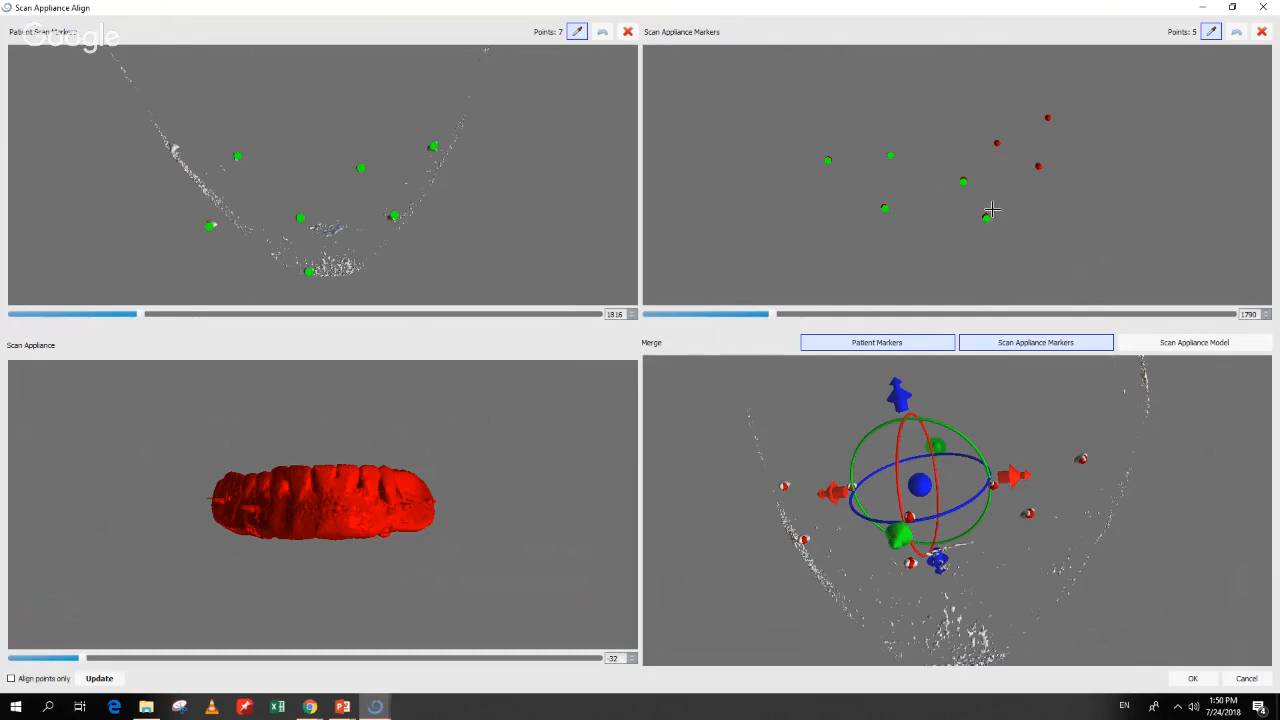
pyautogui.click(1038, 167)
pyautogui.click(997, 143)
pyautogui.click(1047, 118)
# Step: Enable Align points only and rotate the appliance model to check its markers
pyautogui.click(11, 679)
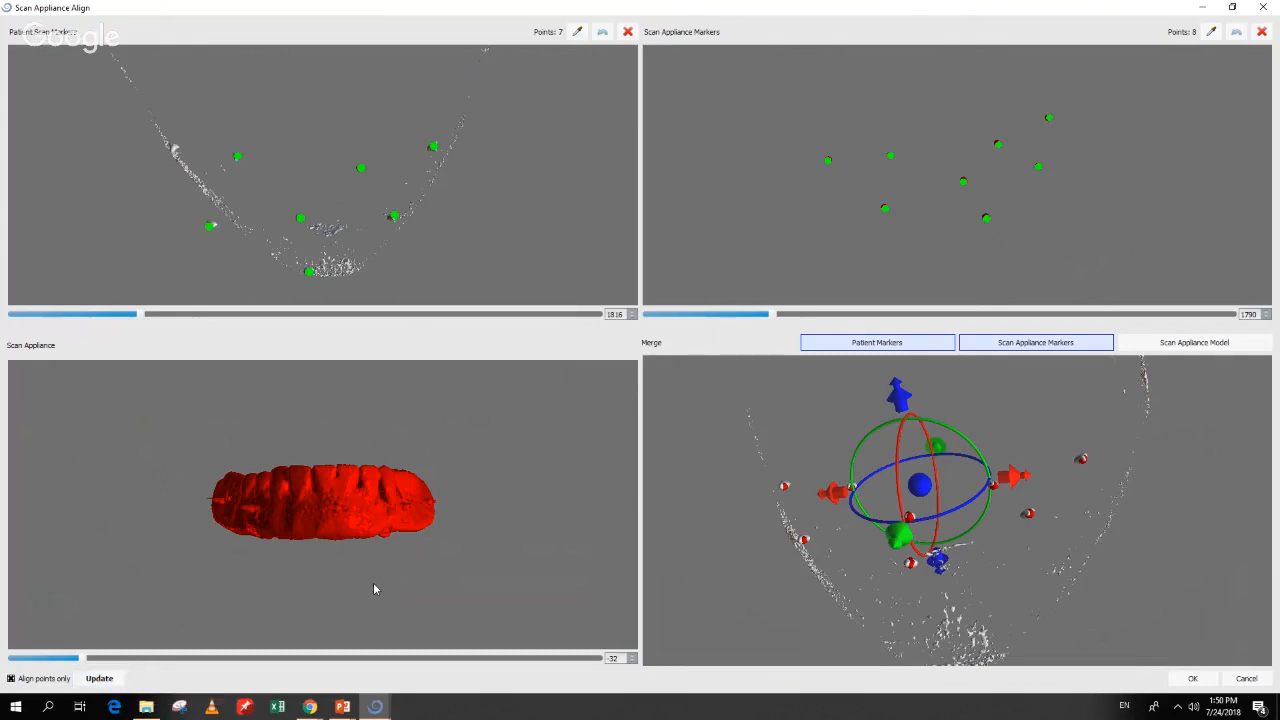
pyautogui.moveTo(373, 582); pyautogui.dragTo(332, 384)
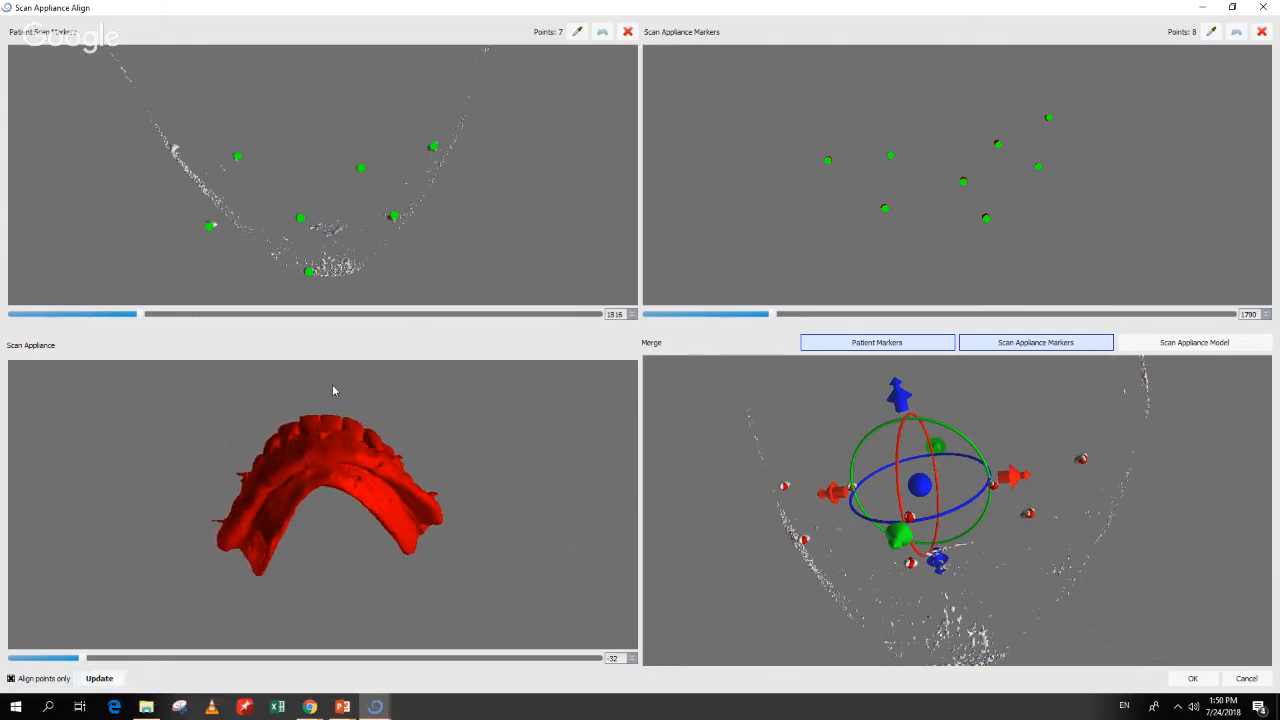
pyautogui.moveTo(329, 566); pyautogui.dragTo(330, 460)
pyautogui.moveTo(340, 523)
pyautogui.mouseDown()
pyautogui.moveTo(324, 545)
pyautogui.moveTo(305, 510)
pyautogui.moveTo(321, 572)
pyautogui.moveTo(320, 535)
pyautogui.mouseUp()
pyautogui.moveTo(313, 444); pyautogui.dragTo(300, 671)
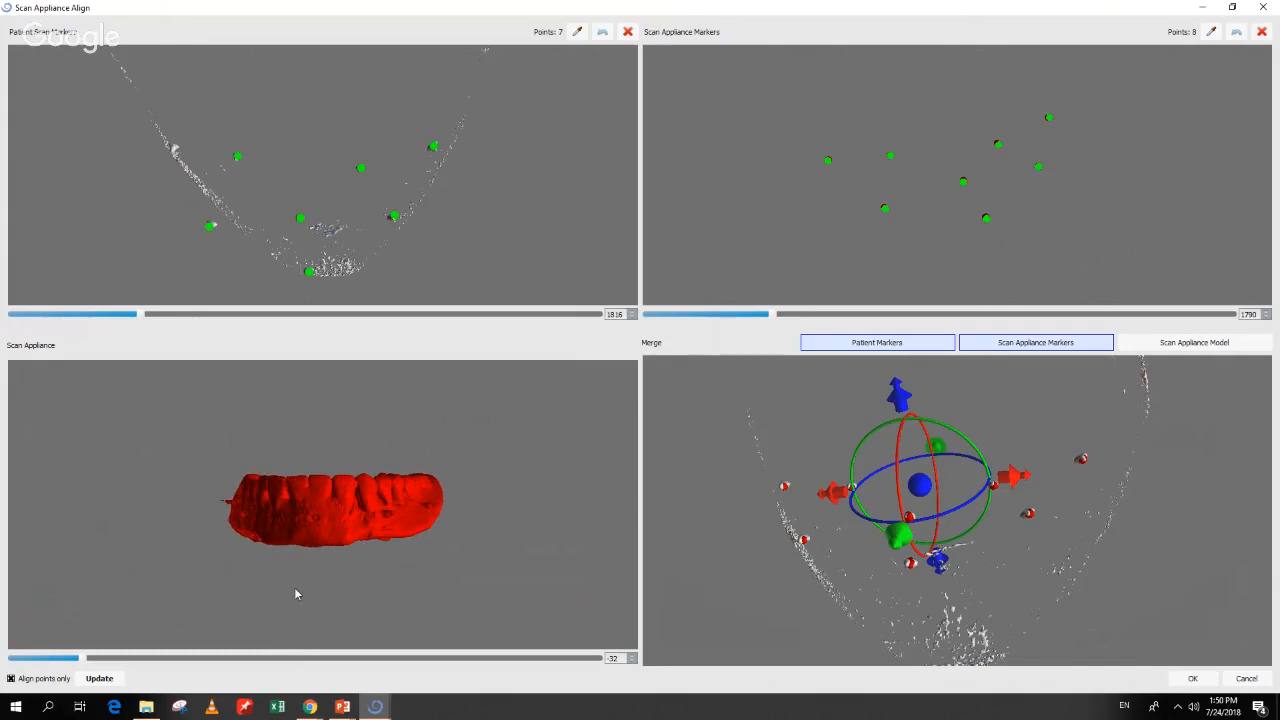
pyautogui.moveTo(295, 594); pyautogui.dragTo(298, 452)
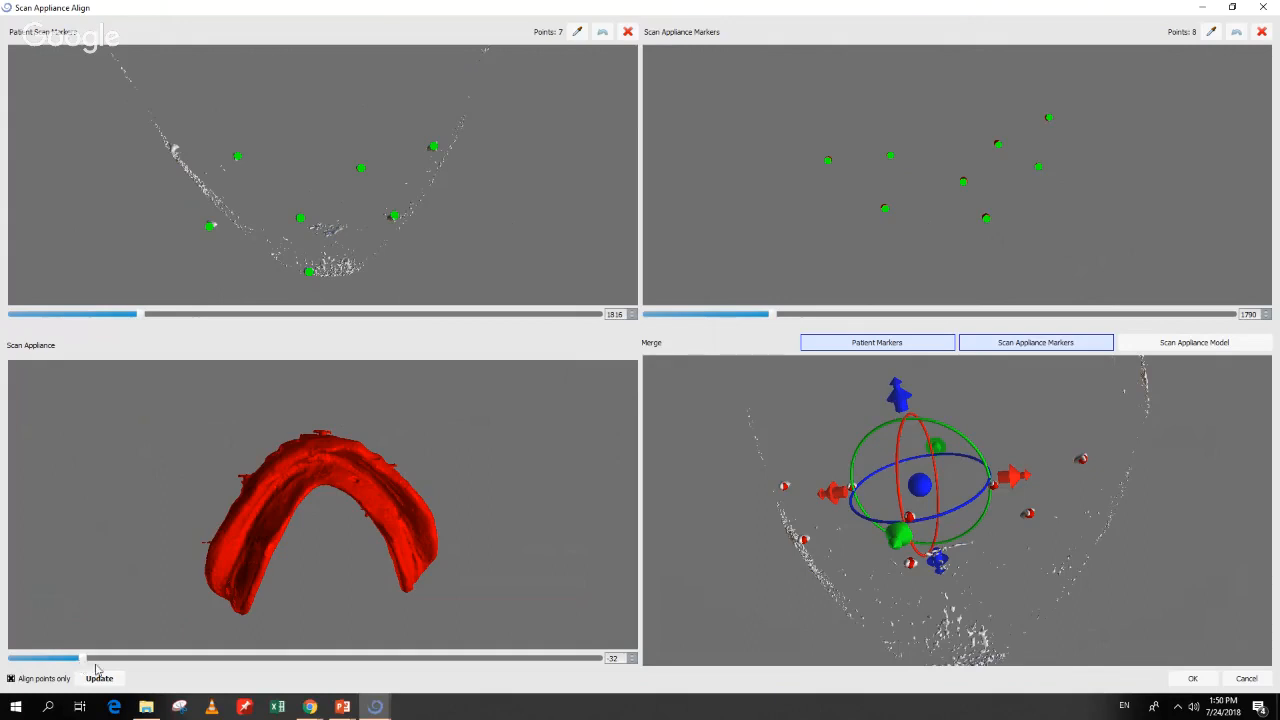
pyautogui.moveTo(293, 575); pyautogui.dragTo(209, 548)
pyautogui.moveTo(286, 414); pyautogui.dragTo(293, 594)
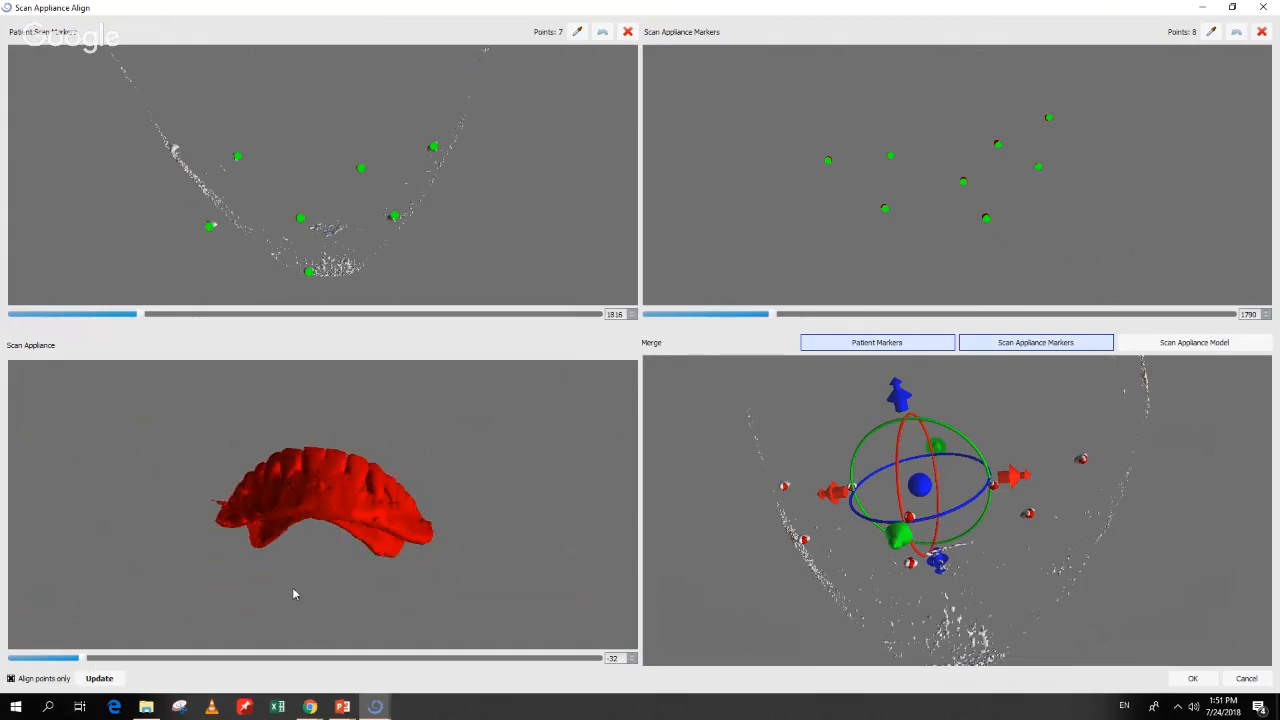
pyautogui.moveTo(306, 518); pyautogui.dragTo(283, 598)
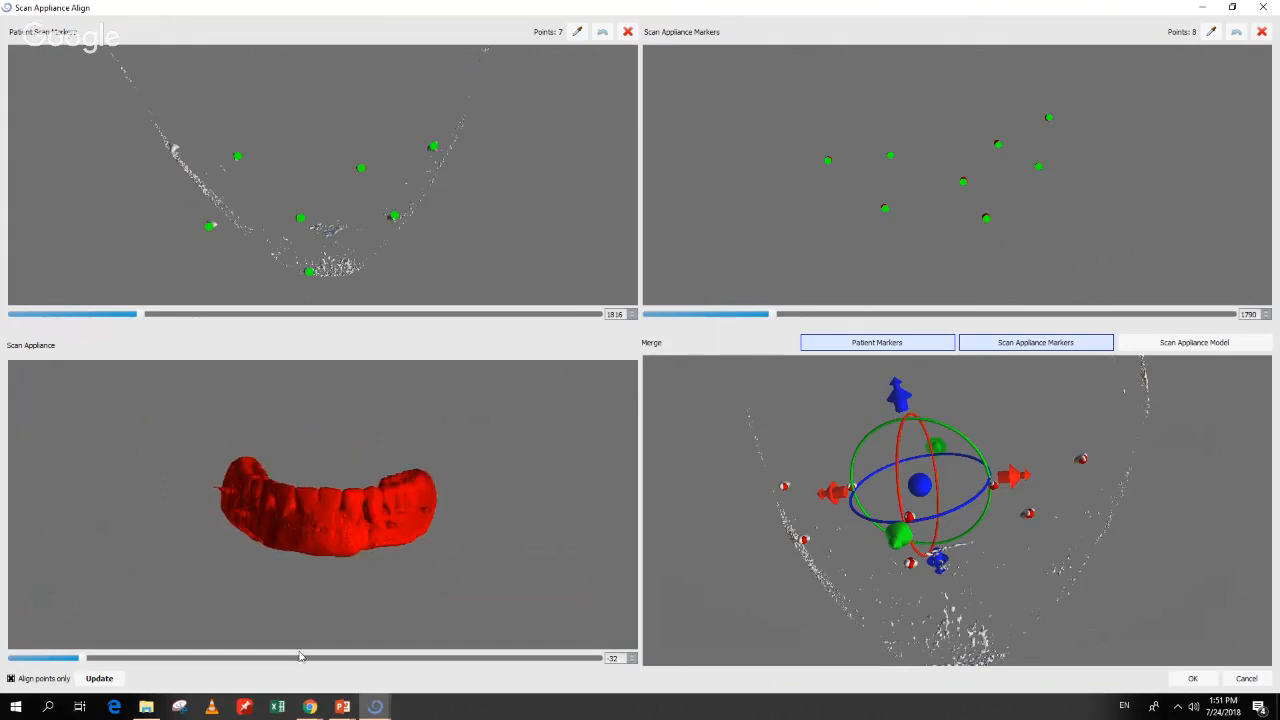
pyautogui.moveTo(186, 591); pyautogui.dragTo(255, 618)
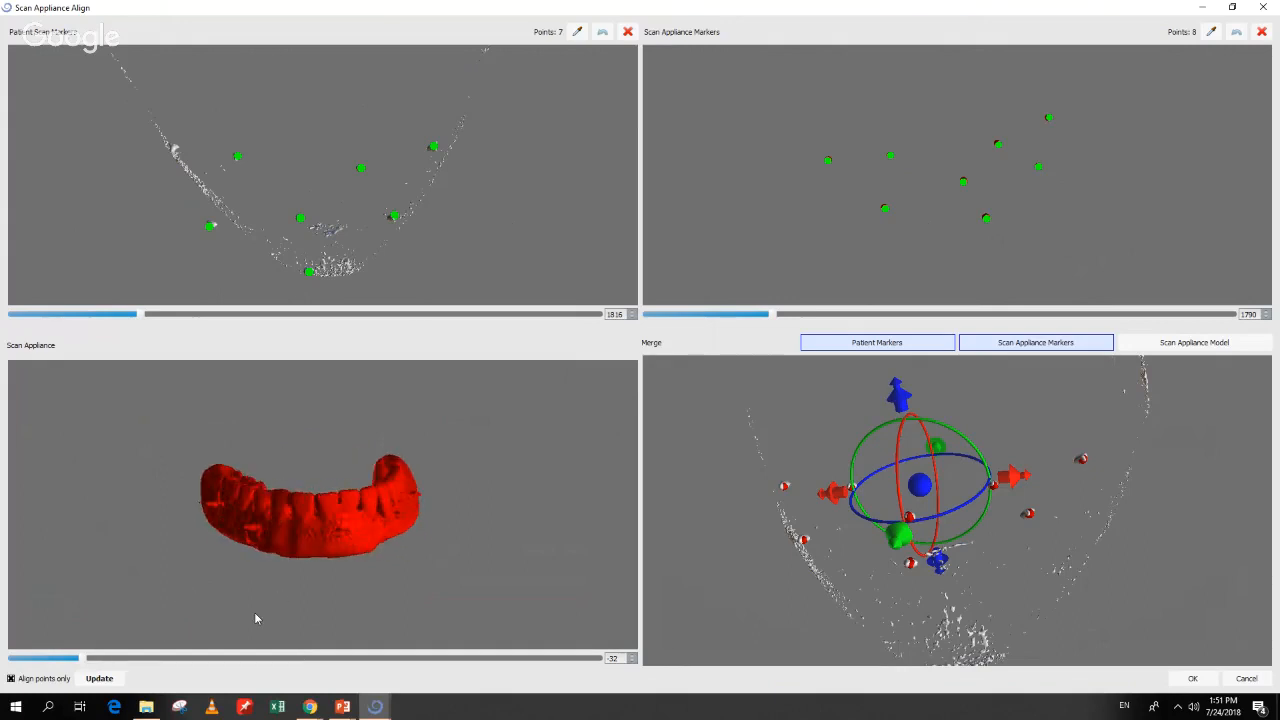
pyautogui.moveTo(128, 596); pyautogui.dragTo(154, 652)
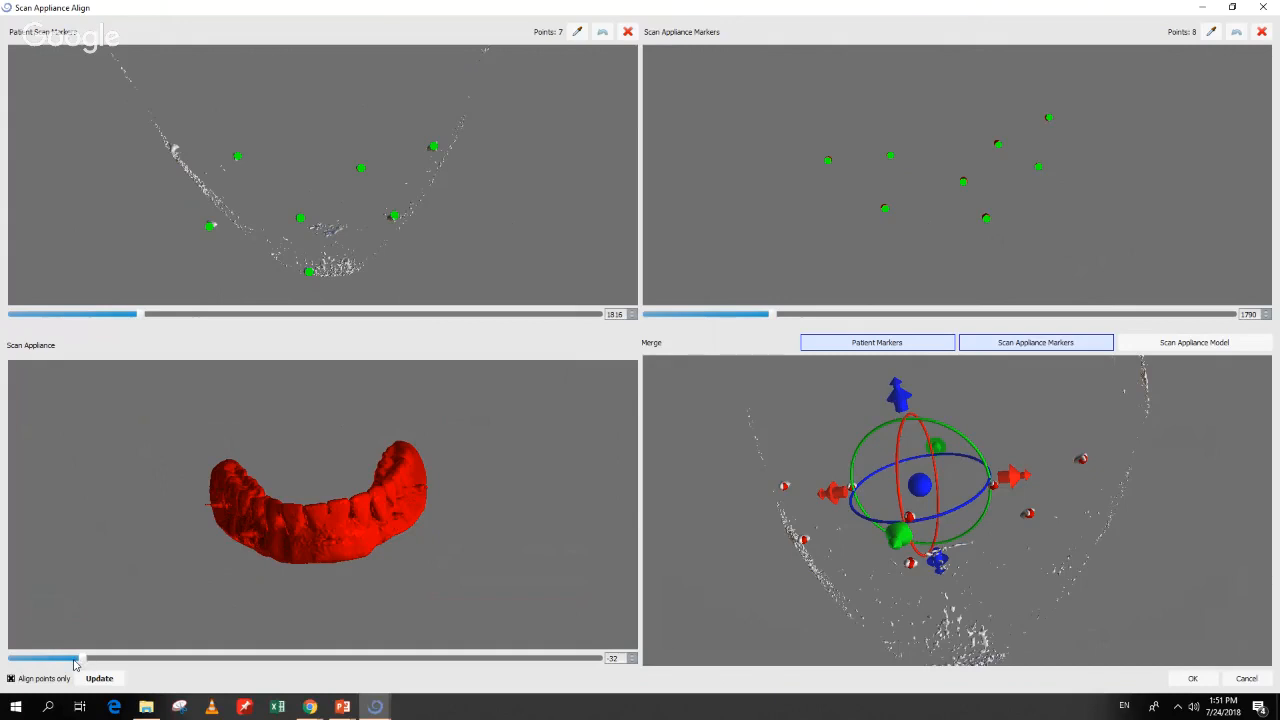
pyautogui.moveTo(309, 596)
pyautogui.mouseDown()
pyautogui.moveTo(309, 573)
pyautogui.moveTo(309, 596)
pyautogui.mouseUp()
pyautogui.scroll(3, 303, 530)
pyautogui.moveTo(302, 533); pyautogui.dragTo(308, 588)
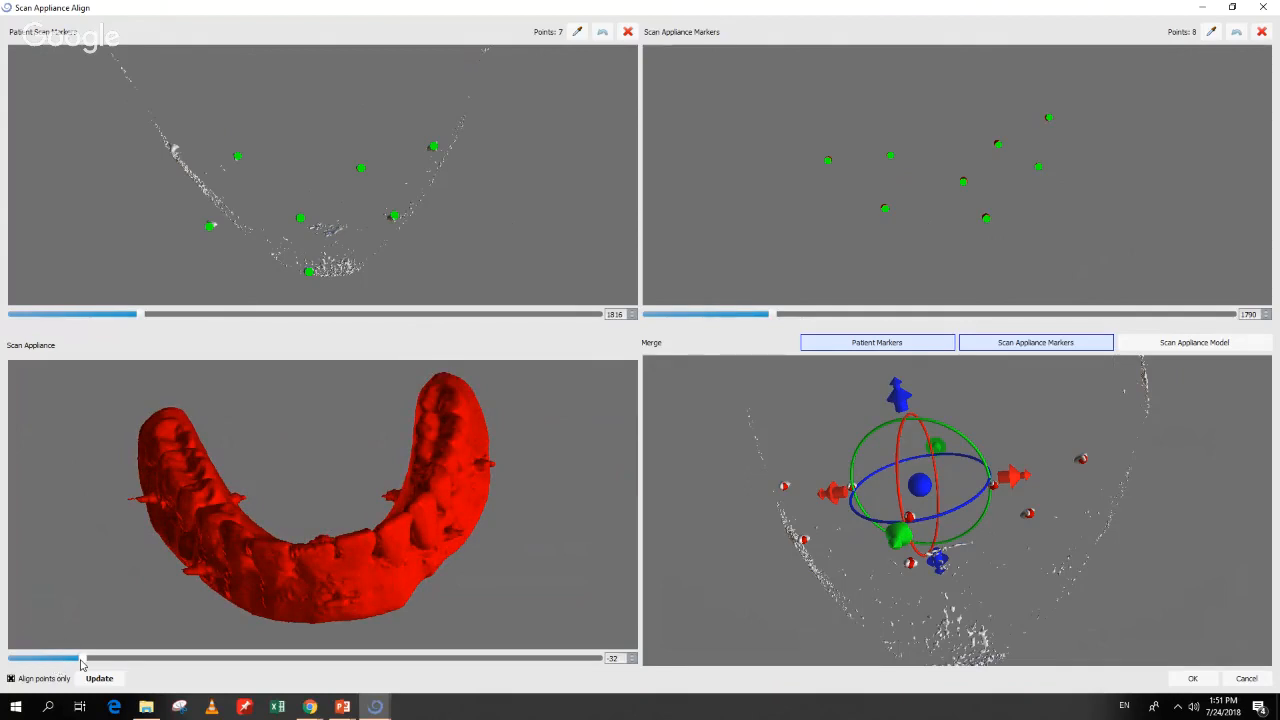
pyautogui.moveTo(257, 600); pyautogui.dragTo(267, 570)
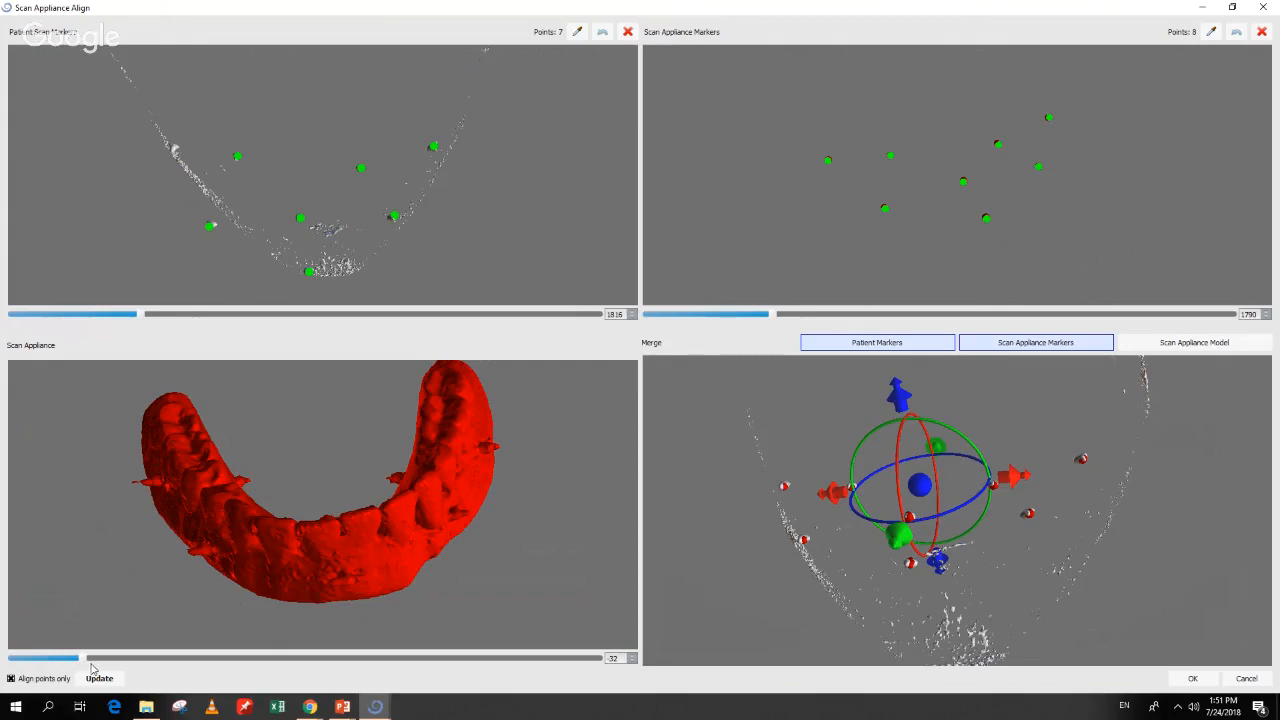
pyautogui.moveTo(471, 588); pyautogui.dragTo(382, 610)
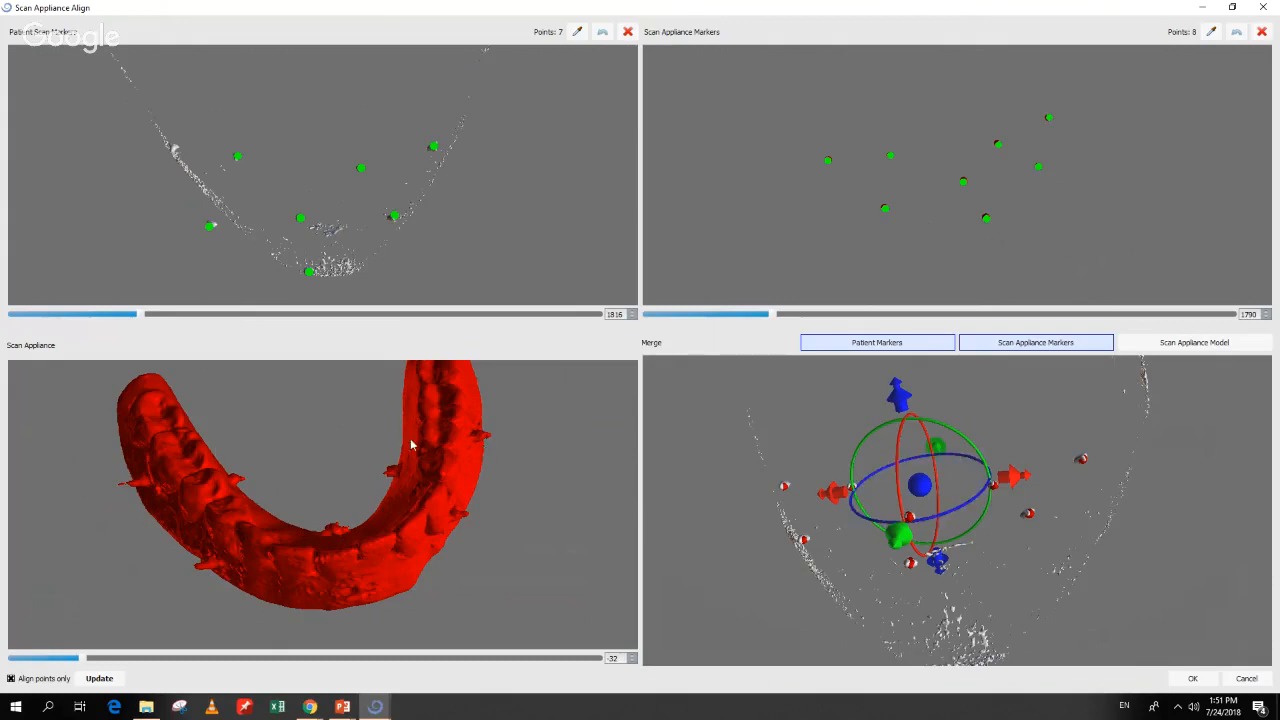
# Step: Accept the scan appliance alignment and view the jaw obliquely
pyautogui.click(1192, 680)
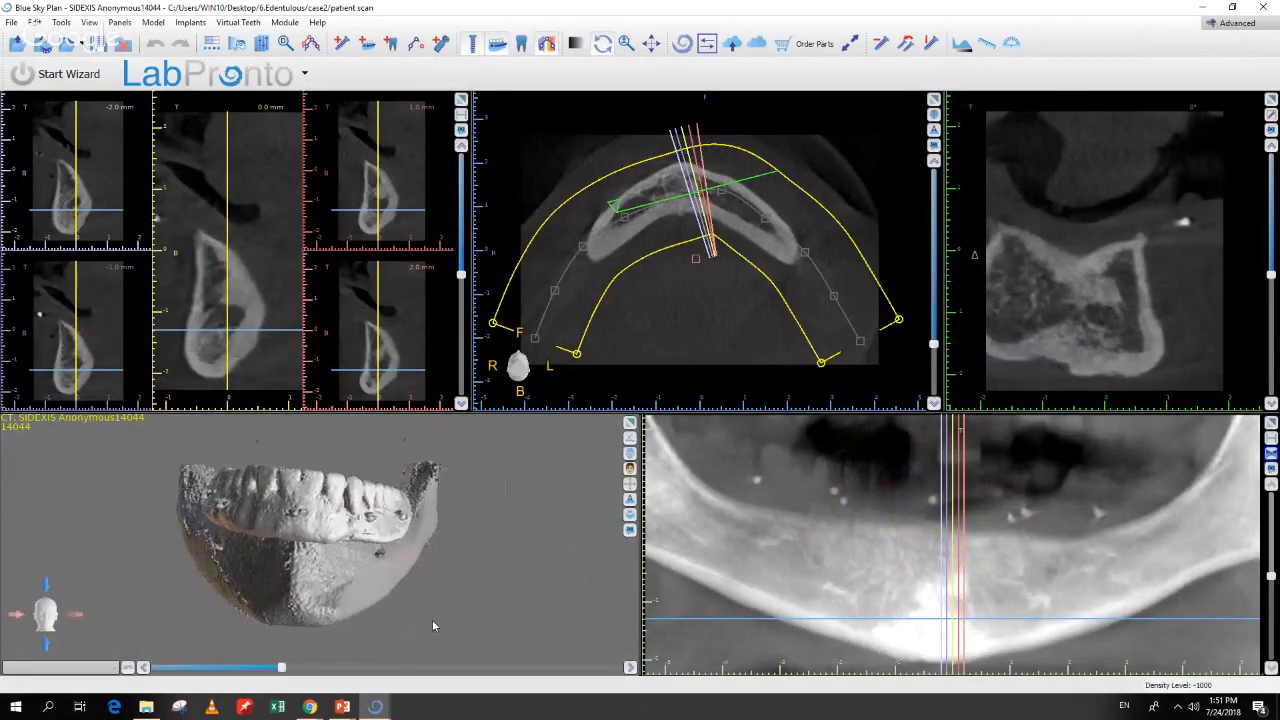
pyautogui.moveTo(285, 512); pyautogui.dragTo(395, 605)
pyautogui.scroll(3, 395, 605)
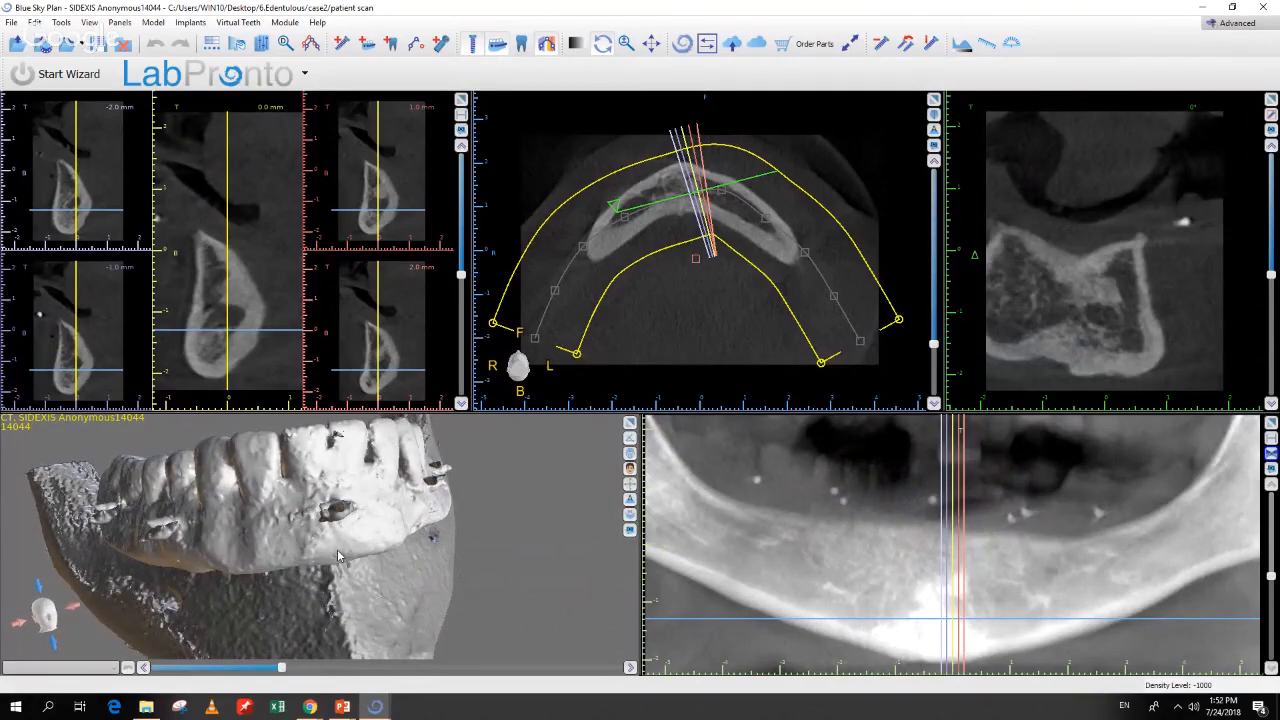
# Step: Colour the Scan Appliance Model surface blue and inspect it over the mandible
pyautogui.doubleClick(371, 605)
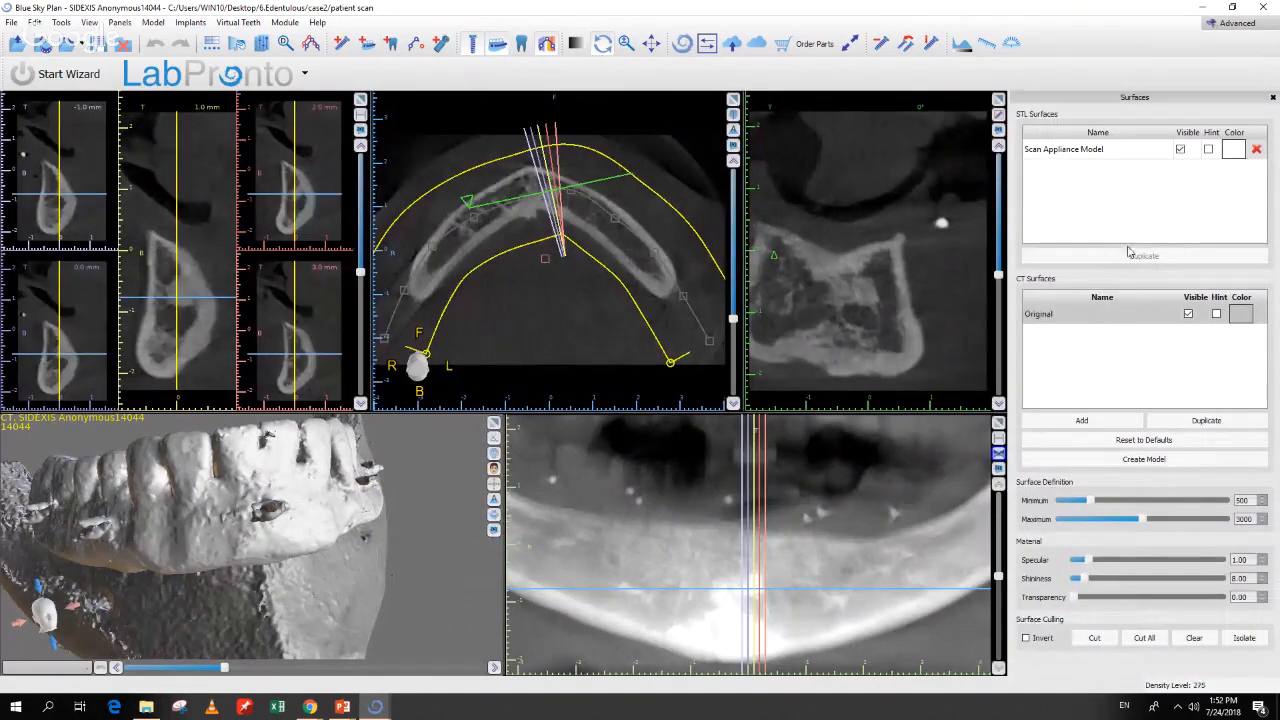
pyautogui.click(1236, 149)
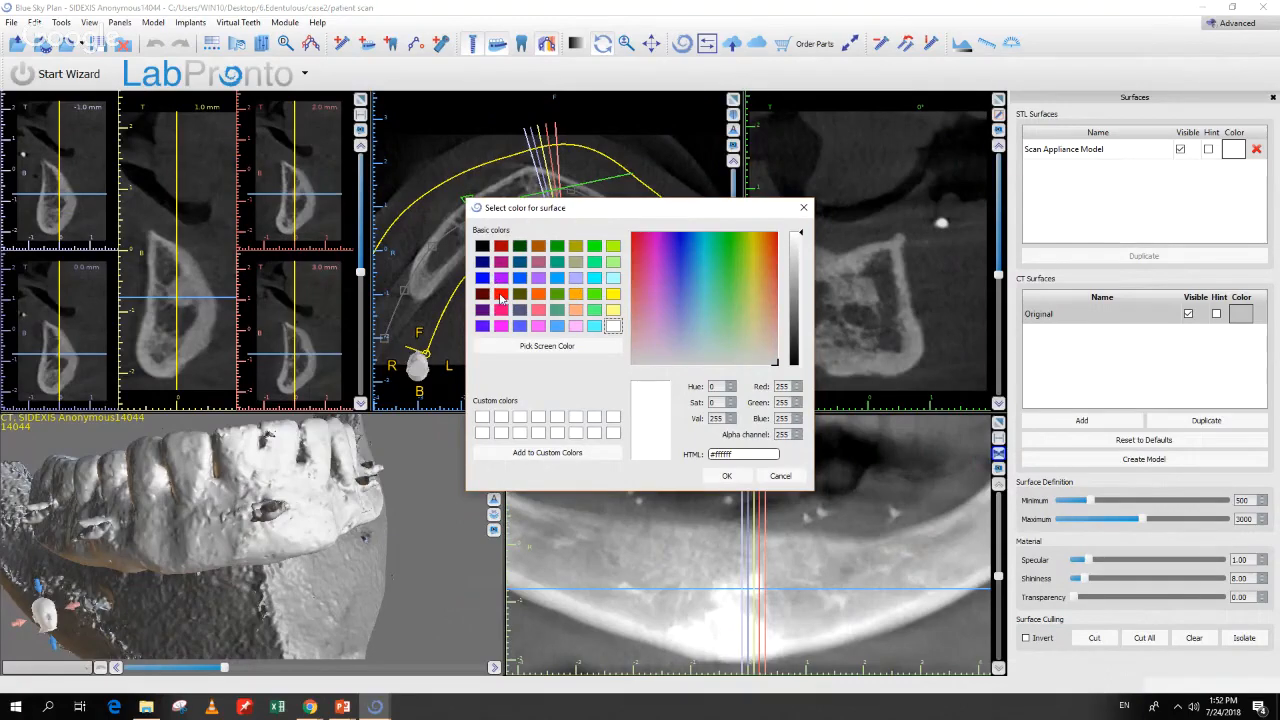
pyautogui.click(482, 277)
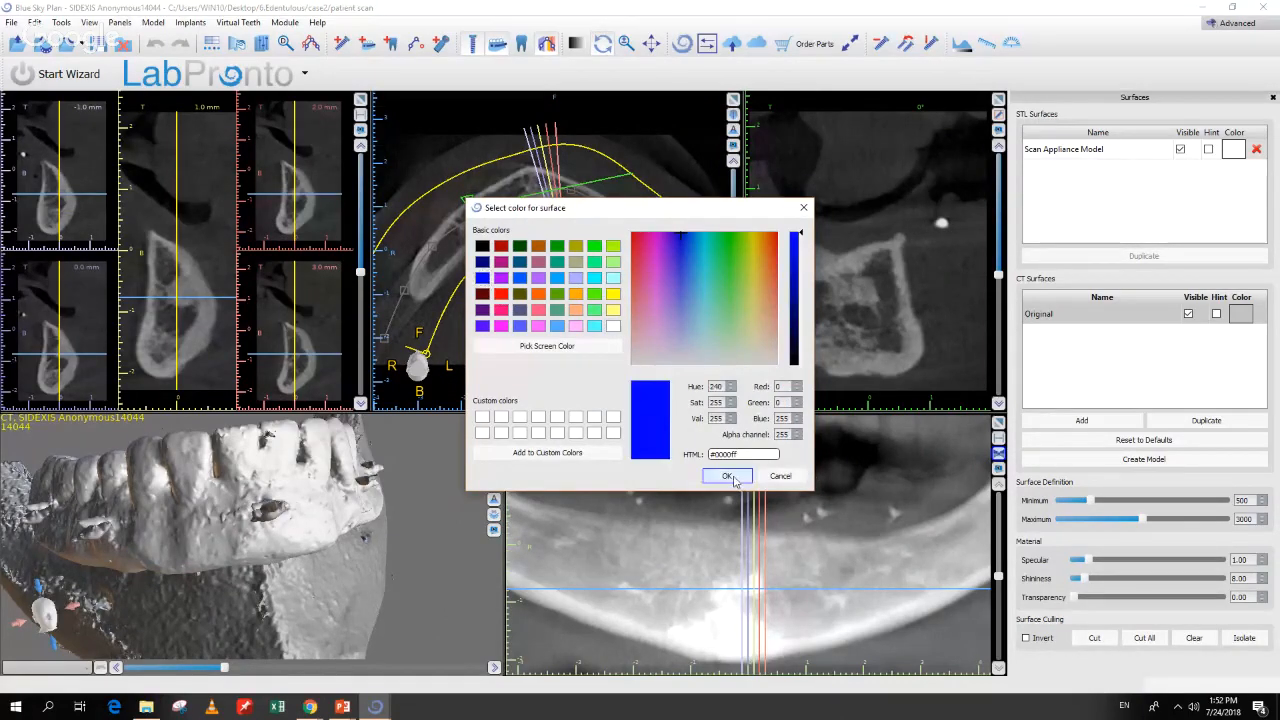
pyautogui.click(727, 476)
pyautogui.moveTo(344, 537); pyautogui.dragTo(410, 503)
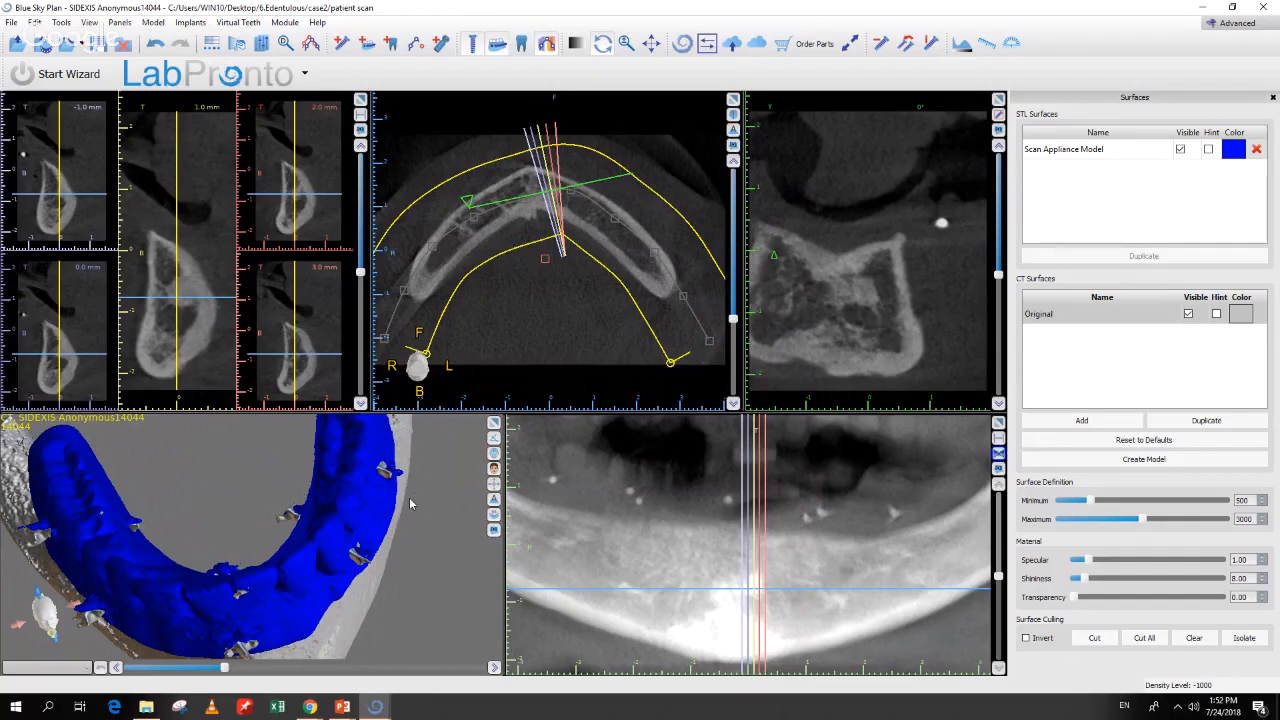
pyautogui.moveTo(448, 483); pyautogui.dragTo(440, 524)
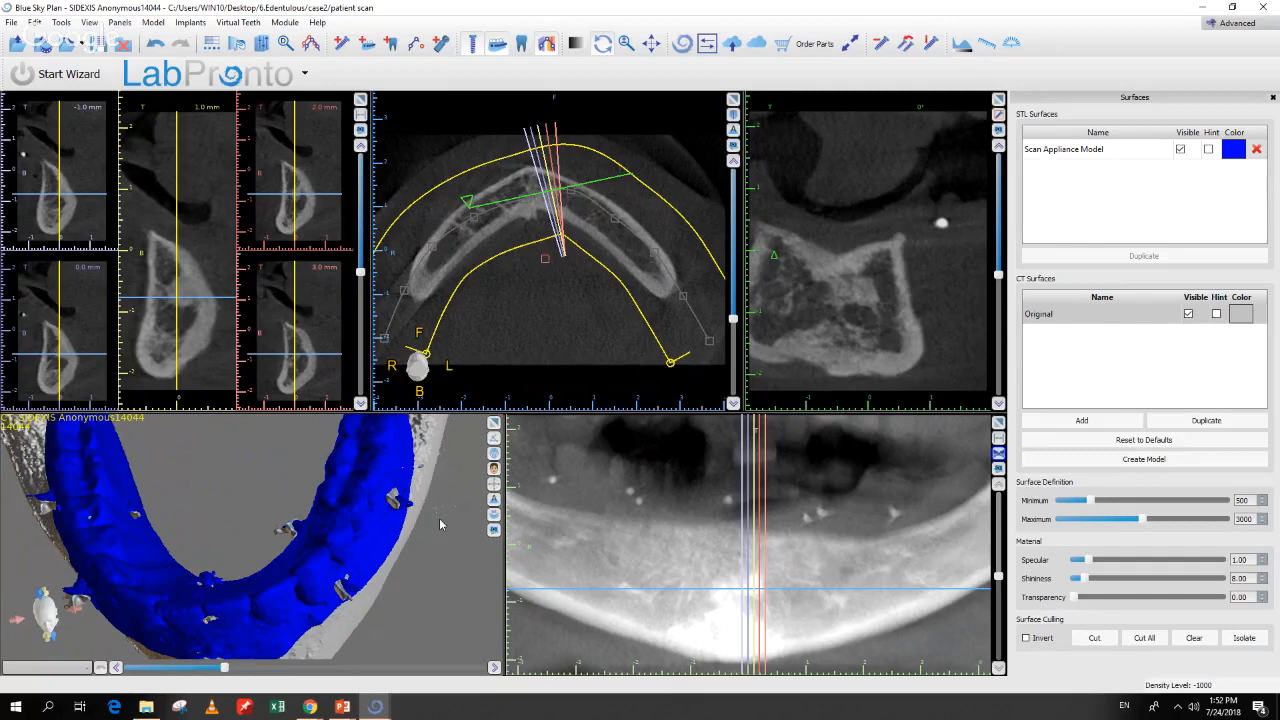
pyautogui.moveTo(422, 584); pyautogui.dragTo(426, 546)
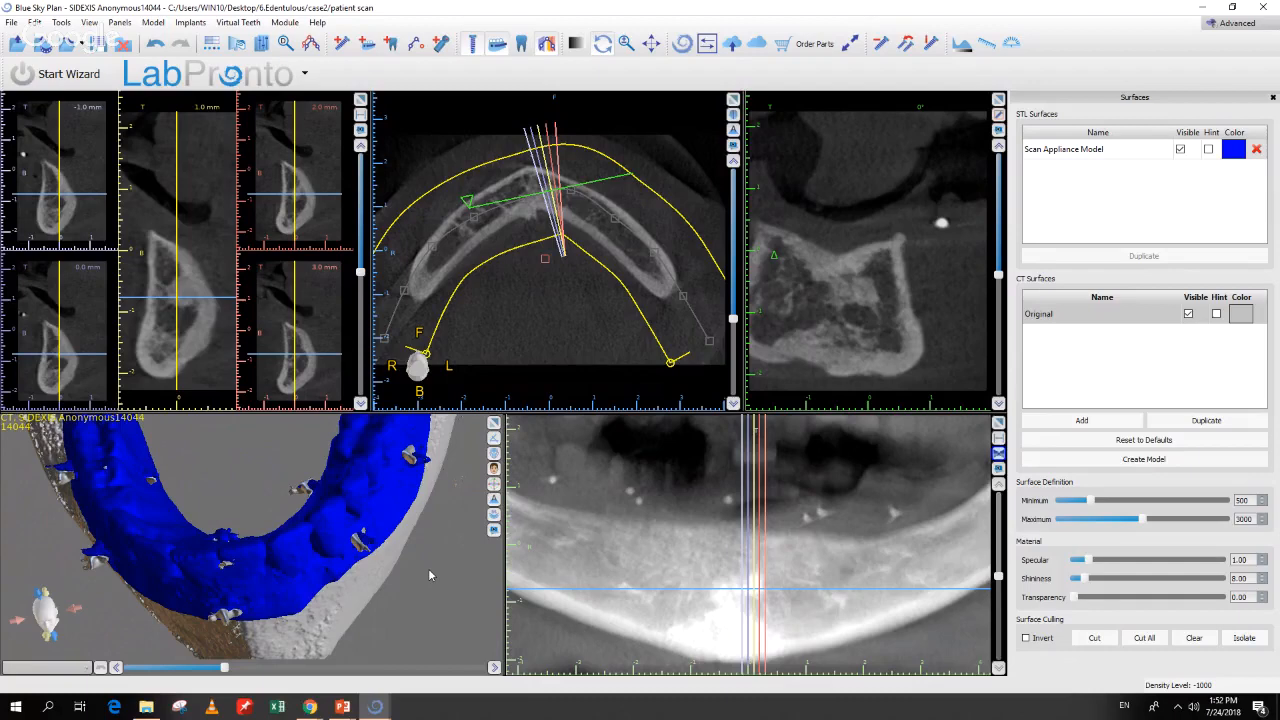
pyautogui.moveTo(430, 575); pyautogui.dragTo(393, 558)
pyautogui.moveTo(244, 630); pyautogui.dragTo(303, 585)
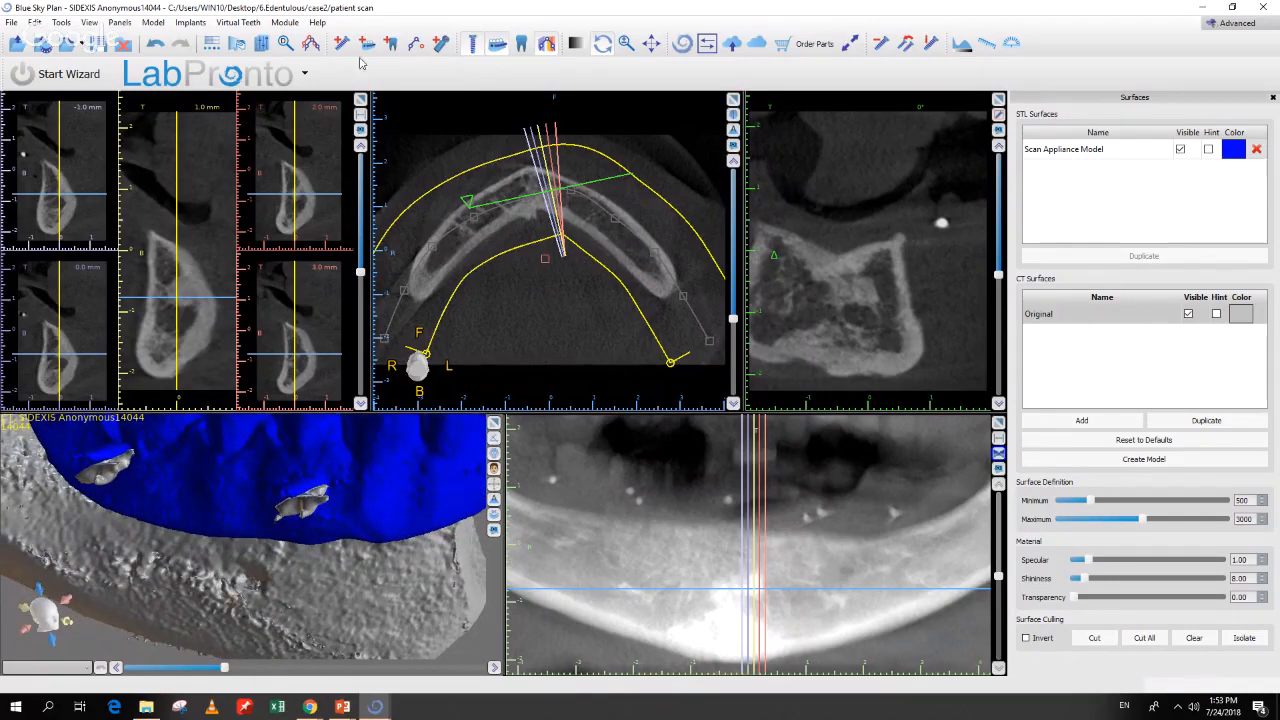
# Step: Auto-detect a mandibular nerve by marking the mental foramen in the Nerve List
pyautogui.click(367, 43)
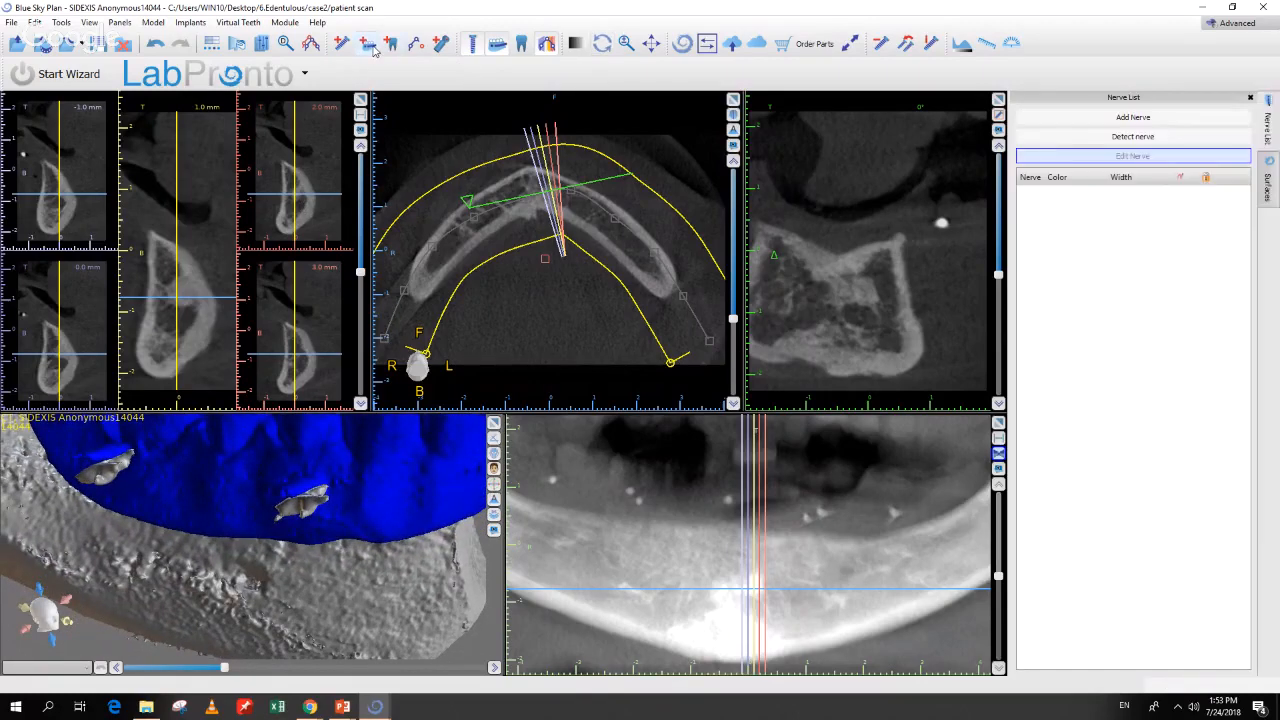
pyautogui.click(1155, 137)
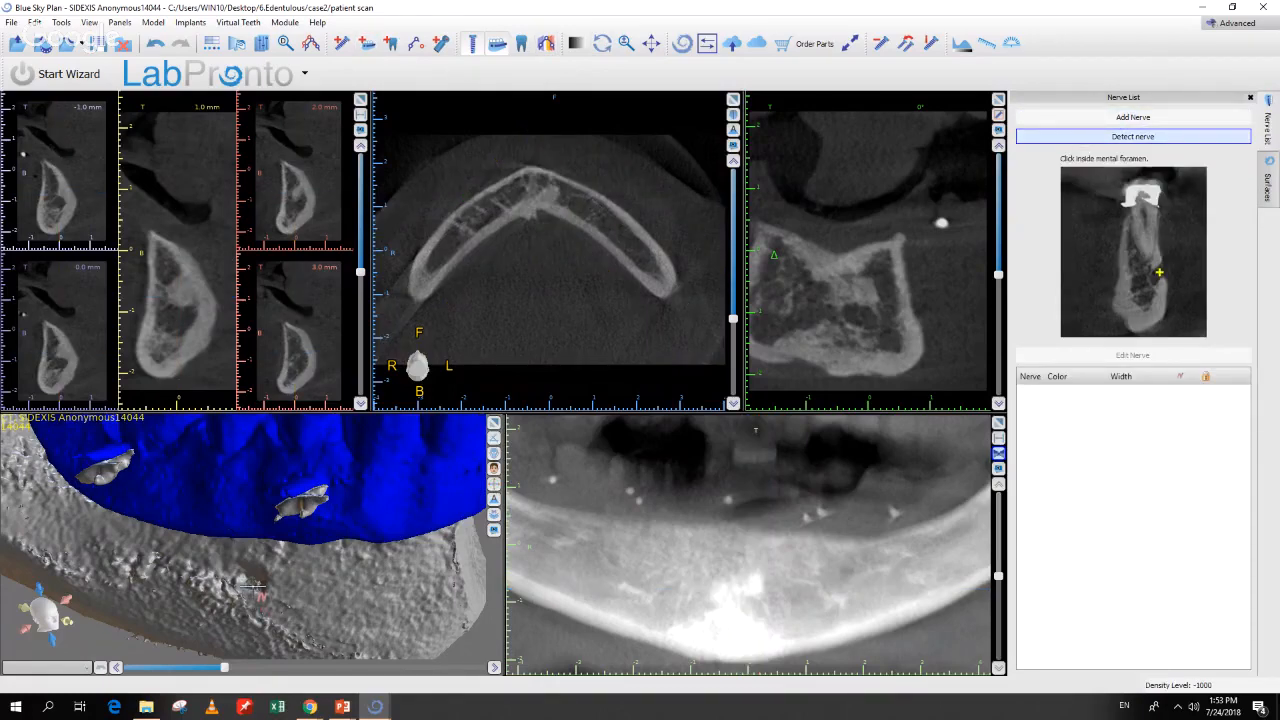
pyautogui.click(255, 590)
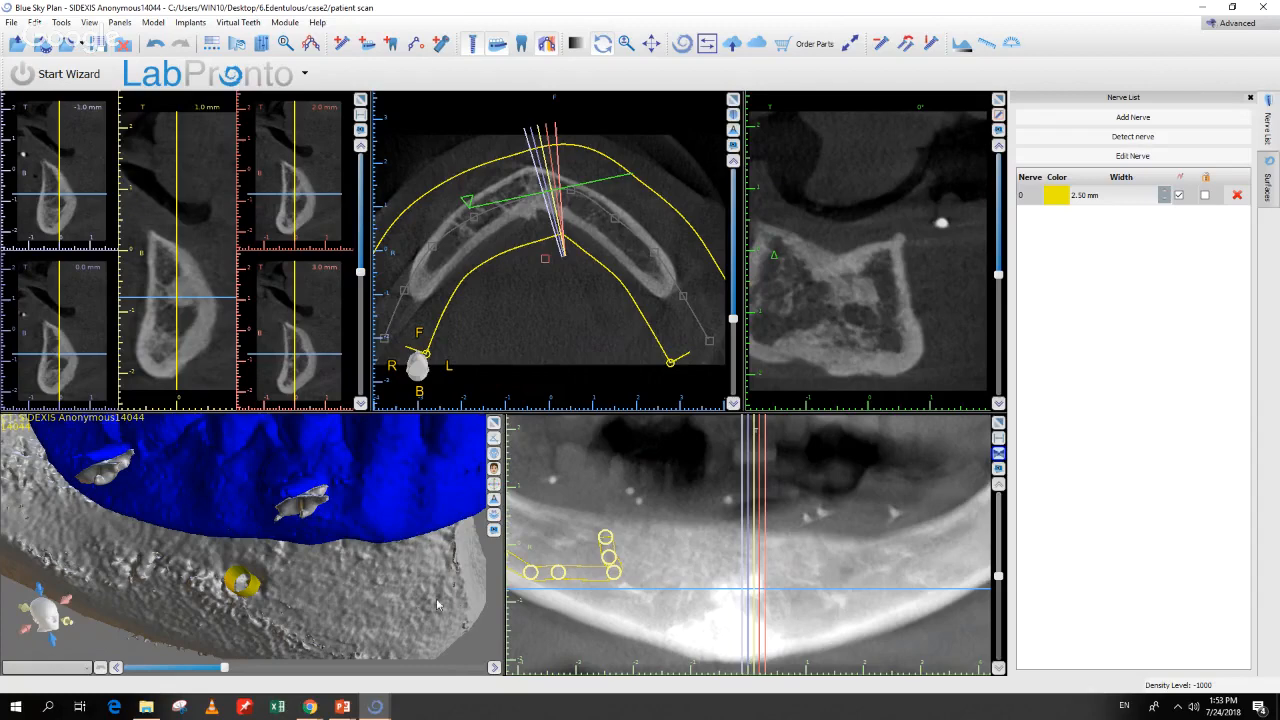
pyautogui.moveTo(445, 596); pyautogui.dragTo(392, 602)
# Step: Add new nerve entries, then delete nerves 2 and 1 from the list
pyautogui.click(1071, 123)
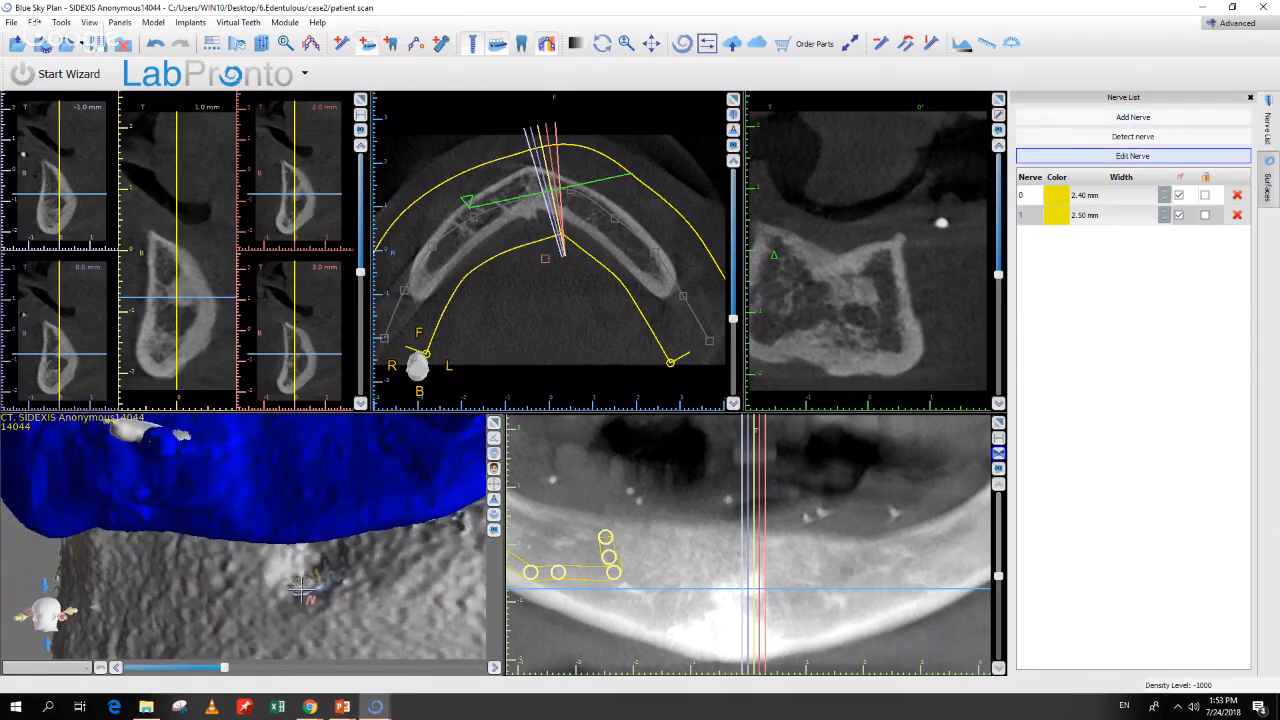
pyautogui.moveTo(302, 589); pyautogui.dragTo(480, 530)
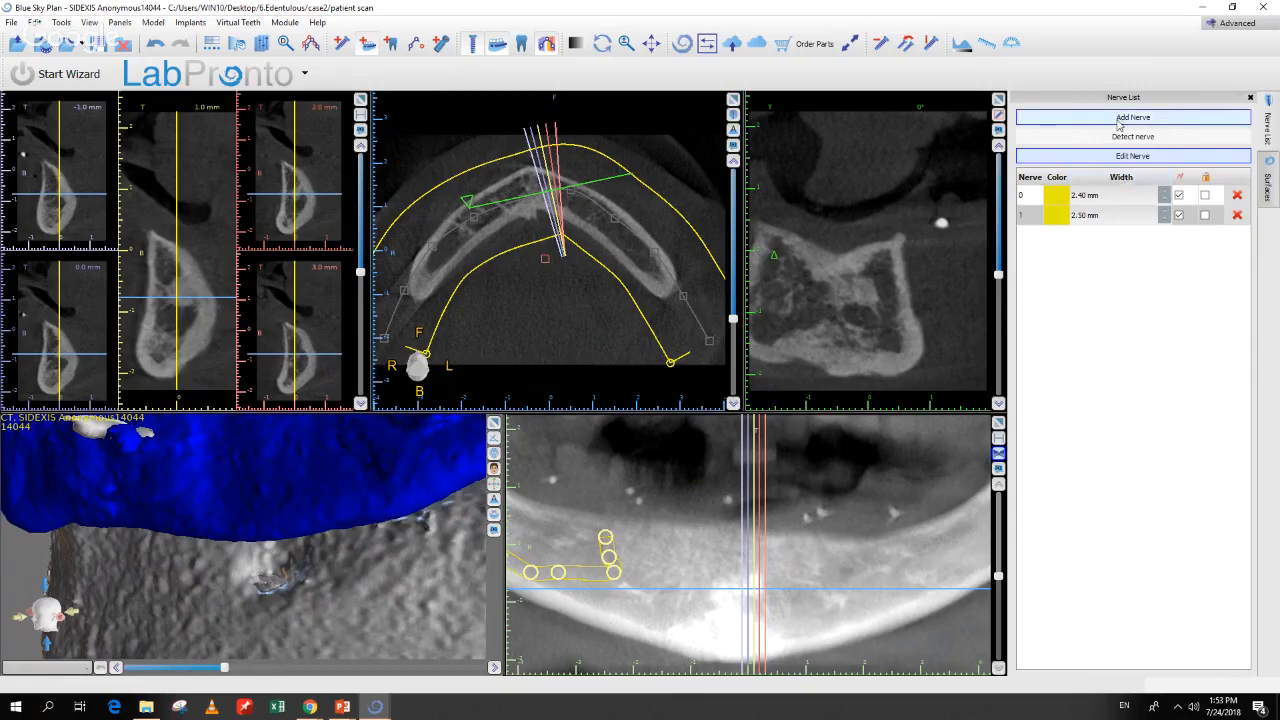
pyautogui.click(1133, 120)
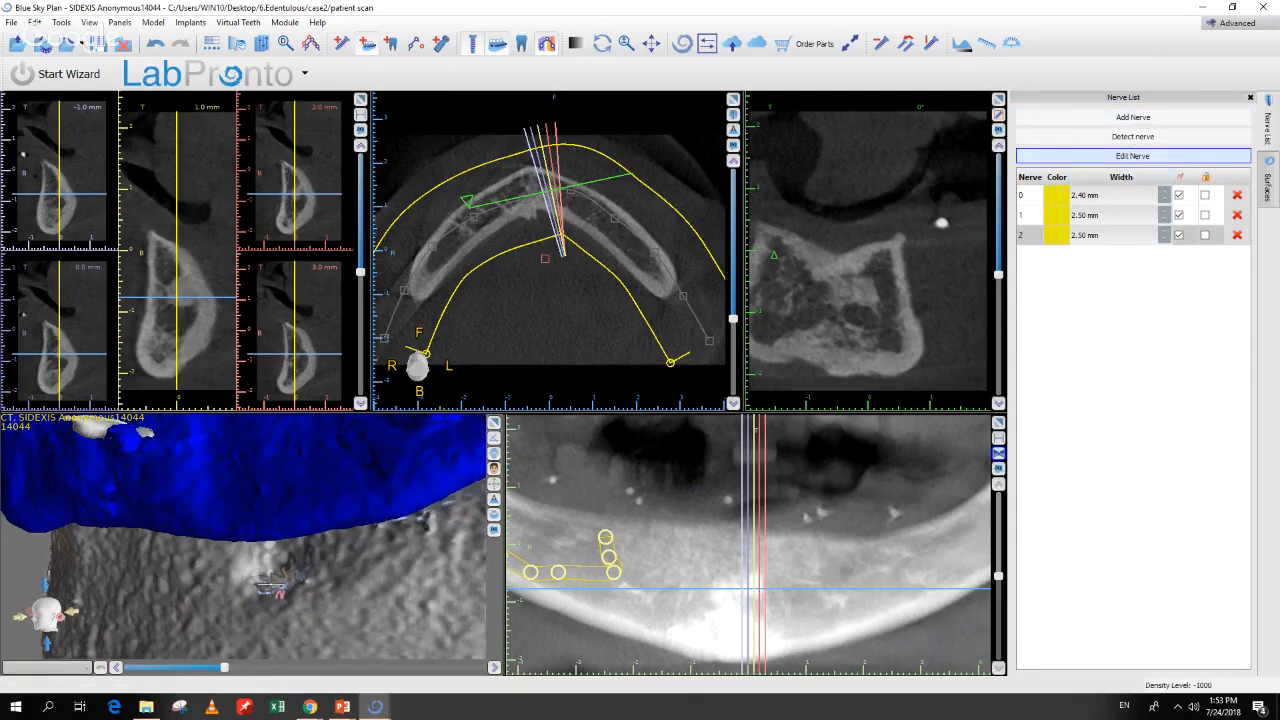
pyautogui.click(1238, 235)
pyautogui.click(1238, 215)
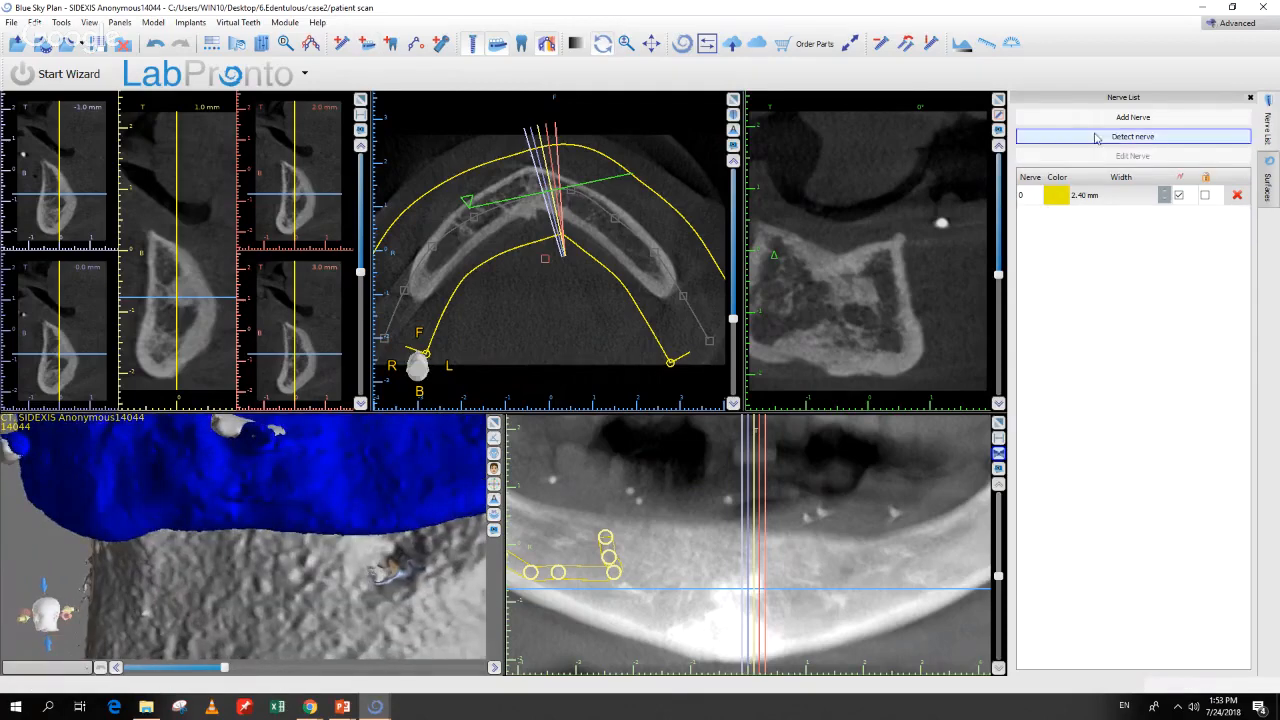
# Step: Detect the opposite-side nerve from its mental foramen and delete the unused nerve 1 row
pyautogui.click(1091, 120)
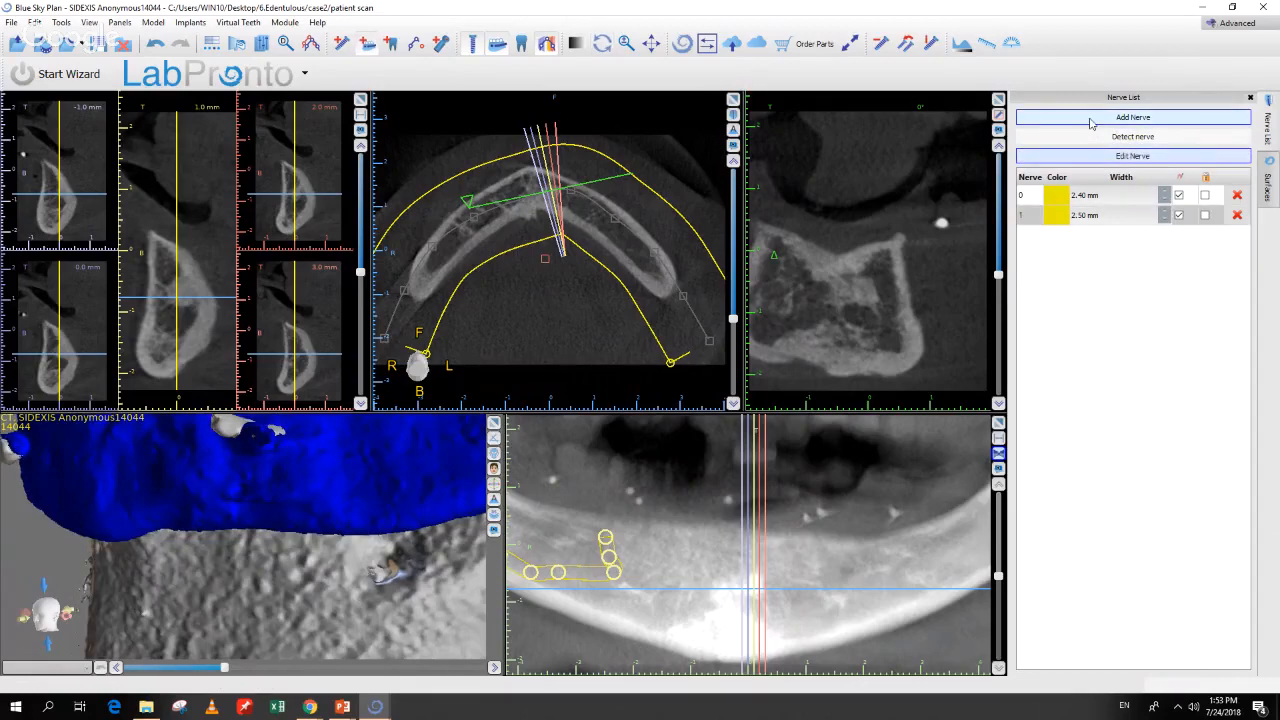
pyautogui.click(1097, 119)
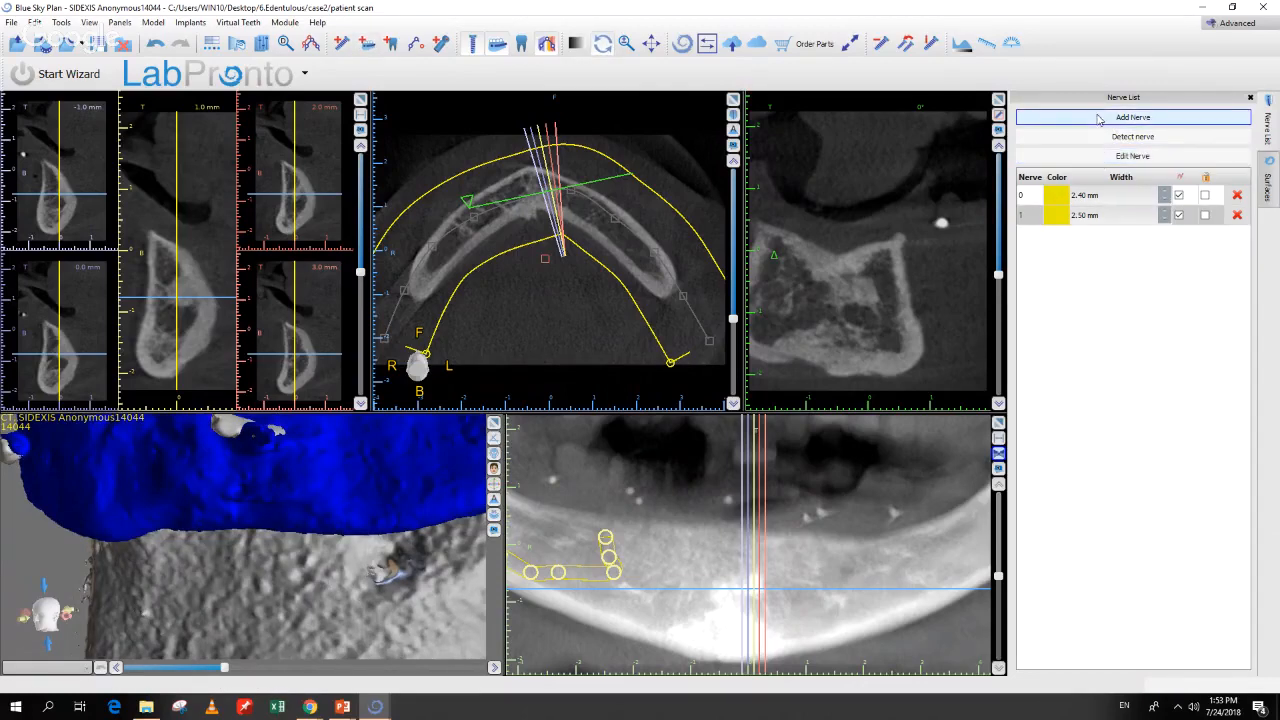
pyautogui.click(1103, 136)
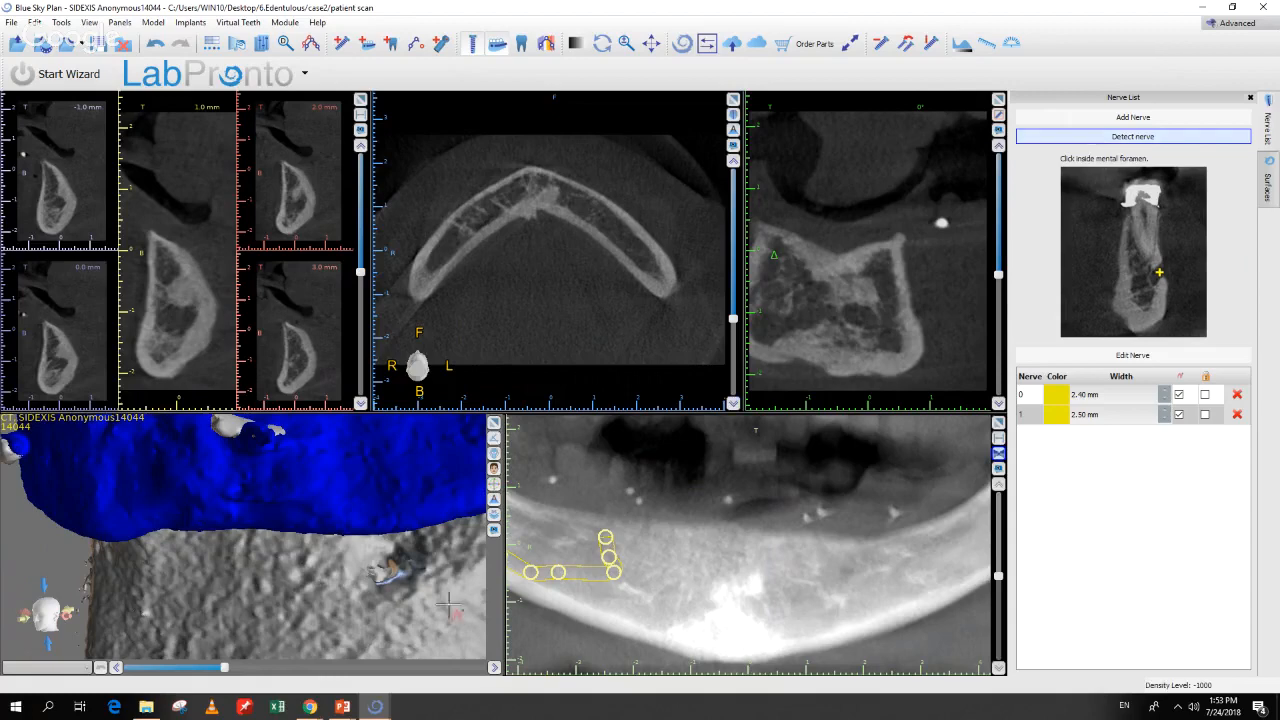
pyautogui.click(386, 578)
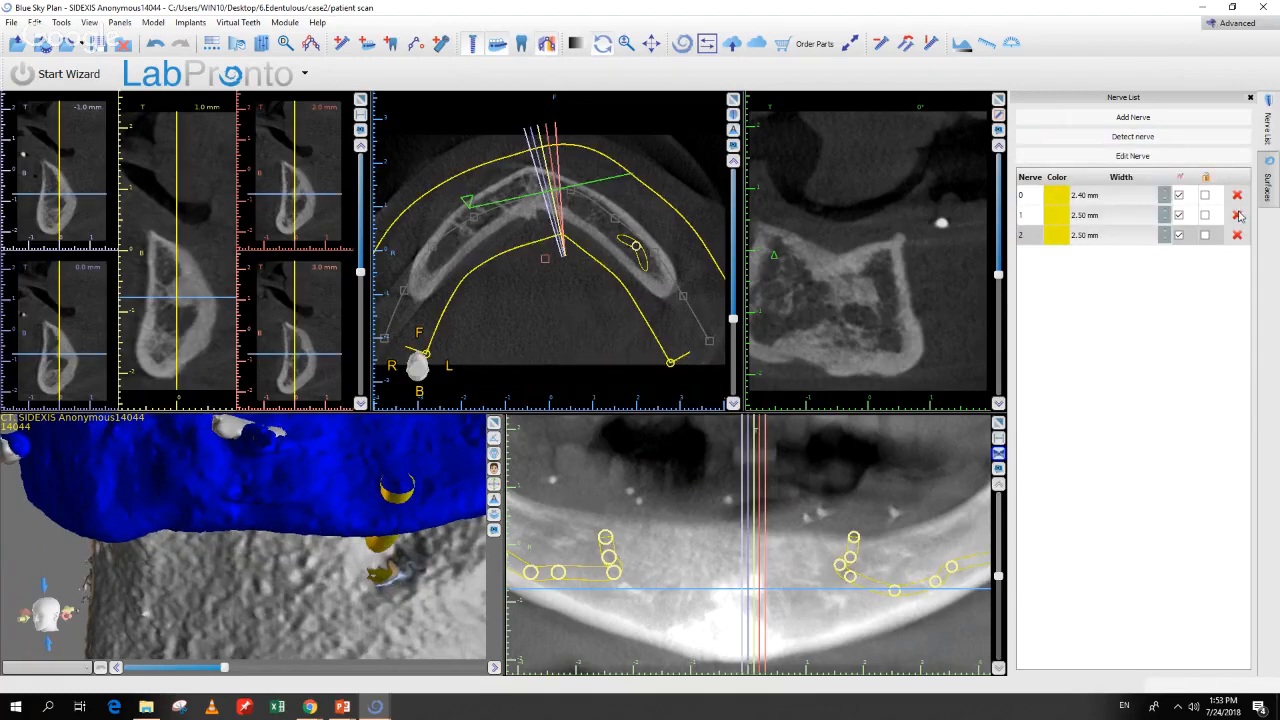
pyautogui.click(1237, 215)
pyautogui.moveTo(234, 630); pyautogui.dragTo(400, 622)
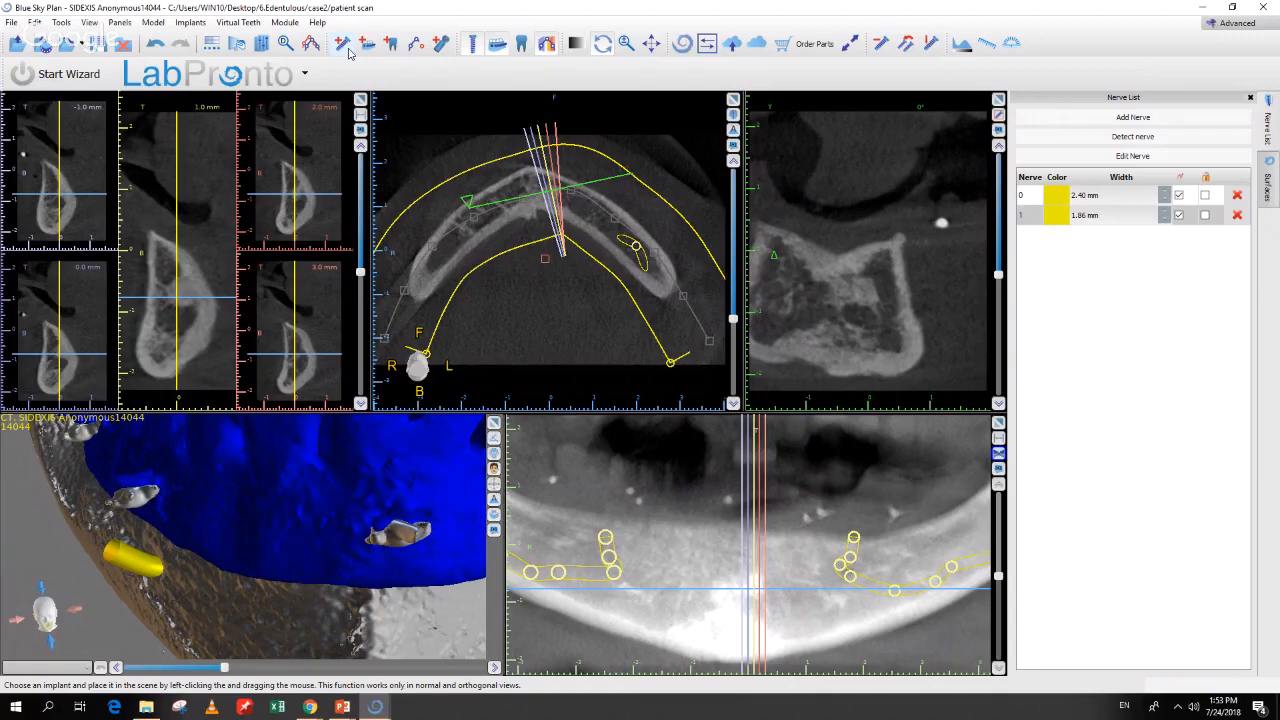
# Step: Add a Mandible-oriented implant with a Custom Abutment of length 20 mm
pyautogui.click(346, 47)
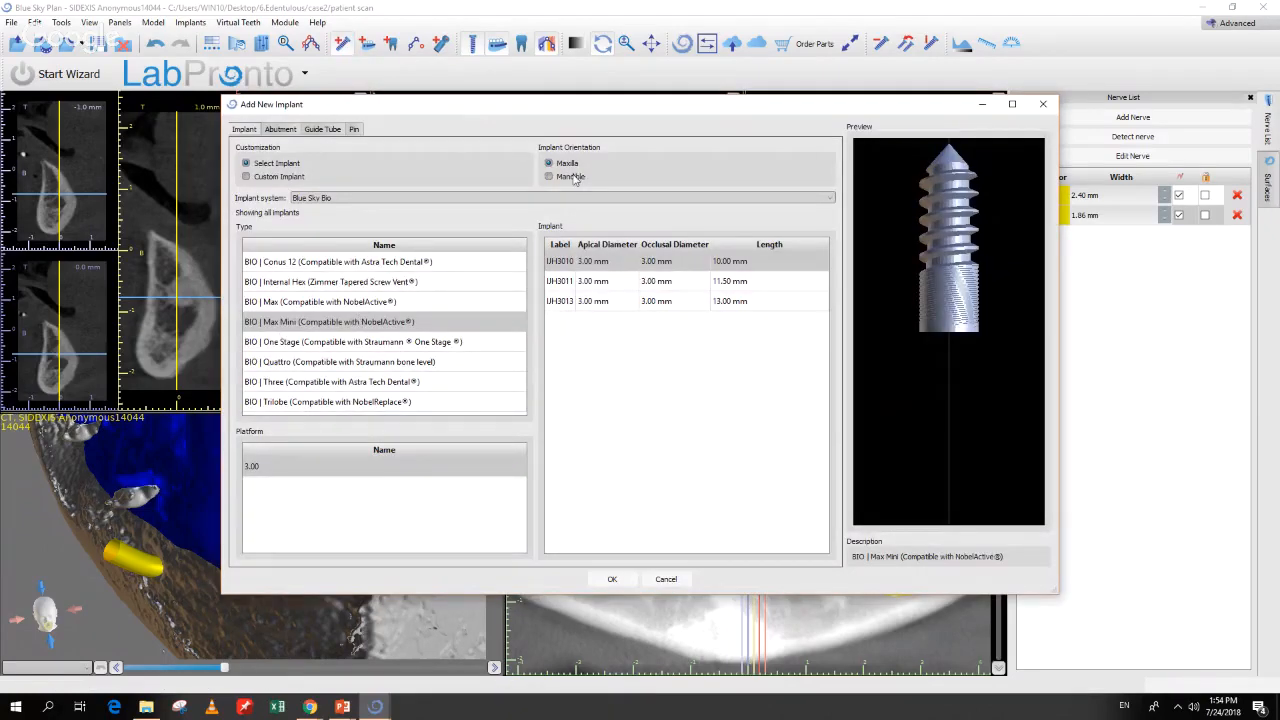
pyautogui.click(575, 179)
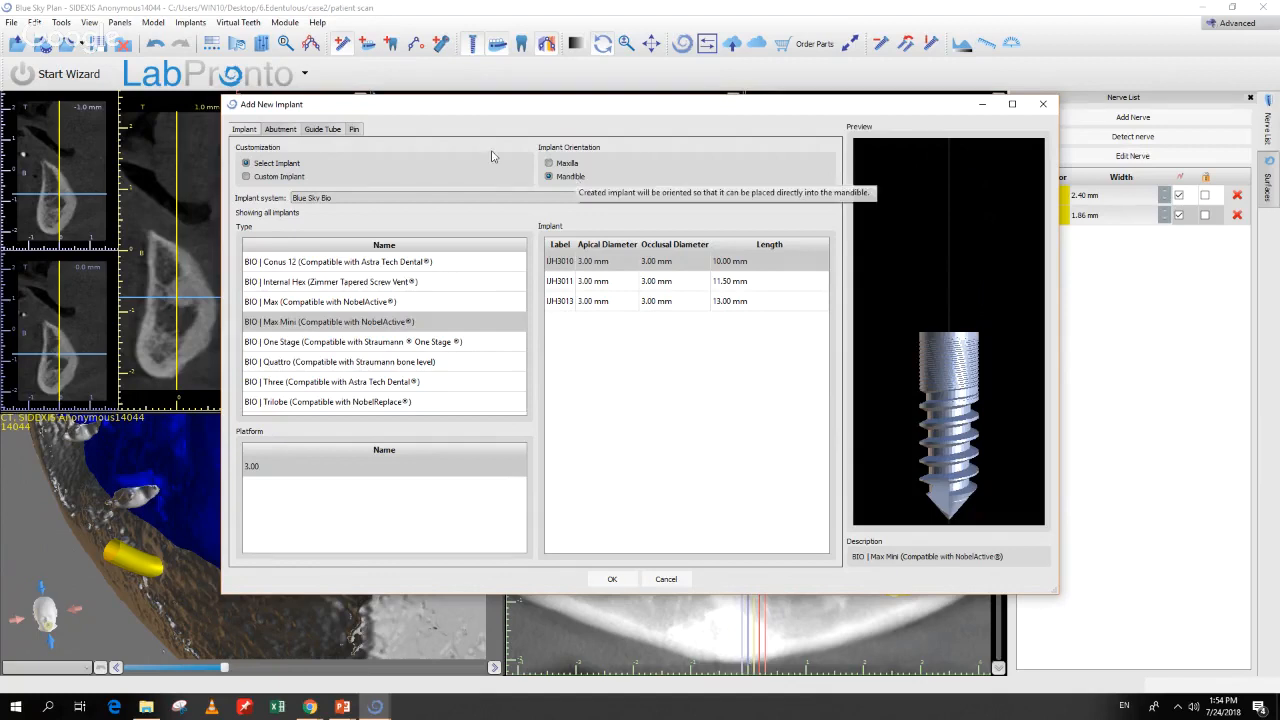
pyautogui.click(281, 130)
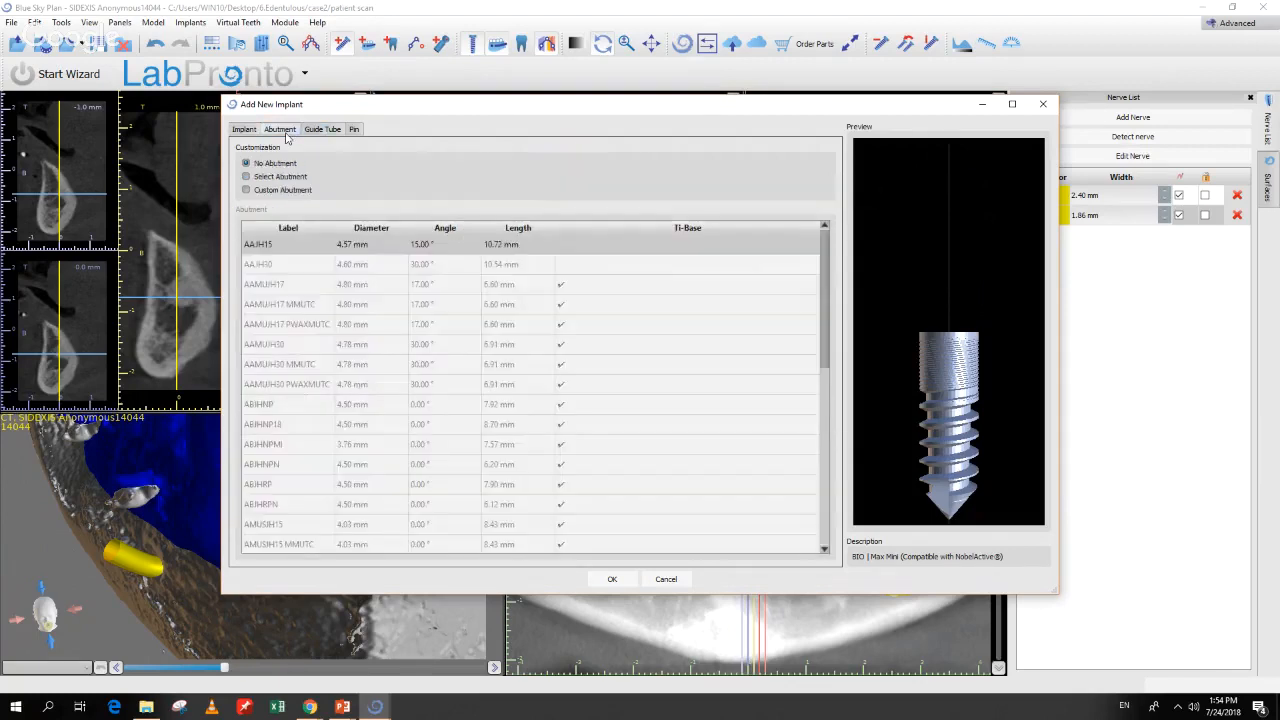
pyautogui.click(271, 192)
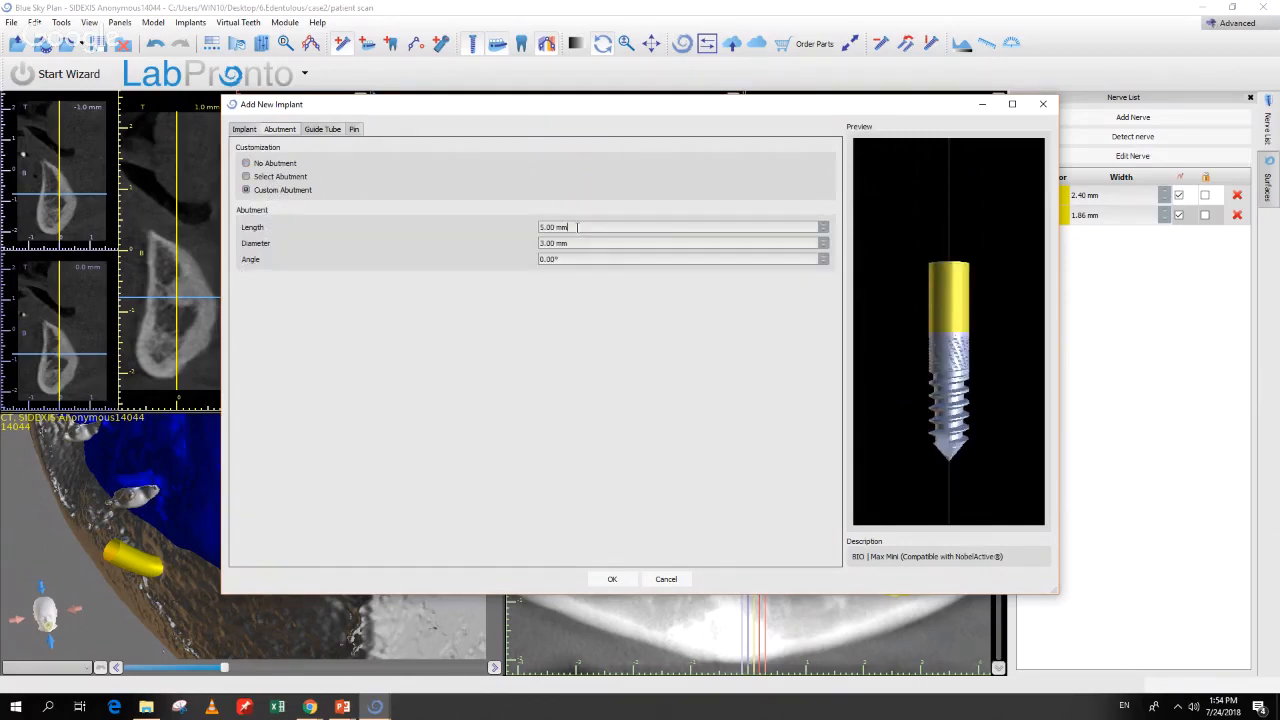
pyautogui.moveTo(573, 227); pyautogui.dragTo(490, 232)
pyautogui.write('20')
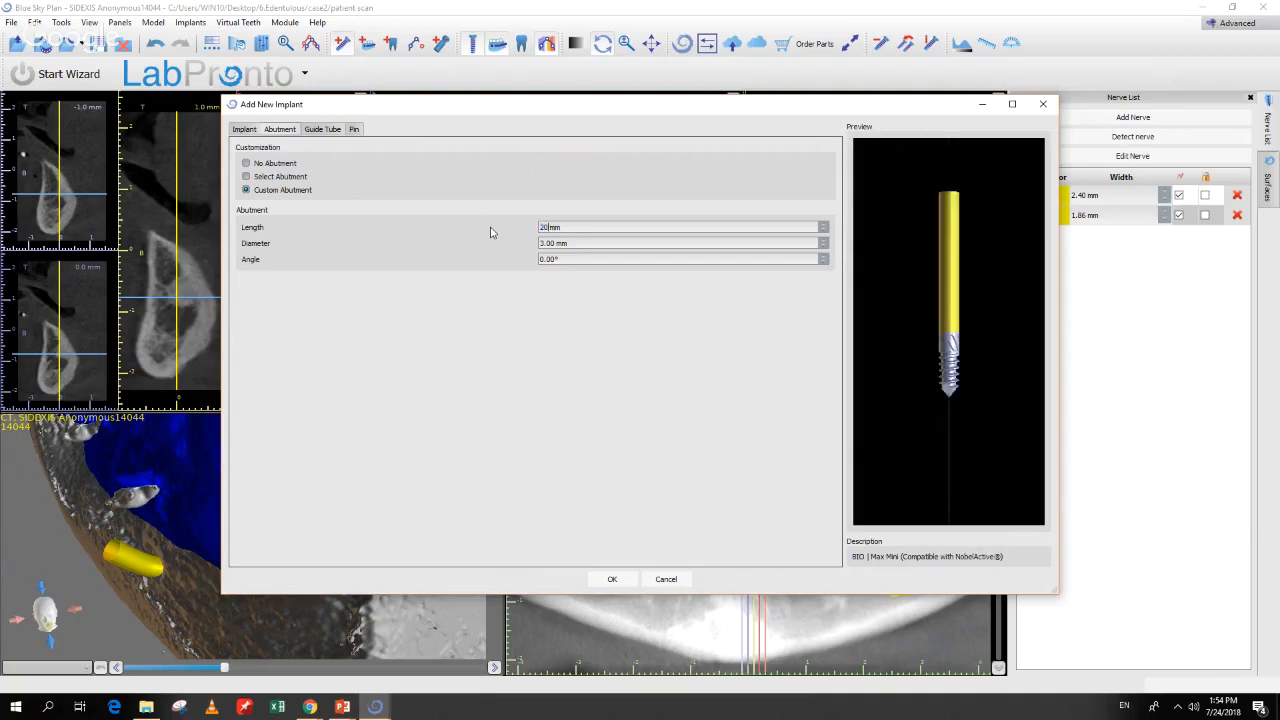
pyautogui.click(614, 580)
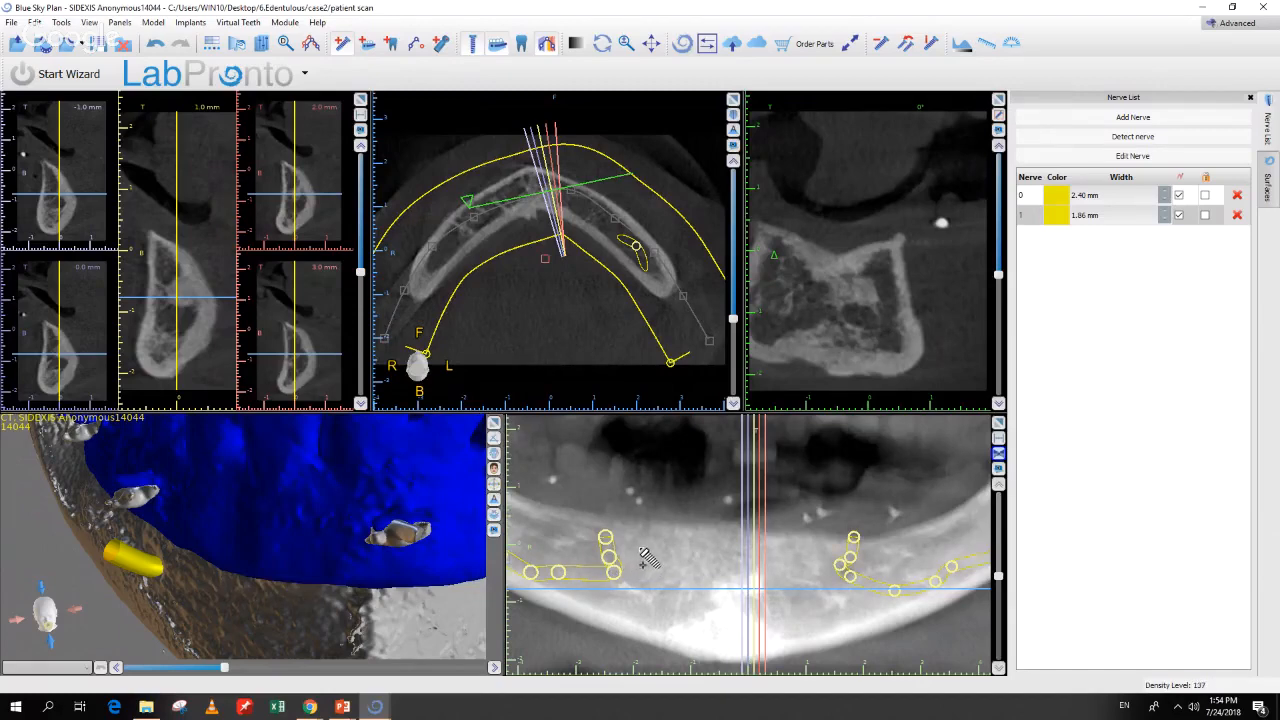
# Step: Place the first implant in the panoramic view and adjust it in the cross-section
pyautogui.click(642, 553)
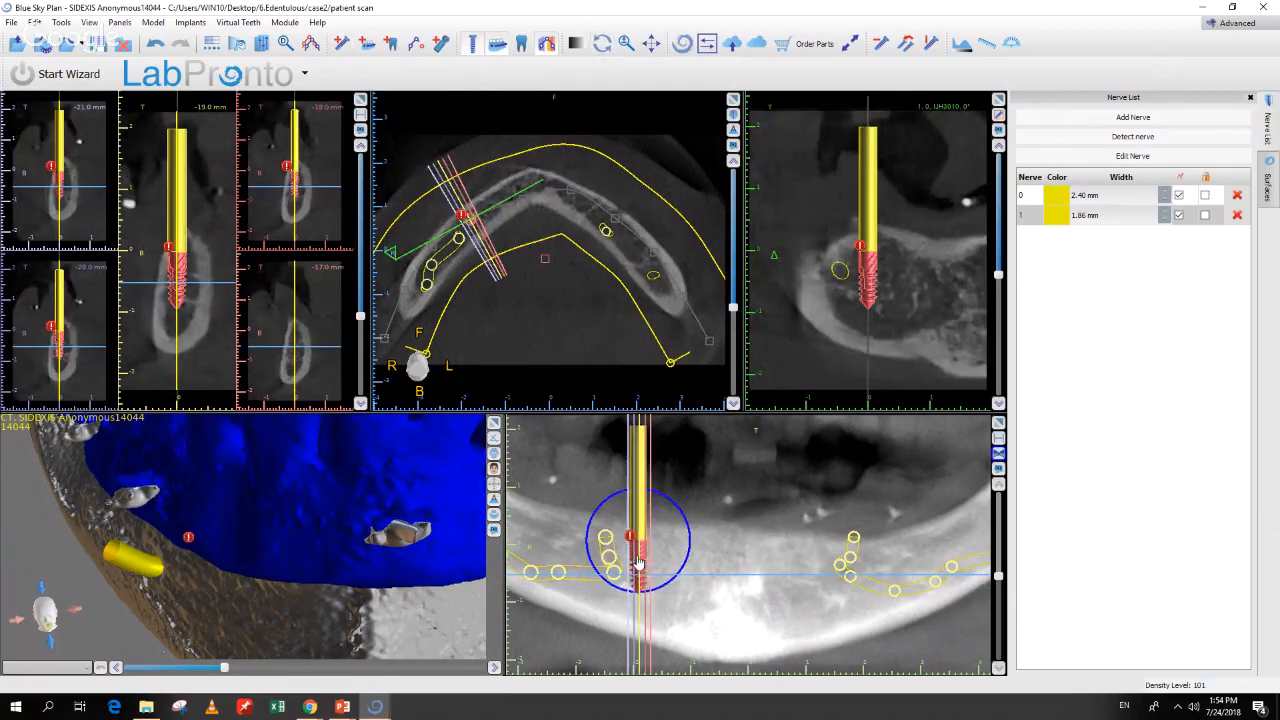
pyautogui.moveTo(638, 563); pyautogui.dragTo(644, 560)
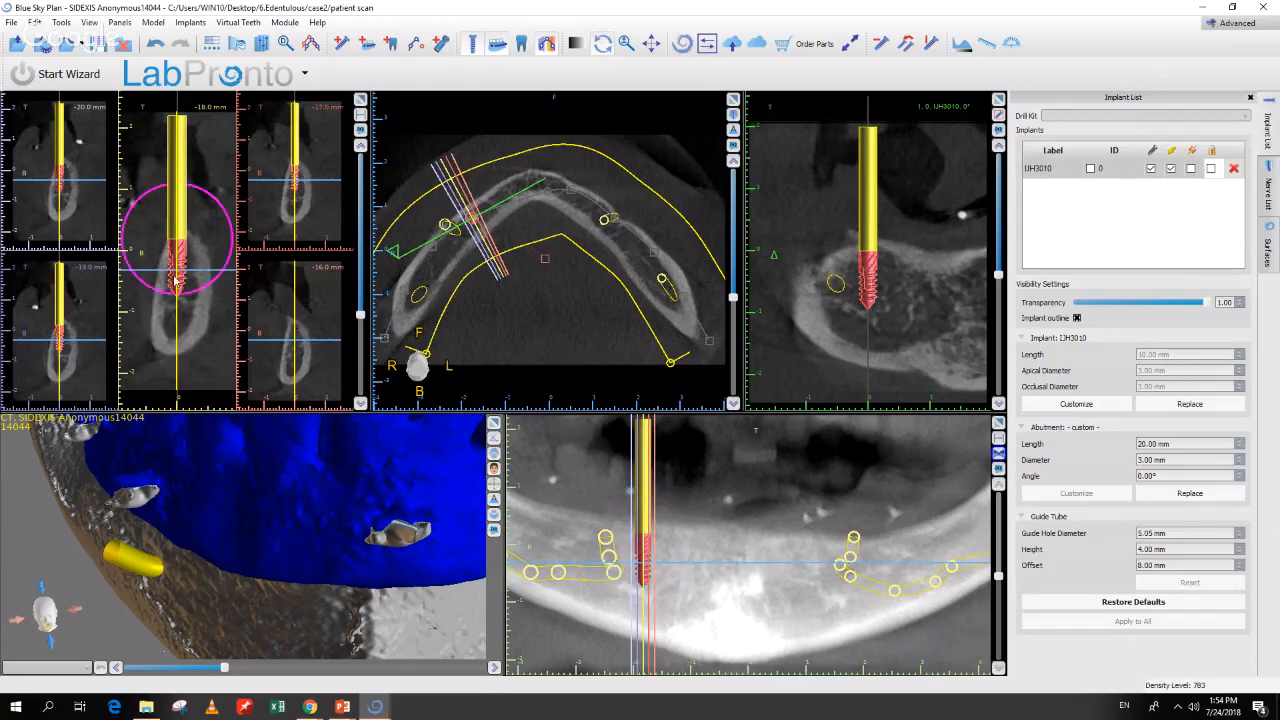
pyautogui.moveTo(177, 284); pyautogui.dragTo(180, 287)
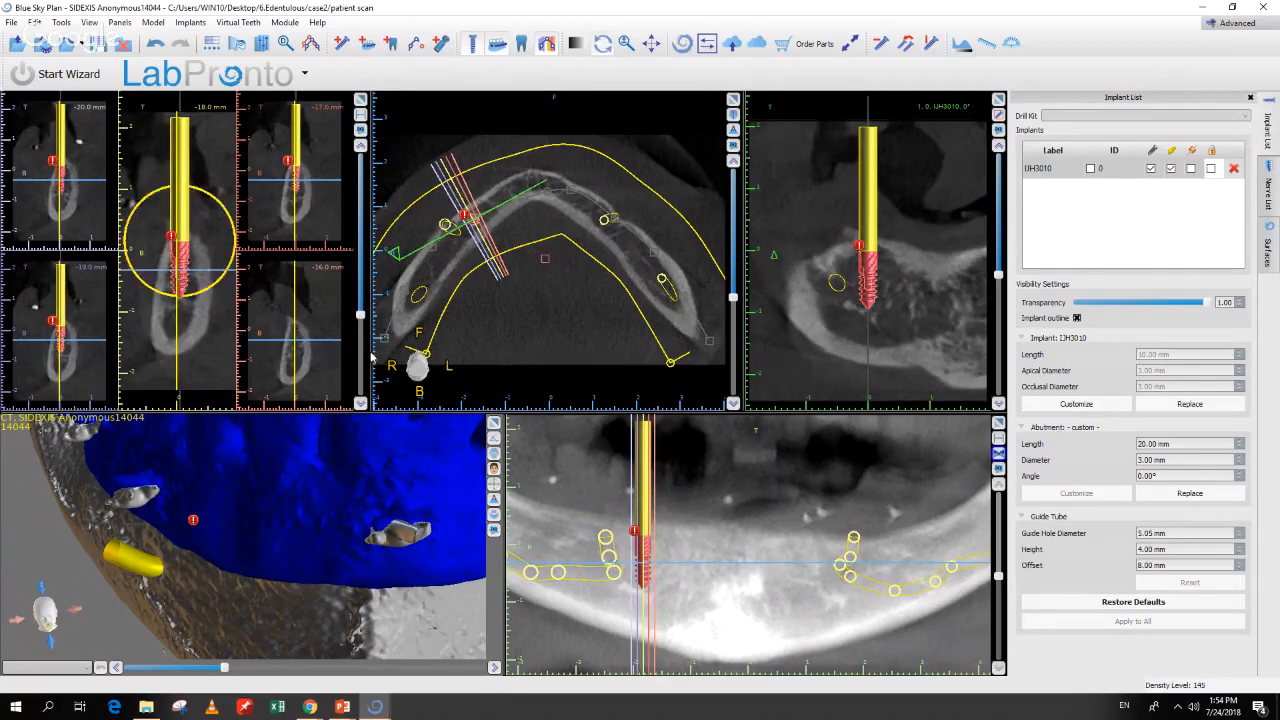
pyautogui.moveTo(295, 487); pyautogui.dragTo(329, 617, button='right')
pyautogui.moveTo(297, 464); pyautogui.dragTo(286, 541)
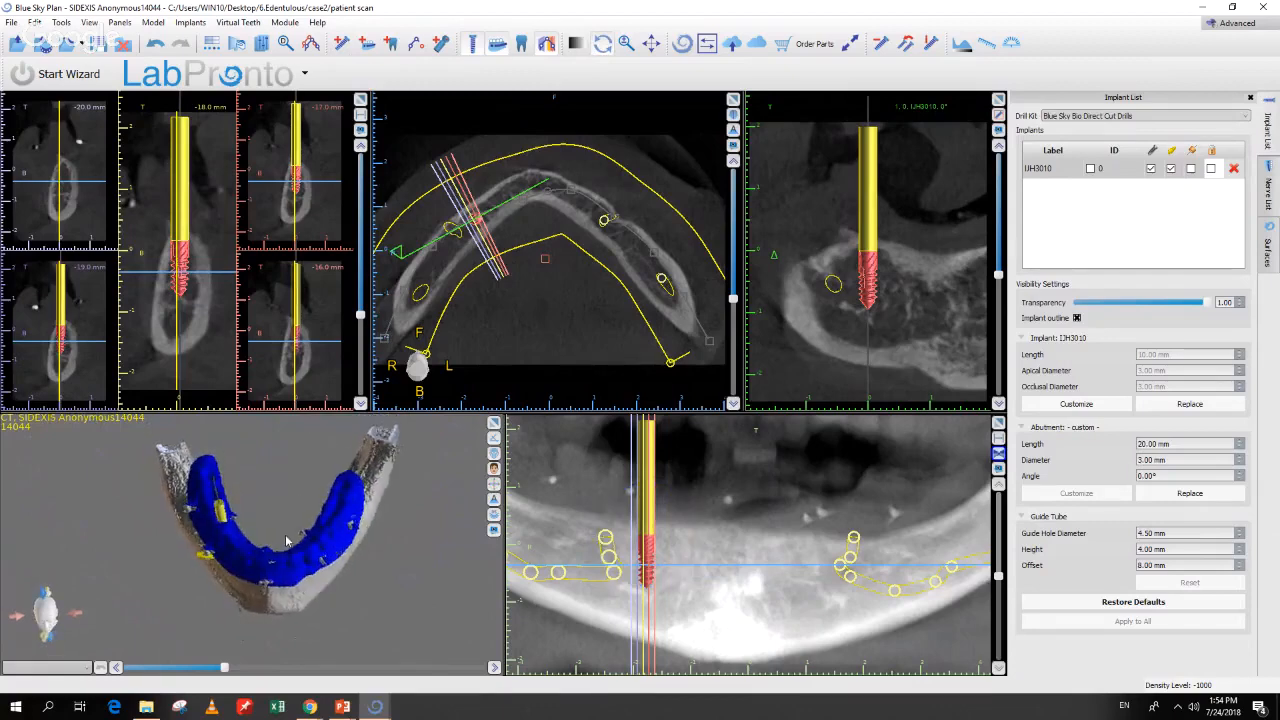
# Step: Duplicate the implant, move the copy right along the arch, and tilt it into bone
pyautogui.rightClick(650, 562)
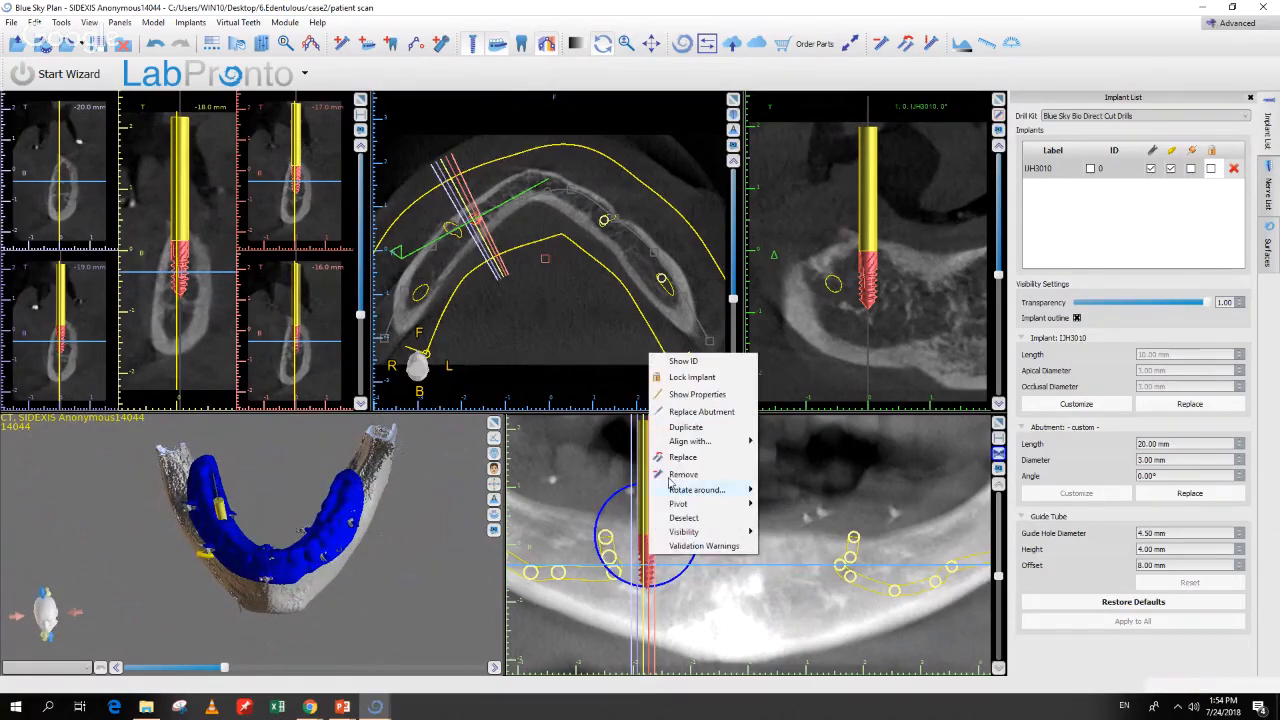
pyautogui.click(673, 432)
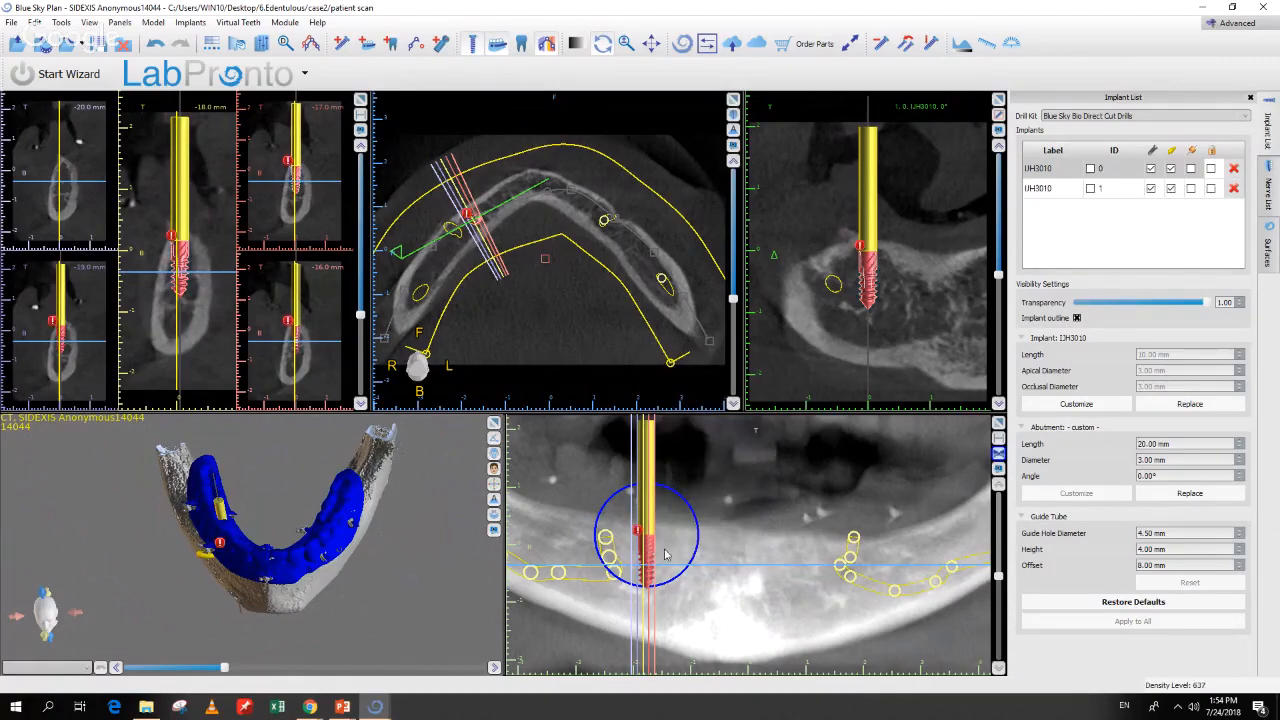
pyautogui.moveTo(653, 554); pyautogui.dragTo(703, 558)
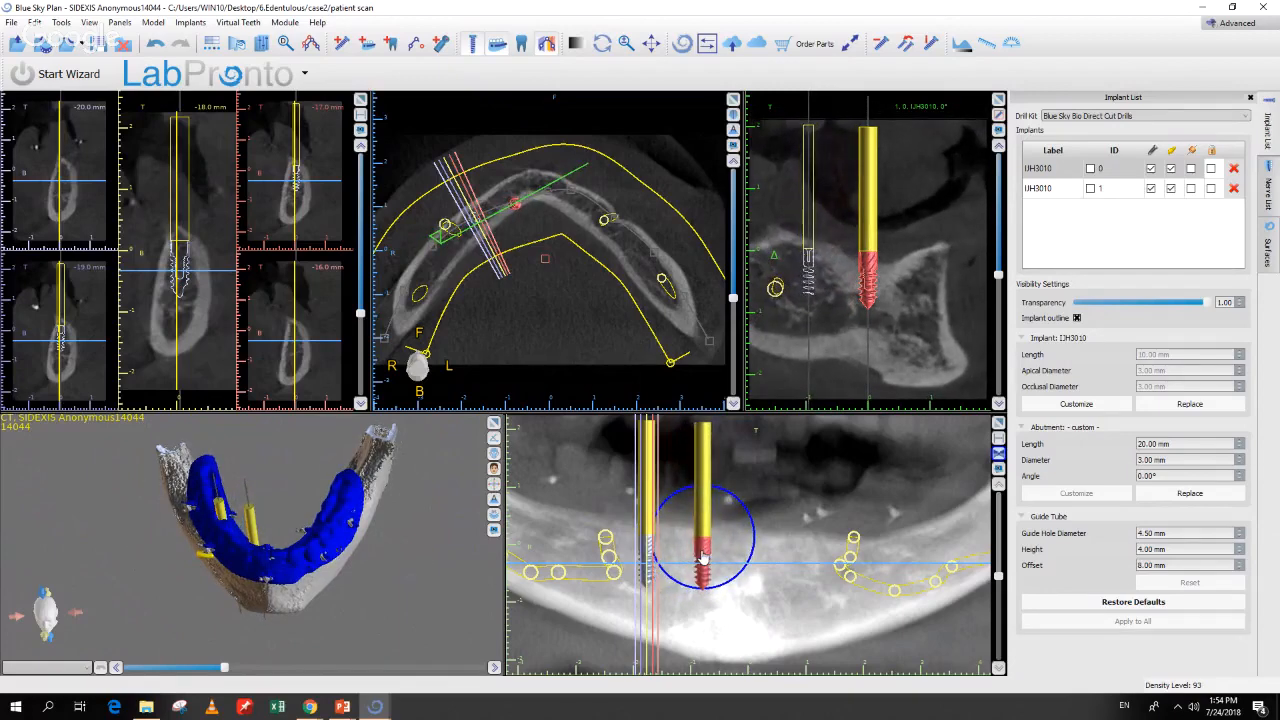
pyautogui.doubleClick(703, 564)
pyautogui.moveTo(183, 298); pyautogui.dragTo(151, 287)
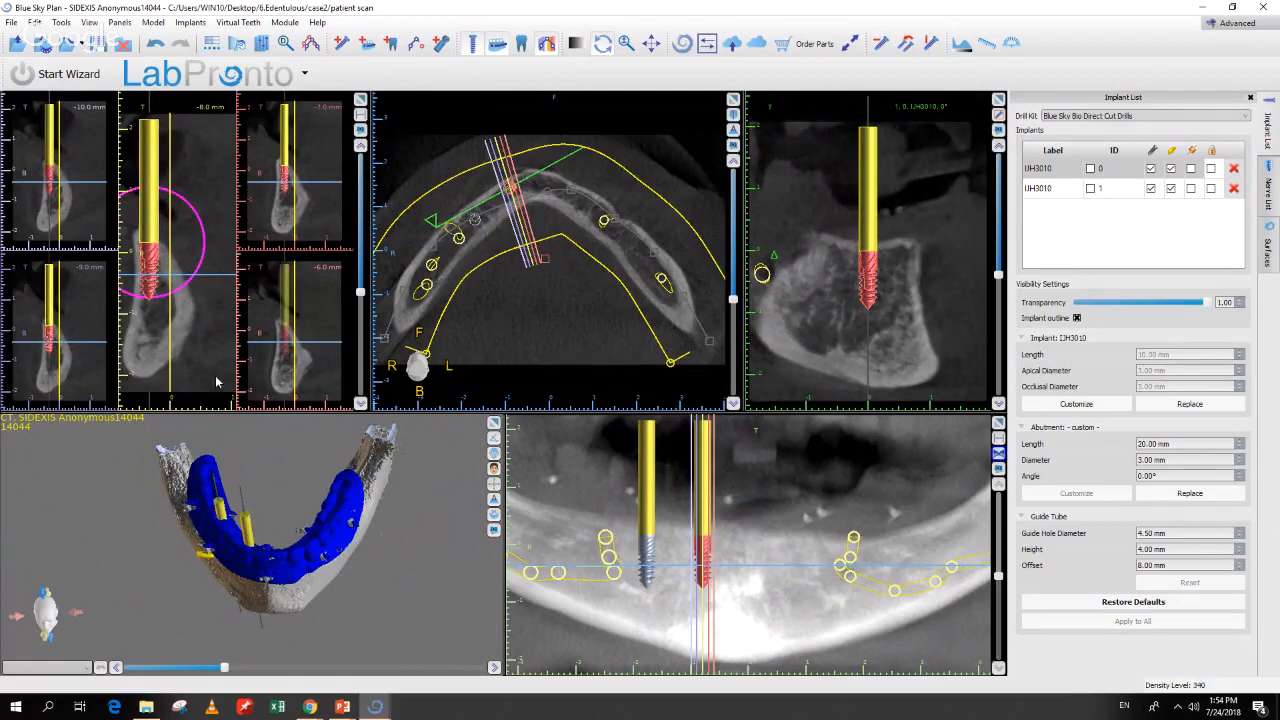
pyautogui.moveTo(112, 467); pyautogui.dragTo(110, 508)
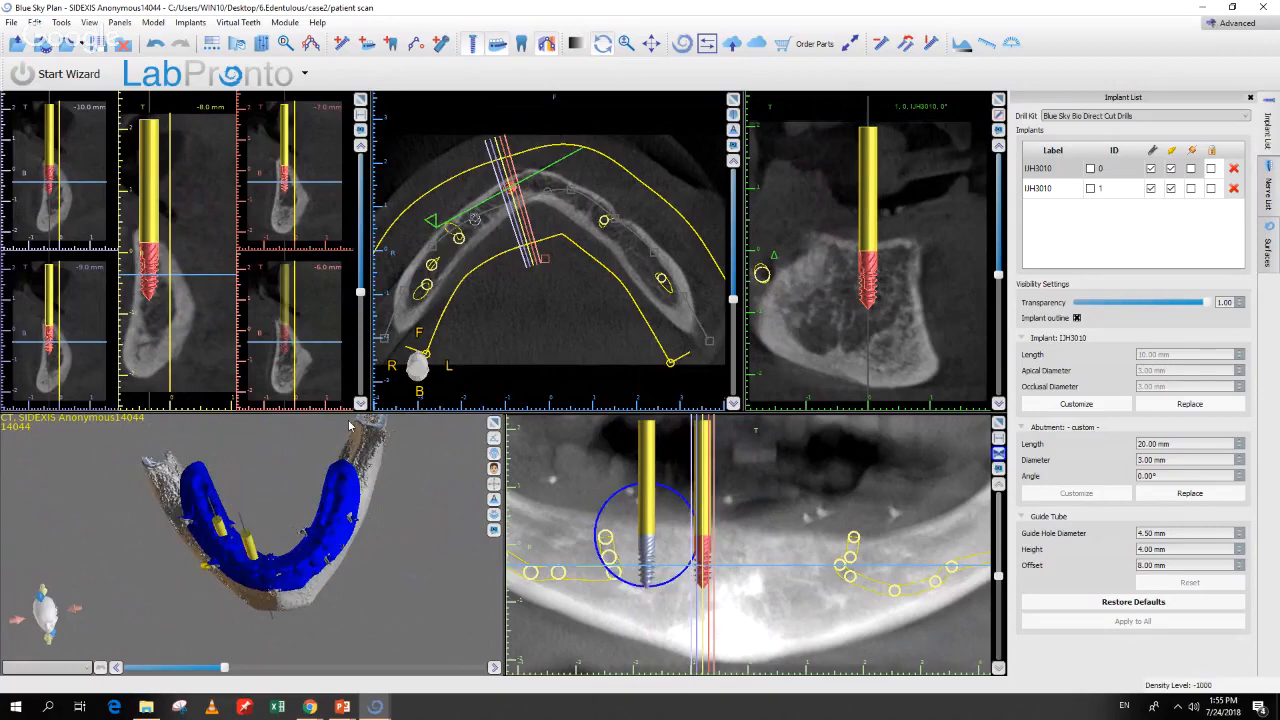
pyautogui.moveTo(157, 302); pyautogui.dragTo(158, 280)
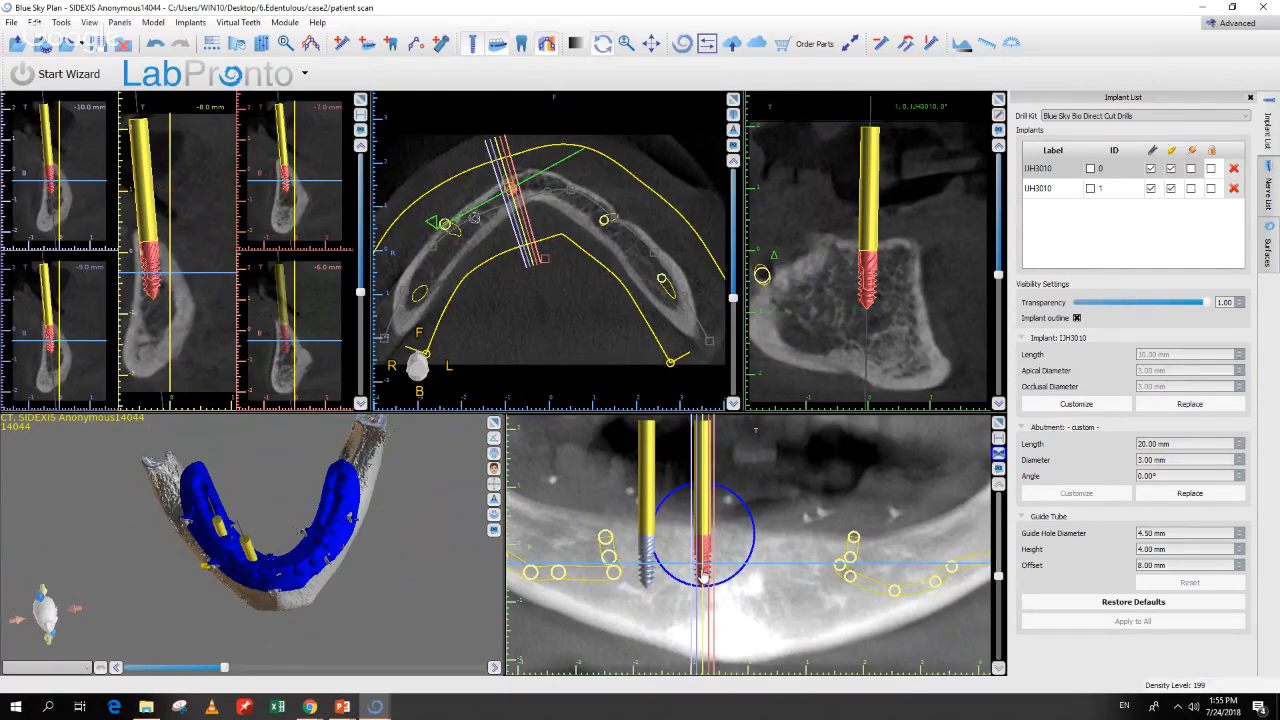
# Step: Duplicate a third implant further right and tilt its tip in the cross-section
pyautogui.rightClick(703, 577)
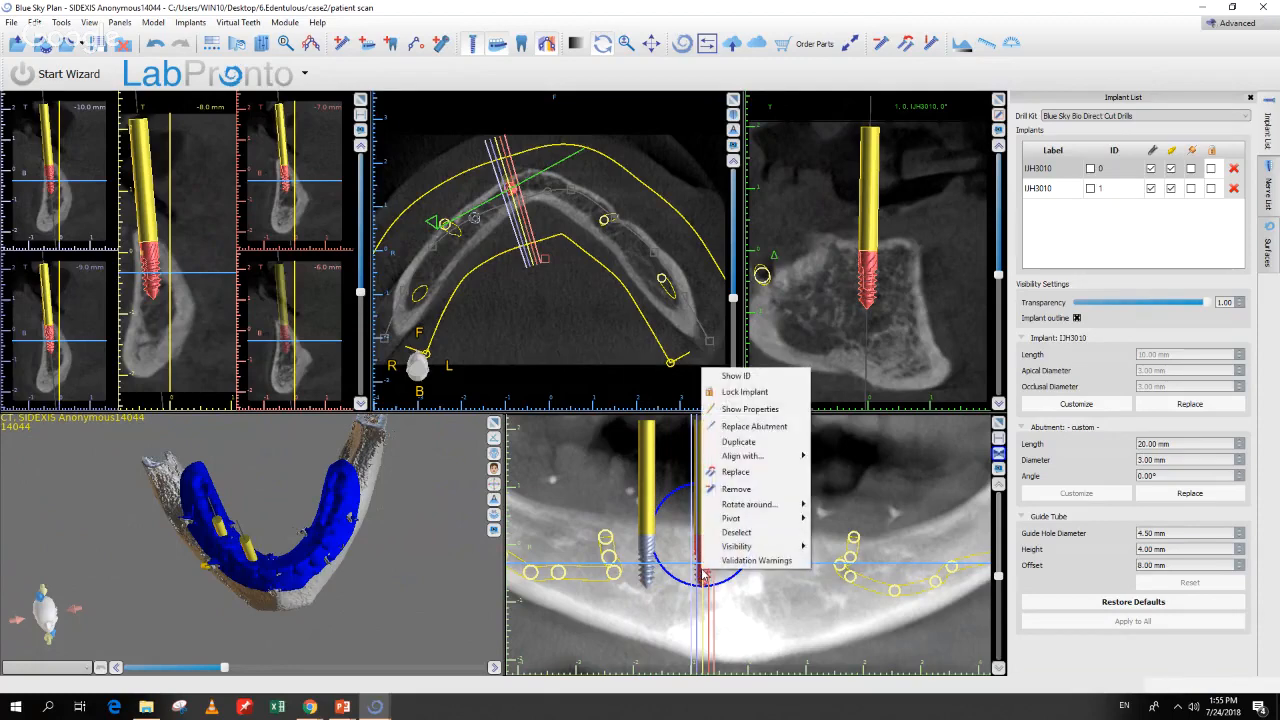
pyautogui.click(736, 442)
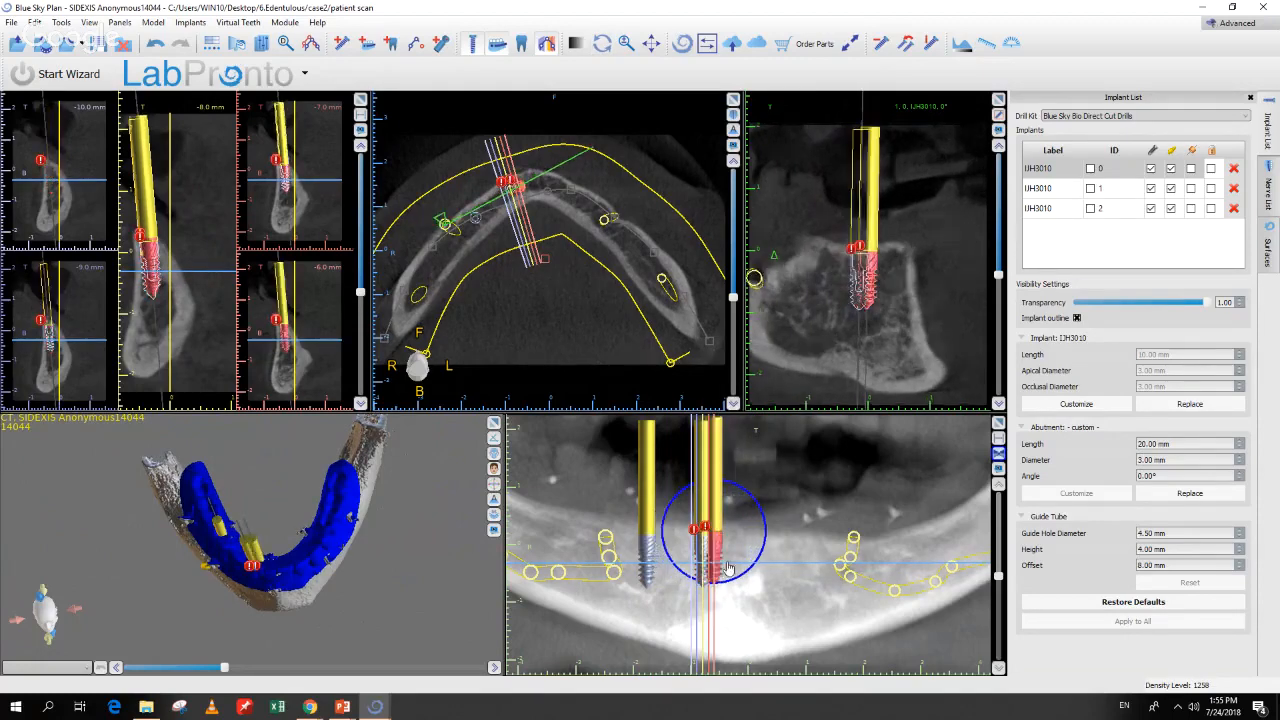
pyautogui.moveTo(743, 572); pyautogui.dragTo(764, 577)
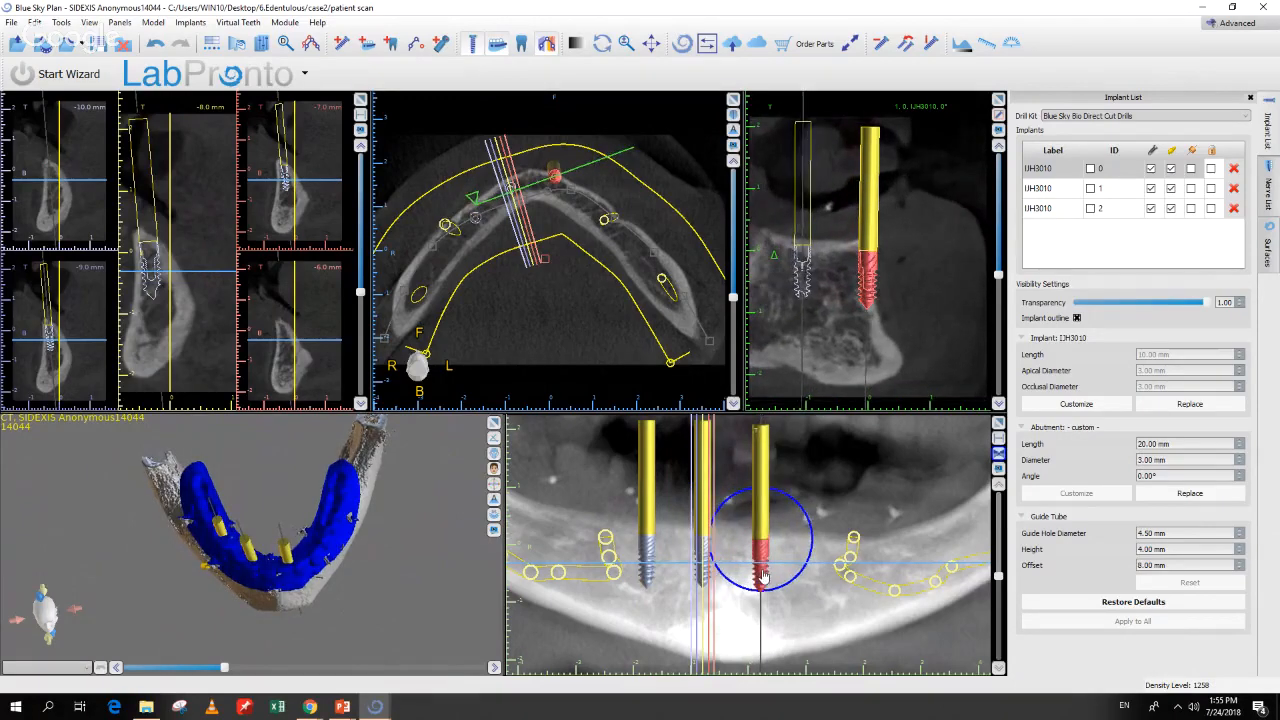
pyautogui.moveTo(430, 612)
pyautogui.mouseDown()
pyautogui.moveTo(368, 614)
pyautogui.moveTo(403, 620)
pyautogui.moveTo(432, 598)
pyautogui.mouseUp()
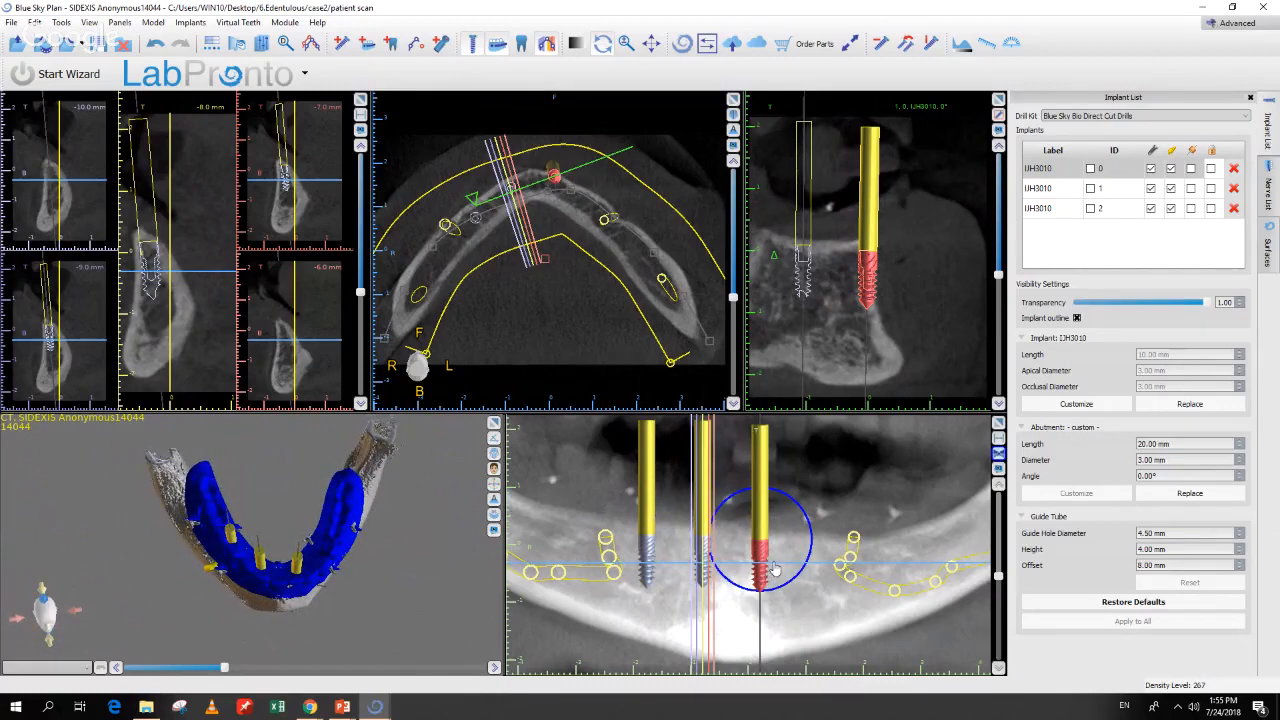
pyautogui.moveTo(760, 575); pyautogui.dragTo(765, 572)
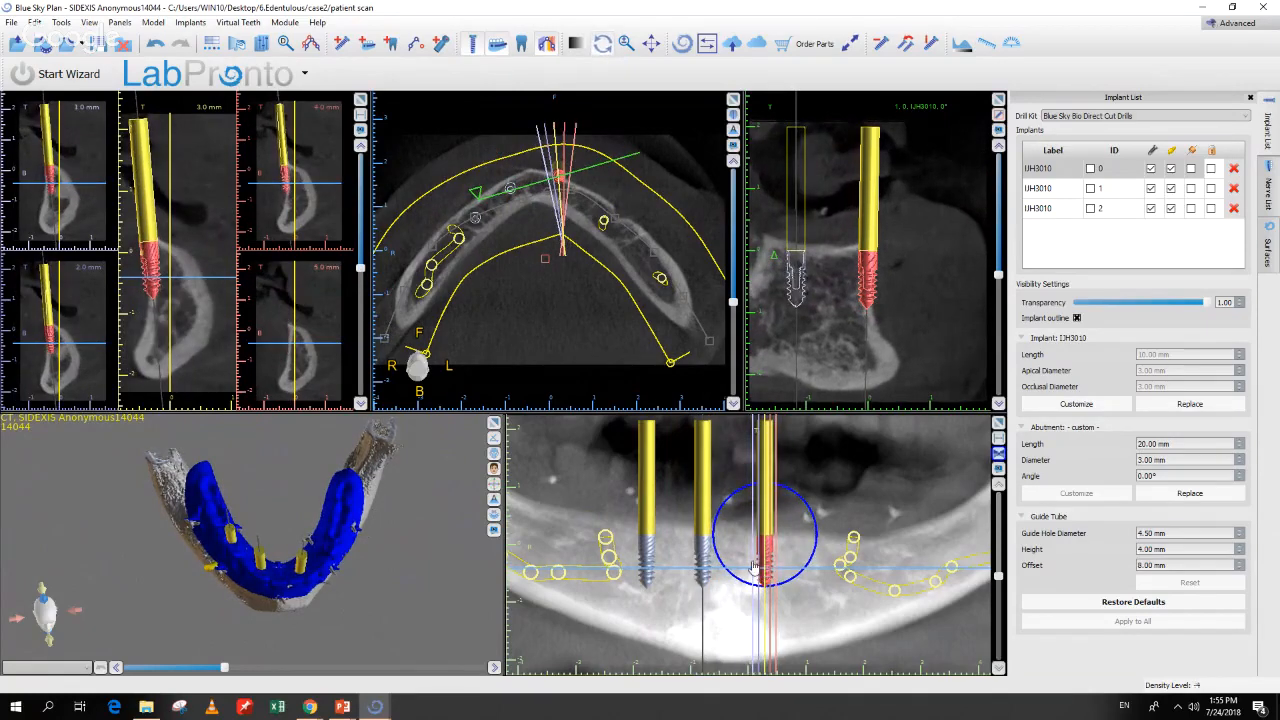
pyautogui.click(152, 294)
pyautogui.moveTo(152, 294); pyautogui.dragTo(163, 290)
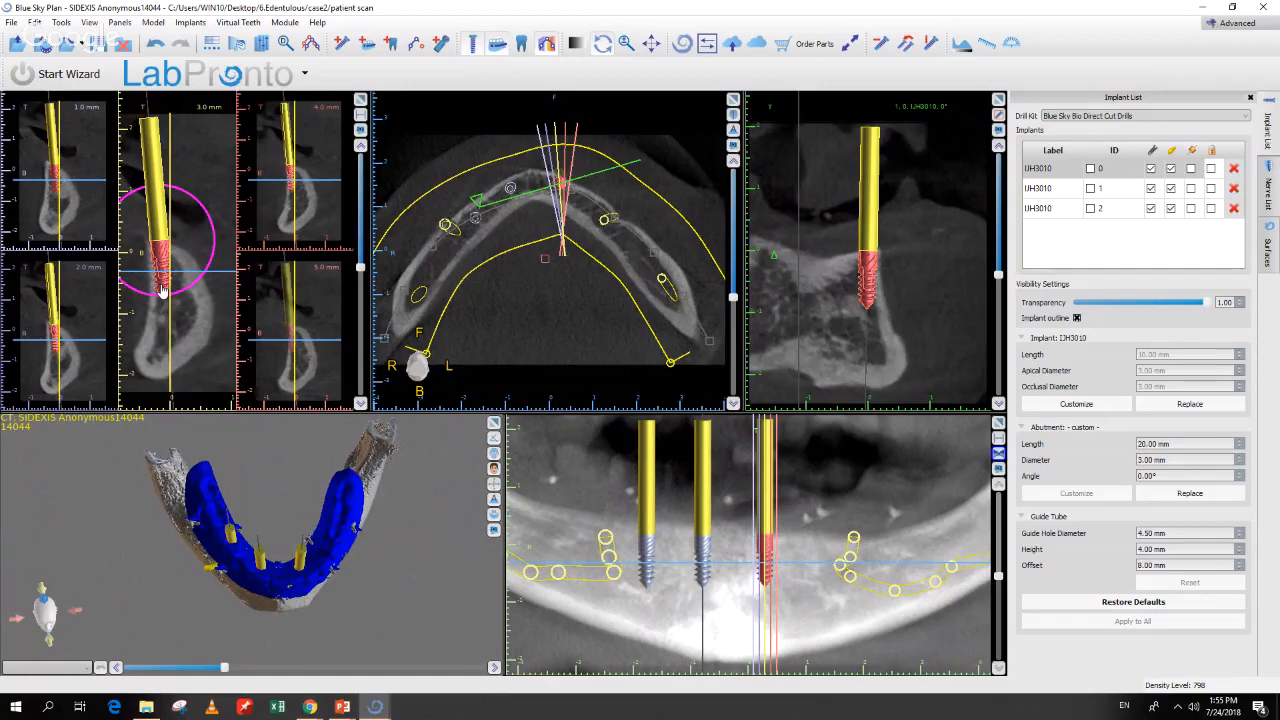
# Step: Duplicate a fourth implant to the right end of the arch and position it
pyautogui.rightClick(770, 570)
pyautogui.click(808, 442)
pyautogui.moveTo(767, 572); pyautogui.dragTo(809, 574)
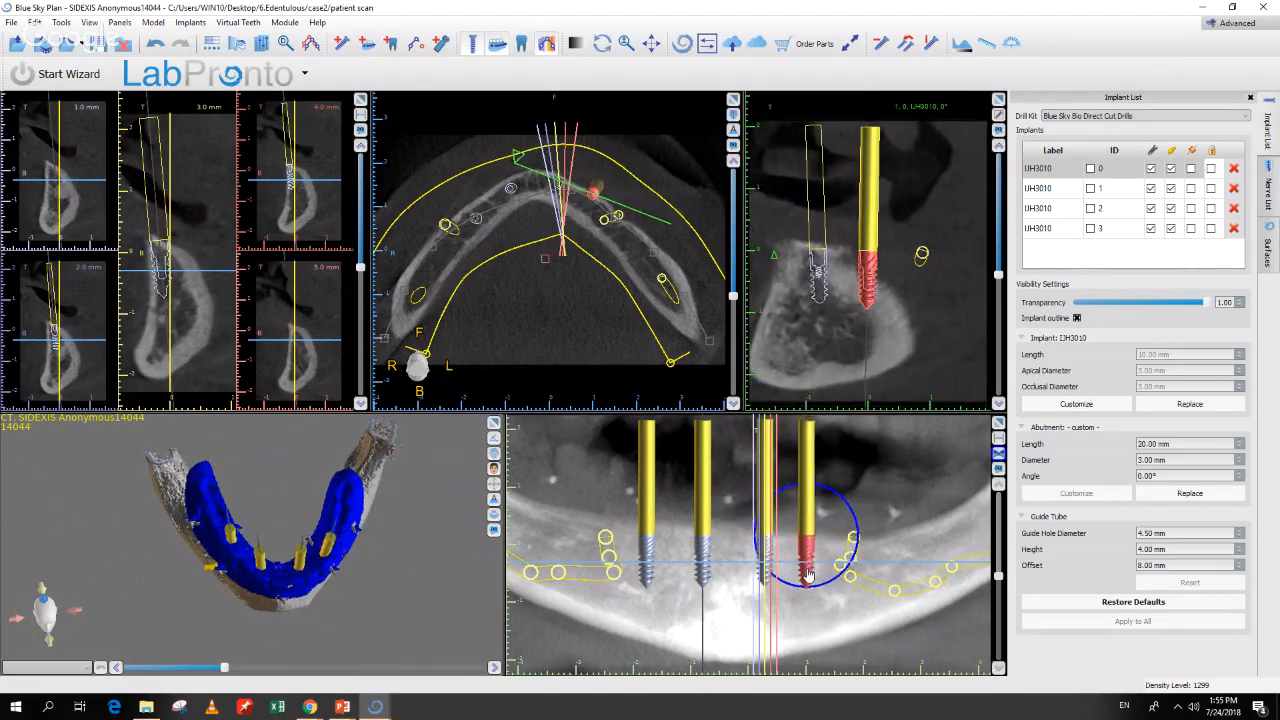
pyautogui.doubleClick(808, 573)
pyautogui.moveTo(162, 292); pyautogui.dragTo(175, 290)
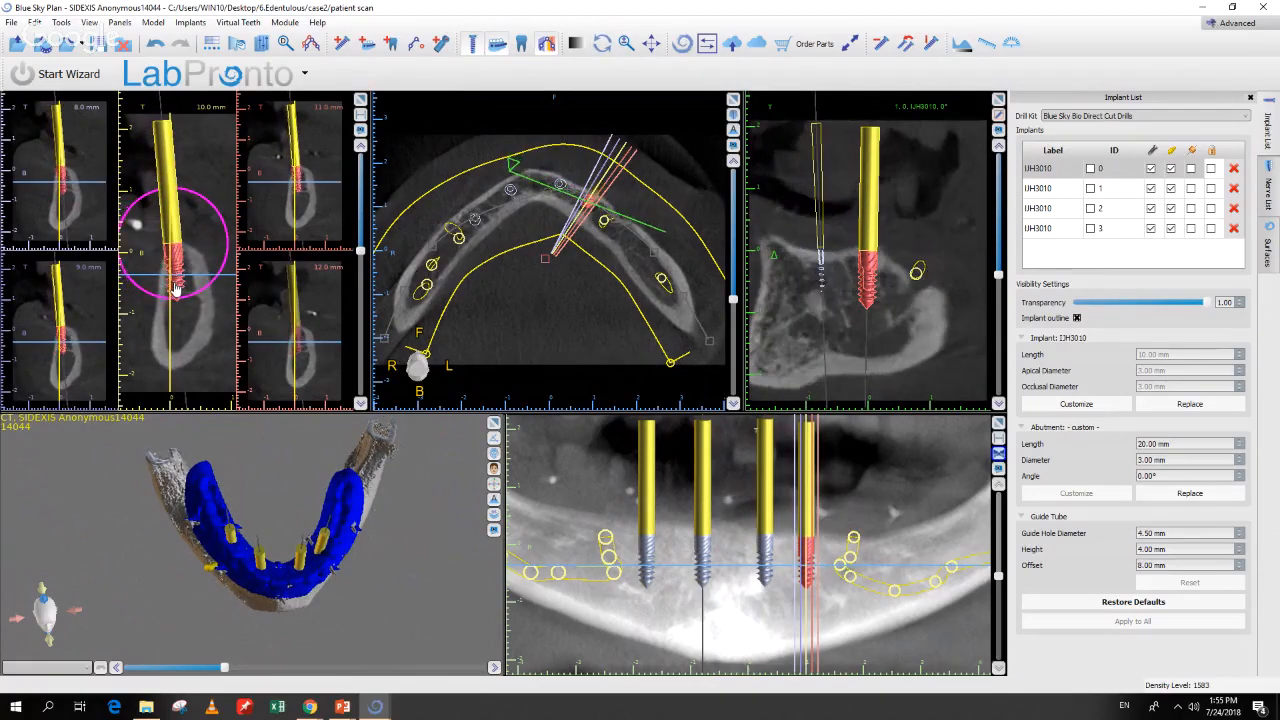
pyautogui.click(602, 43)
pyautogui.moveTo(422, 543); pyautogui.dragTo(400, 570)
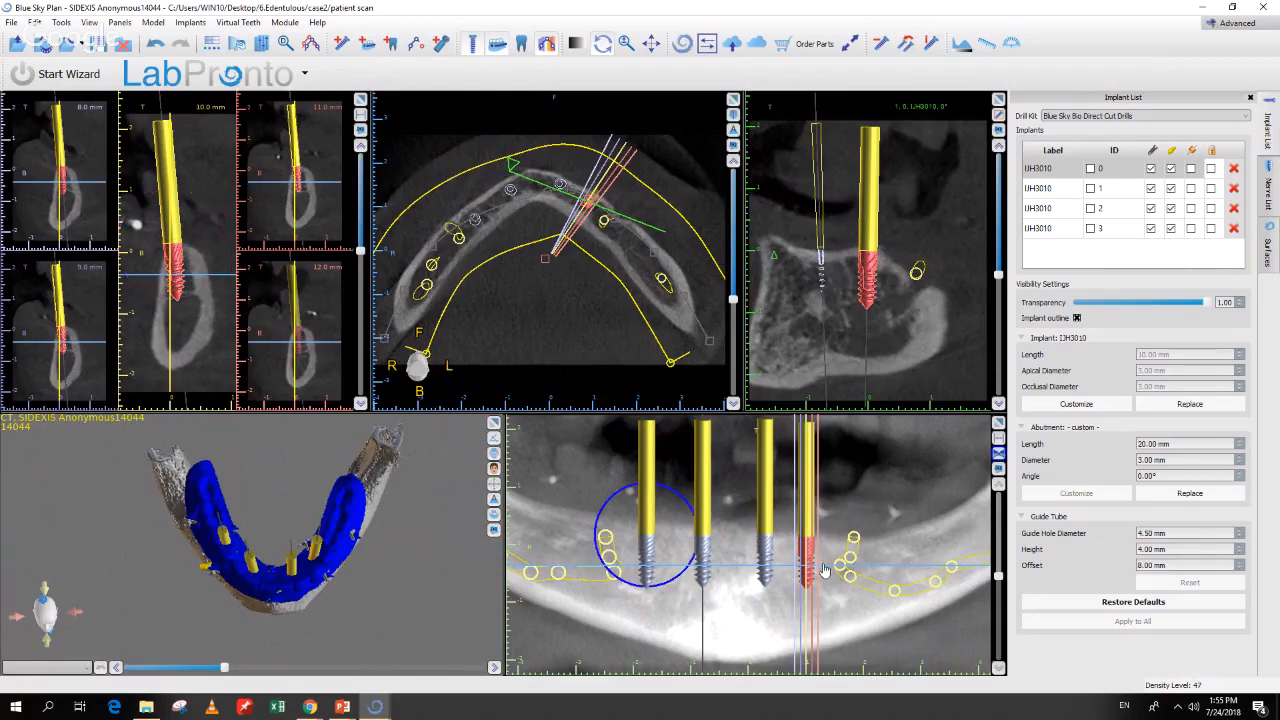
pyautogui.moveTo(815, 578); pyautogui.dragTo(816, 579)
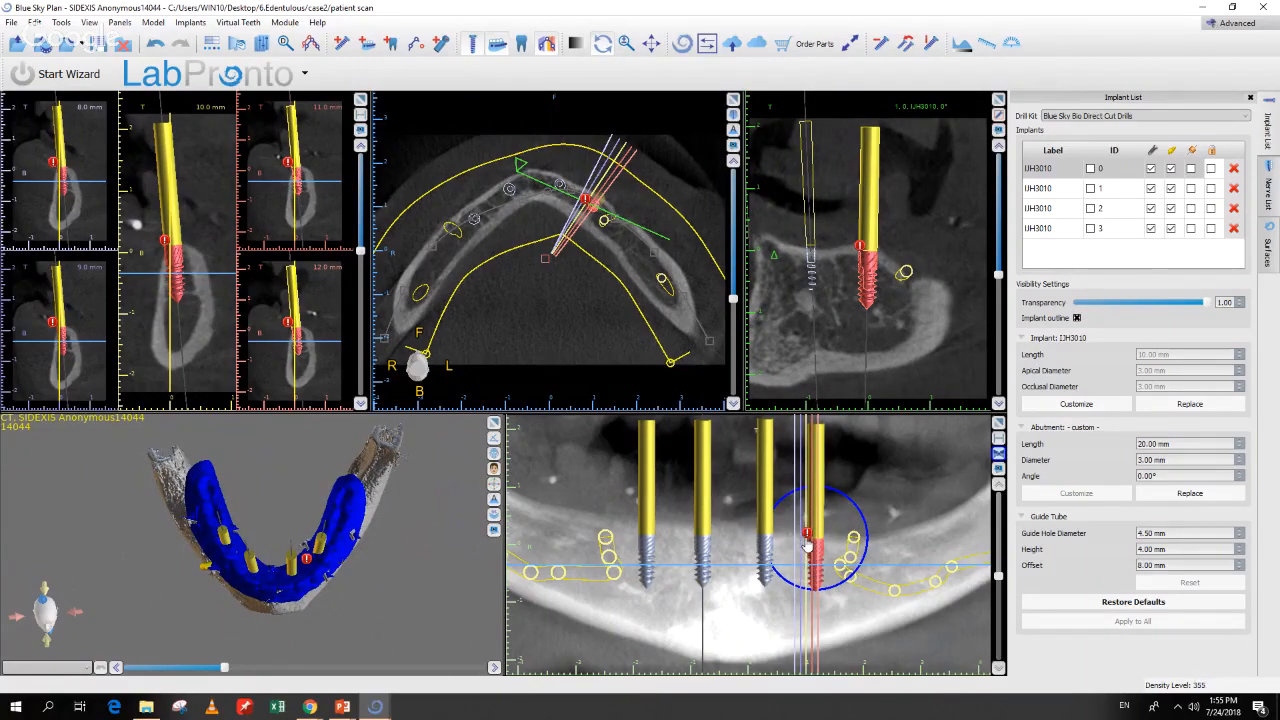
pyautogui.doubleClick(817, 571)
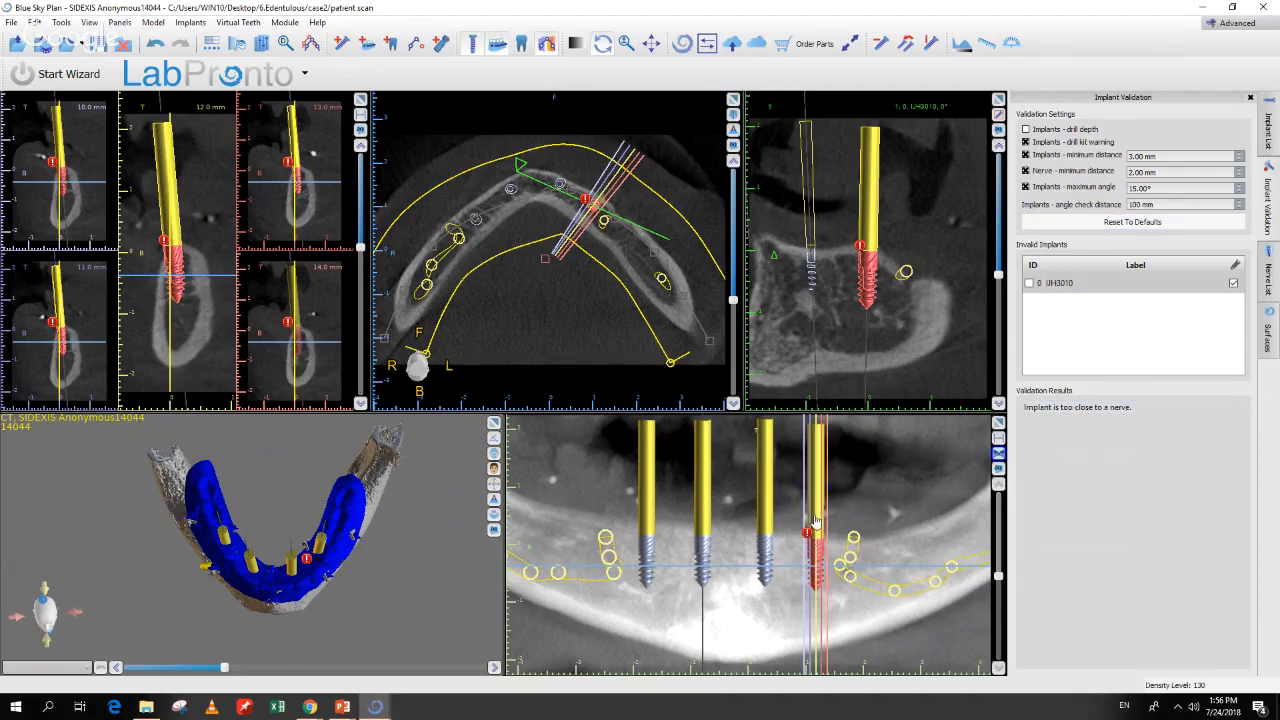
# Step: Nudge the fourth implant left and tilt it away from the nerve, then inspect in 3D
pyautogui.moveTo(815, 568); pyautogui.dragTo(811, 566)
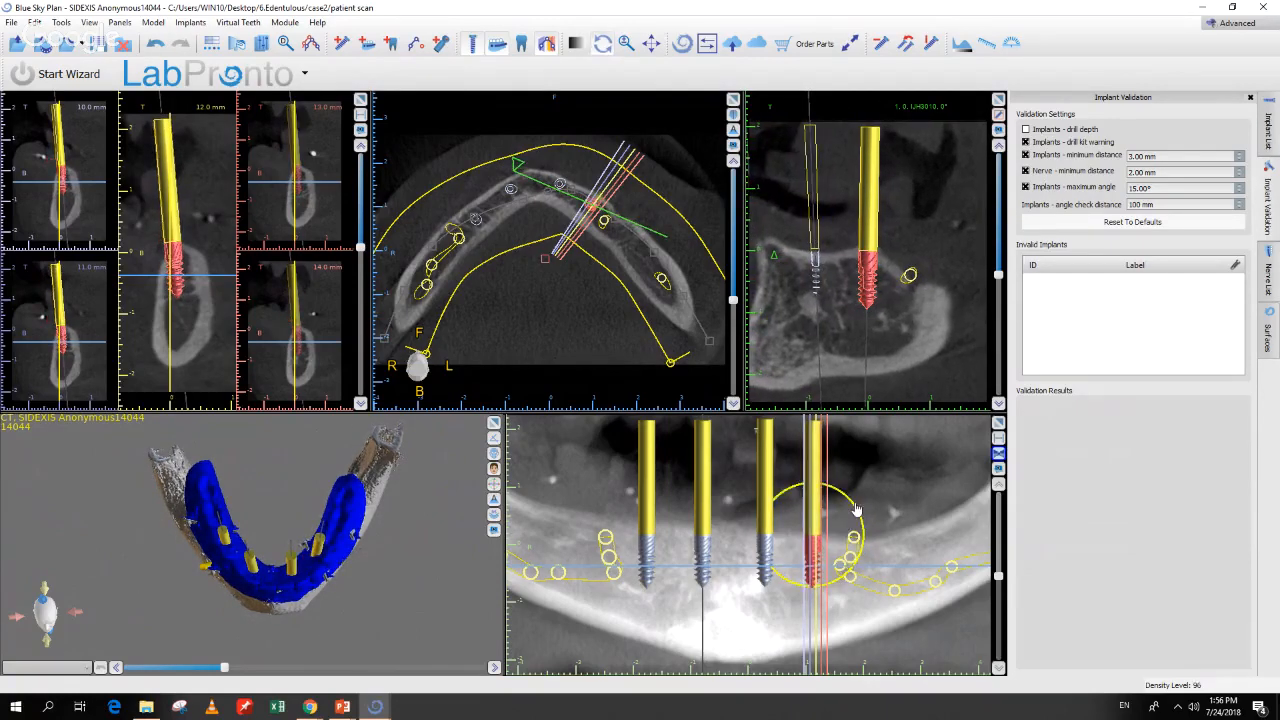
pyautogui.moveTo(857, 510); pyautogui.dragTo(858, 513)
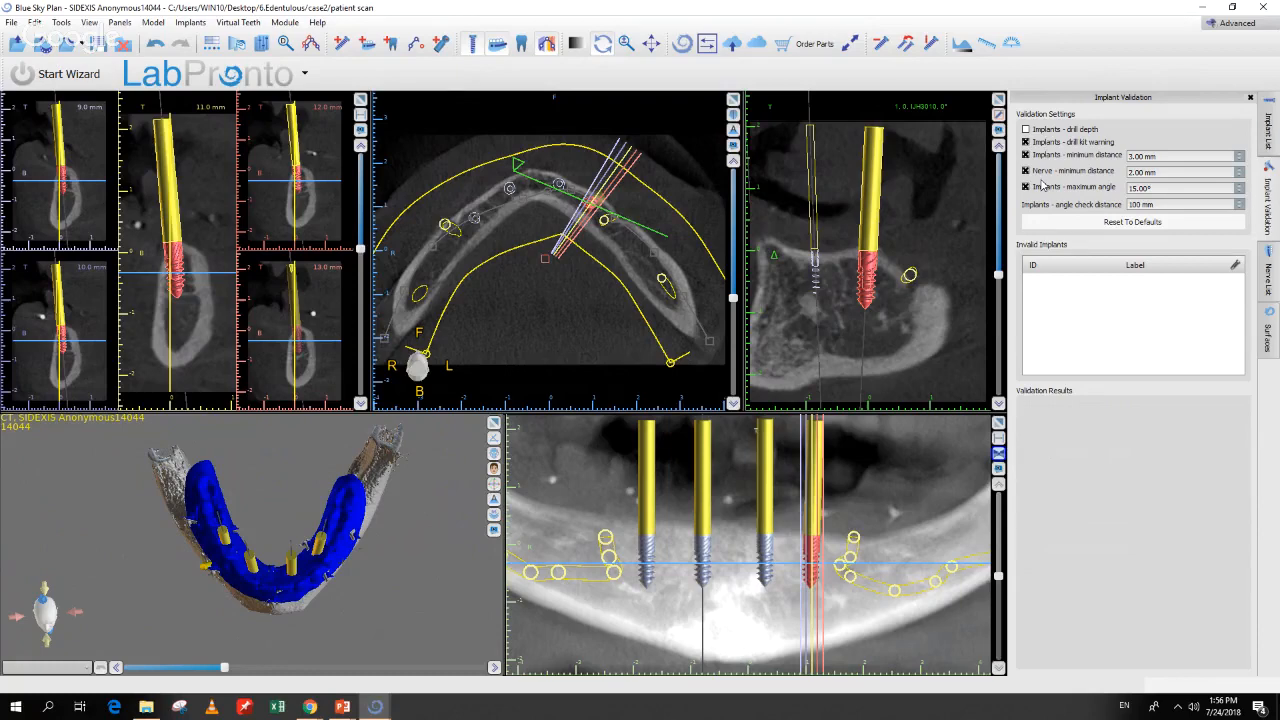
pyautogui.moveTo(402, 572); pyautogui.dragTo(280, 629)
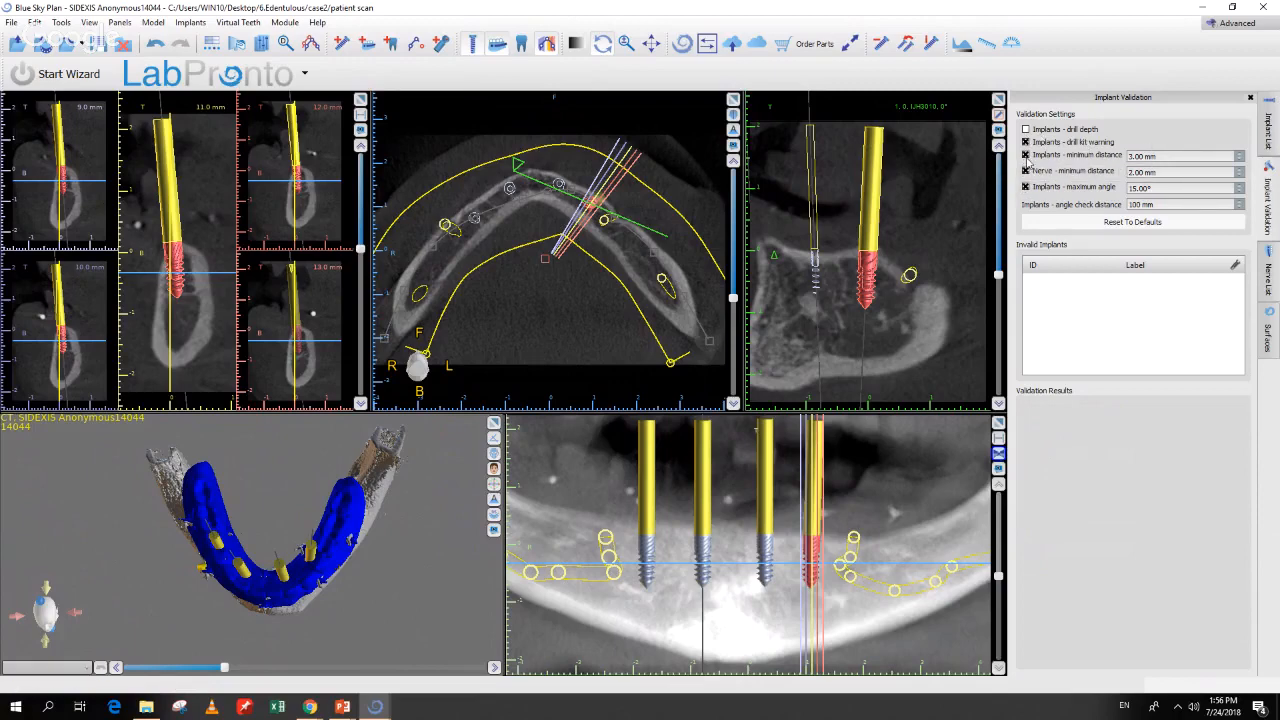
pyautogui.moveTo(330, 632); pyautogui.dragTo(273, 453)
pyautogui.moveTo(351, 585); pyautogui.dragTo(357, 616)
pyautogui.click(308, 543)
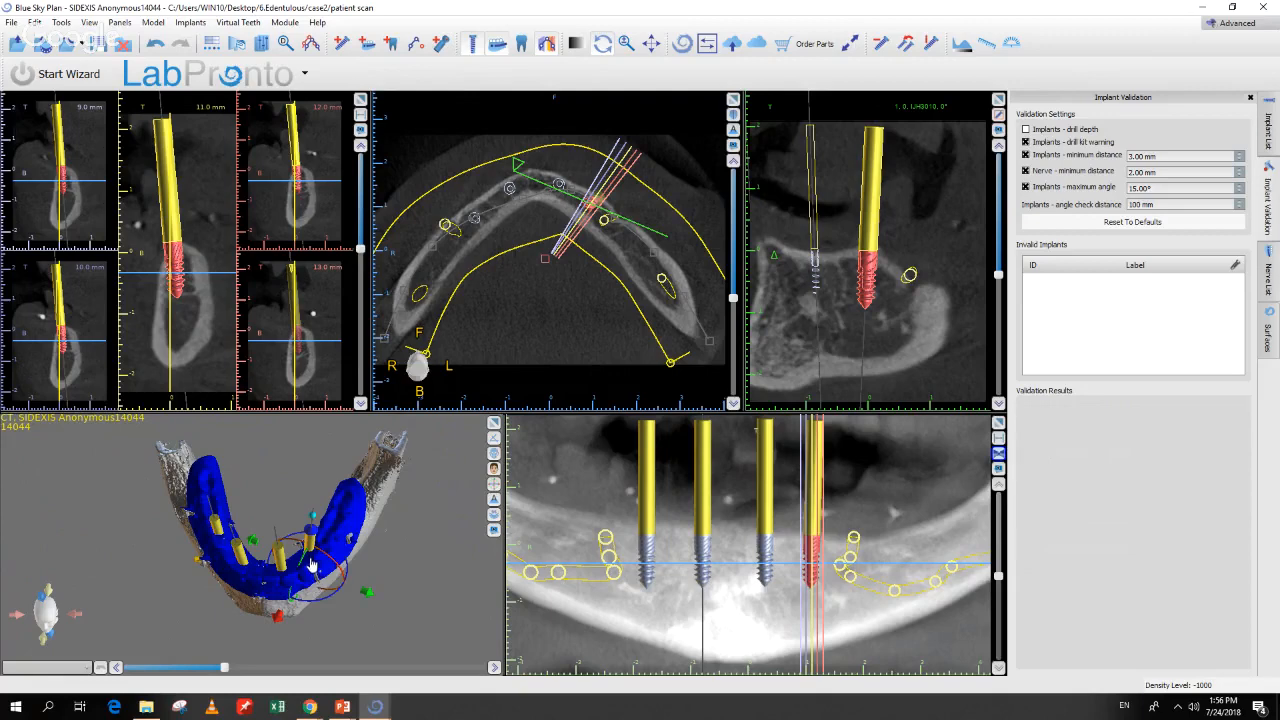
pyautogui.moveTo(389, 607); pyautogui.dragTo(369, 628)
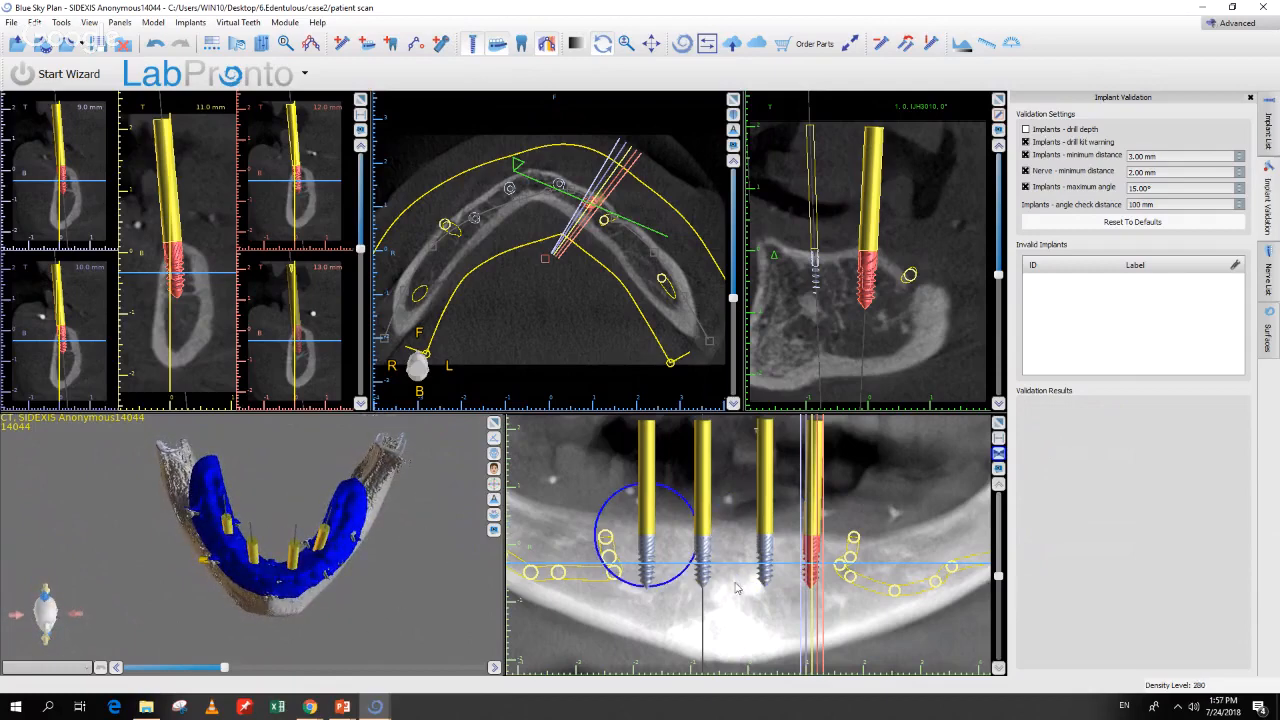
# Step: Tilt the second implant slightly in its cross-section view
pyautogui.click(765, 572)
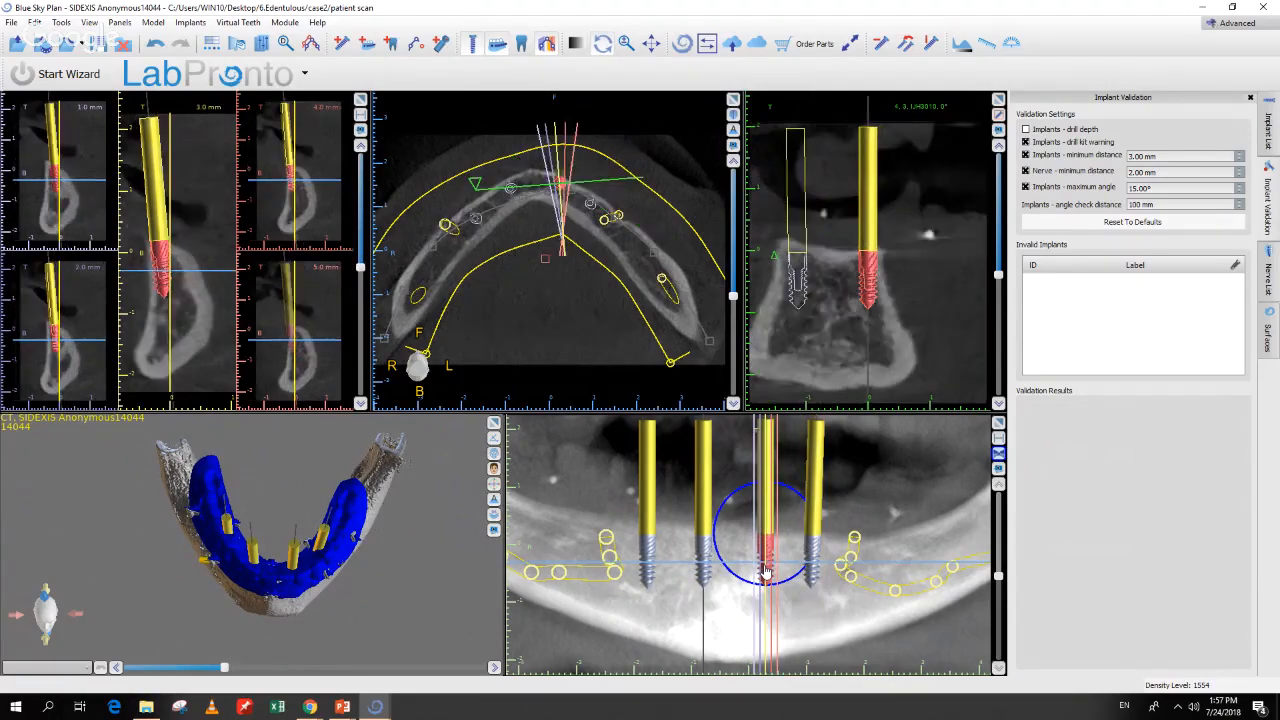
pyautogui.click(704, 574)
pyautogui.moveTo(238, 646); pyautogui.dragTo(293, 489)
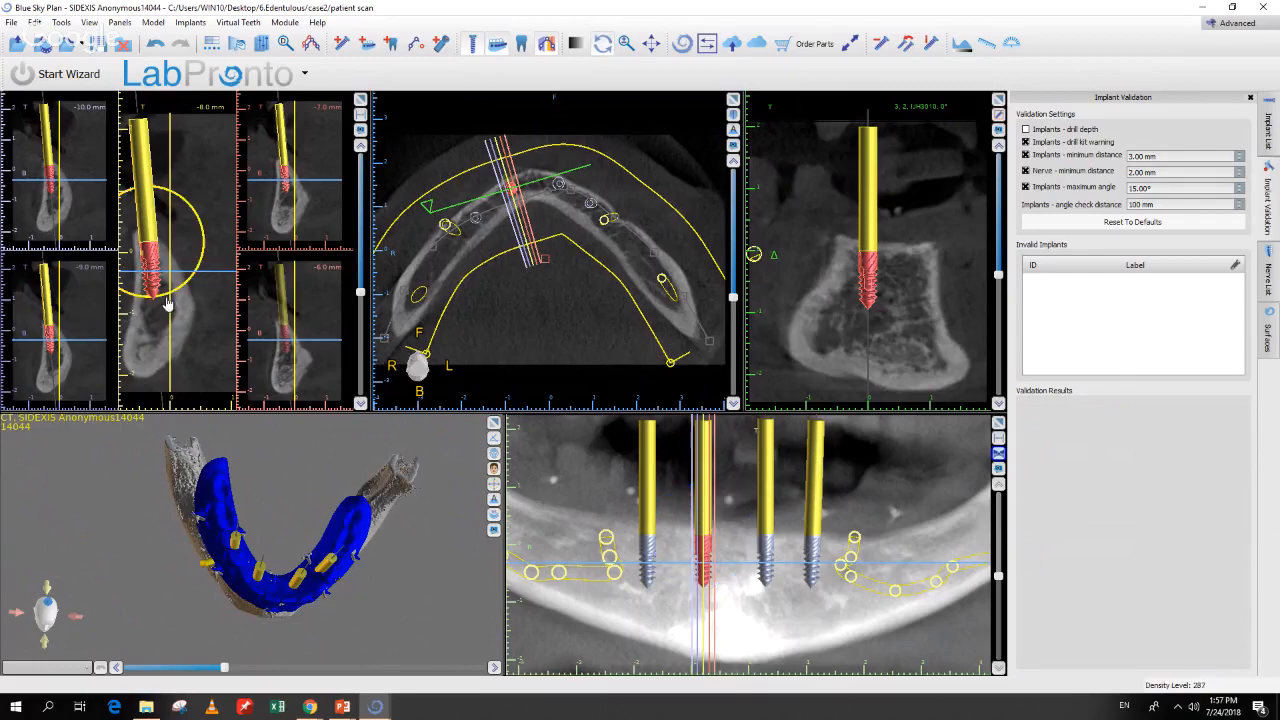
pyautogui.moveTo(171, 300); pyautogui.dragTo(174, 298)
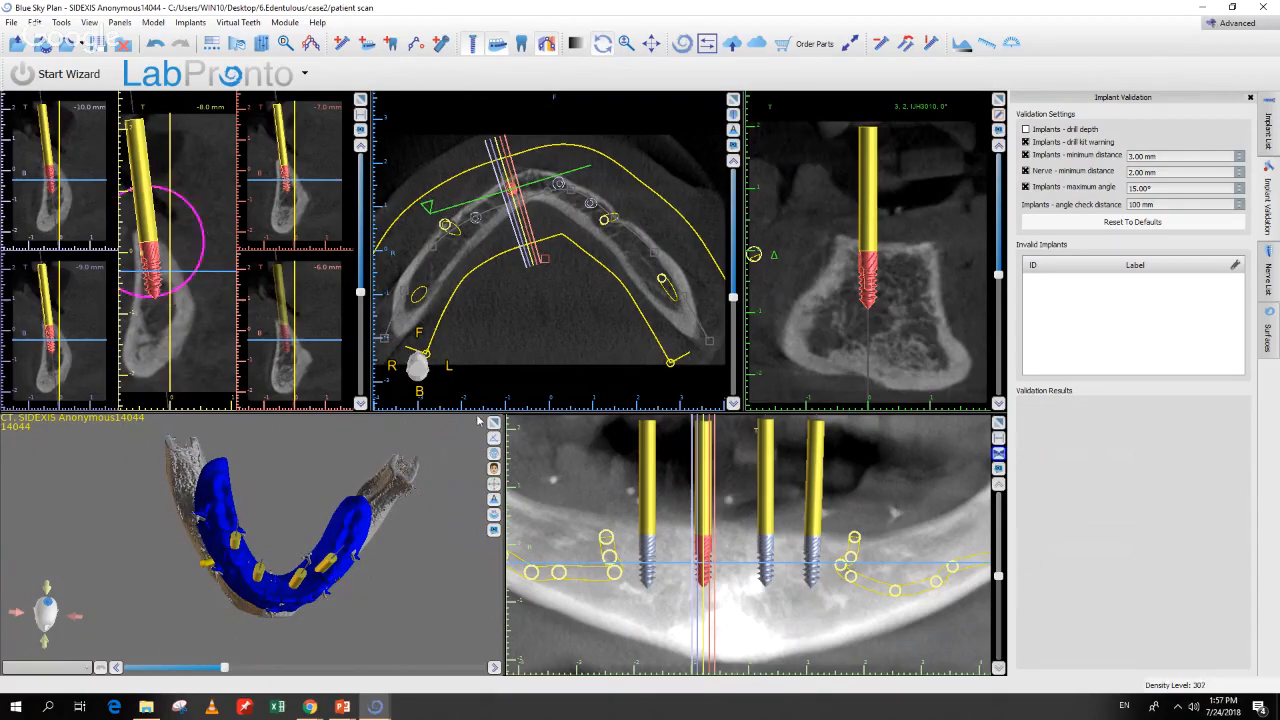
# Step: Tilt the third implant in its cross-section, then return to the Implant List
pyautogui.click(767, 563)
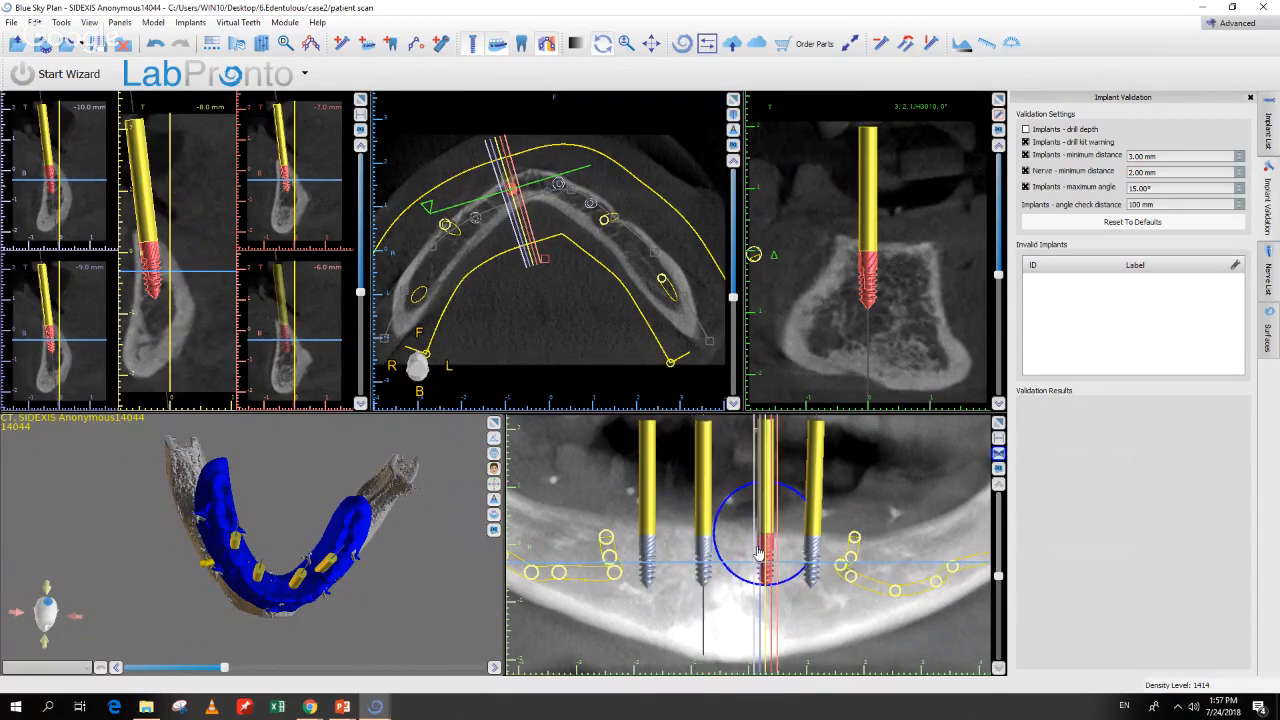
pyautogui.moveTo(167, 292); pyautogui.dragTo(182, 304)
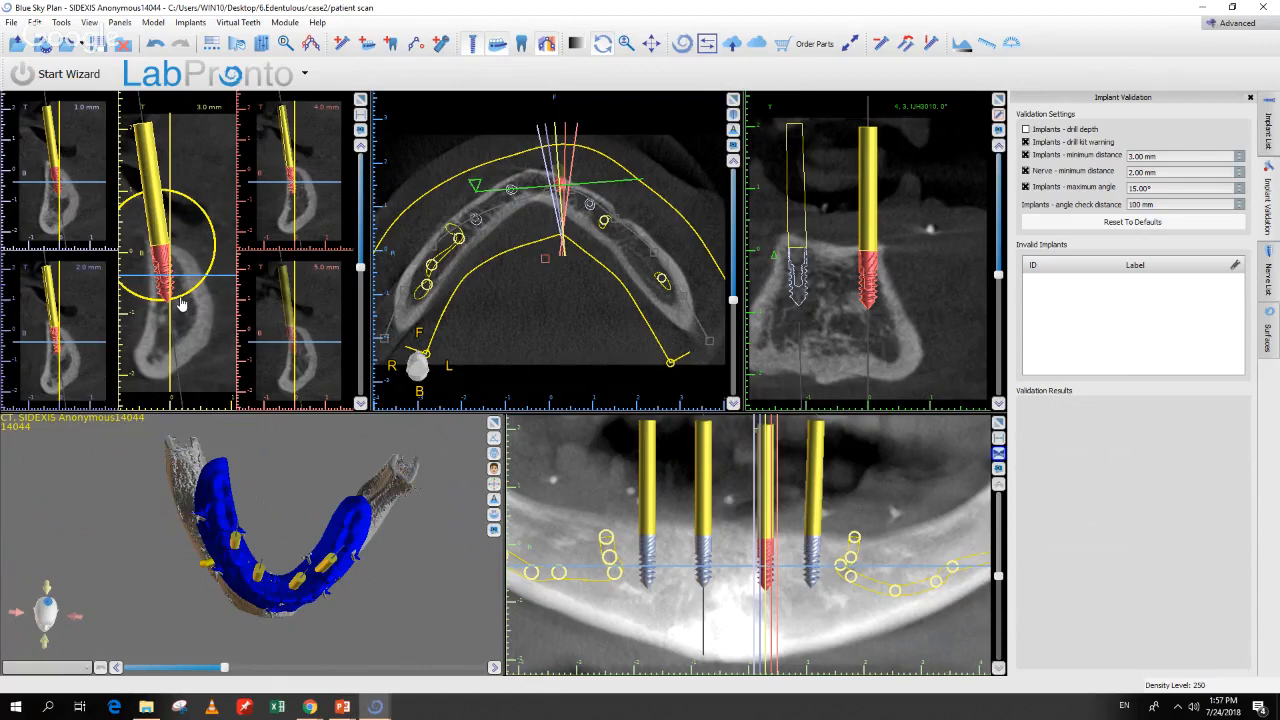
pyautogui.moveTo(397, 610); pyautogui.dragTo(394, 527)
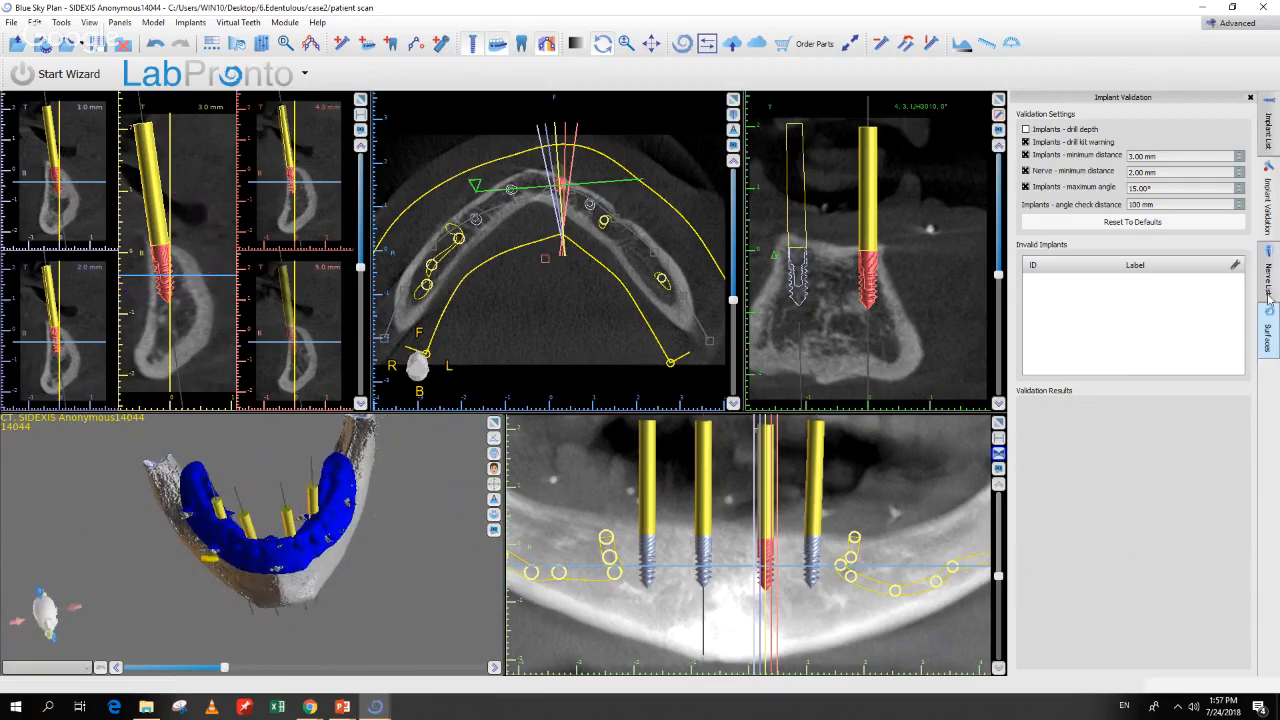
pyautogui.click(1269, 130)
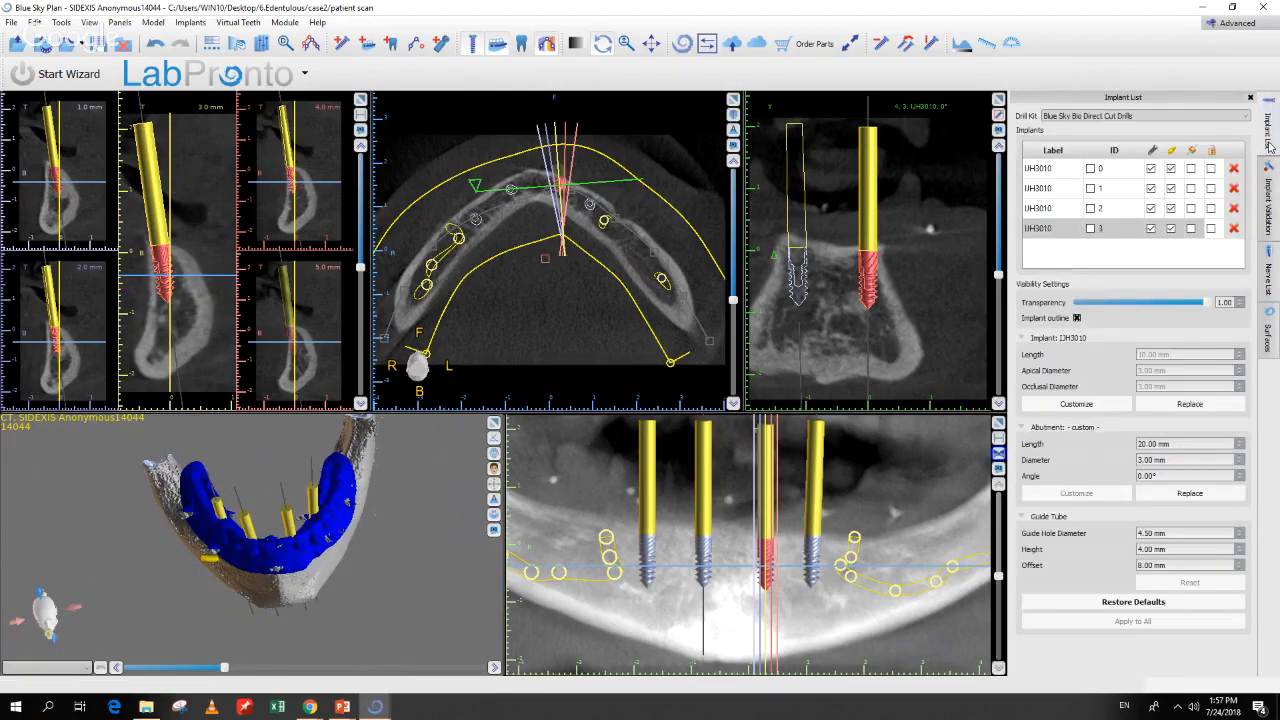
# Step: Show guide tubes on all four IIH3010 implants, keeping the Blue Sky Bio Direct Cut Drills kit
pyautogui.click(1193, 152)
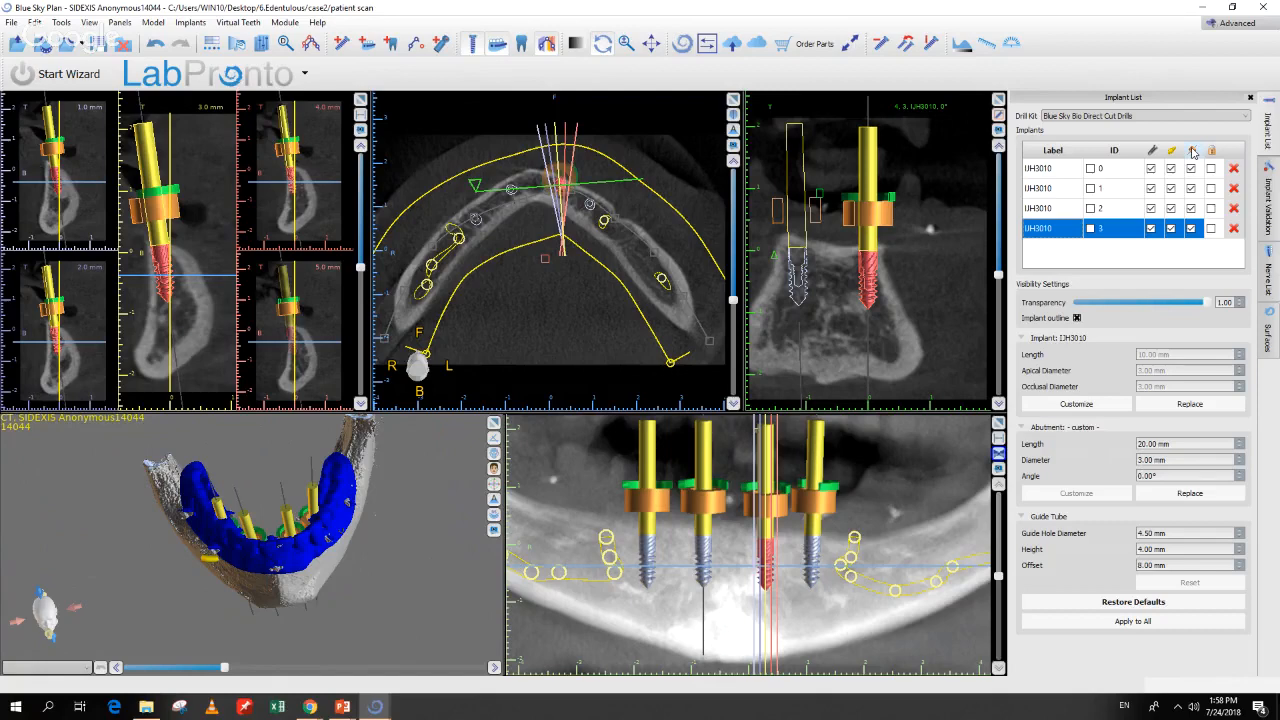
pyautogui.moveTo(432, 512); pyautogui.dragTo(398, 542)
pyautogui.moveTo(300, 452); pyautogui.dragTo(271, 504)
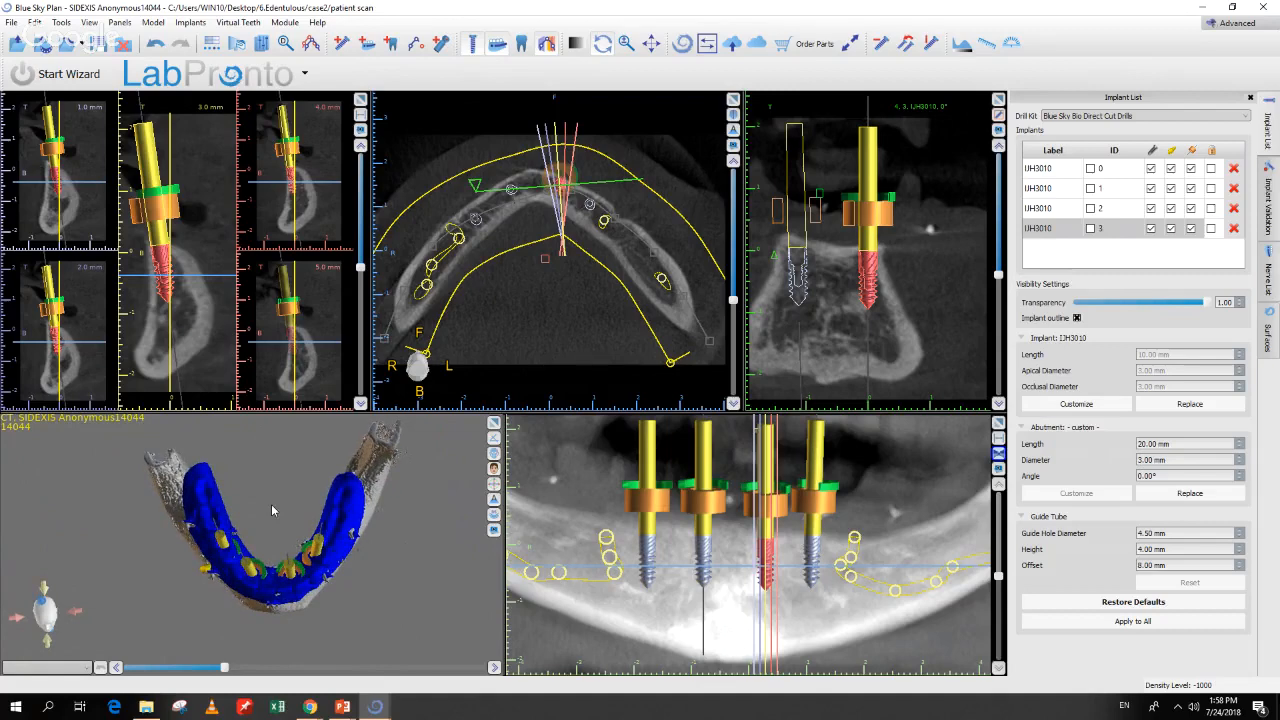
pyautogui.click(1070, 117)
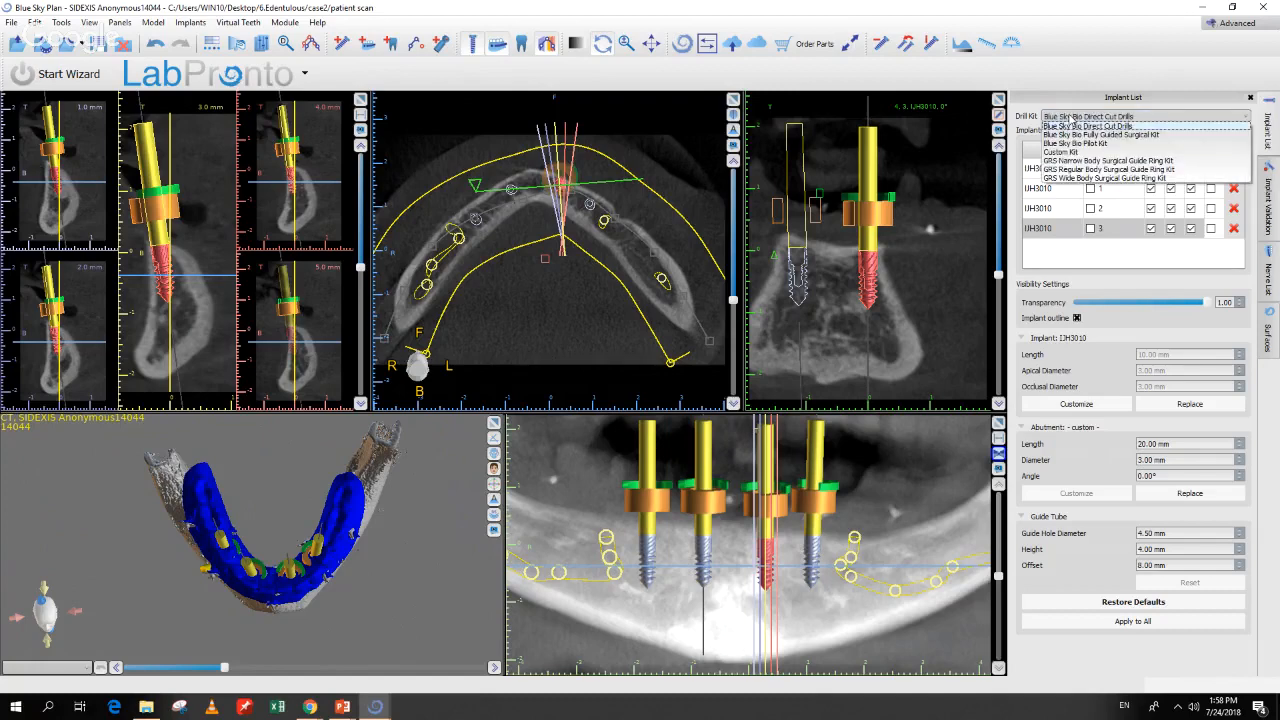
pyautogui.click(1071, 118)
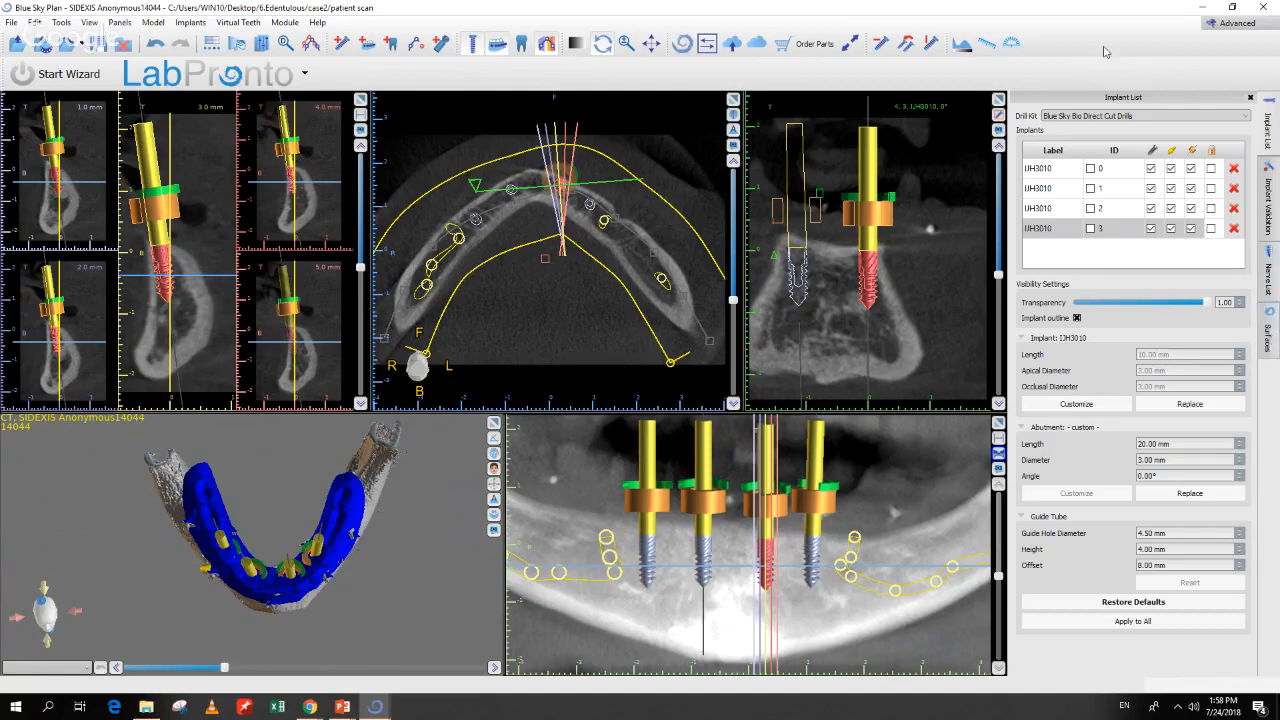
pyautogui.click(261, 43)
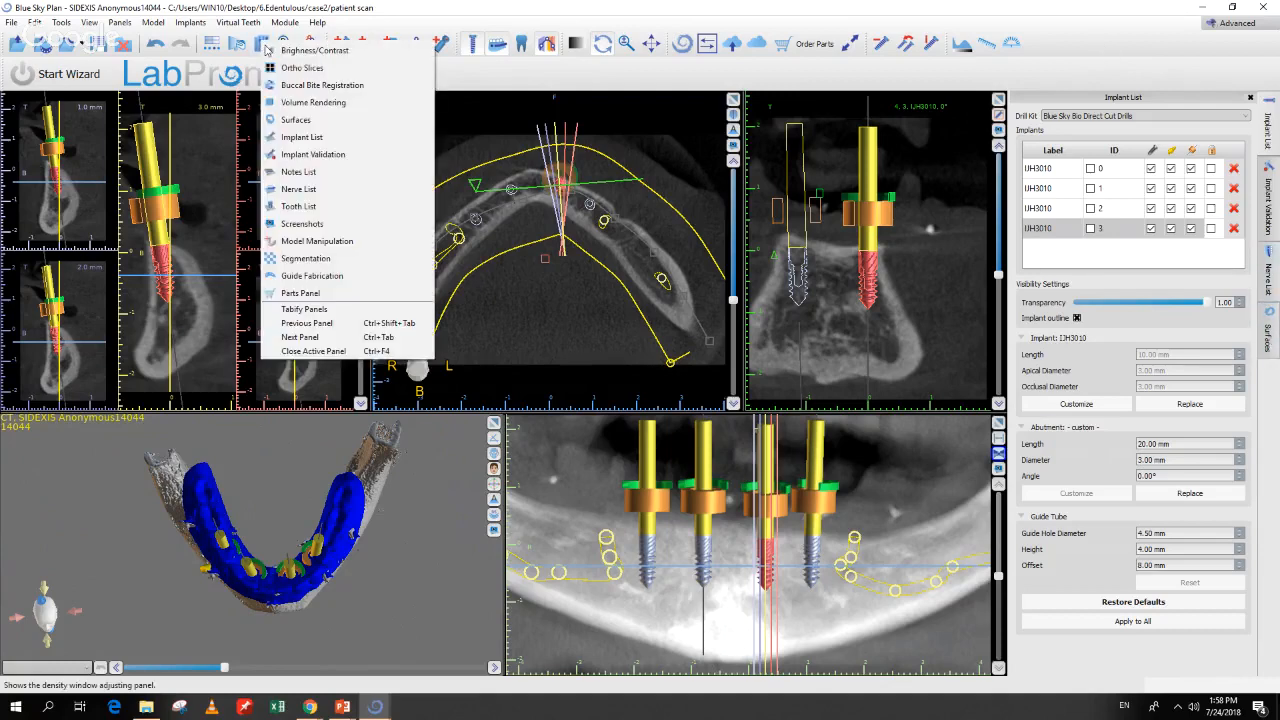
# Step: Review the guide fabrication settings and select the fourth implant in the Implant List
pyautogui.click(296, 277)
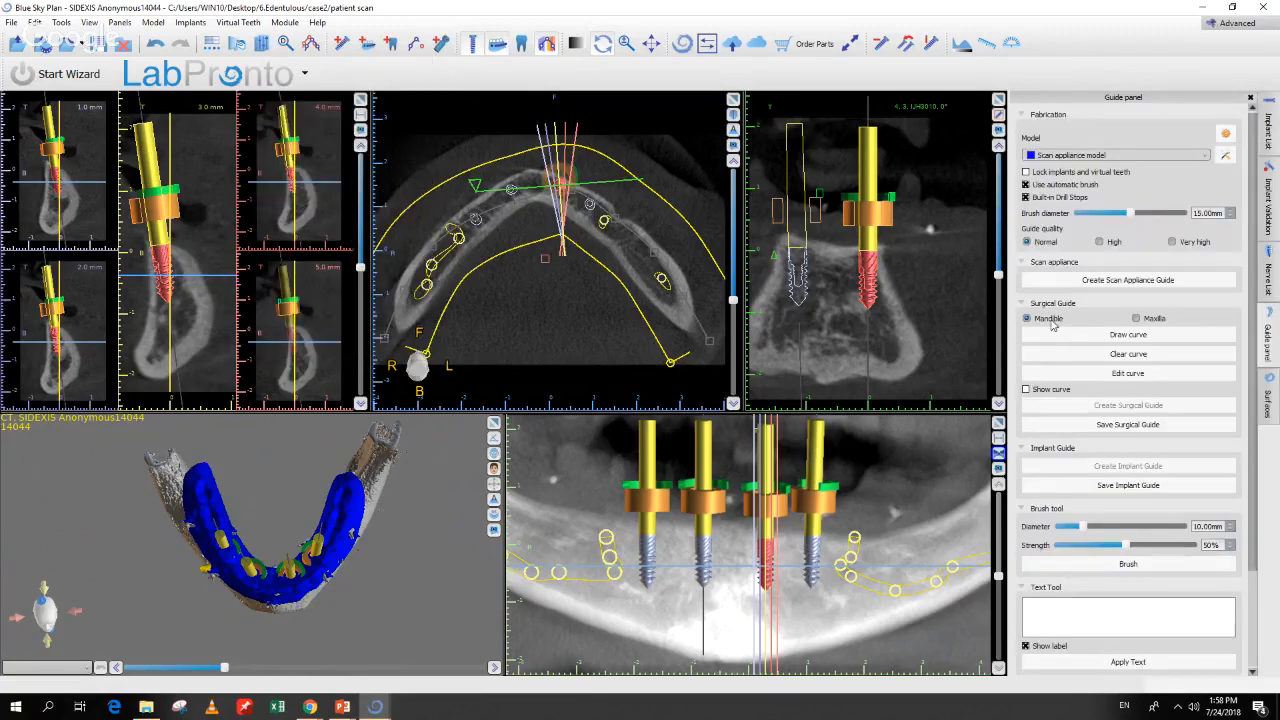
pyautogui.scroll(-3, 1063, 342)
pyautogui.scroll(3, 1063, 342)
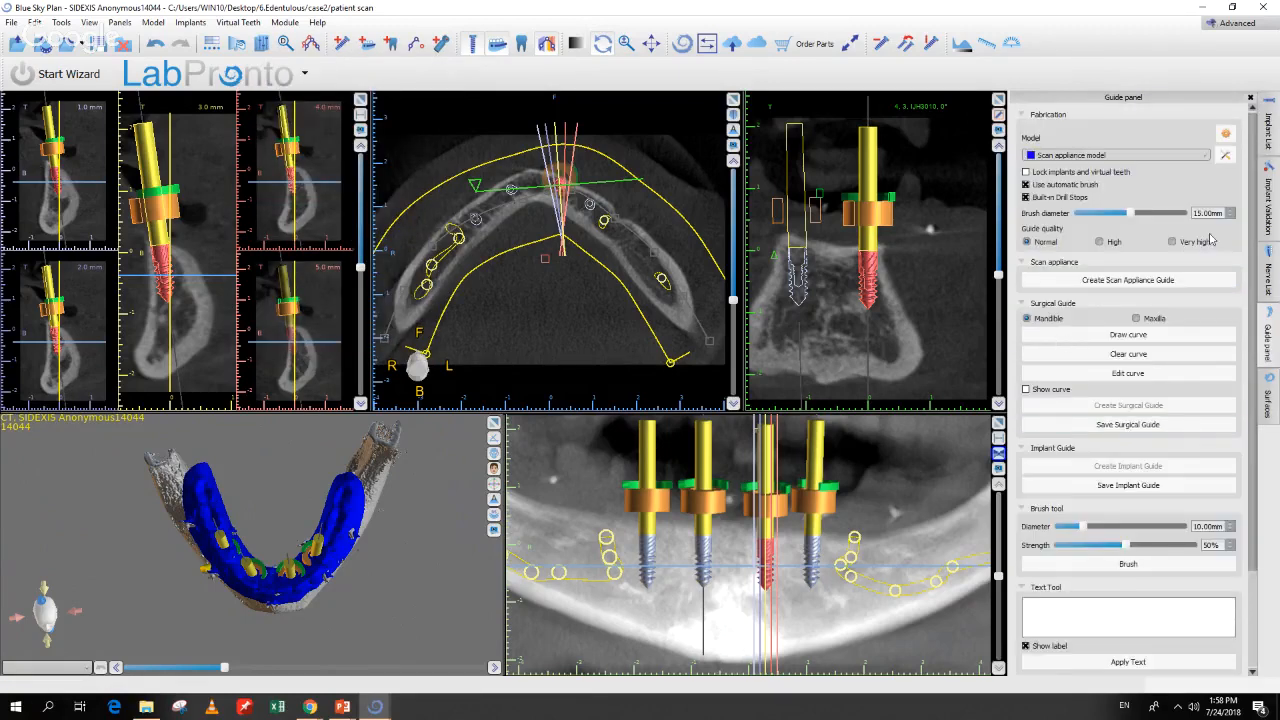
pyautogui.click(1266, 140)
pyautogui.click(1191, 152)
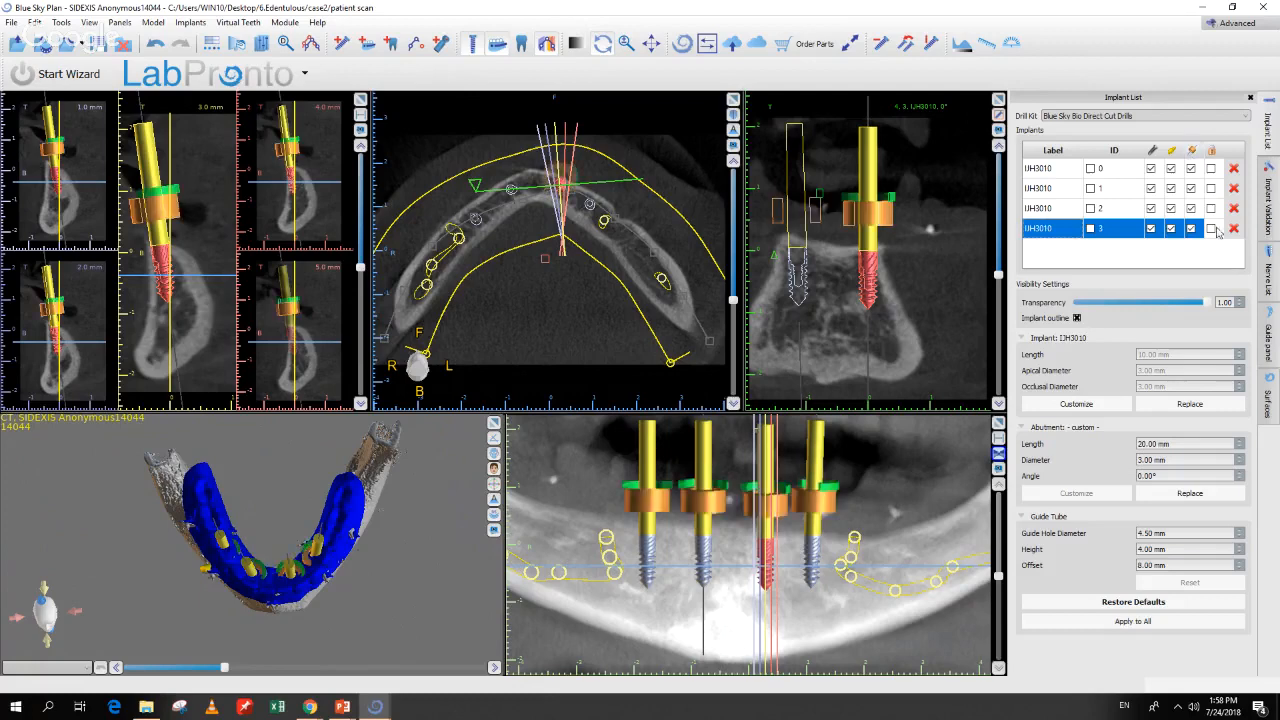
pyautogui.click(1268, 340)
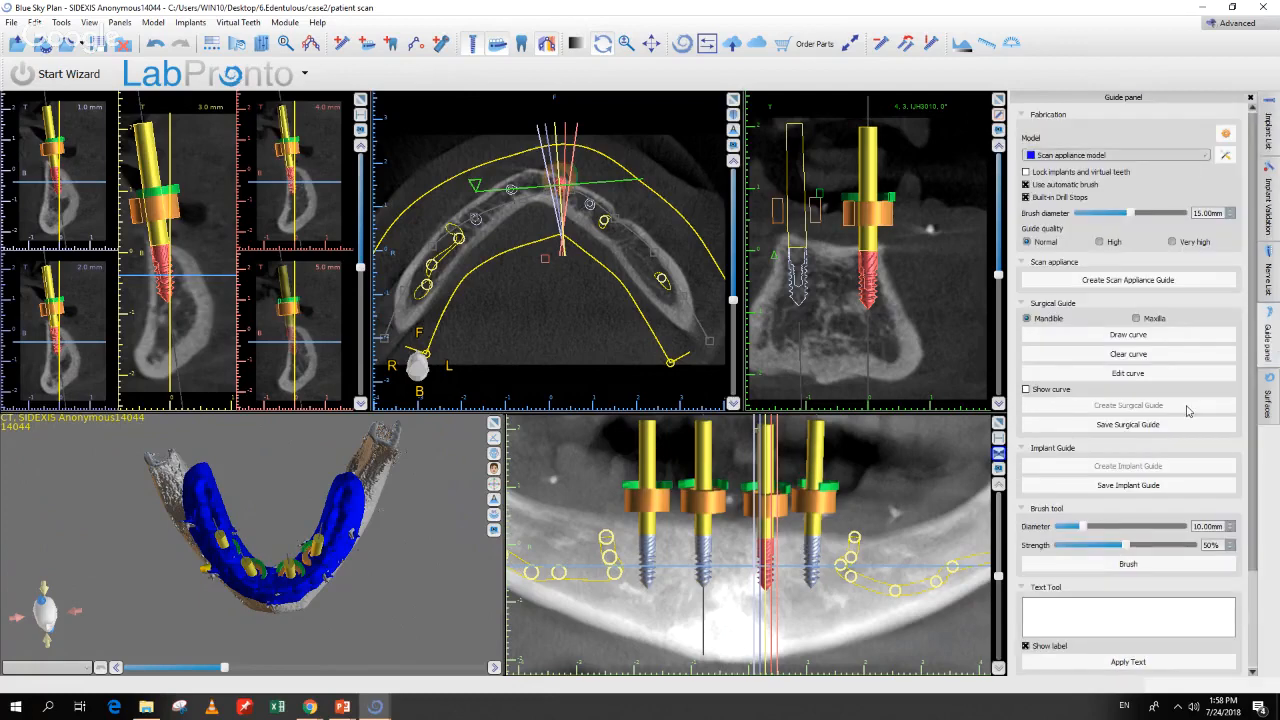
# Step: Fabricate a Scan Appliance Guide on the scan appliance model with the implants locked
pyautogui.scroll(-3, 1180, 418)
pyautogui.scroll(5, 1162, 432)
pyautogui.scroll(3, 1149, 340)
pyautogui.click(1107, 156)
pyautogui.click(1107, 157)
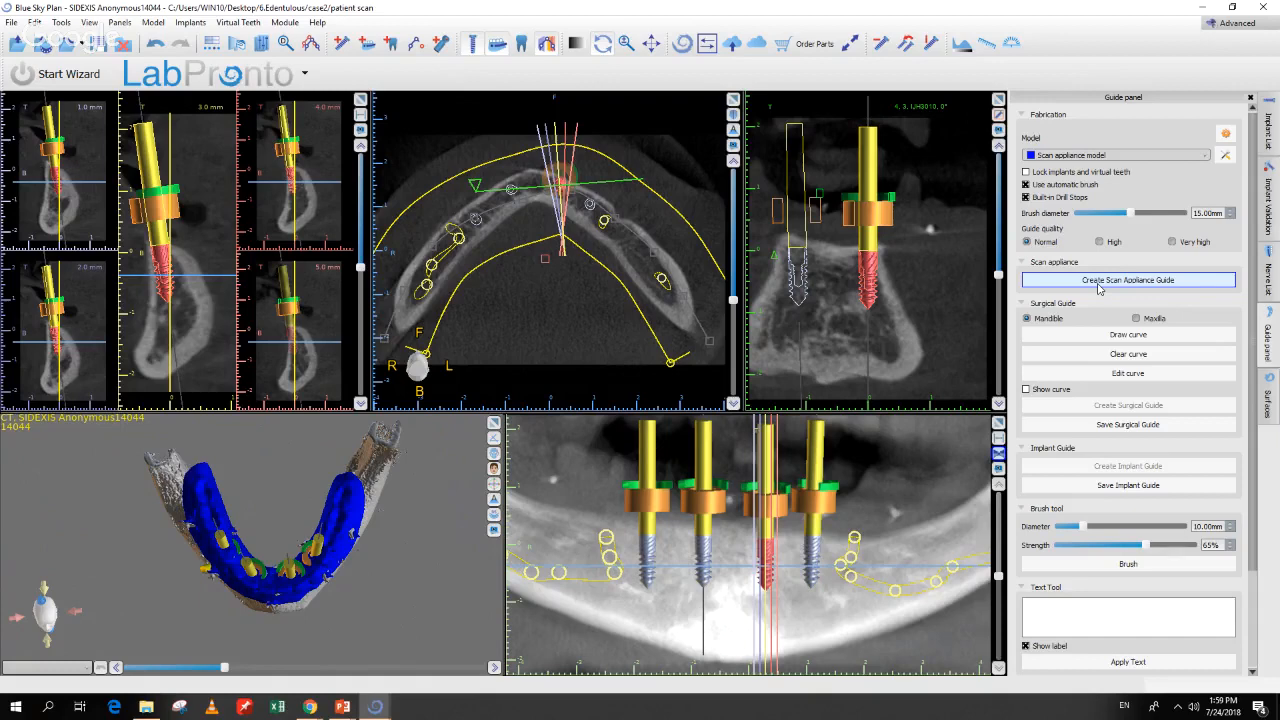
pyautogui.click(1098, 283)
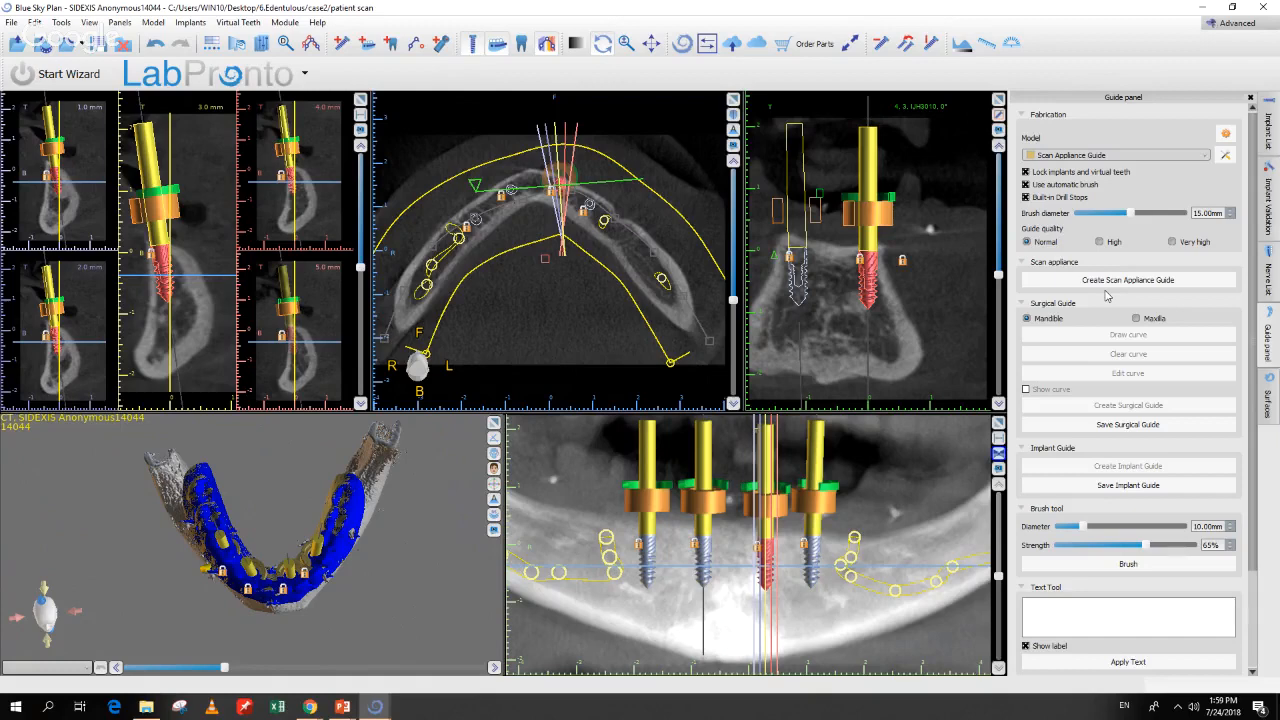
pyautogui.moveTo(338, 607); pyautogui.dragTo(688, 461)
pyautogui.click(1267, 400)
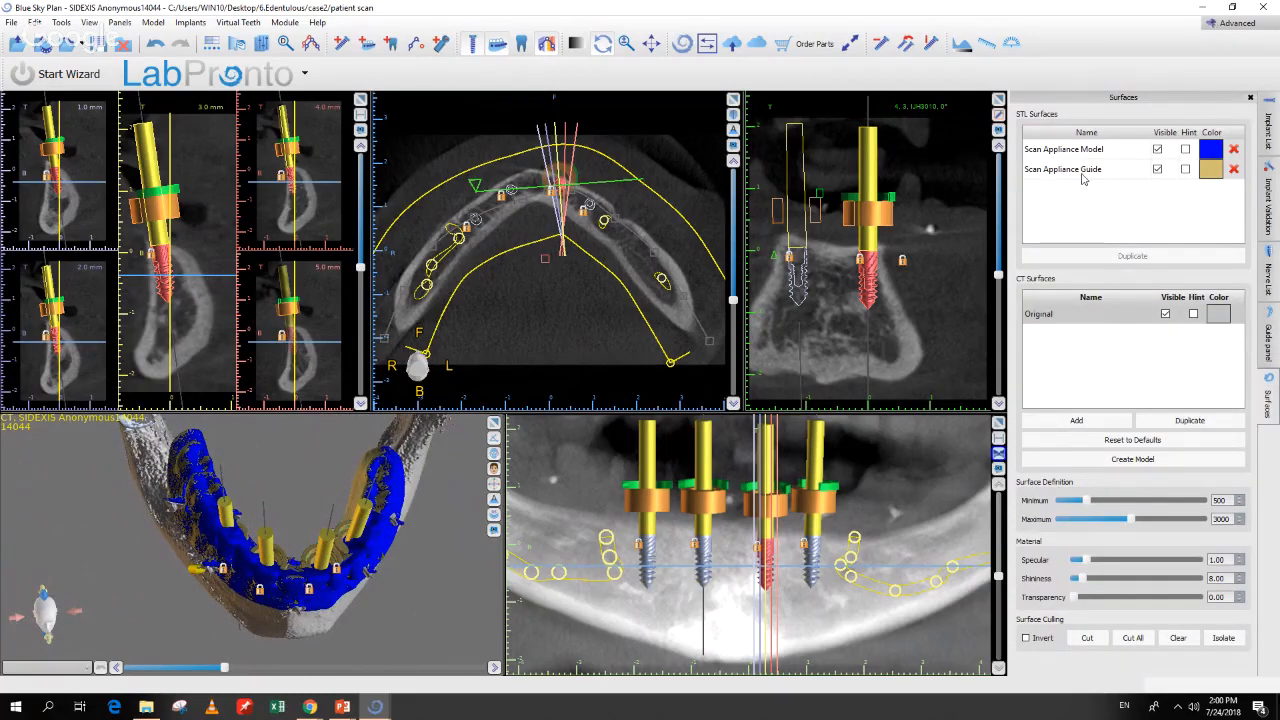
# Step: Hide the Scan Appliance Model and view the tan guide occlusally in a maximized 3D view
pyautogui.click(1157, 149)
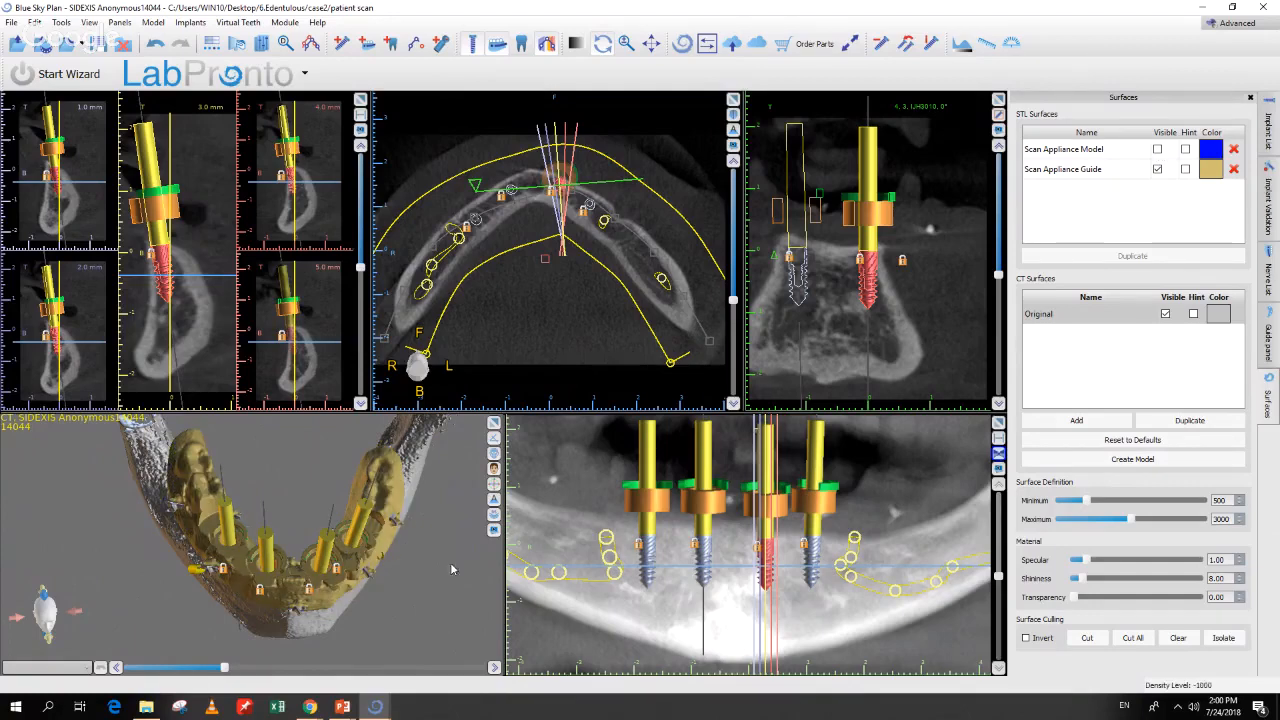
pyautogui.click(494, 424)
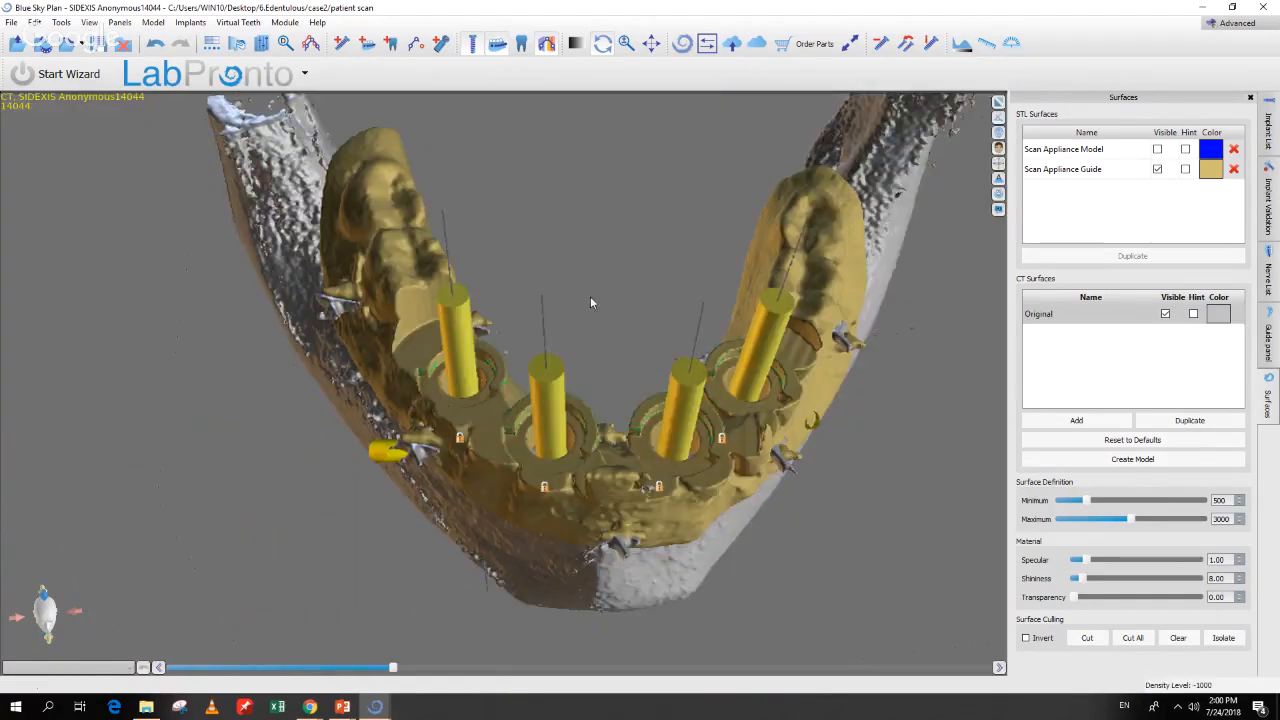
pyautogui.moveTo(577, 326)
pyautogui.mouseDown()
pyautogui.moveTo(573, 397)
pyautogui.moveTo(586, 390)
pyautogui.moveTo(543, 303)
pyautogui.moveTo(558, 244)
pyautogui.moveTo(514, 217)
pyautogui.moveTo(489, 222)
pyautogui.moveTo(523, 276)
pyautogui.moveTo(483, 340)
pyautogui.moveTo(399, 314)
pyautogui.moveTo(558, 315)
pyautogui.mouseUp()
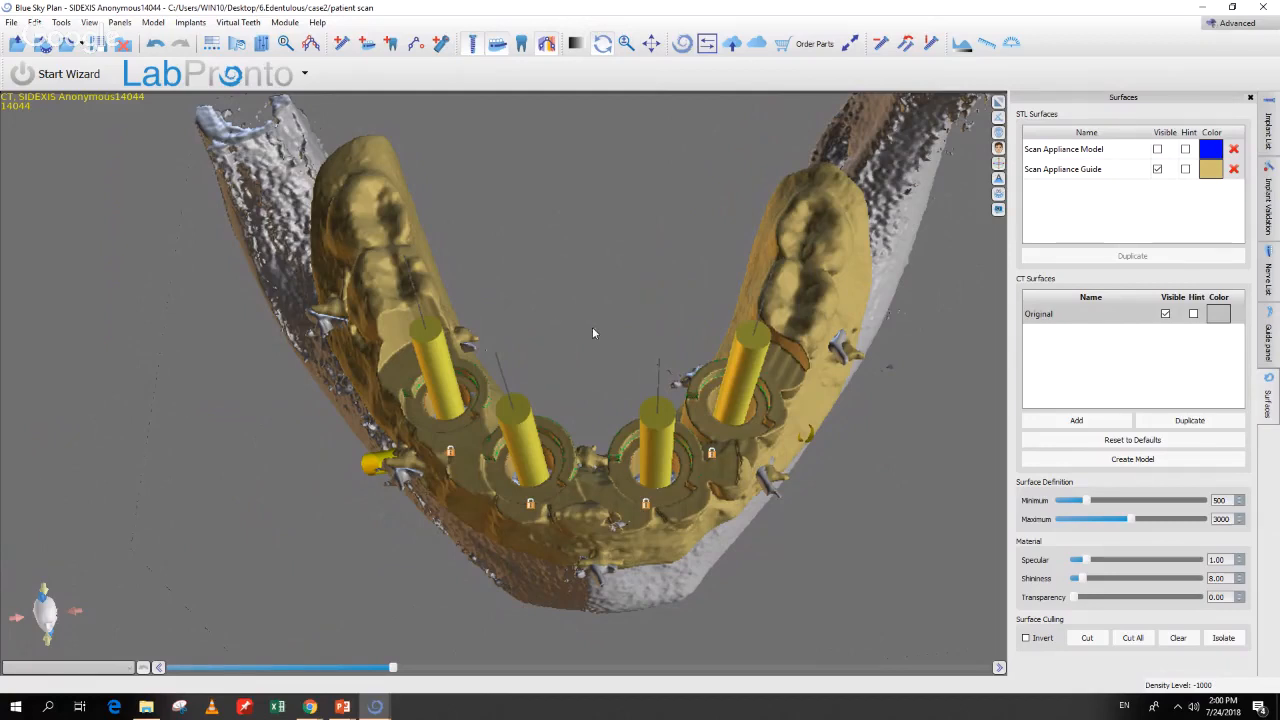
pyautogui.moveTo(545, 336); pyautogui.dragTo(727, 566)
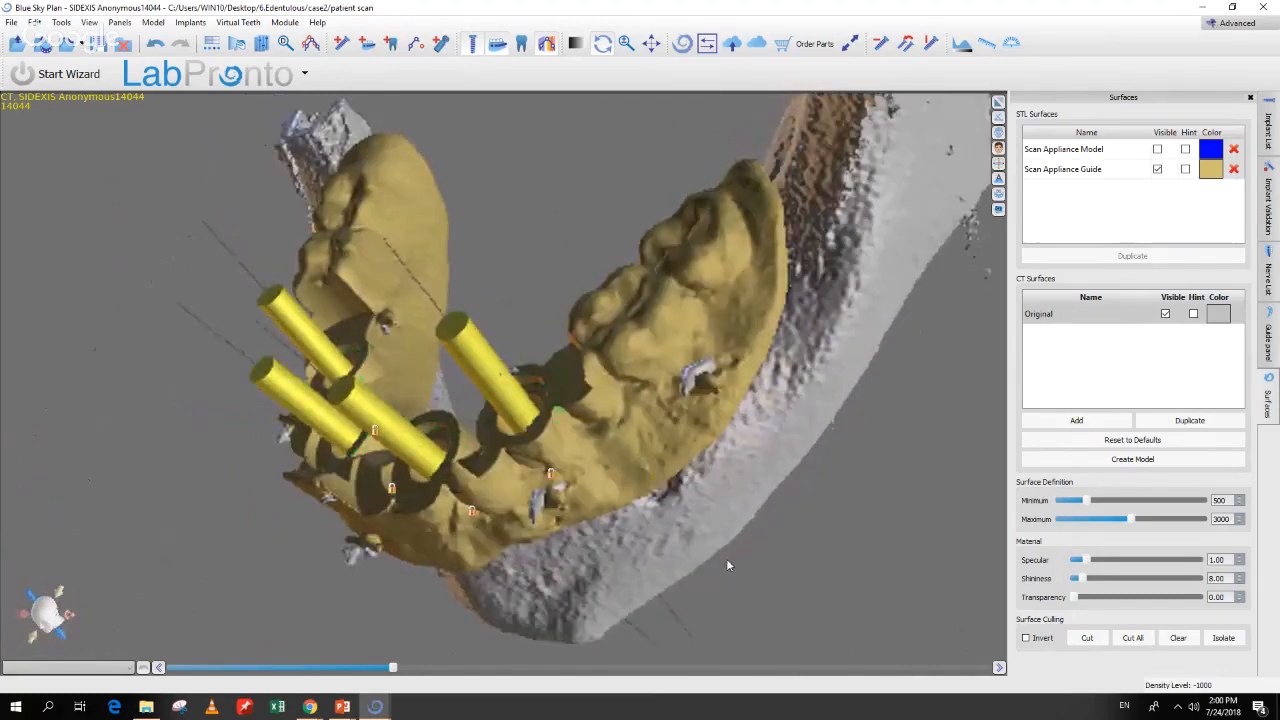
# Step: Add a window box to the jaw model and move it over the right back molars
pyautogui.rightClick(667, 324)
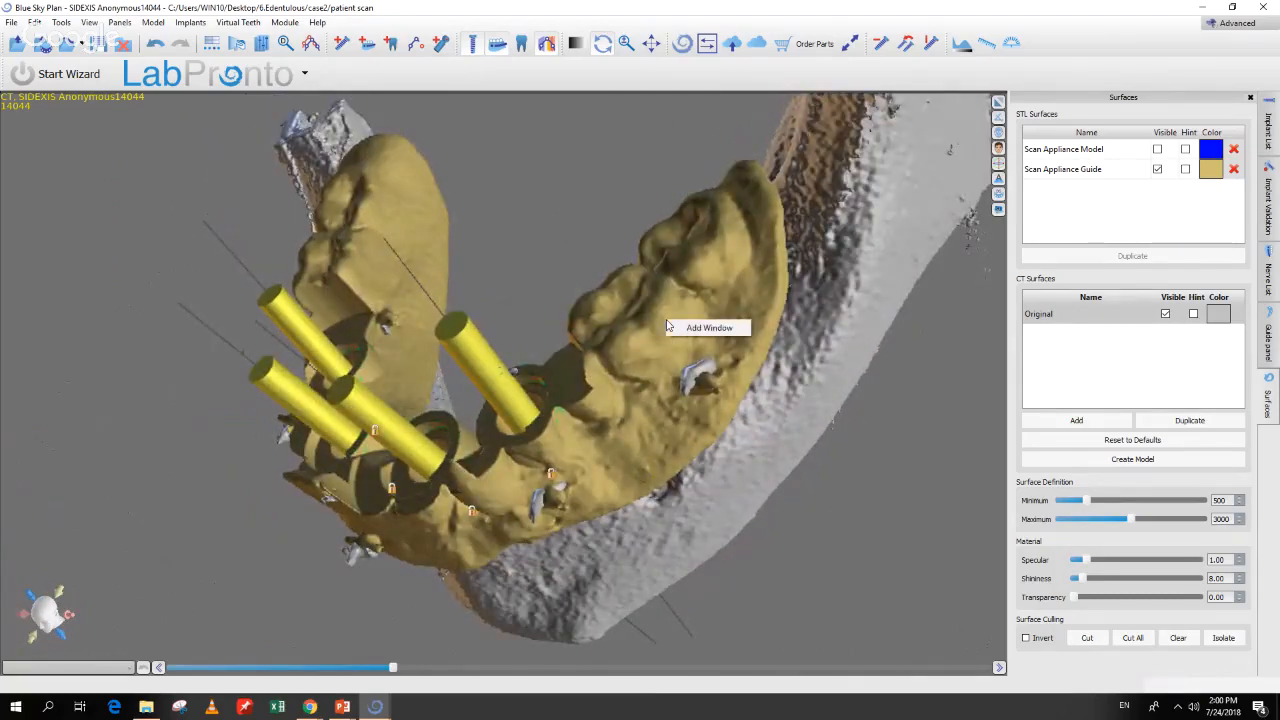
pyautogui.click(677, 328)
pyautogui.moveTo(777, 595); pyautogui.dragTo(856, 616)
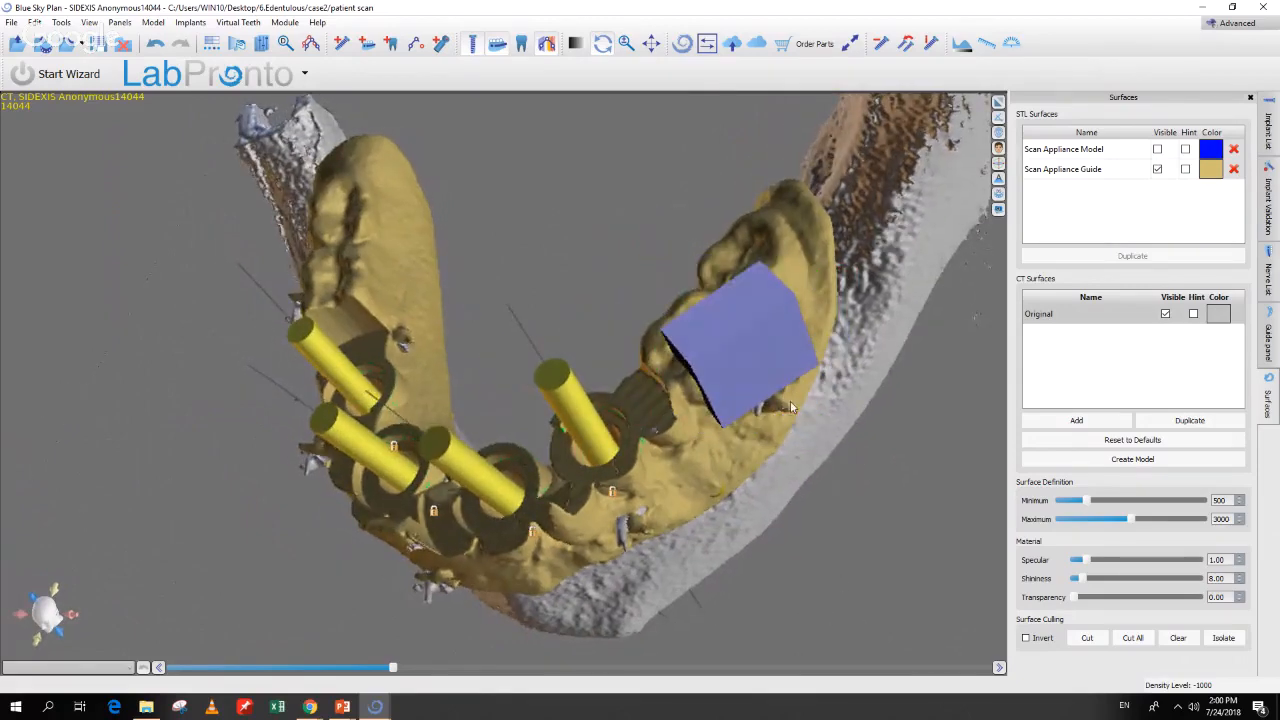
pyautogui.moveTo(784, 374)
pyautogui.moveTo(815, 425); pyautogui.dragTo(864, 481)
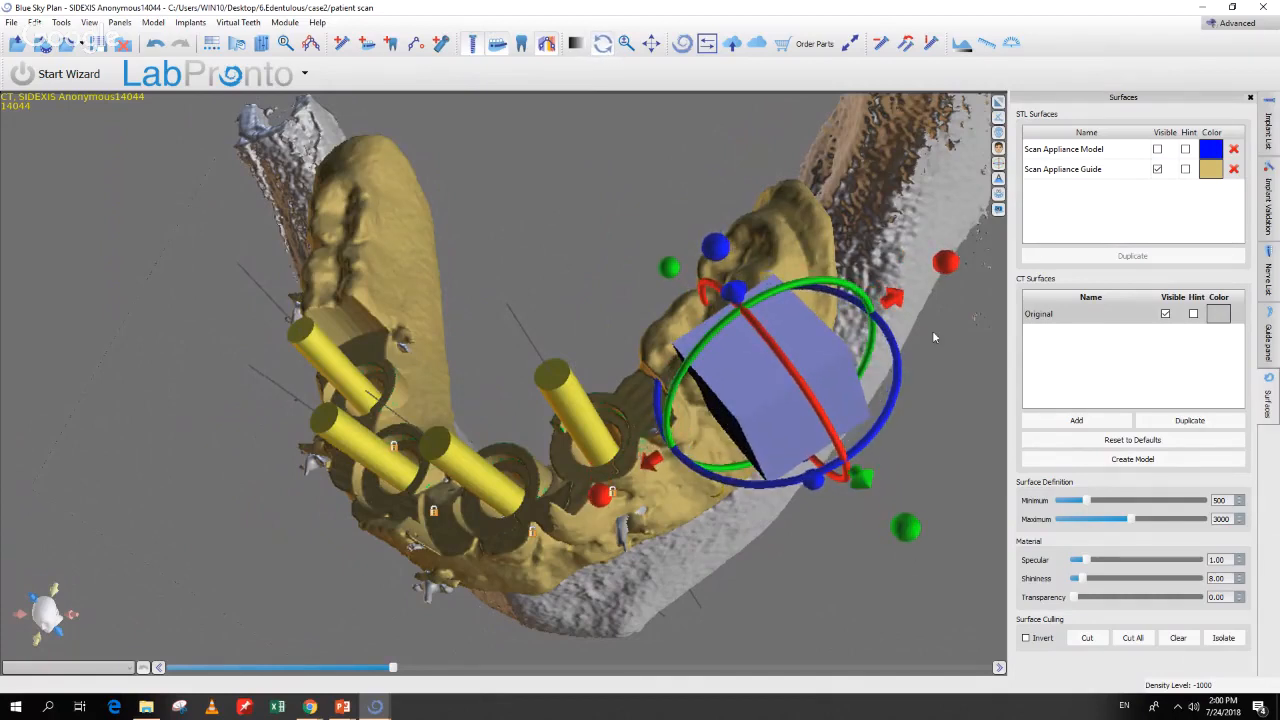
# Step: Rotate and fine-tune the window box so it follows the arch over the molars
pyautogui.moveTo(945, 264); pyautogui.dragTo(920, 292)
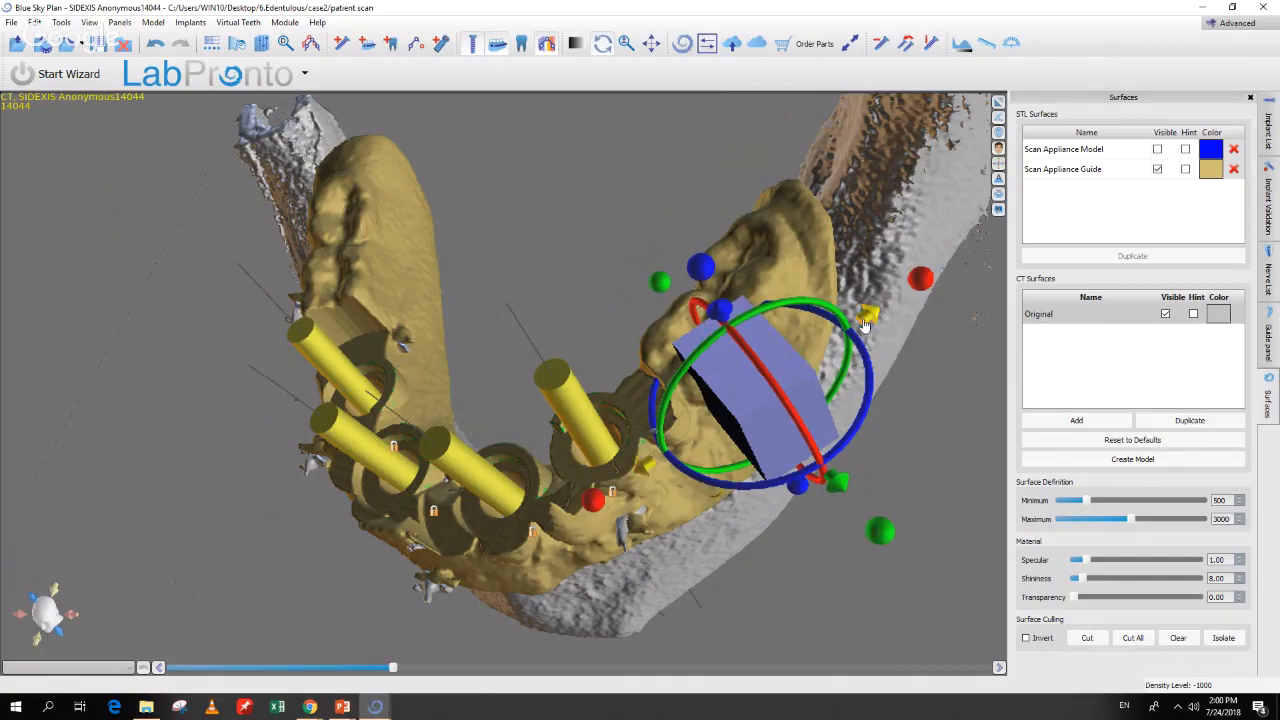
pyautogui.moveTo(865, 325); pyautogui.dragTo(876, 312)
pyautogui.moveTo(847, 482); pyautogui.dragTo(867, 495)
pyautogui.moveTo(818, 445); pyautogui.dragTo(812, 439)
pyautogui.moveTo(818, 557); pyautogui.dragTo(851, 525)
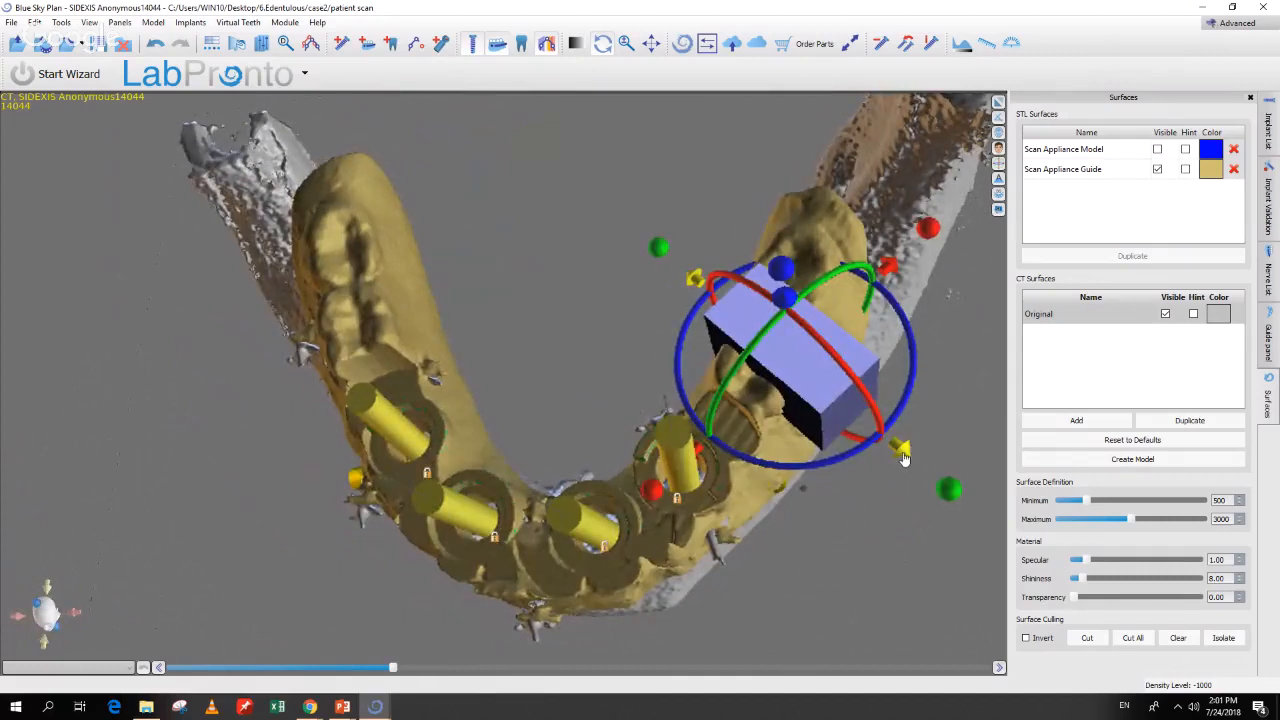
pyautogui.moveTo(906, 459)
pyautogui.mouseDown()
pyautogui.moveTo(936, 485)
pyautogui.moveTo(900, 447)
pyautogui.mouseUp()
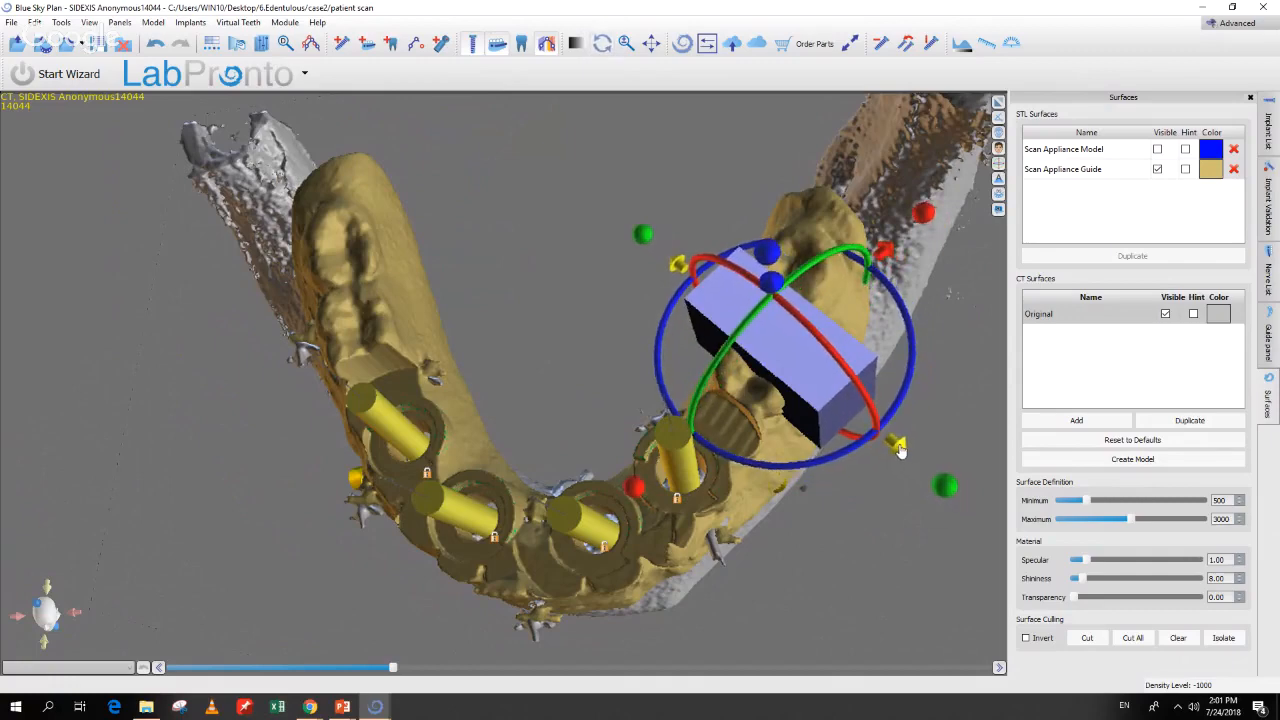
pyautogui.moveTo(896, 497); pyautogui.dragTo(727, 352)
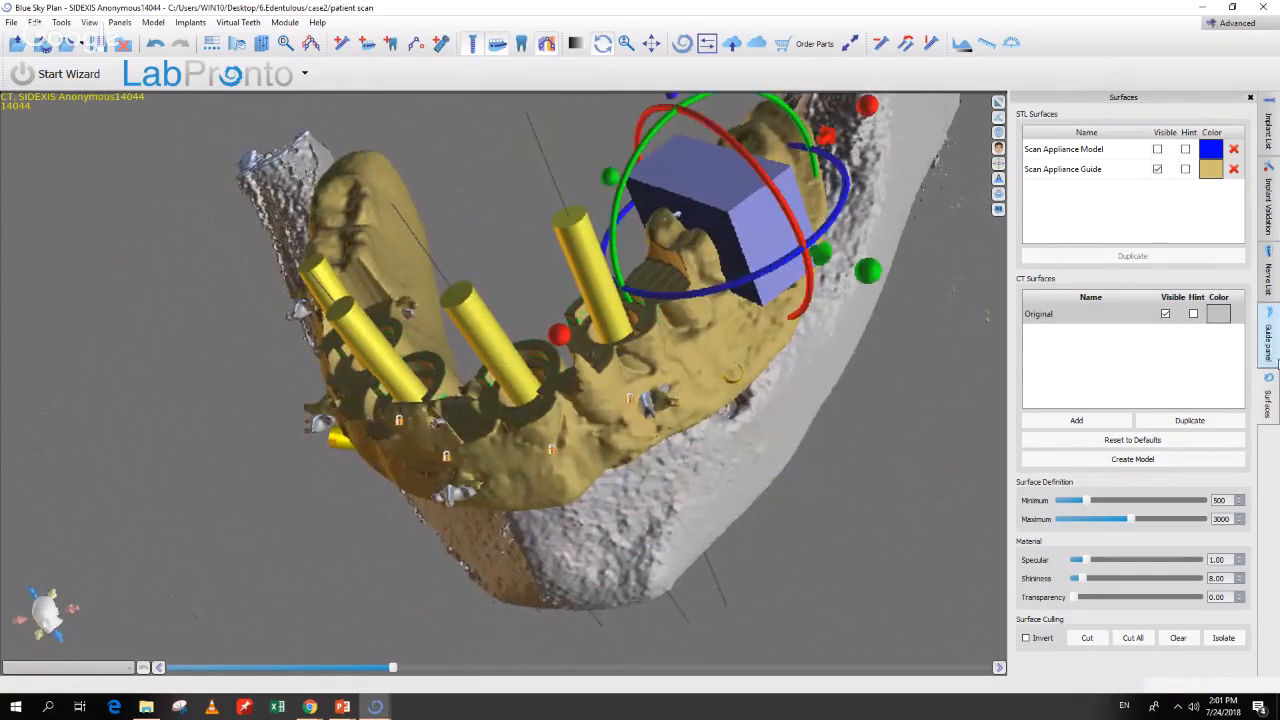
# Step: Rebuild the Scan Appliance Guide so it includes the window box
pyautogui.click(1268, 338)
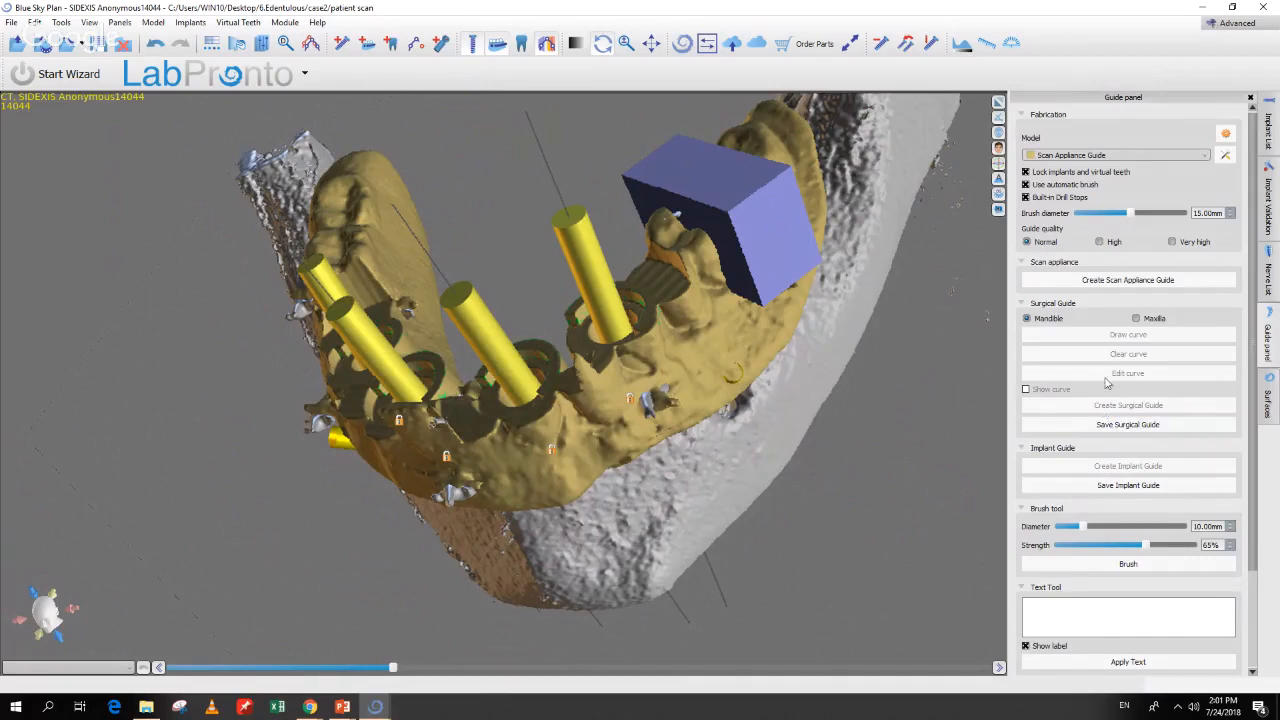
pyautogui.click(1103, 283)
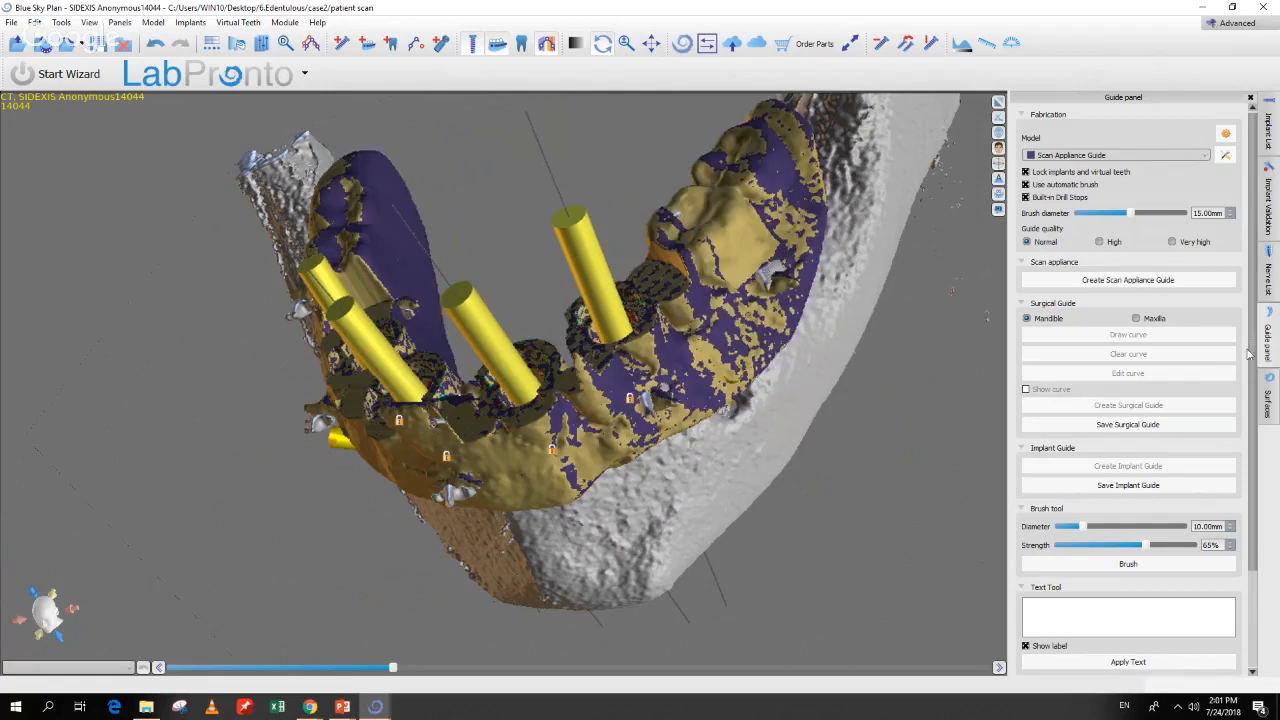
pyautogui.click(1268, 400)
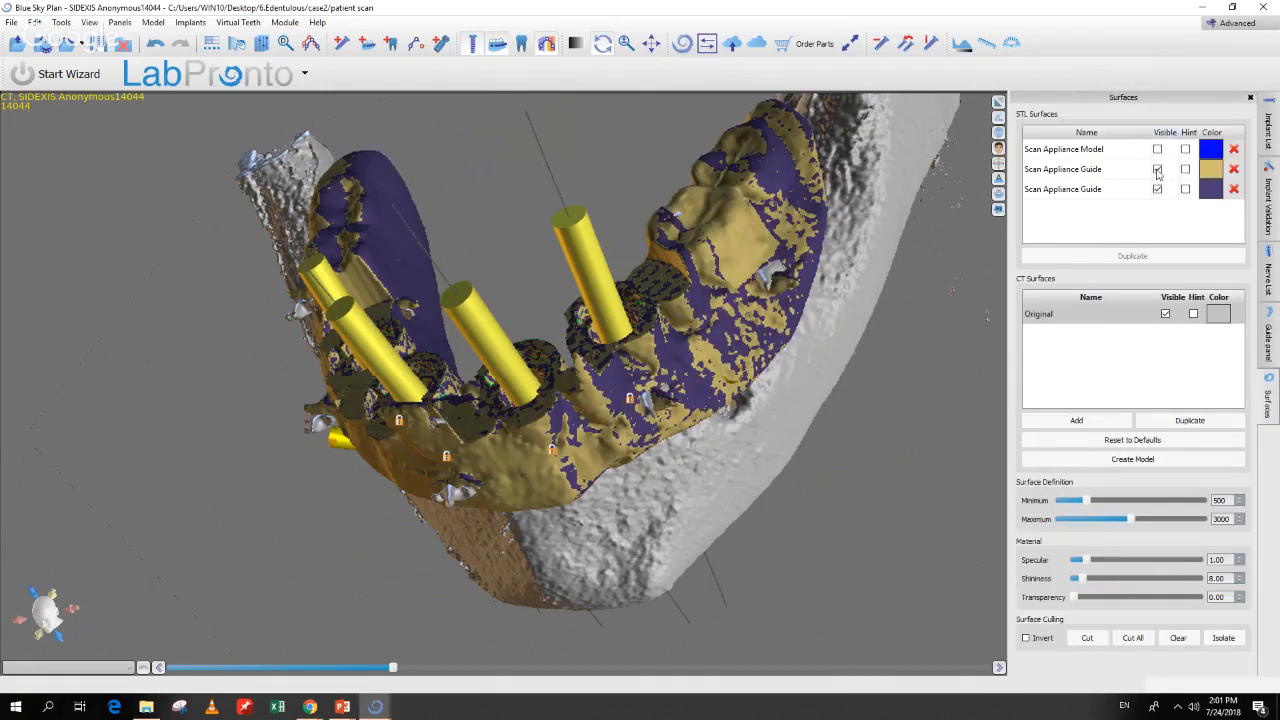
# Step: Hide the gold guide, inspect the dark-blue guide around the implants from several angles, then hide it
pyautogui.click(1157, 169)
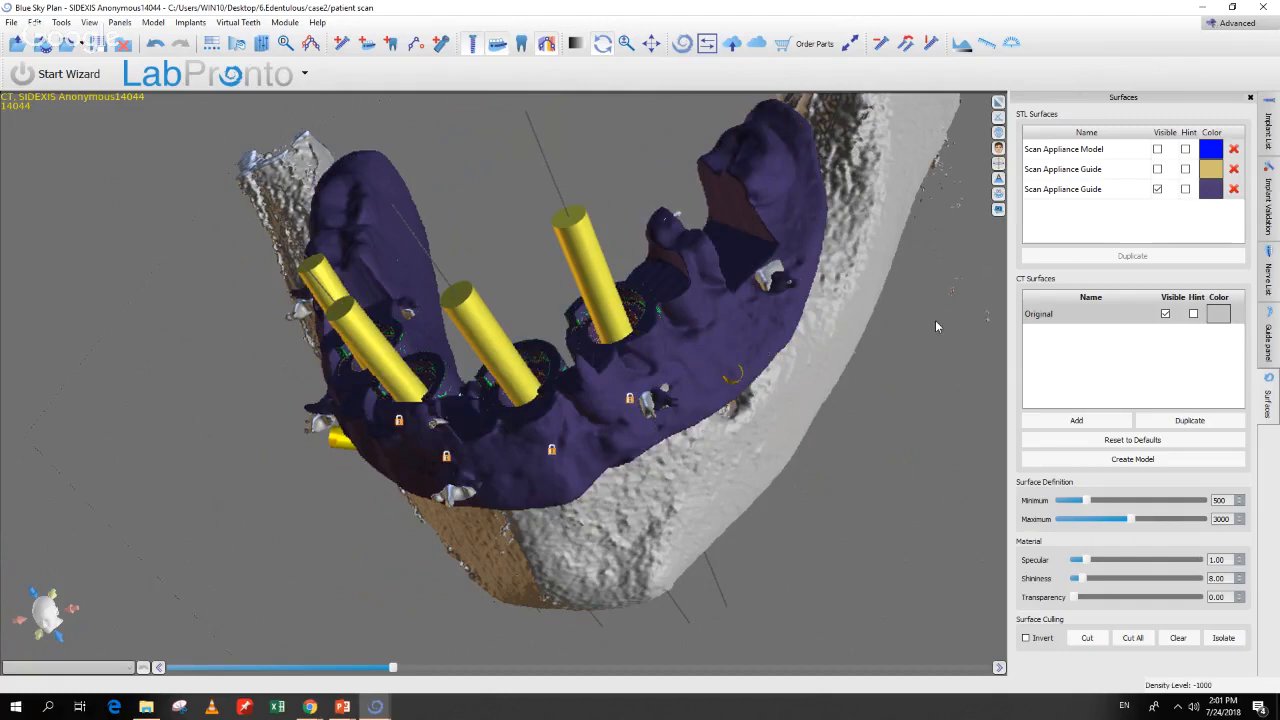
pyautogui.moveTo(936, 325); pyautogui.dragTo(789, 464)
pyautogui.moveTo(748, 600); pyautogui.dragTo(714, 278)
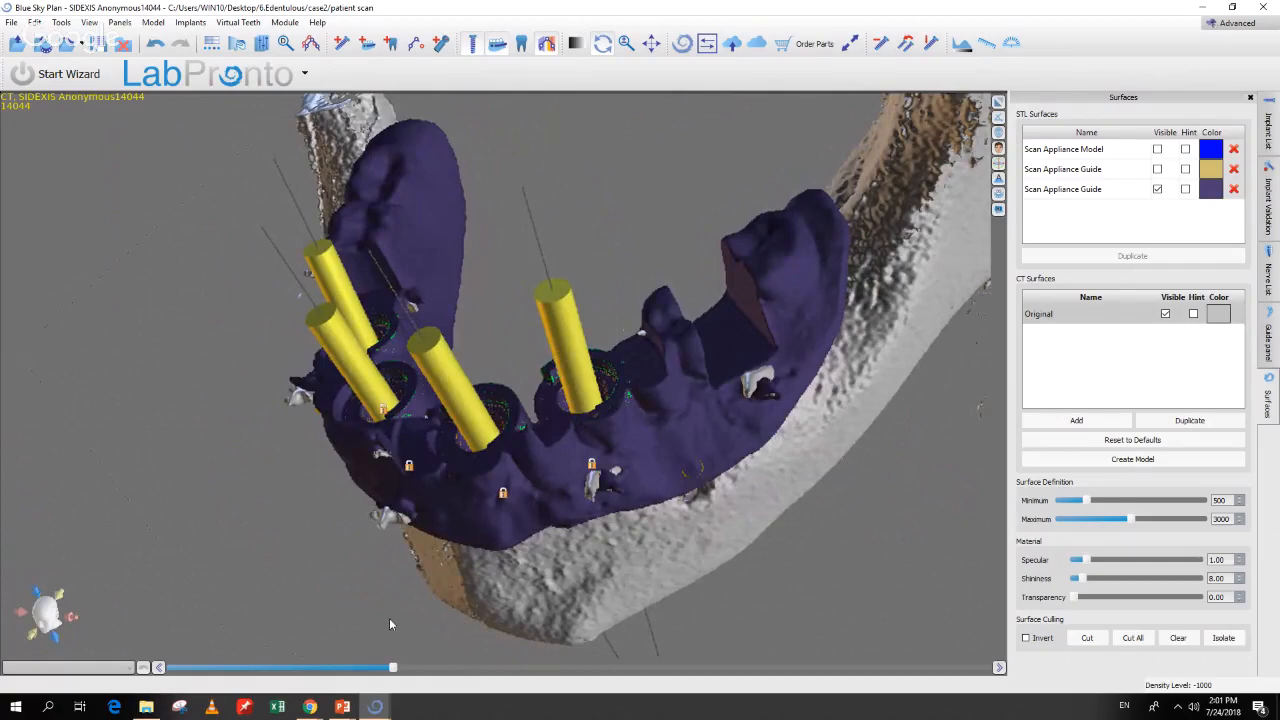
pyautogui.moveTo(390, 625); pyautogui.dragTo(772, 499)
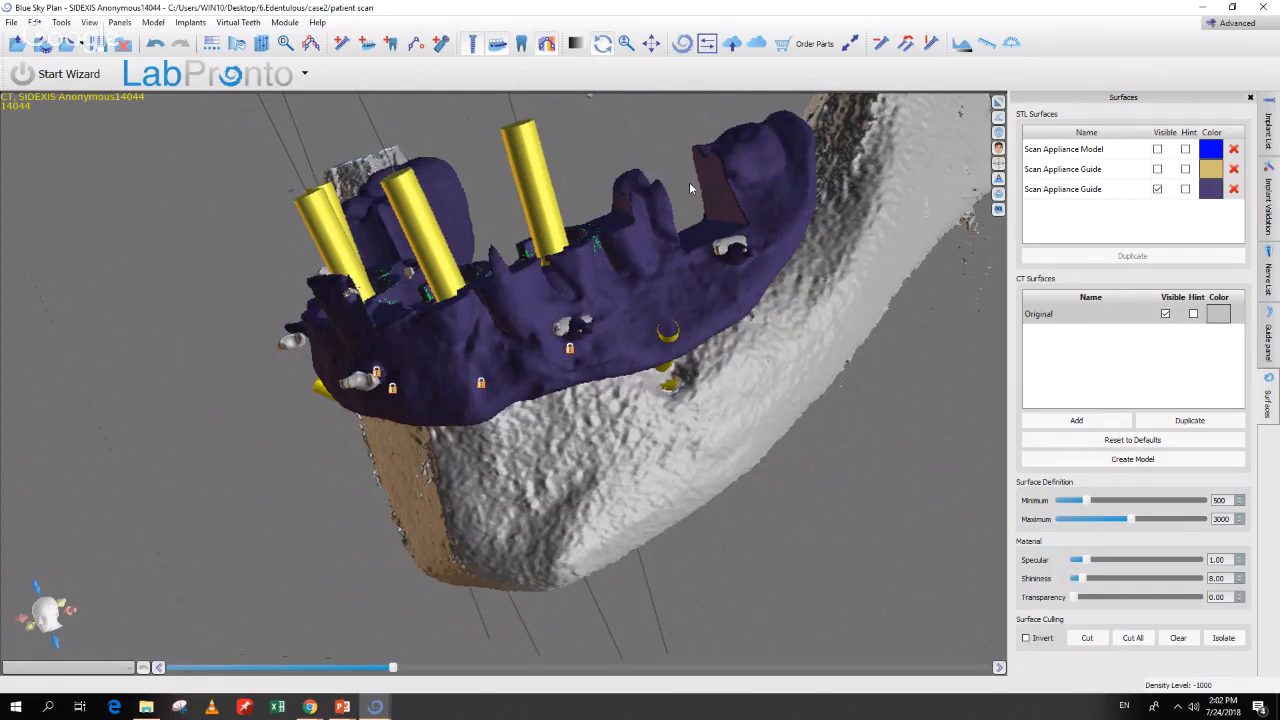
pyautogui.moveTo(799, 456); pyautogui.dragTo(673, 327)
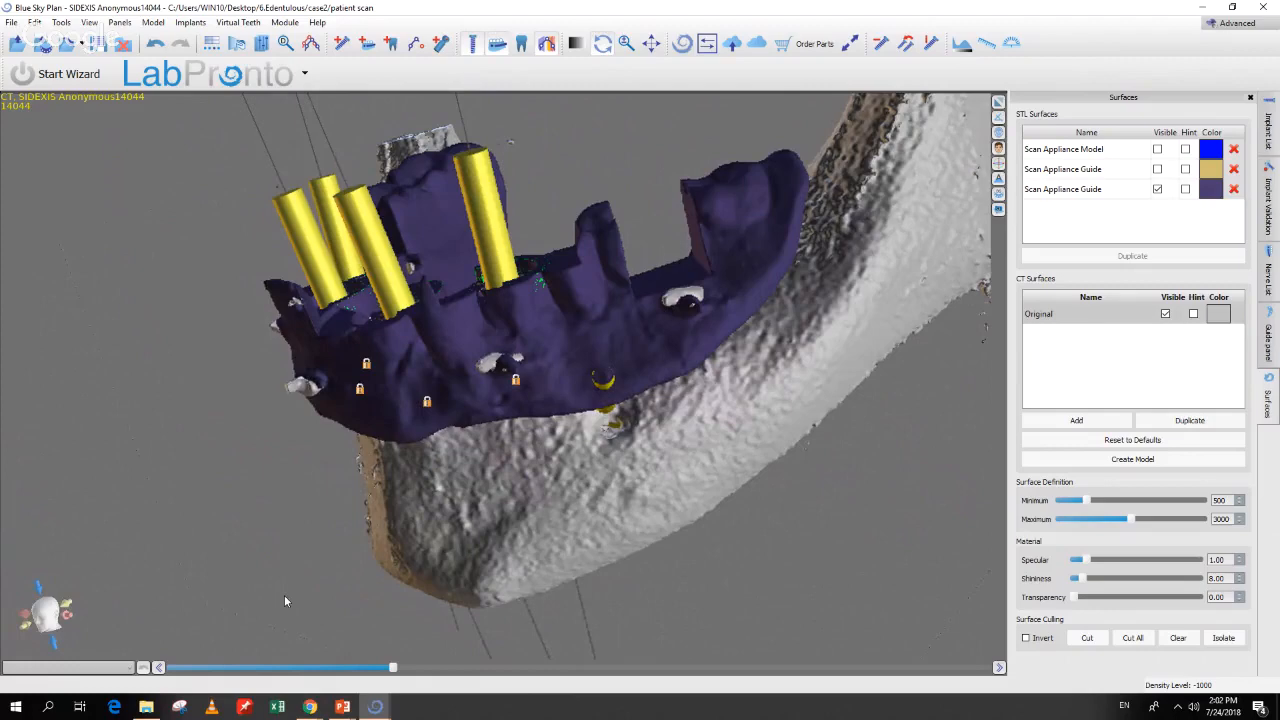
pyautogui.moveTo(236, 552); pyautogui.dragTo(435, 549)
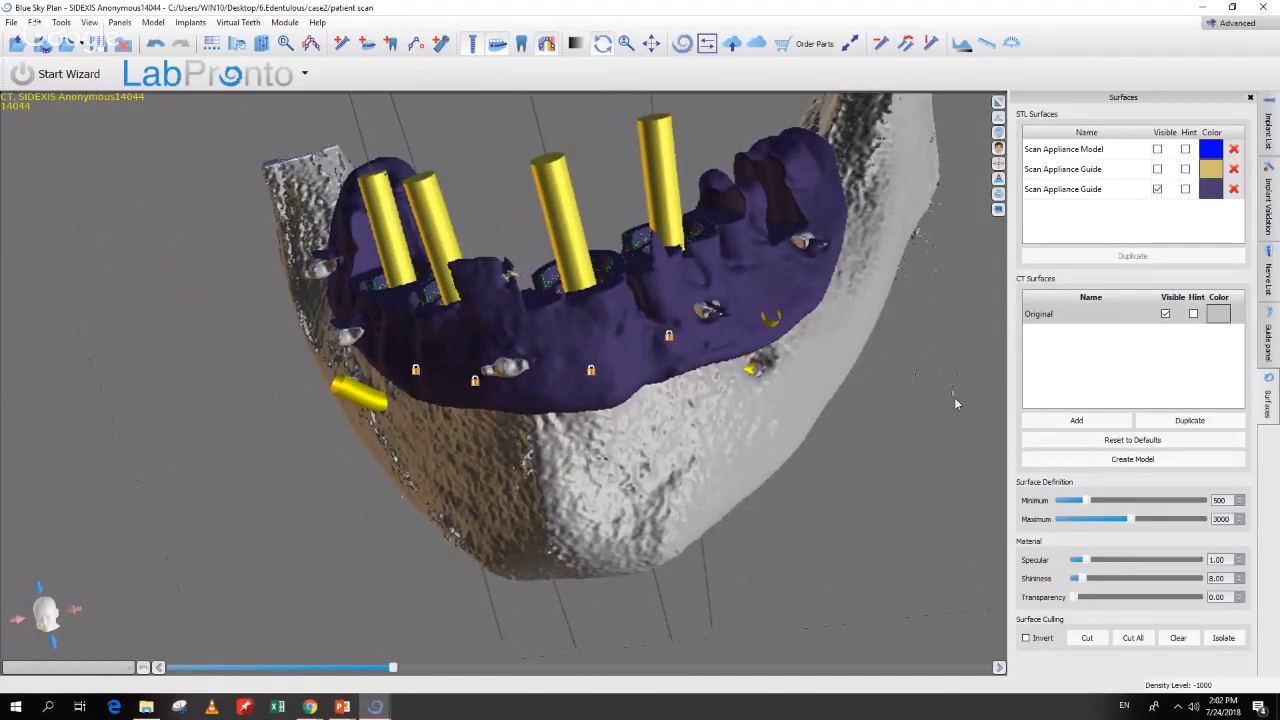
pyautogui.click(1157, 190)
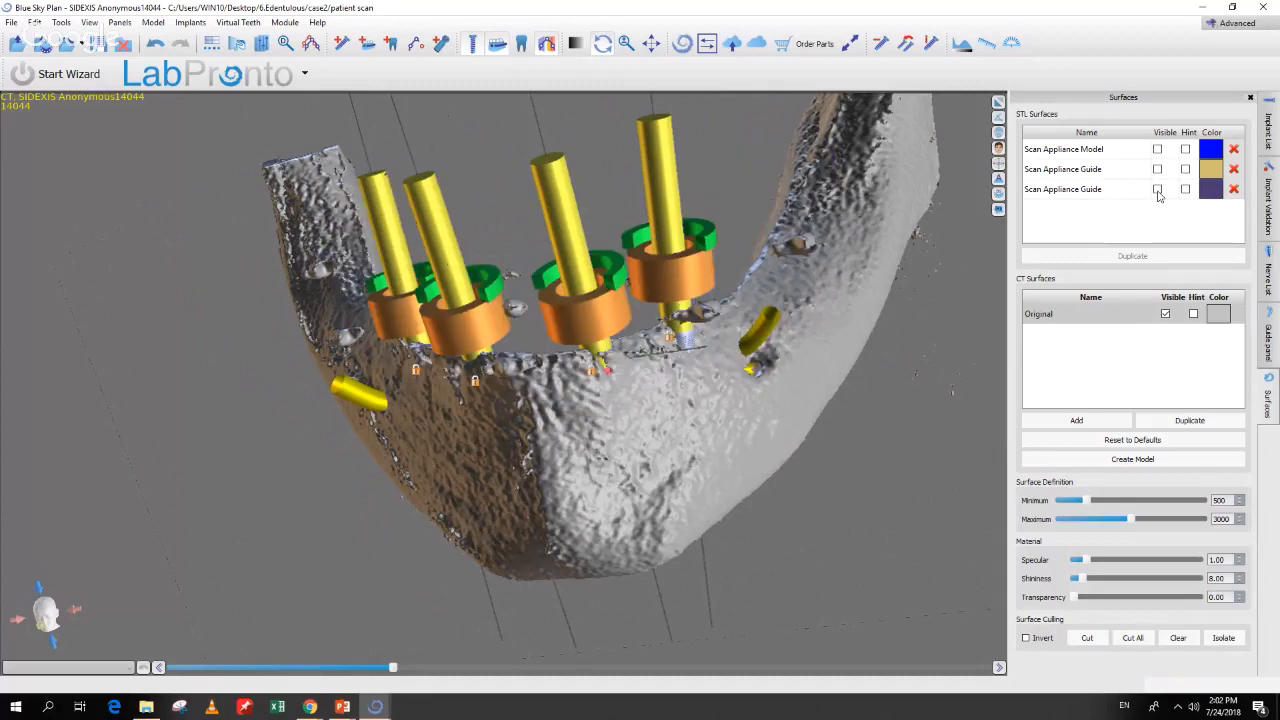
# Step: Hide the CT bone and nerves, and show the blue Scan Appliance Model
pyautogui.click(1165, 314)
pyautogui.click(1157, 150)
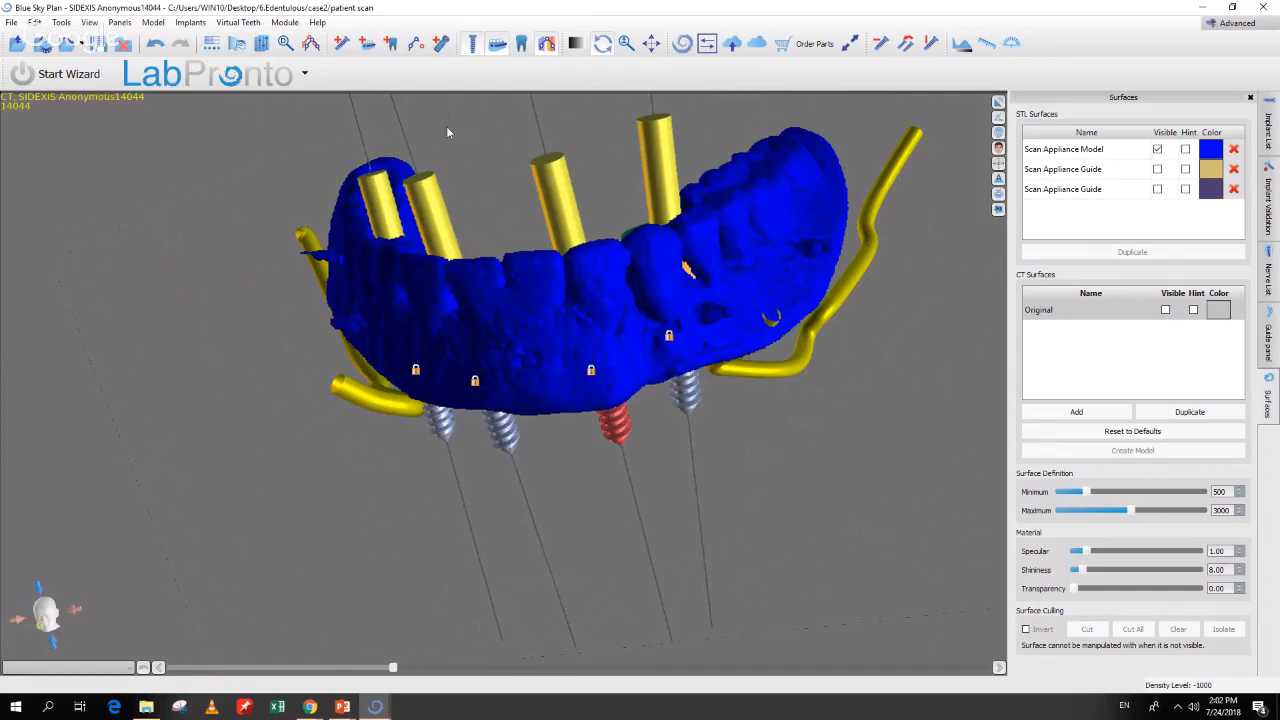
pyautogui.click(493, 52)
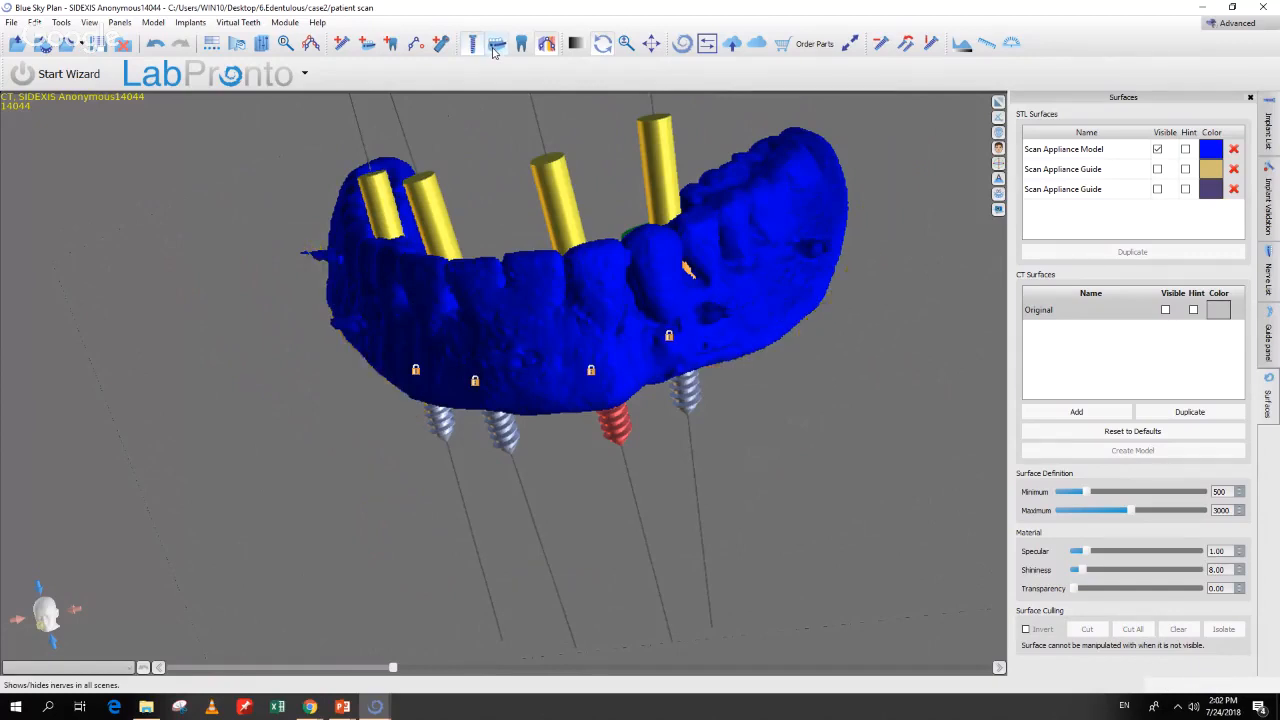
# Step: Hide all implants' guide cylinders, trajectories and the implants themselves, and unlock them
pyautogui.click(1265, 138)
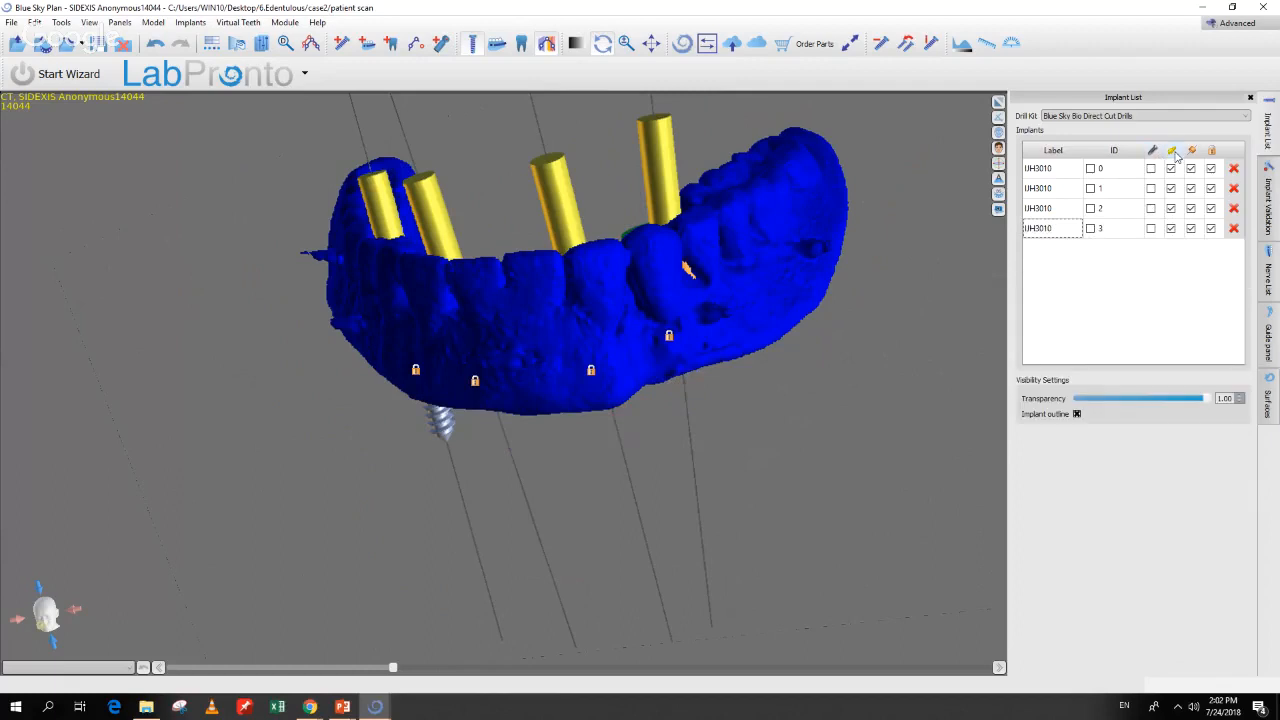
pyautogui.click(1173, 151)
pyautogui.click(1191, 151)
pyautogui.moveTo(861, 451); pyautogui.dragTo(556, 605)
pyautogui.click(1213, 153)
pyautogui.click(1213, 153)
pyautogui.click(1156, 152)
pyautogui.click(1155, 152)
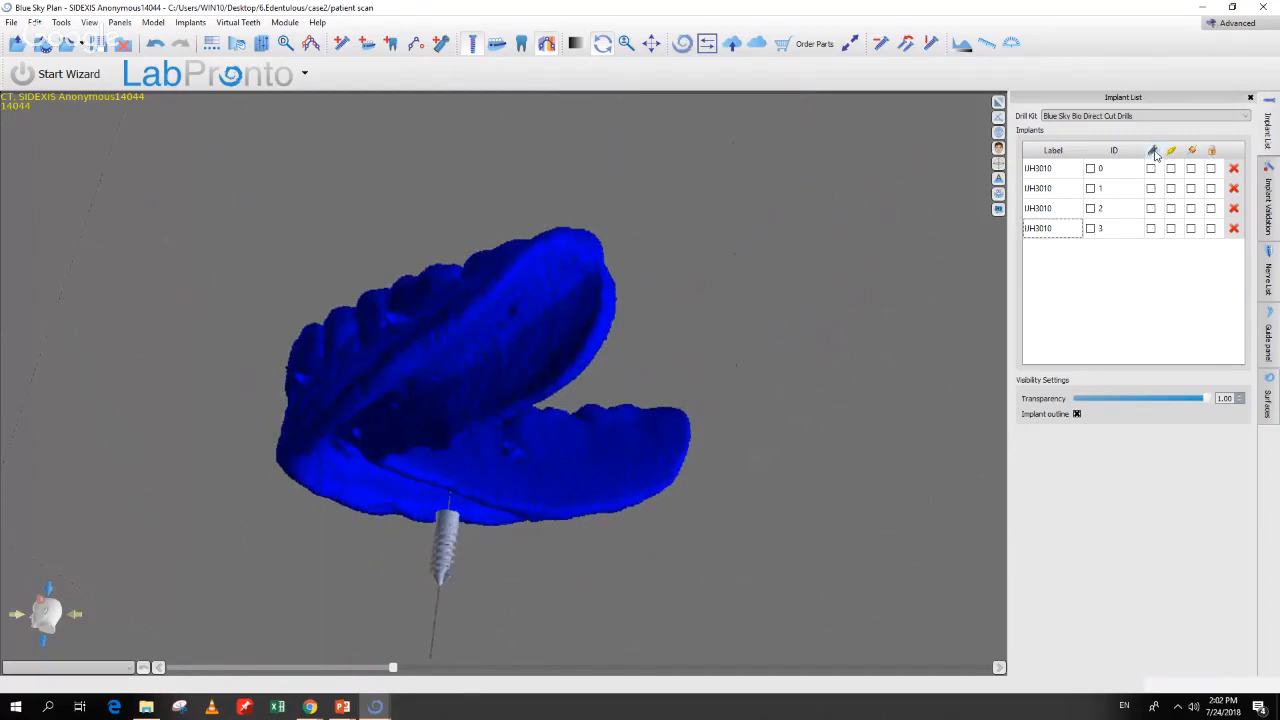
pyautogui.moveTo(380, 620); pyautogui.dragTo(586, 355)
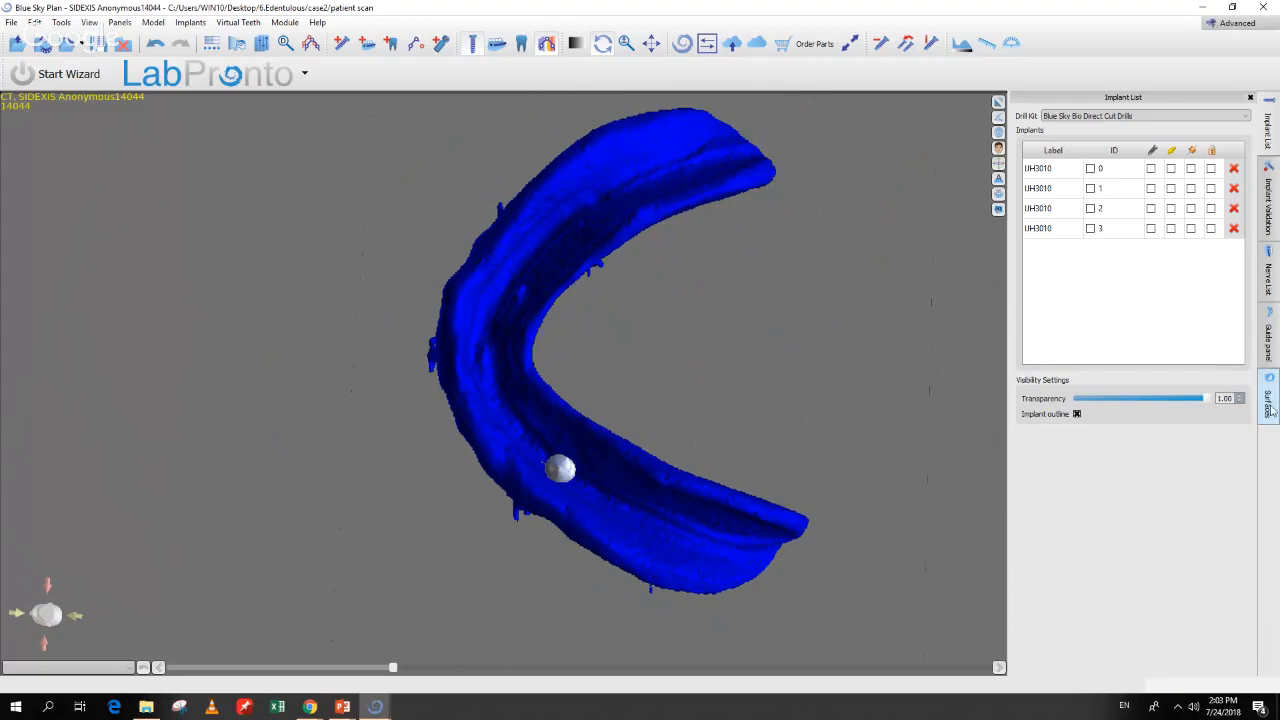
pyautogui.click(266, 47)
# Step: Choose Scan appliance model in Model tools and trace a limiting curve along its arch
pyautogui.click(312, 250)
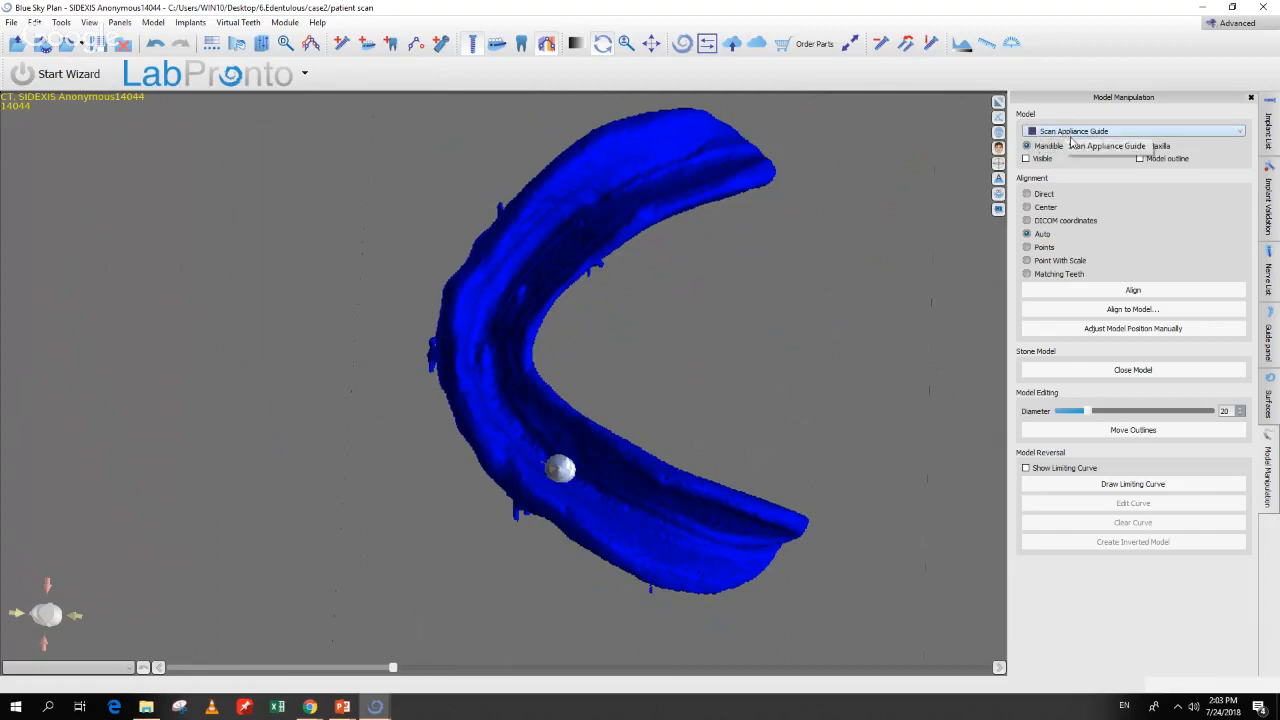
pyautogui.click(1116, 488)
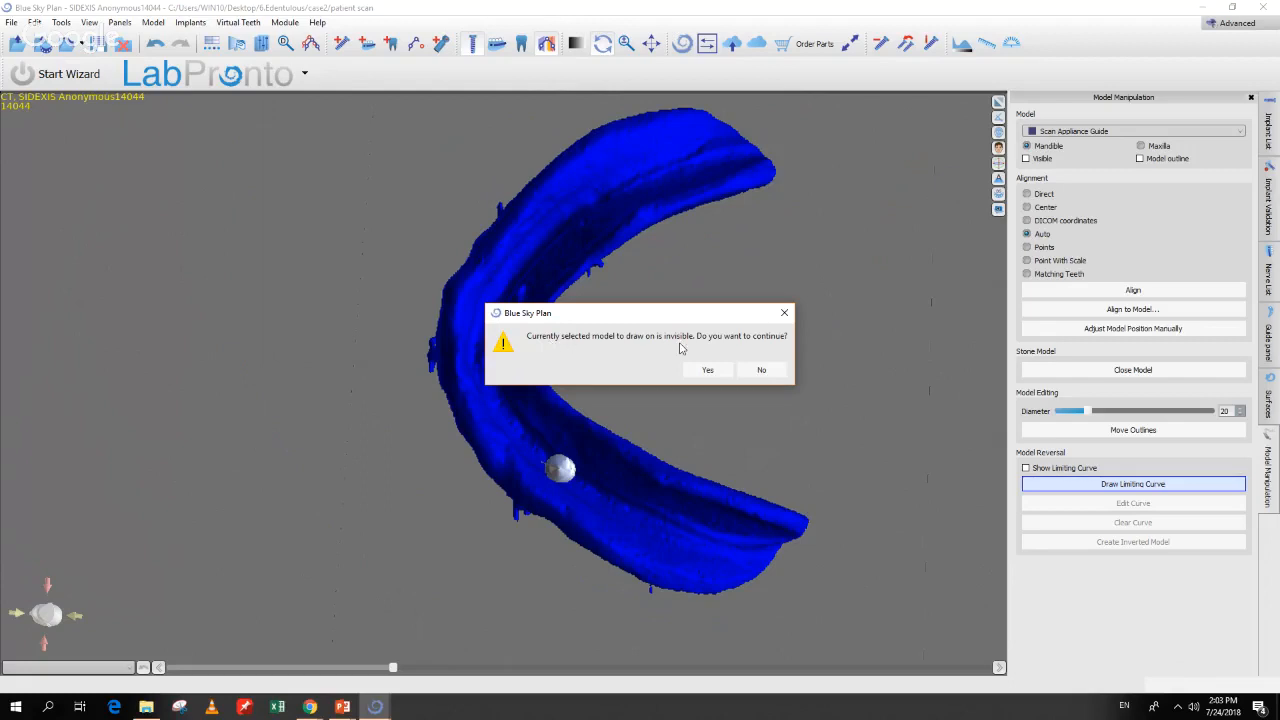
pyautogui.click(761, 371)
pyautogui.click(1078, 132)
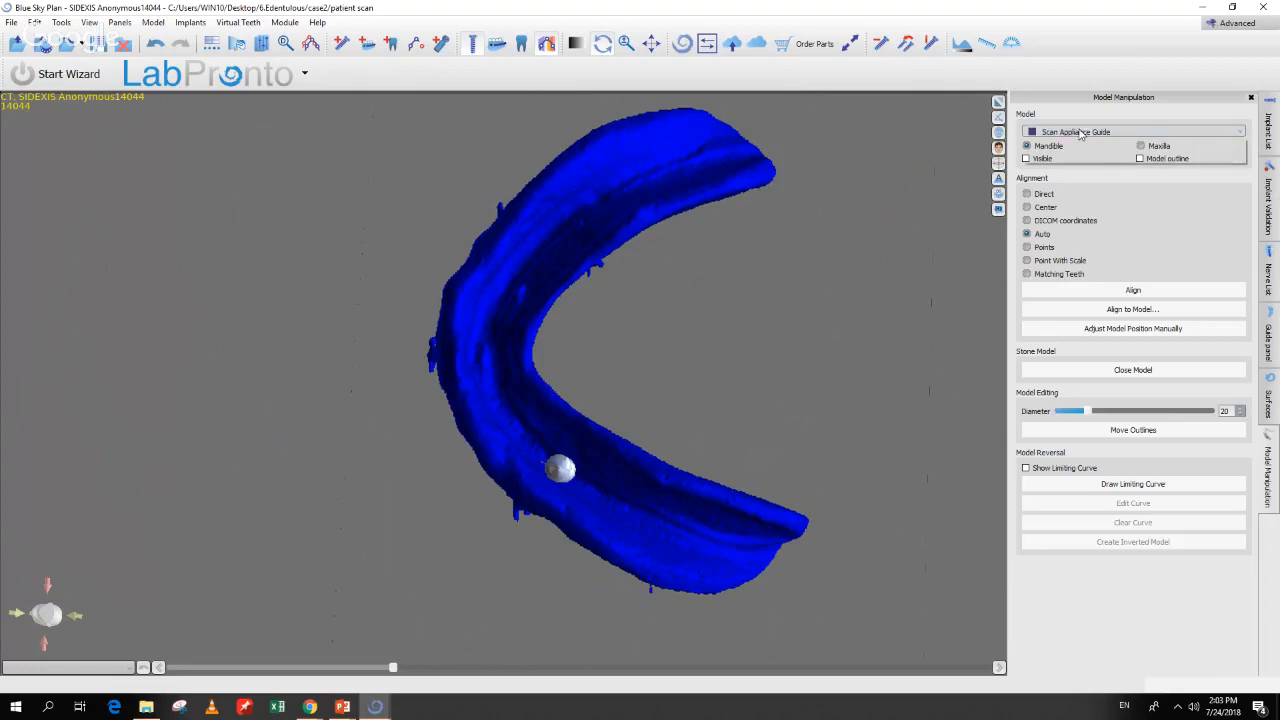
pyautogui.click(1070, 141)
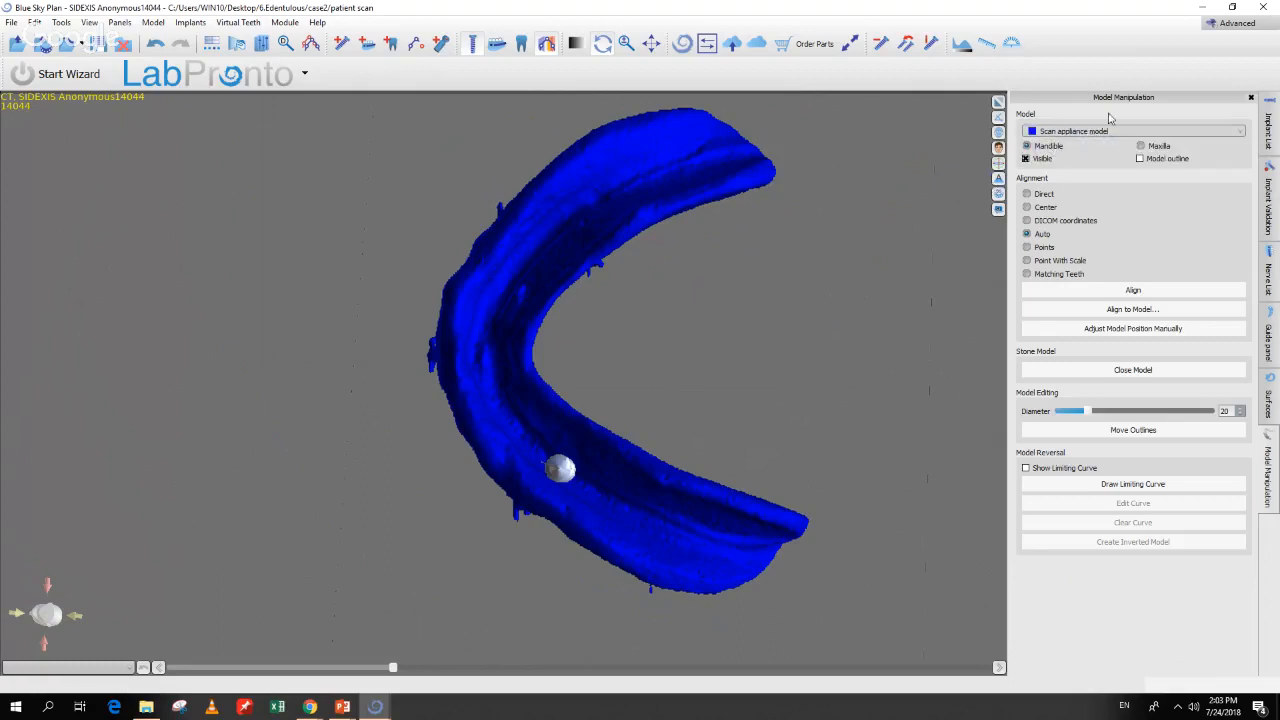
pyautogui.moveTo(818, 290); pyautogui.dragTo(738, 326)
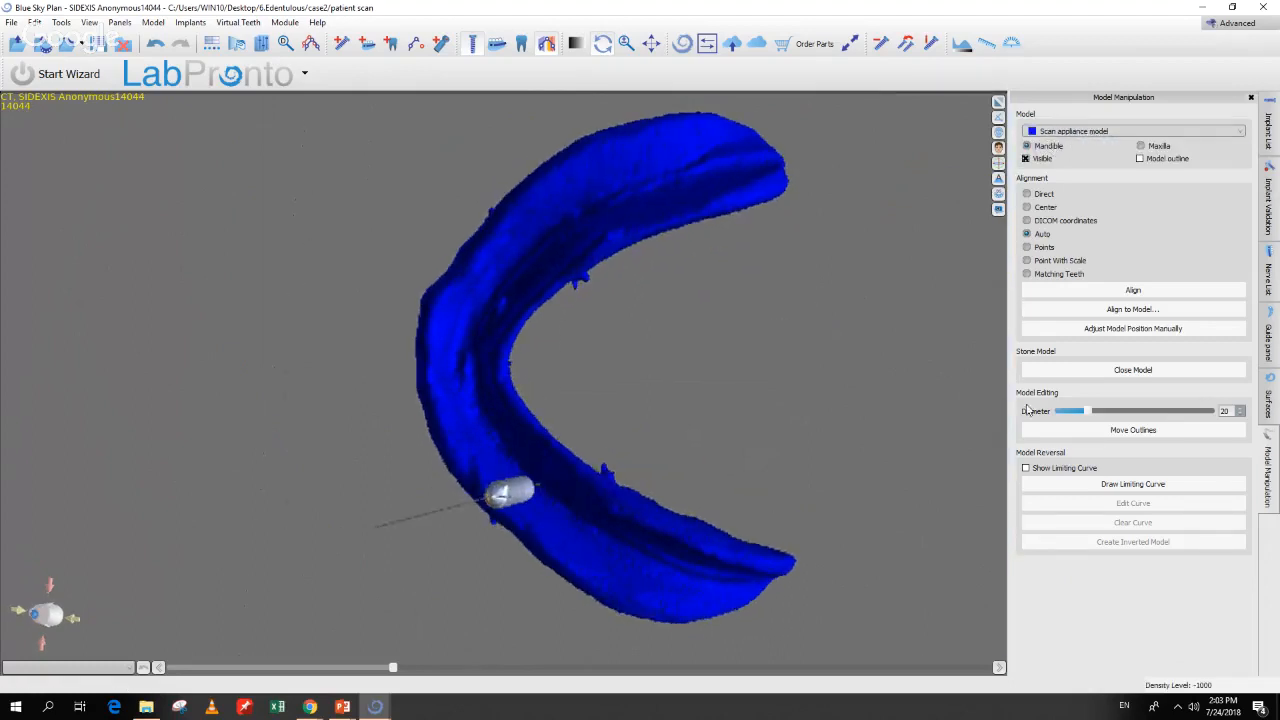
pyautogui.click(1124, 486)
pyautogui.moveTo(580, 397); pyautogui.dragTo(600, 286)
pyautogui.moveTo(520, 253)
pyautogui.mouseDown()
pyautogui.moveTo(469, 331)
pyautogui.moveTo(490, 436)
pyautogui.moveTo(579, 533)
pyautogui.moveTo(660, 576)
pyautogui.moveTo(698, 584)
pyautogui.moveTo(739, 559)
pyautogui.moveTo(765, 527)
pyautogui.moveTo(576, 421)
pyautogui.moveTo(553, 401)
pyautogui.moveTo(540, 348)
pyautogui.moveTo(668, 233)
pyautogui.moveTo(779, 188)
pyautogui.moveTo(698, 132)
pyautogui.moveTo(664, 140)
pyautogui.moveTo(542, 205)
pyautogui.moveTo(512, 240)
pyautogui.moveTo(512, 262)
pyautogui.mouseUp()
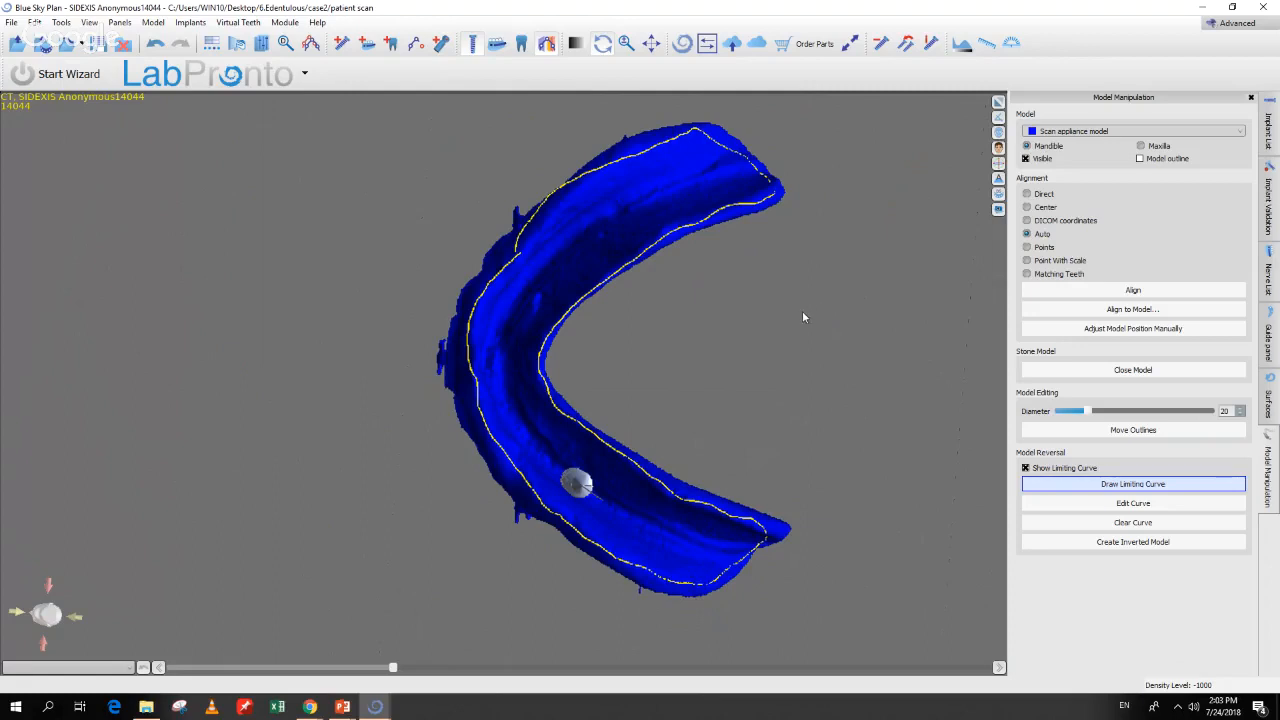
# Step: Adjust the limiting curve's control points, then create an inverted model of the scan appliance
pyautogui.click(1093, 507)
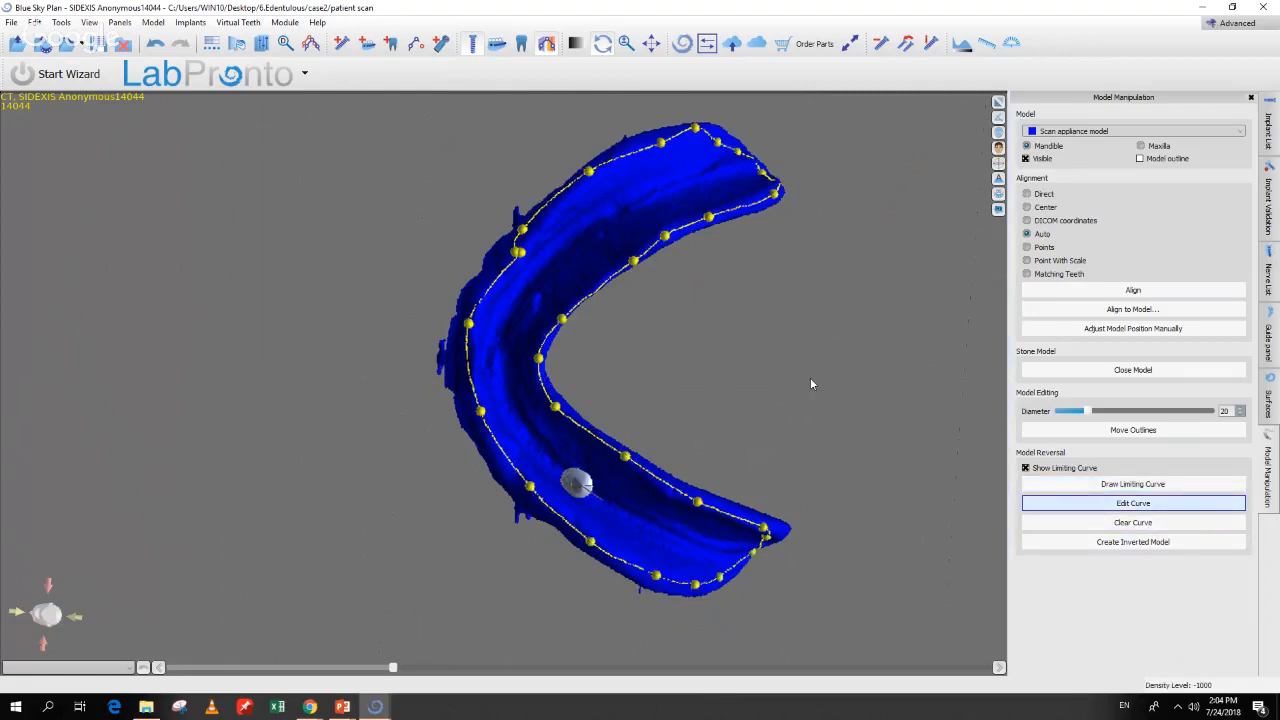
pyautogui.moveTo(810, 379); pyautogui.dragTo(868, 436)
pyautogui.moveTo(565, 272); pyautogui.dragTo(538, 297)
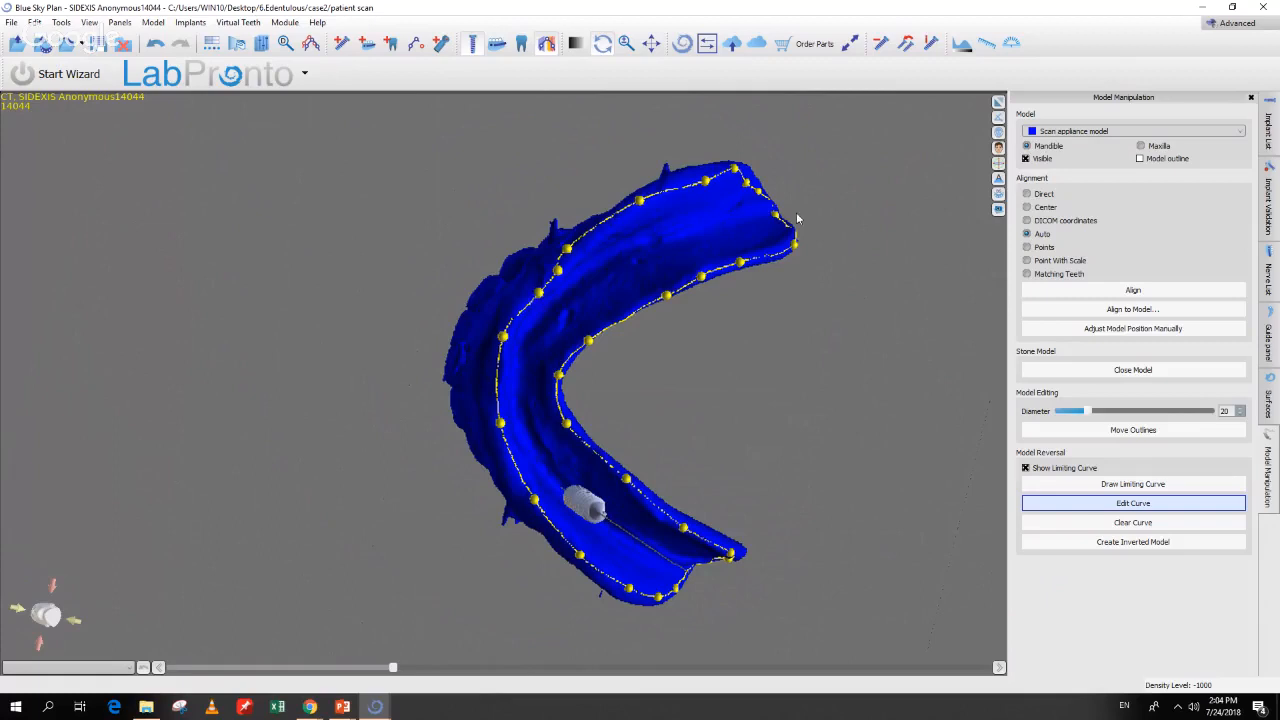
pyautogui.moveTo(820, 225); pyautogui.dragTo(799, 252)
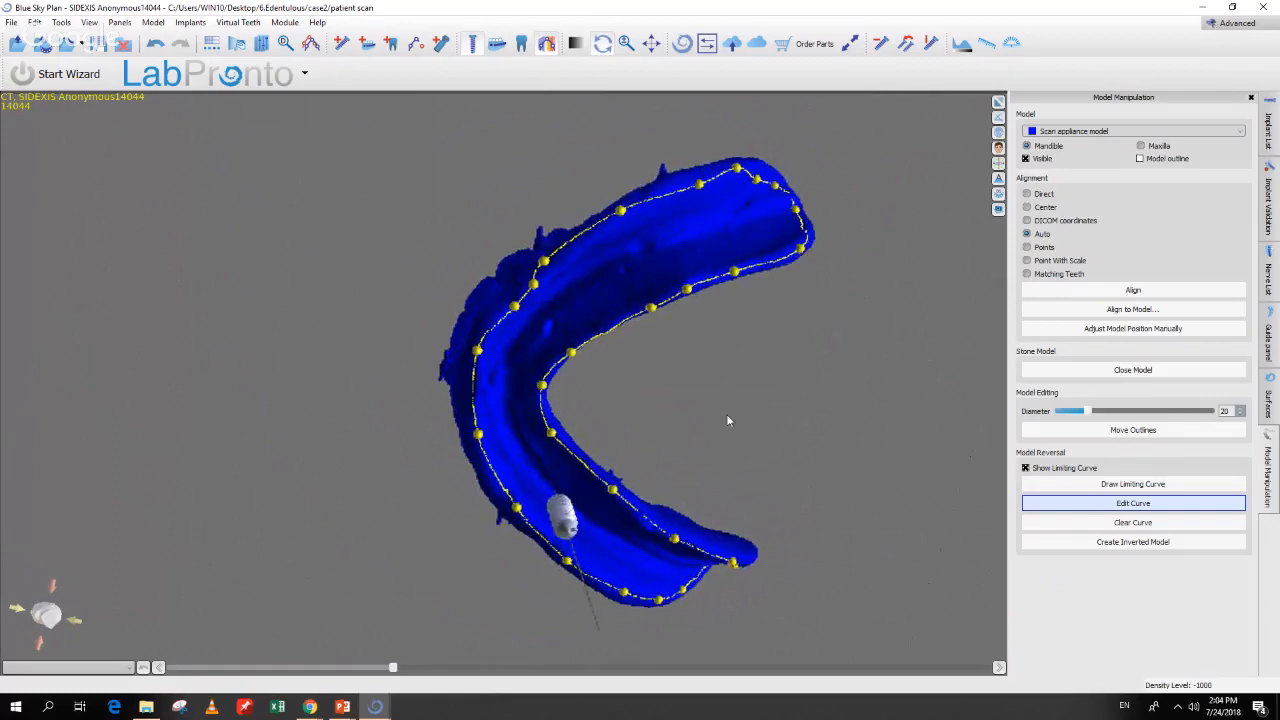
pyautogui.moveTo(727, 415); pyautogui.dragTo(800, 502)
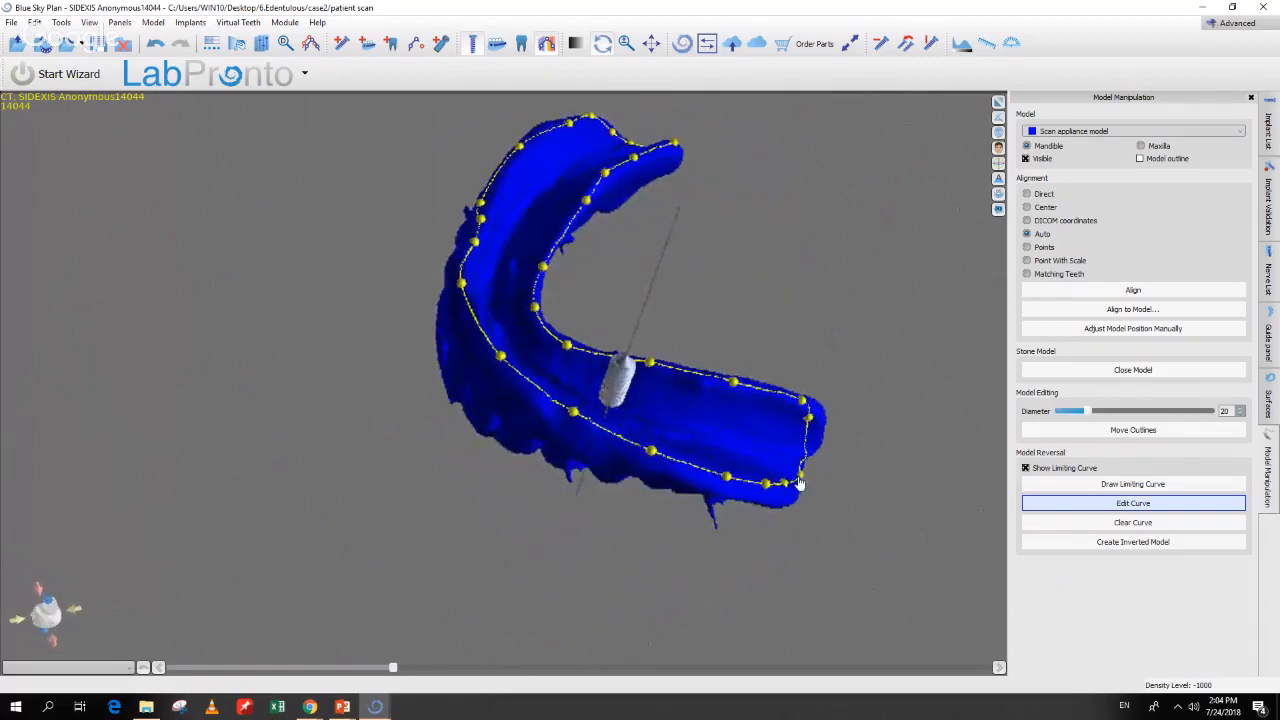
pyautogui.moveTo(612, 600); pyautogui.dragTo(502, 550)
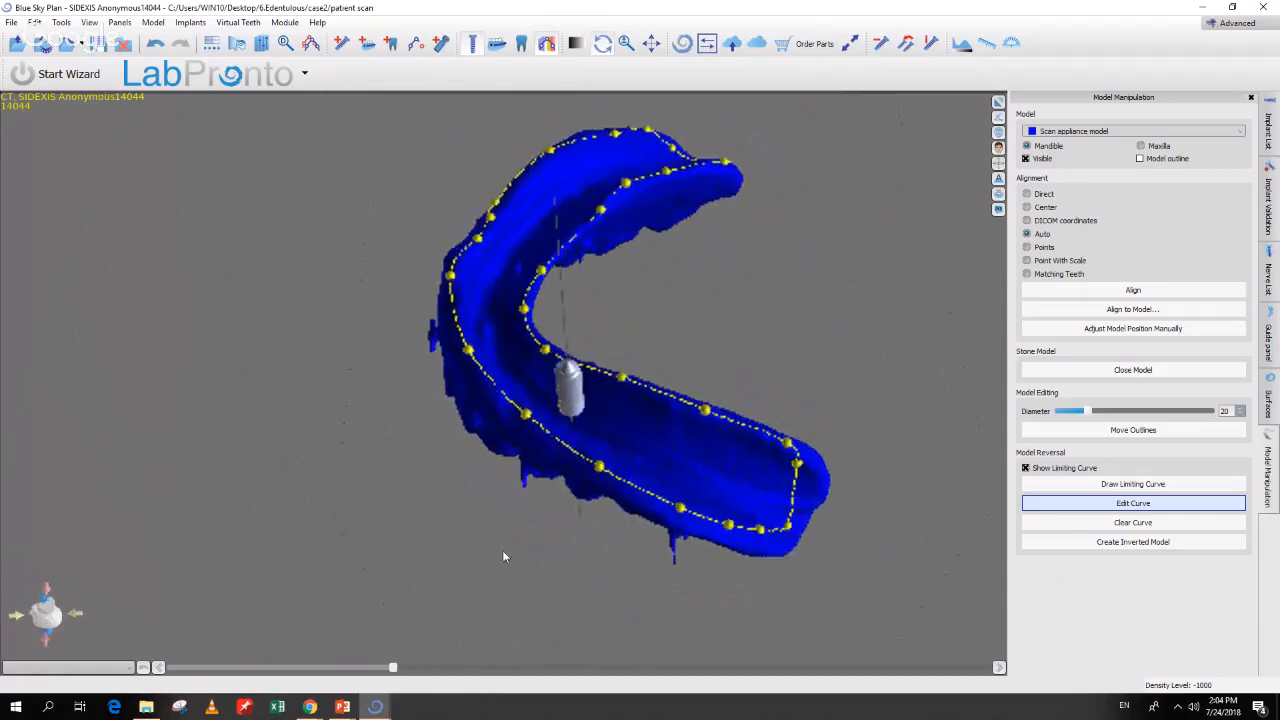
pyautogui.click(1110, 543)
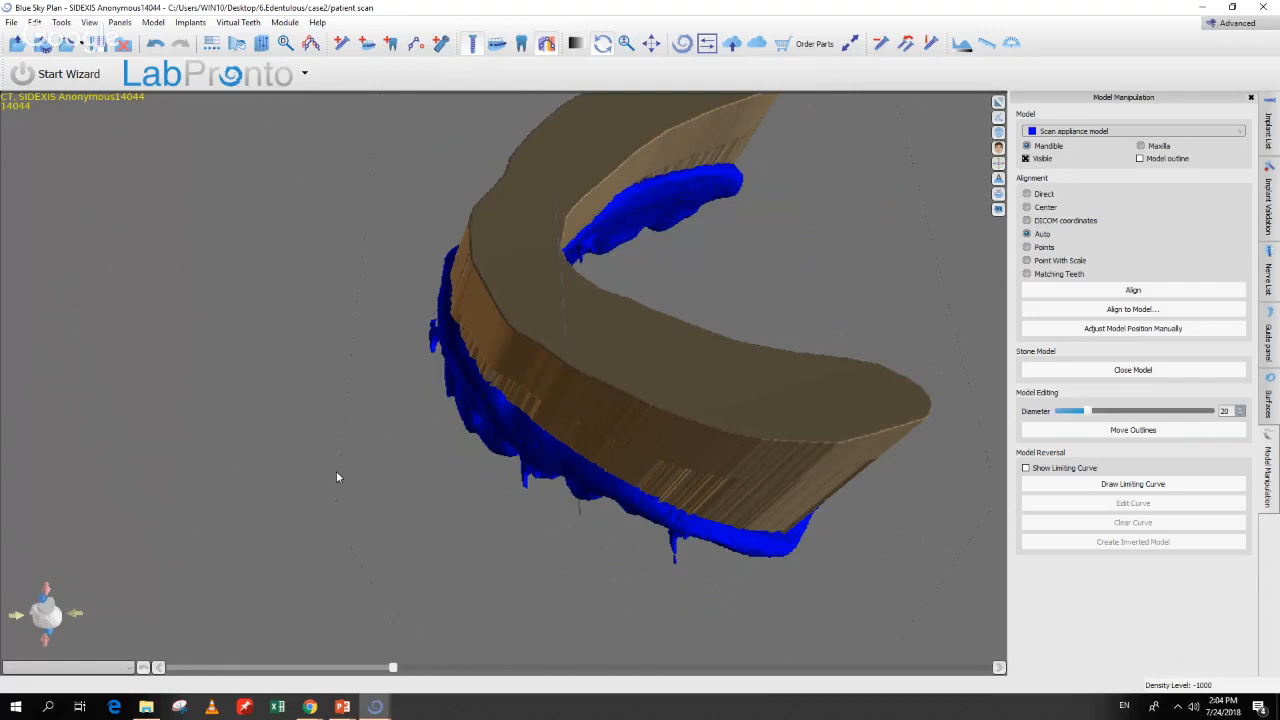
# Step: Hide the Scan Appliance Model in Surfaces and orbit around the tan inverted mesh
pyautogui.click(1267, 405)
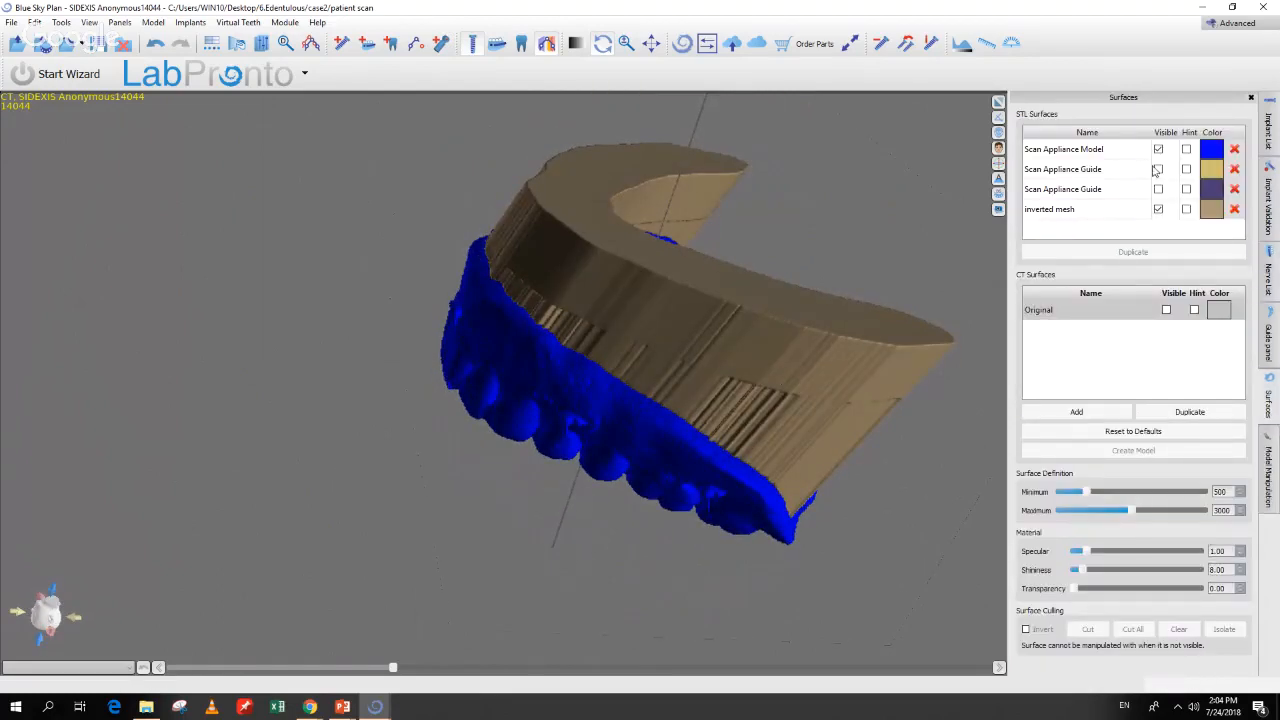
pyautogui.click(1158, 149)
pyautogui.moveTo(532, 375); pyautogui.dragTo(434, 543)
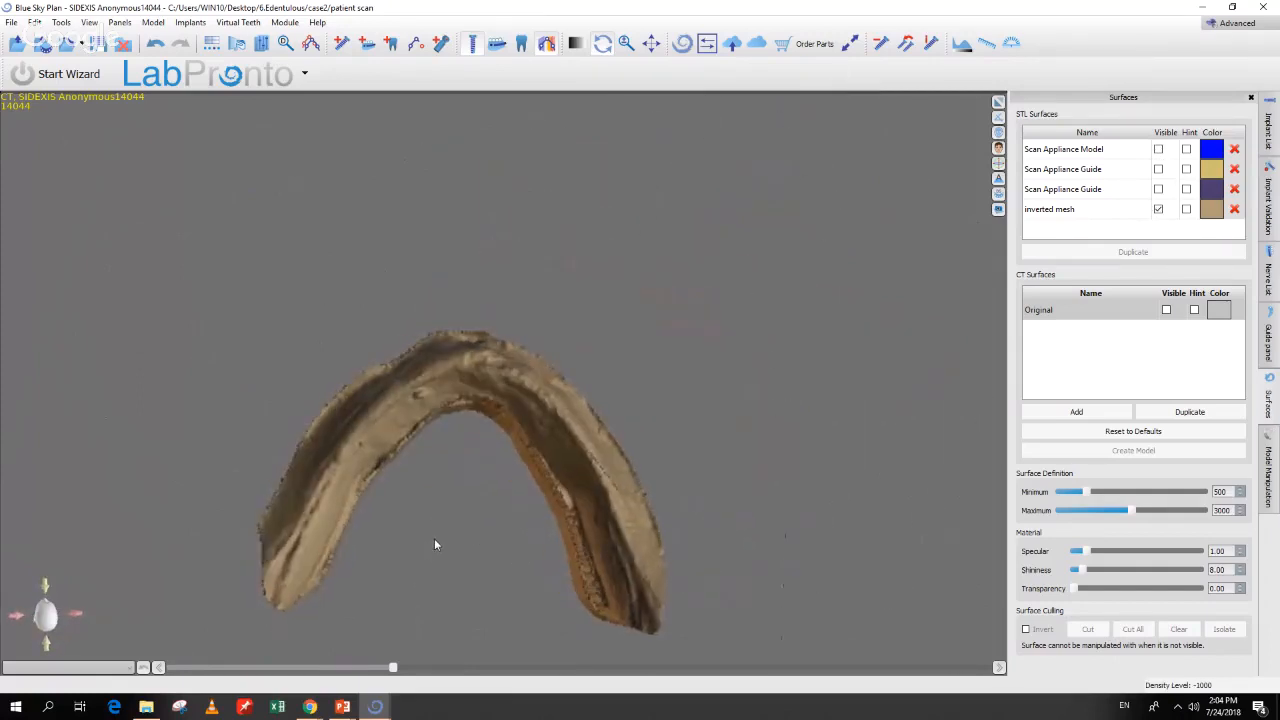
pyautogui.scroll(3, 440, 510)
pyautogui.moveTo(441, 491); pyautogui.dragTo(467, 496)
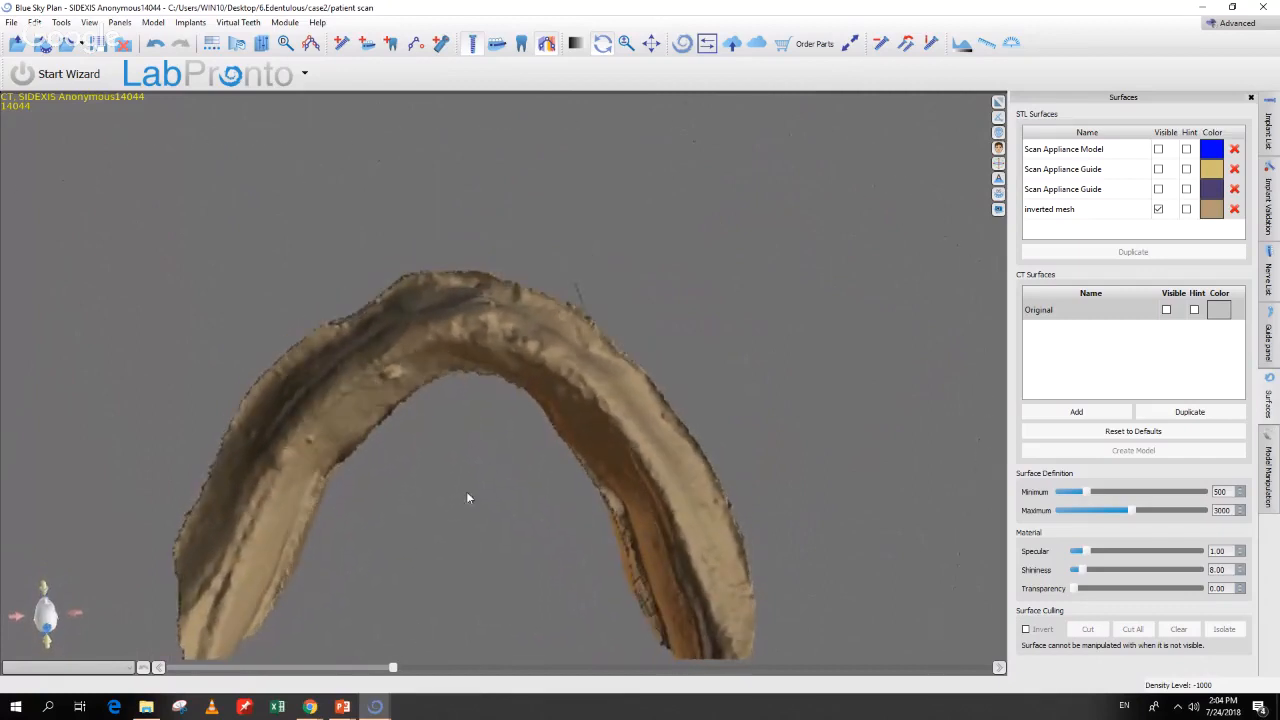
# Step: Show the Original CT bone surface and check the inverted mesh from the Front view
pyautogui.click(1166, 311)
pyautogui.click(1166, 311)
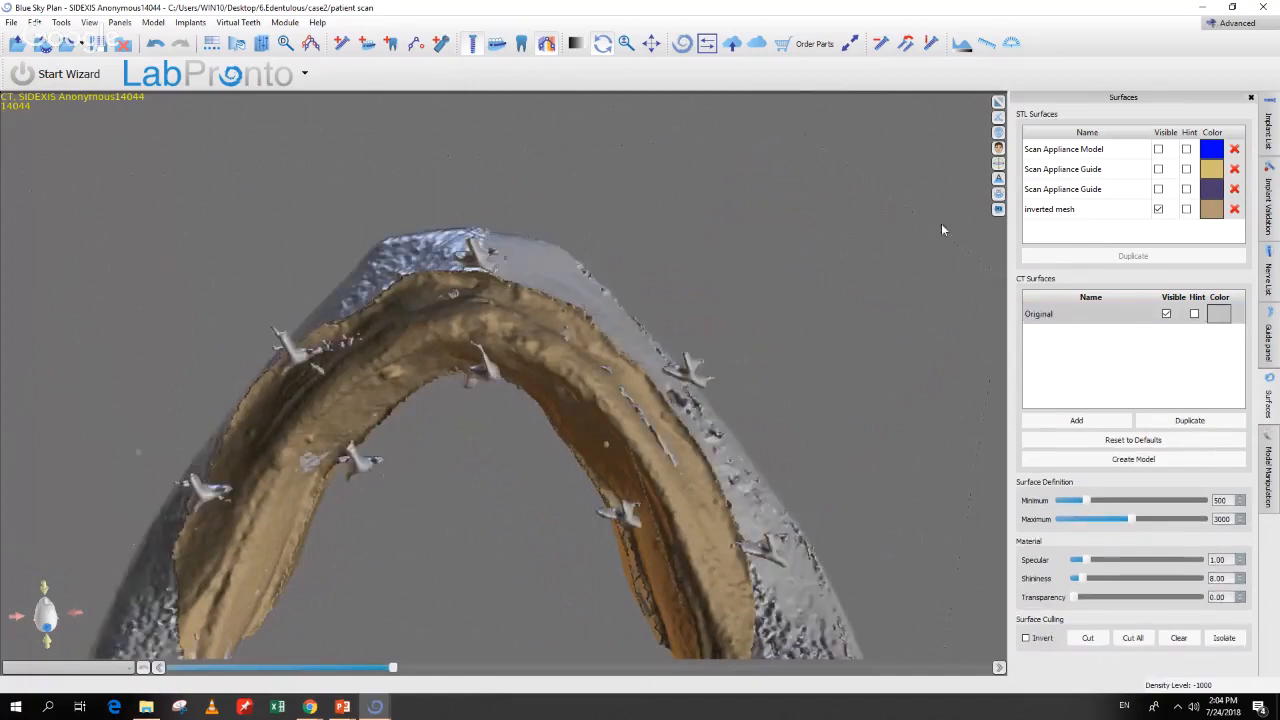
pyautogui.click(999, 118)
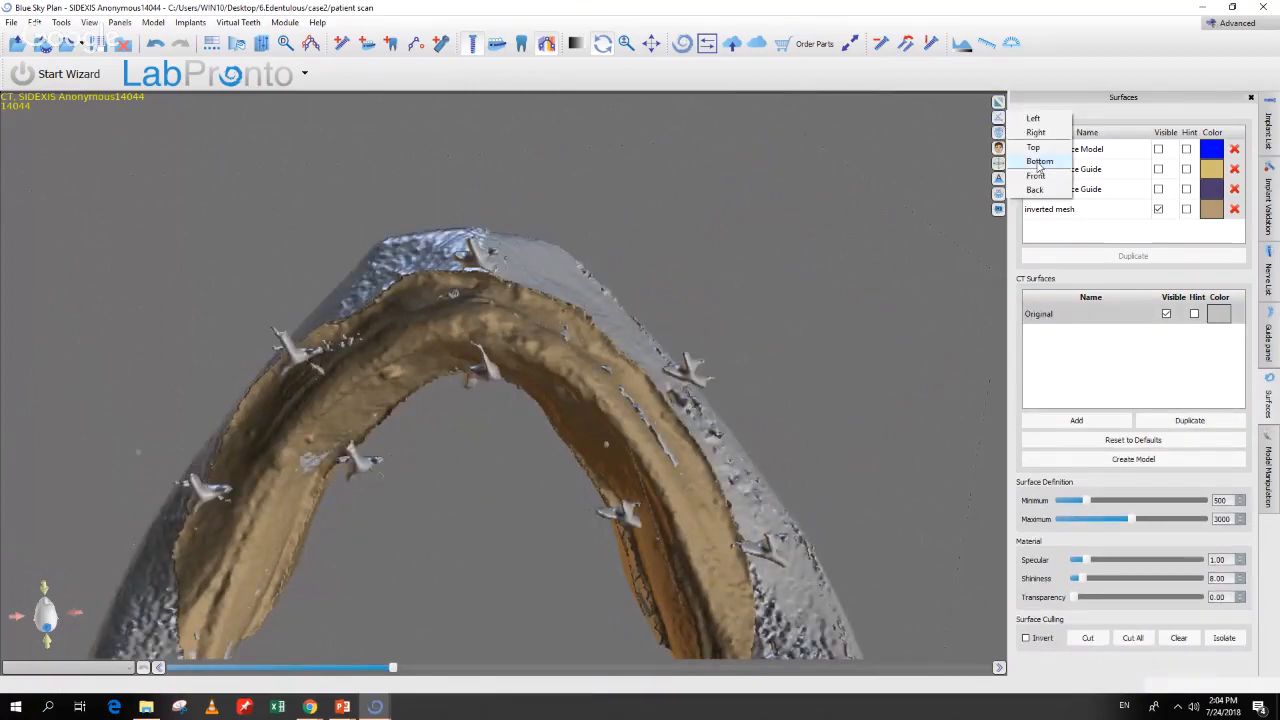
pyautogui.click(1036, 176)
pyautogui.moveTo(427, 553); pyautogui.dragTo(566, 618)
# Step: Hide the CT bone surface and turn on axes, implants and sleeves for all four implants
pyautogui.click(1166, 315)
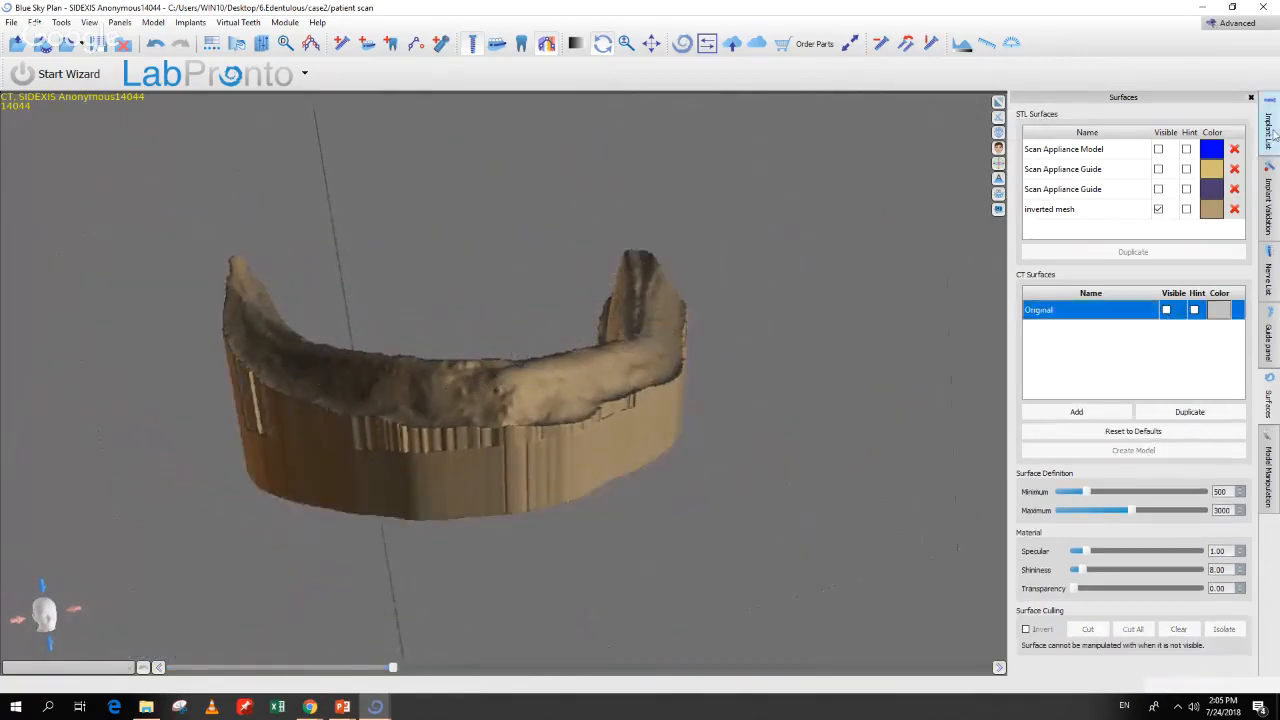
pyautogui.click(1268, 130)
pyautogui.click(1153, 151)
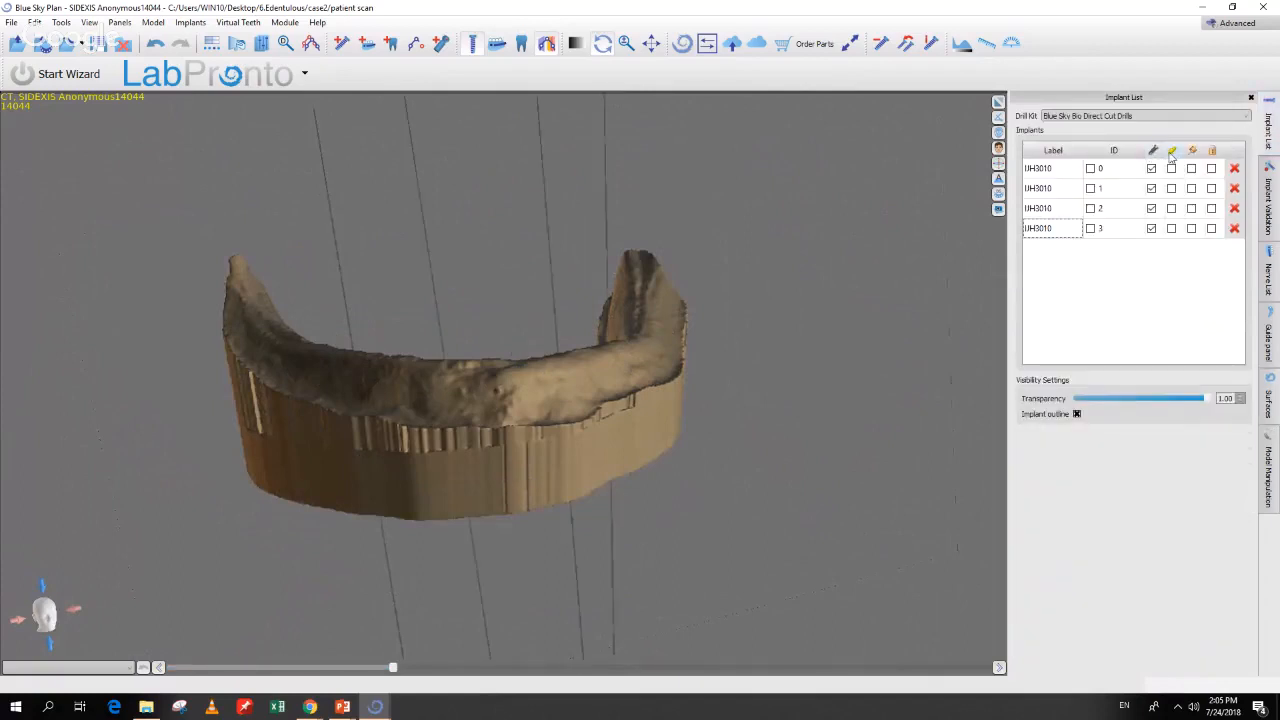
pyautogui.click(1172, 151)
pyautogui.click(1192, 151)
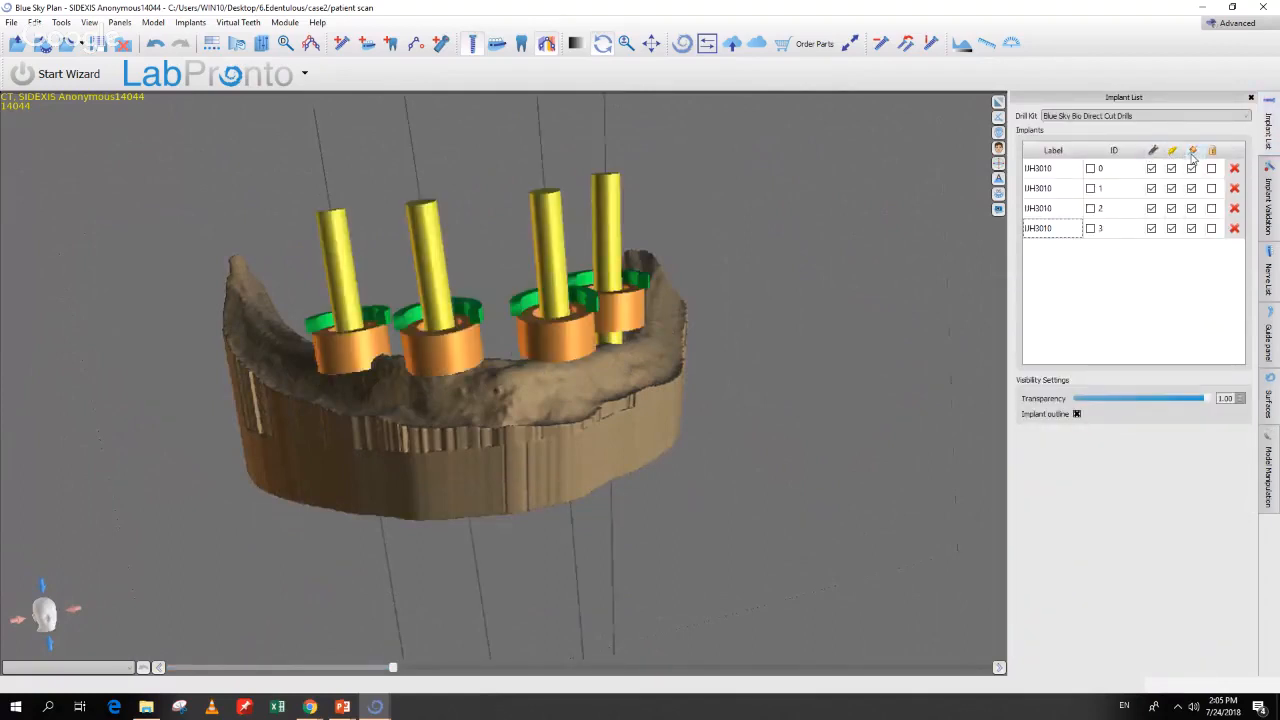
pyautogui.moveTo(791, 396); pyautogui.dragTo(742, 388)
pyautogui.moveTo(479, 150)
pyautogui.mouseDown()
pyautogui.moveTo(532, 569)
pyautogui.moveTo(505, 175)
pyautogui.moveTo(458, 156)
pyautogui.mouseUp()
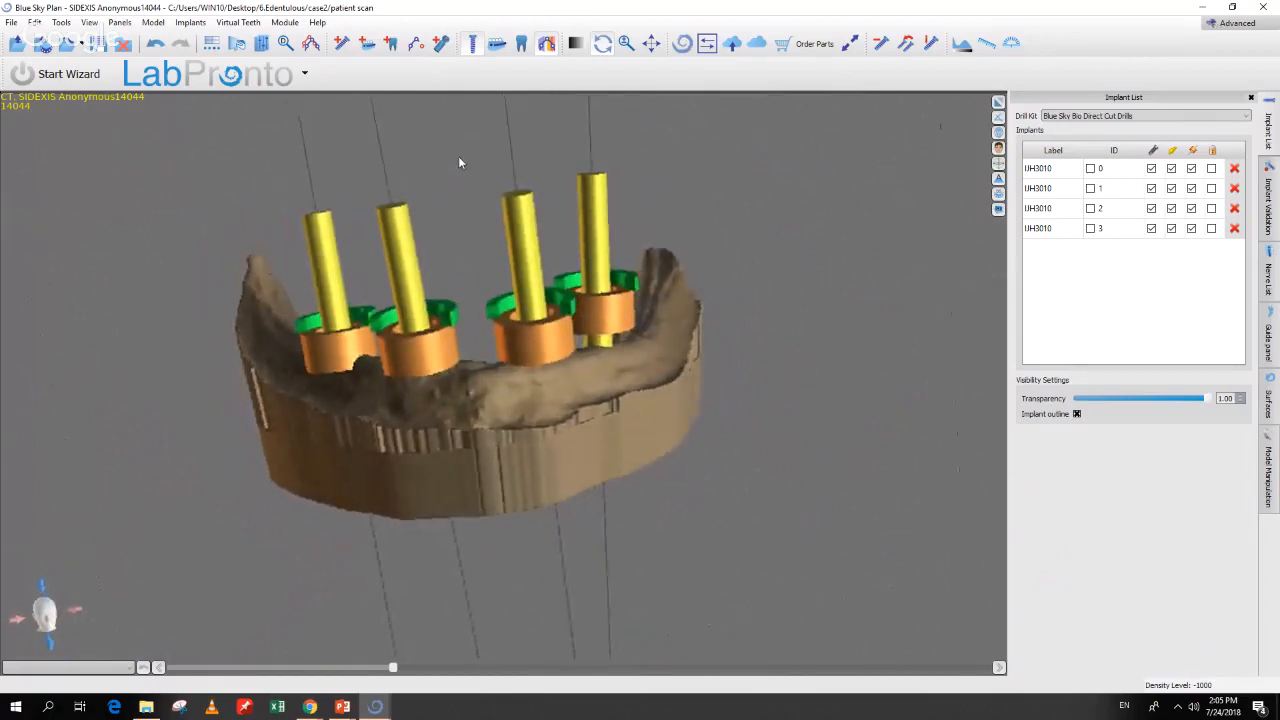
pyautogui.click(11, 22)
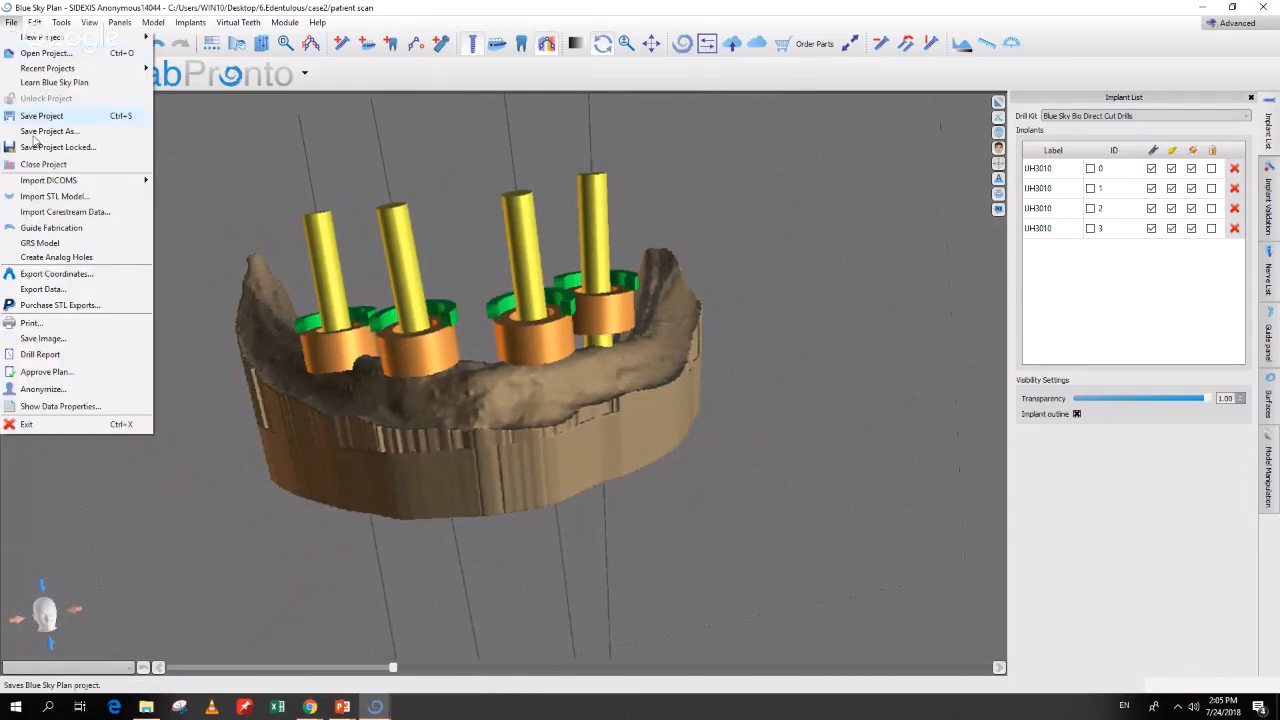
# Step: Create the Analog holes model, then hide the inverted mesh so the green model shows
pyautogui.click(55, 258)
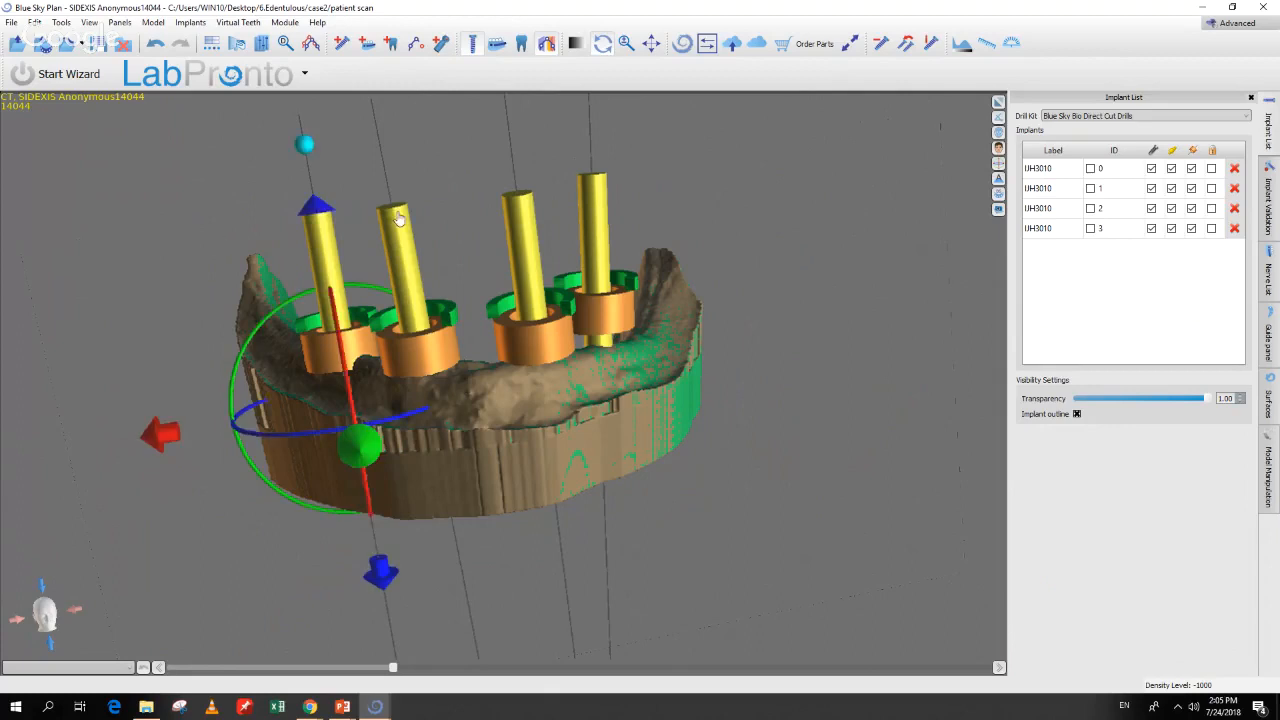
pyautogui.click(1267, 395)
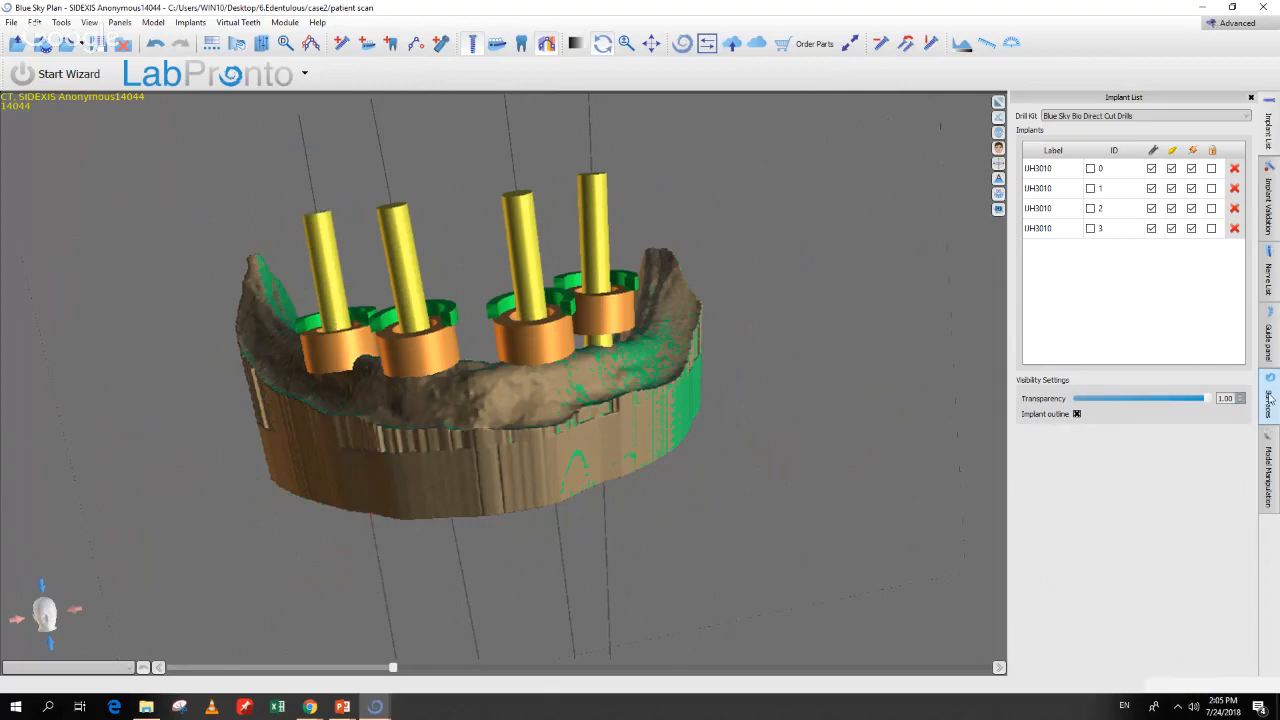
pyautogui.click(1158, 209)
pyautogui.moveTo(682, 648); pyautogui.dragTo(496, 612)
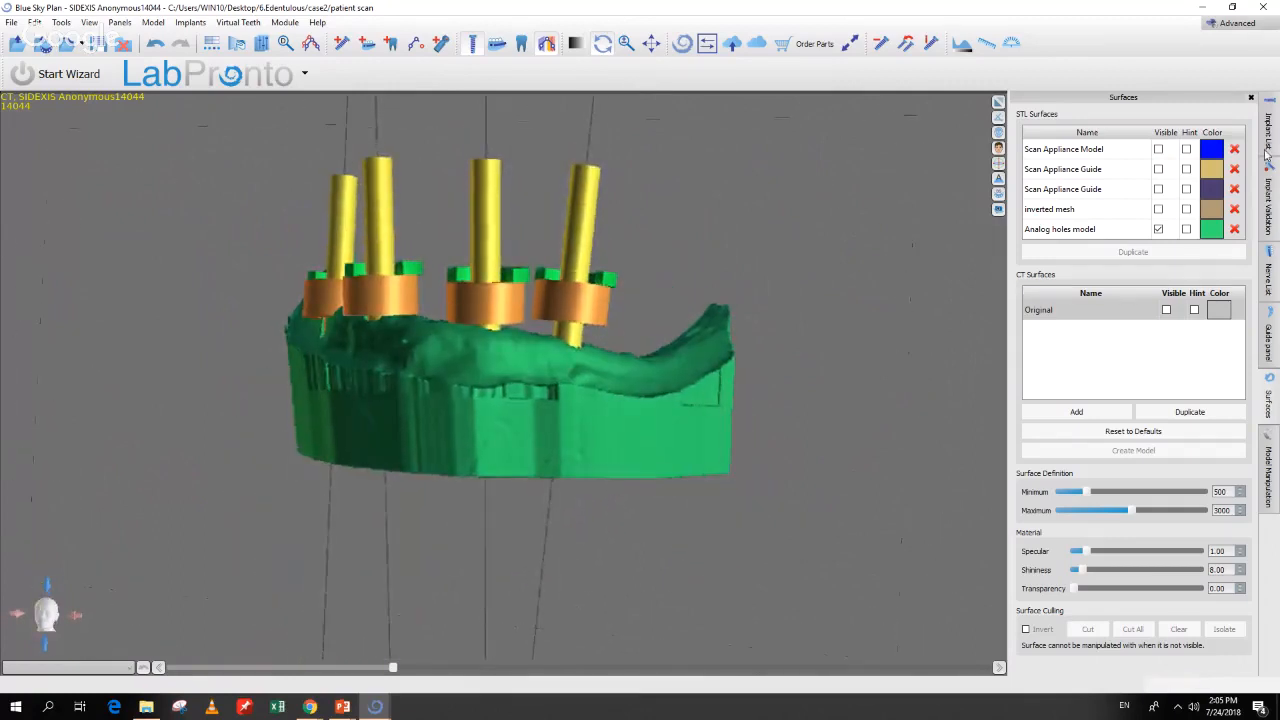
# Step: Hide the yellow implants and axis lines, then orbit to inspect the green guide's four holes
pyautogui.click(1270, 130)
pyautogui.click(1174, 150)
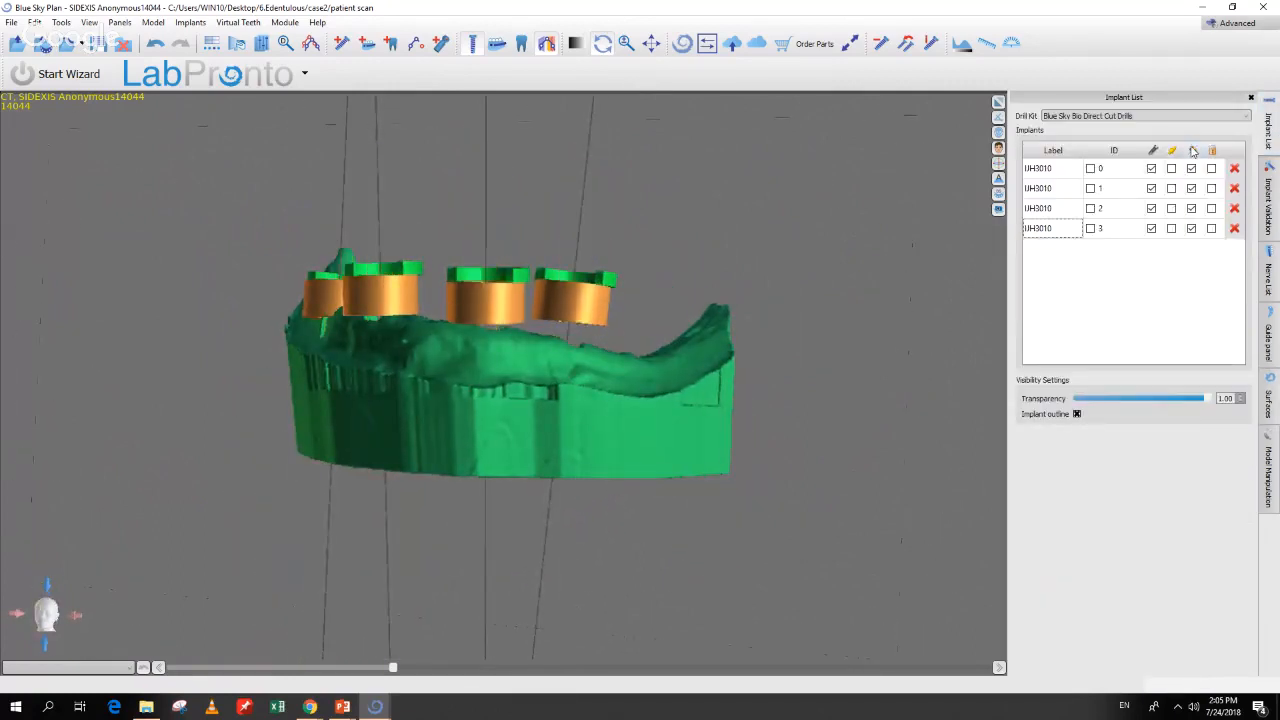
pyautogui.click(1154, 151)
pyautogui.moveTo(390, 606); pyautogui.dragTo(535, 447)
pyautogui.moveTo(545, 606); pyautogui.dragTo(534, 545, button='right')
pyautogui.moveTo(533, 628); pyautogui.dragTo(528, 587)
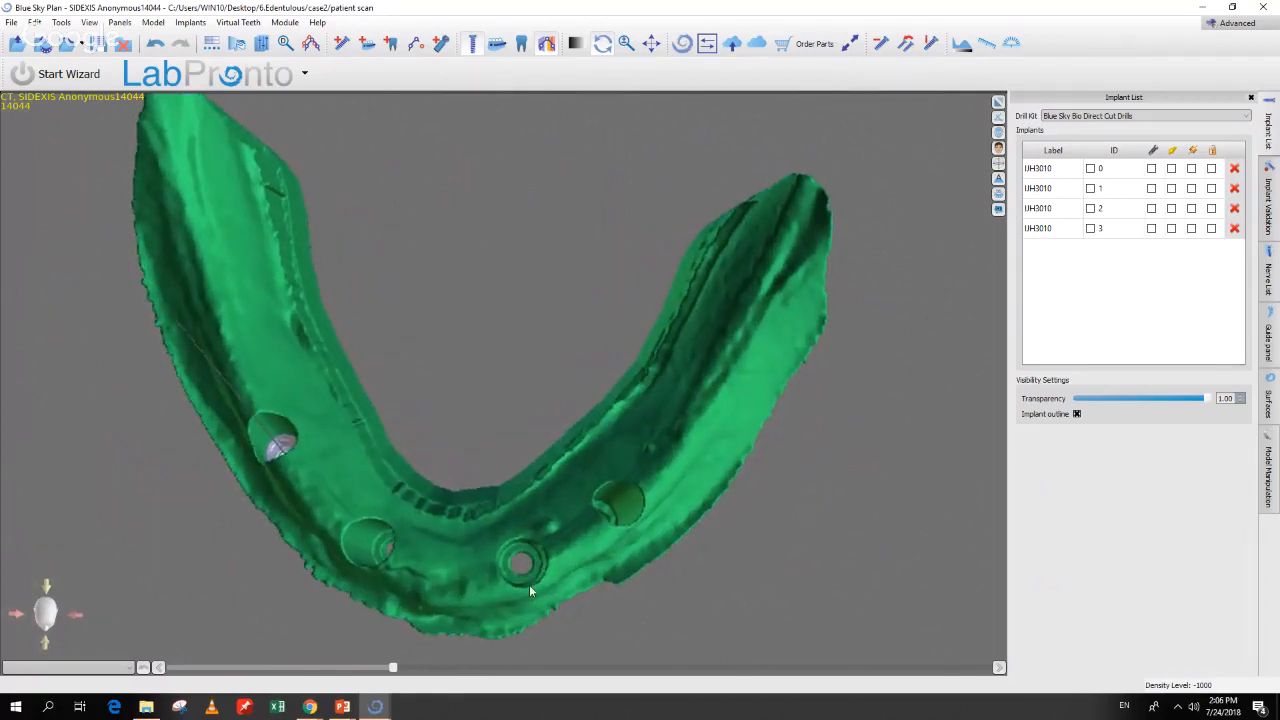
pyautogui.moveTo(393, 630); pyautogui.dragTo(478, 476)
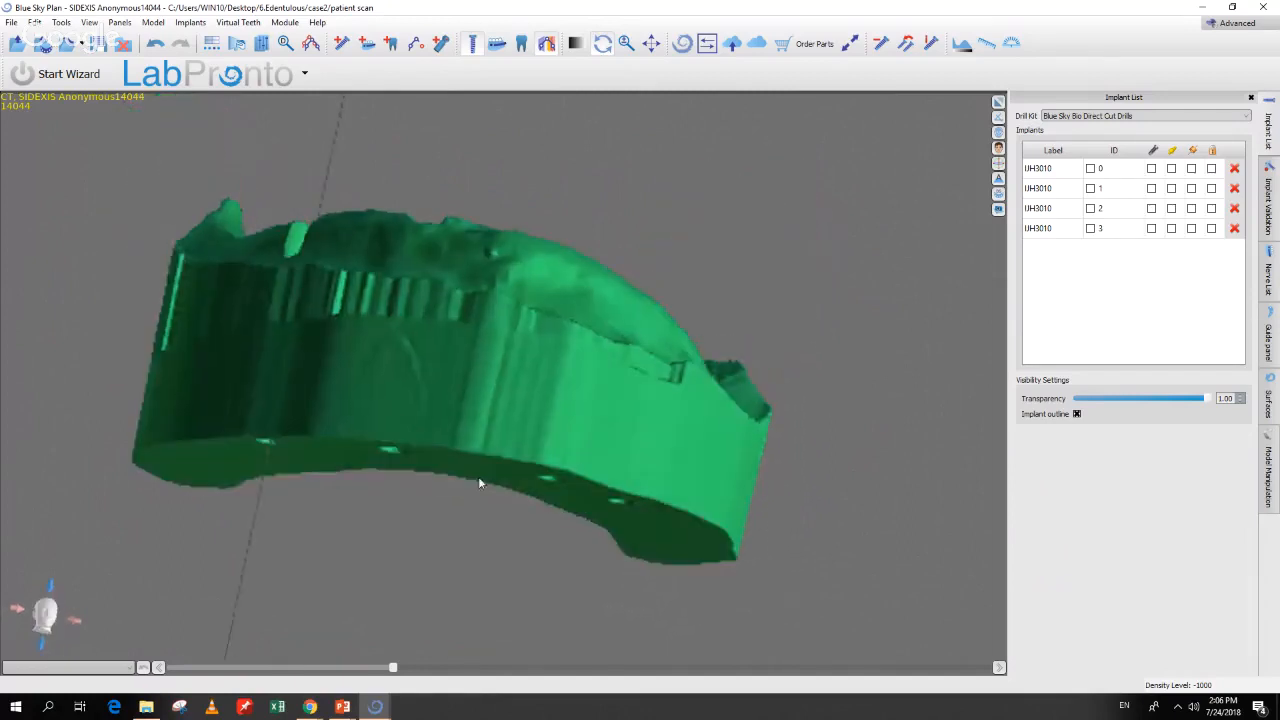
pyautogui.moveTo(446, 569); pyautogui.dragTo(590, 197)
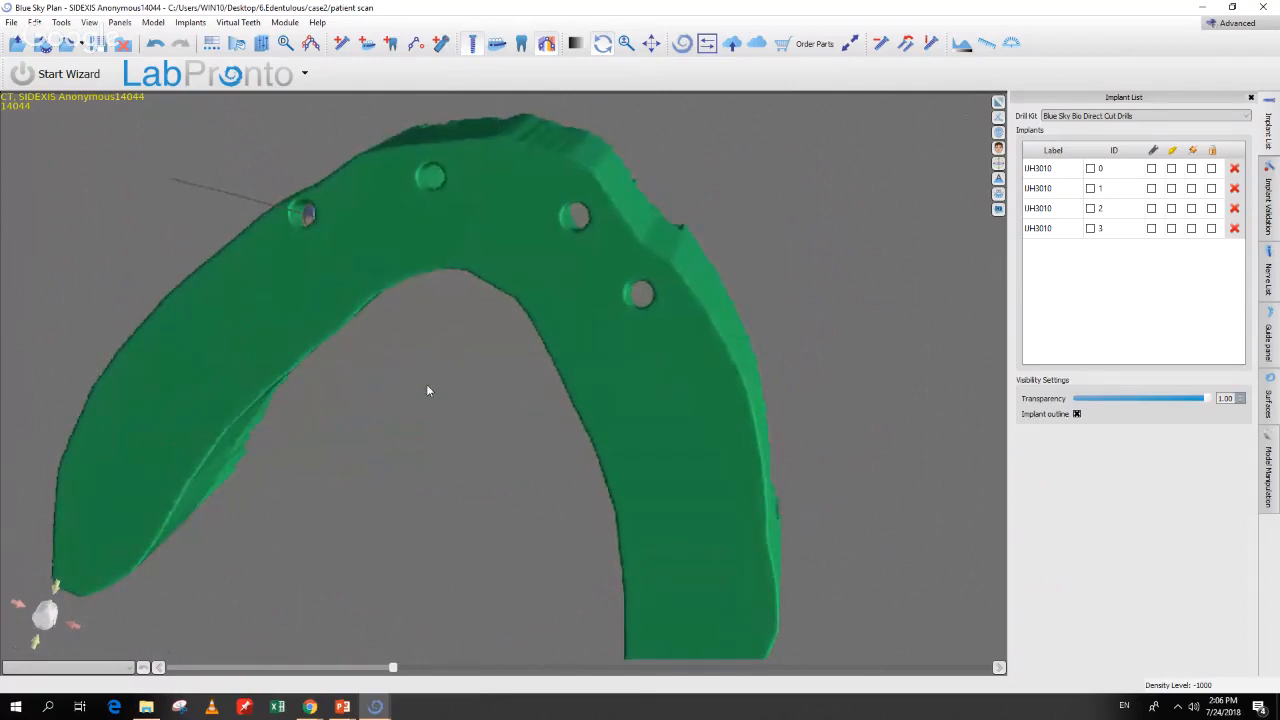
pyautogui.moveTo(426, 390); pyautogui.dragTo(437, 537)
pyautogui.moveTo(491, 126); pyautogui.dragTo(511, 566)
# Step: Hide the Analog holes model, show the inverted mesh, and display all four implants
pyautogui.click(10, 22)
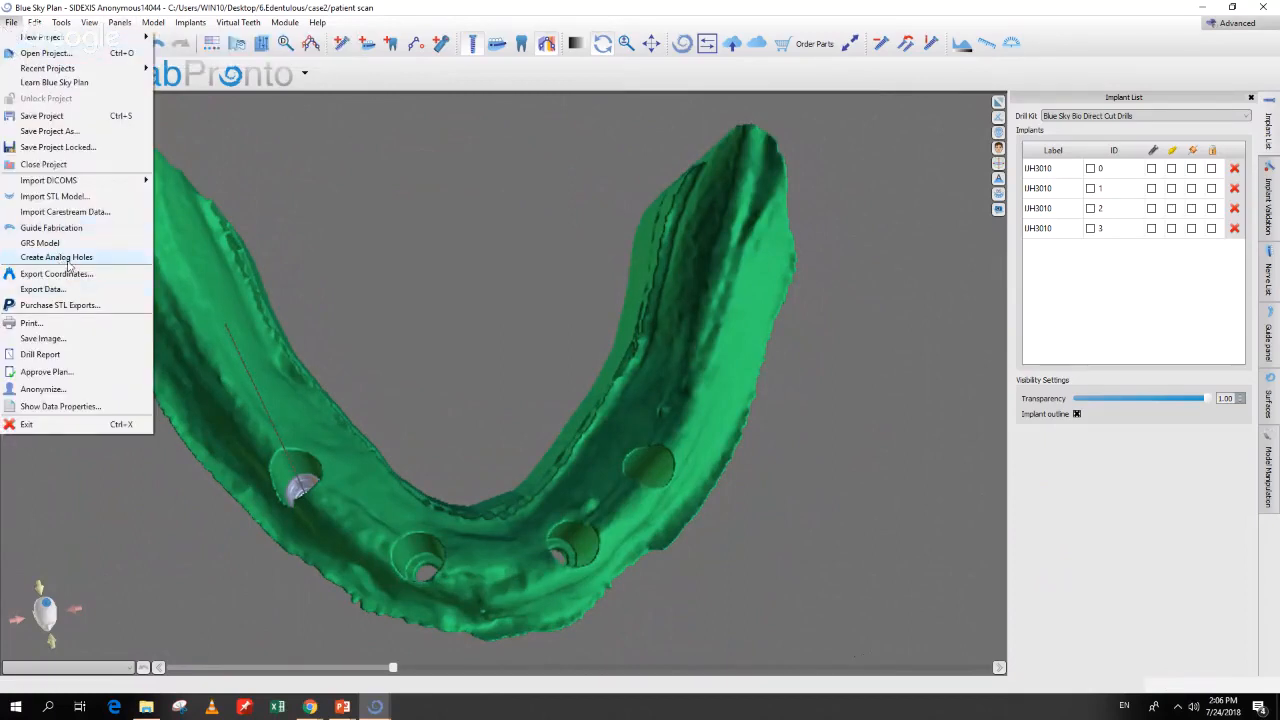
pyautogui.click(772, 442)
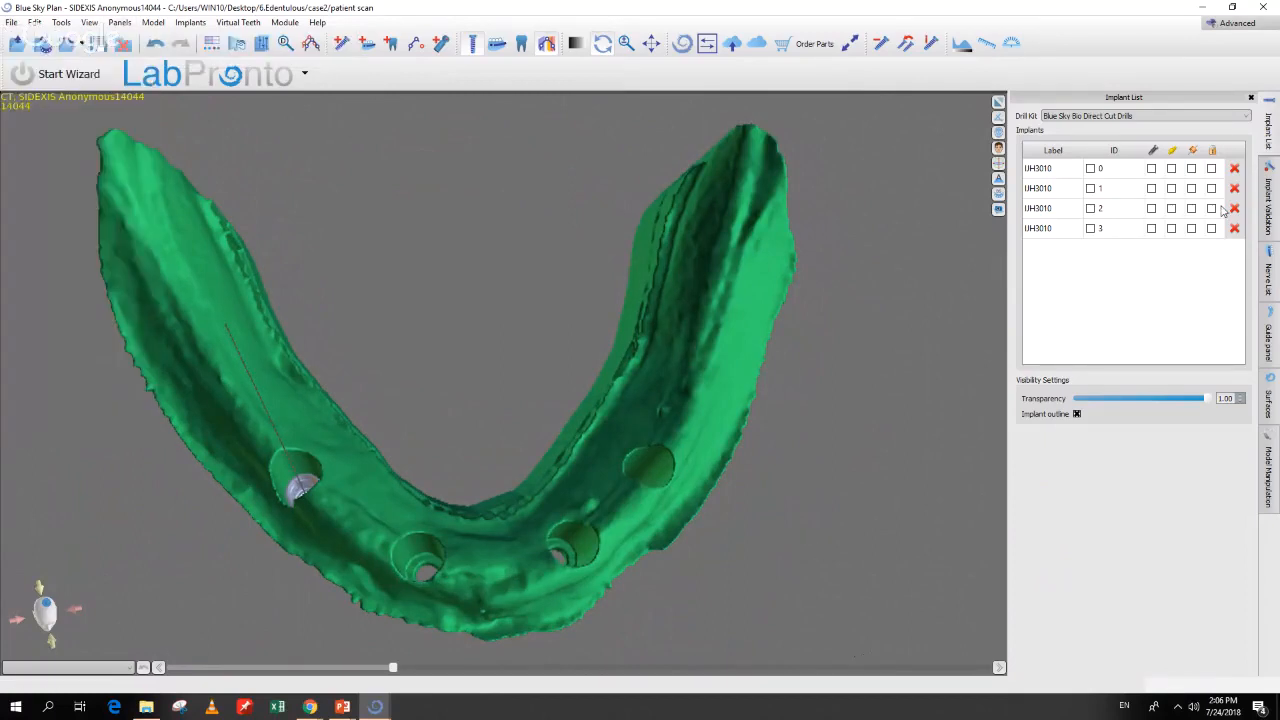
pyautogui.click(1268, 400)
pyautogui.click(1158, 229)
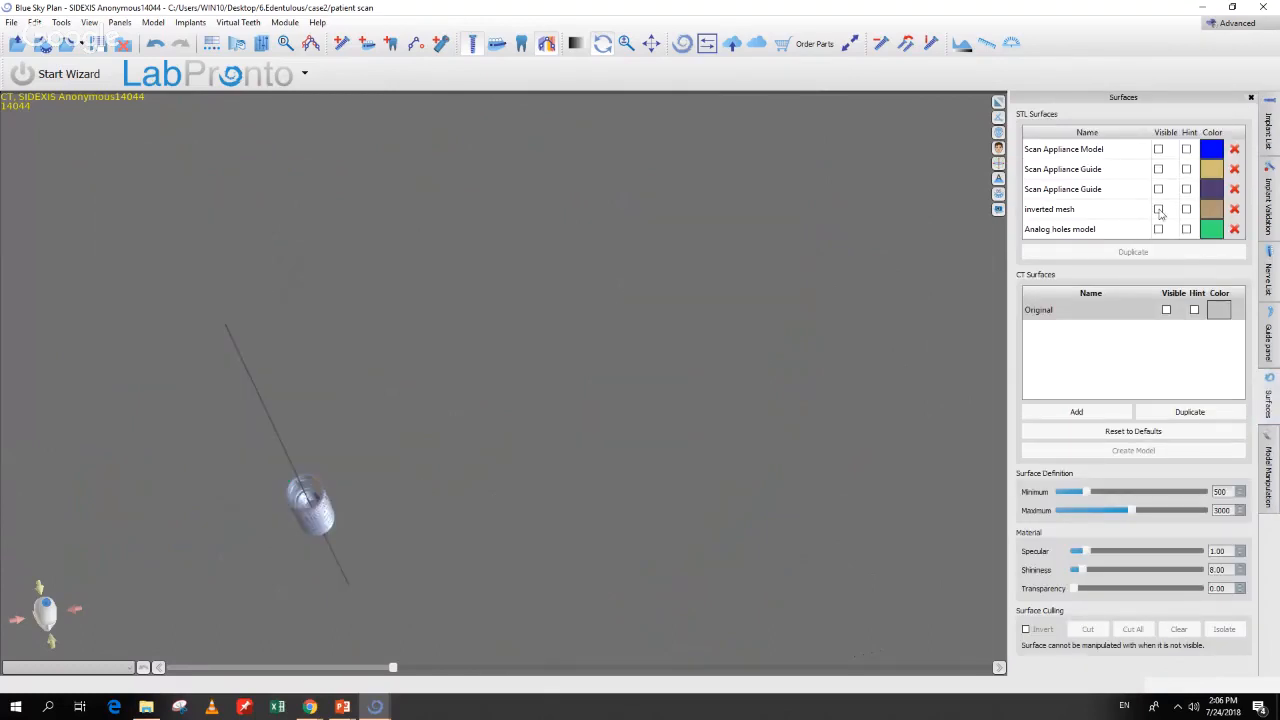
pyautogui.click(1158, 209)
pyautogui.moveTo(436, 531); pyautogui.dragTo(372, 534)
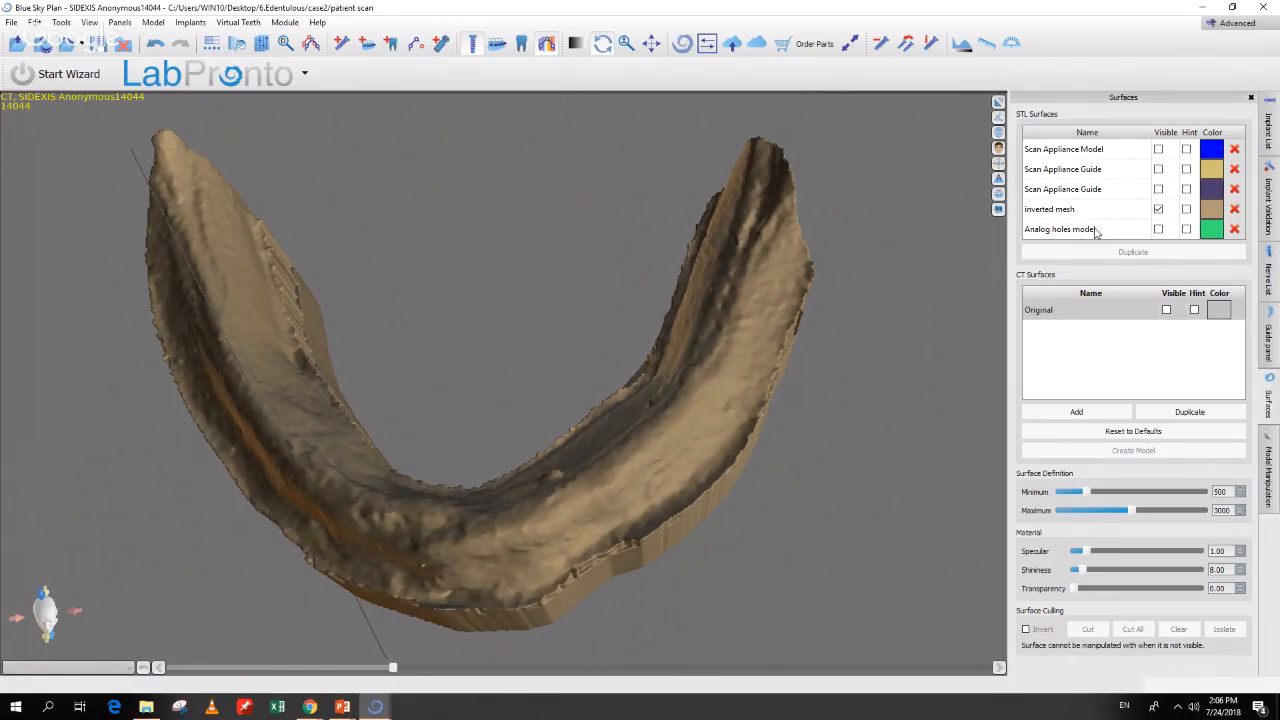
pyautogui.click(1268, 128)
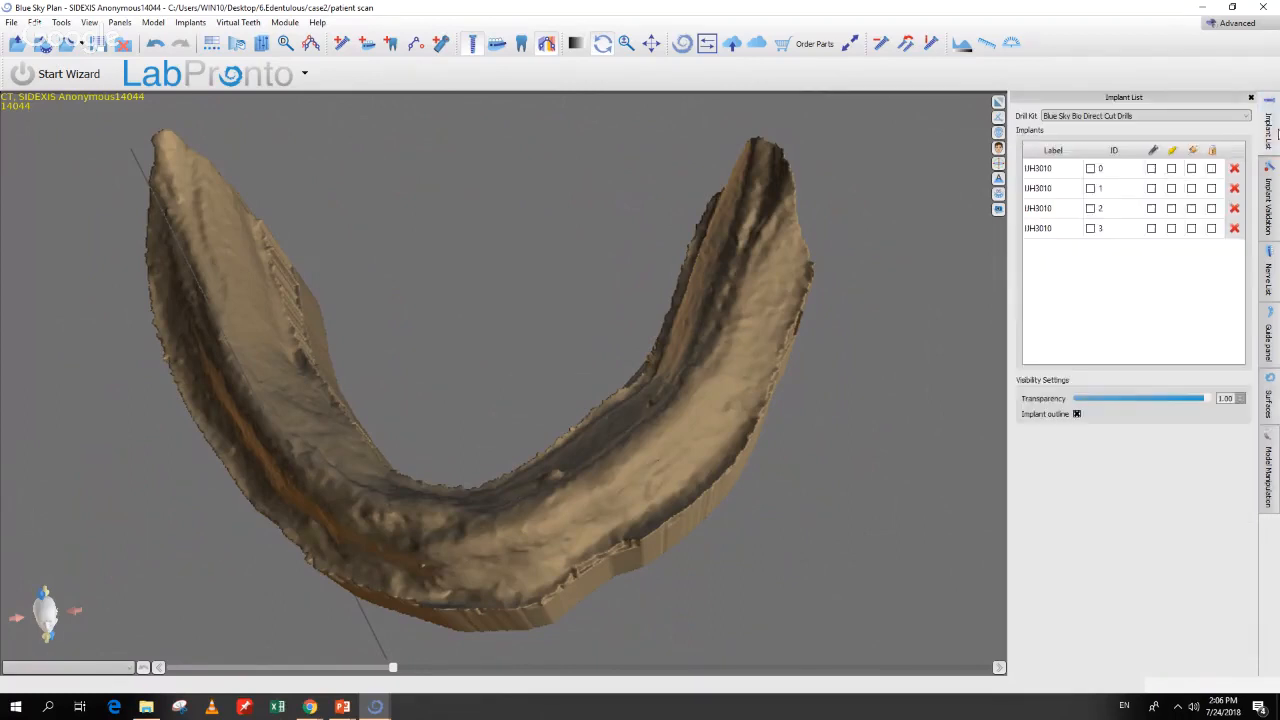
pyautogui.click(1172, 151)
# Step: Turn on guide sleeves for all four implants and orbit the jaw to view them
pyautogui.click(1192, 151)
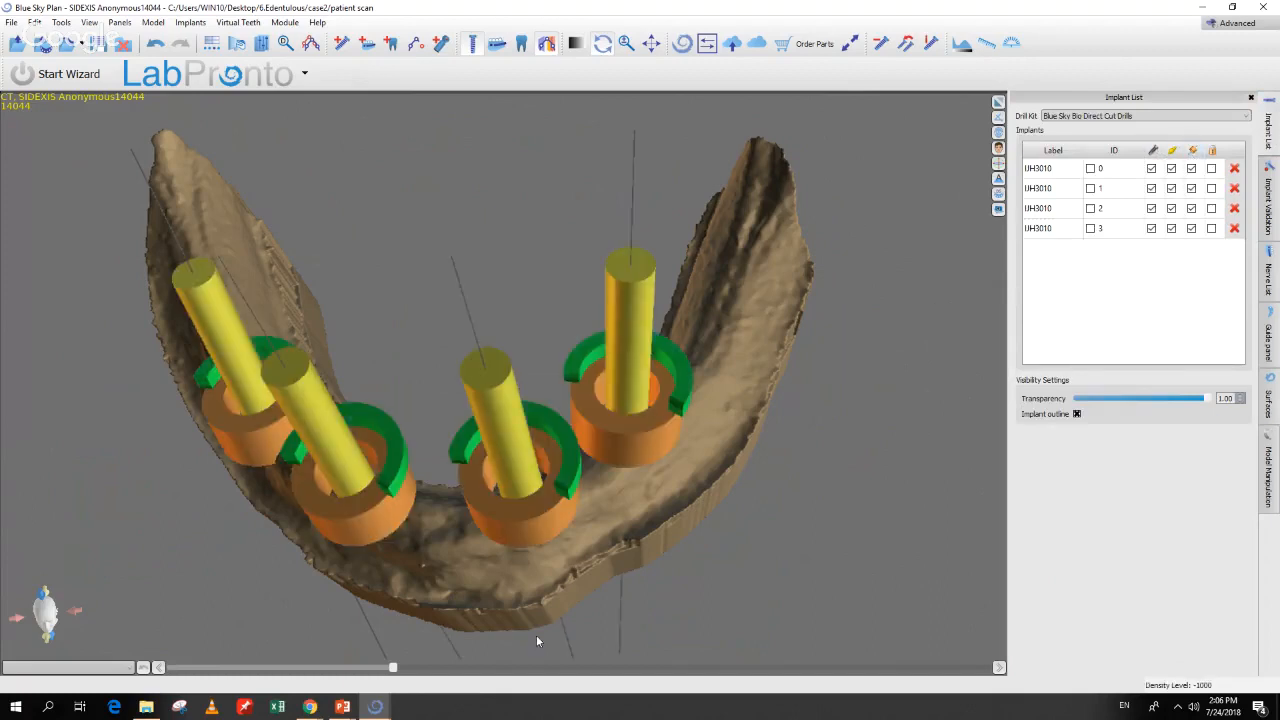
pyautogui.moveTo(503, 656); pyautogui.dragTo(617, 514)
pyautogui.click(617, 514)
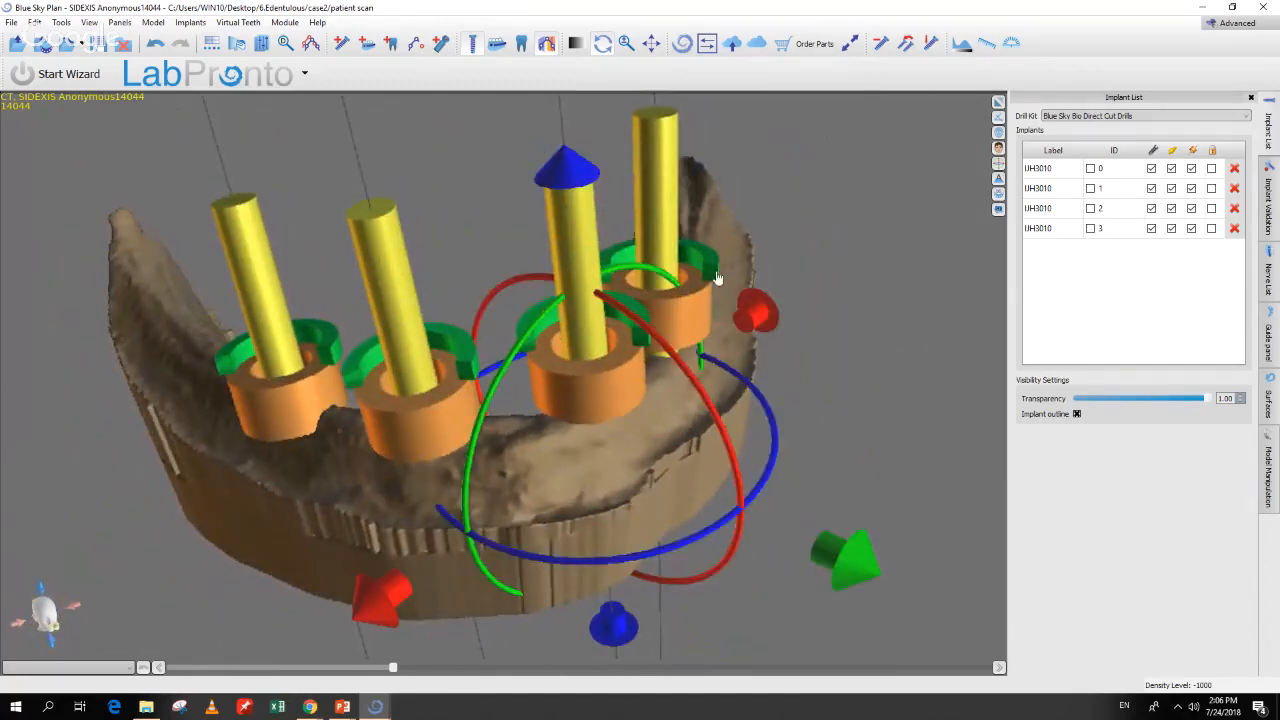
pyautogui.moveTo(902, 406); pyautogui.dragTo(880, 470)
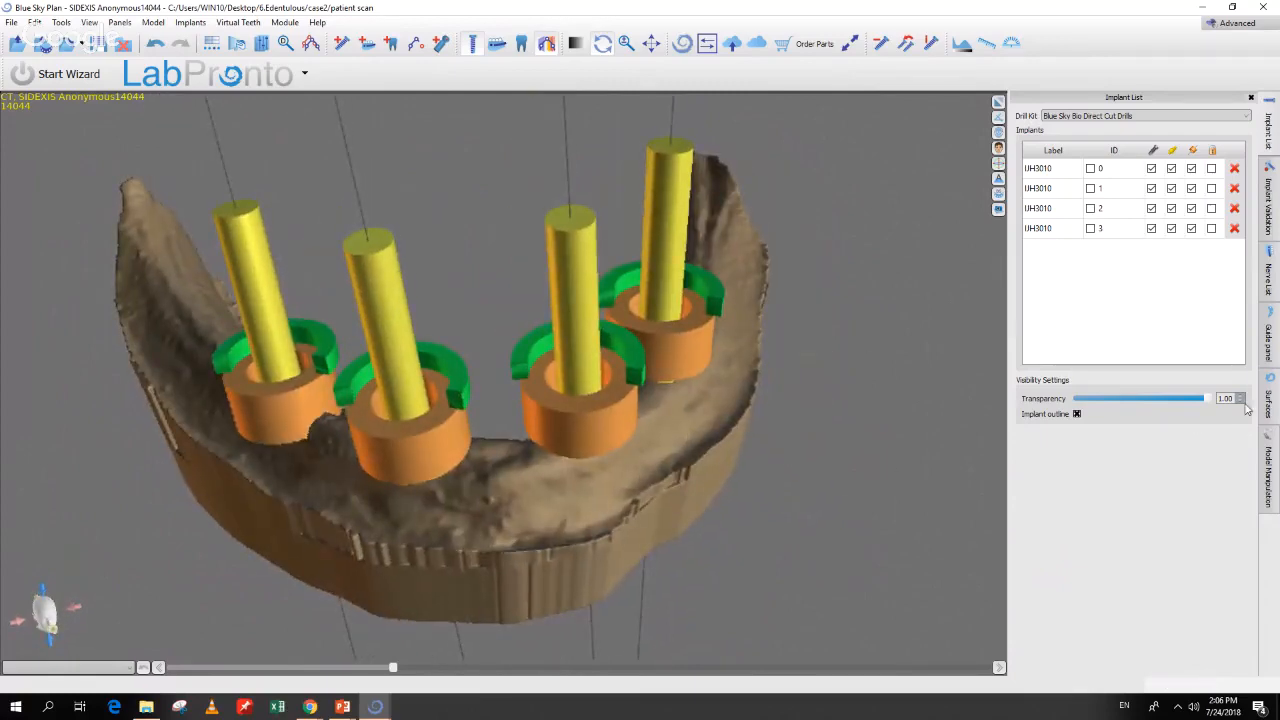
pyautogui.click(1268, 340)
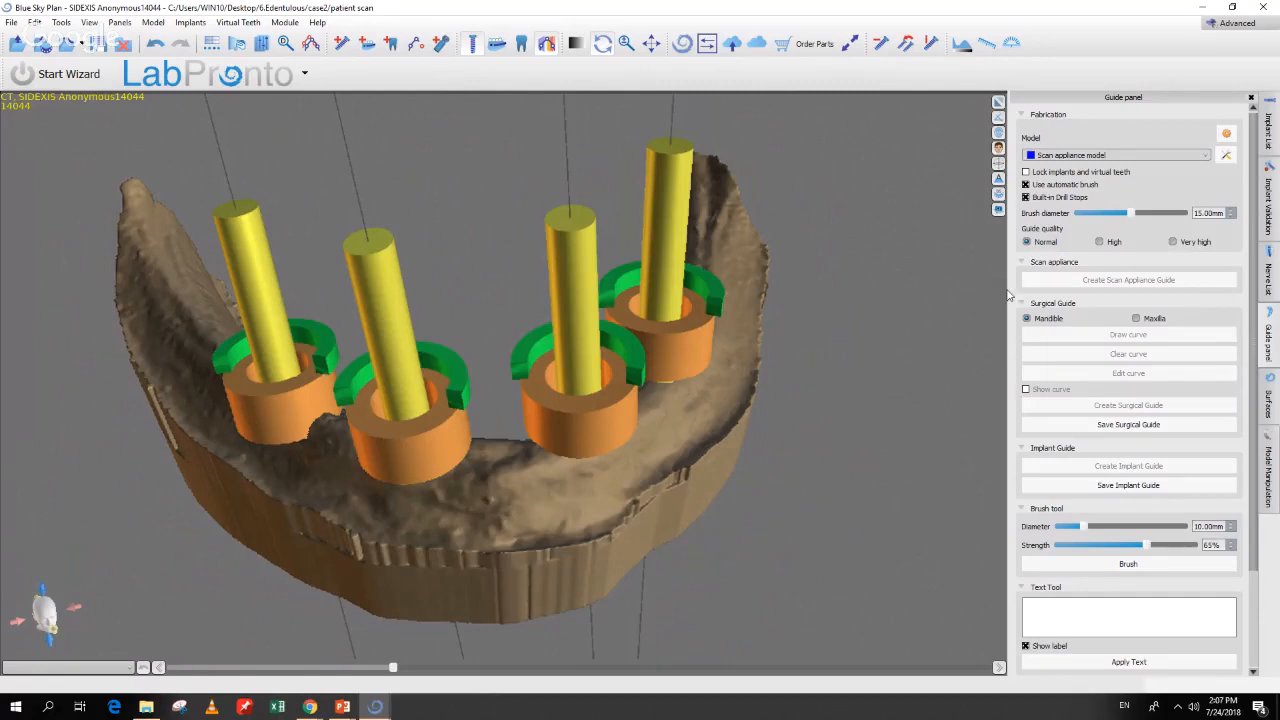
# Step: Choose inverted mesh as the Guide panel's fabrication model
pyautogui.moveTo(802, 395); pyautogui.dragTo(798, 399)
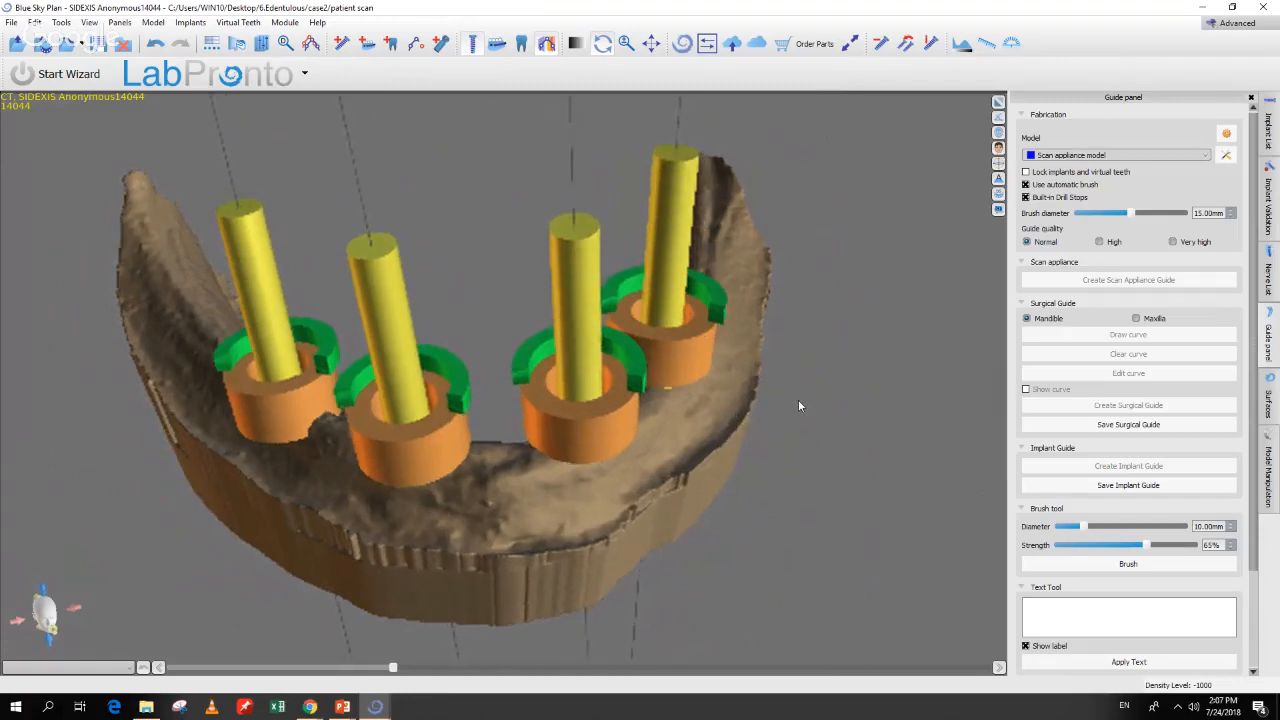
pyautogui.click(1067, 156)
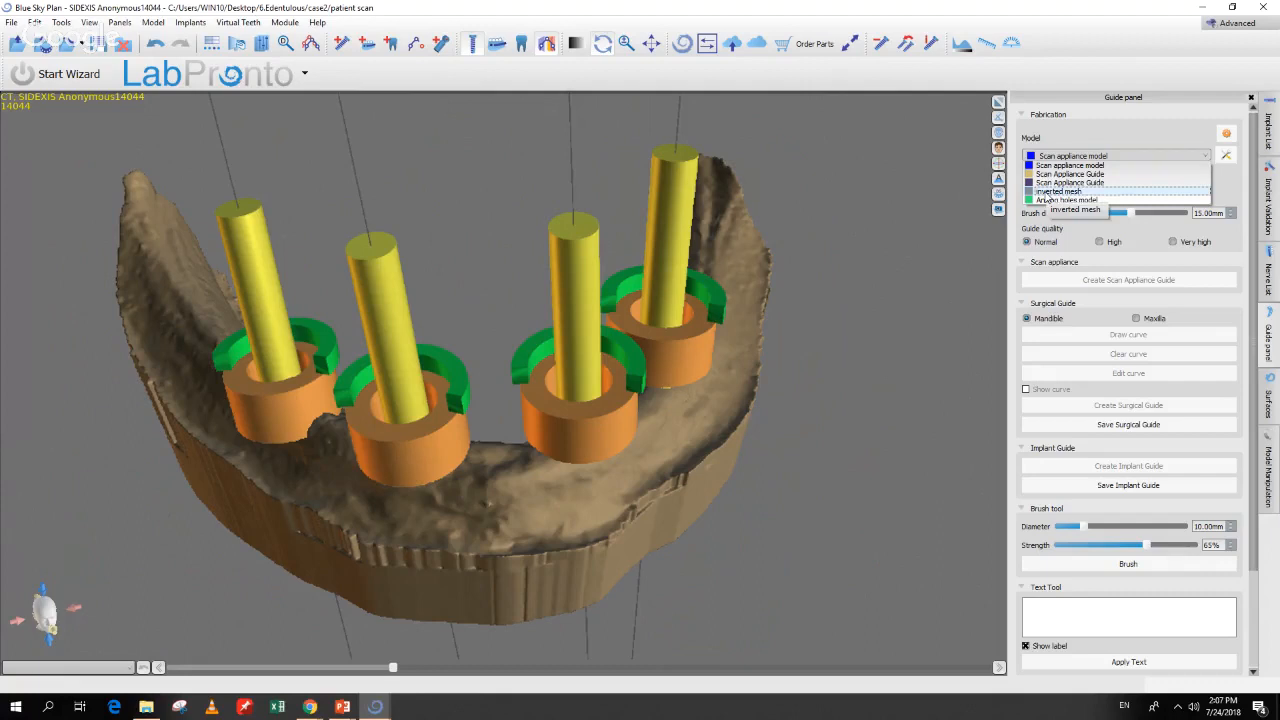
pyautogui.click(1042, 196)
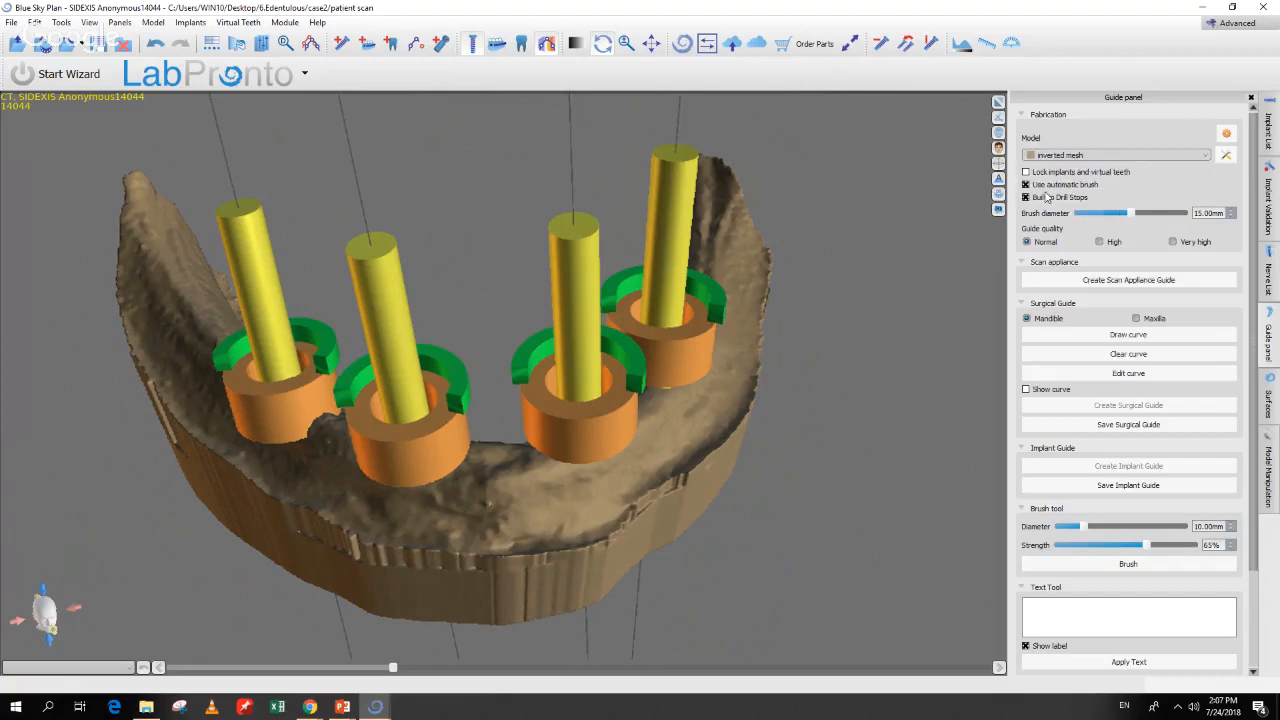
pyautogui.moveTo(882, 377); pyautogui.dragTo(530, 565)
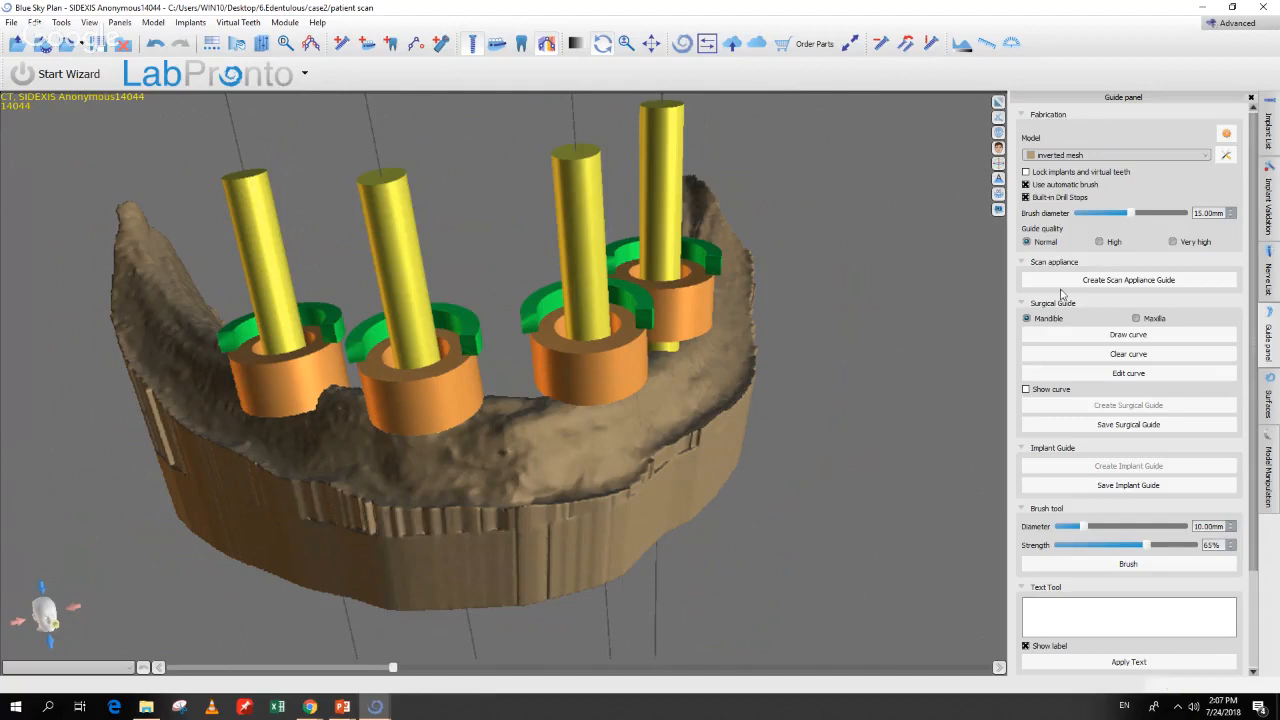
pyautogui.moveTo(797, 487); pyautogui.dragTo(832, 432, button='middle')
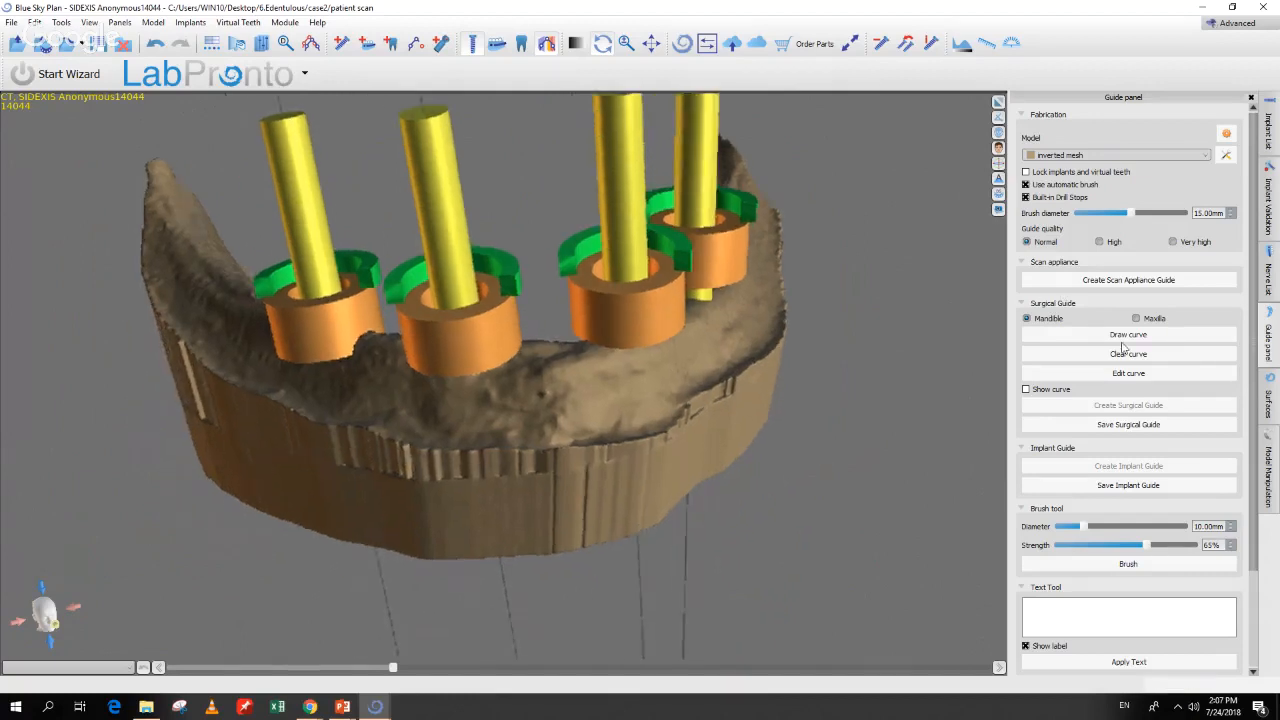
# Step: Draw the guide outline curve by tracing points along the mandibular arch
pyautogui.click(1116, 340)
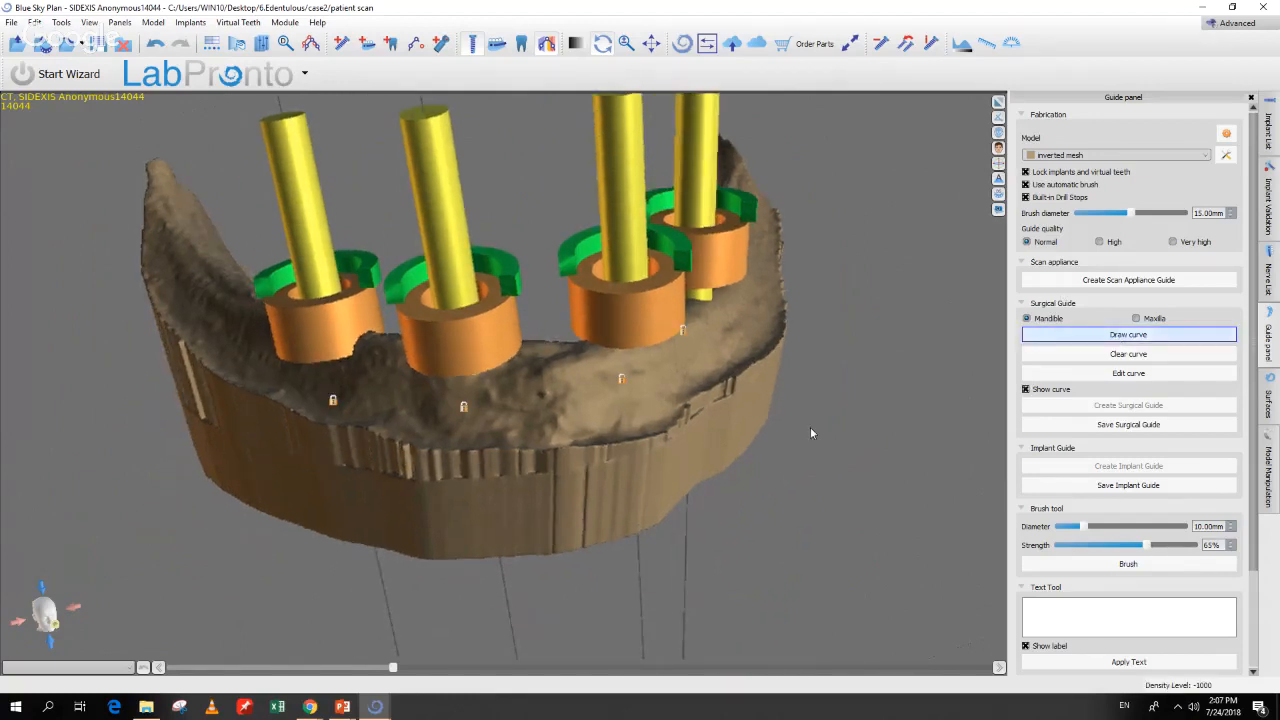
pyautogui.moveTo(810, 427)
pyautogui.mouseDown()
pyautogui.moveTo(700, 454)
pyautogui.moveTo(748, 456)
pyautogui.moveTo(781, 310)
pyautogui.mouseUp()
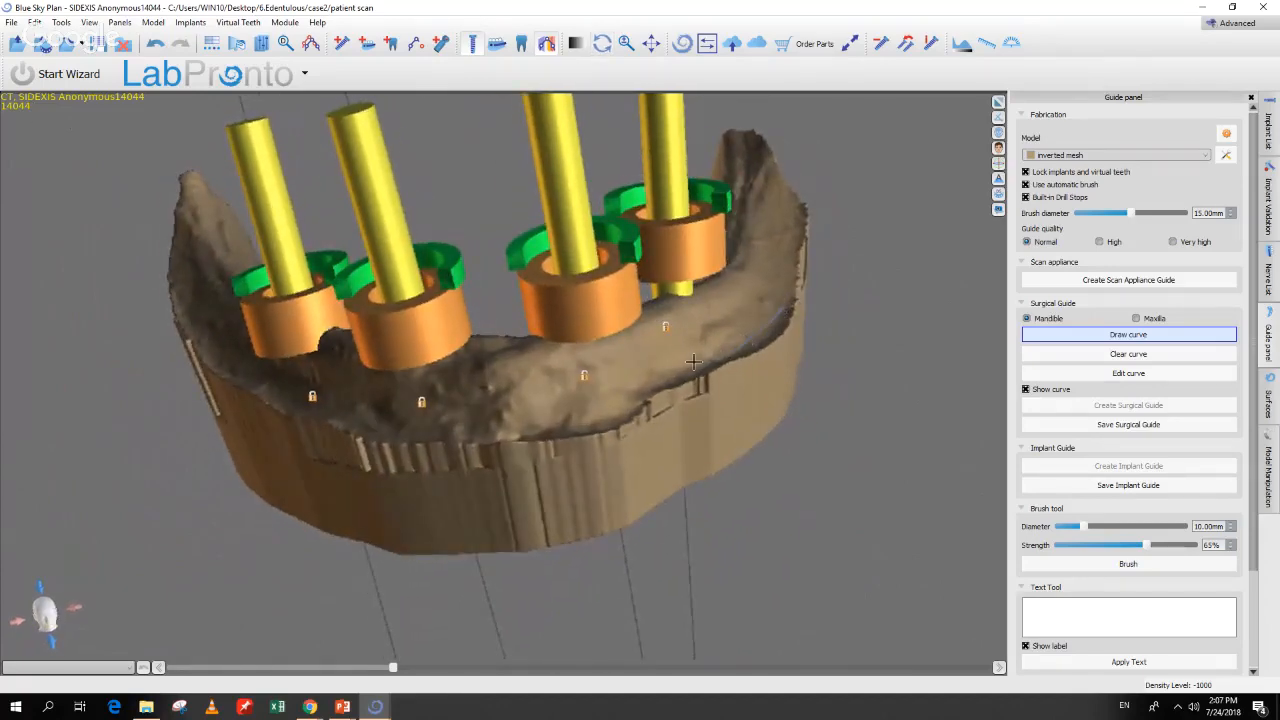
pyautogui.moveTo(601, 411)
pyautogui.mouseDown()
pyautogui.moveTo(411, 409)
pyautogui.moveTo(235, 355)
pyautogui.moveTo(195, 278)
pyautogui.moveTo(190, 224)
pyautogui.moveTo(206, 214)
pyautogui.mouseUp()
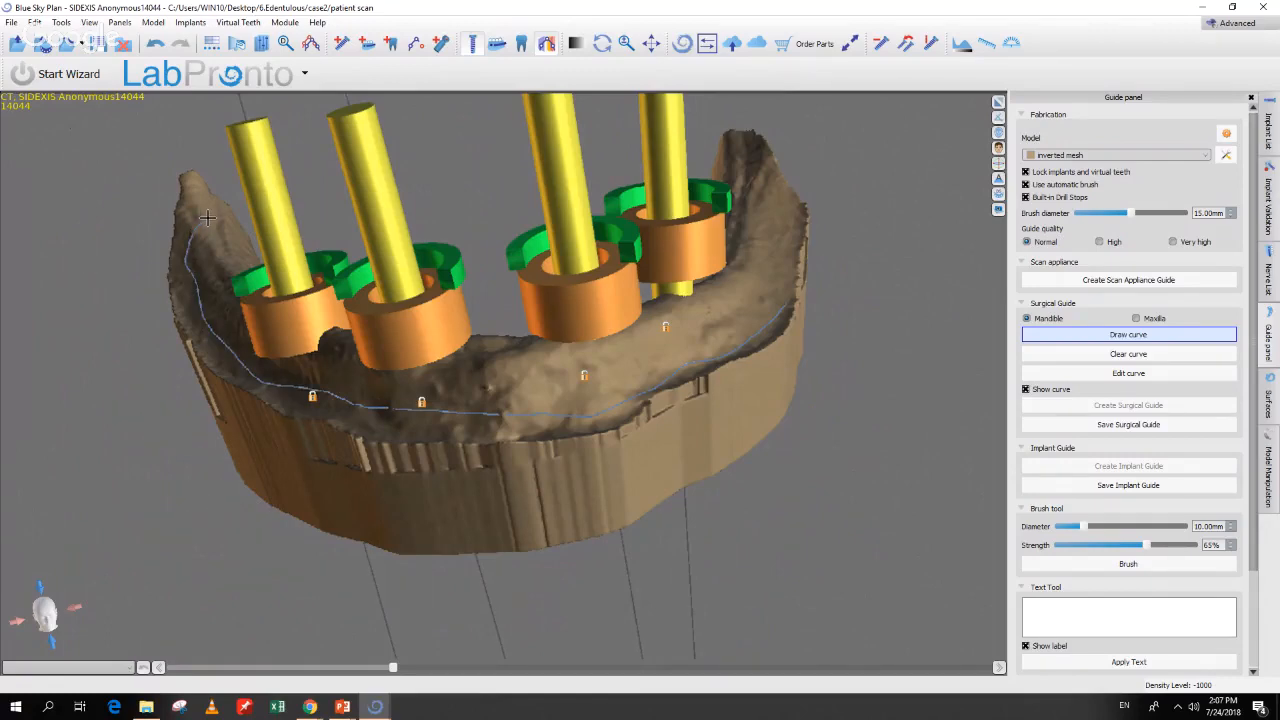
pyautogui.moveTo(211, 161); pyautogui.dragTo(478, 620)
pyautogui.press('space')
pyautogui.moveTo(165, 531)
pyautogui.mouseDown()
pyautogui.moveTo(197, 502)
pyautogui.moveTo(297, 529)
pyautogui.mouseUp()
pyautogui.moveTo(429, 534)
pyautogui.mouseDown()
pyautogui.moveTo(603, 500)
pyautogui.moveTo(645, 468)
pyautogui.moveTo(666, 380)
pyautogui.moveTo(625, 208)
pyautogui.moveTo(597, 163)
pyautogui.moveTo(658, 302)
pyautogui.moveTo(628, 335)
pyautogui.moveTo(604, 295)
pyautogui.moveTo(598, 202)
pyautogui.moveTo(642, 195)
pyautogui.moveTo(675, 223)
pyautogui.mouseUp()
pyautogui.click(632, 334)
pyautogui.moveTo(830, 280)
pyautogui.mouseDown()
pyautogui.moveTo(774, 300)
pyautogui.moveTo(621, 231)
pyautogui.moveTo(634, 220)
pyautogui.moveTo(744, 362)
pyautogui.mouseUp()
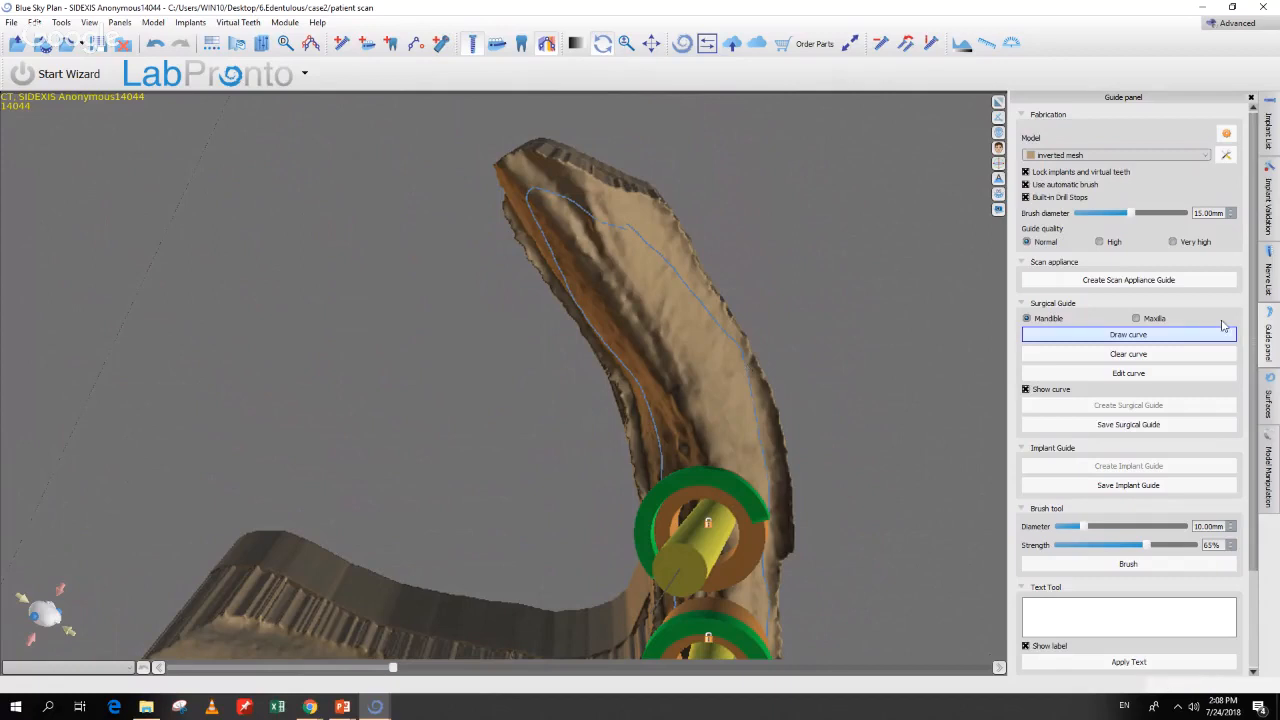
# Step: Edit the curve, dragging its control points onto the ridge around the whole arch
pyautogui.click(1169, 372)
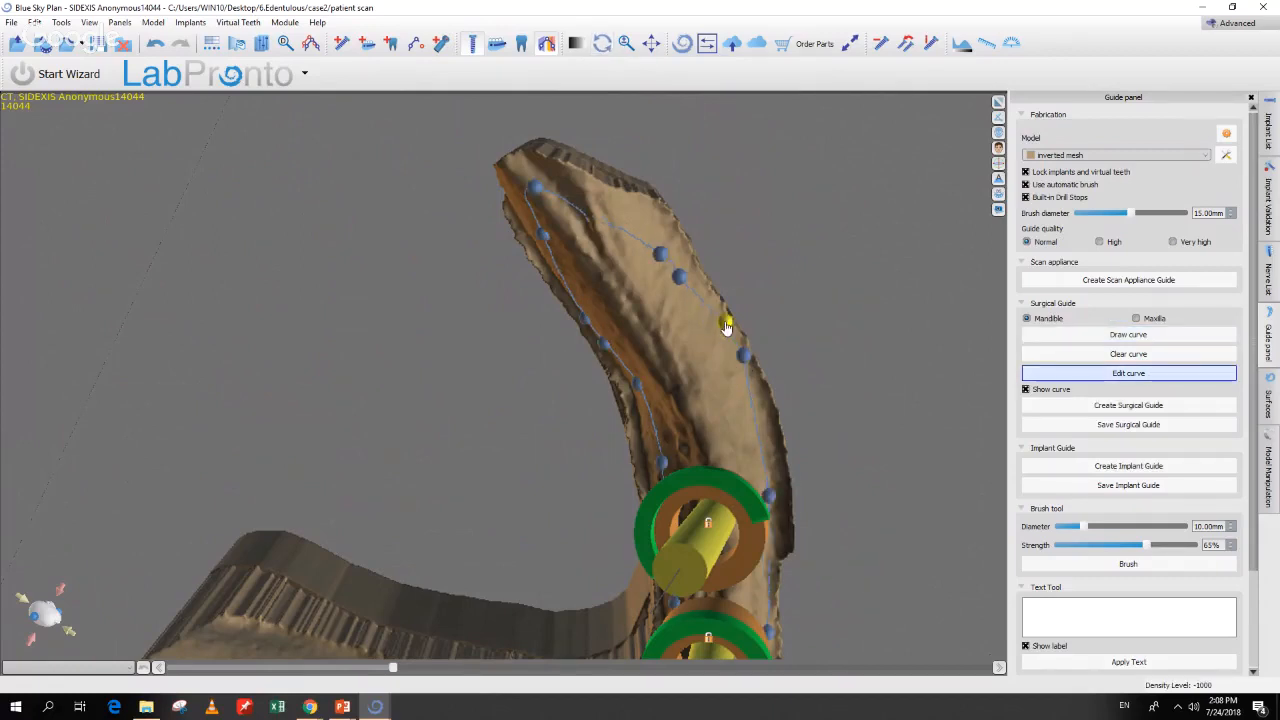
pyautogui.moveTo(662, 255); pyautogui.dragTo(652, 218)
pyautogui.moveTo(678, 279); pyautogui.dragTo(688, 266)
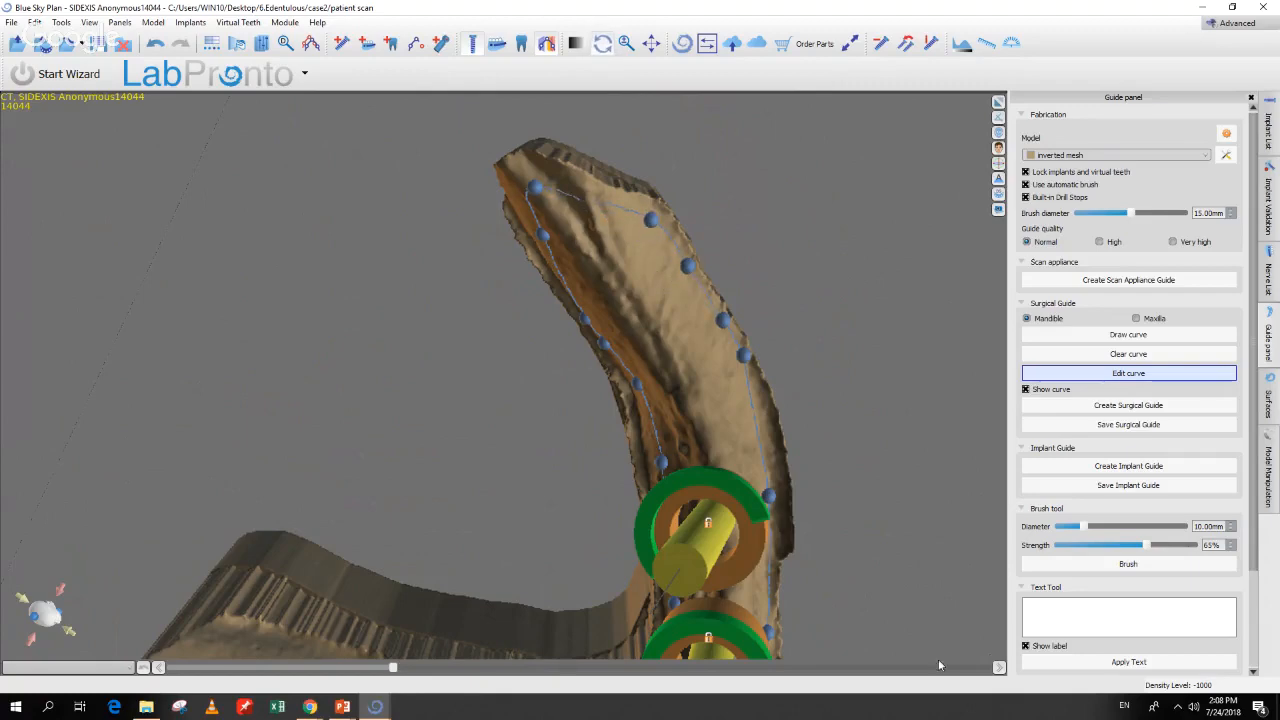
pyautogui.moveTo(900, 650); pyautogui.dragTo(887, 605)
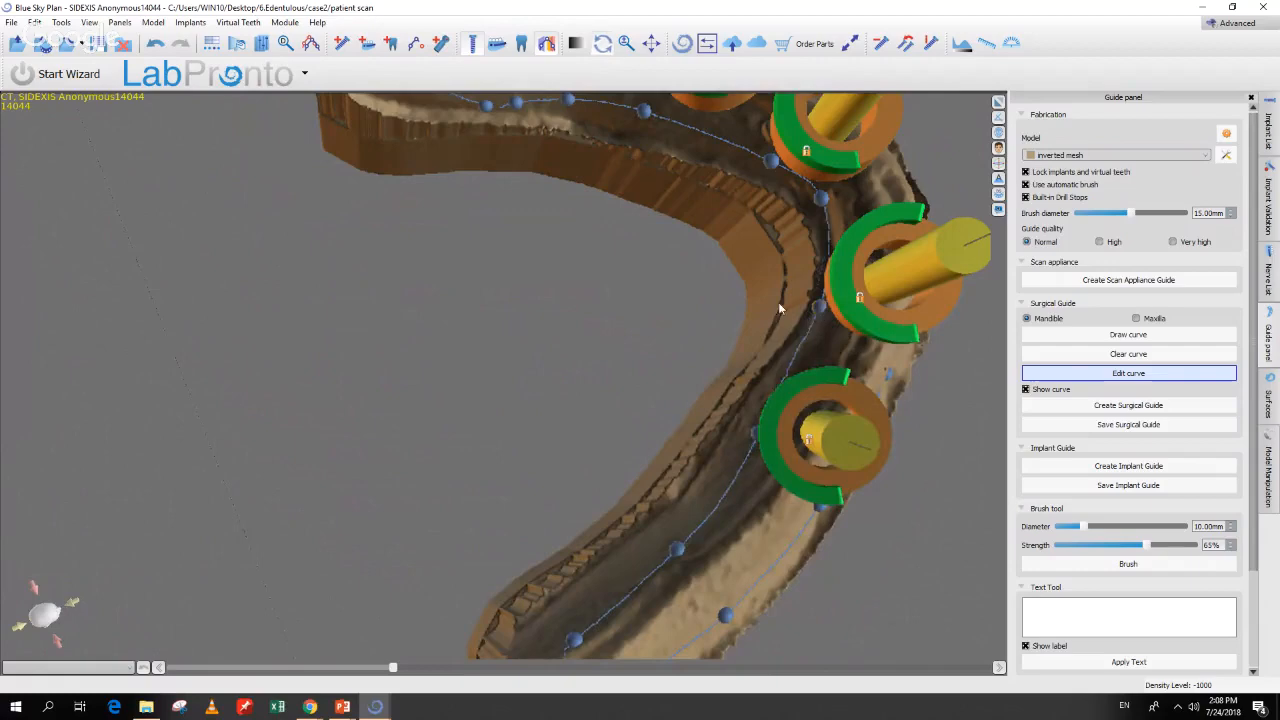
pyautogui.moveTo(685, 301); pyautogui.dragTo(752, 300)
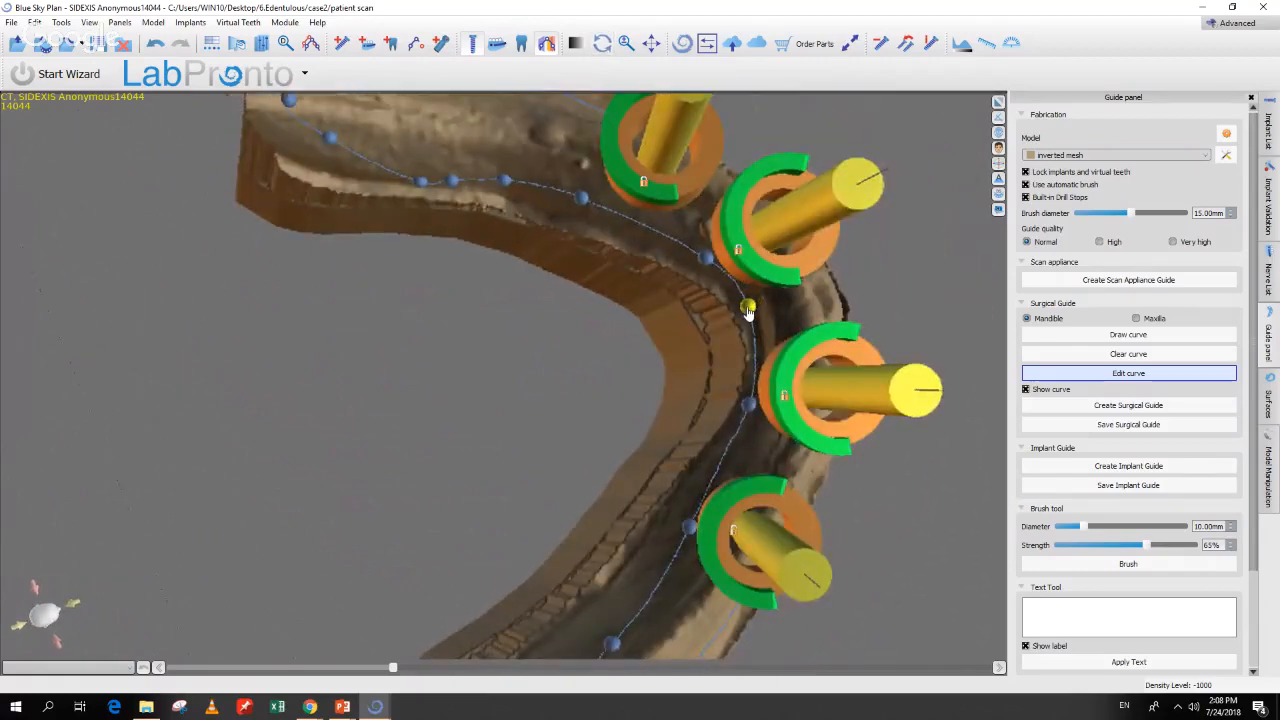
pyautogui.moveTo(707, 259); pyautogui.dragTo(702, 266)
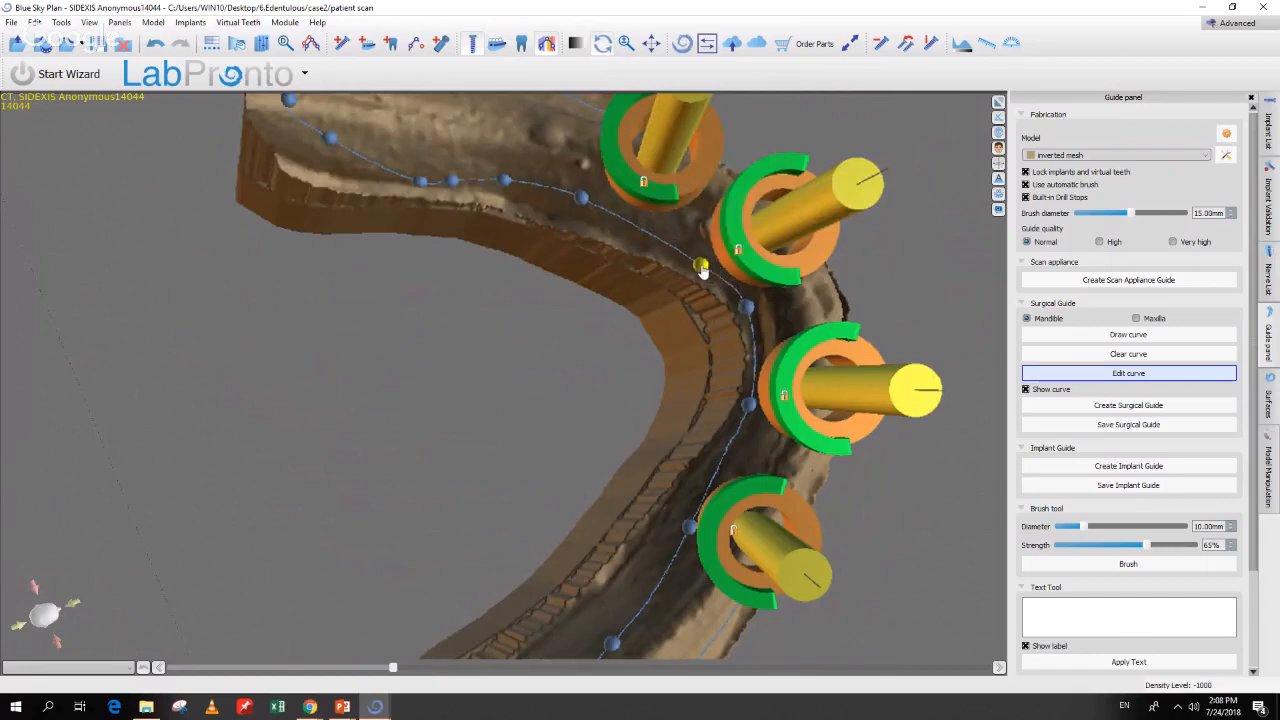
pyautogui.moveTo(579, 199); pyautogui.dragTo(583, 209)
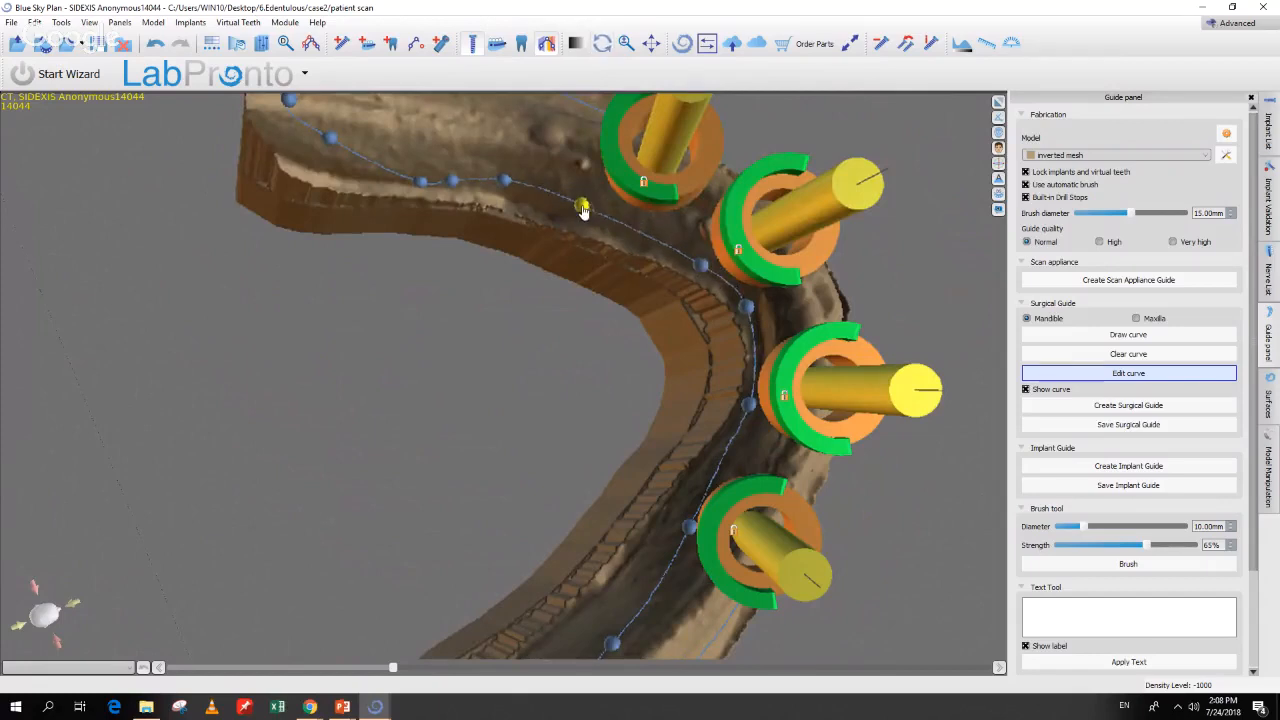
pyautogui.moveTo(505, 181); pyautogui.dragTo(502, 193)
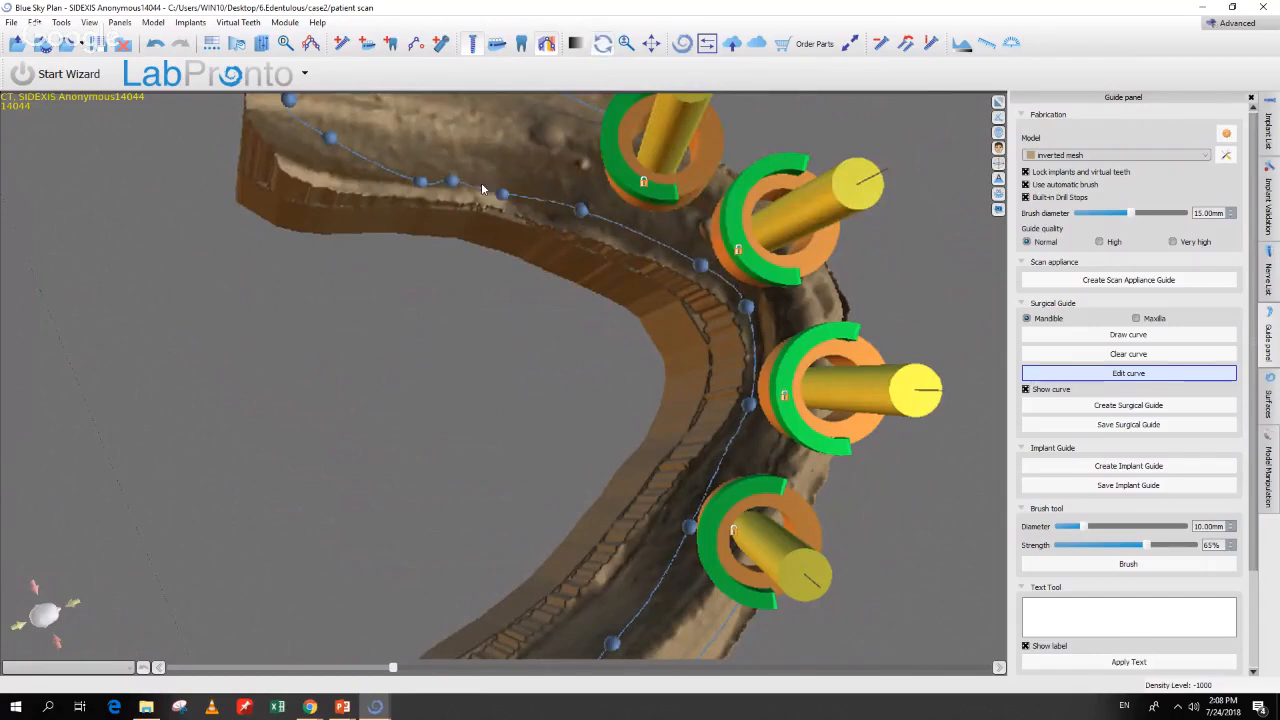
pyautogui.moveTo(328, 157); pyautogui.dragTo(312, 174)
pyautogui.moveTo(461, 477); pyautogui.dragTo(690, 500)
pyautogui.moveTo(737, 576); pyautogui.dragTo(676, 586)
pyautogui.moveTo(743, 467); pyautogui.dragTo(727, 462)
pyautogui.moveTo(821, 556); pyautogui.dragTo(819, 454)
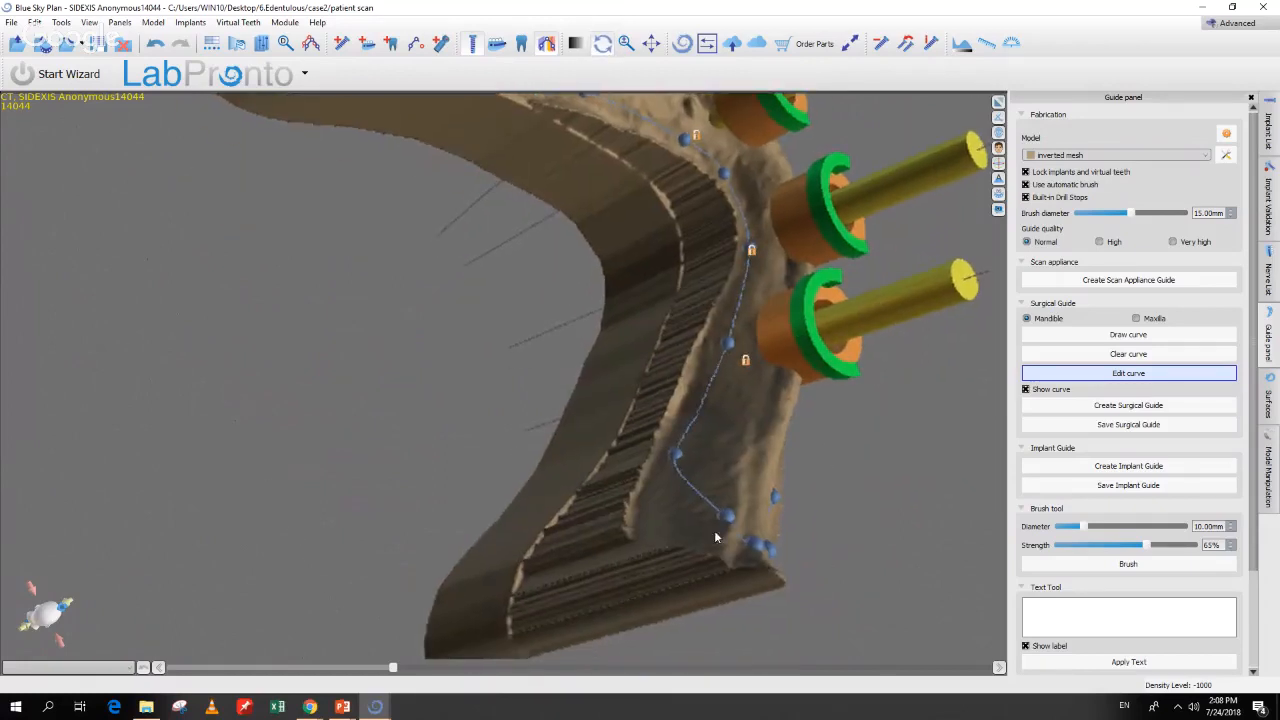
pyautogui.moveTo(726, 525); pyautogui.dragTo(684, 526)
pyautogui.moveTo(860, 525); pyautogui.dragTo(560, 503)
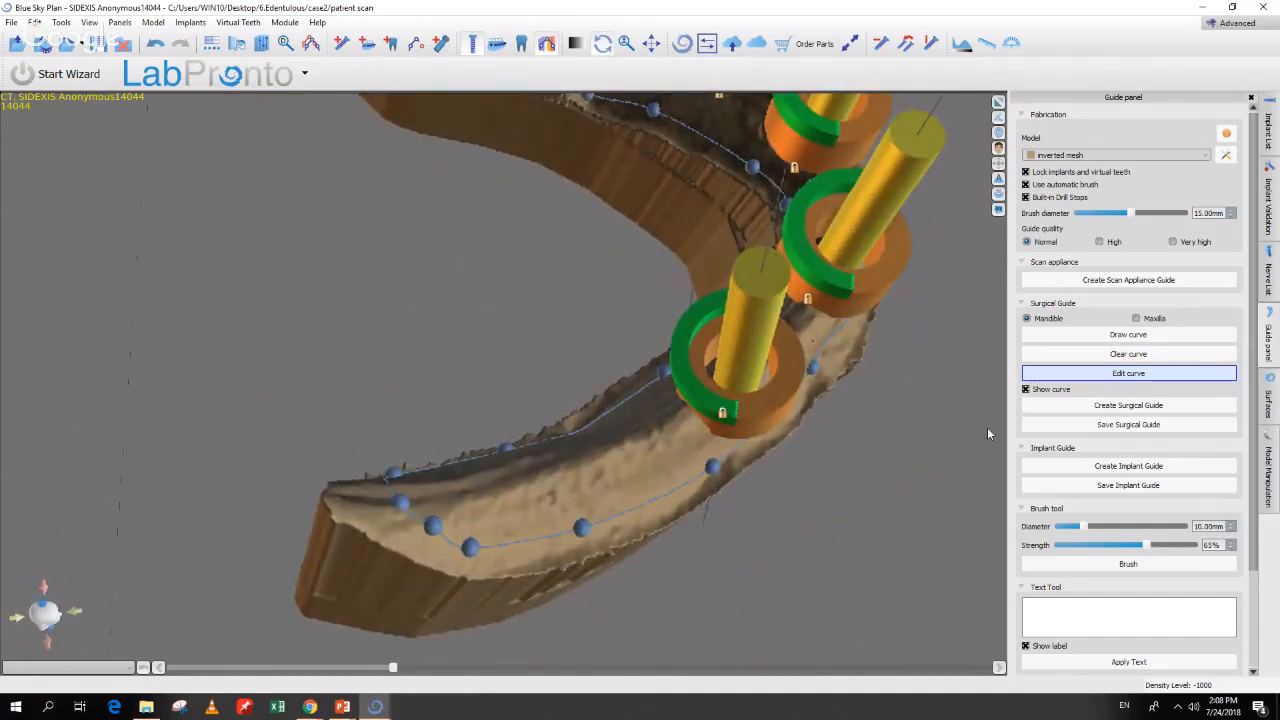
# Step: Create the surgical guide with the Custom handpiece setting and orbit to inspect it
pyautogui.click(1103, 406)
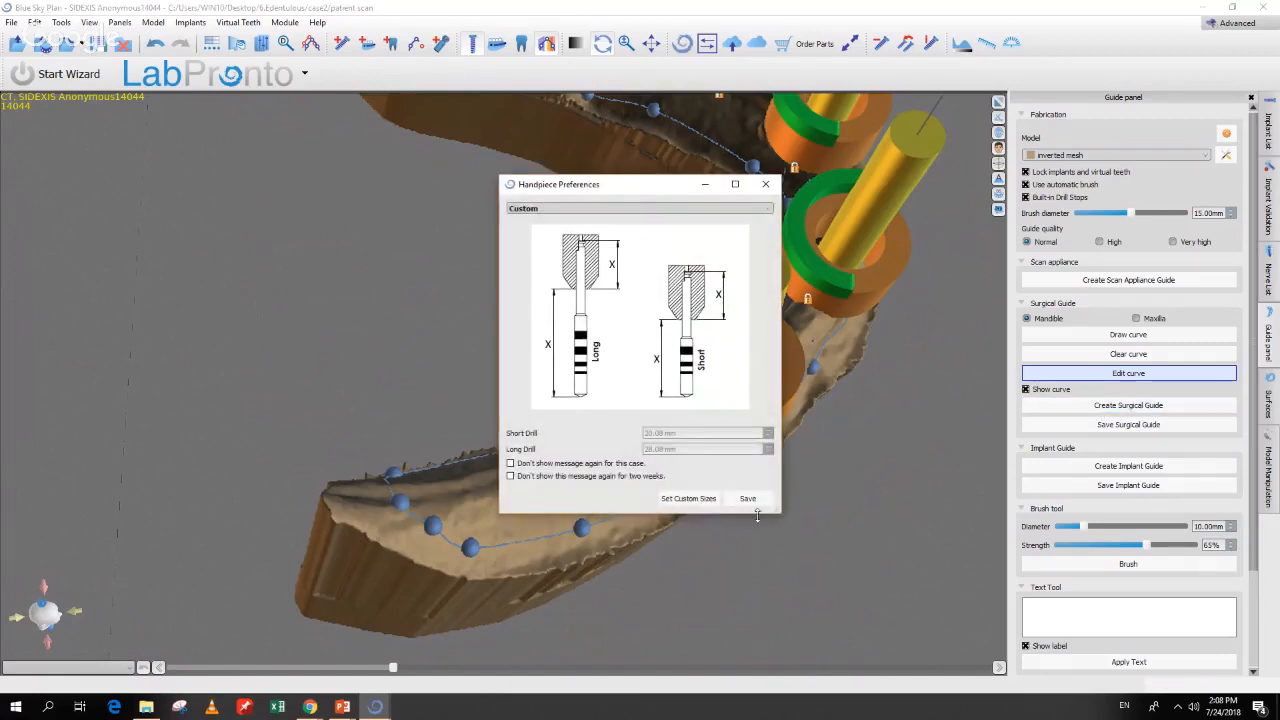
pyautogui.click(686, 209)
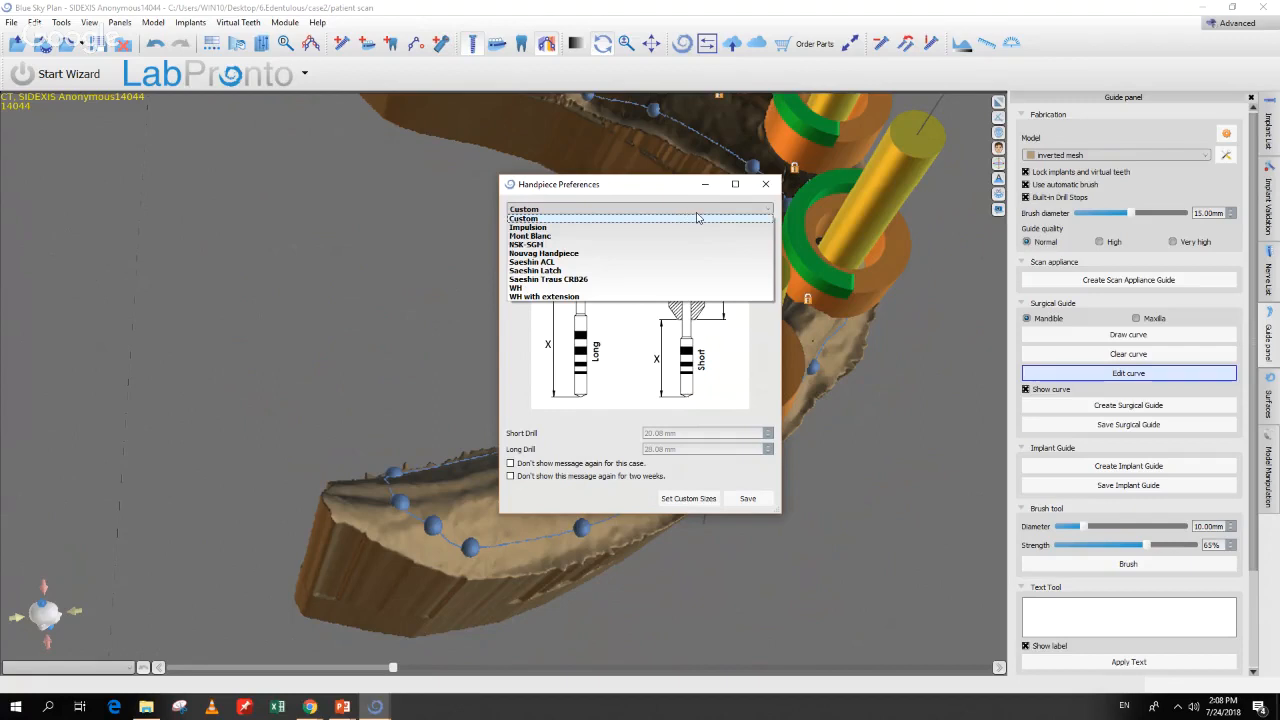
pyautogui.click(697, 218)
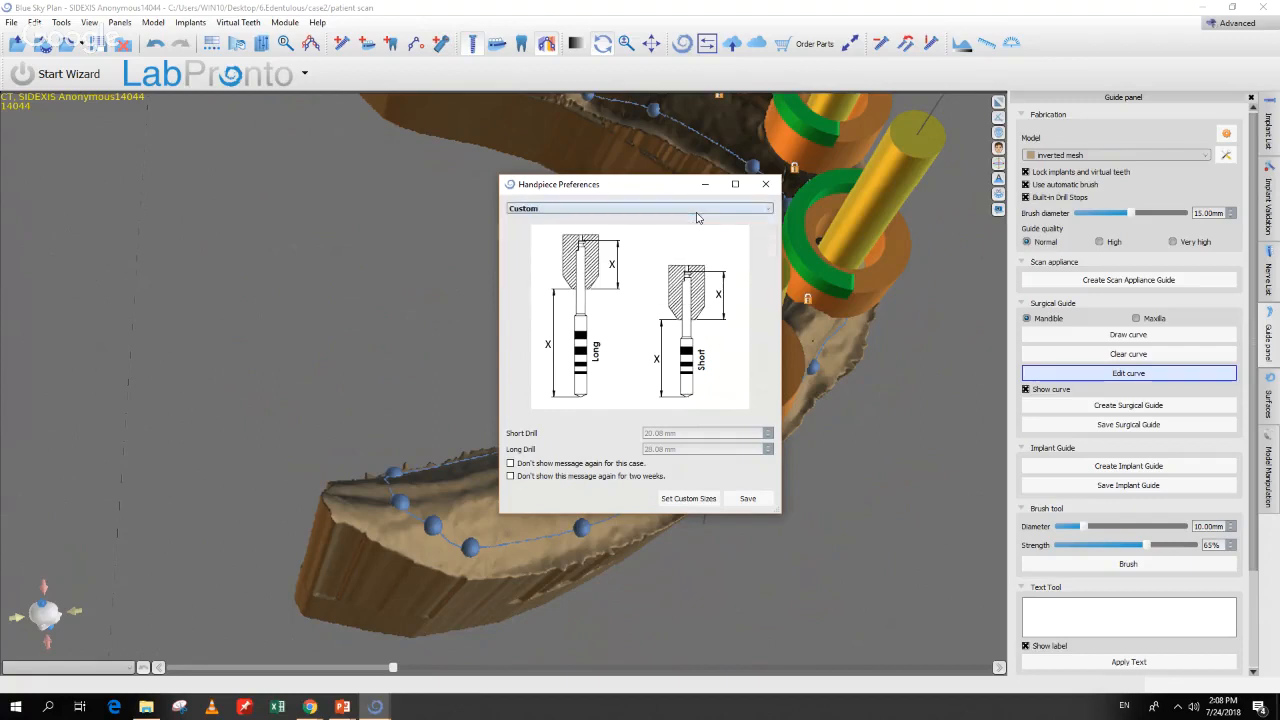
pyautogui.click(750, 499)
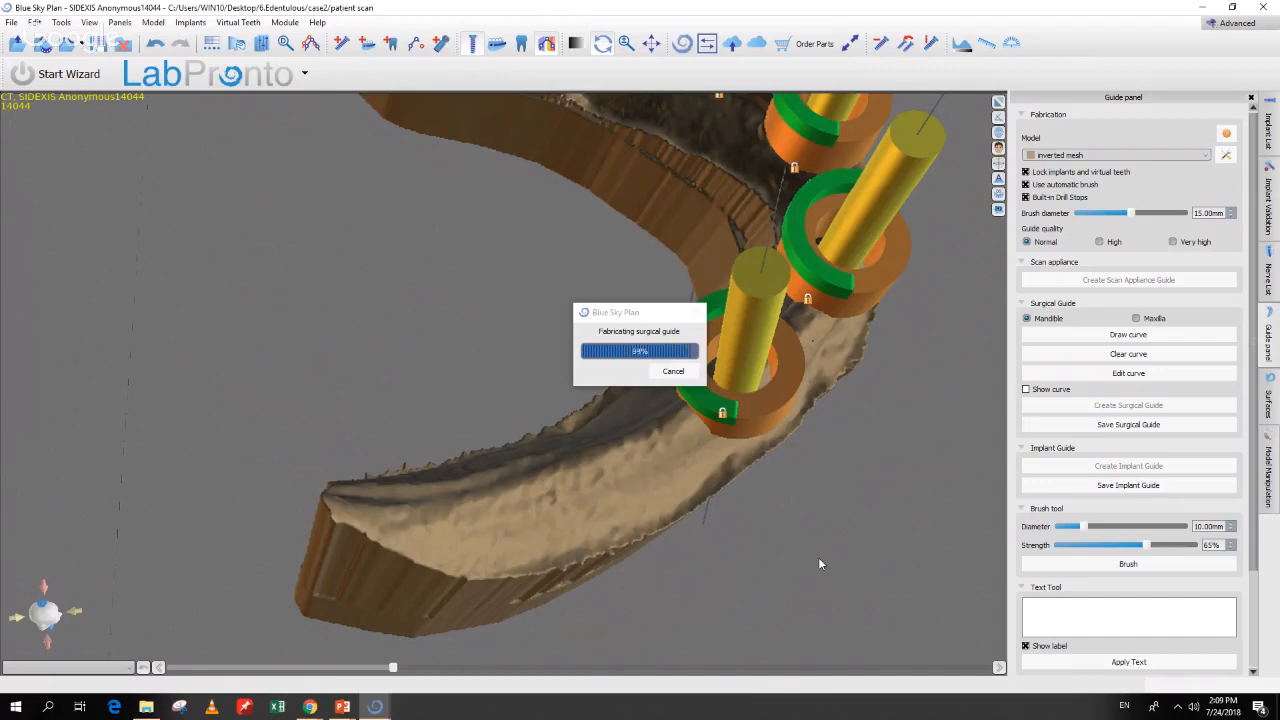
pyautogui.moveTo(818, 561); pyautogui.dragTo(624, 620)
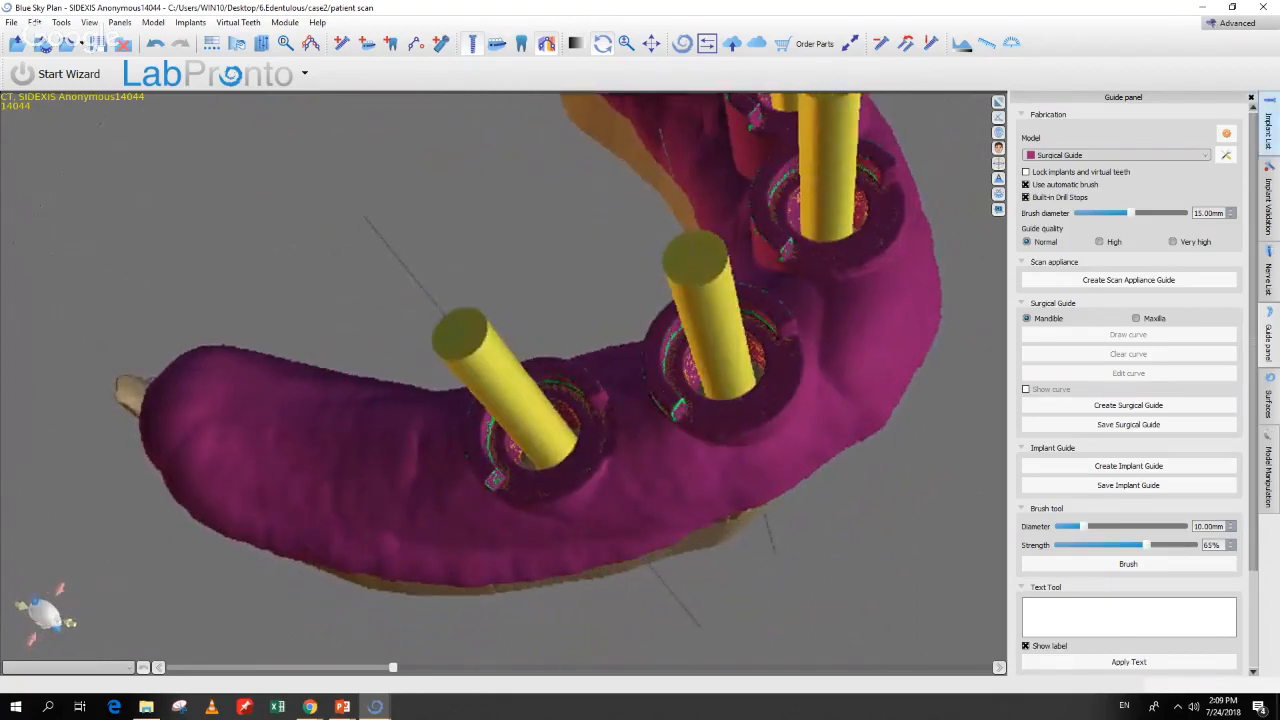
pyautogui.click(1268, 405)
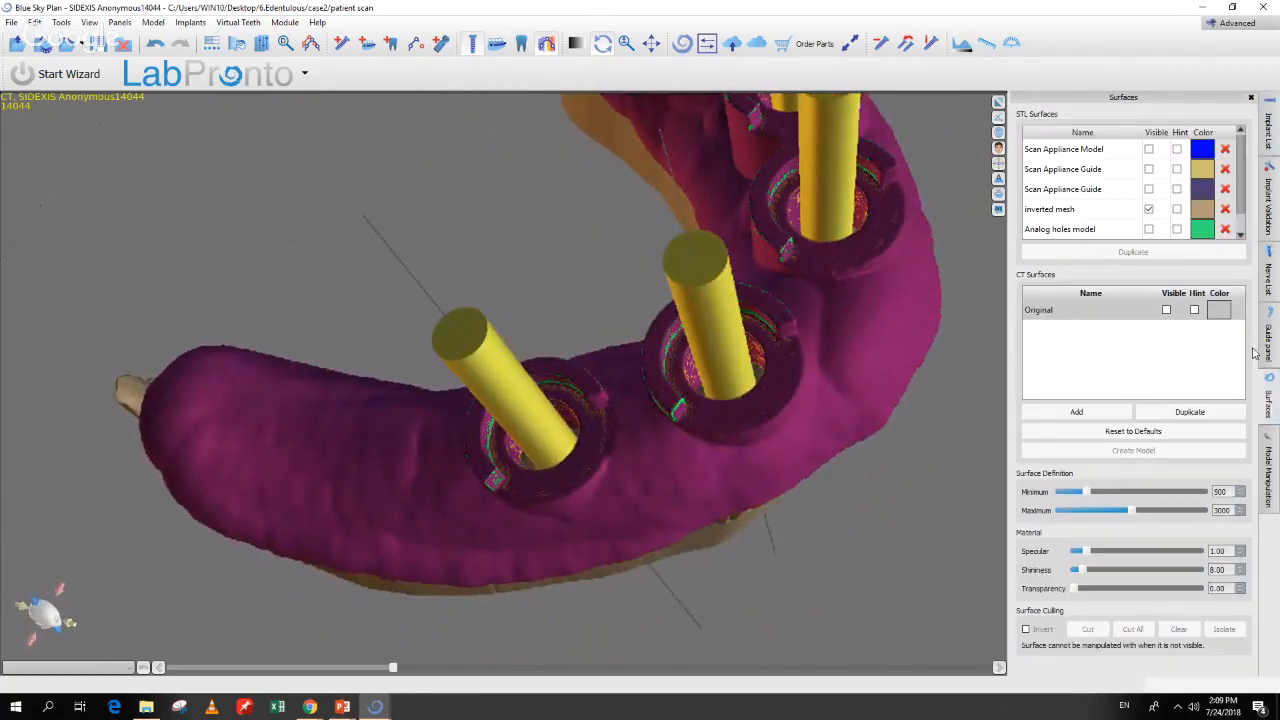
# Step: Hide the inverted mesh and show the Scan Appliance Guide to compare it with the Surgical Guide
pyautogui.click(1149, 209)
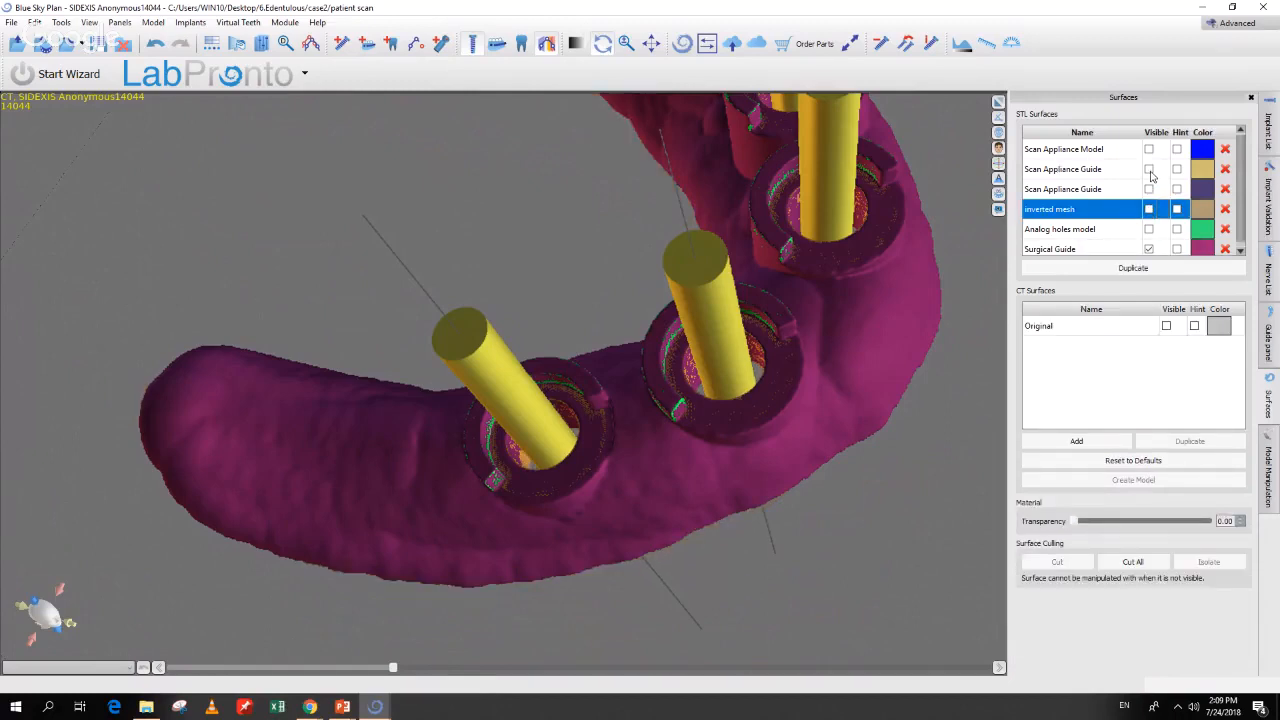
pyautogui.click(1149, 170)
pyautogui.moveTo(919, 453); pyautogui.dragTo(860, 578)
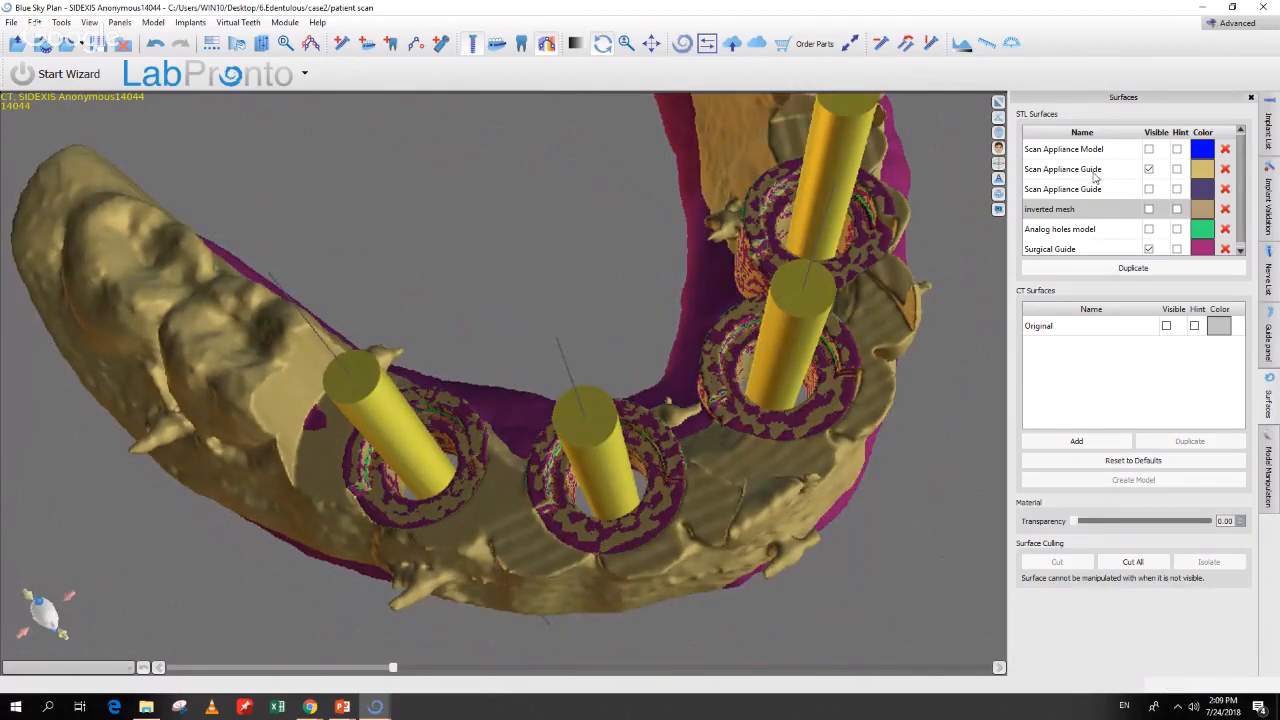
pyautogui.click(1095, 174)
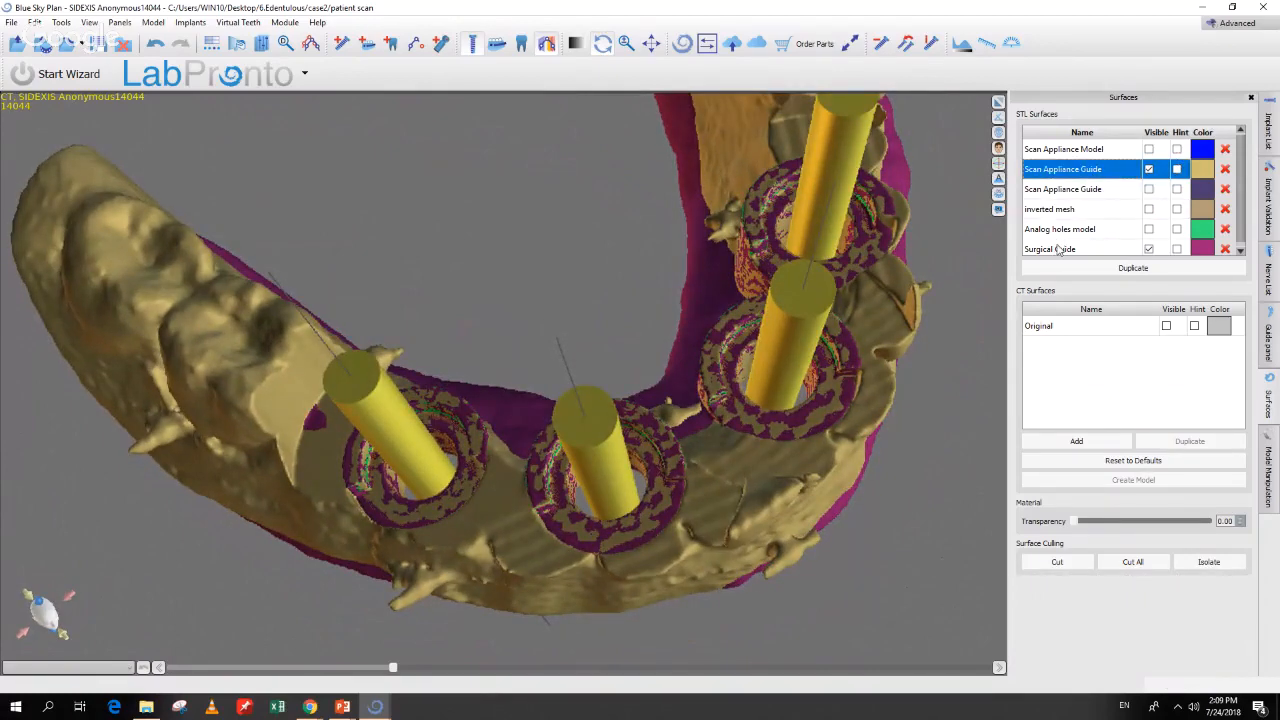
pyautogui.scroll(-1, 1059, 251)
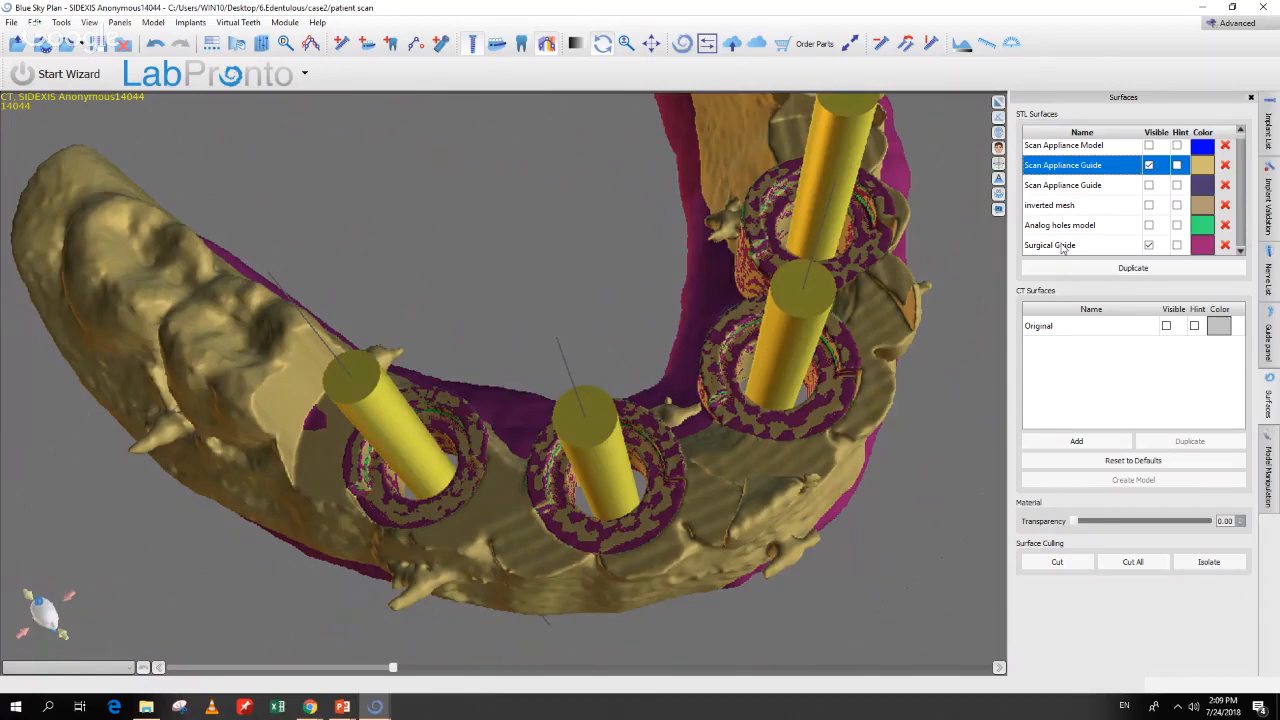
pyautogui.click(1063, 246)
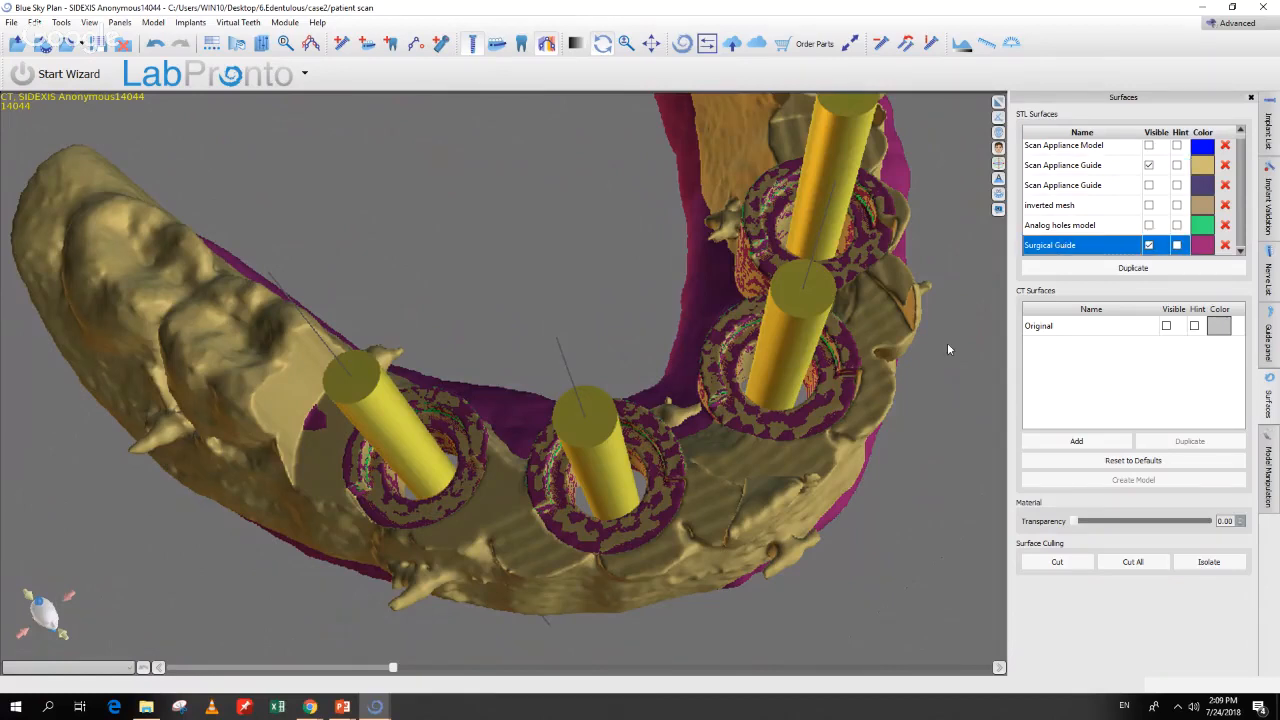
pyautogui.moveTo(886, 514); pyautogui.dragTo(813, 565)
# Step: Hide the Scan Appliance Guide, leaving only the Surgical Guide visible
pyautogui.click(1148, 245)
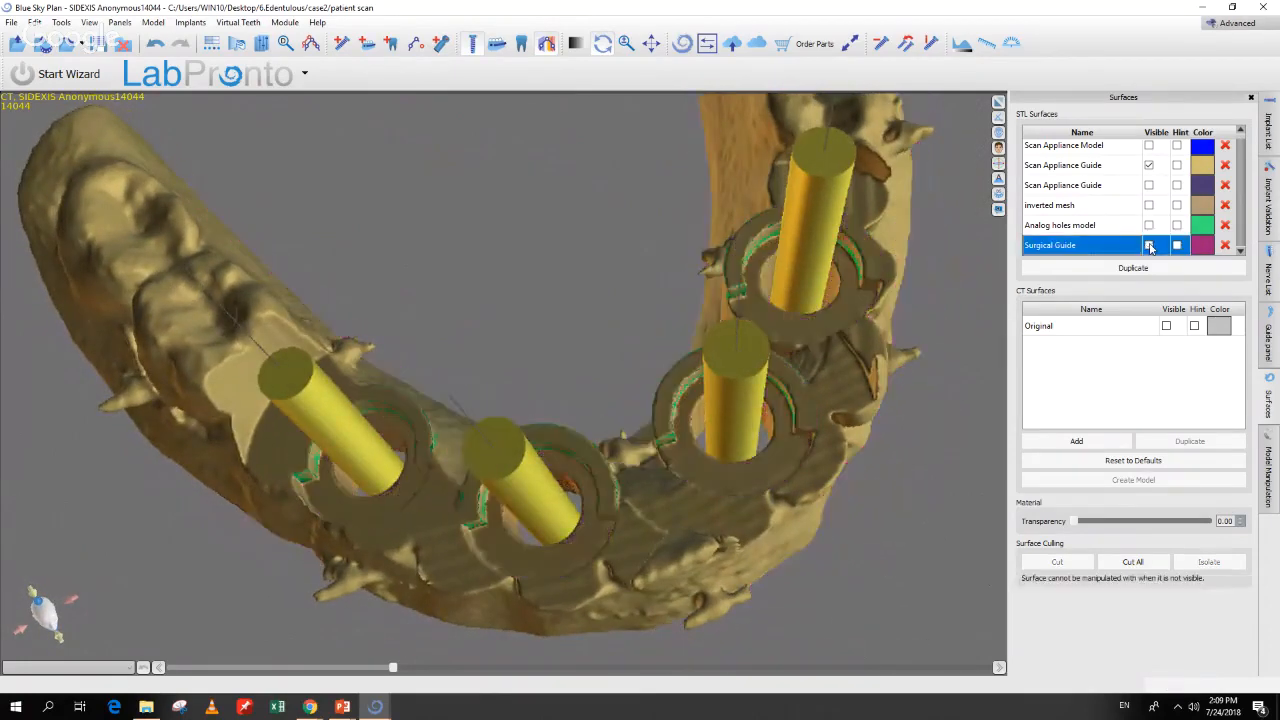
pyautogui.click(1148, 166)
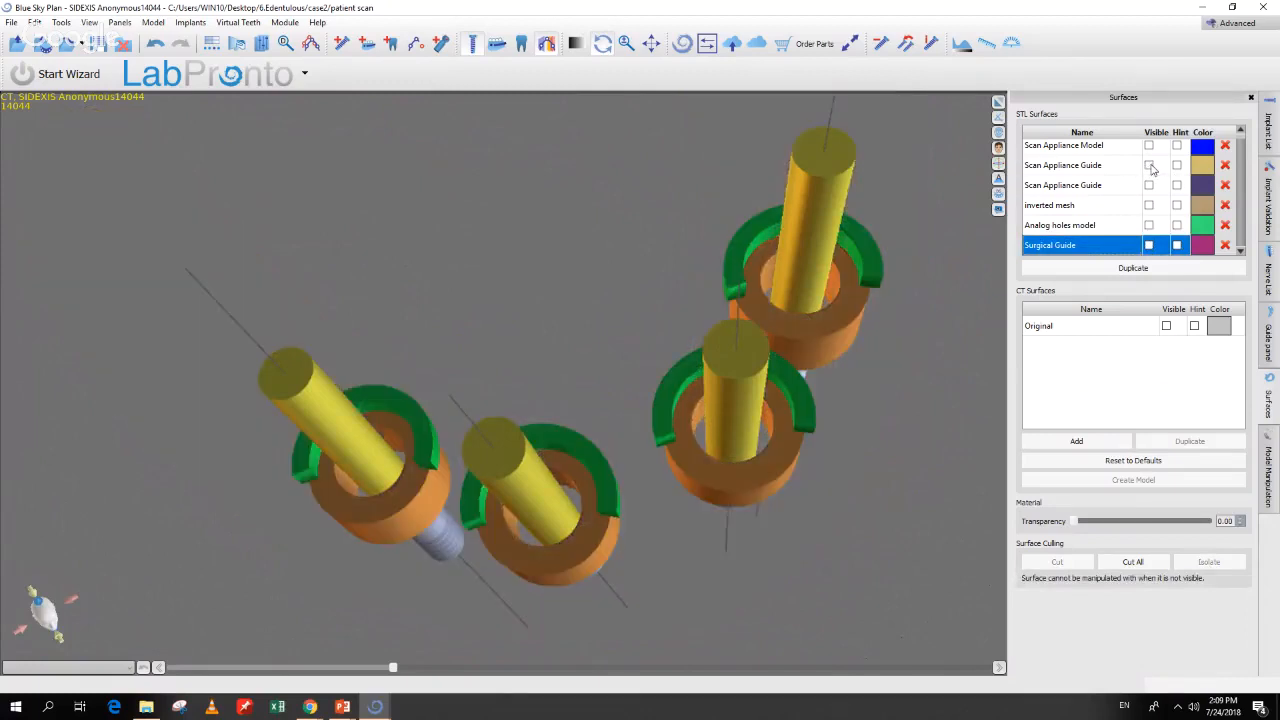
pyautogui.click(1148, 245)
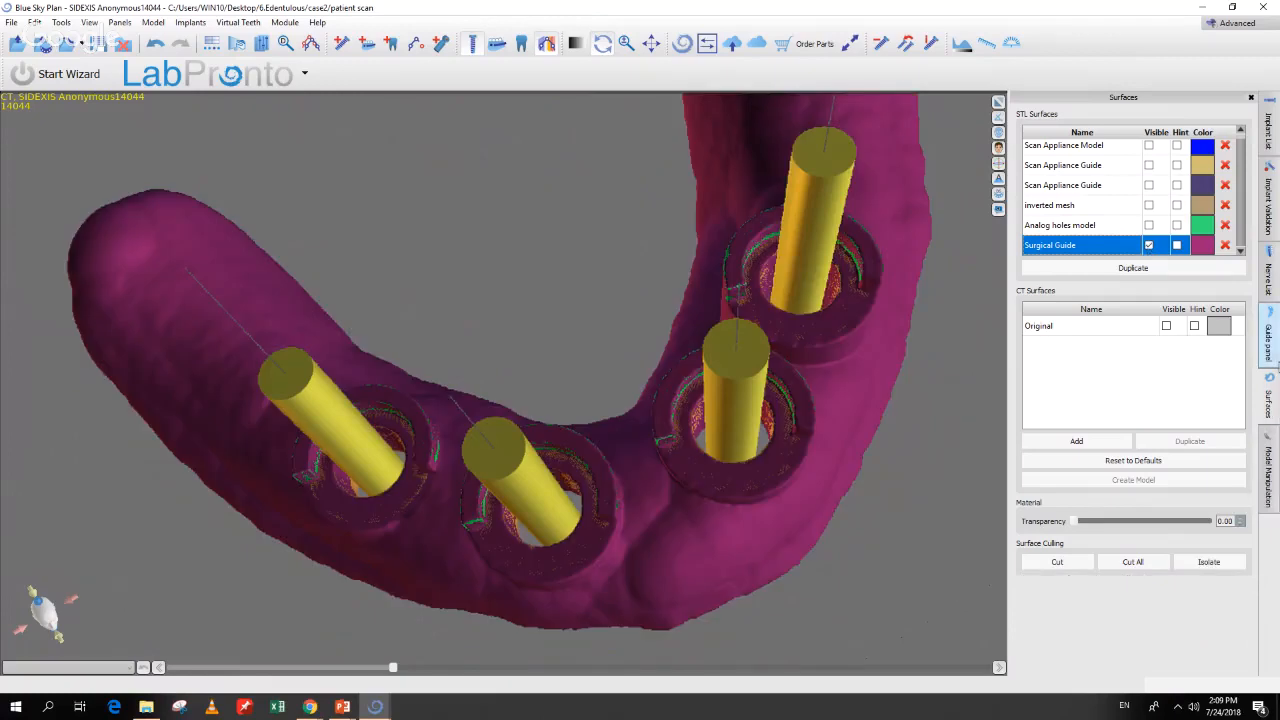
pyautogui.click(1268, 345)
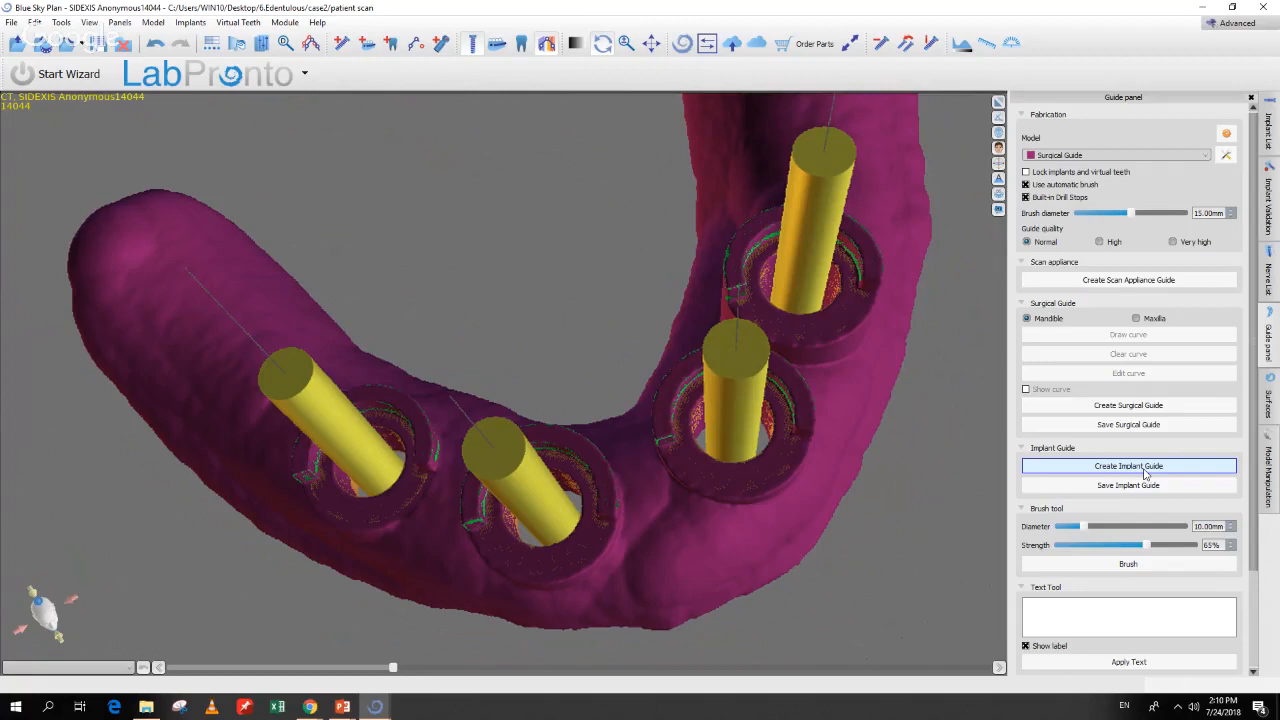
# Step: Build the Implant Guide around the four implants and orbit the arch to inspect it
pyautogui.moveTo(960, 579); pyautogui.dragTo(918, 554, button='middle')
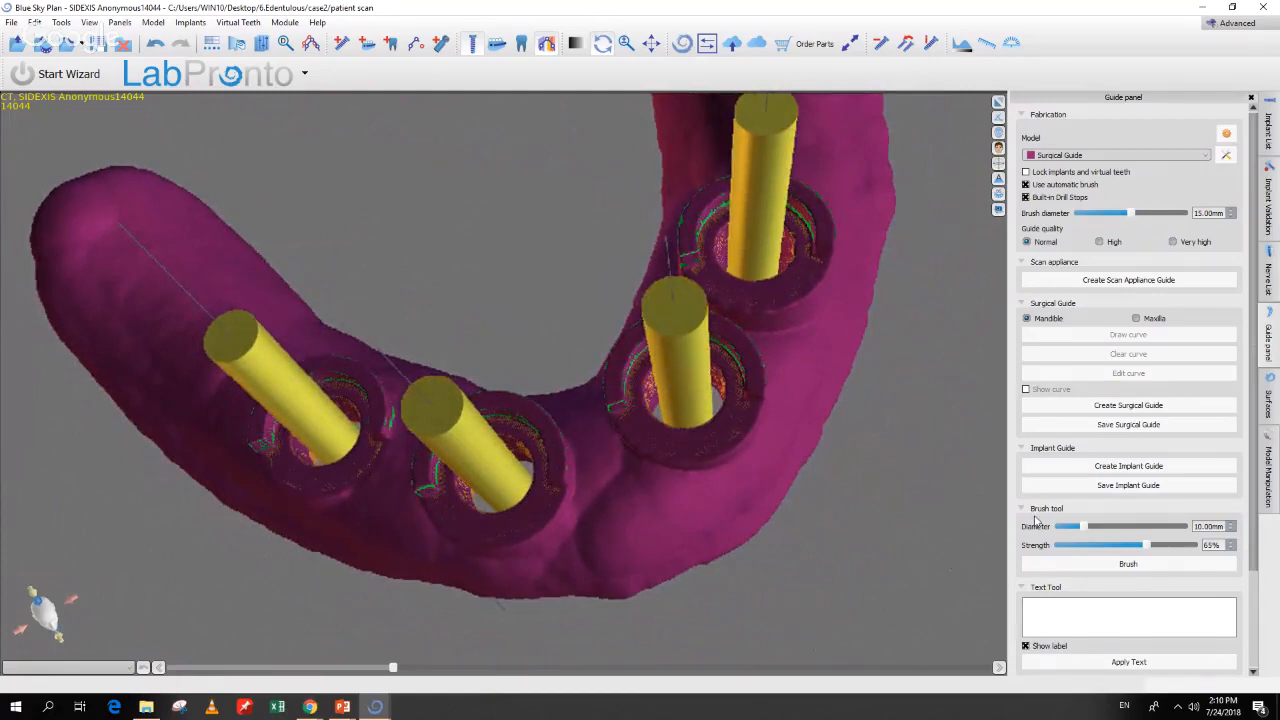
pyautogui.click(1070, 474)
pyautogui.click(1064, 467)
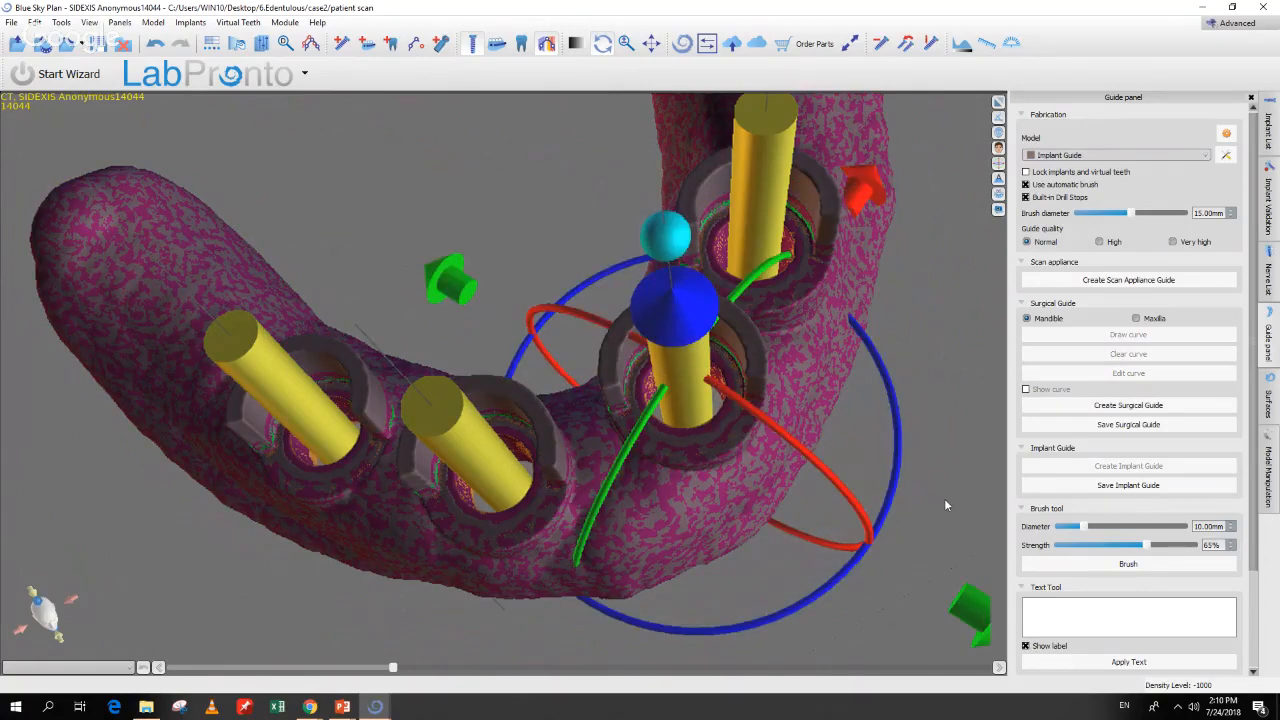
pyautogui.moveTo(944, 498); pyautogui.dragTo(902, 516)
pyautogui.click(792, 469)
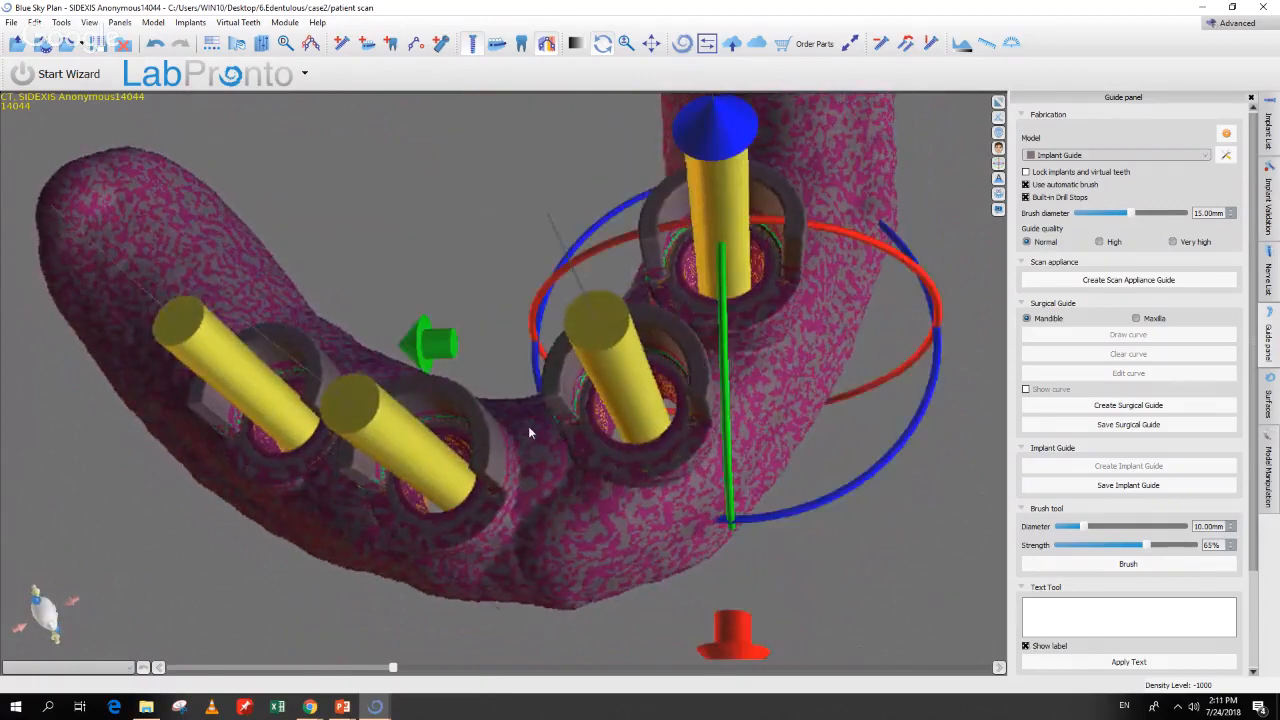
pyautogui.moveTo(774, 534); pyautogui.dragTo(831, 543)
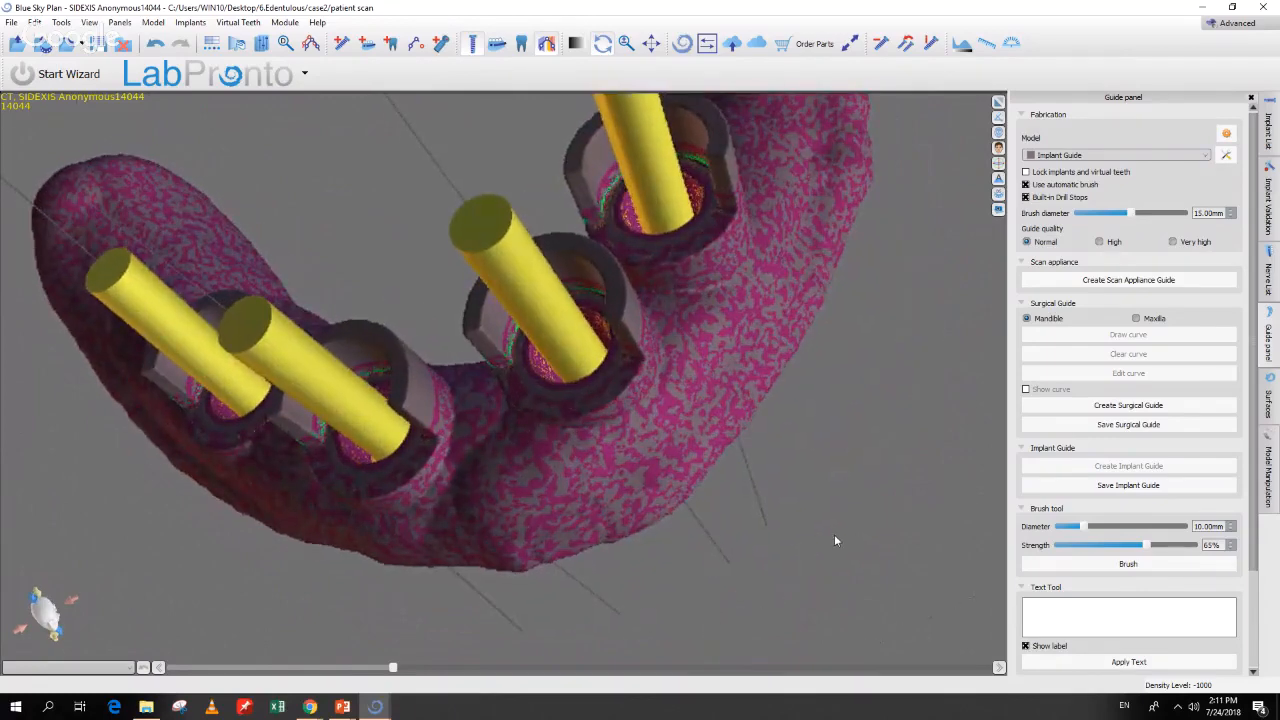
pyautogui.click(1268, 403)
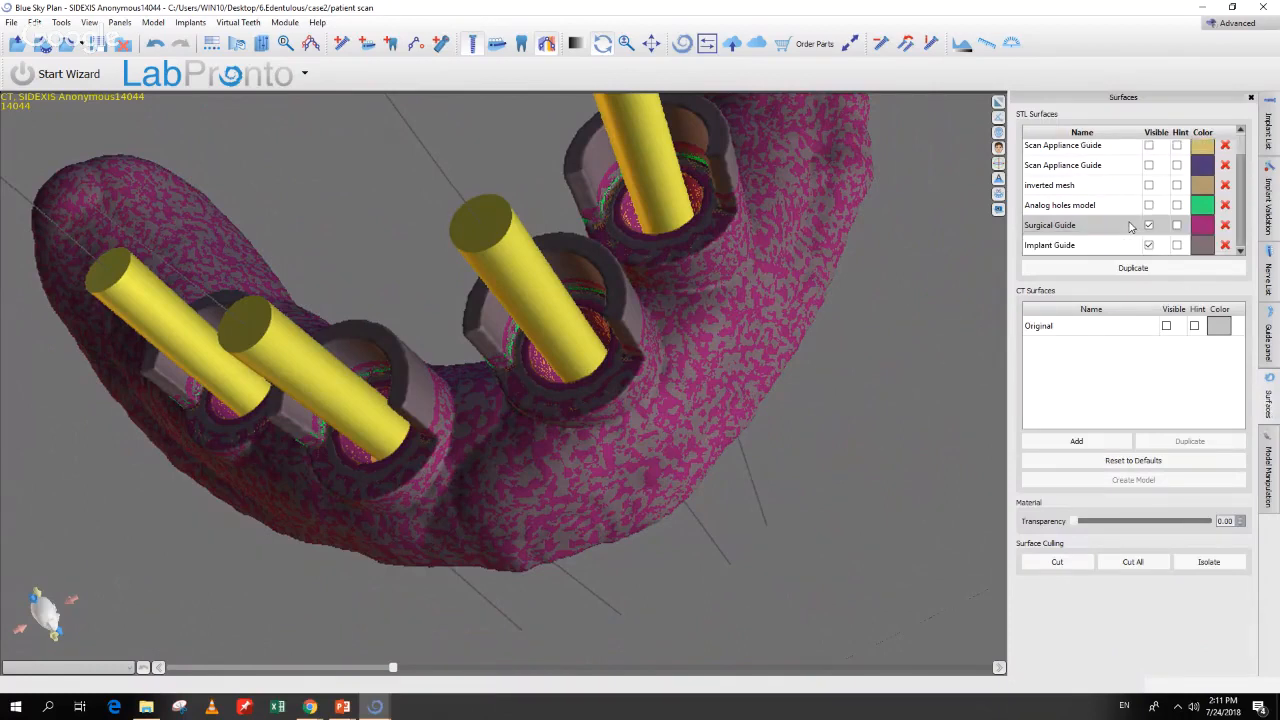
# Step: Hide the Surgical Guide and Implant Guide surfaces
pyautogui.click(1148, 225)
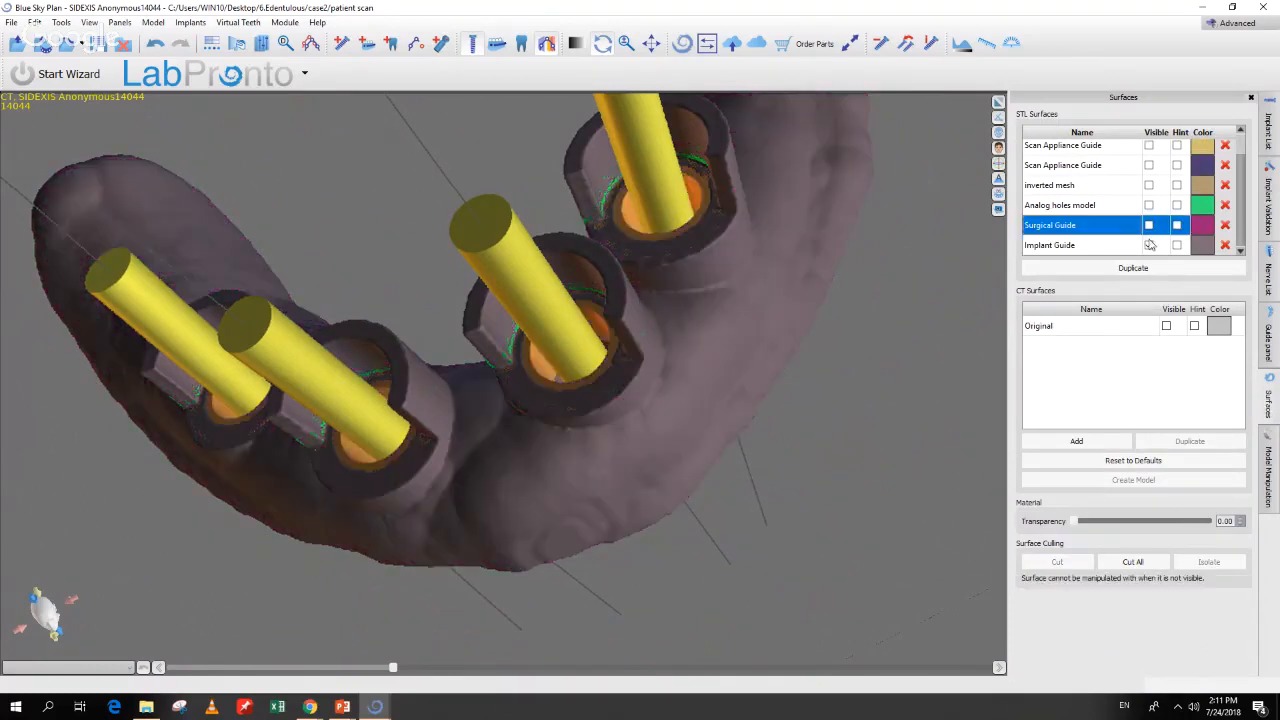
pyautogui.click(1149, 245)
pyautogui.scroll(3, 984, 220)
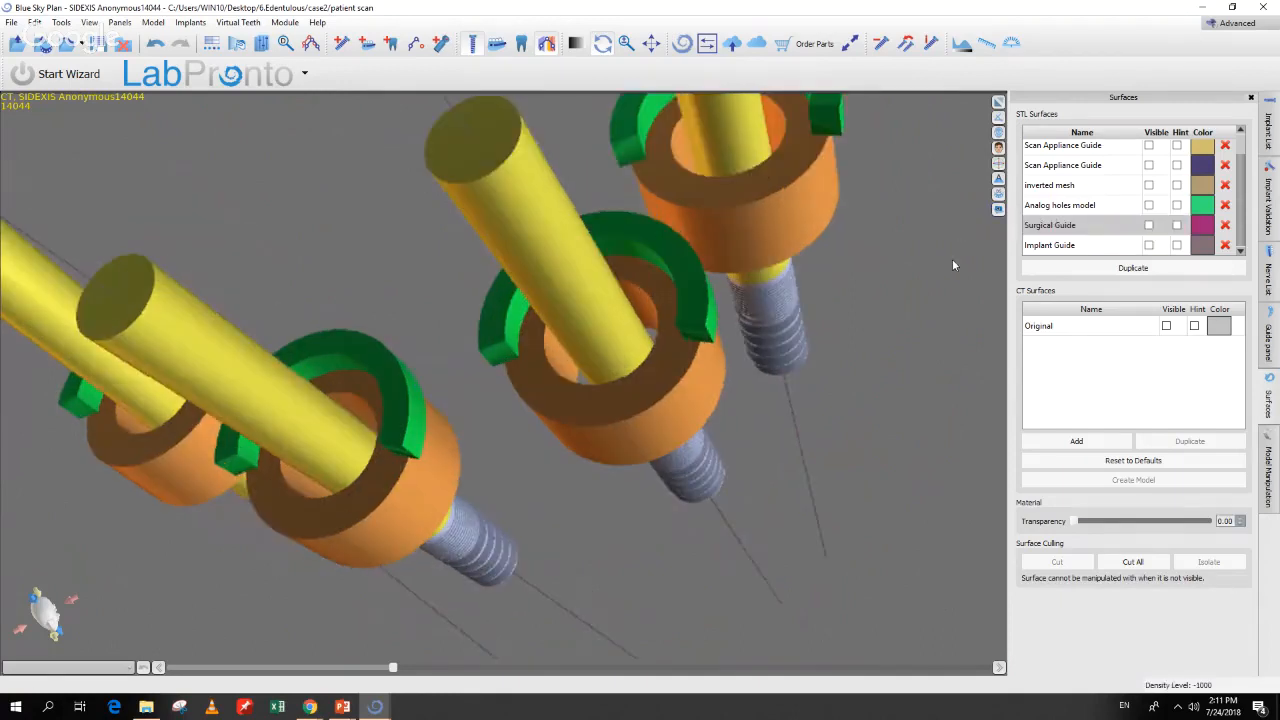
# Step: Show only the blue Scan Appliance Model with the implants, then return to the Implant List
pyautogui.click(1149, 145)
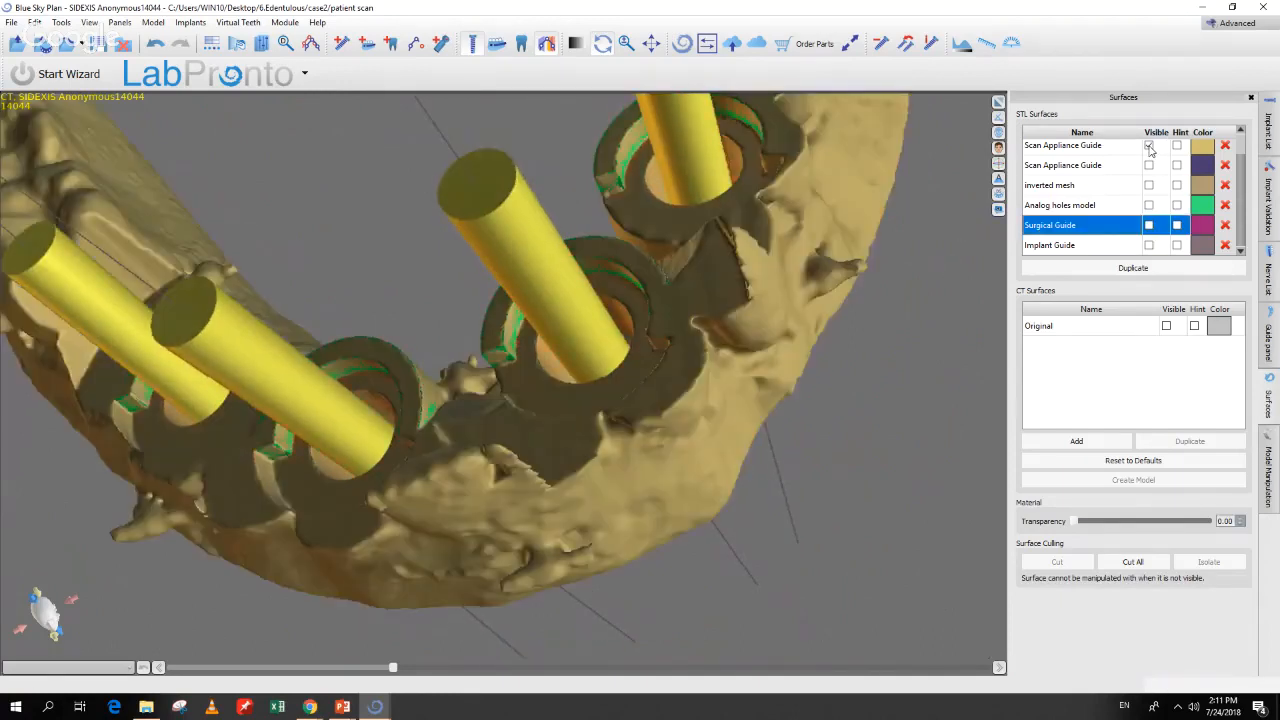
pyautogui.click(1149, 145)
pyautogui.scroll(1, 1149, 148)
pyautogui.click(1149, 150)
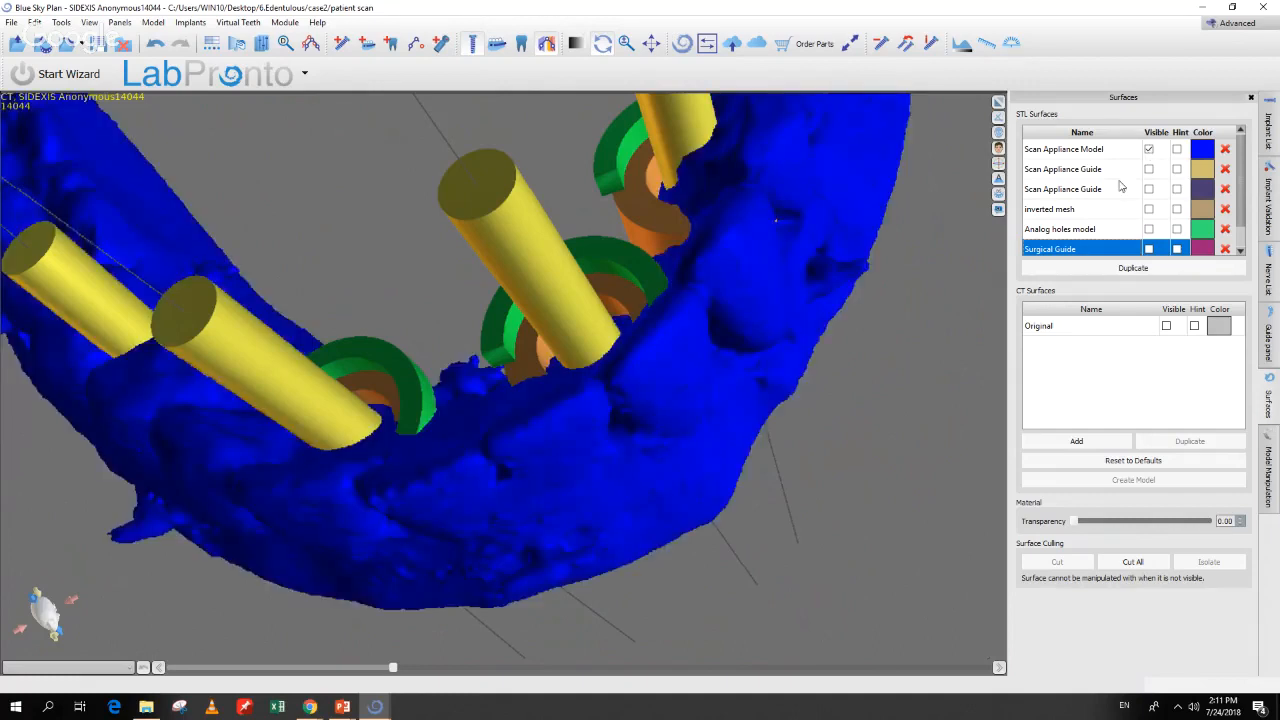
pyautogui.moveTo(910, 435); pyautogui.dragTo(873, 458)
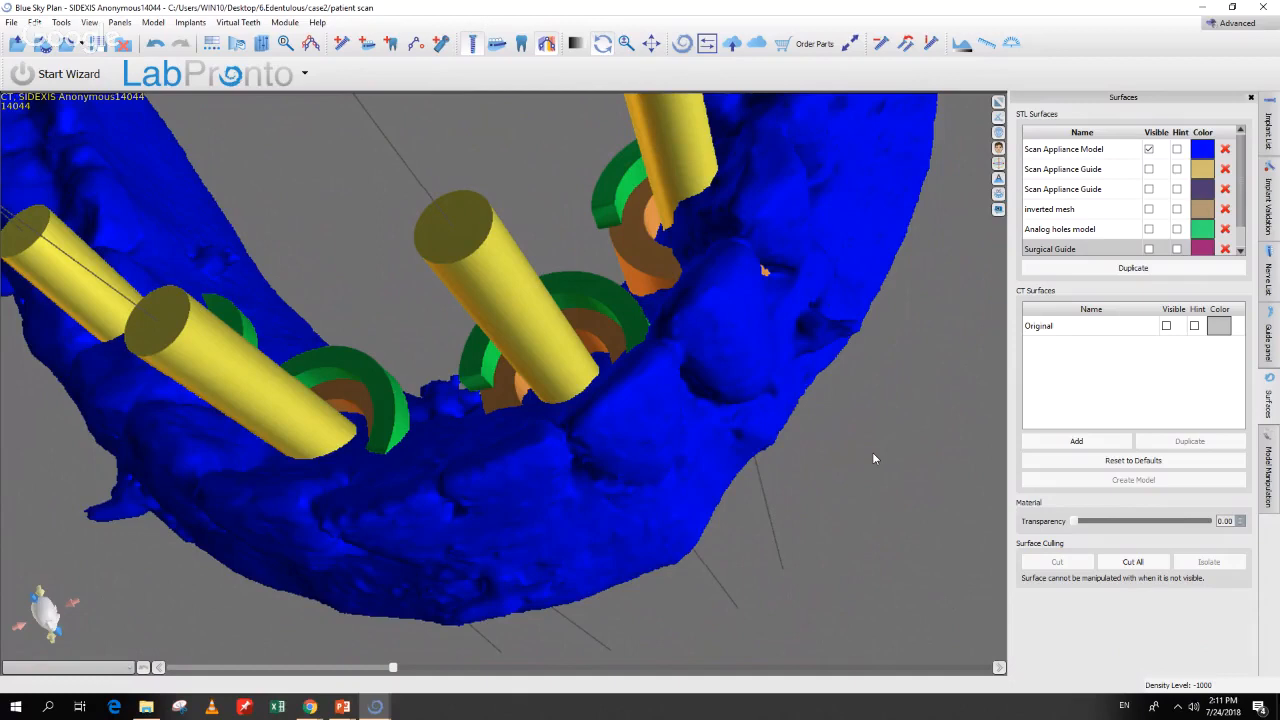
pyautogui.moveTo(873, 453); pyautogui.dragTo(875, 456)
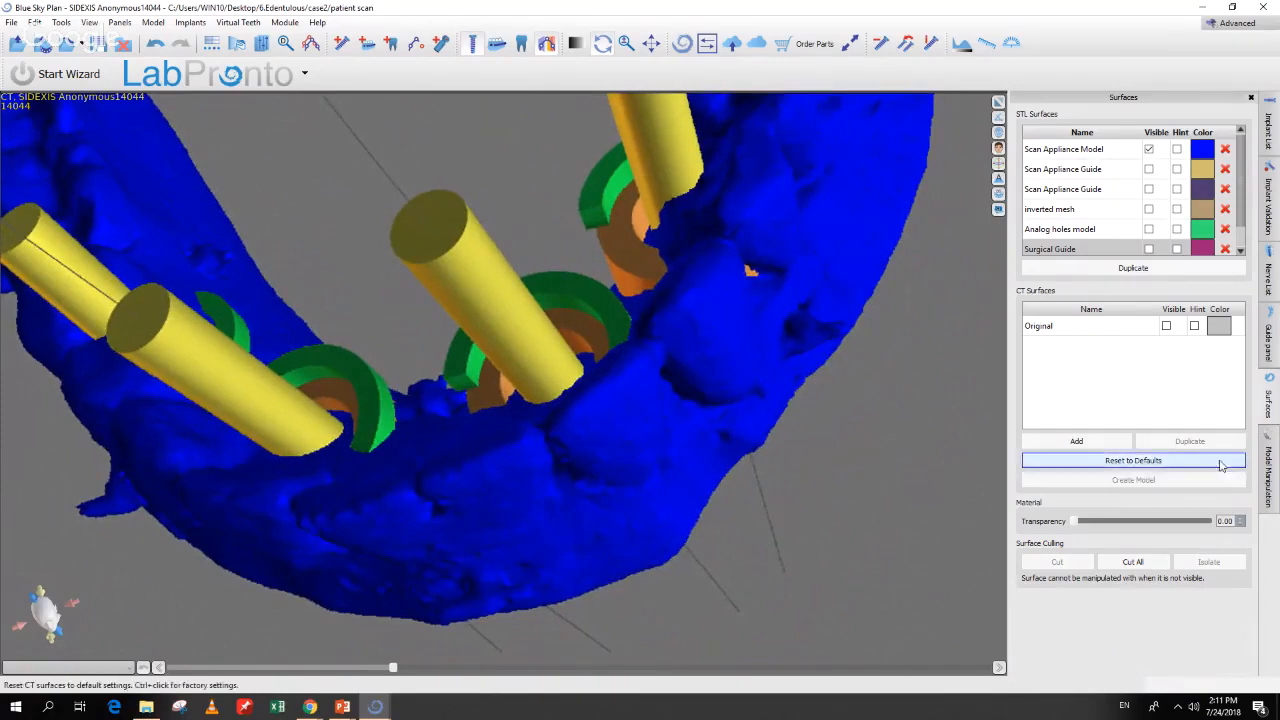
pyautogui.click(1274, 146)
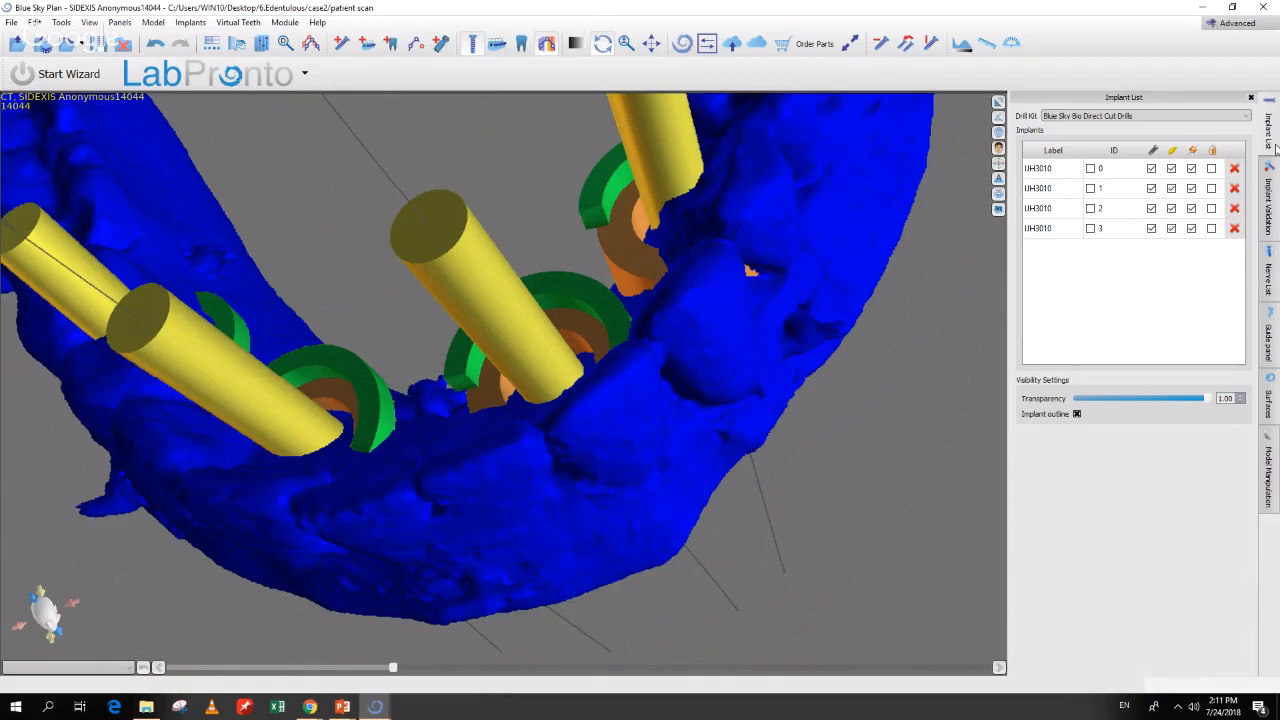
# Step: Raise implant 0's guide tube offset to about 14 mm and apply it to all implants
pyautogui.click(1061, 175)
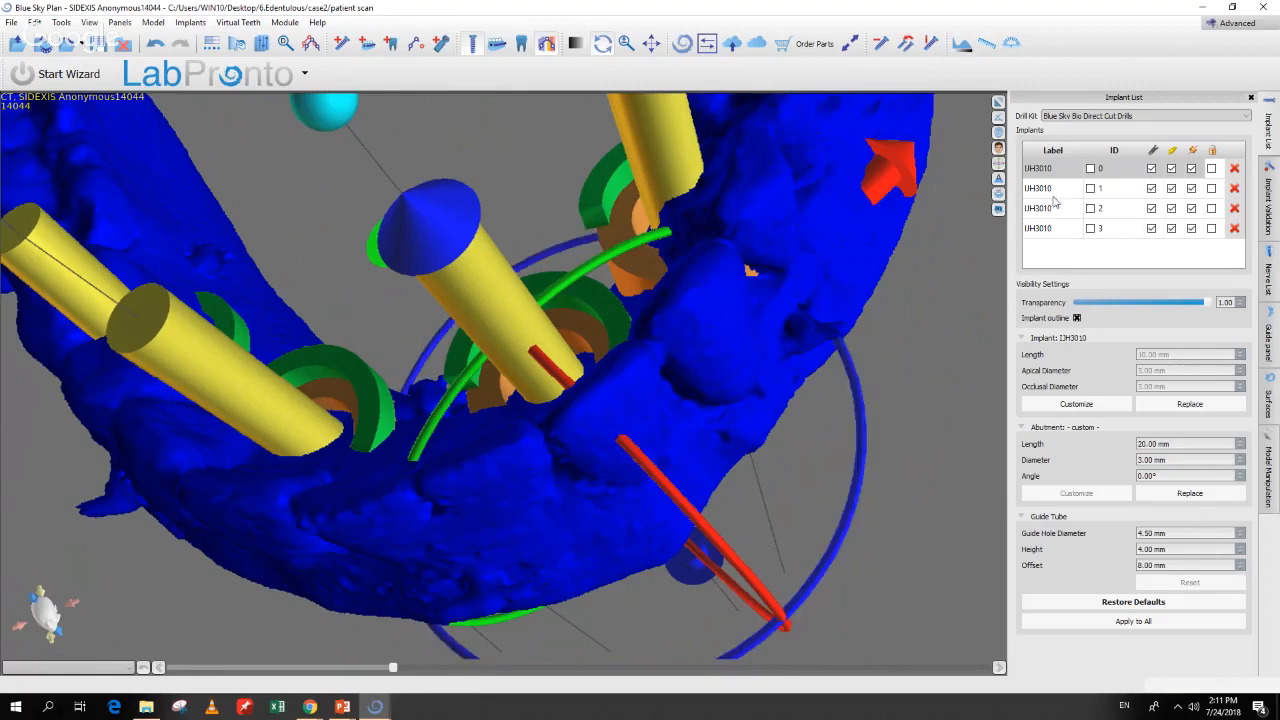
pyautogui.click(1061, 175)
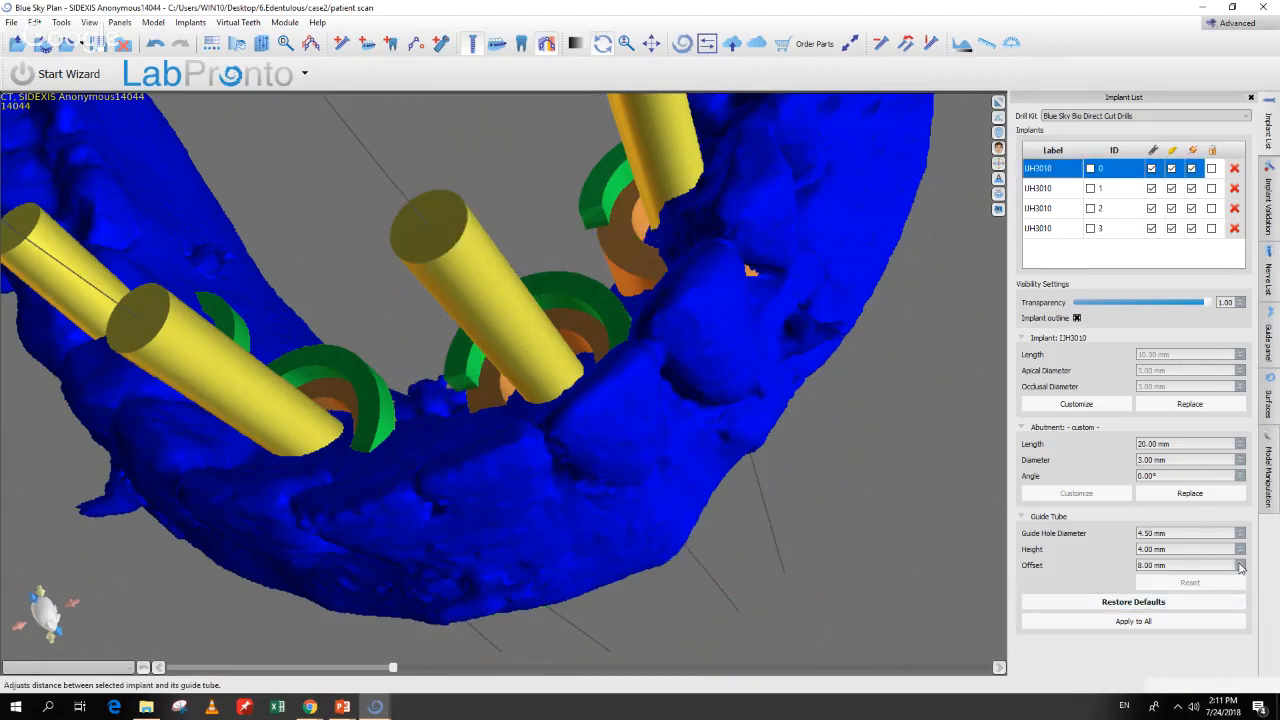
pyautogui.click(1240, 563)
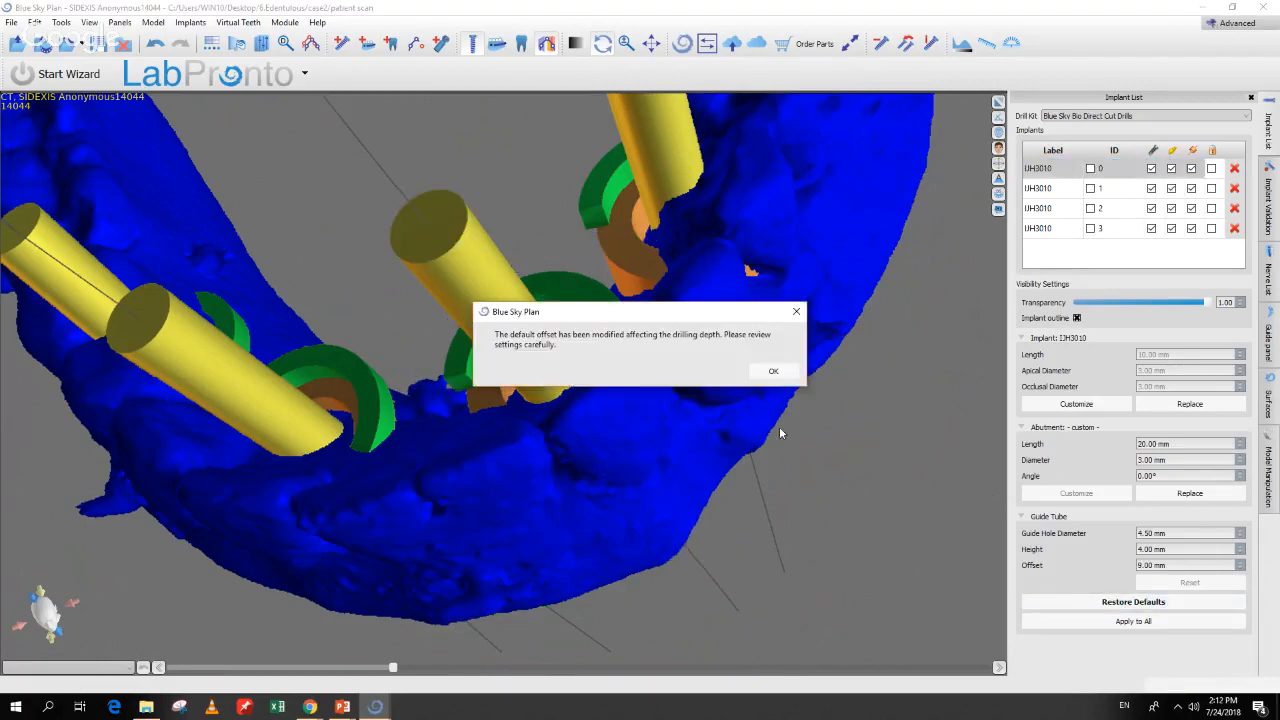
pyautogui.click(772, 372)
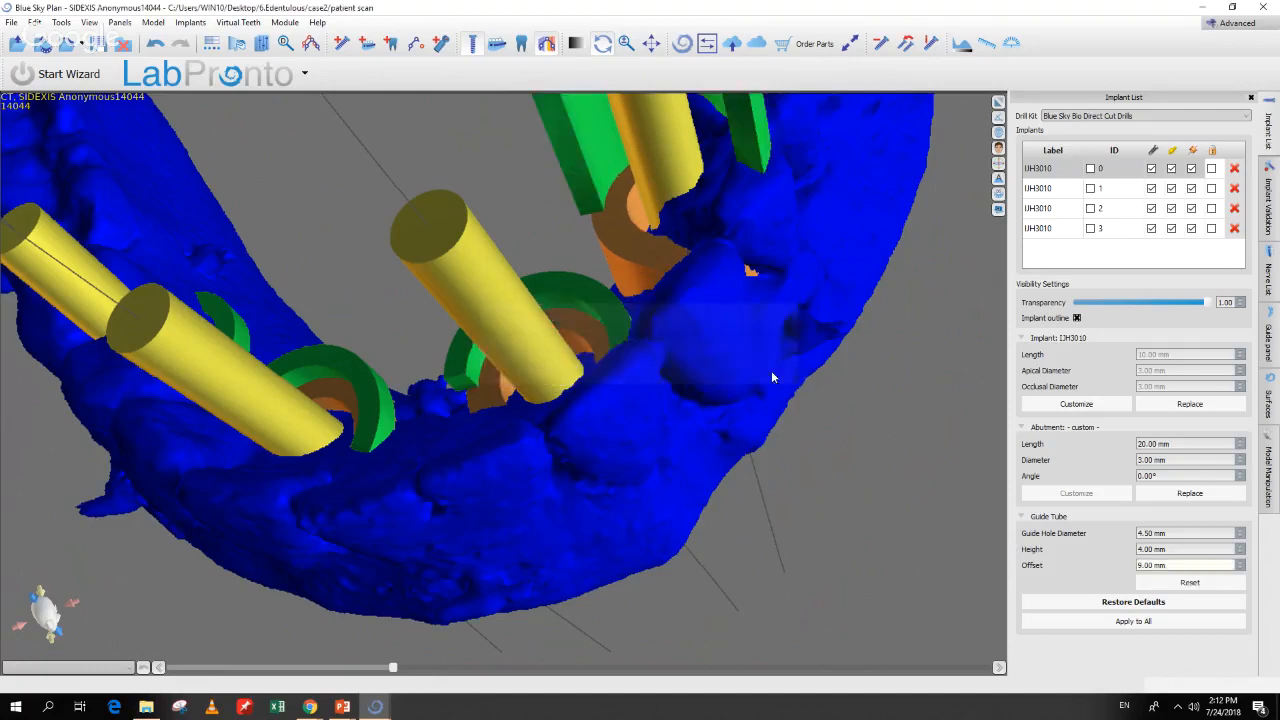
pyautogui.click(1240, 563)
pyautogui.click(1240, 563)
pyautogui.click(1240, 563)
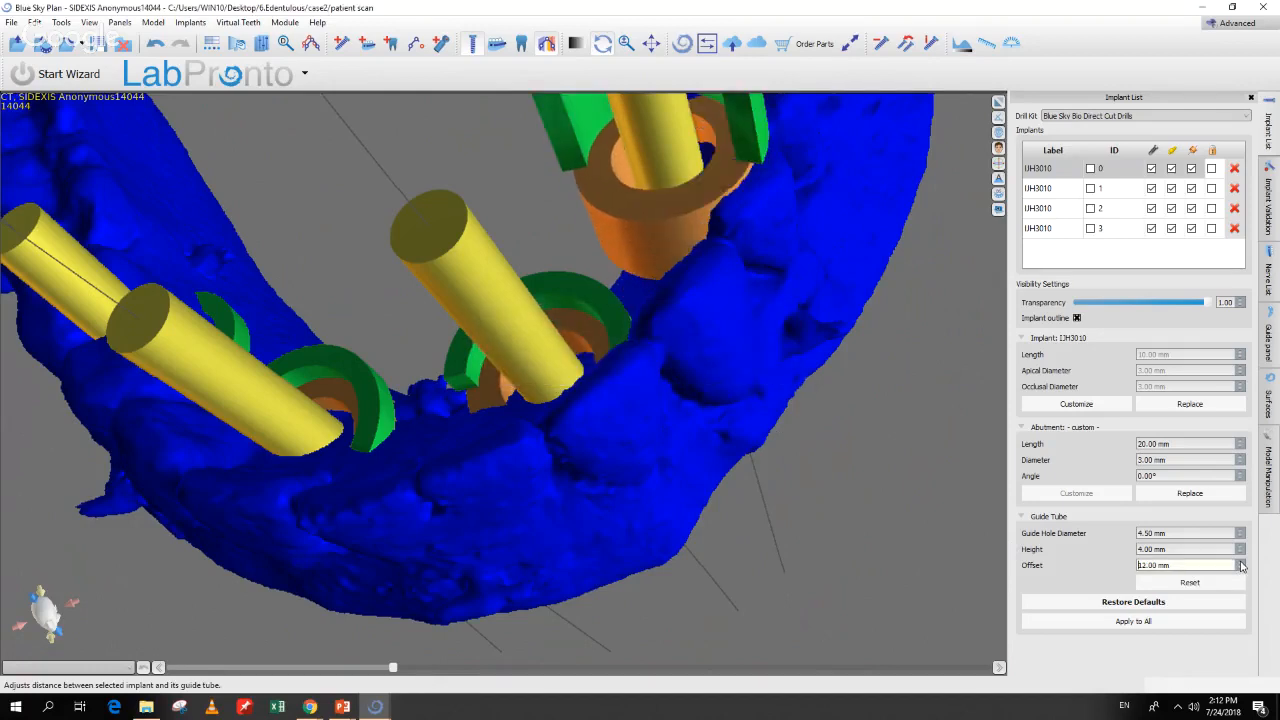
pyautogui.click(1240, 563)
pyautogui.click(1240, 563)
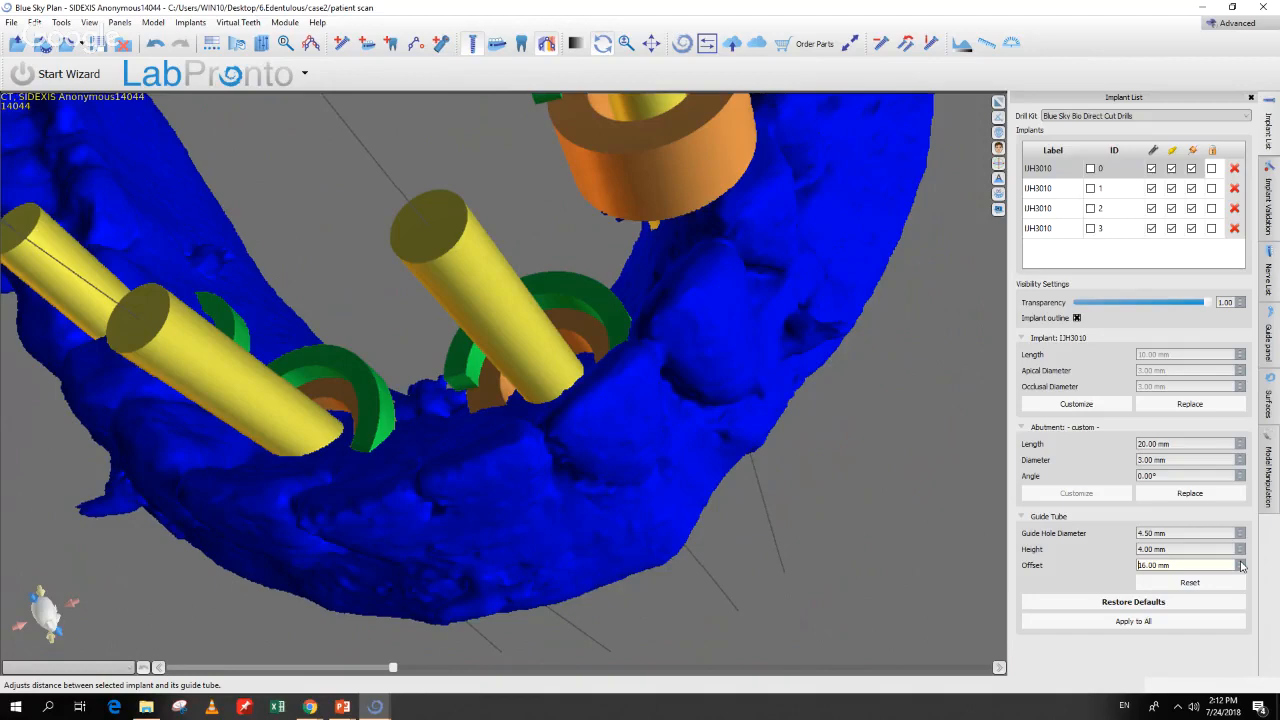
pyautogui.moveTo(866, 525); pyautogui.dragTo(788, 604)
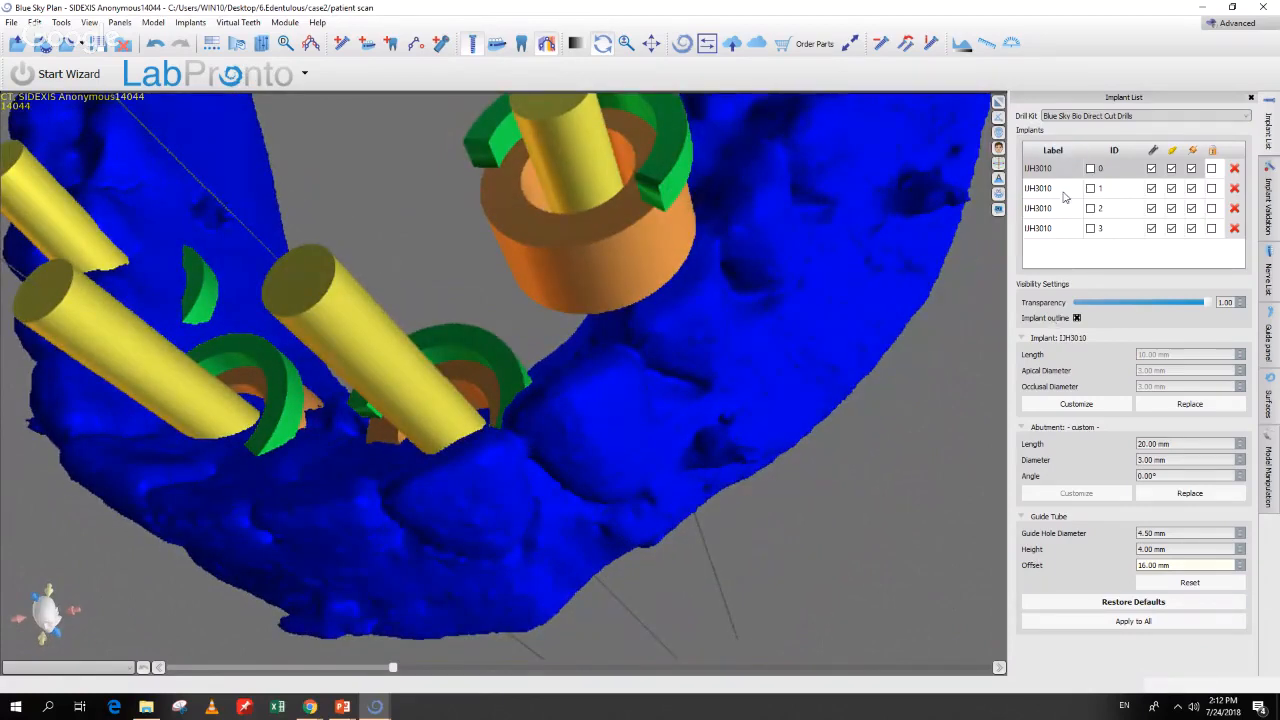
pyautogui.click(1116, 623)
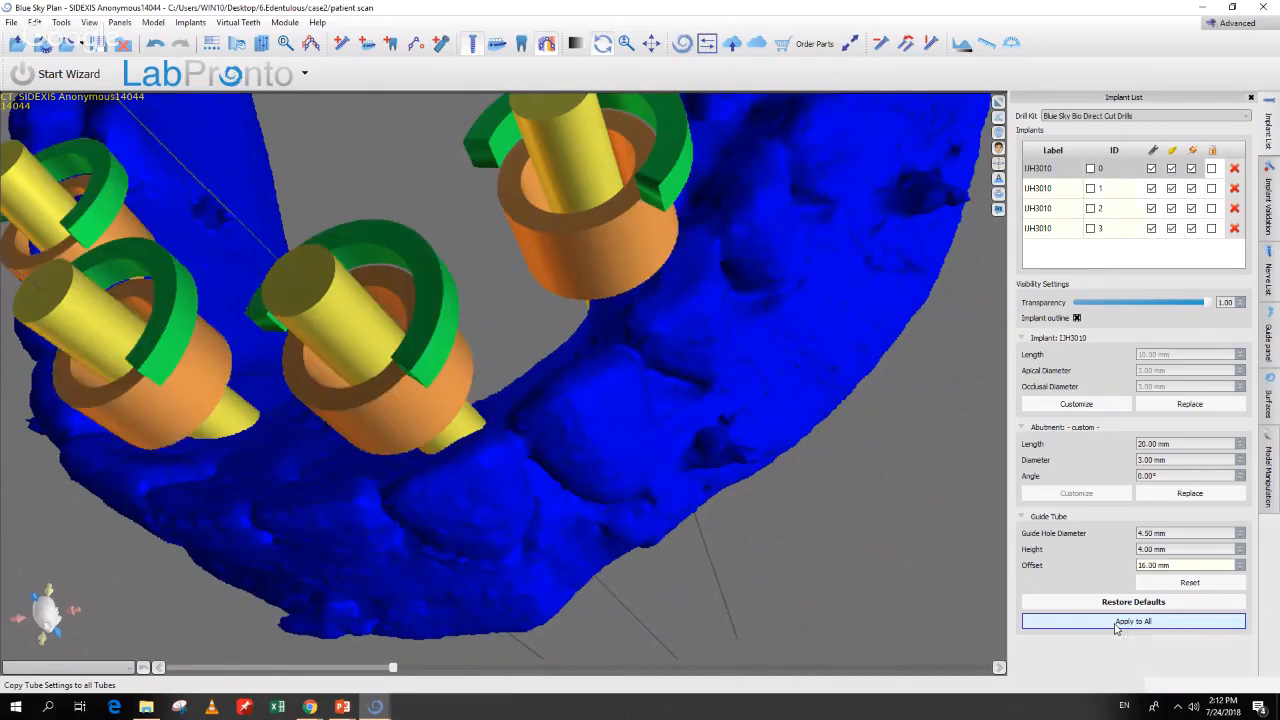
pyautogui.moveTo(825, 548); pyautogui.dragTo(930, 485)
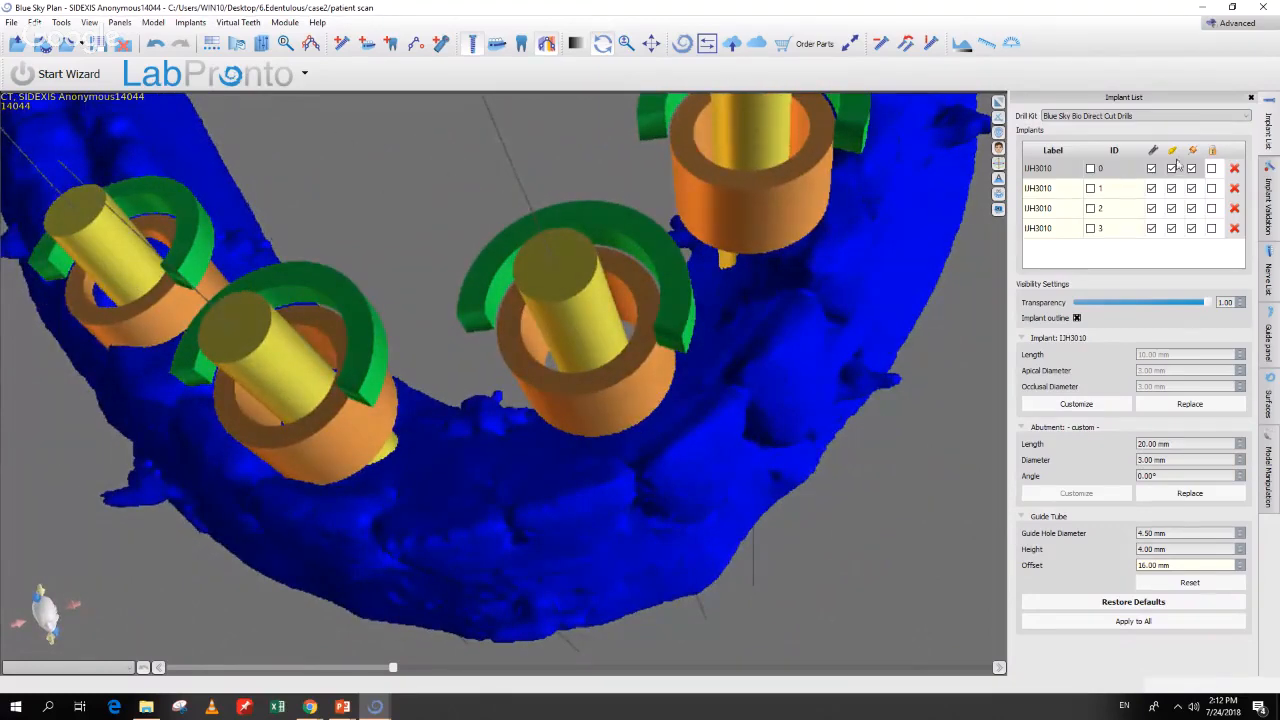
# Step: Try an 18 mm offset, dismiss the too-large warning, and apply 10.00 mm to all tubes
pyautogui.click(1242, 562)
pyautogui.click(1242, 562)
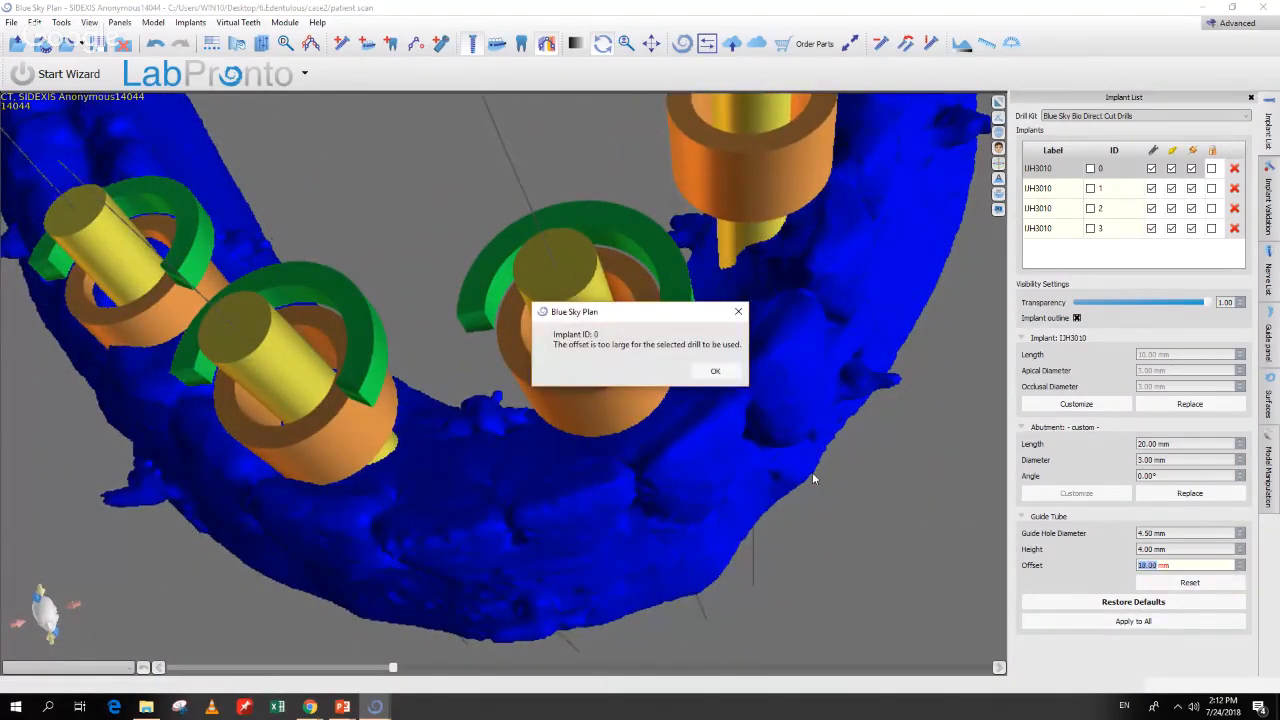
pyautogui.click(716, 371)
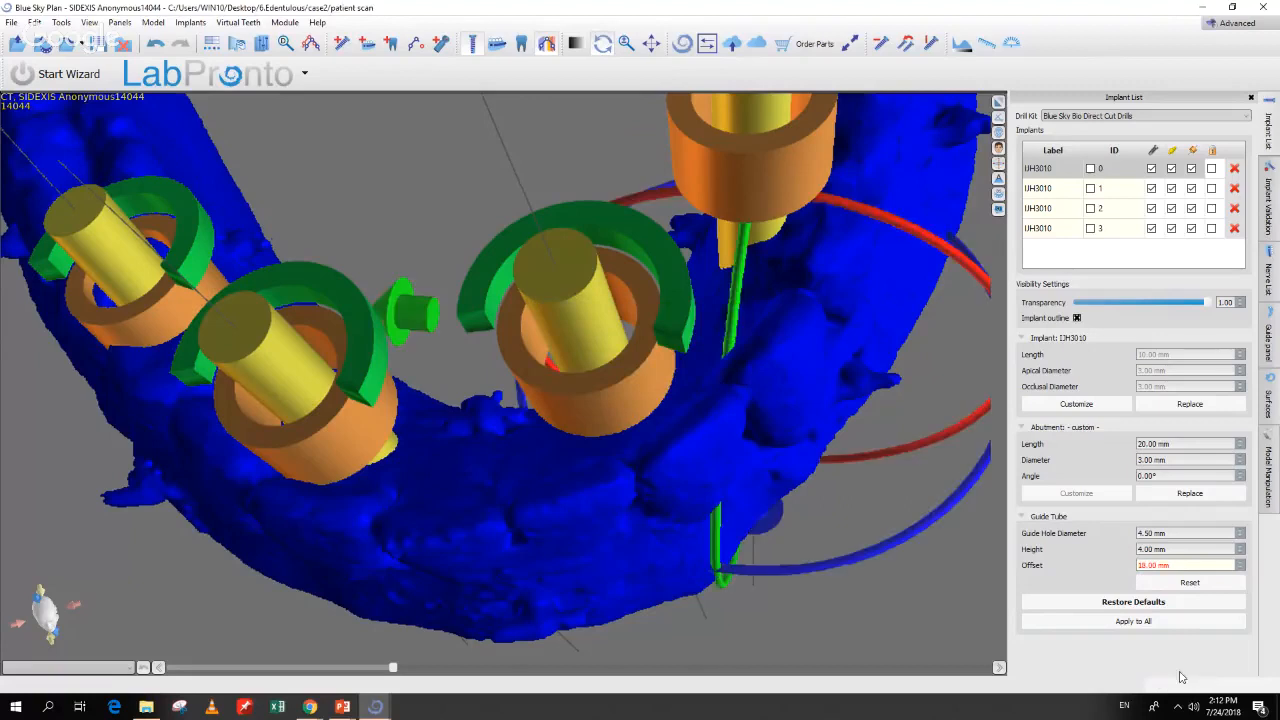
pyautogui.click(1150, 622)
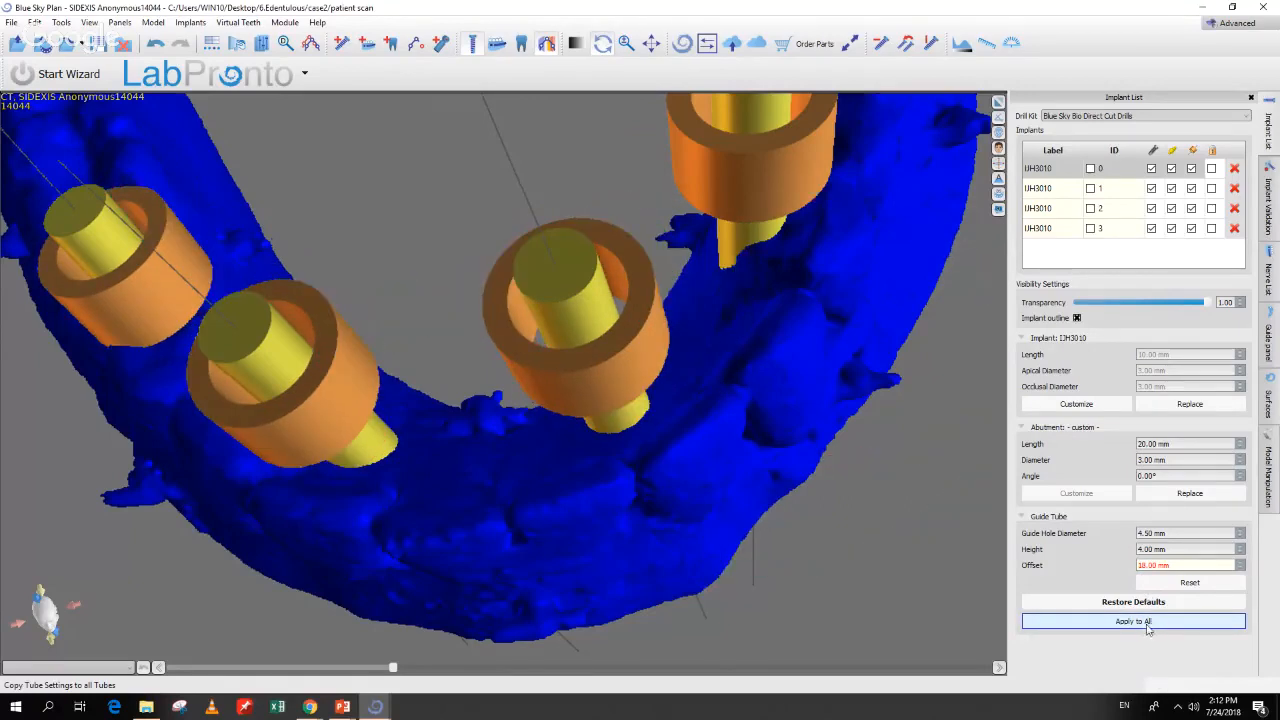
pyautogui.moveTo(900, 557); pyautogui.dragTo(843, 609)
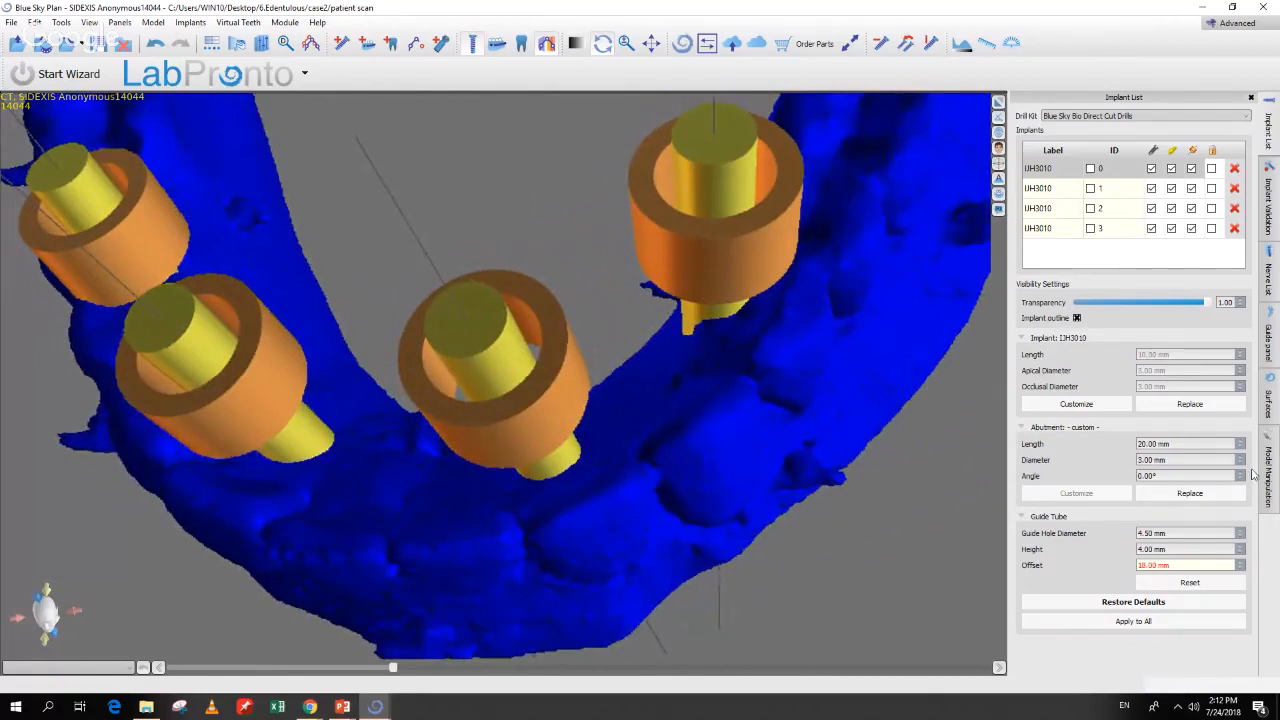
# Step: Set the surgical guide's base model to the Scan appliance model
pyautogui.click(1270, 404)
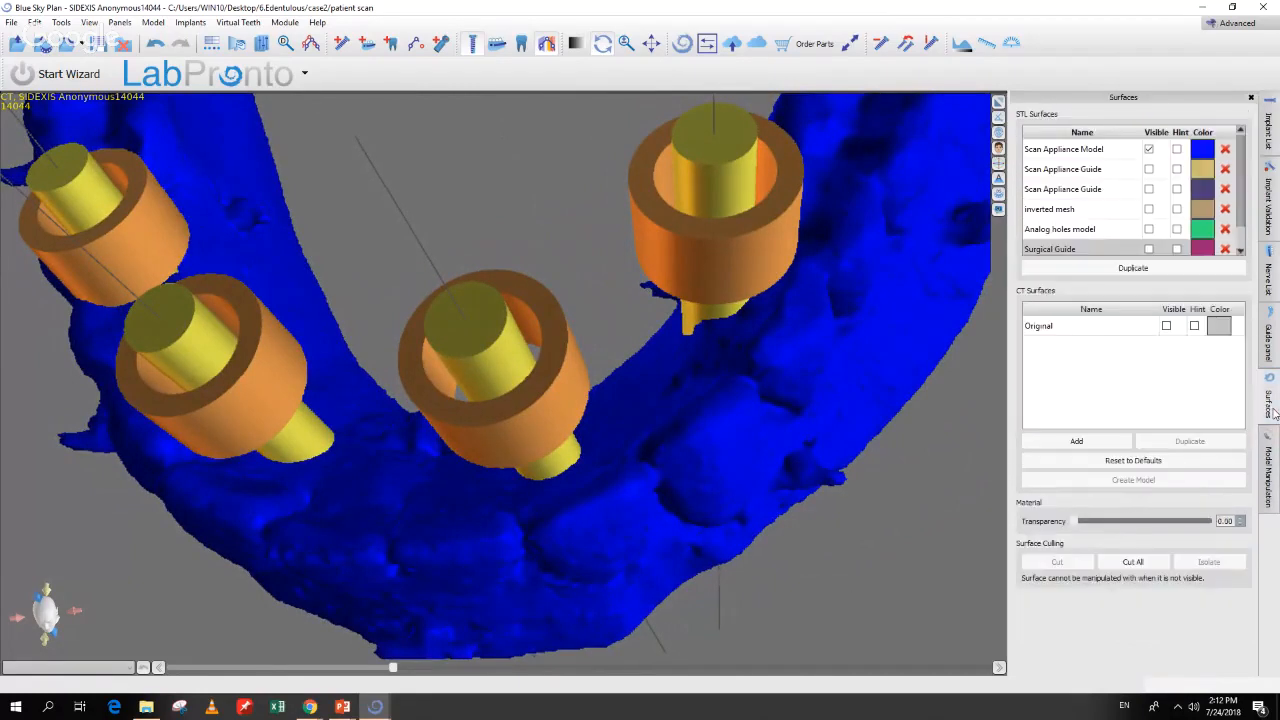
pyautogui.click(1271, 350)
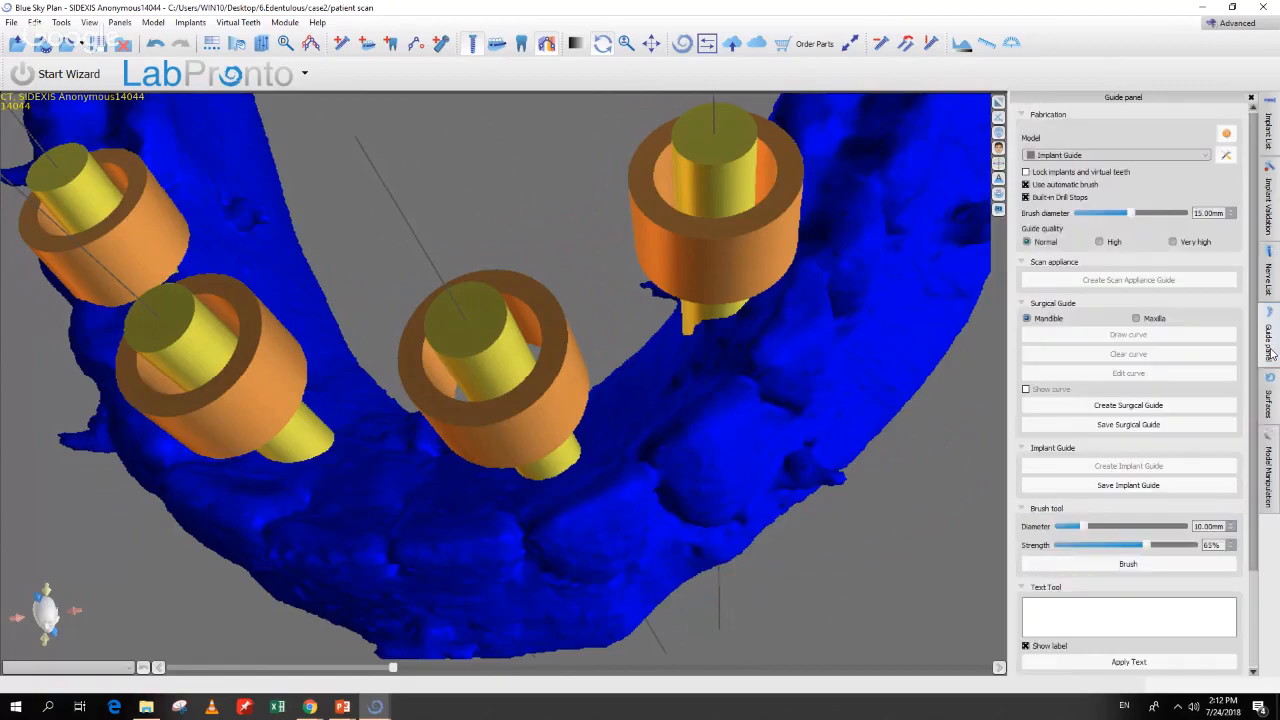
pyautogui.click(1095, 157)
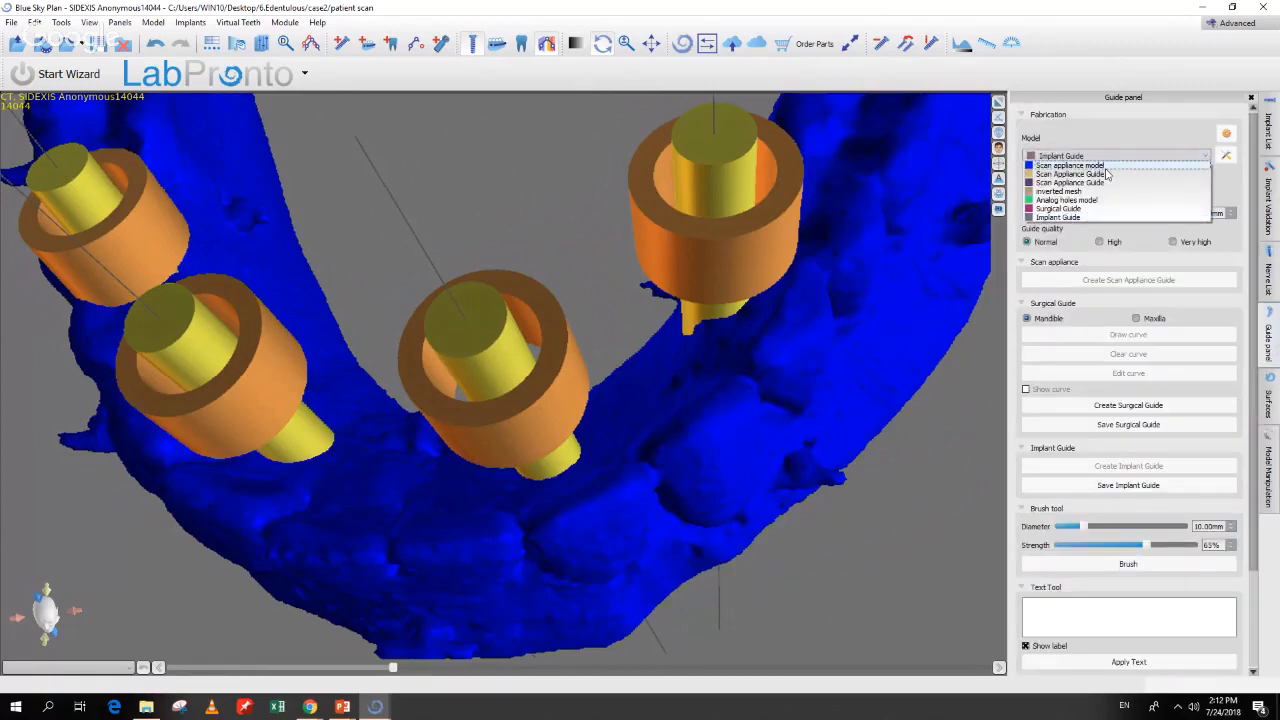
pyautogui.click(1106, 167)
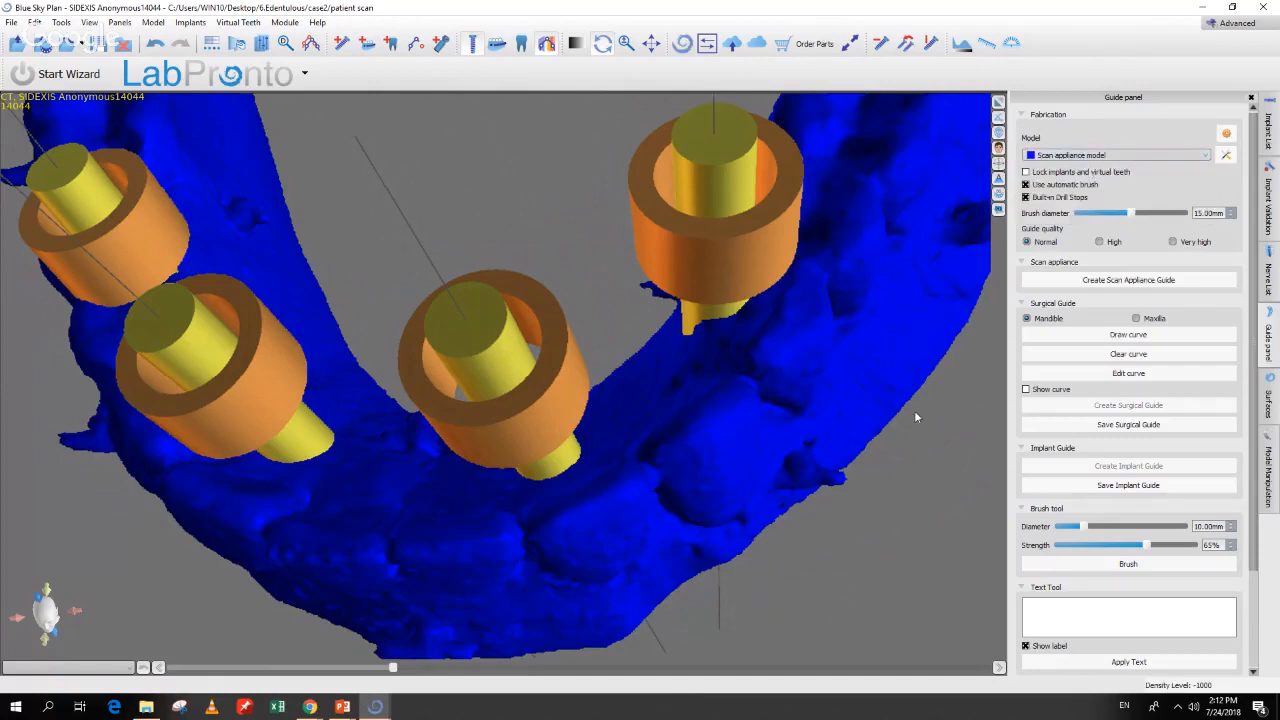
pyautogui.moveTo(887, 492)
pyautogui.mouseDown()
pyautogui.moveTo(816, 507)
pyautogui.moveTo(845, 505)
pyautogui.mouseUp()
# Step: Draw a first outline curve down and across the mandibular arch
pyautogui.click(1128, 334)
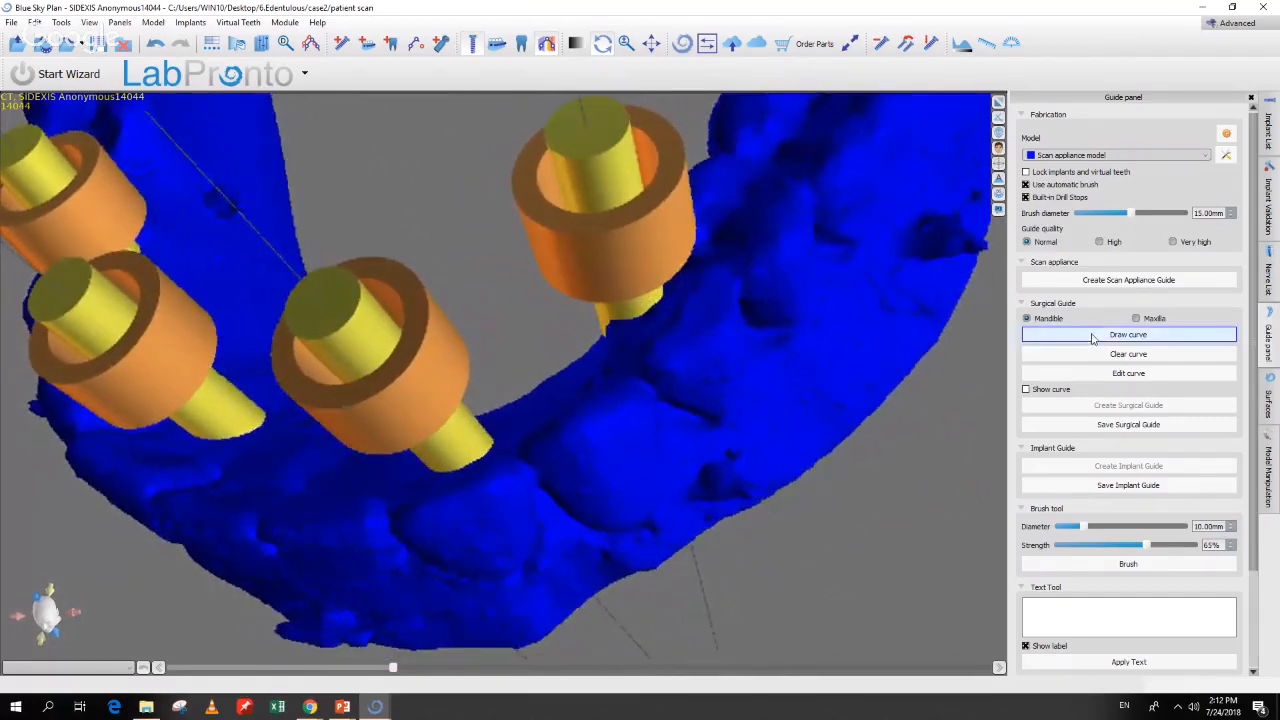
pyautogui.moveTo(869, 181)
pyautogui.mouseDown()
pyautogui.moveTo(797, 300)
pyautogui.moveTo(709, 394)
pyautogui.moveTo(598, 482)
pyautogui.moveTo(495, 539)
pyautogui.mouseUp()
pyautogui.moveTo(417, 519)
pyautogui.mouseDown(button='right')
pyautogui.moveTo(476, 412)
pyautogui.moveTo(614, 286)
pyautogui.mouseUp(button='right')
pyautogui.moveTo(674, 229)
pyautogui.mouseDown()
pyautogui.moveTo(597, 260)
pyautogui.moveTo(402, 266)
pyautogui.moveTo(277, 251)
pyautogui.moveTo(176, 195)
pyautogui.mouseUp()
pyautogui.moveTo(240, 194); pyautogui.dragTo(398, 304, button='right')
pyautogui.moveTo(559, 481)
pyautogui.mouseDown()
pyautogui.moveTo(480, 441)
pyautogui.moveTo(350, 332)
pyautogui.moveTo(300, 208)
pyautogui.moveTo(297, 163)
pyautogui.moveTo(342, 116)
pyautogui.mouseUp()
pyautogui.moveTo(636, 137); pyautogui.dragTo(272, 357, button='right')
# Step: Trace a new outline curve along the arch's right side and down the ridge
pyautogui.moveTo(190, 352)
pyautogui.mouseDown()
pyautogui.moveTo(258, 330)
pyautogui.moveTo(298, 350)
pyautogui.moveTo(445, 525)
pyautogui.moveTo(528, 557)
pyautogui.moveTo(648, 551)
pyautogui.moveTo(799, 485)
pyautogui.moveTo(884, 375)
pyautogui.moveTo(943, 258)
pyautogui.mouseUp()
pyautogui.moveTo(959, 274)
pyautogui.mouseDown(button='right')
pyautogui.moveTo(717, 354)
pyautogui.moveTo(548, 430)
pyautogui.moveTo(664, 455)
pyautogui.mouseUp(button='right')
pyautogui.moveTo(664, 457); pyautogui.dragTo(728, 363)
pyautogui.moveTo(886, 395); pyautogui.dragTo(797, 362, button='right')
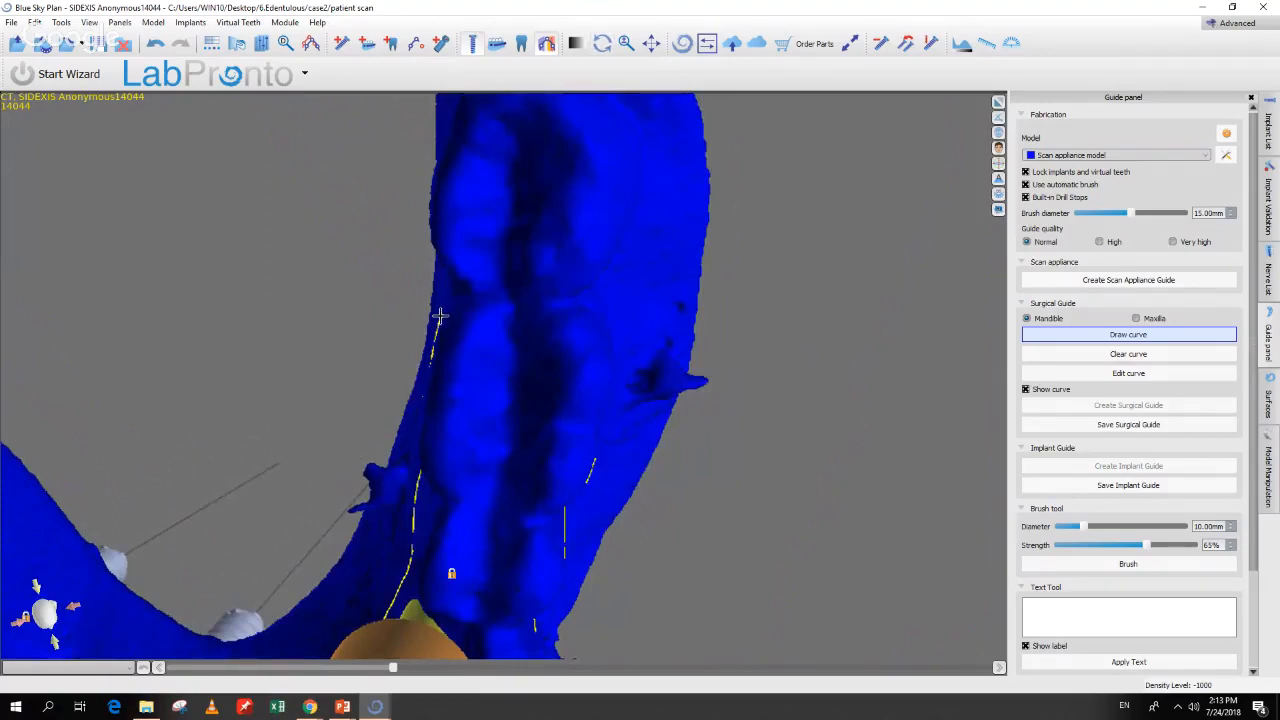
pyautogui.moveTo(439, 317)
pyautogui.mouseDown()
pyautogui.moveTo(499, 305)
pyautogui.moveTo(580, 315)
pyautogui.moveTo(606, 357)
pyautogui.mouseUp()
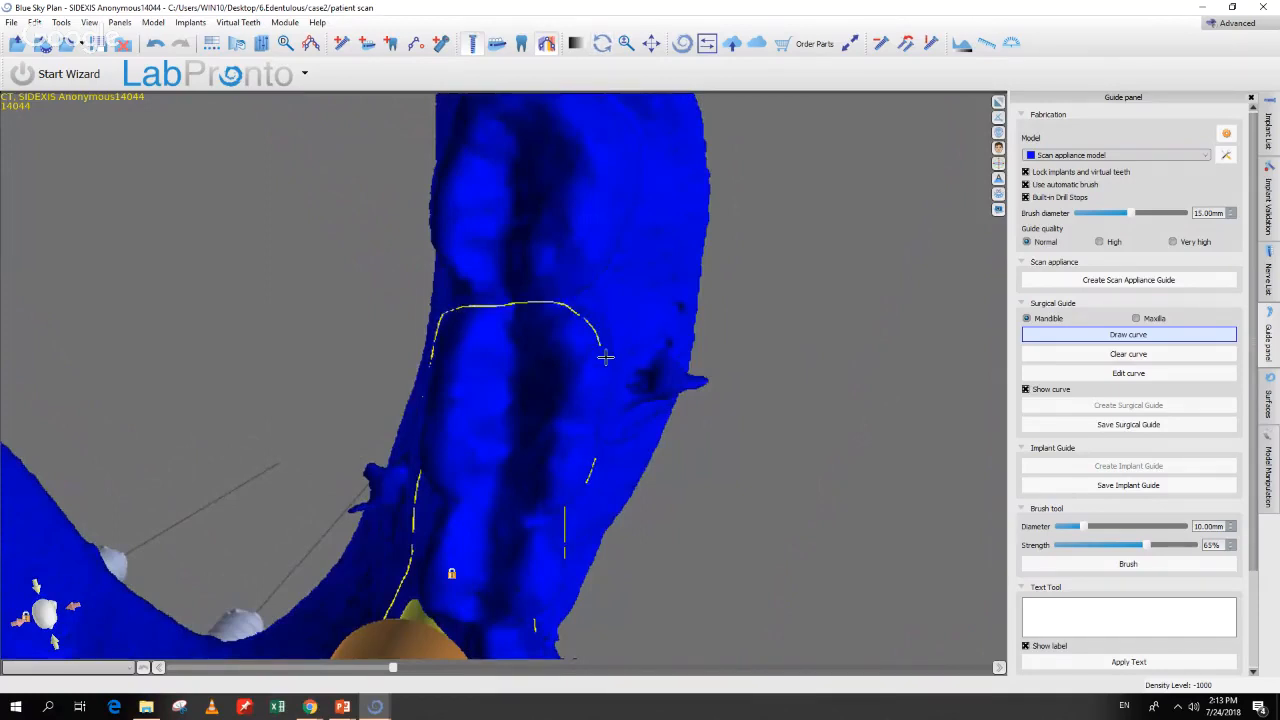
pyautogui.moveTo(648, 465); pyautogui.dragTo(570, 436, button='right')
pyautogui.moveTo(472, 290)
pyautogui.mouseDown()
pyautogui.moveTo(483, 331)
pyautogui.moveTo(466, 384)
pyautogui.moveTo(472, 446)
pyautogui.mouseUp()
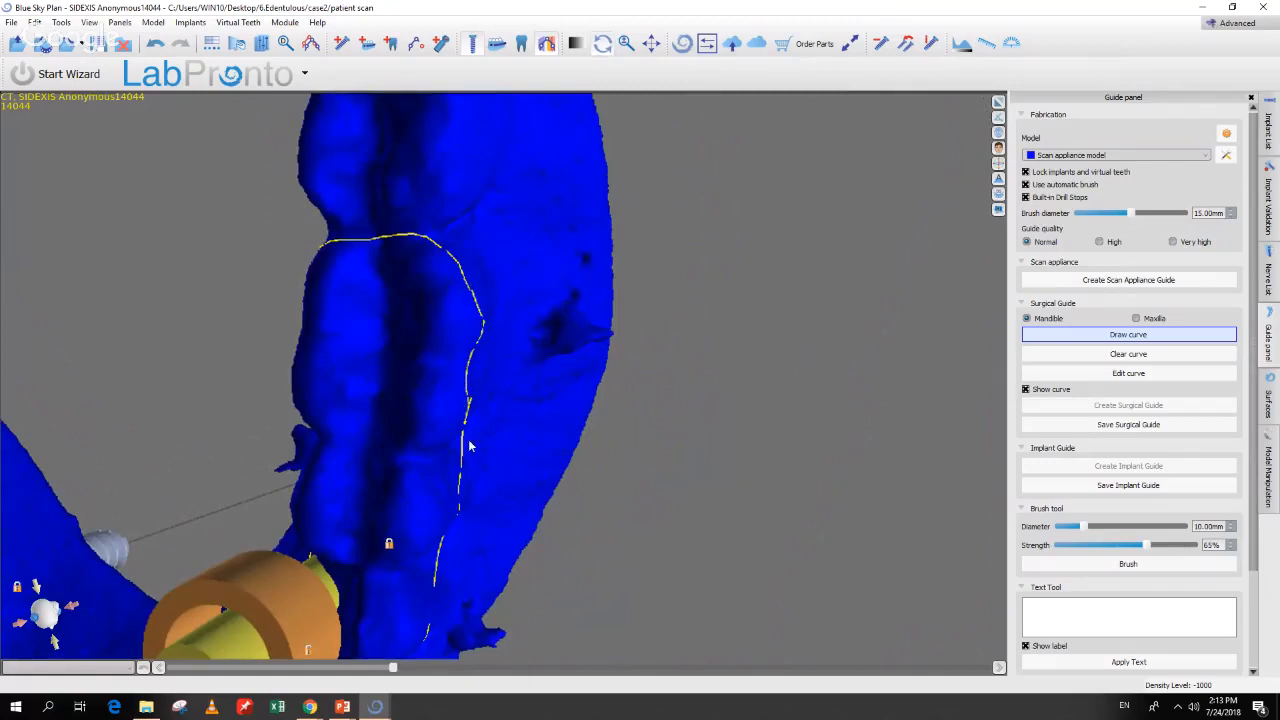
# Step: Edit the guide curve, pulling control points down, inward and rightward to fit the ridge
pyautogui.click(1136, 371)
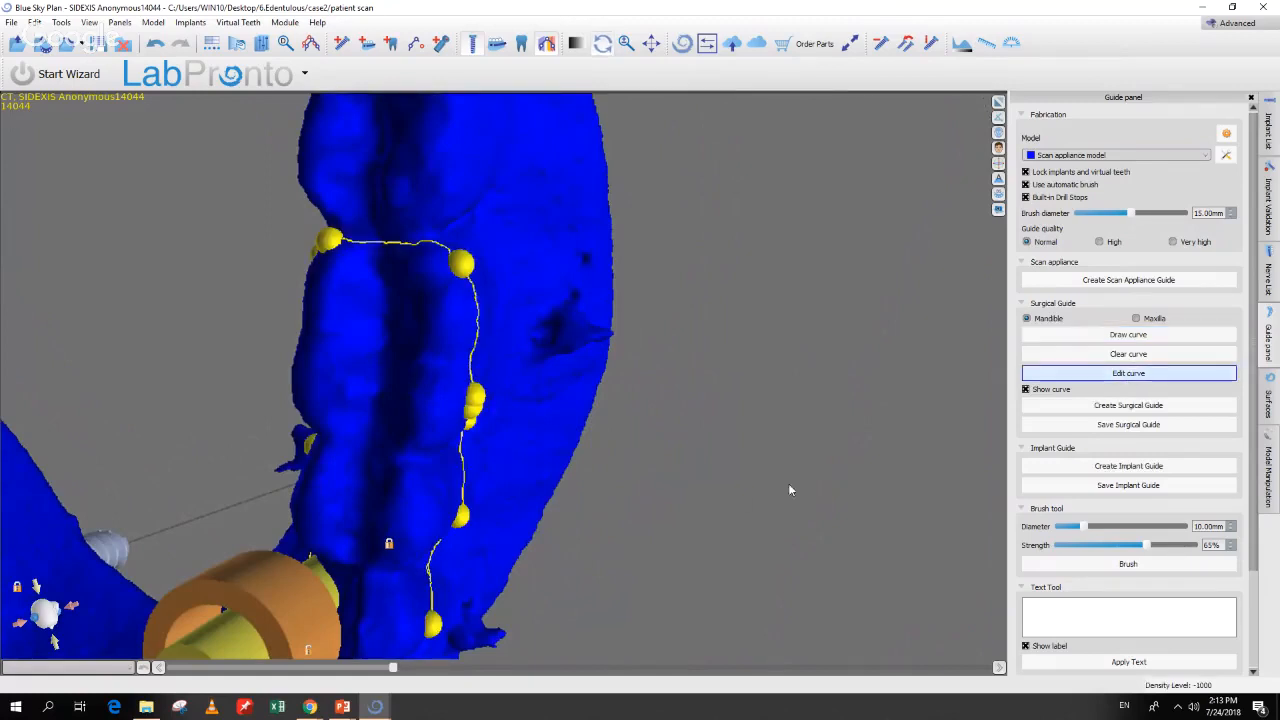
pyautogui.moveTo(720, 501); pyautogui.dragTo(650, 480, button='right')
pyautogui.moveTo(311, 277); pyautogui.dragTo(317, 314)
pyautogui.moveTo(357, 429); pyautogui.dragTo(289, 368, button='right')
pyautogui.moveTo(282, 313); pyautogui.dragTo(284, 324)
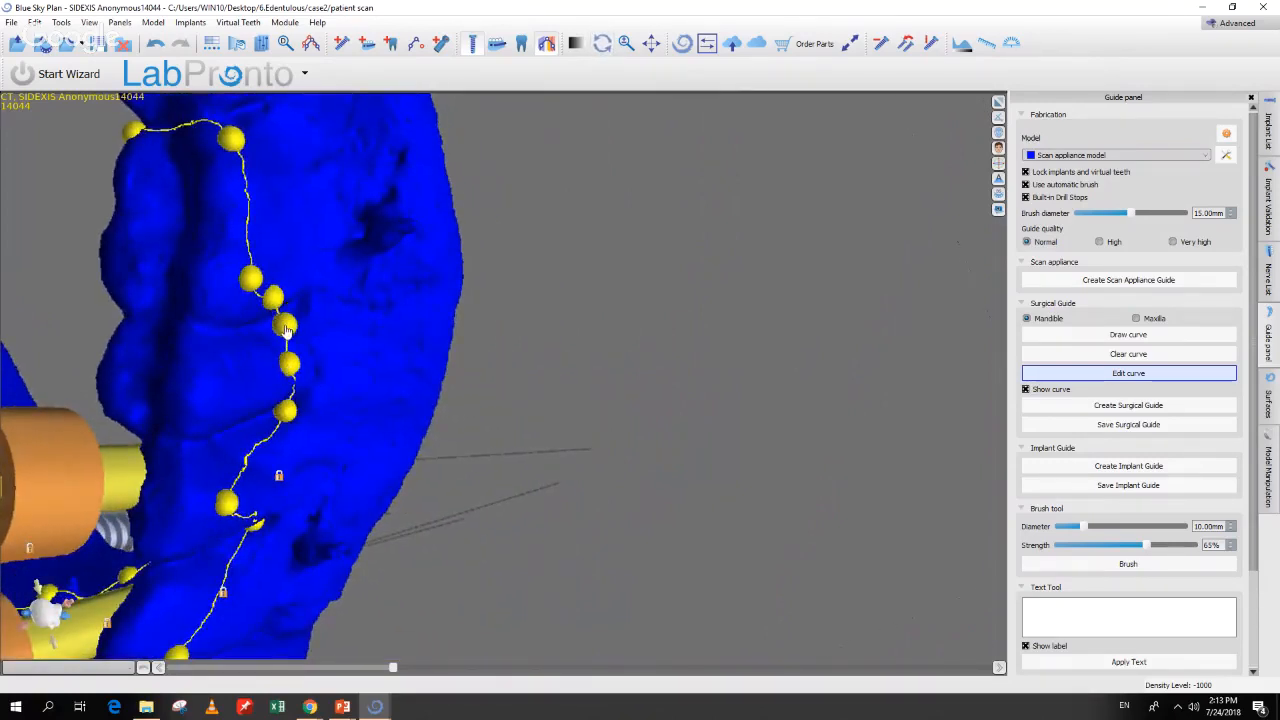
pyautogui.moveTo(229, 504); pyautogui.dragTo(274, 483)
pyautogui.moveTo(309, 551); pyautogui.dragTo(395, 232, button='right')
pyautogui.moveTo(395, 233); pyautogui.dragTo(416, 258)
pyautogui.moveTo(402, 158); pyautogui.dragTo(476, 161)
pyautogui.moveTo(396, 189); pyautogui.dragTo(460, 183)
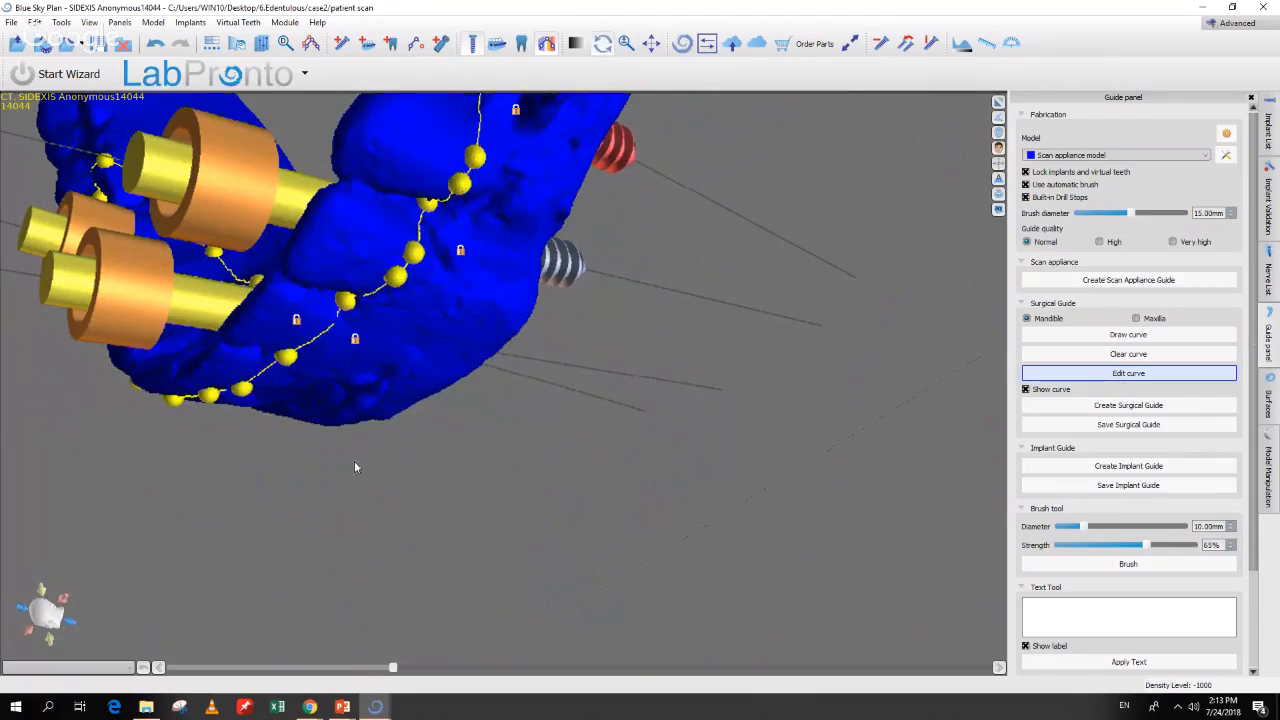
# Step: Shift further curve control points leftward along the arch from a new angle
pyautogui.moveTo(108, 544); pyautogui.dragTo(560, 506)
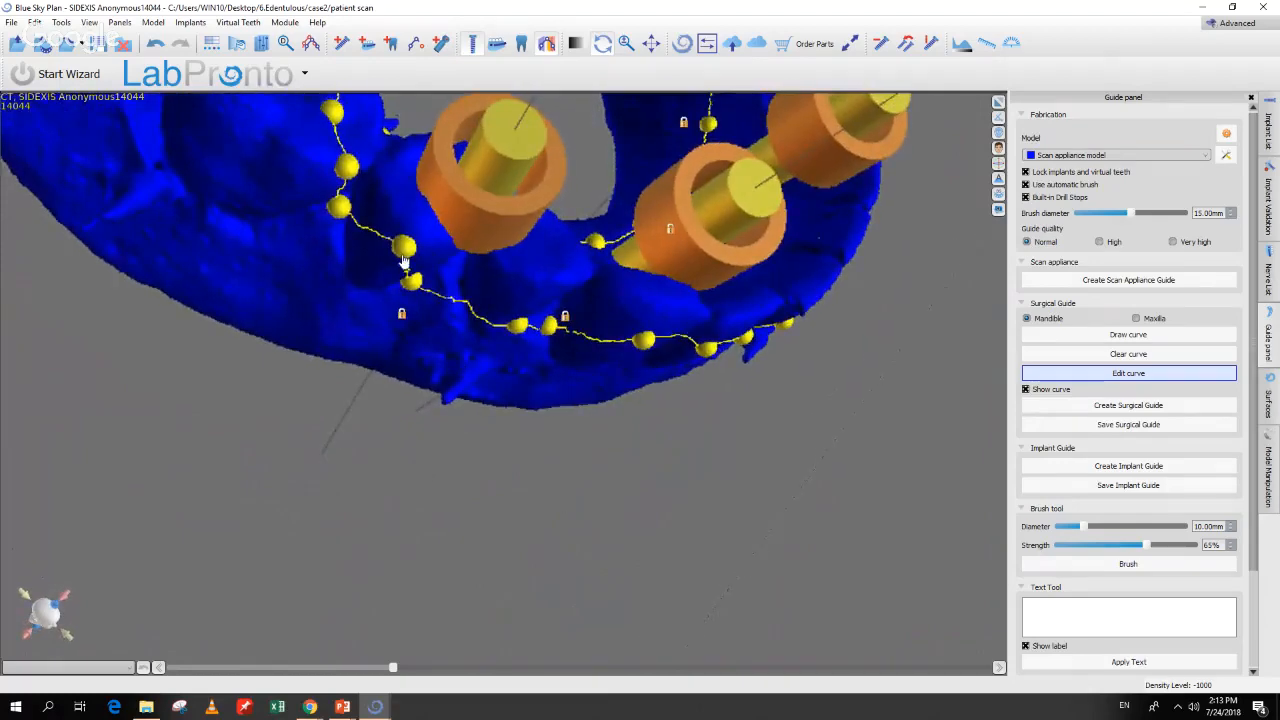
pyautogui.moveTo(375, 275); pyautogui.dragTo(363, 285)
pyautogui.moveTo(341, 212); pyautogui.dragTo(273, 234)
pyautogui.moveTo(347, 172); pyautogui.dragTo(295, 186)
pyautogui.moveTo(629, 486); pyautogui.dragTo(476, 604)
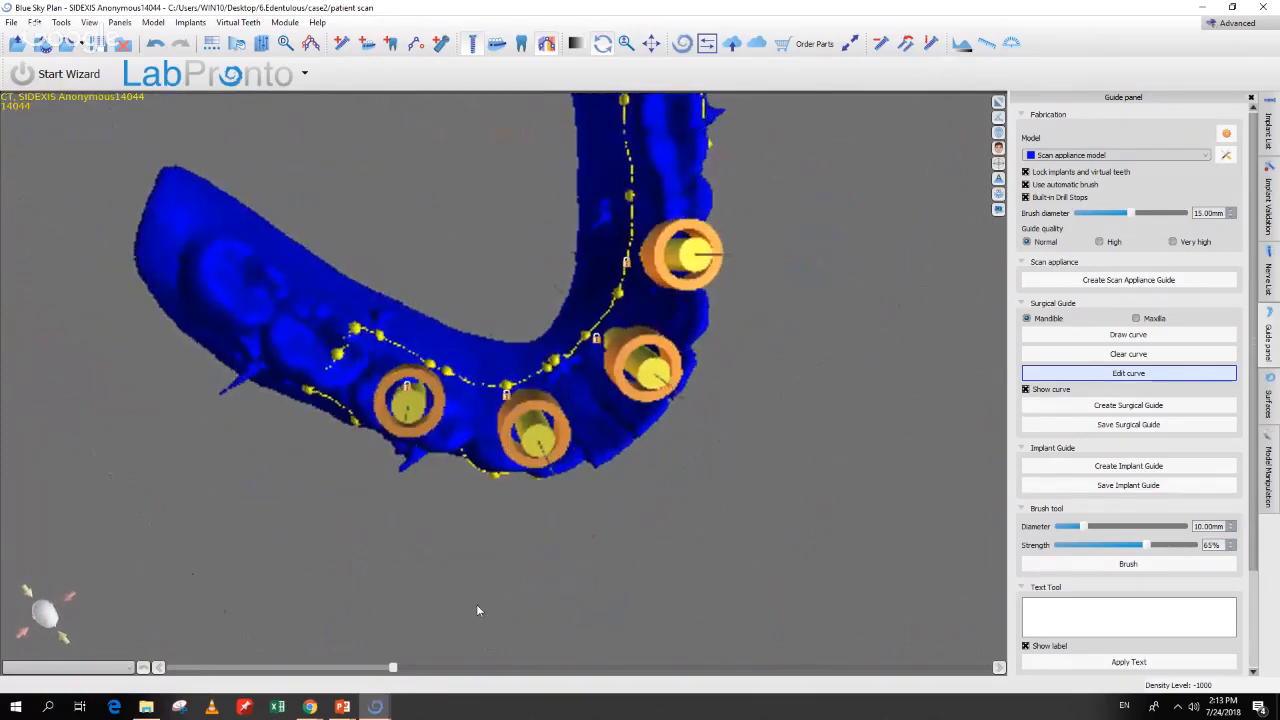
# Step: Create the surgical guide from the curve with default preferences and review the surfaces list
pyautogui.click(1131, 408)
pyautogui.click(747, 499)
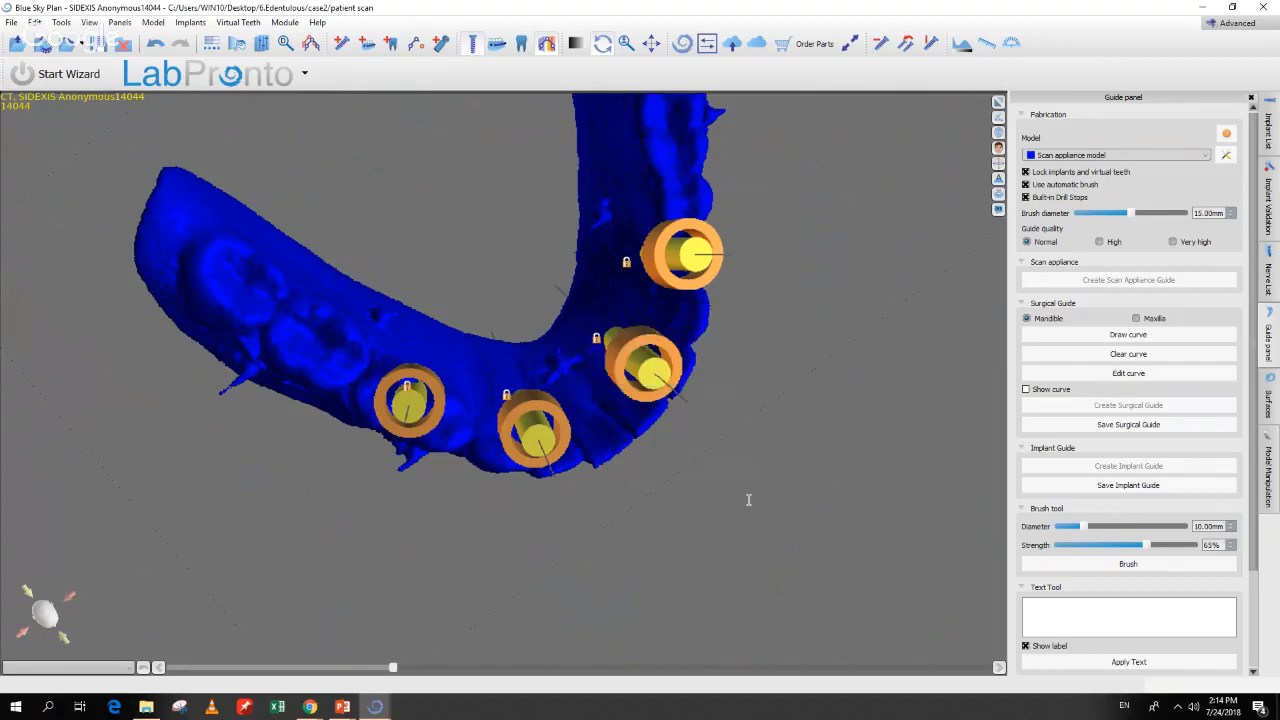
pyautogui.moveTo(747, 505); pyautogui.dragTo(866, 515)
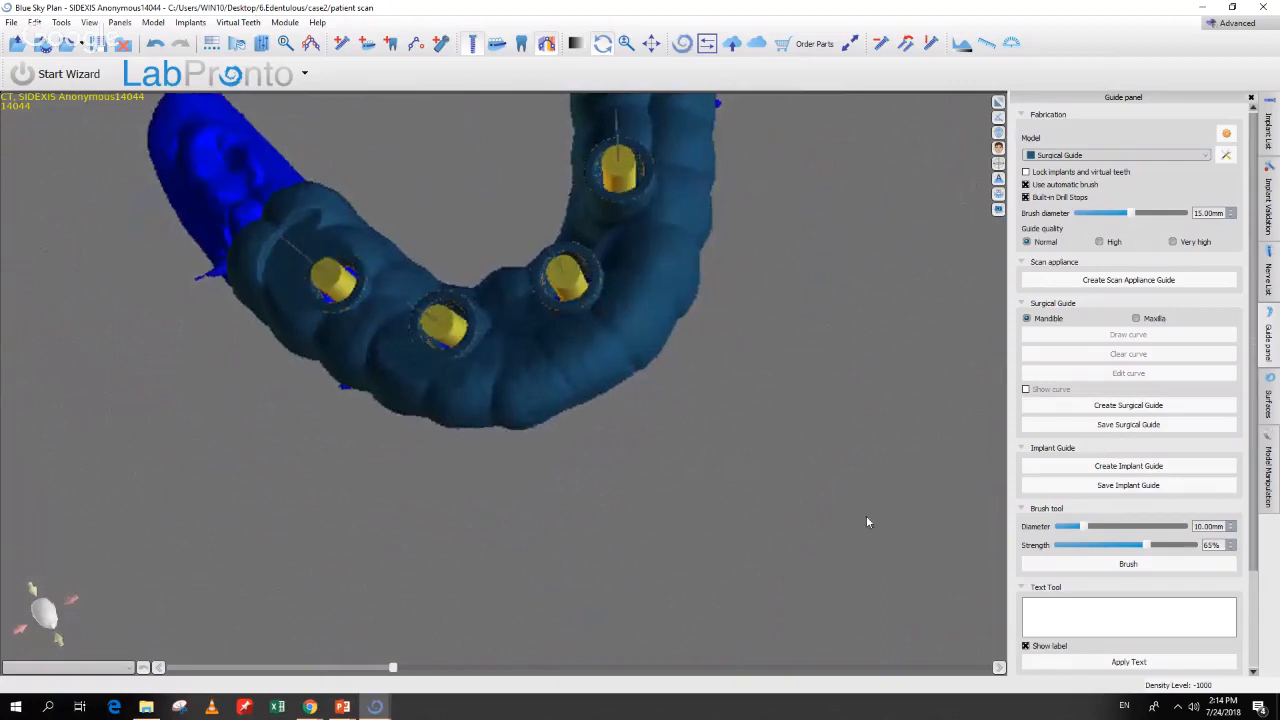
pyautogui.click(1268, 400)
pyautogui.scroll(-2, 1129, 203)
pyautogui.scroll(2, 1129, 203)
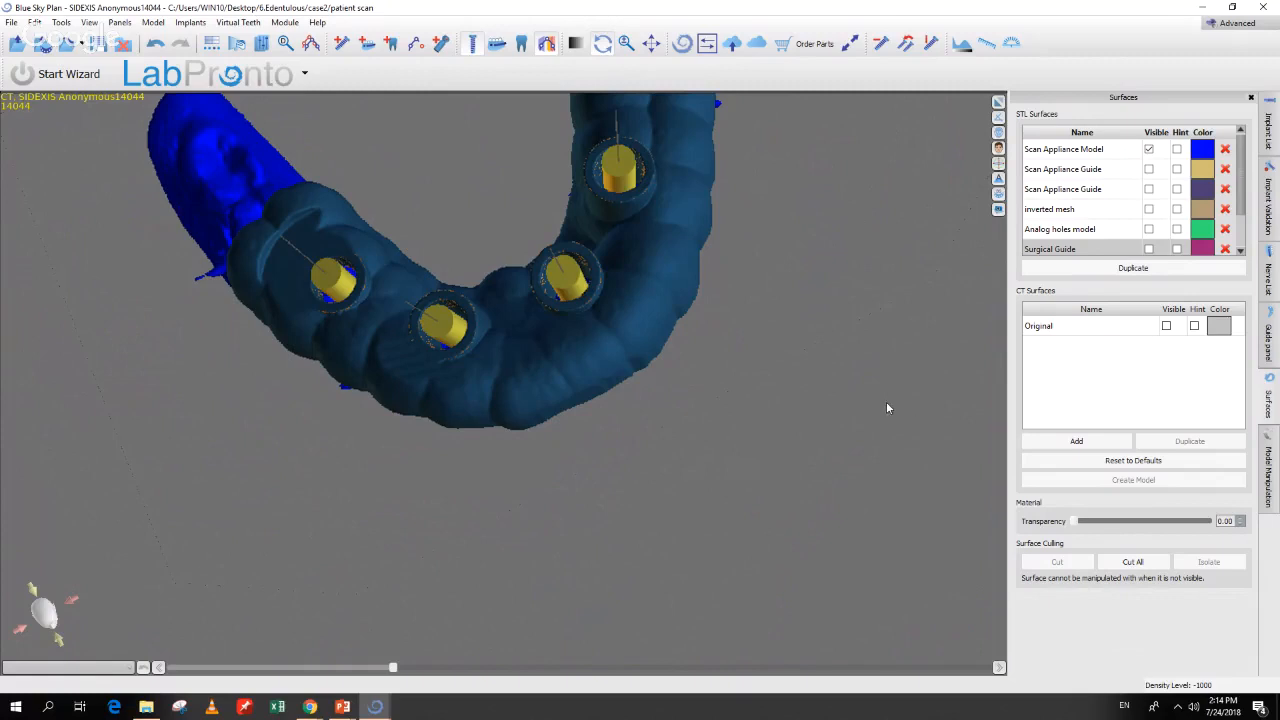
# Step: Open File > Export Data... showing the Scan Appliance Model and four implants ticked
pyautogui.moveTo(857, 407); pyautogui.dragTo(647, 541)
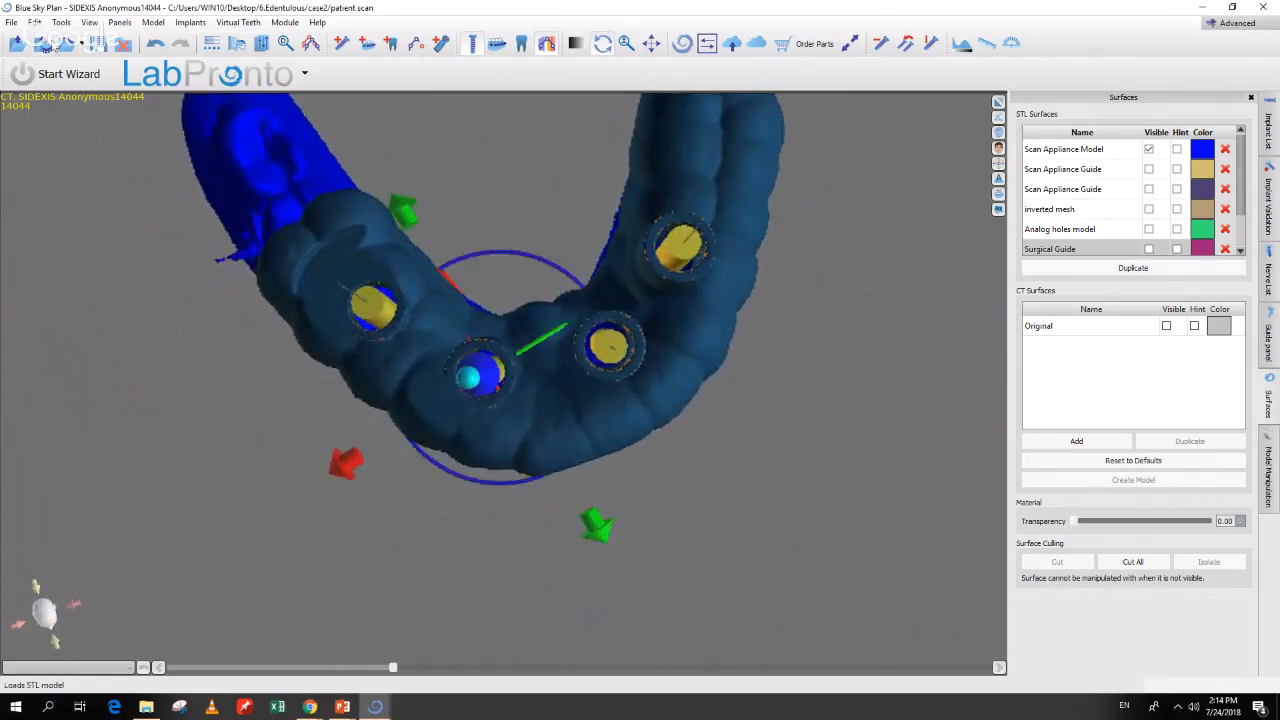
pyautogui.click(7, 25)
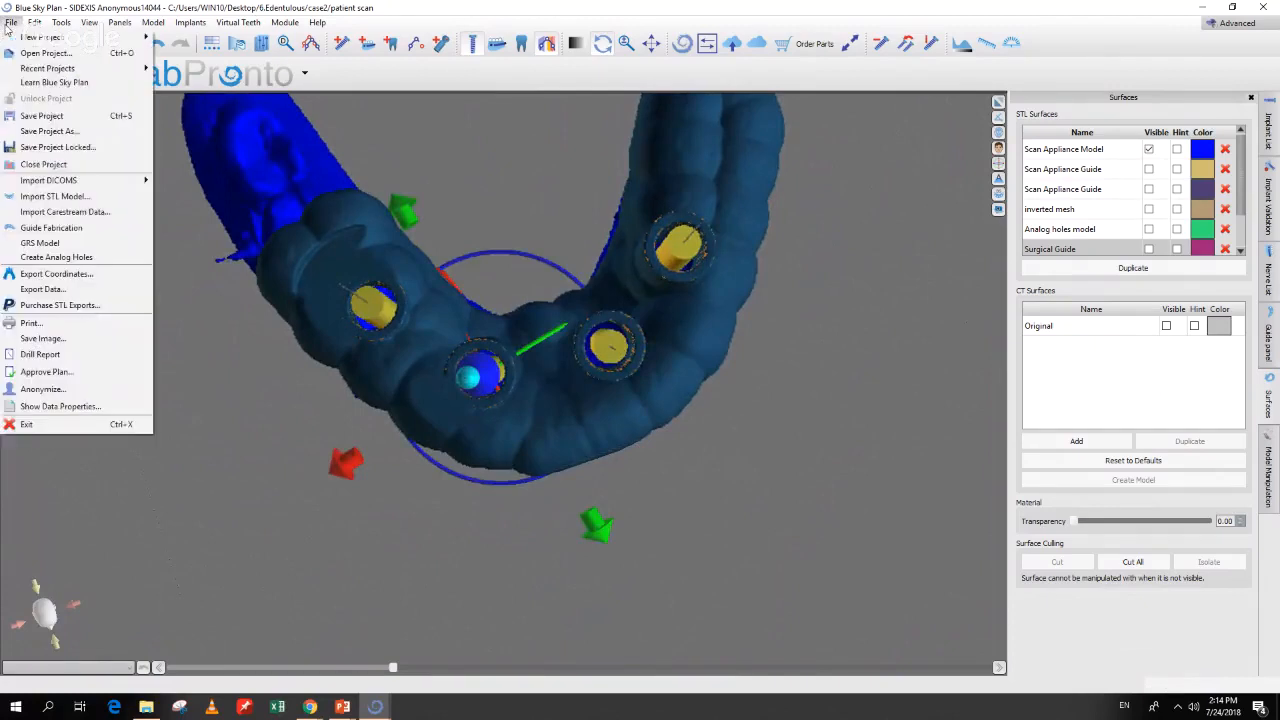
pyautogui.click(42, 290)
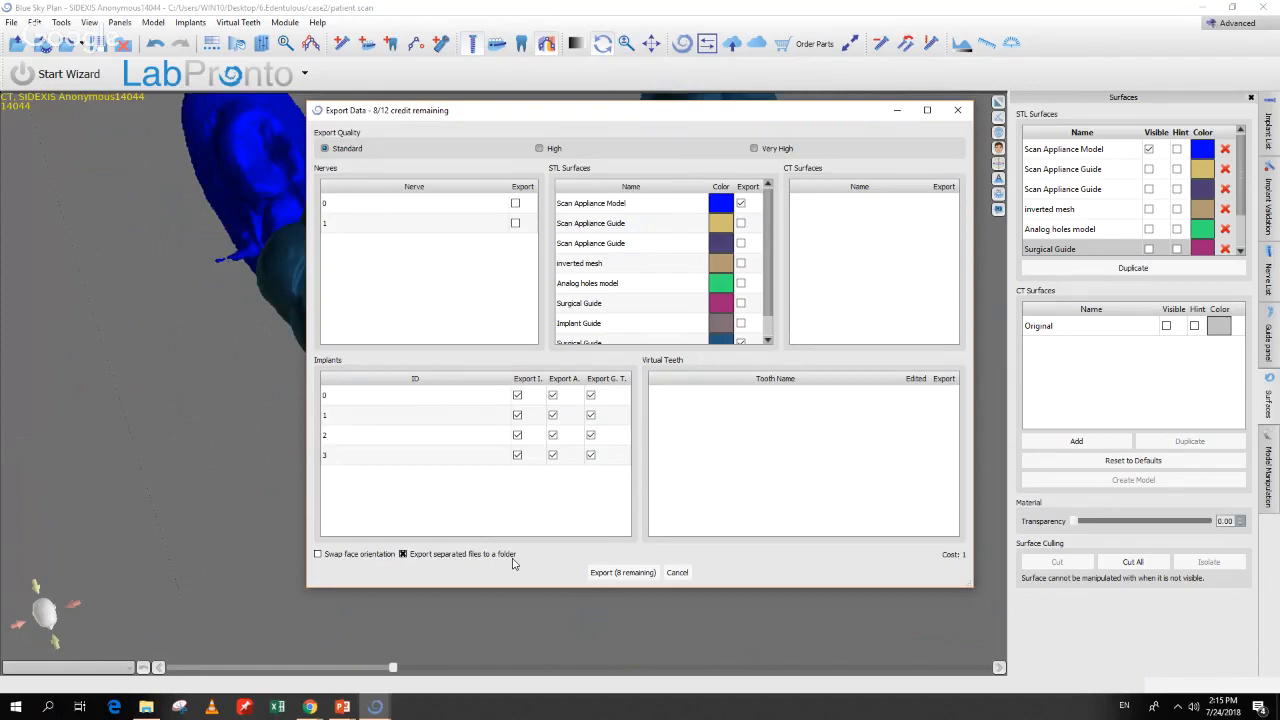
# Step: Untick Export I., Export A. and Export G.T. for all four implants and close Export Data without exporting
pyautogui.click(530, 381)
pyautogui.click(564, 379)
pyautogui.click(606, 379)
pyautogui.click(957, 110)
# Step: Rotate the surgical guide model to inspect its sleeves, then switch to the case1 plan window
pyautogui.moveTo(892, 265); pyautogui.dragTo(850, 330)
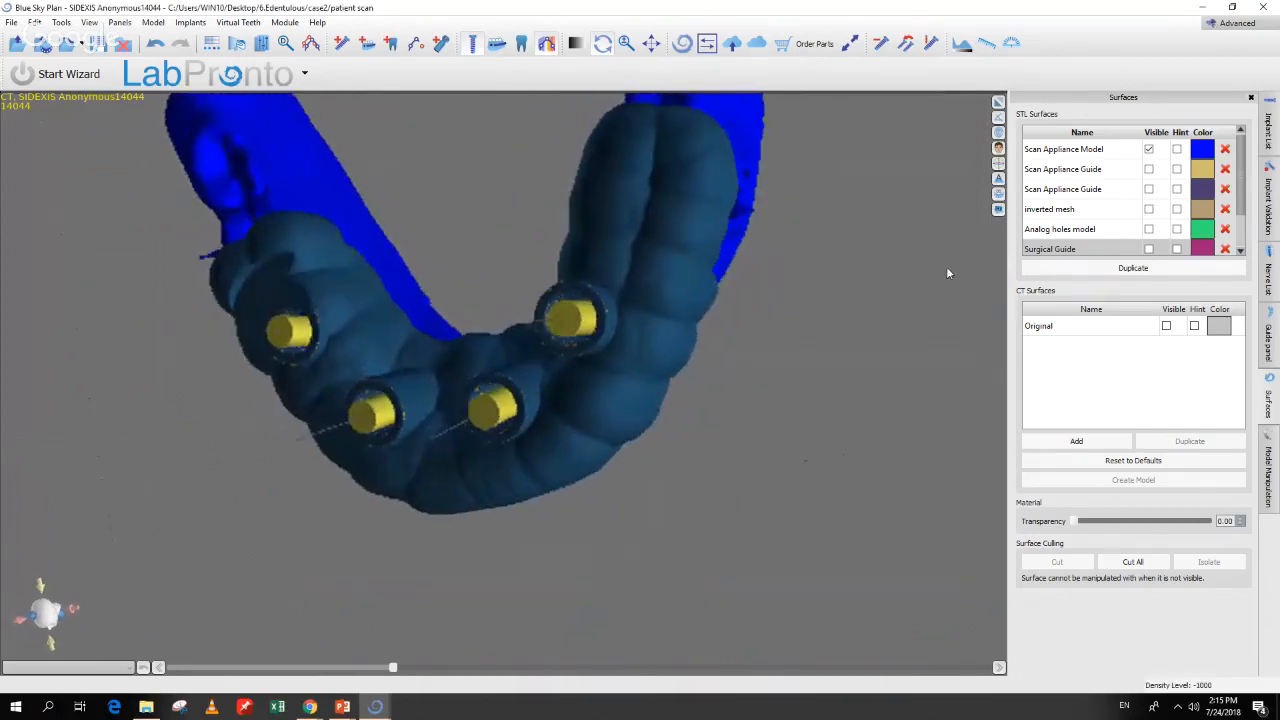
pyautogui.scroll(-1, 1143, 215)
pyautogui.moveTo(798, 502); pyautogui.dragTo(672, 450)
pyautogui.moveTo(672, 450); pyautogui.dragTo(728, 482, button='middle')
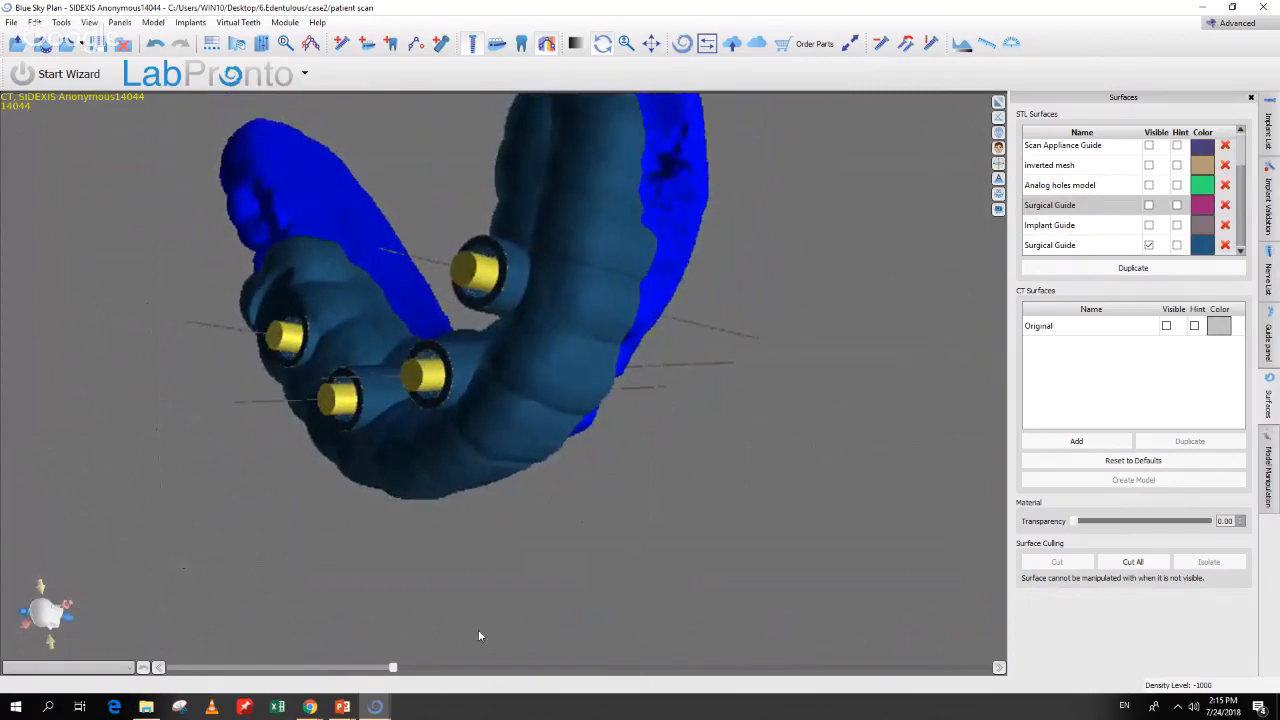
pyautogui.click(379, 710)
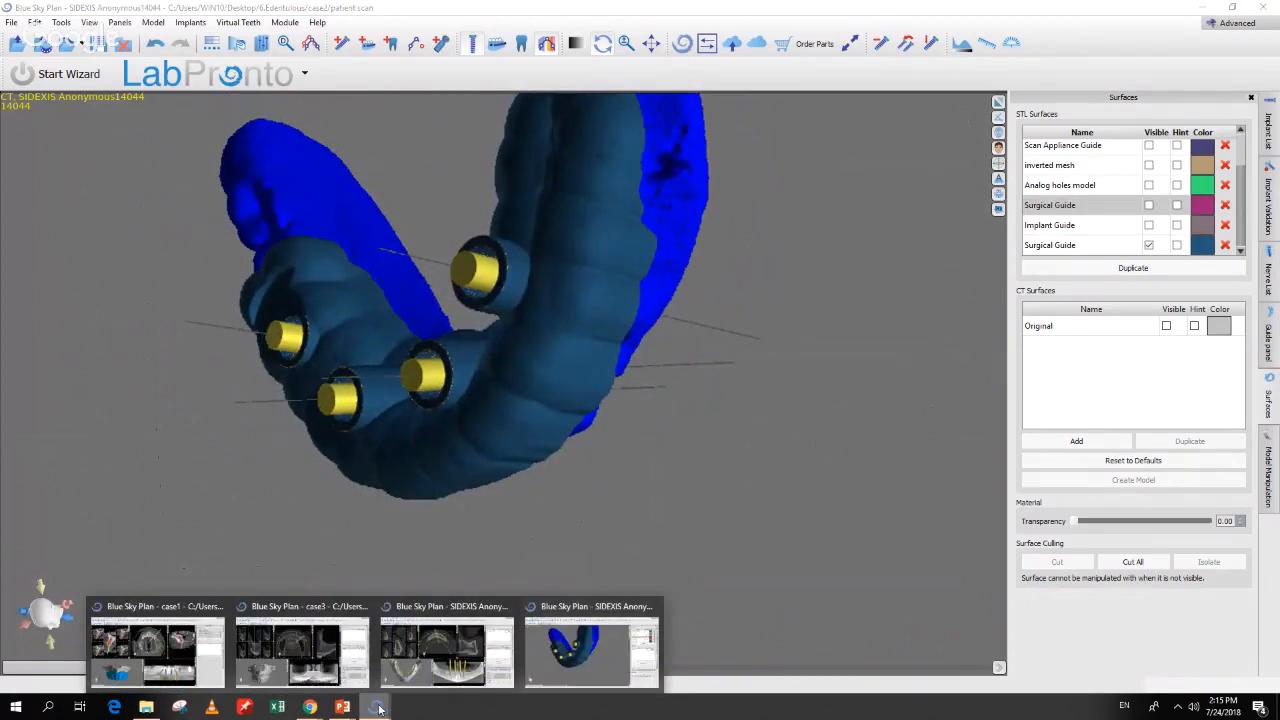
pyautogui.click(170, 680)
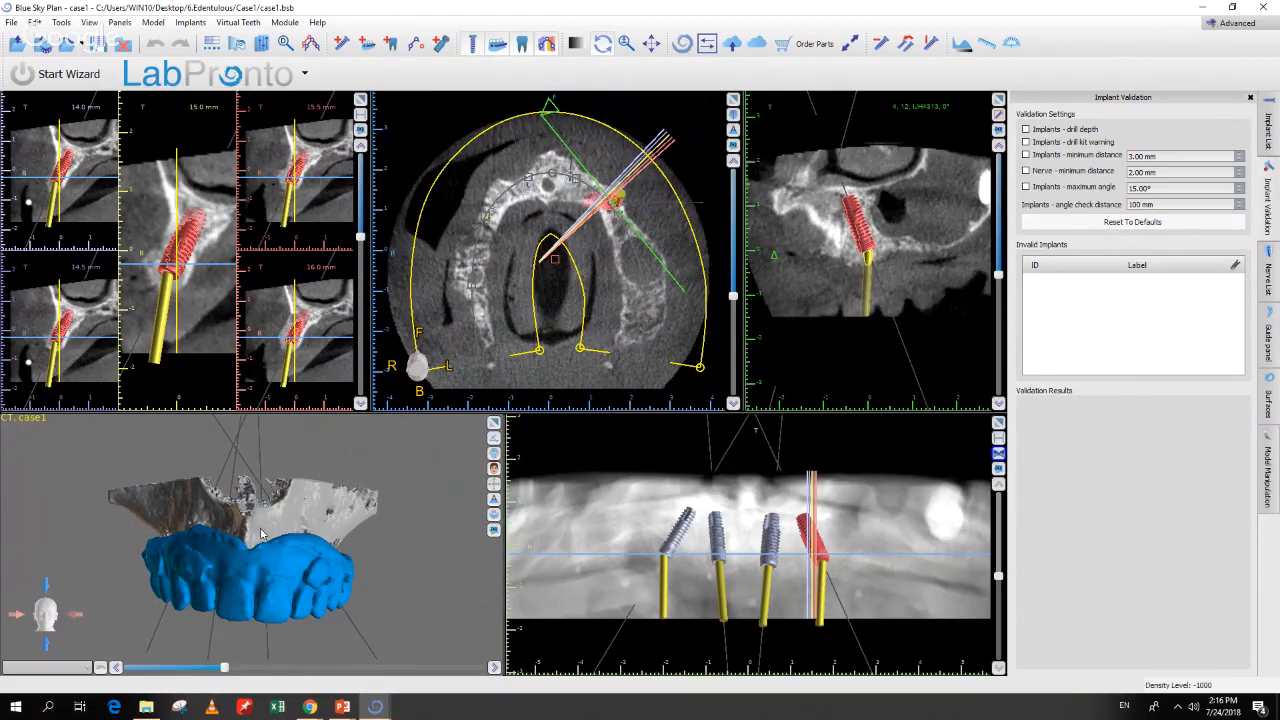
# Step: Select an implant in the axial slice and tick Hint for the Scan Appliance Model in Surfaces
pyautogui.click(494, 284)
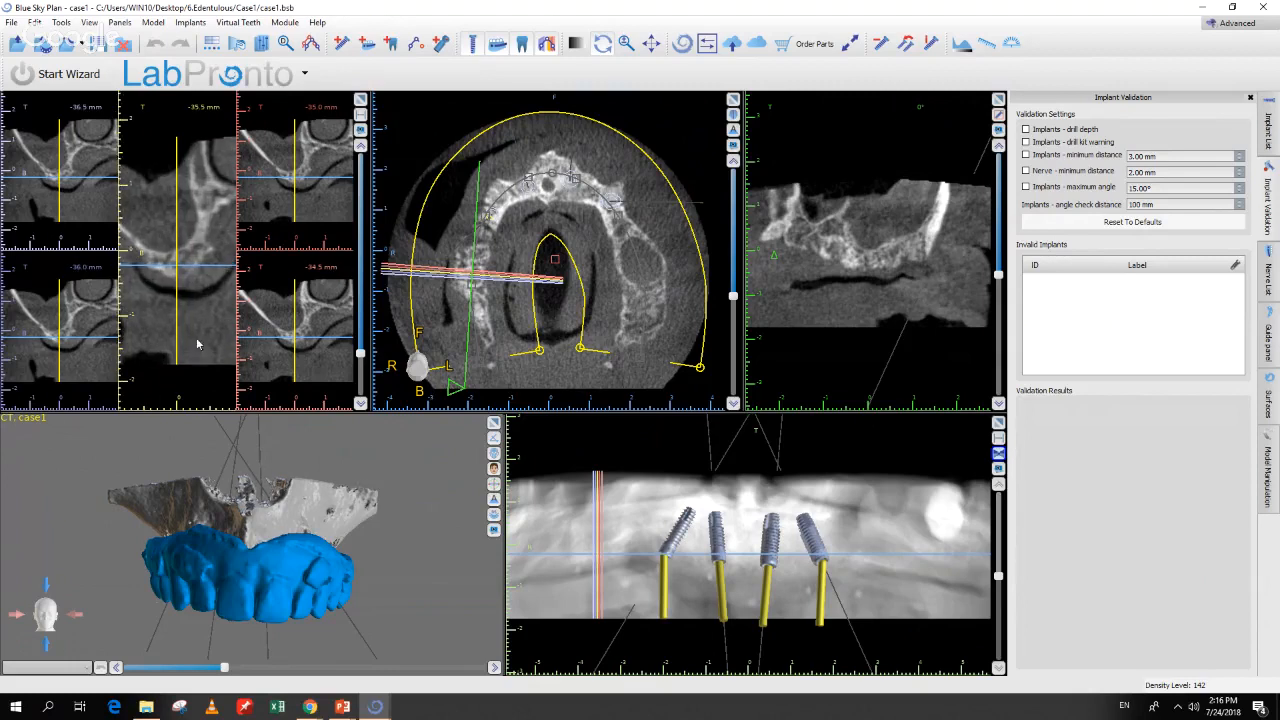
pyautogui.moveTo(204, 333); pyautogui.dragTo(201, 339, button='middle')
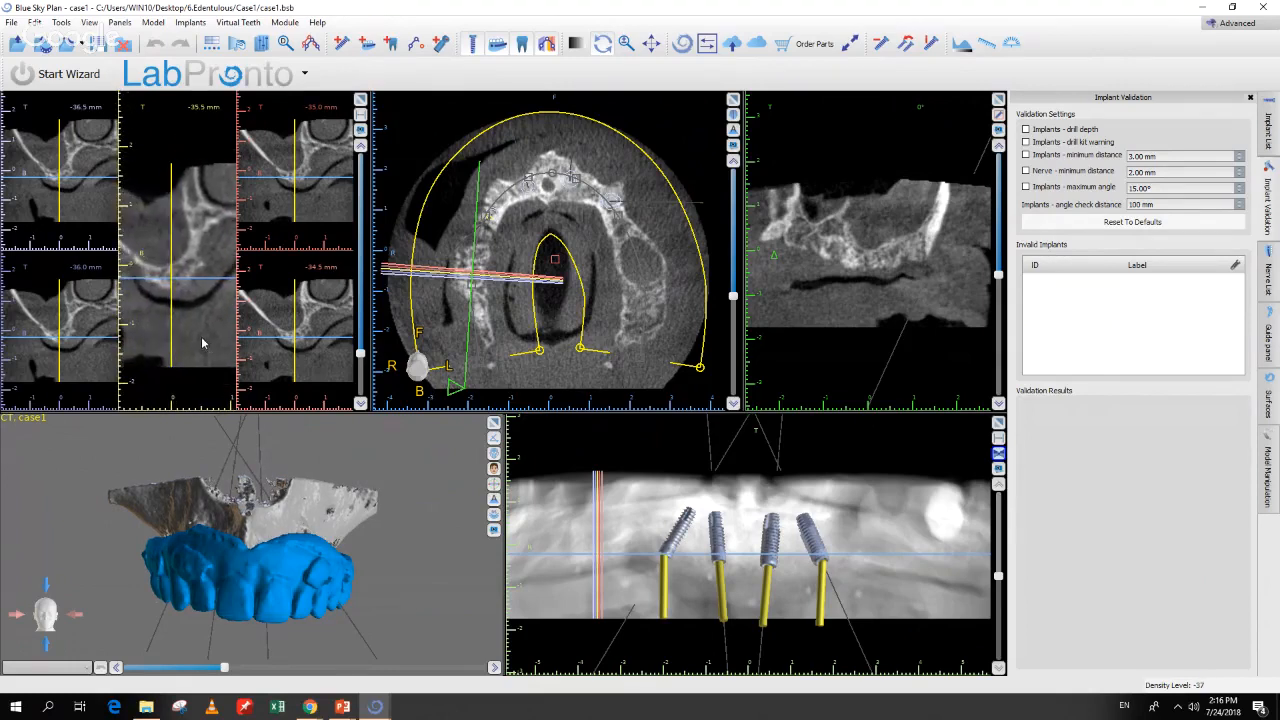
pyautogui.click(530, 208)
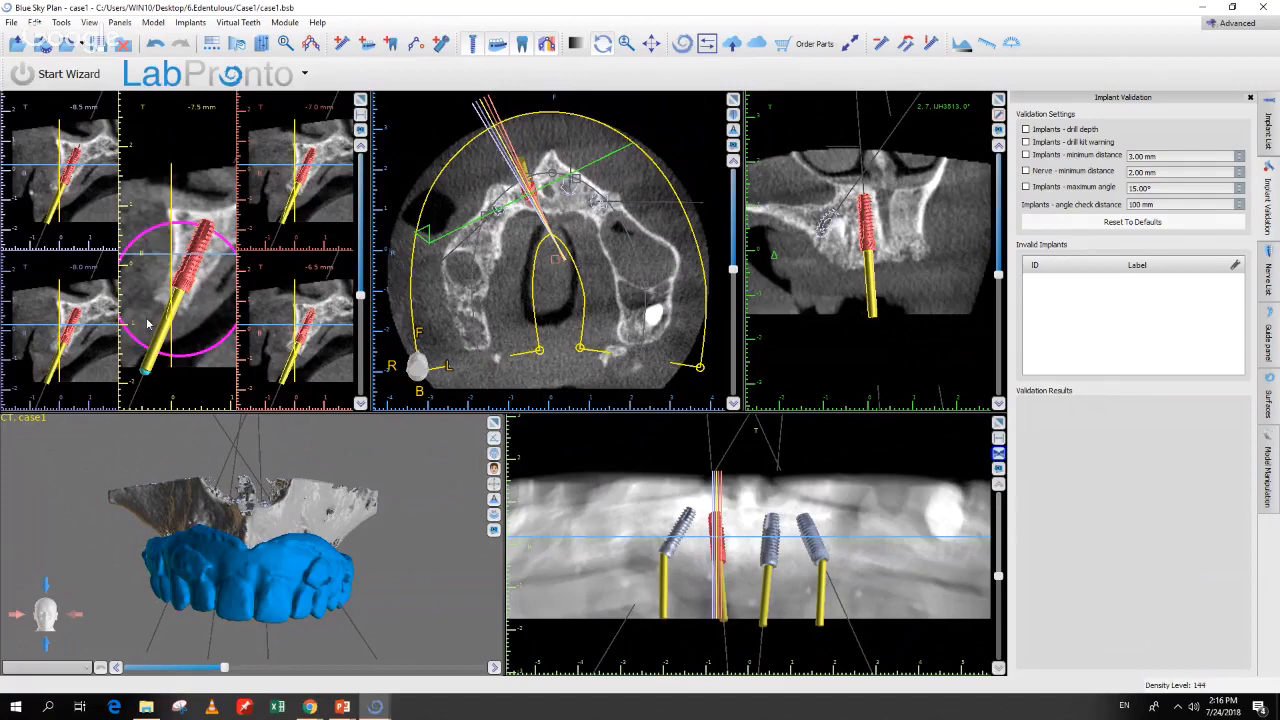
pyautogui.moveTo(149, 321); pyautogui.dragTo(158, 324)
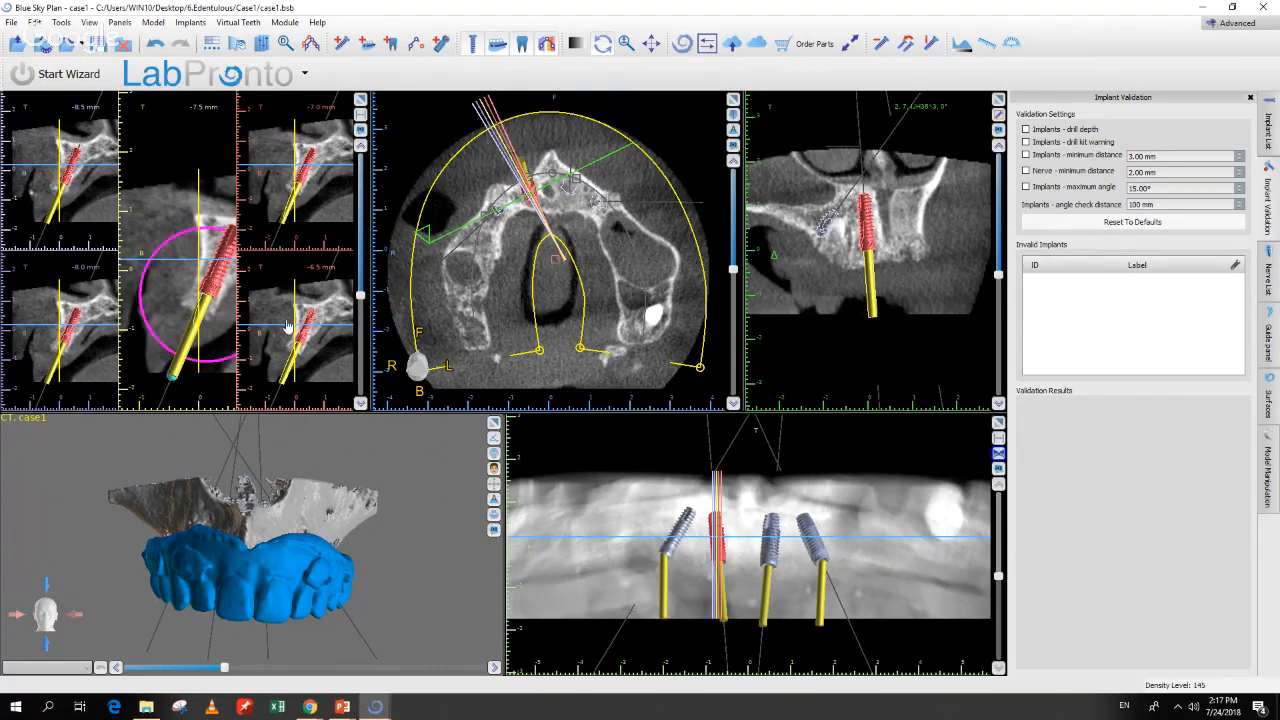
pyautogui.click(1270, 404)
pyautogui.click(1185, 150)
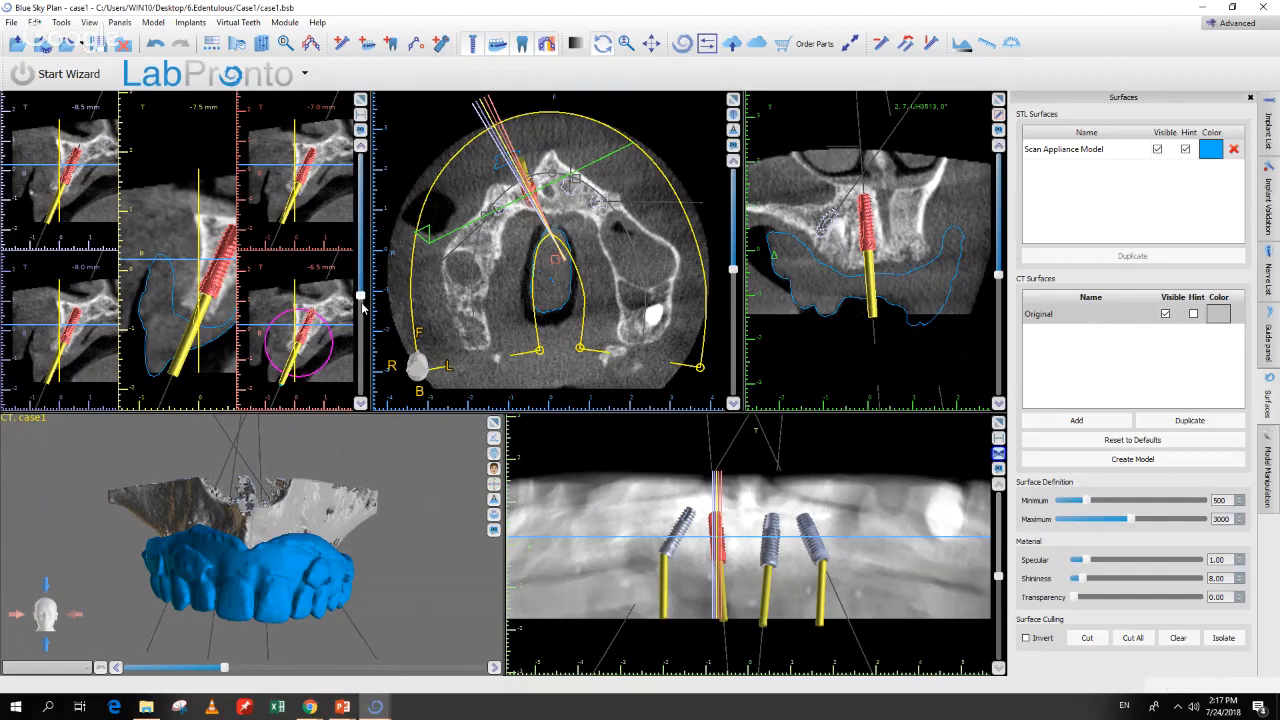
# Step: Step the cross-sections to about -28.5 mm and pan and zoom the central cross-section view
pyautogui.moveTo(362, 308); pyautogui.dragTo(367, 343)
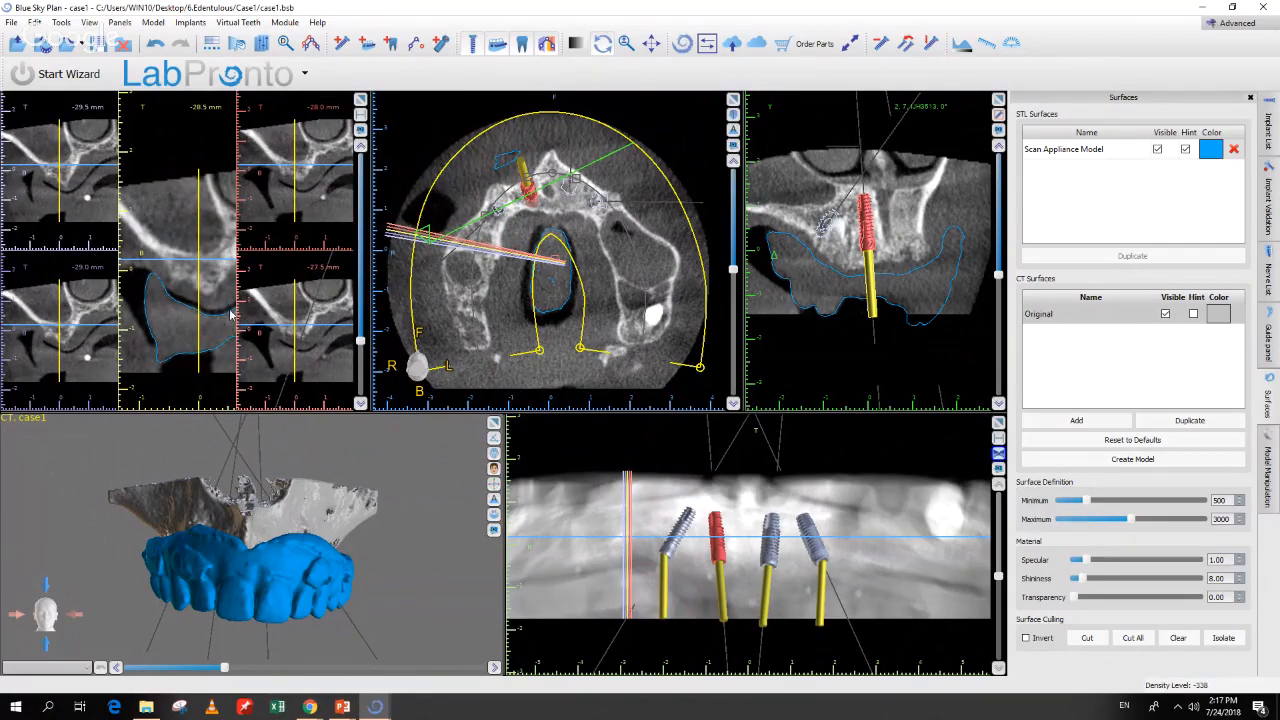
pyautogui.moveTo(220, 334); pyautogui.dragTo(208, 331, button='middle')
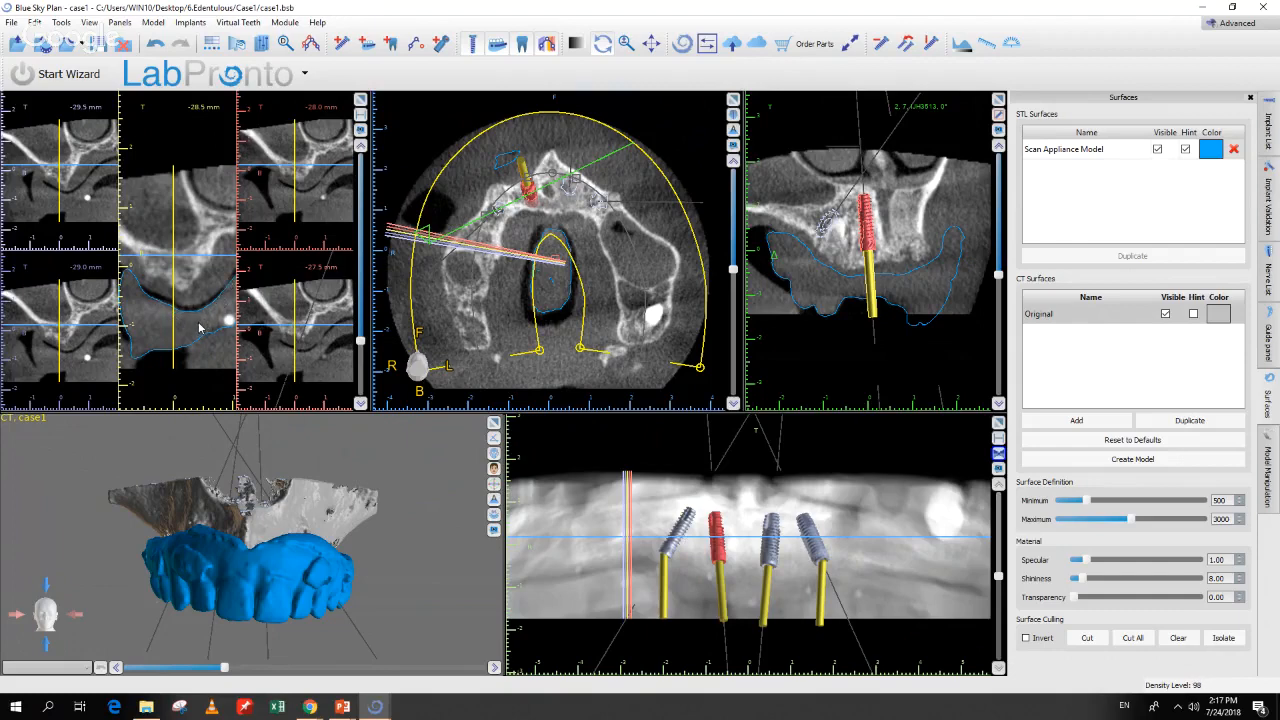
pyautogui.moveTo(212, 360); pyautogui.dragTo(218, 365, button='right')
pyautogui.moveTo(218, 343); pyautogui.dragTo(214, 359, button='middle')
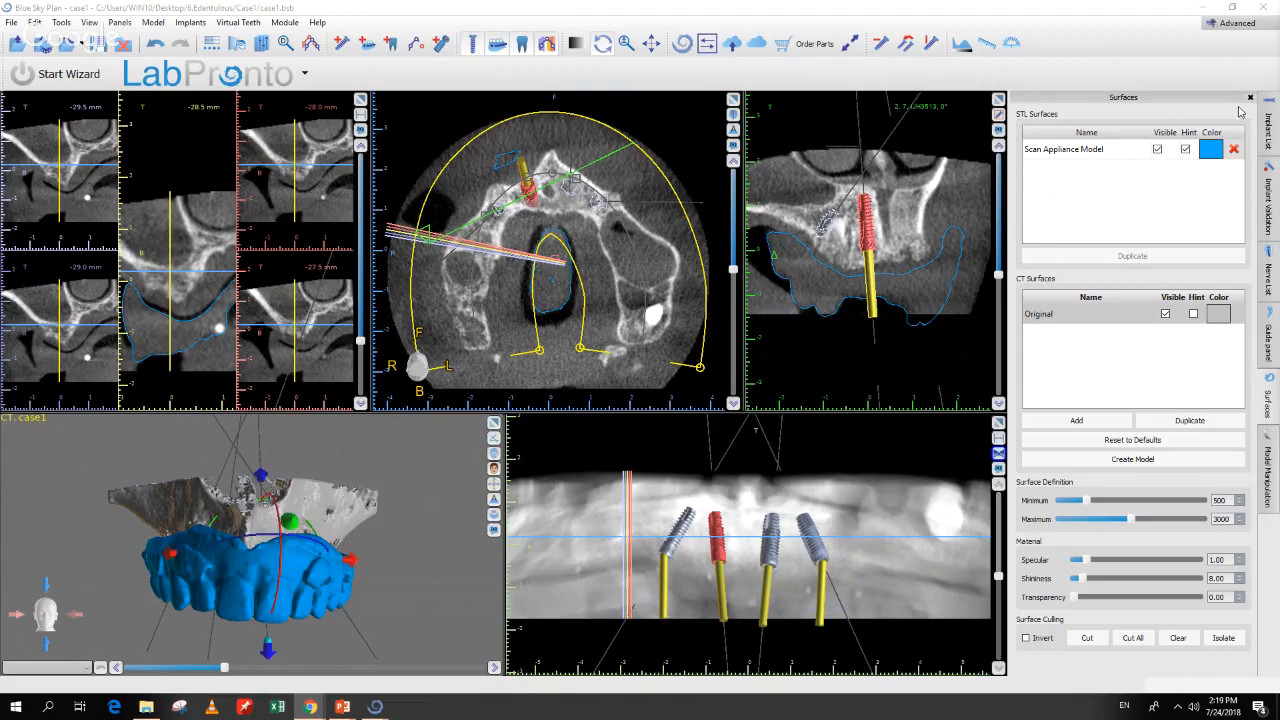
# Step: Hide the Scan Appliance Model and Original surfaces, then select the tilted rightmost implant
pyautogui.click(1157, 149)
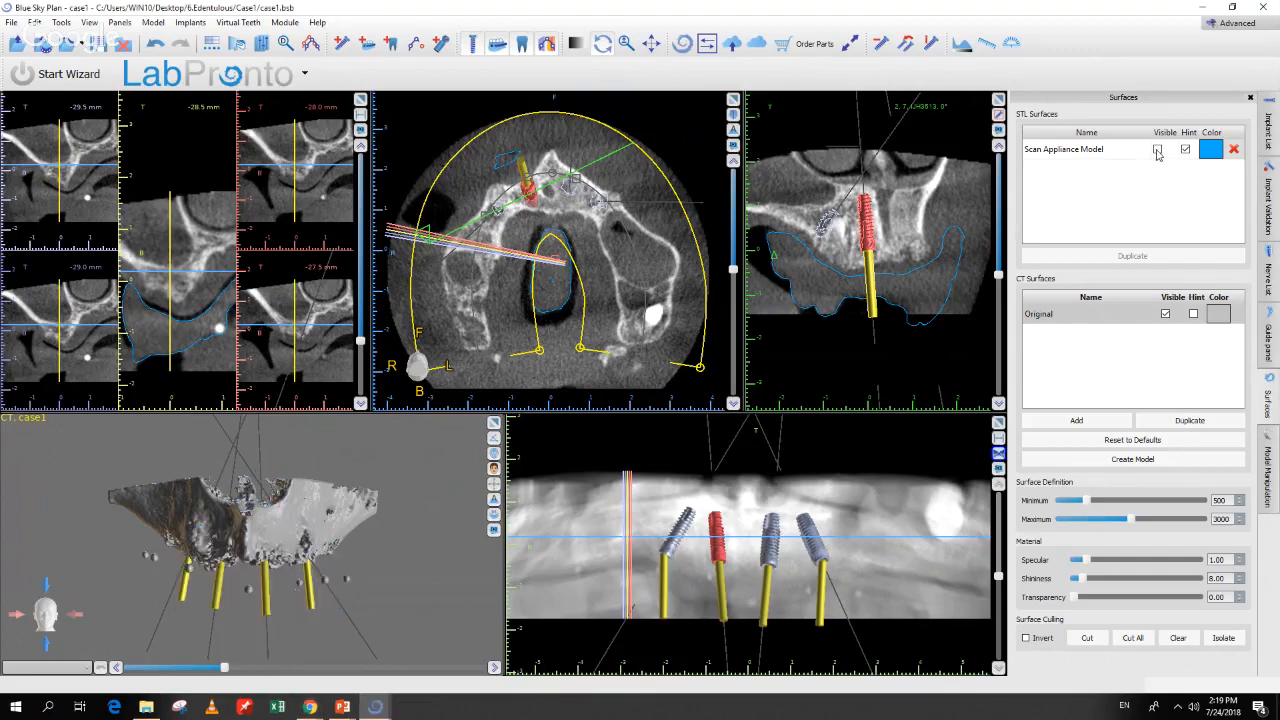
pyautogui.click(1165, 314)
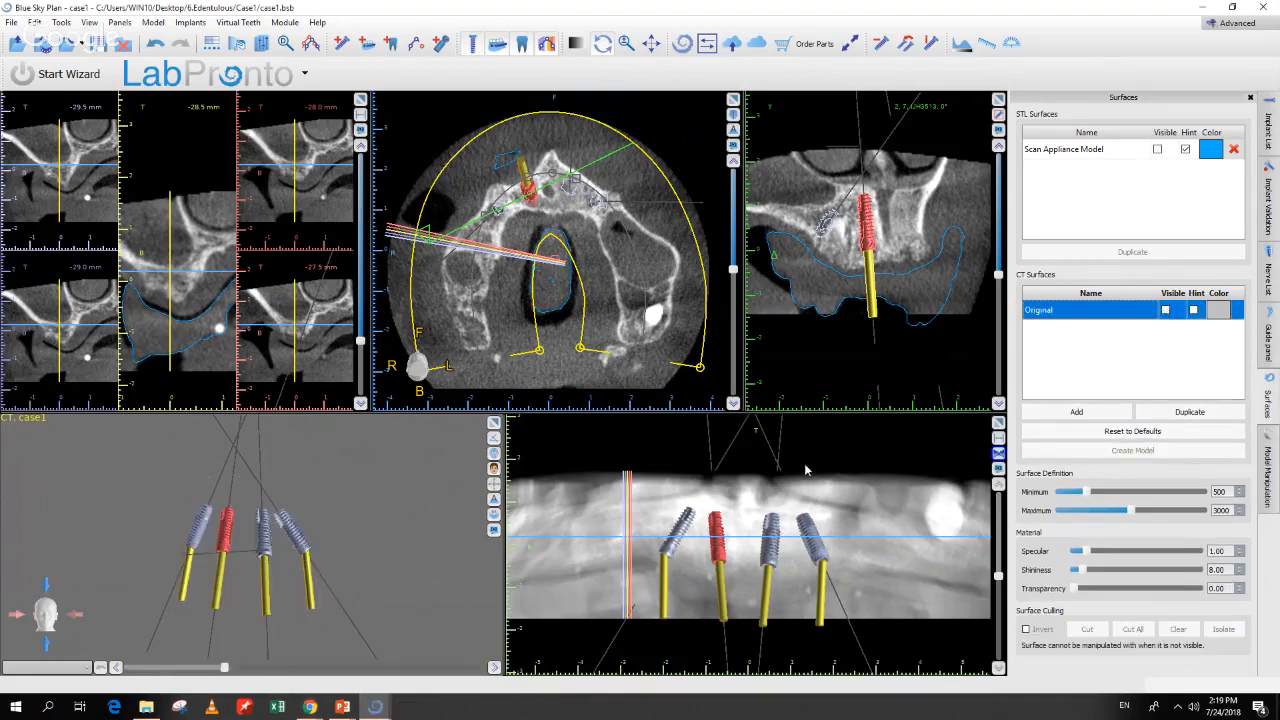
pyautogui.scroll(5, 436, 591)
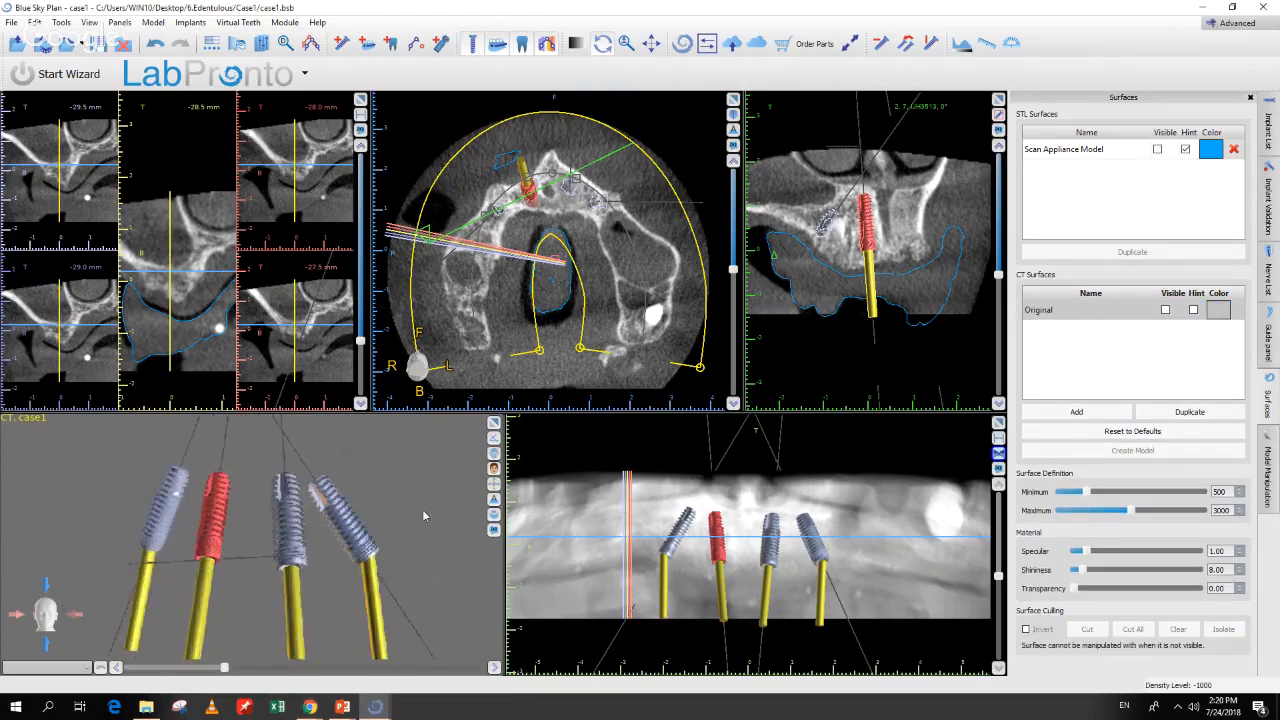
pyautogui.moveTo(425, 523); pyautogui.dragTo(429, 511)
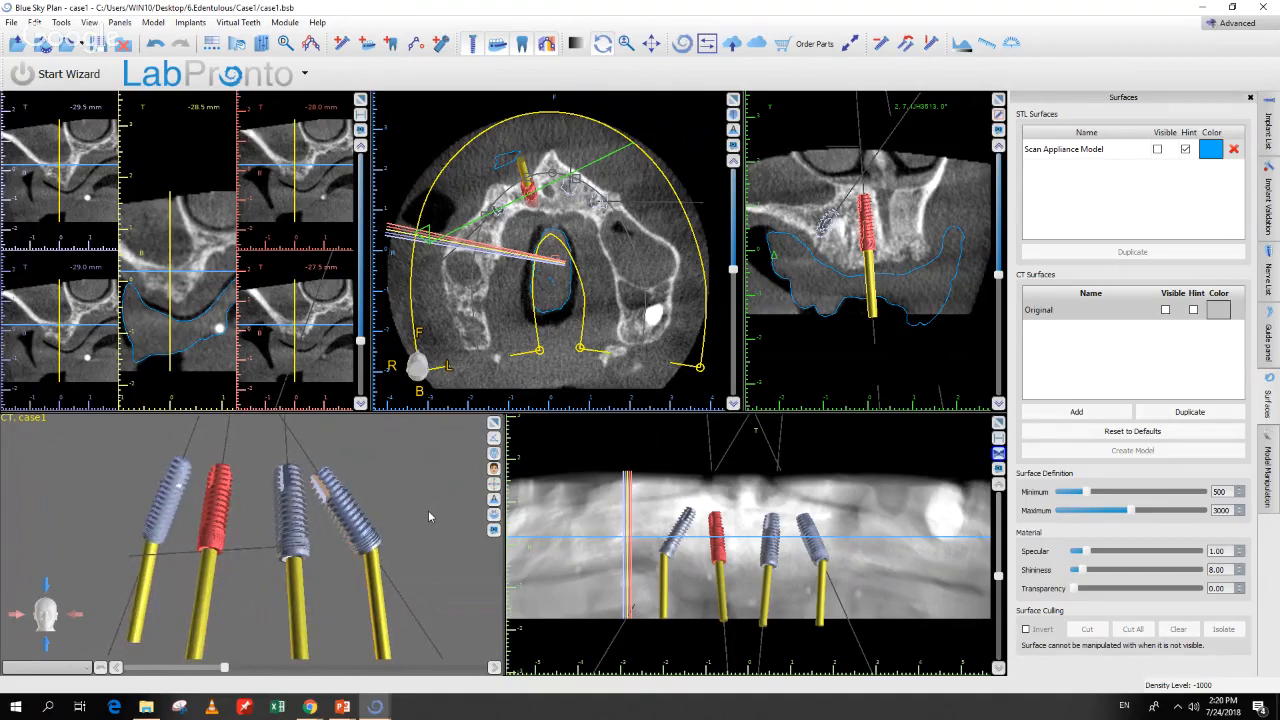
pyautogui.click(370, 549)
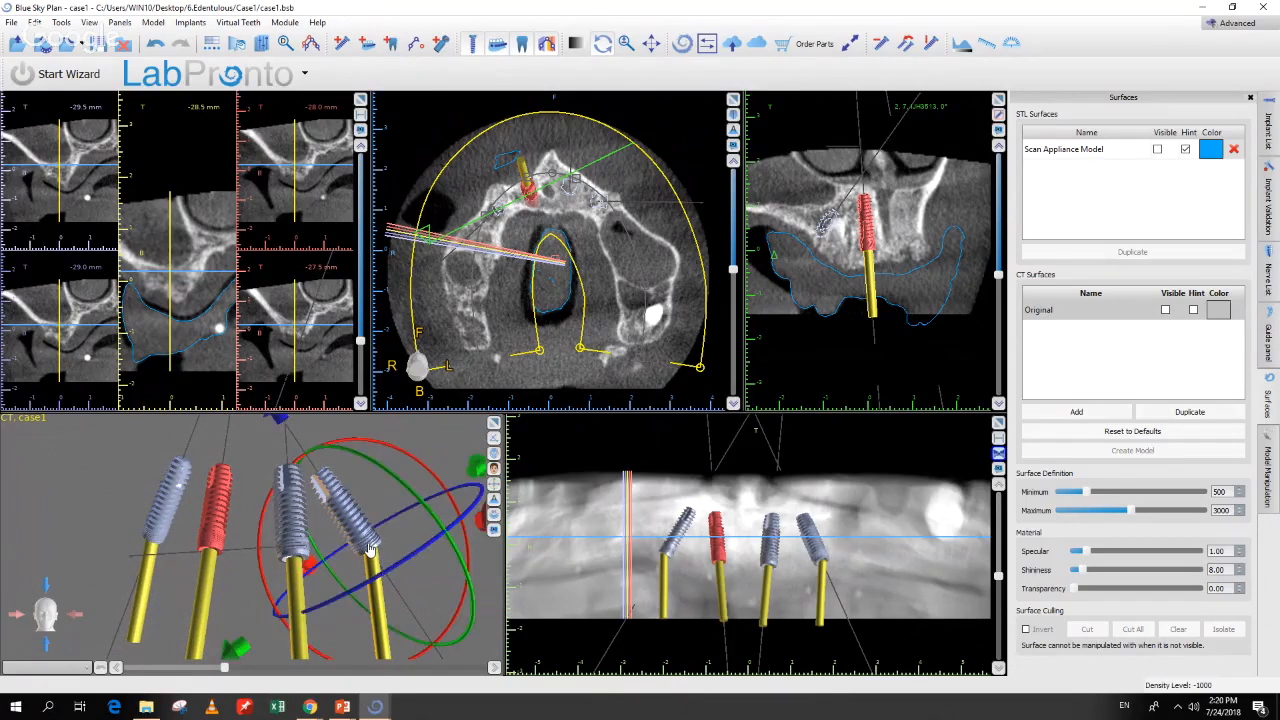
# Step: Replace the rightmost implant's abutment with the 30° AAMUIH30 stock abutment
pyautogui.rightClick(370, 549)
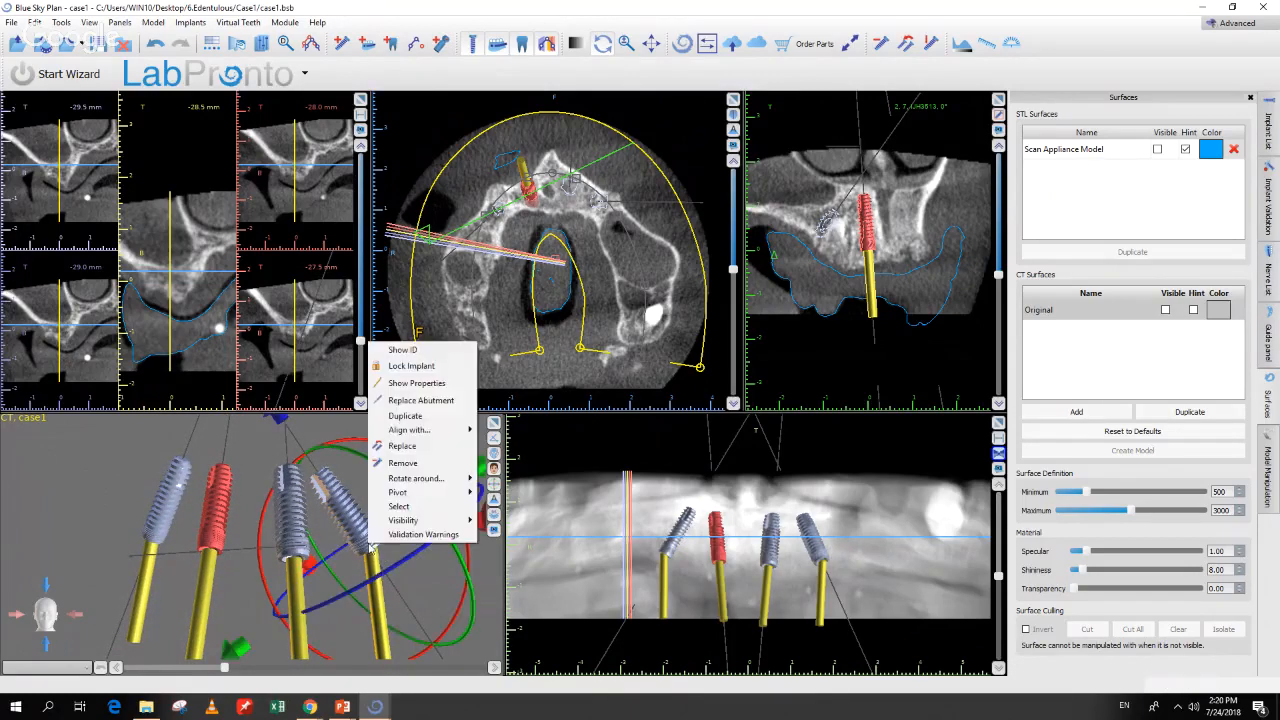
pyautogui.click(413, 402)
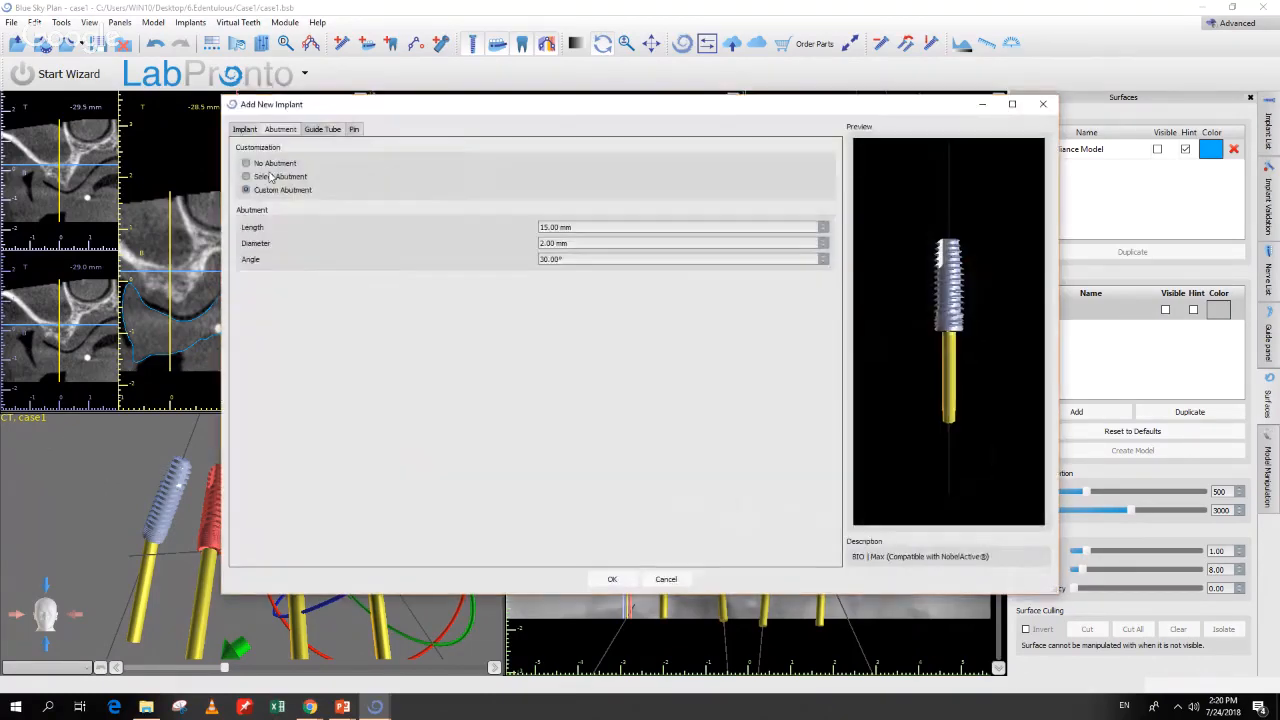
pyautogui.click(244, 129)
pyautogui.click(279, 129)
pyautogui.click(266, 178)
pyautogui.click(285, 345)
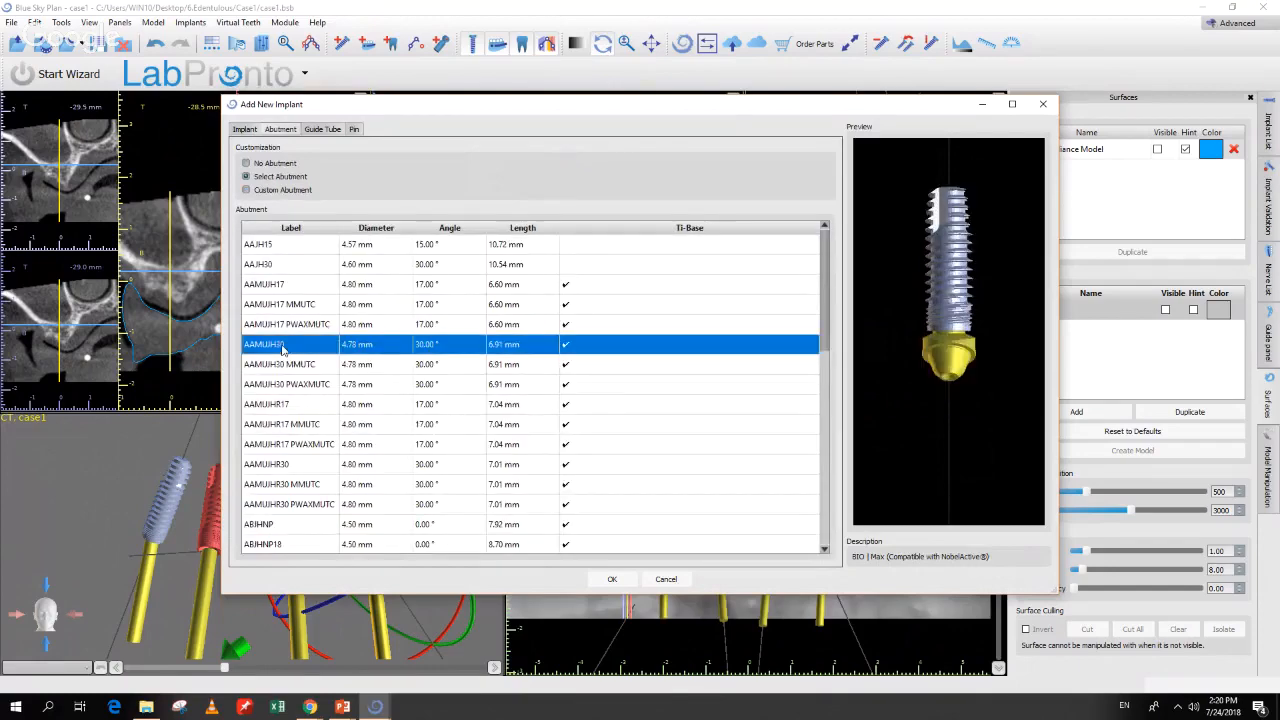
pyautogui.click(614, 580)
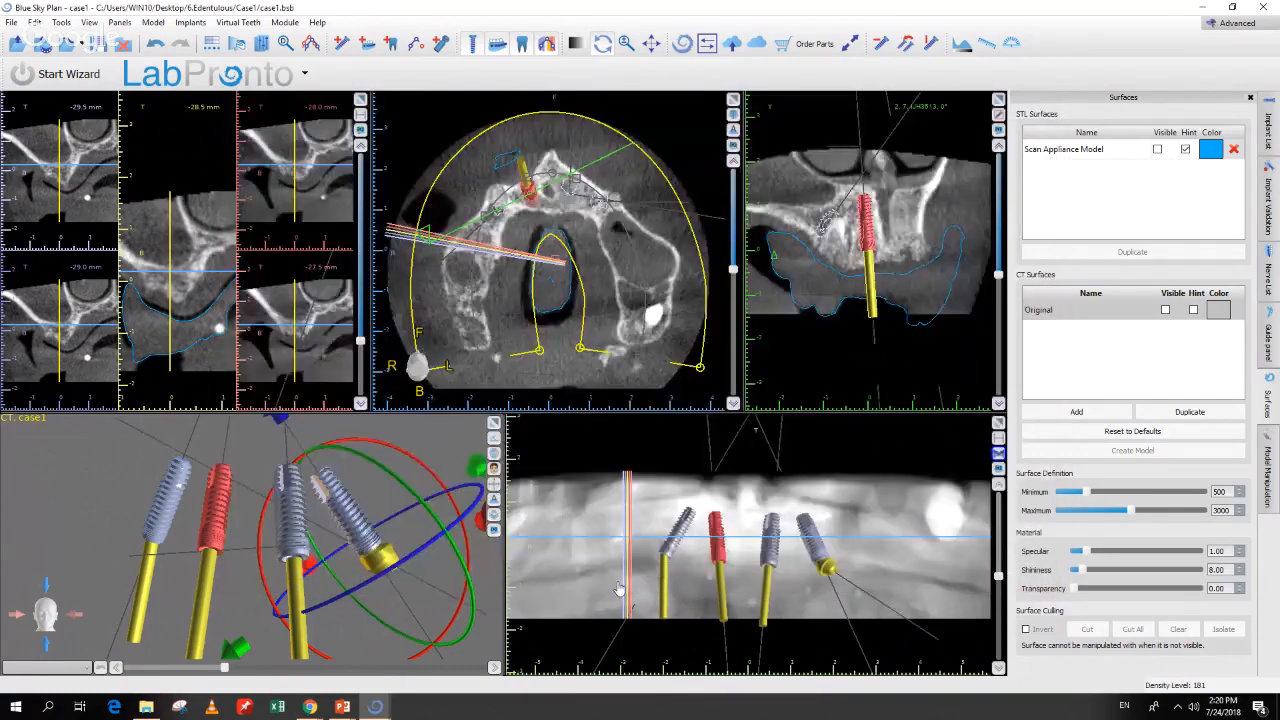
# Step: Fit the same 30° AAMUIH30 stock abutment on the leftmost implant
pyautogui.rightClick(155, 533)
pyautogui.click(212, 391)
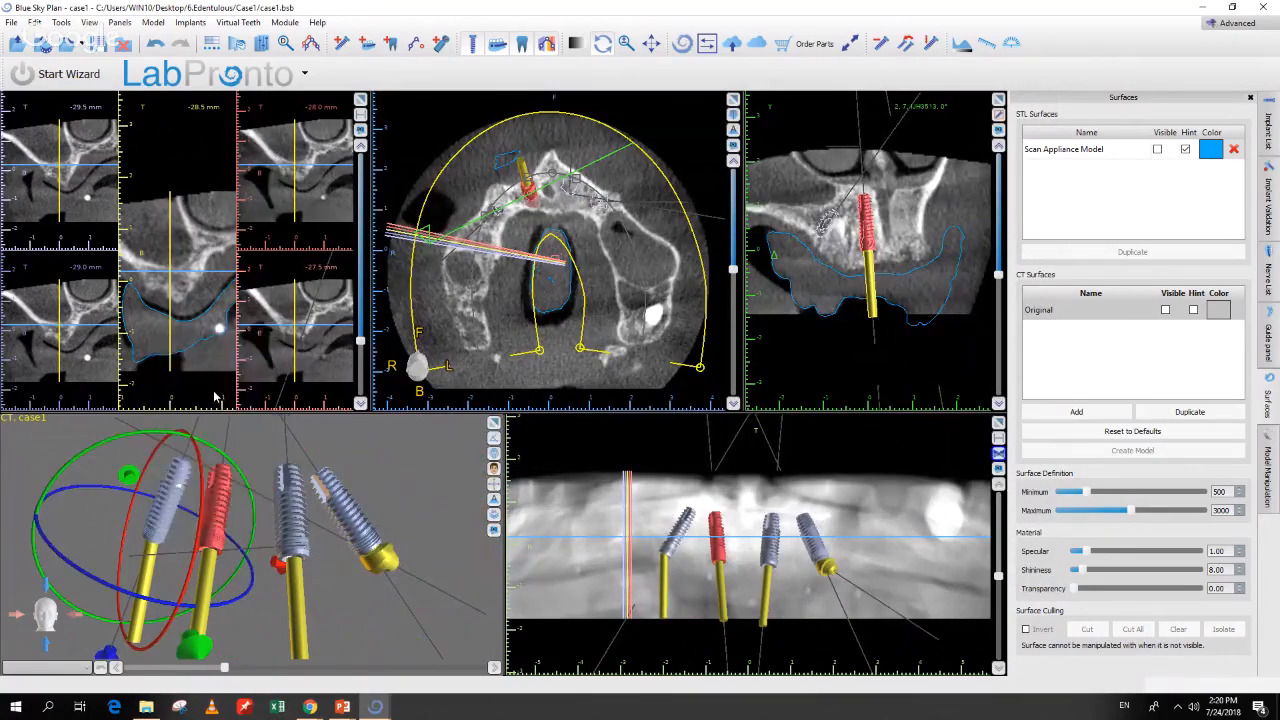
pyautogui.click(280, 178)
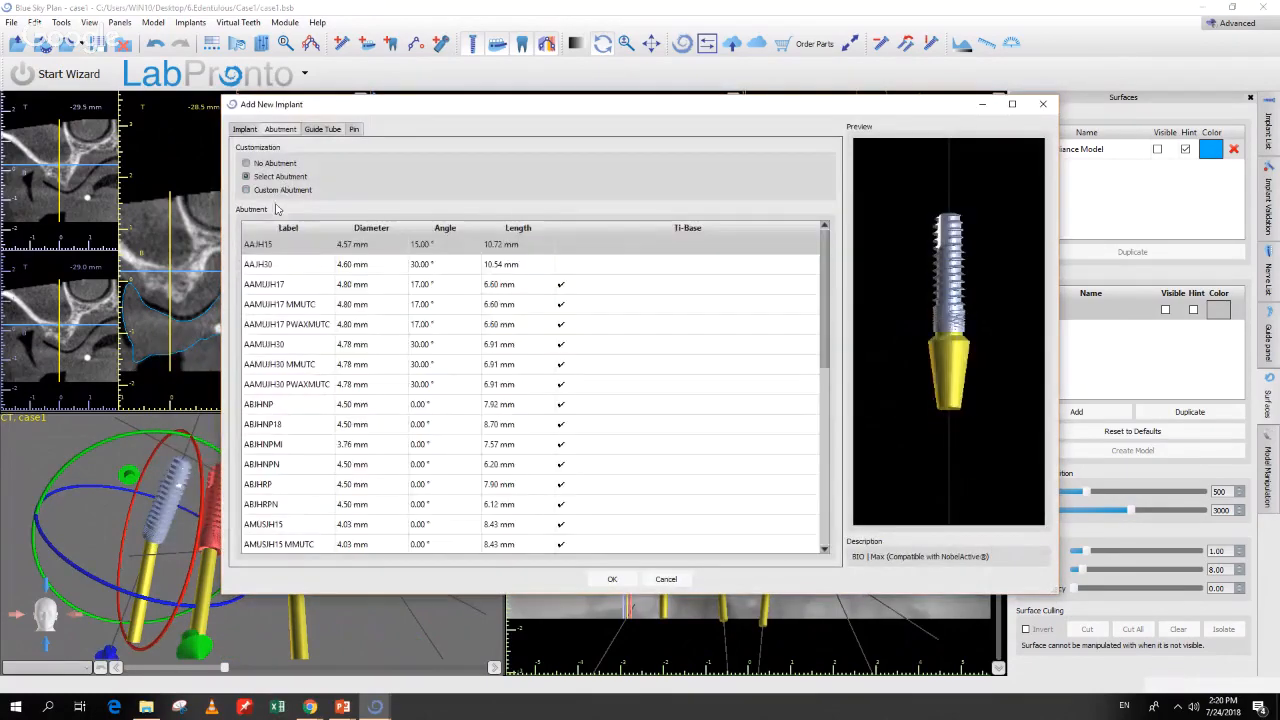
pyautogui.click(277, 348)
pyautogui.click(608, 583)
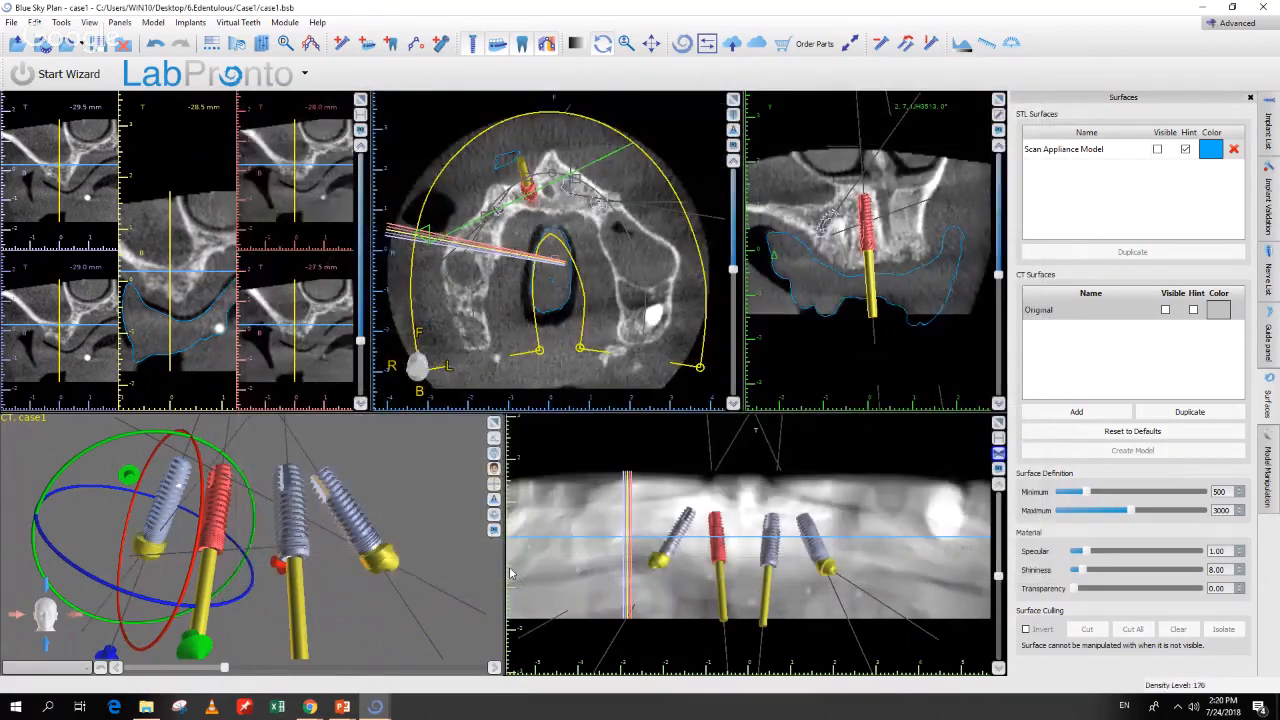
# Step: Turn the right implant's angled abutment about the Longitudinal Implant Axis using the yellow rotation ring
pyautogui.rightClick(358, 535)
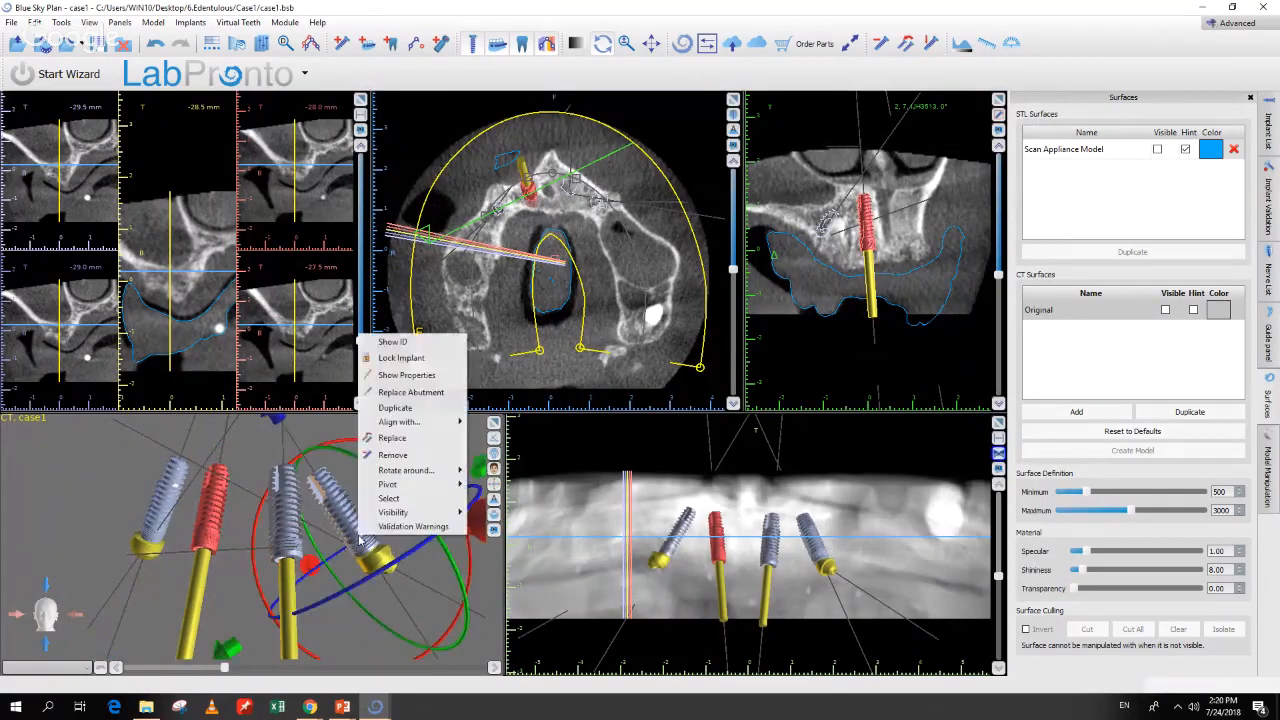
pyautogui.moveTo(397, 471)
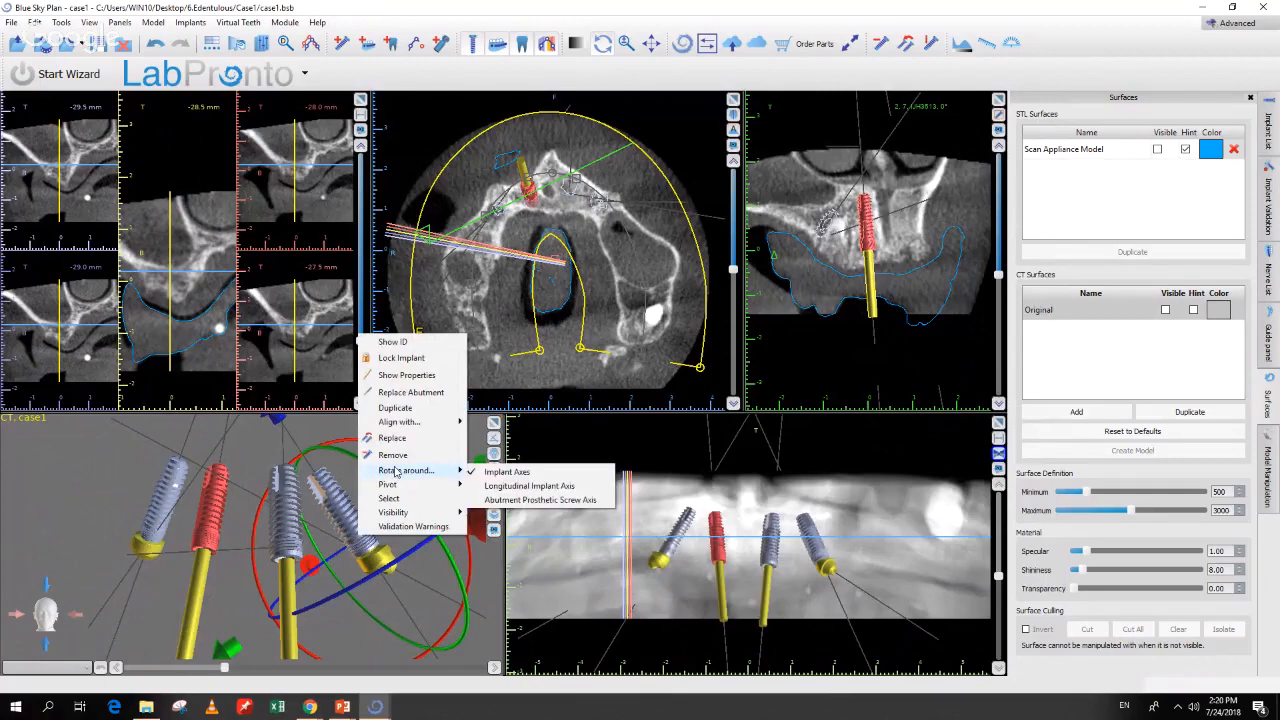
pyautogui.click(528, 490)
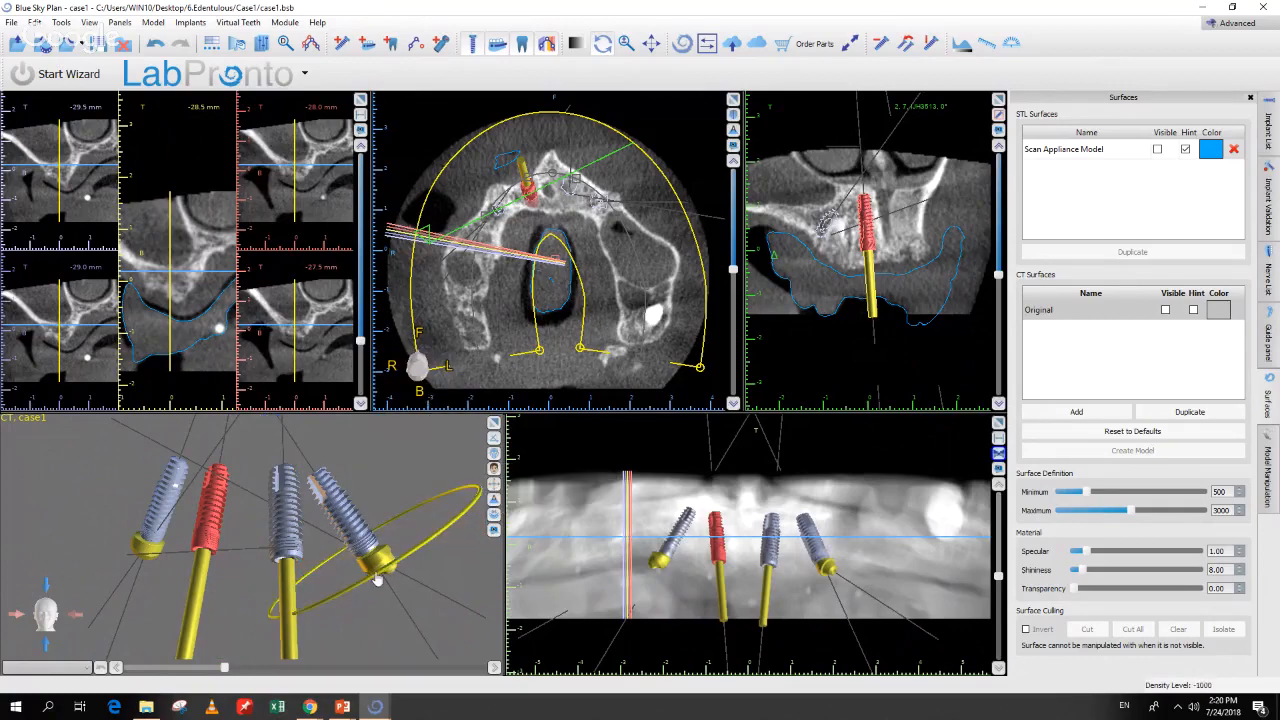
pyautogui.click(372, 586)
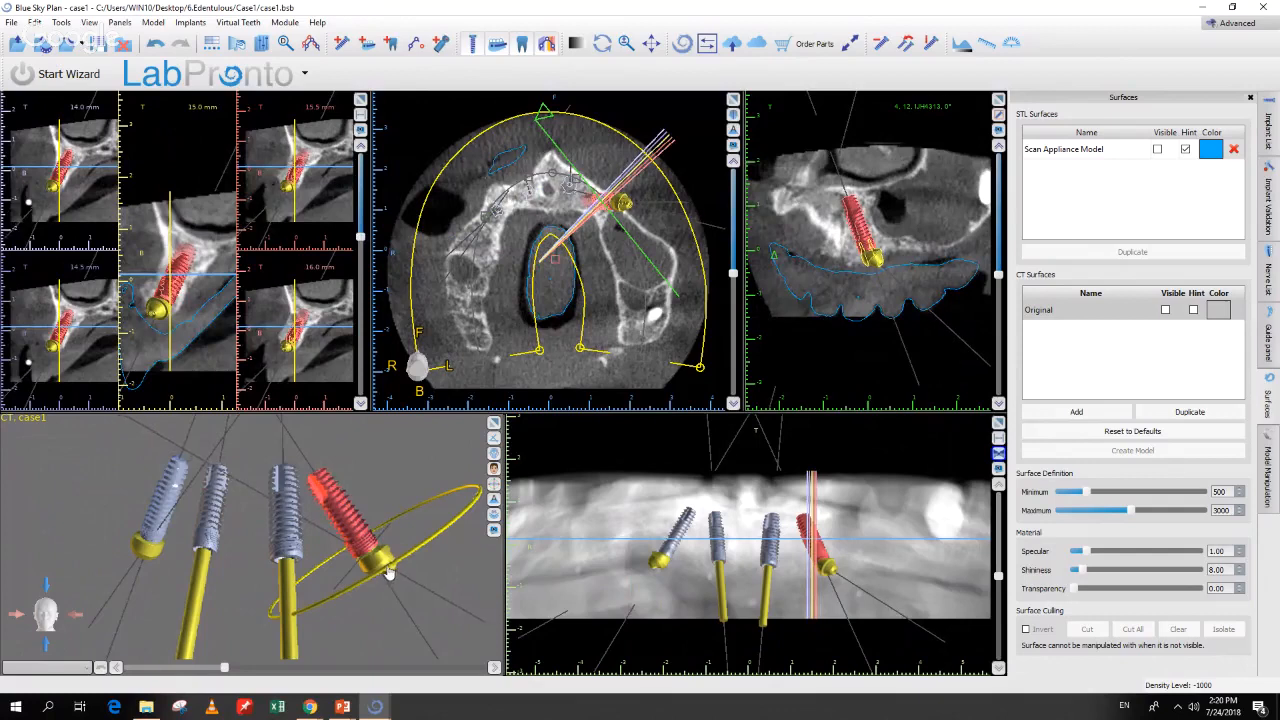
pyautogui.moveTo(419, 560); pyautogui.dragTo(308, 621)
pyautogui.moveTo(446, 538); pyautogui.dragTo(368, 605)
pyautogui.moveTo(423, 607); pyautogui.dragTo(423, 549, button='right')
pyautogui.moveTo(414, 510); pyautogui.dragTo(410, 509)
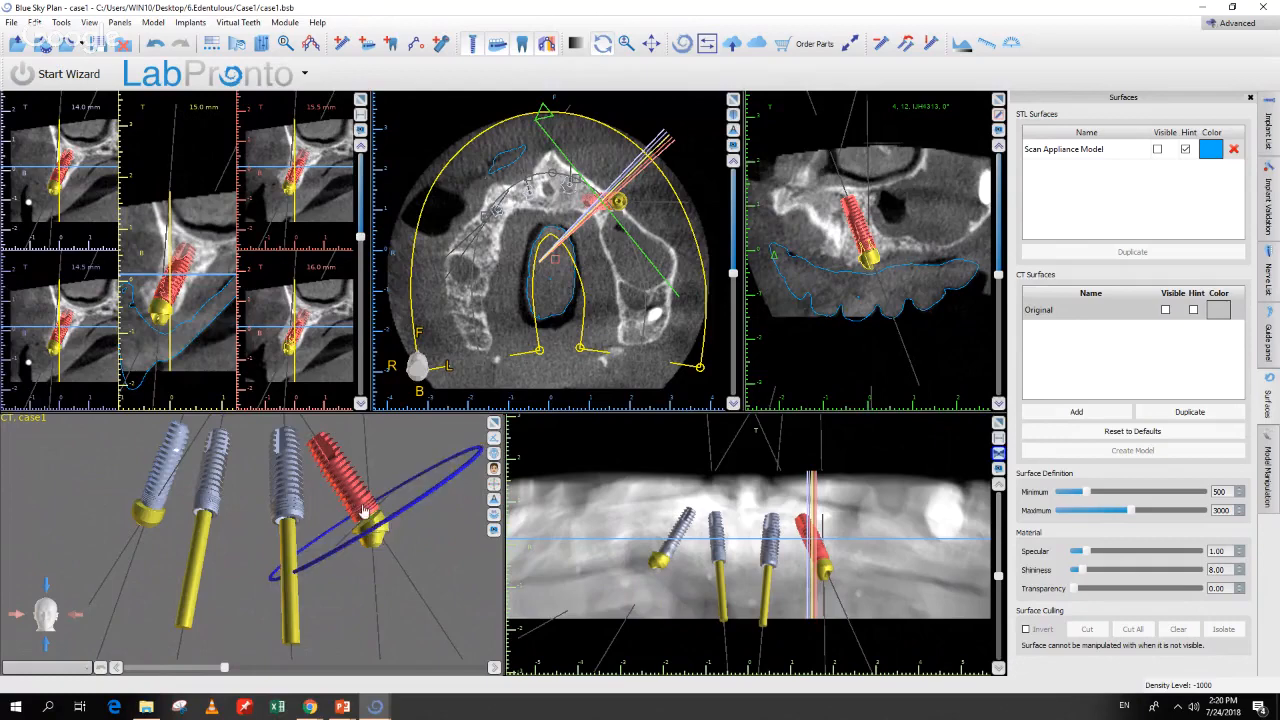
# Step: Align the leftmost implant with the right implant's Abutment Prosthetic Screw Axis
pyautogui.click(141, 521)
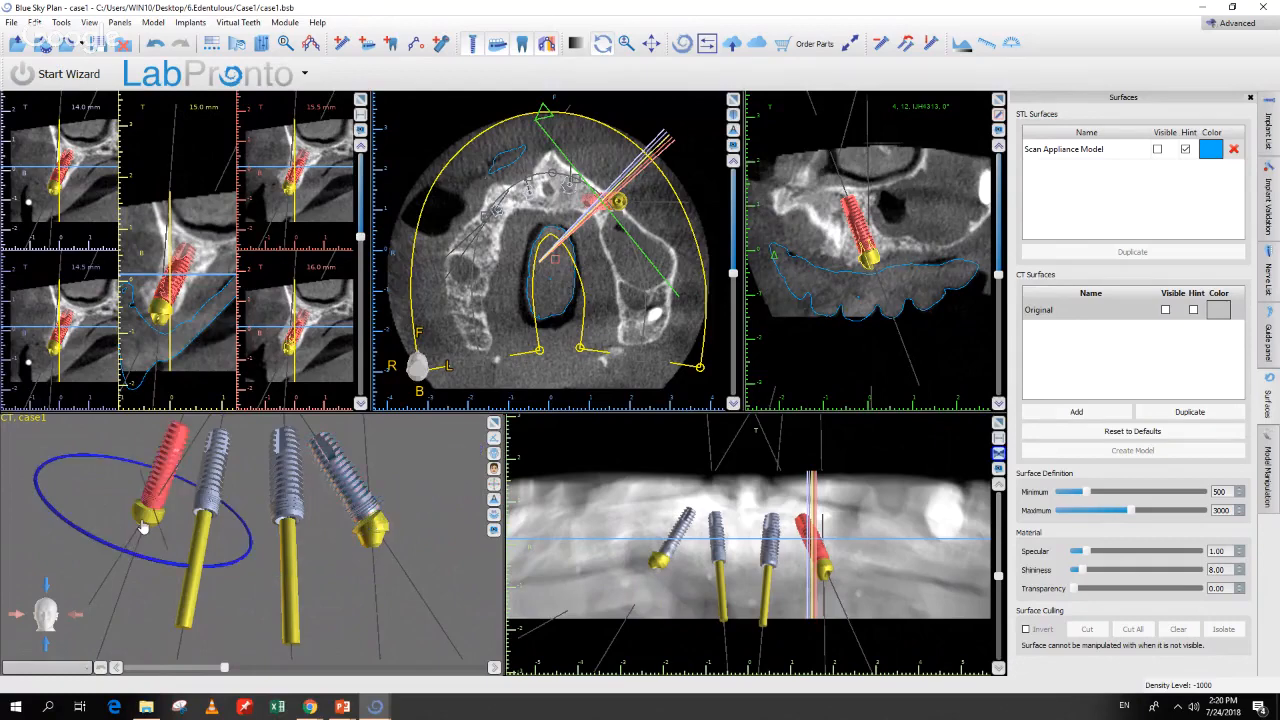
pyautogui.rightClick(142, 524)
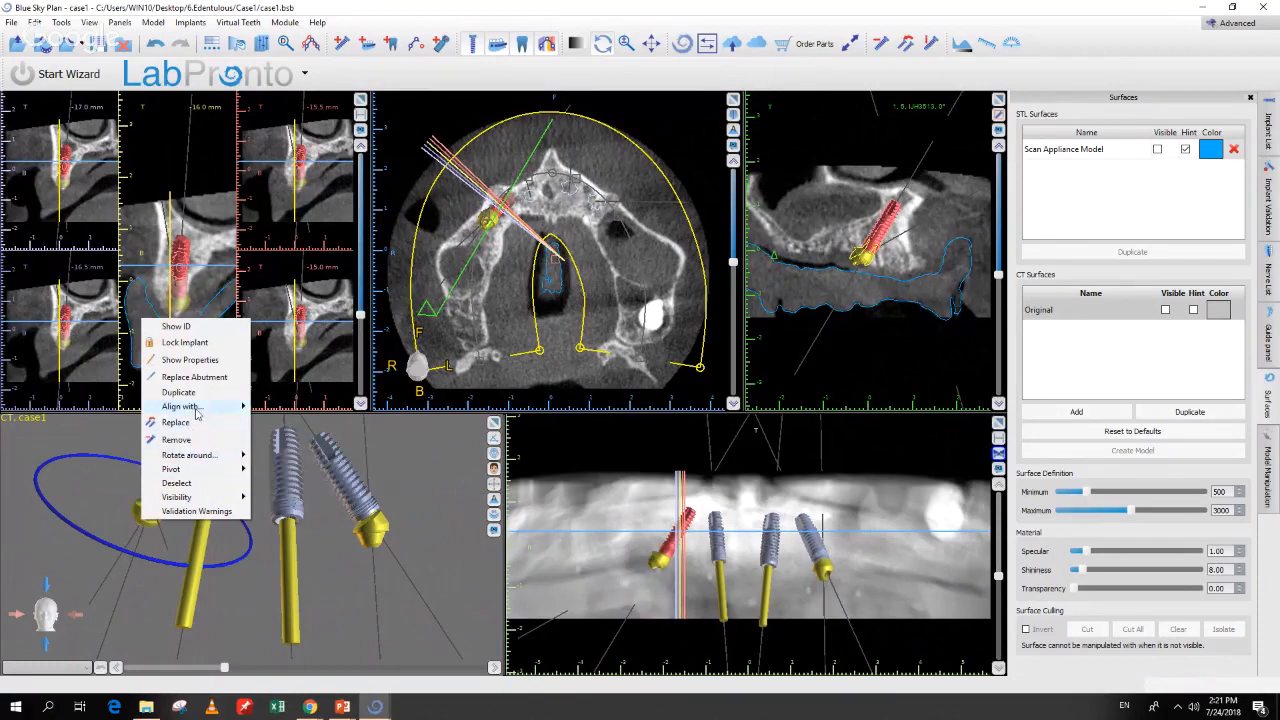
pyautogui.moveTo(196, 411)
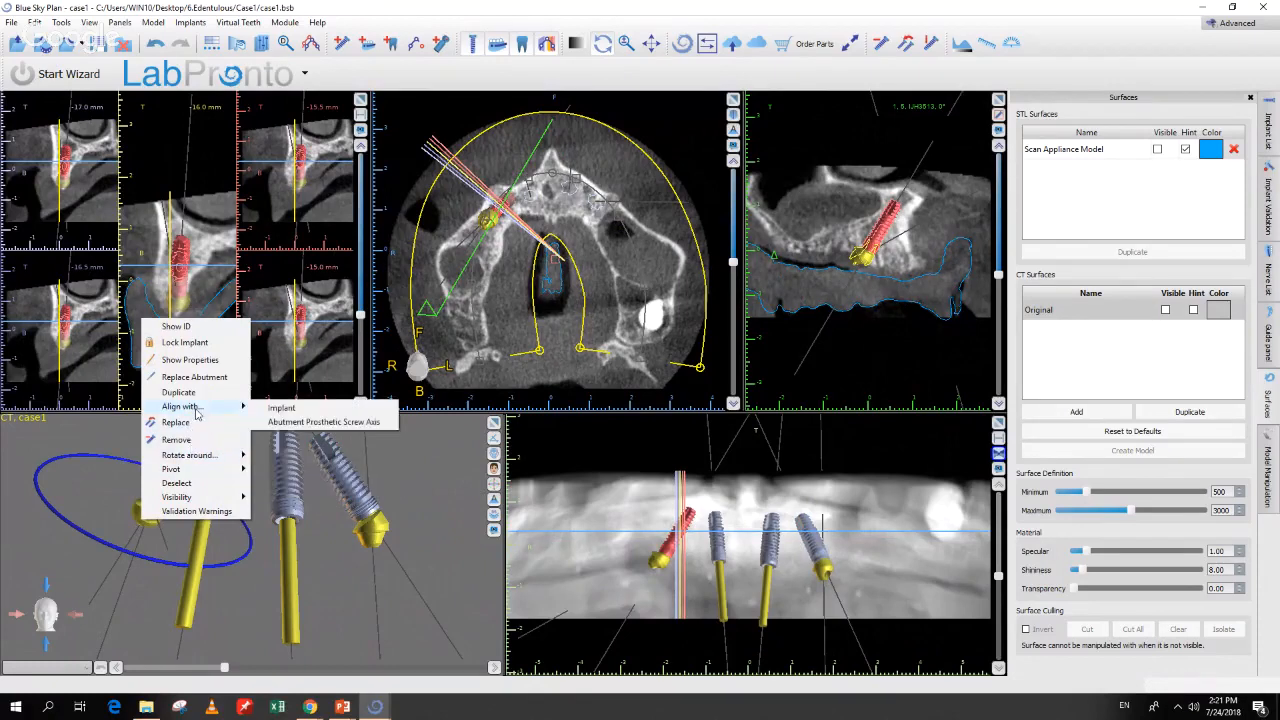
pyautogui.click(273, 423)
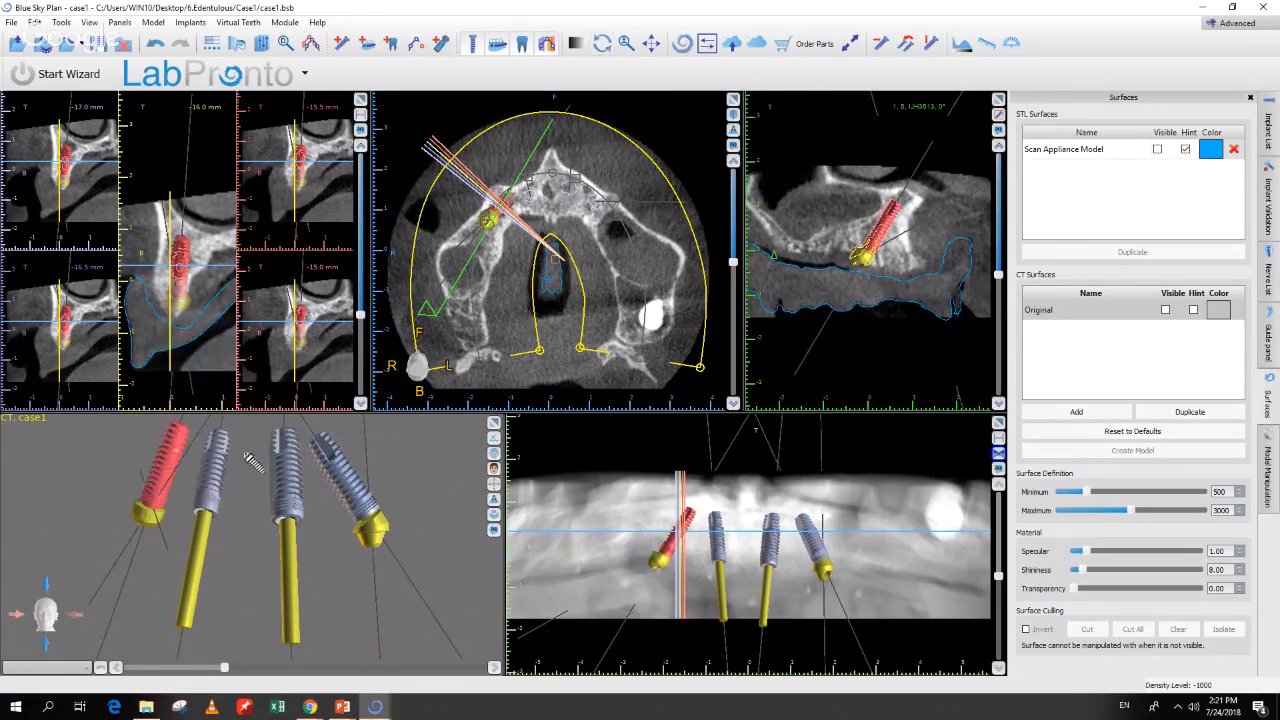
pyautogui.click(378, 538)
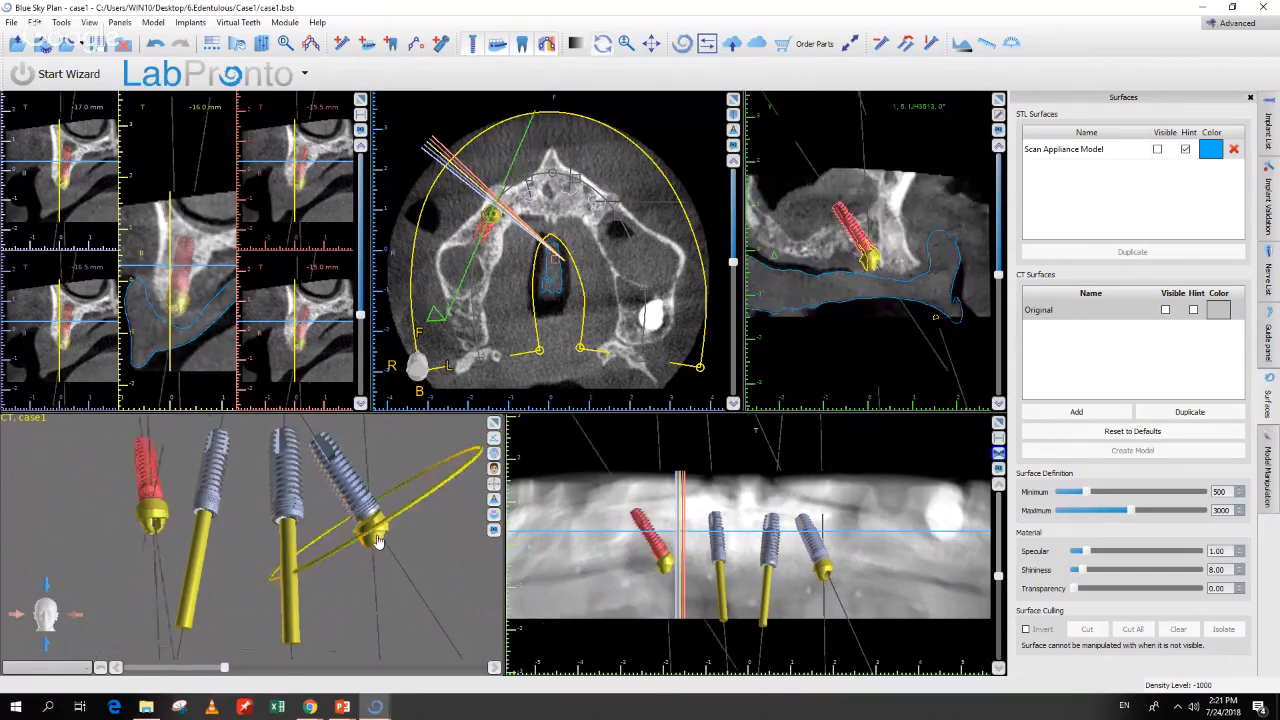
pyautogui.moveTo(432, 550); pyautogui.dragTo(480, 556)
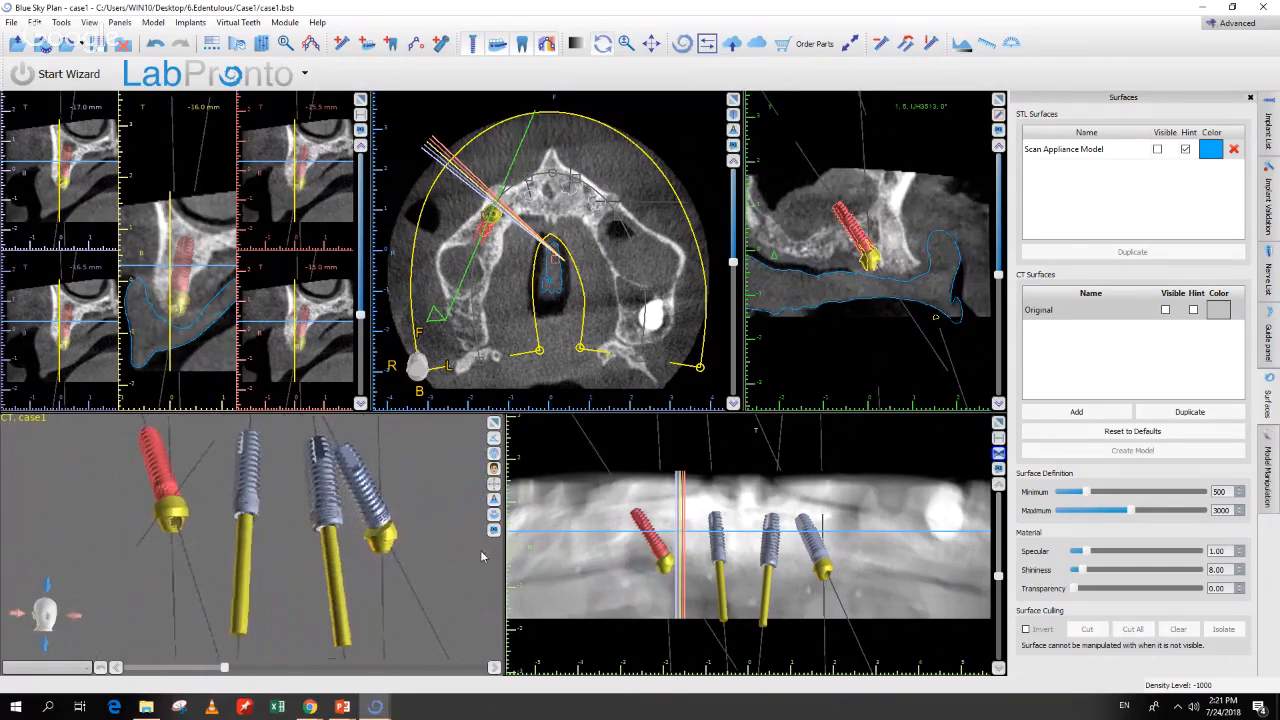
# Step: Maximize the 3D view and rotate the leftmost implant more upright about its Abutment Prosthetic Screw Axis
pyautogui.click(494, 424)
pyautogui.moveTo(227, 472); pyautogui.dragTo(195, 540)
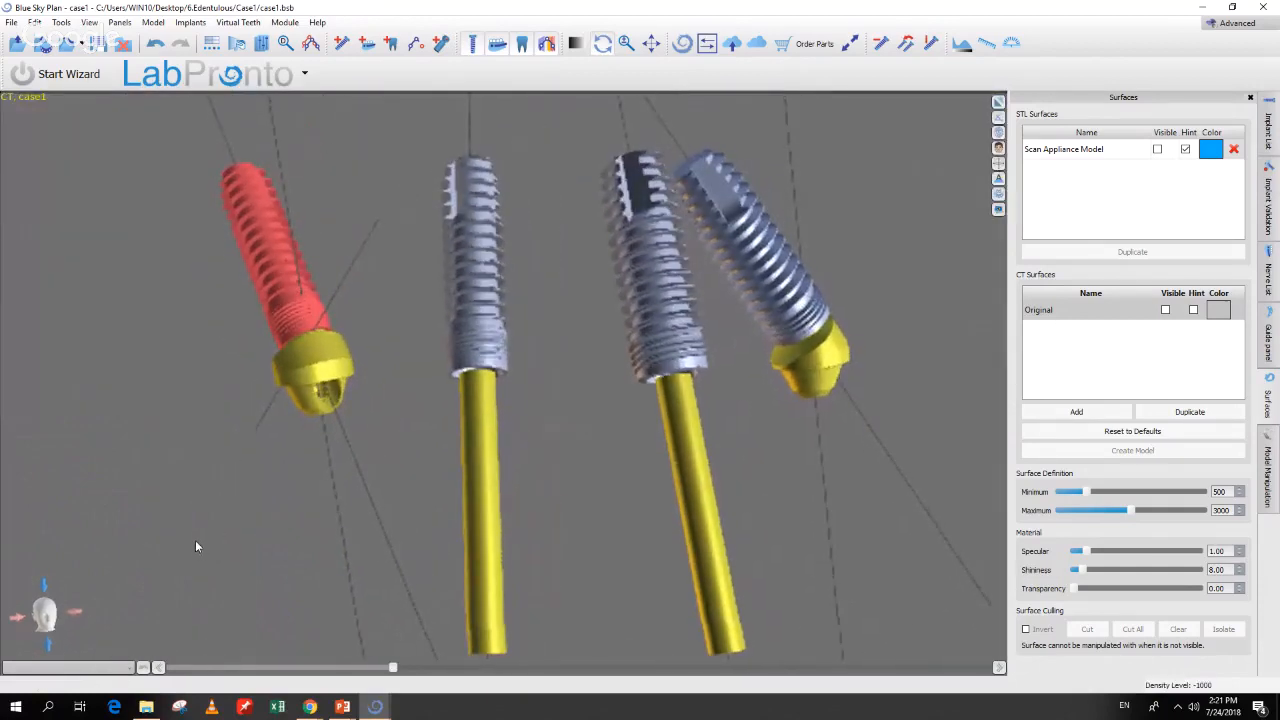
pyautogui.rightClick(300, 326)
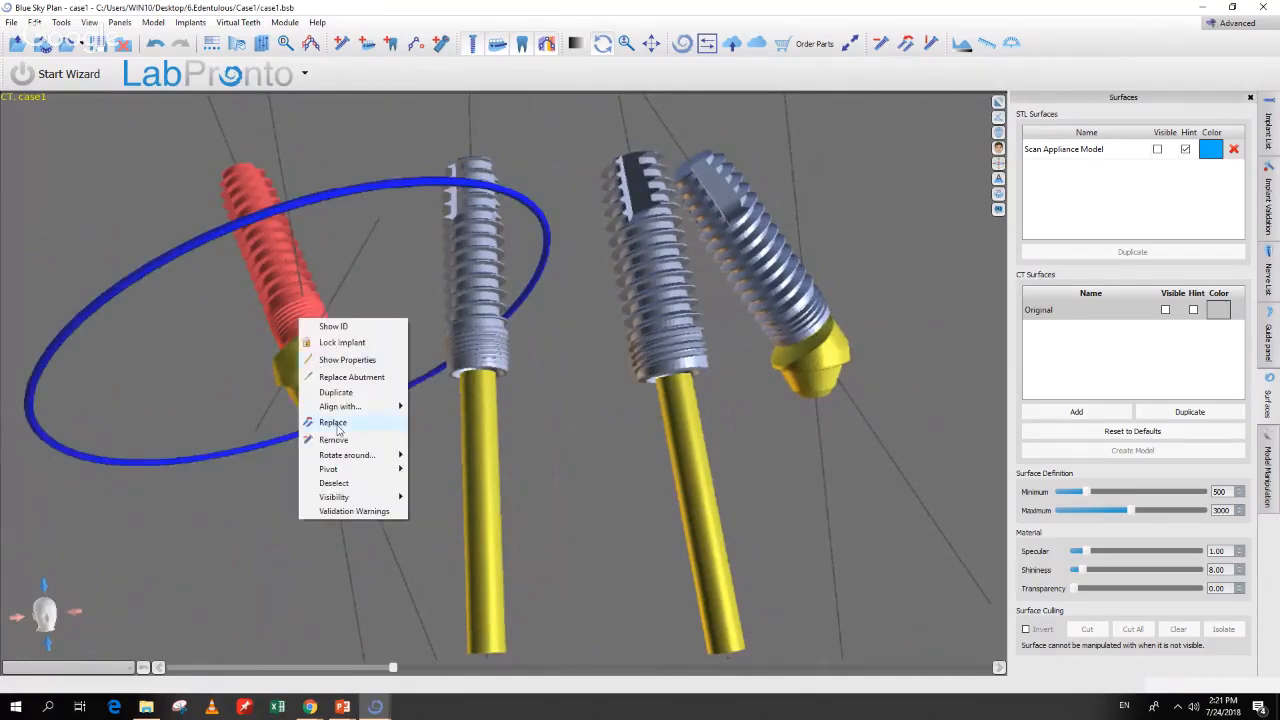
pyautogui.moveTo(342, 458)
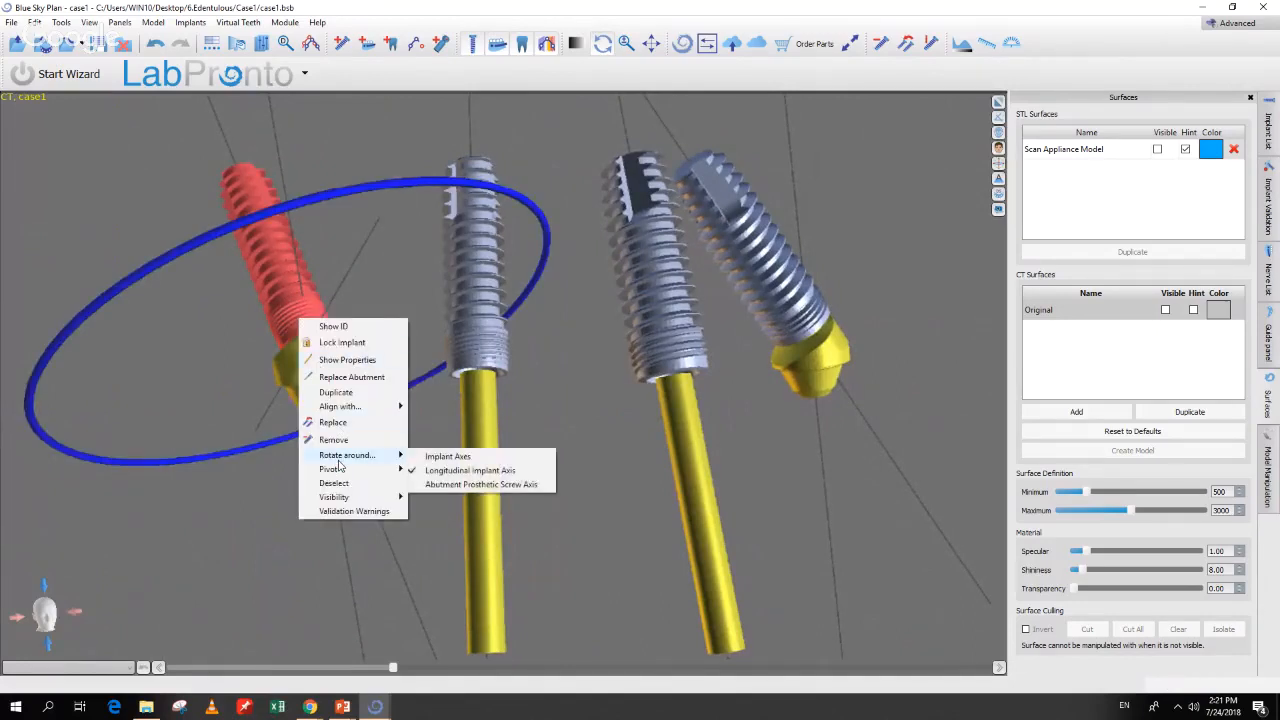
pyautogui.click(466, 486)
pyautogui.moveTo(414, 377); pyautogui.dragTo(31, 457)
pyautogui.moveTo(520, 349); pyautogui.dragTo(231, 409)
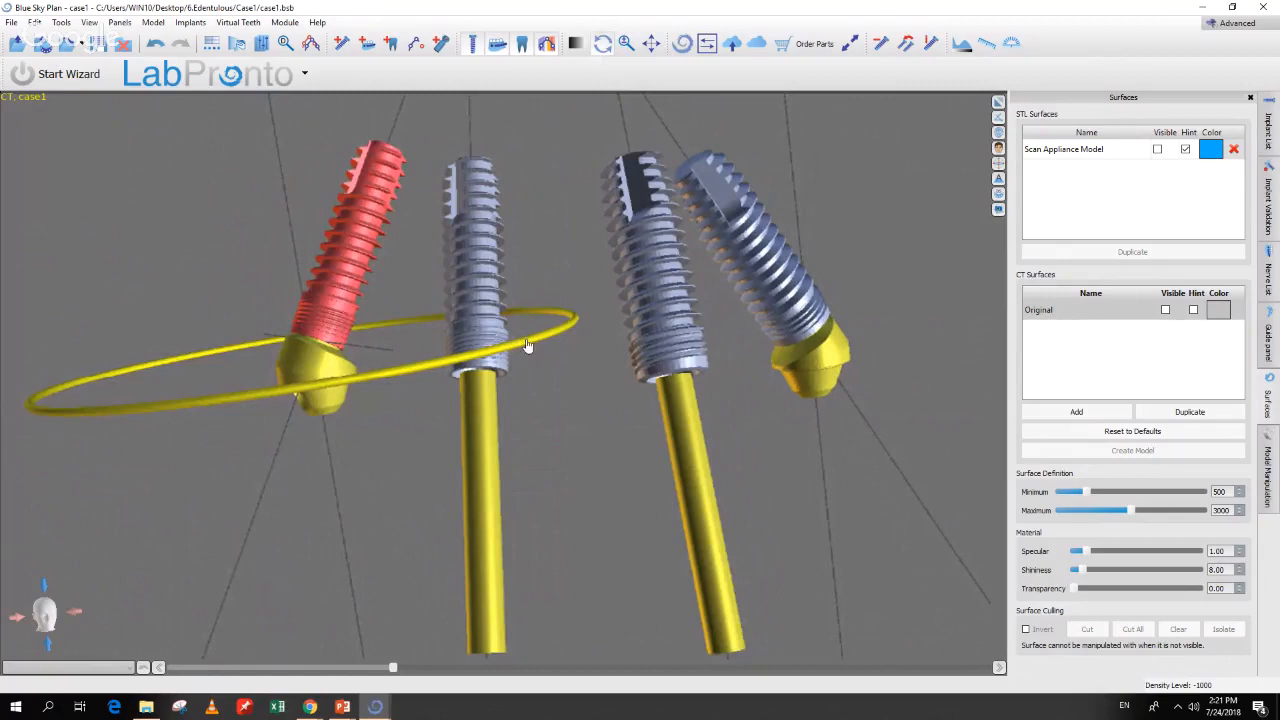
pyautogui.moveTo(520, 350); pyautogui.dragTo(442, 382)
# Step: Pan, orbit and zoom out to review all four implants, then clear the selection
pyautogui.moveTo(408, 498); pyautogui.dragTo(391, 478, button='middle')
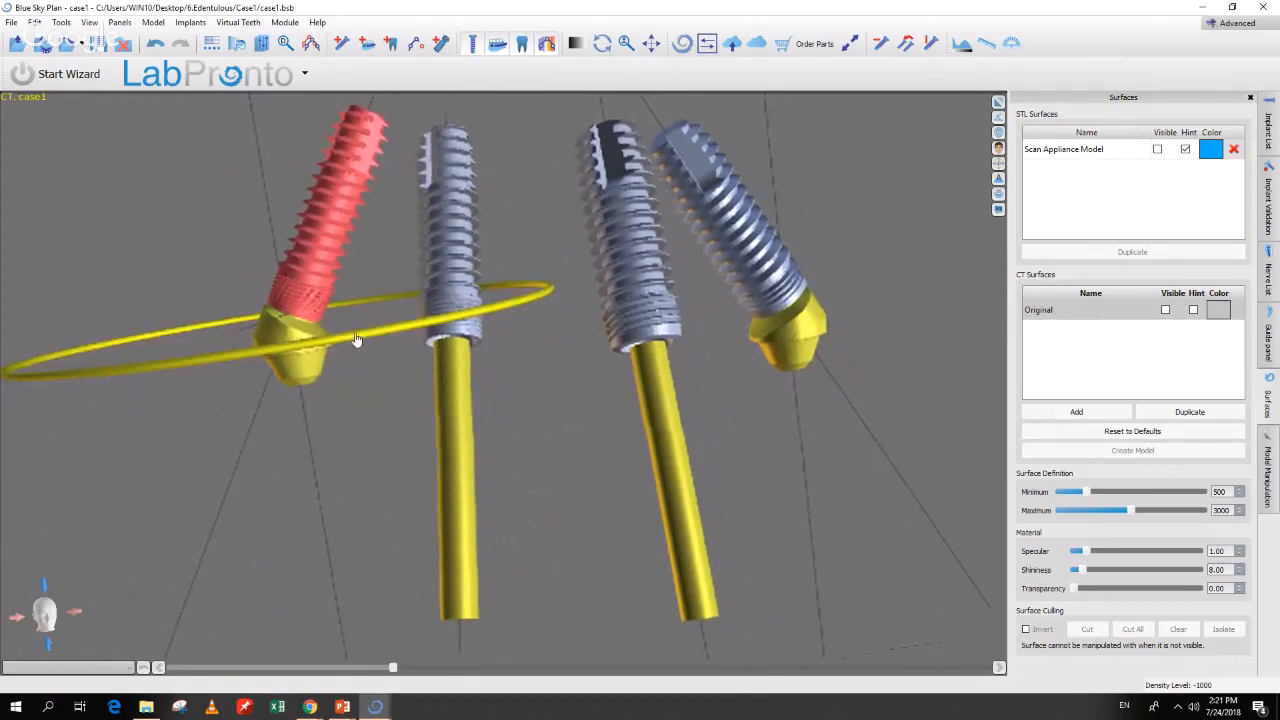
pyautogui.moveTo(384, 415); pyautogui.dragTo(393, 451)
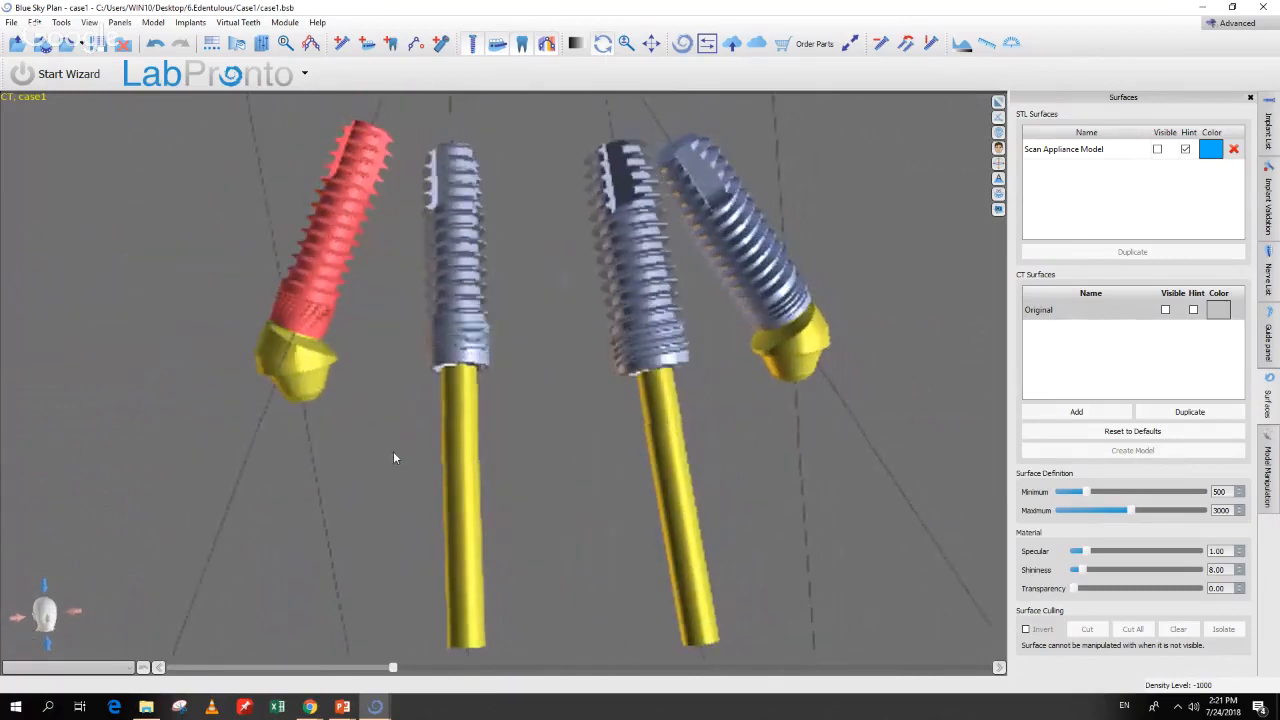
pyautogui.moveTo(902, 265); pyautogui.dragTo(902, 338, button='right')
pyautogui.moveTo(902, 338); pyautogui.dragTo(836, 393)
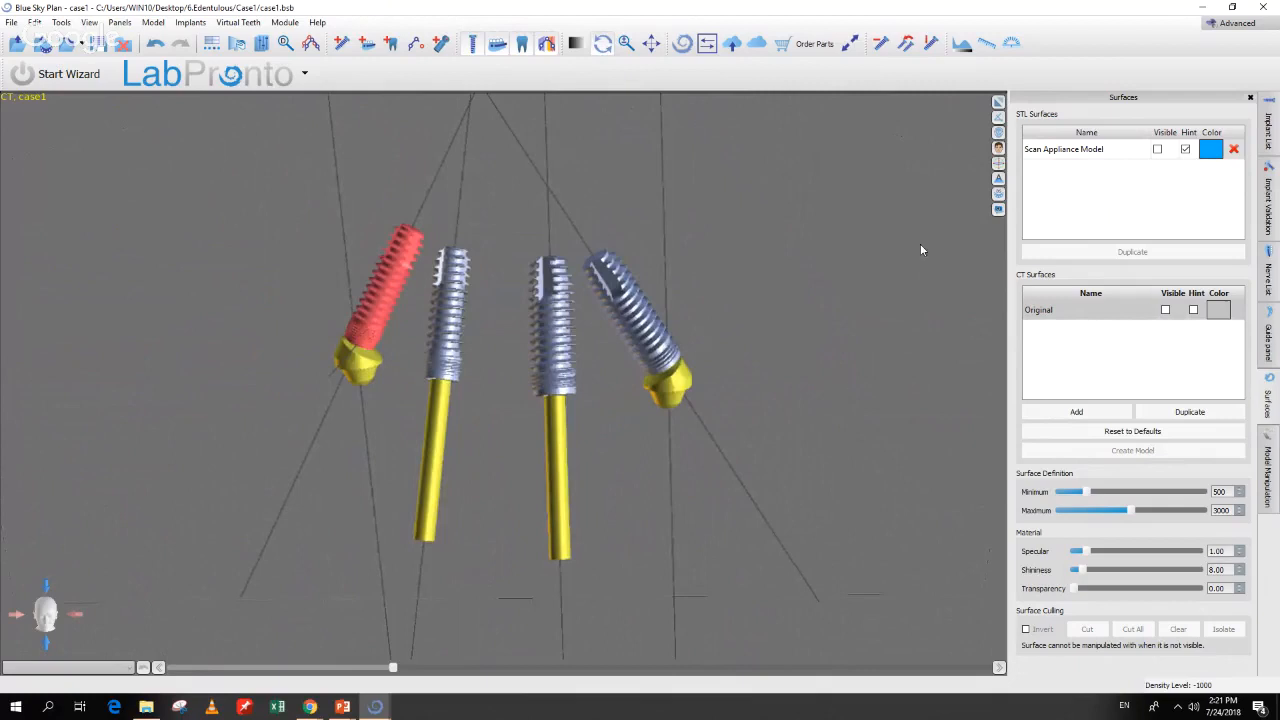
pyautogui.click(655, 392)
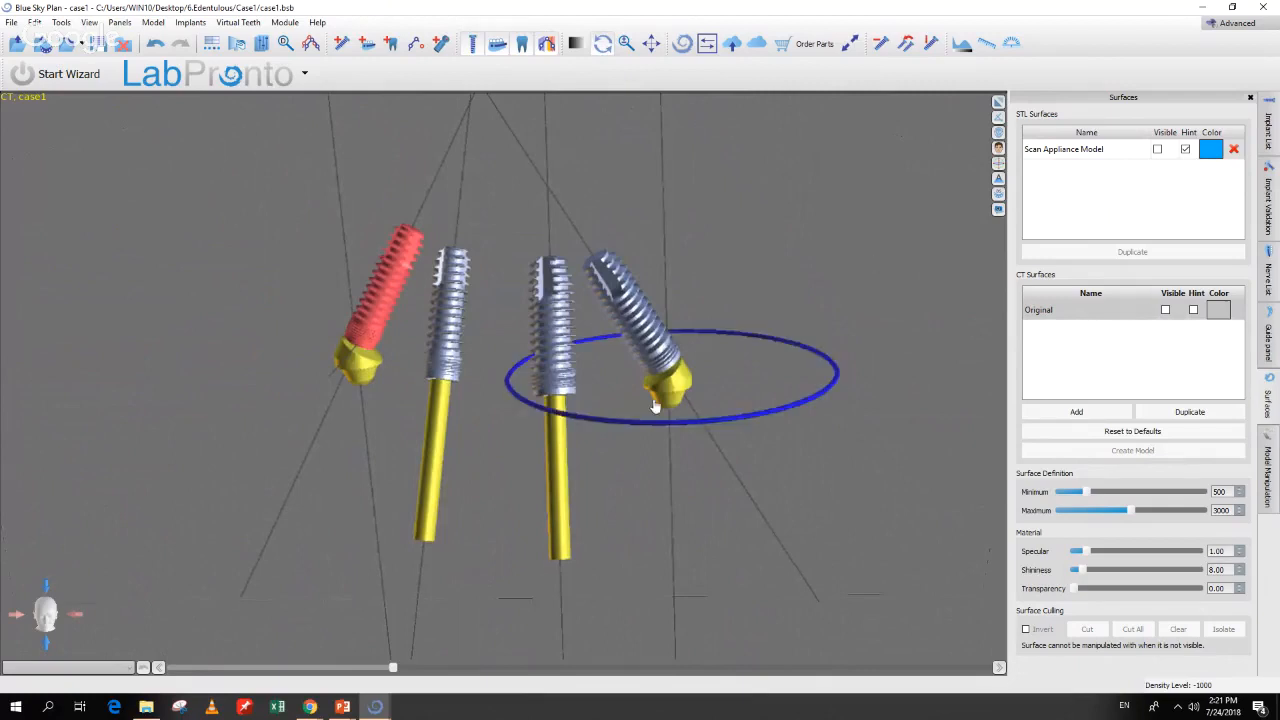
pyautogui.click(767, 278)
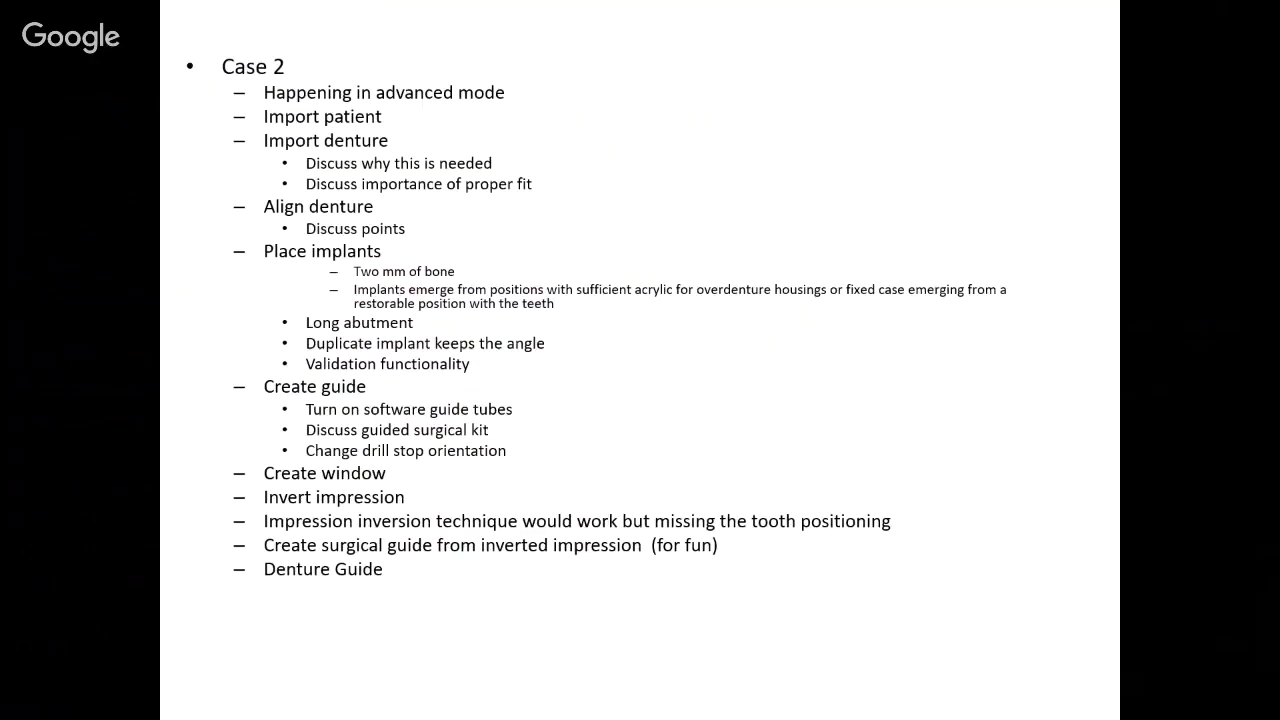
# Step: Move through the slides from the Case 1 outline to the Lab Pronto surgical guide slide
pyautogui.press('Left')
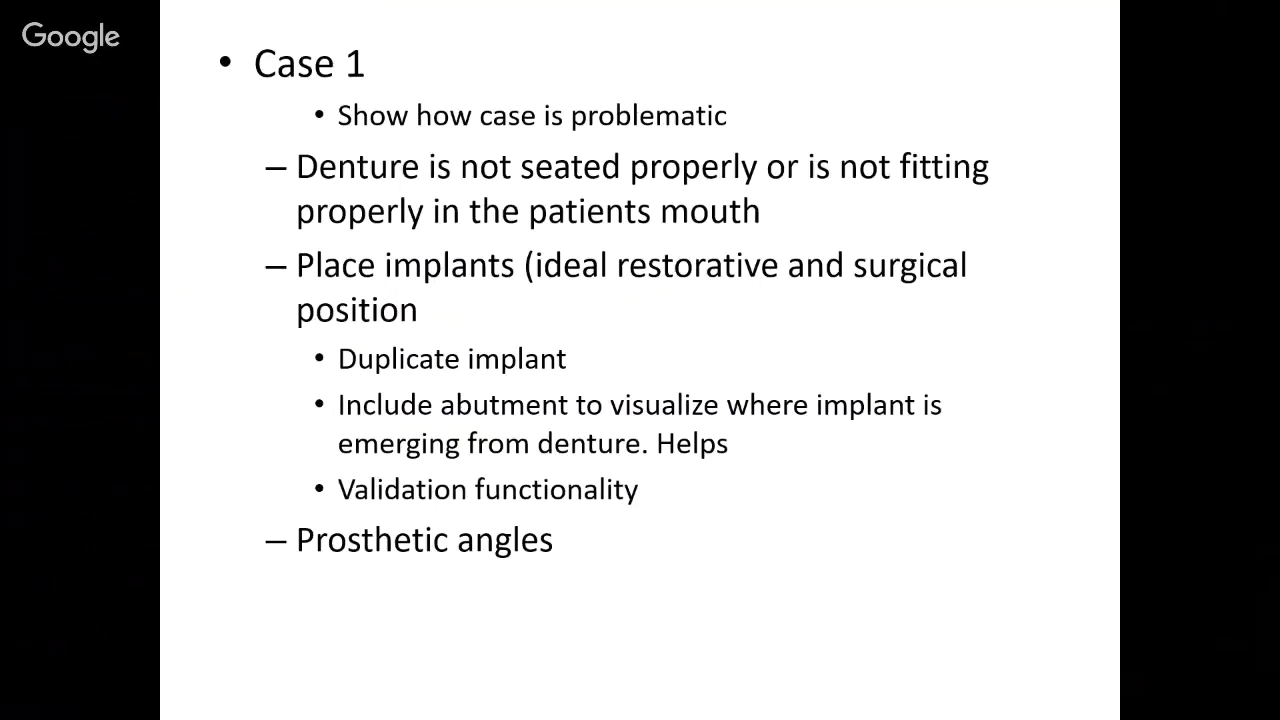
pyautogui.press('Left')
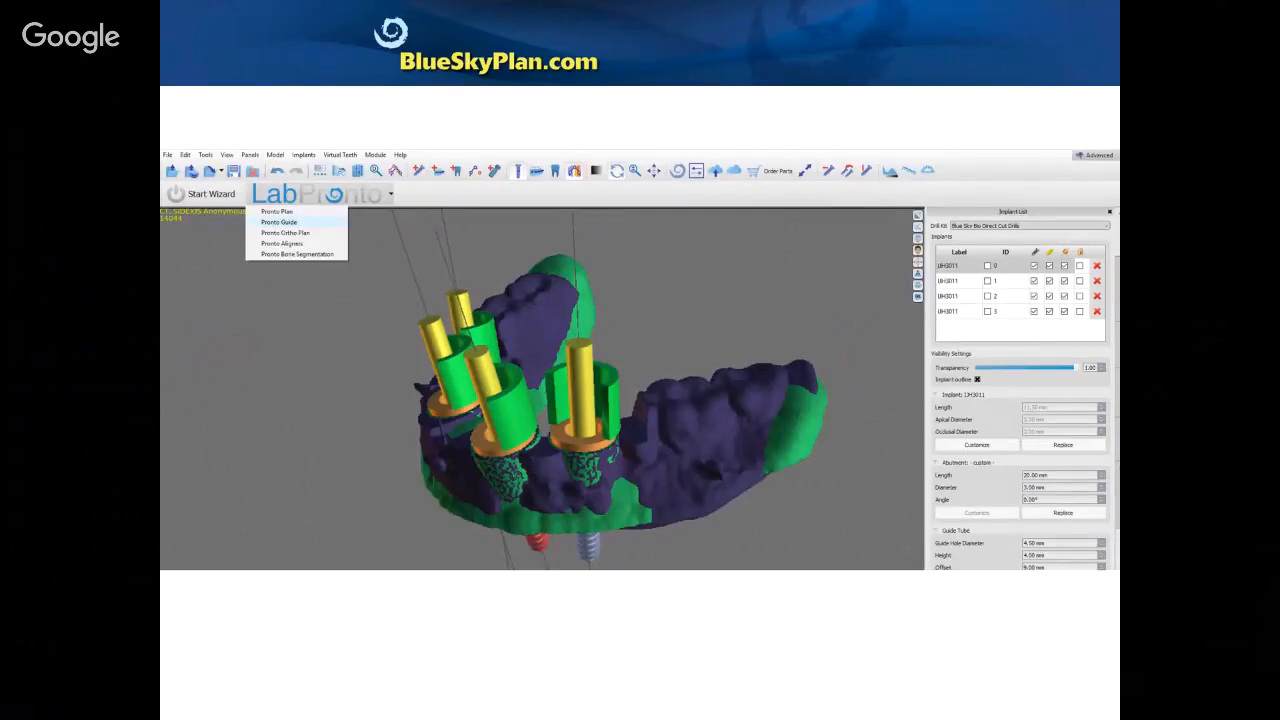
# Step: Advance past the Pronto Guide order form slide to the Triple Merge Technique slide
pyautogui.press('Right')
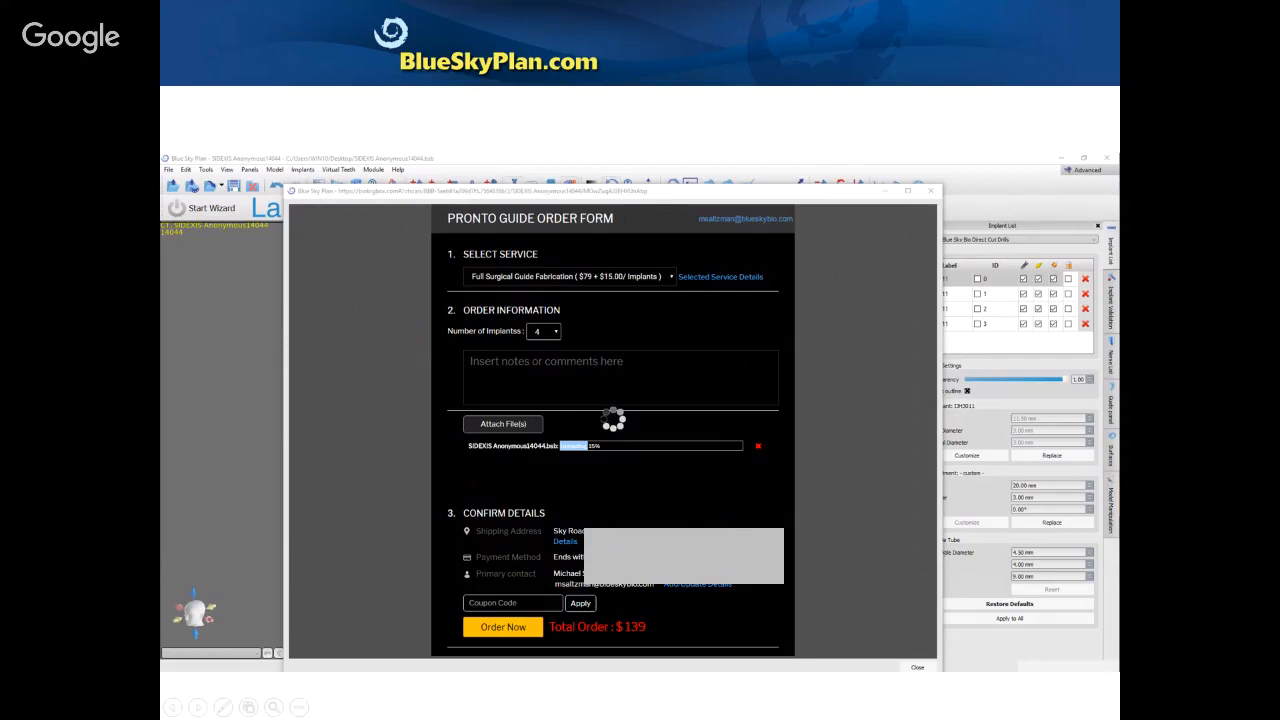
pyautogui.press('Right')
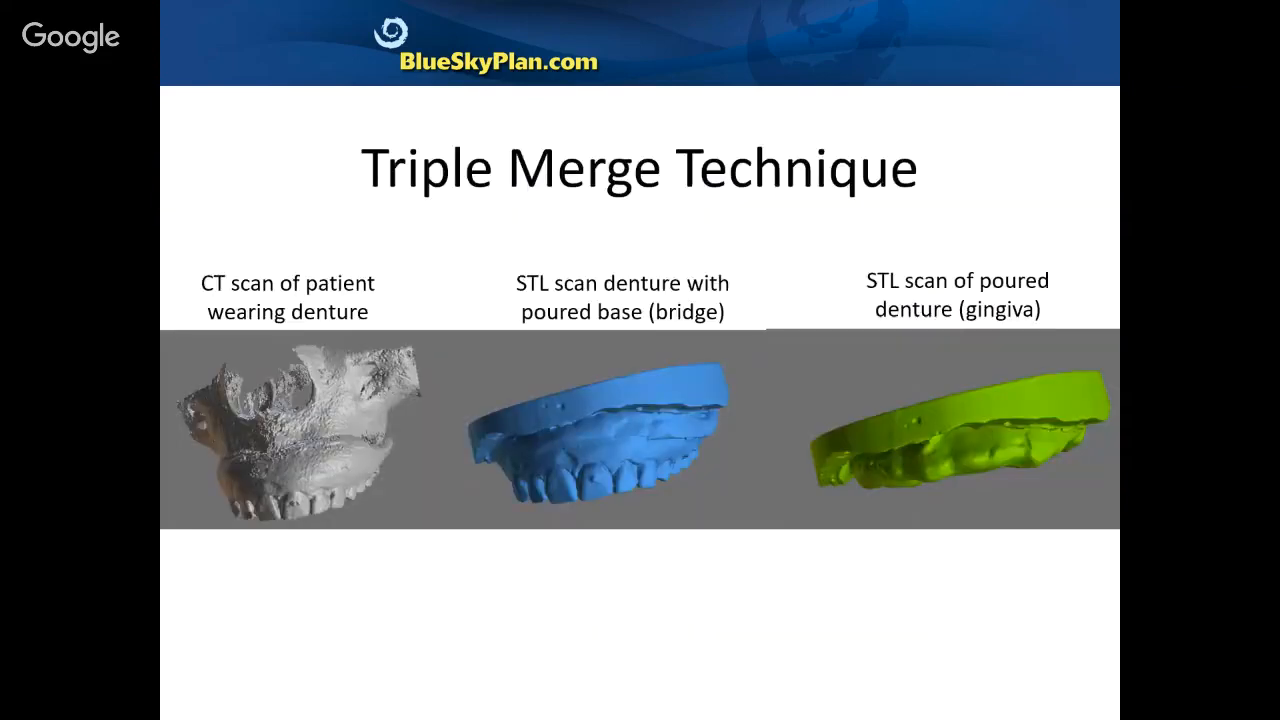
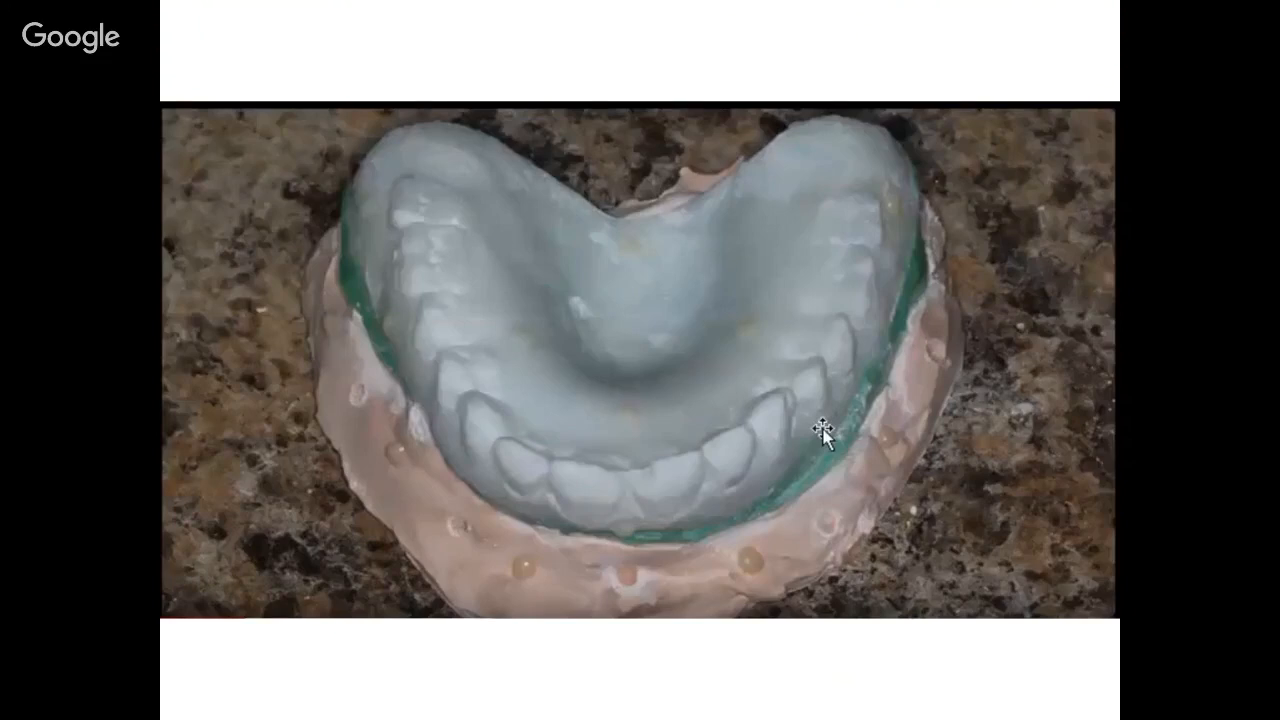
# Step: Page through the cast photo slides to the Case 3 slide, then switch to the case3 plan
pyautogui.press('Right')
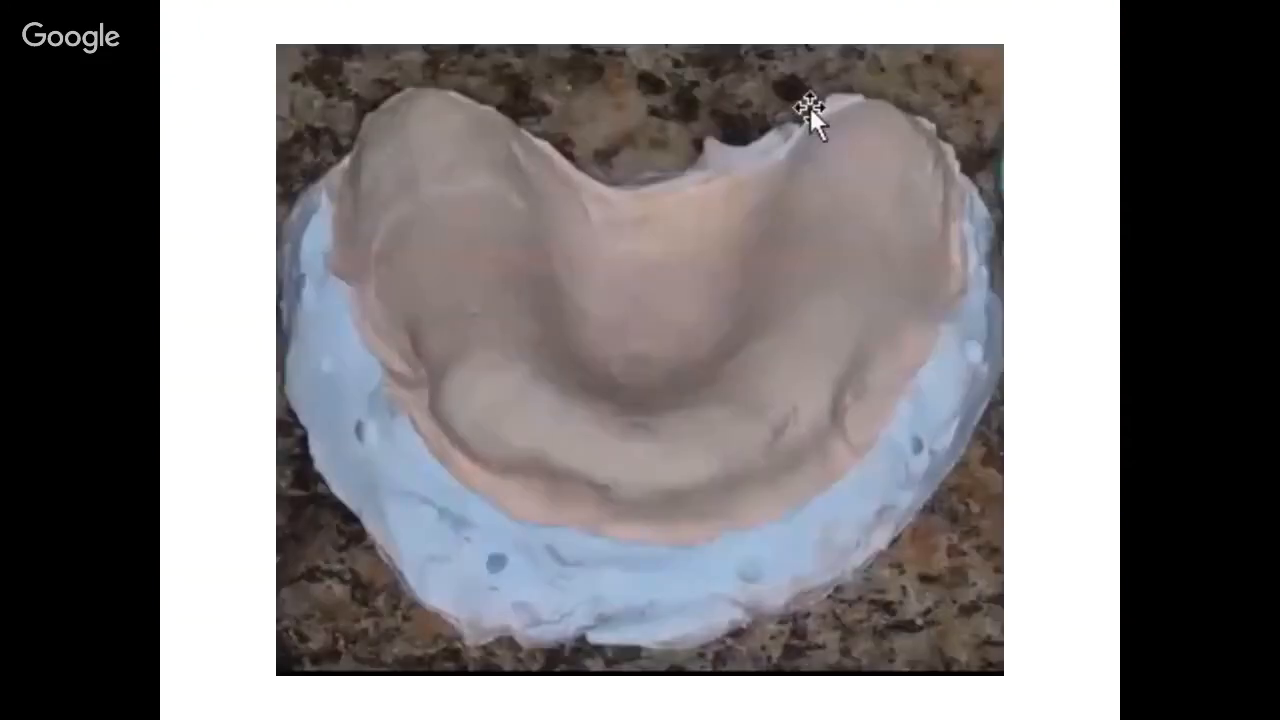
pyautogui.press('Right')
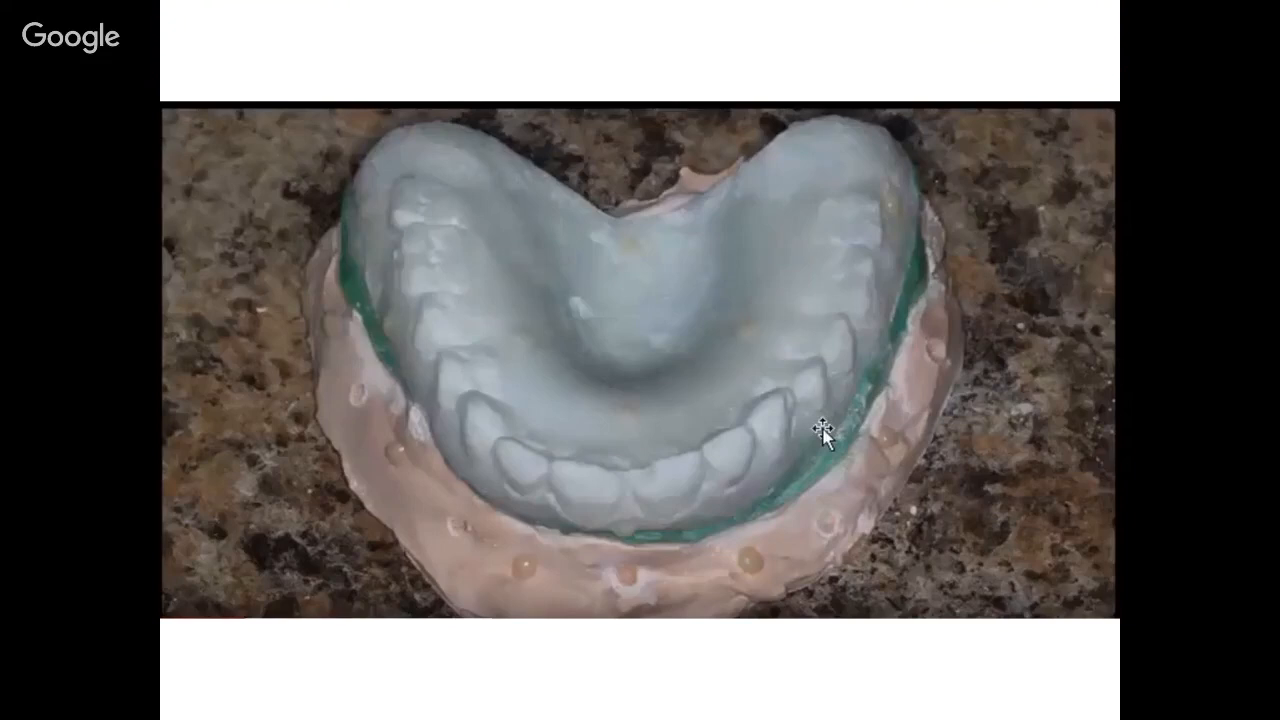
pyautogui.press('Left')
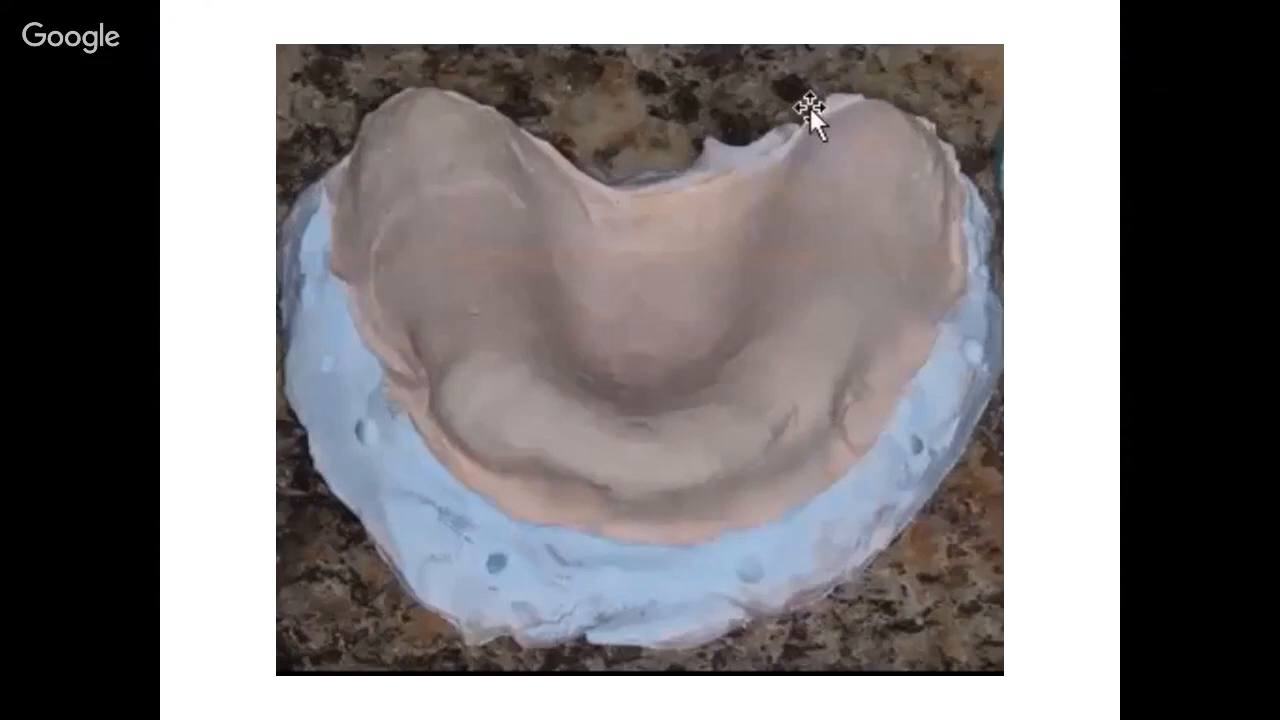
pyautogui.press('Right')
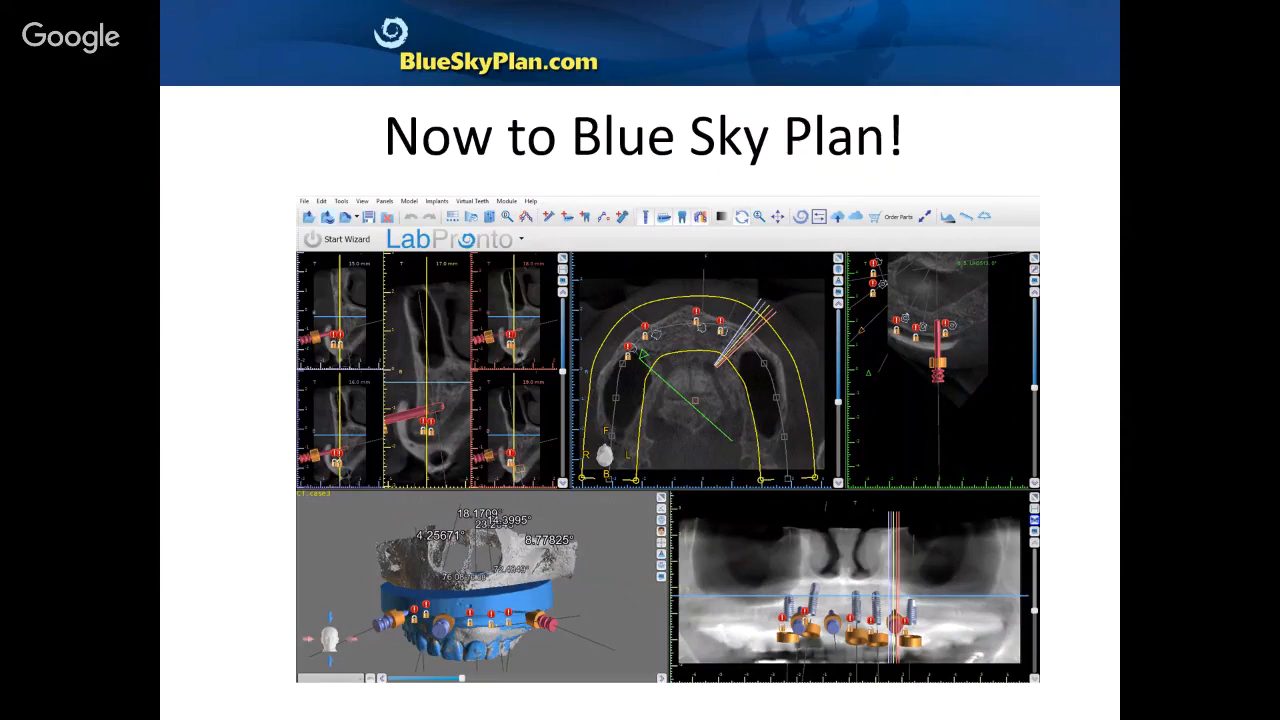
pyautogui.hotkey('alt', 'Tab')
pyautogui.press('Right')
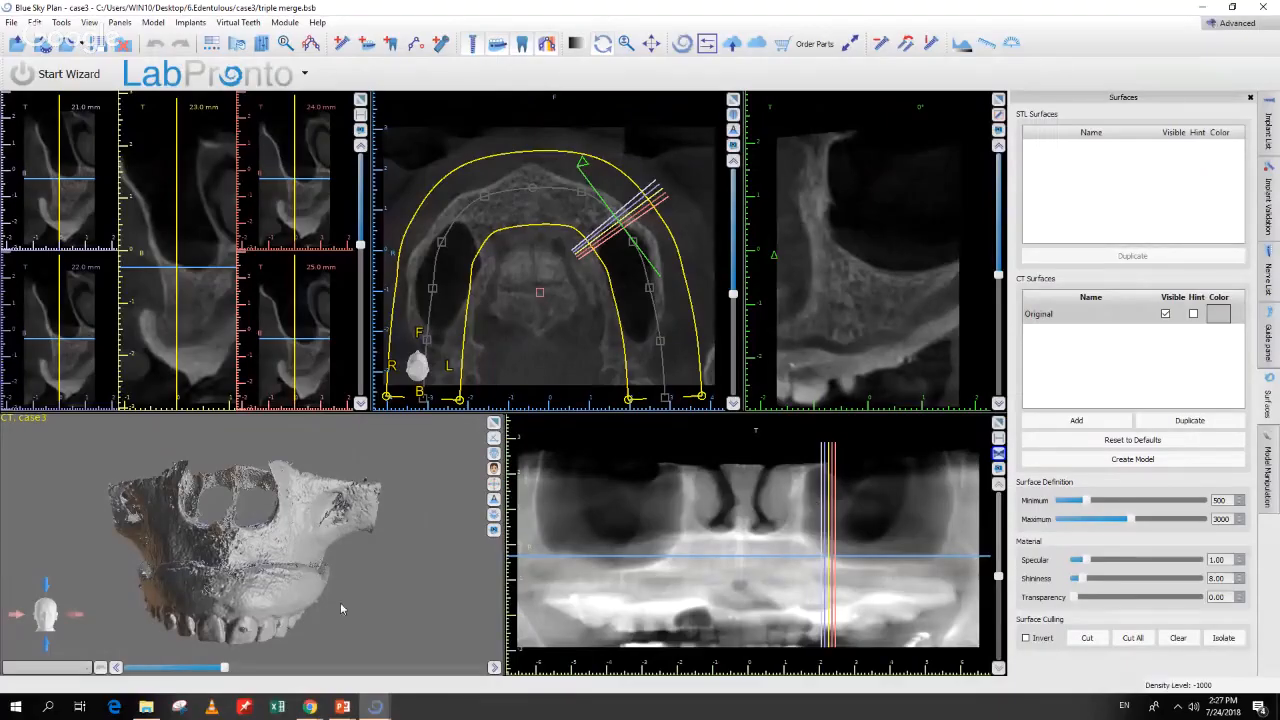
# Step: Tilt the 3D skull to an oblique view and bring up the File menu
pyautogui.moveTo(386, 604); pyautogui.dragTo(352, 513)
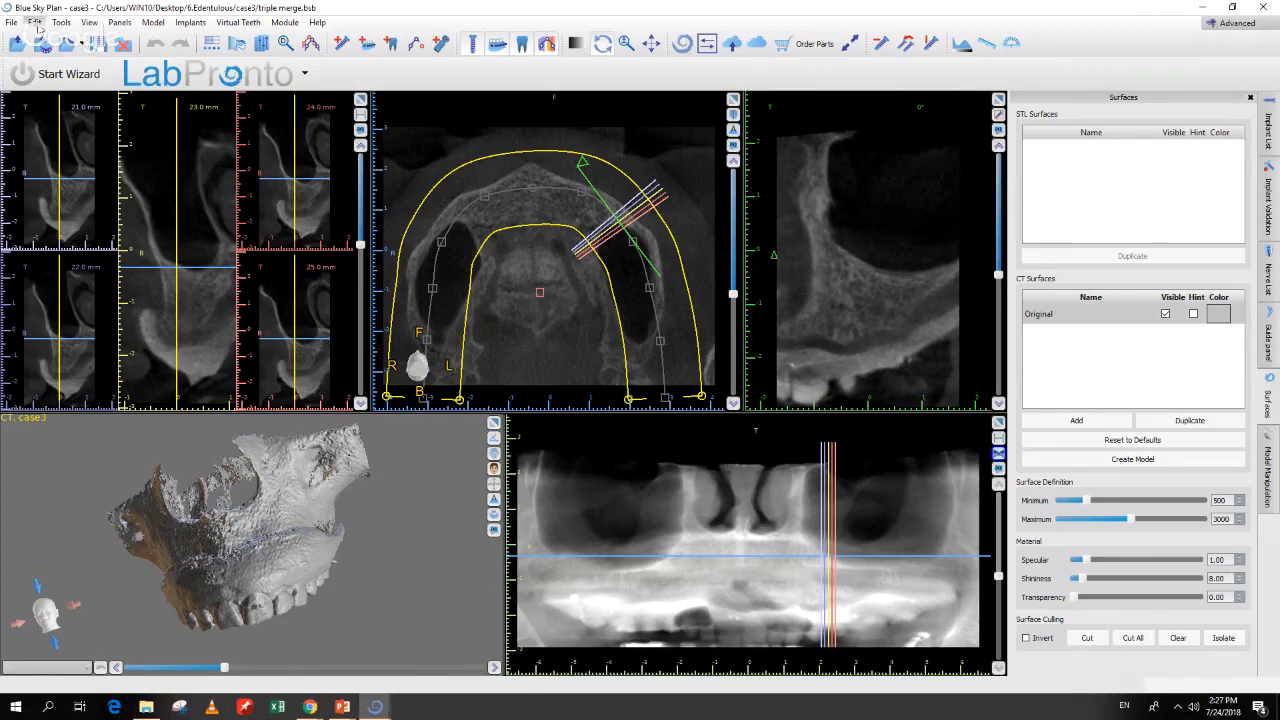
pyautogui.click(11, 22)
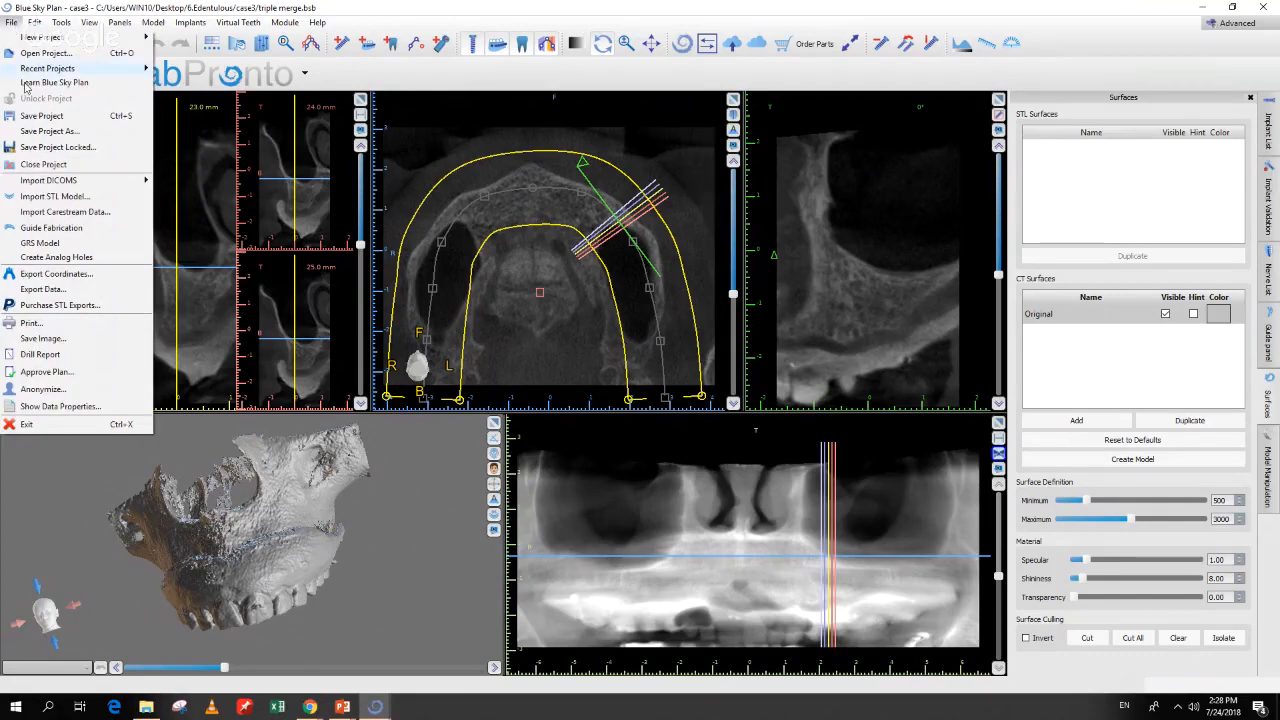
# Step: Import Denture with base.stl into the case3 plan and cancel the point-based alignment
pyautogui.click(58, 202)
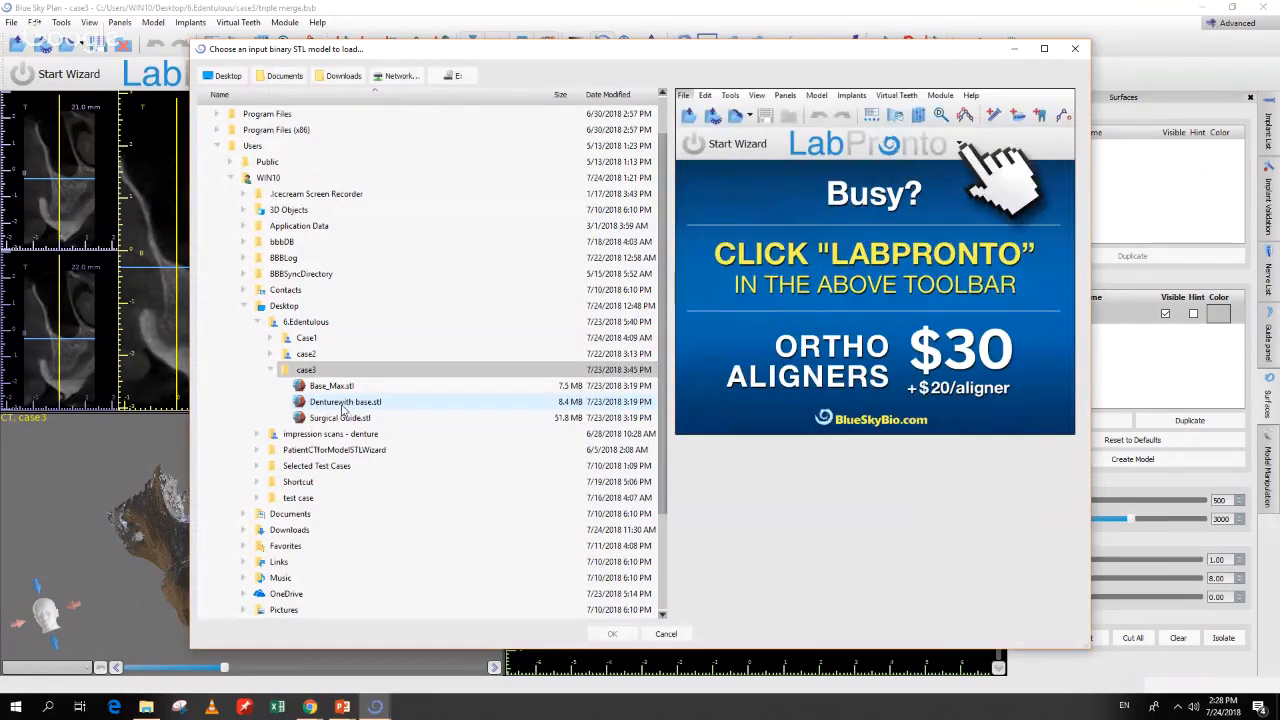
pyautogui.click(341, 401)
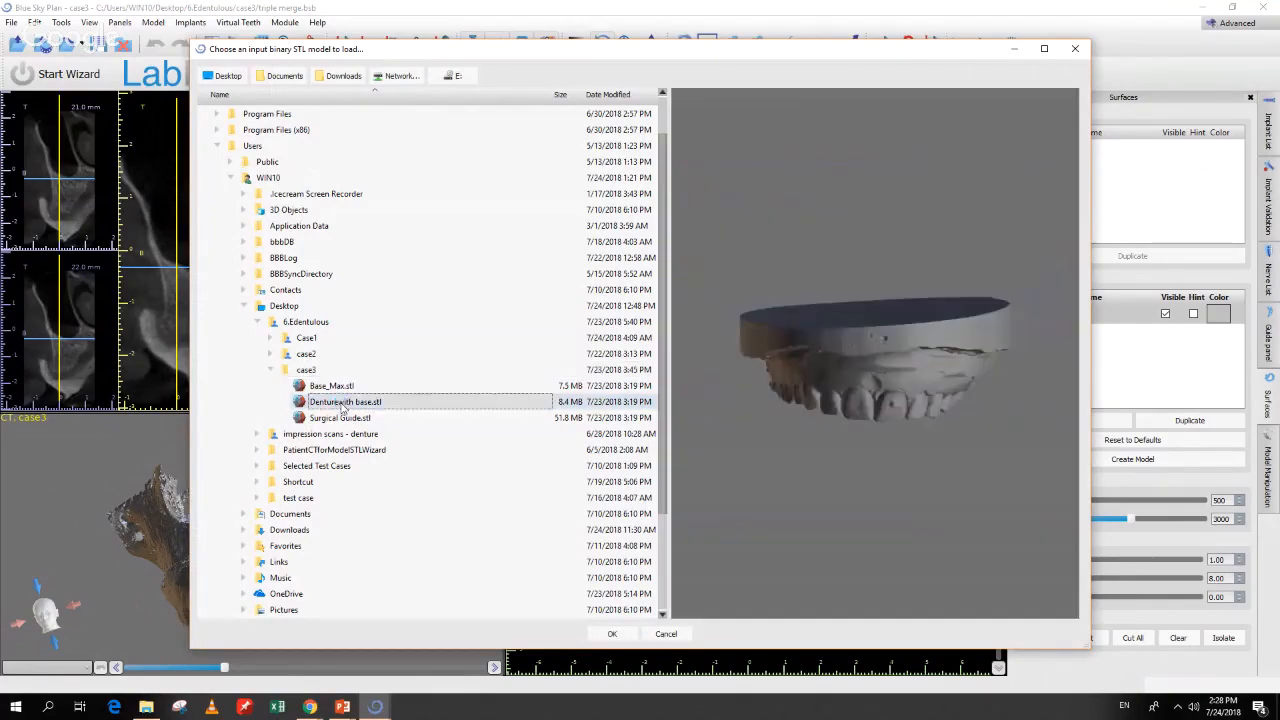
pyautogui.moveTo(874, 354)
pyautogui.mouseDown()
pyautogui.moveTo(830, 317)
pyautogui.moveTo(896, 345)
pyautogui.mouseUp()
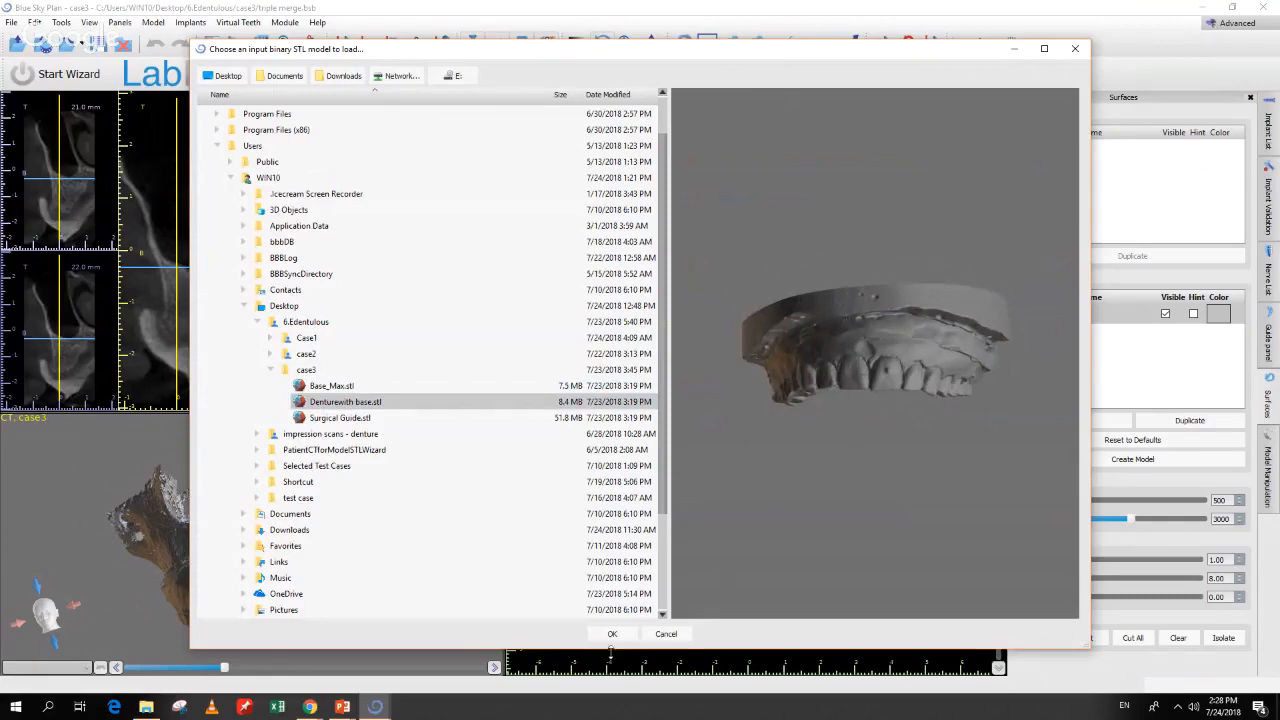
pyautogui.click(615, 638)
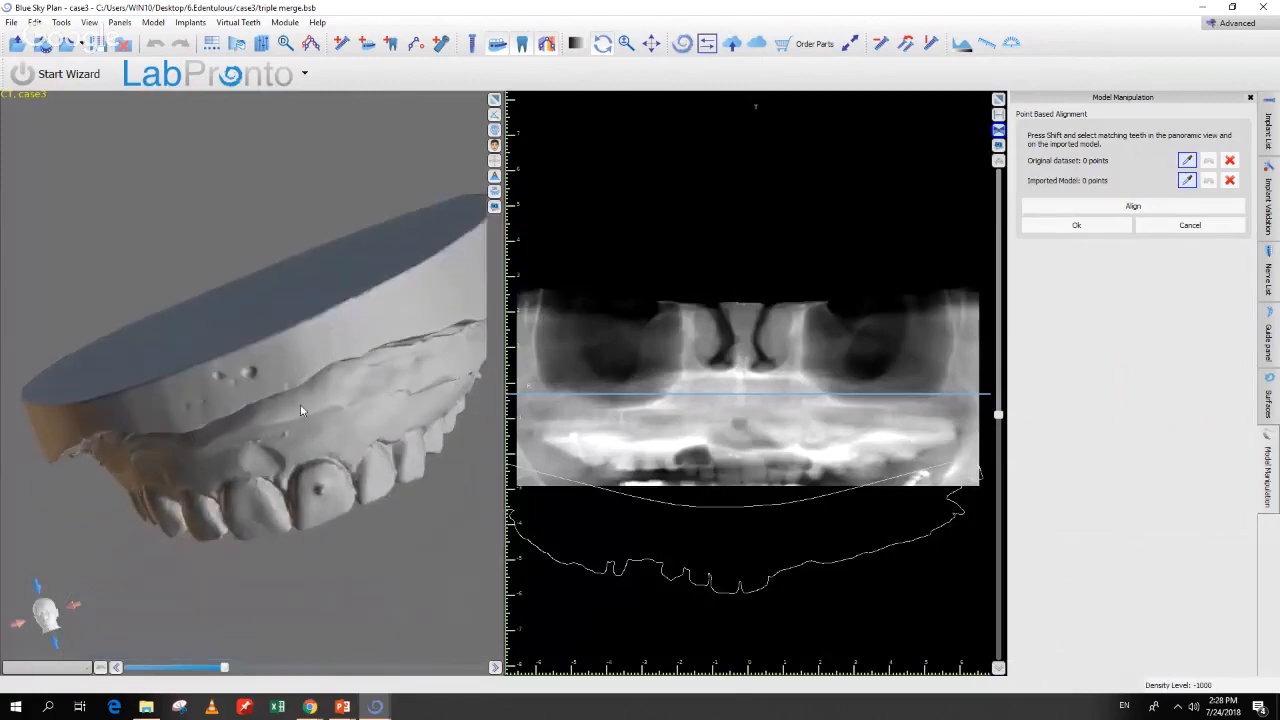
pyautogui.moveTo(300, 404); pyautogui.dragTo(83, 373)
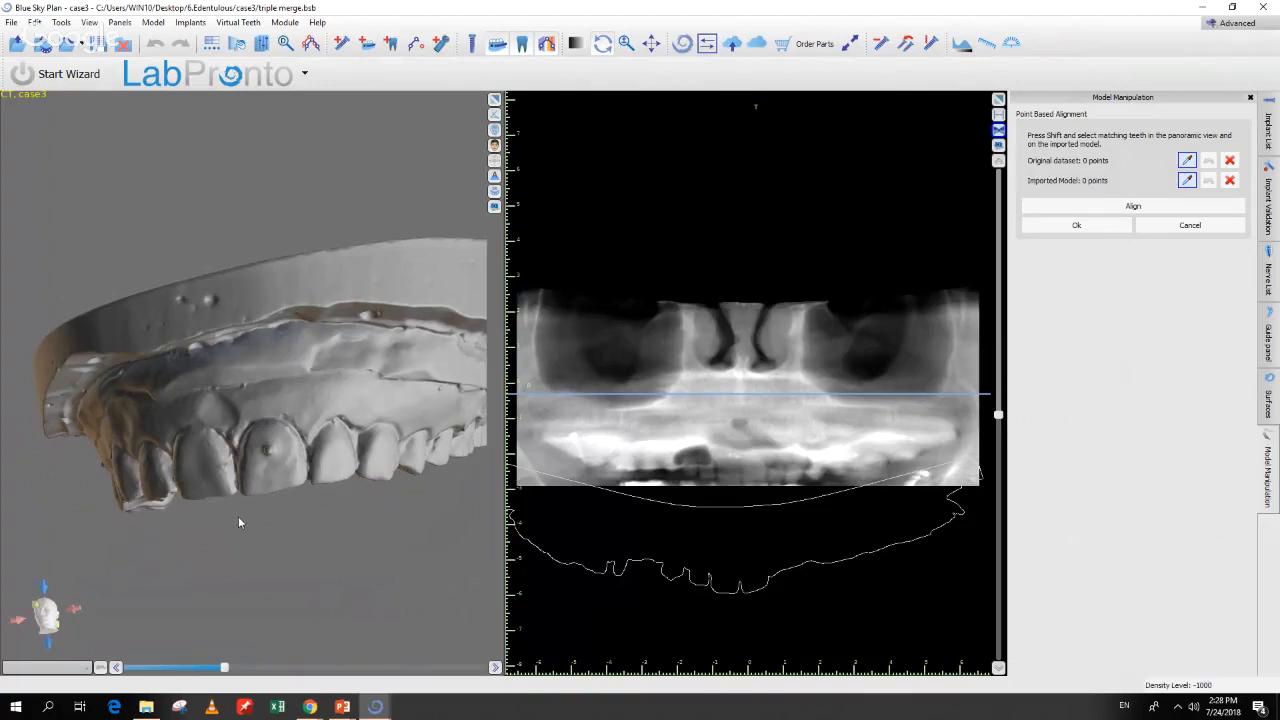
pyautogui.moveTo(361, 379); pyautogui.dragTo(298, 547)
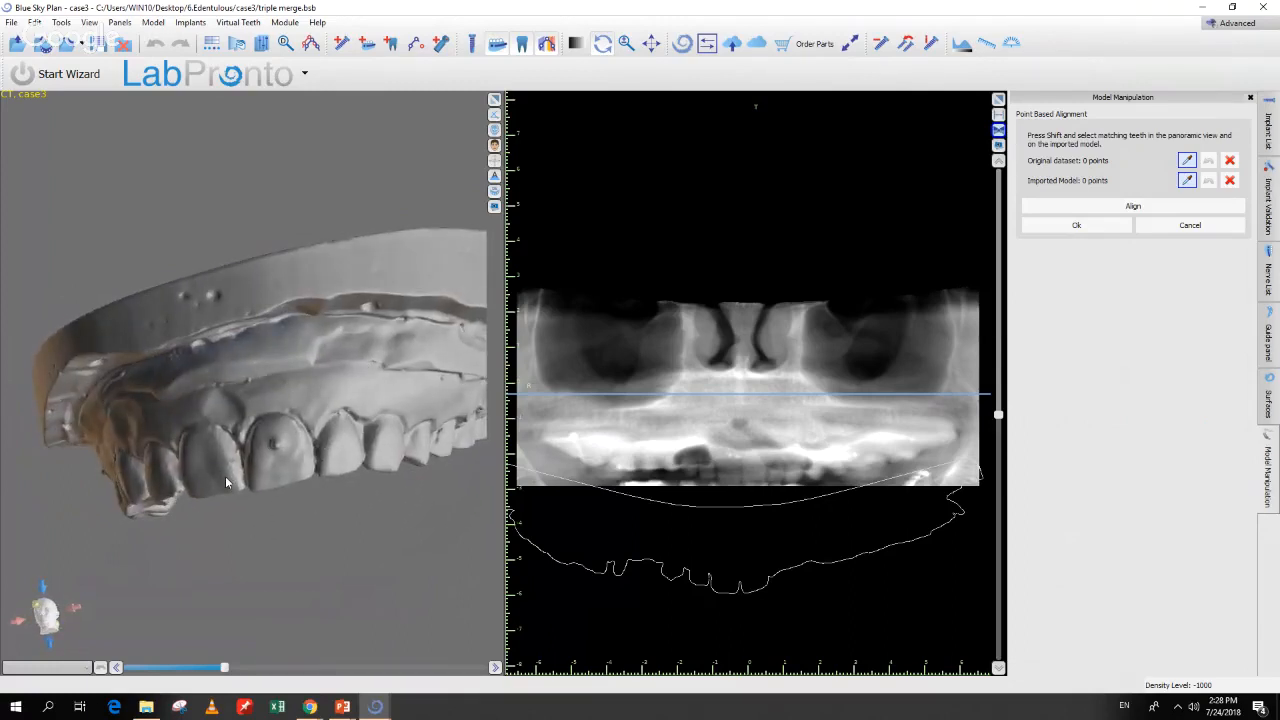
pyautogui.click(1166, 230)
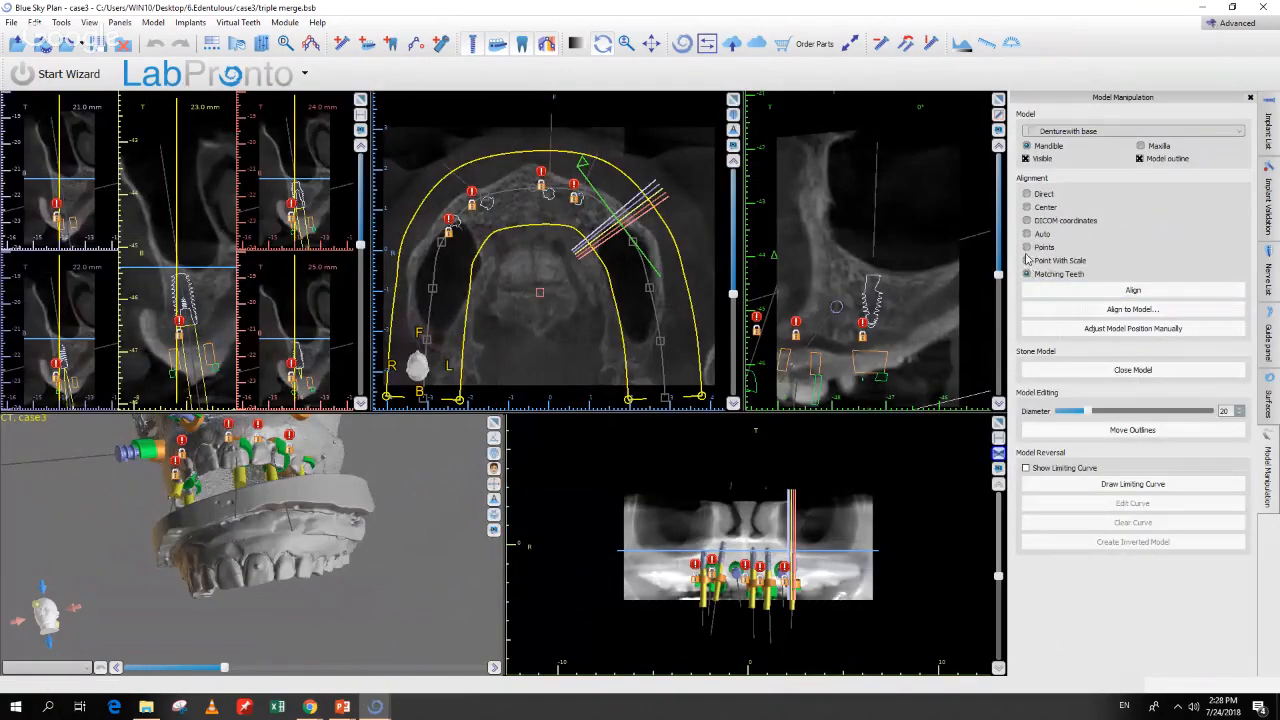
# Step: Open Imported Model Align and enable point picking on both models
pyautogui.click(1088, 294)
pyautogui.click(1084, 293)
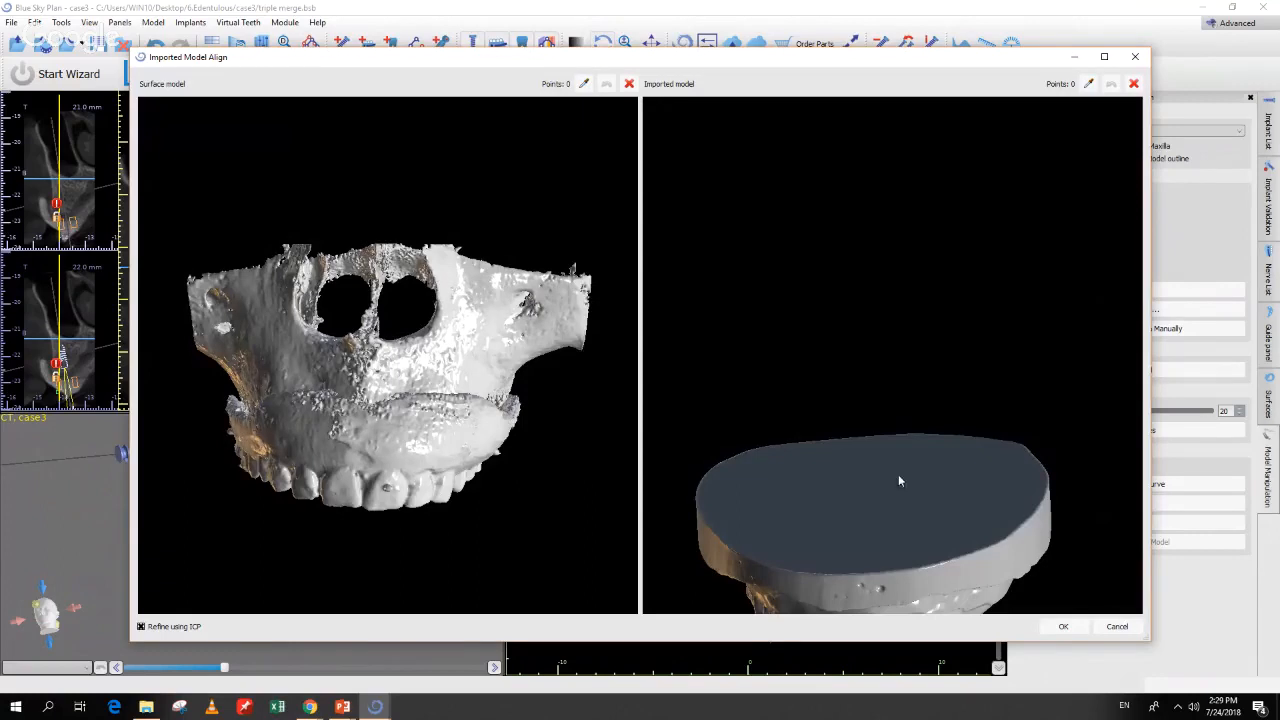
pyautogui.moveTo(899, 481); pyautogui.dragTo(899, 382)
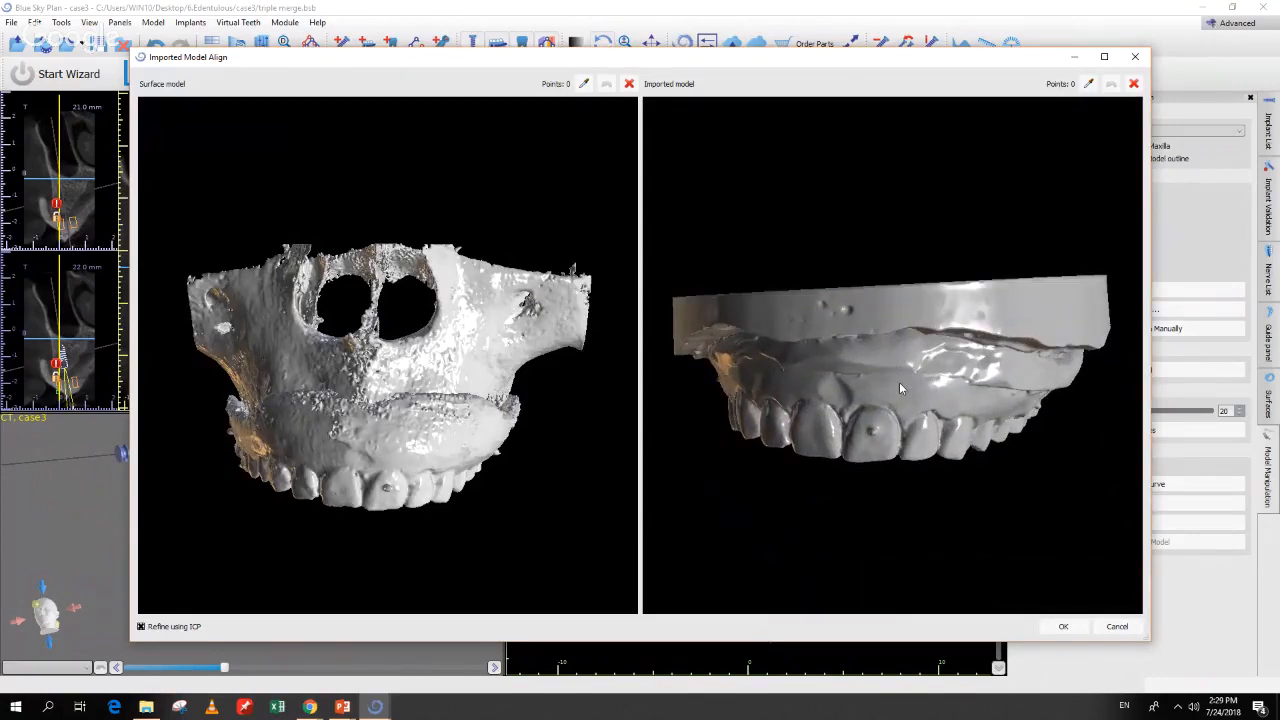
pyautogui.press('space')
# Step: Mark the first three matching tooth points on the denture and the CT surface
pyautogui.click(871, 432)
pyautogui.moveTo(871, 432); pyautogui.dragTo(945, 283)
pyautogui.moveTo(444, 512); pyautogui.dragTo(470, 405)
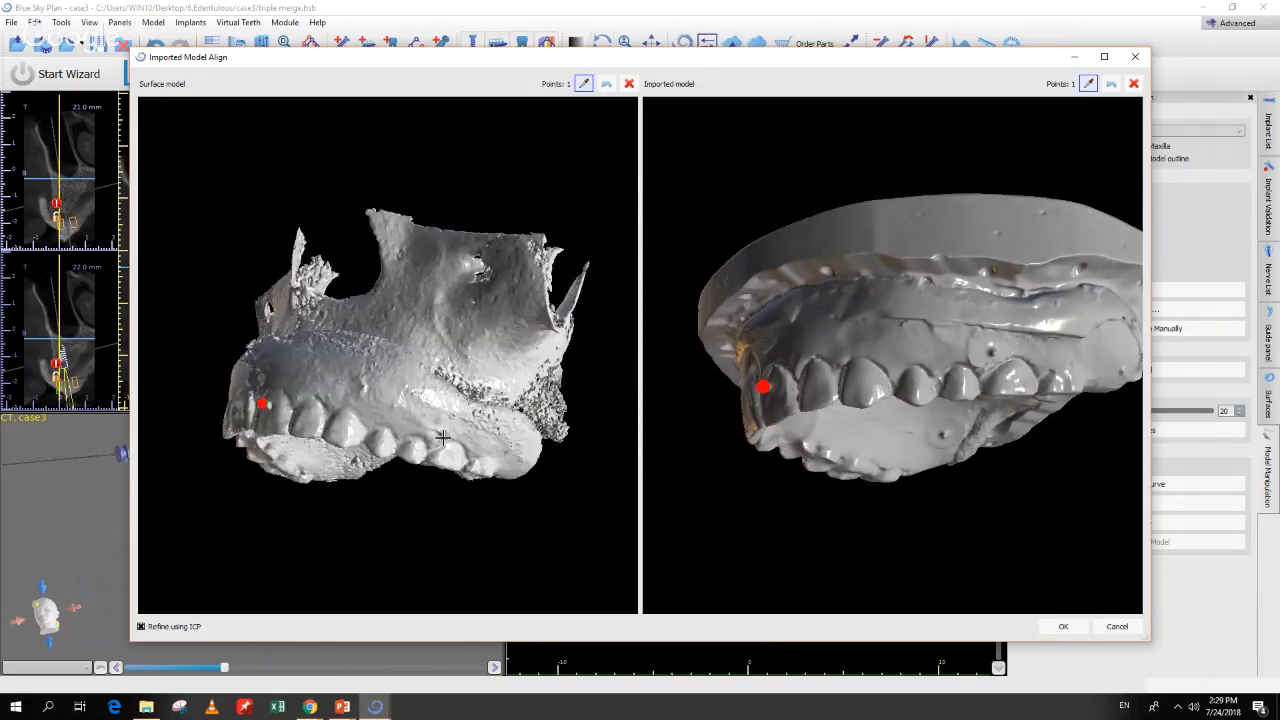
pyautogui.click(445, 435)
pyautogui.click(993, 349)
pyautogui.moveTo(826, 352); pyautogui.dragTo(980, 322)
pyautogui.moveTo(466, 404); pyautogui.dragTo(292, 418)
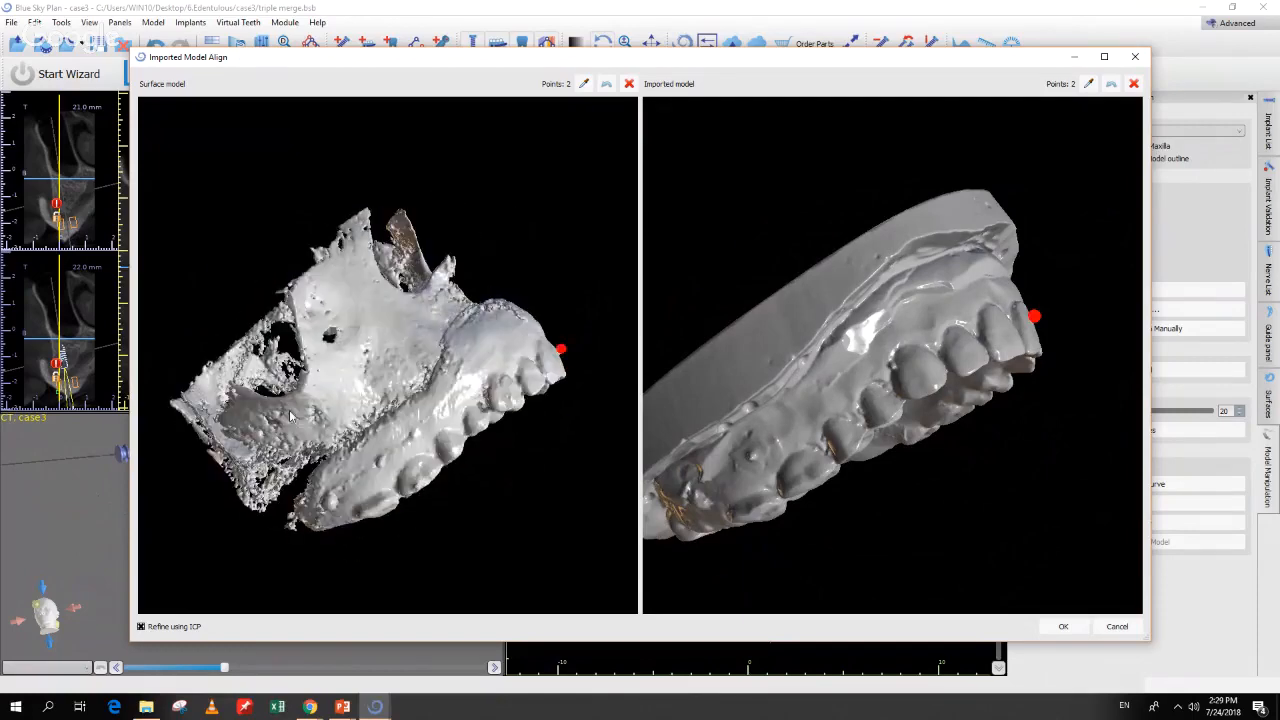
pyautogui.keyDown('shift'); pyautogui.click(751, 456); pyautogui.keyUp('shift')
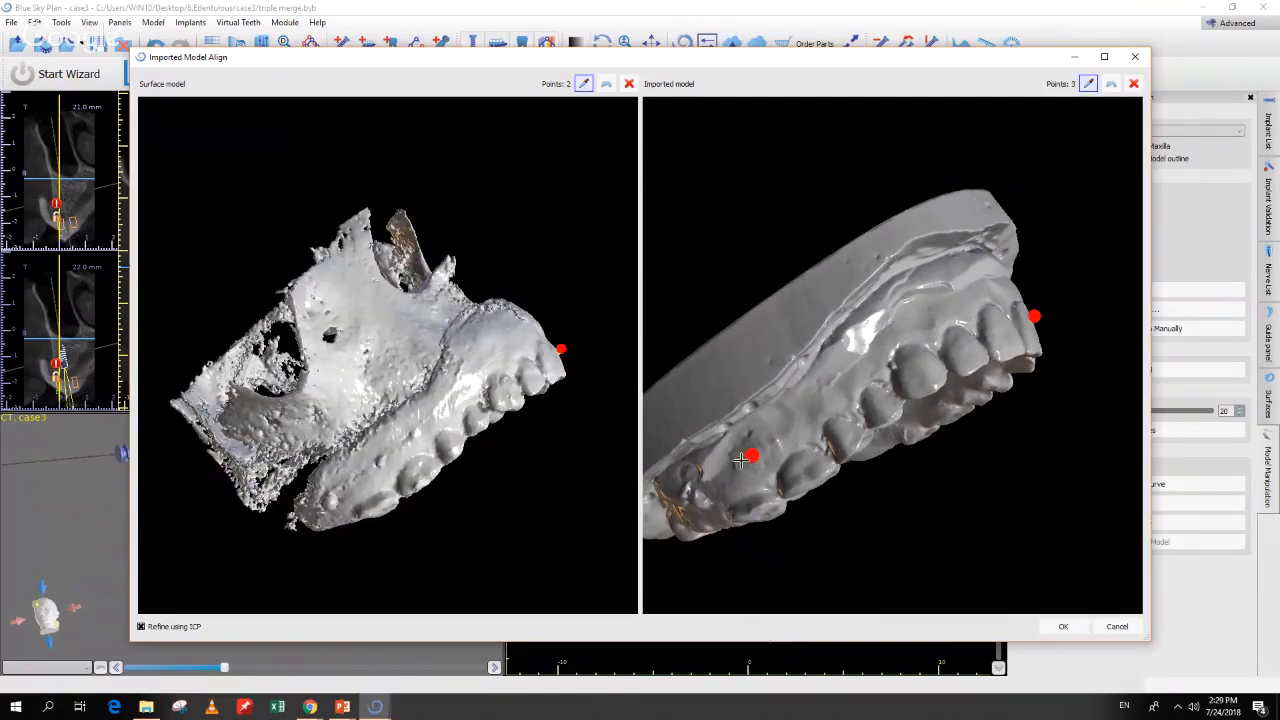
pyautogui.keyDown('shift'); pyautogui.click(381, 460); pyautogui.keyUp('shift')
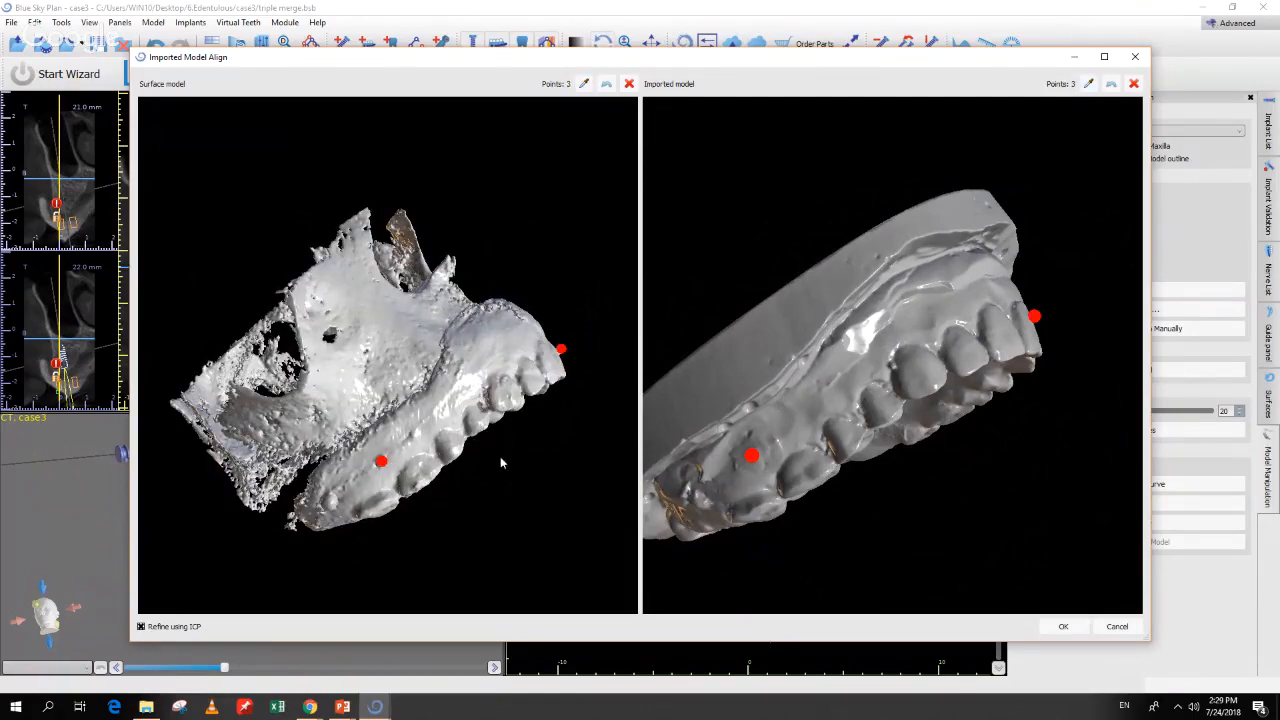
# Step: Add fourth and fifth matching palate points on both models and accept the alignment
pyautogui.moveTo(504, 464); pyautogui.dragTo(346, 312)
pyautogui.moveTo(885, 410); pyautogui.dragTo(795, 198)
pyautogui.keyDown('shift'); pyautogui.click(360, 376); pyautogui.keyUp('shift')
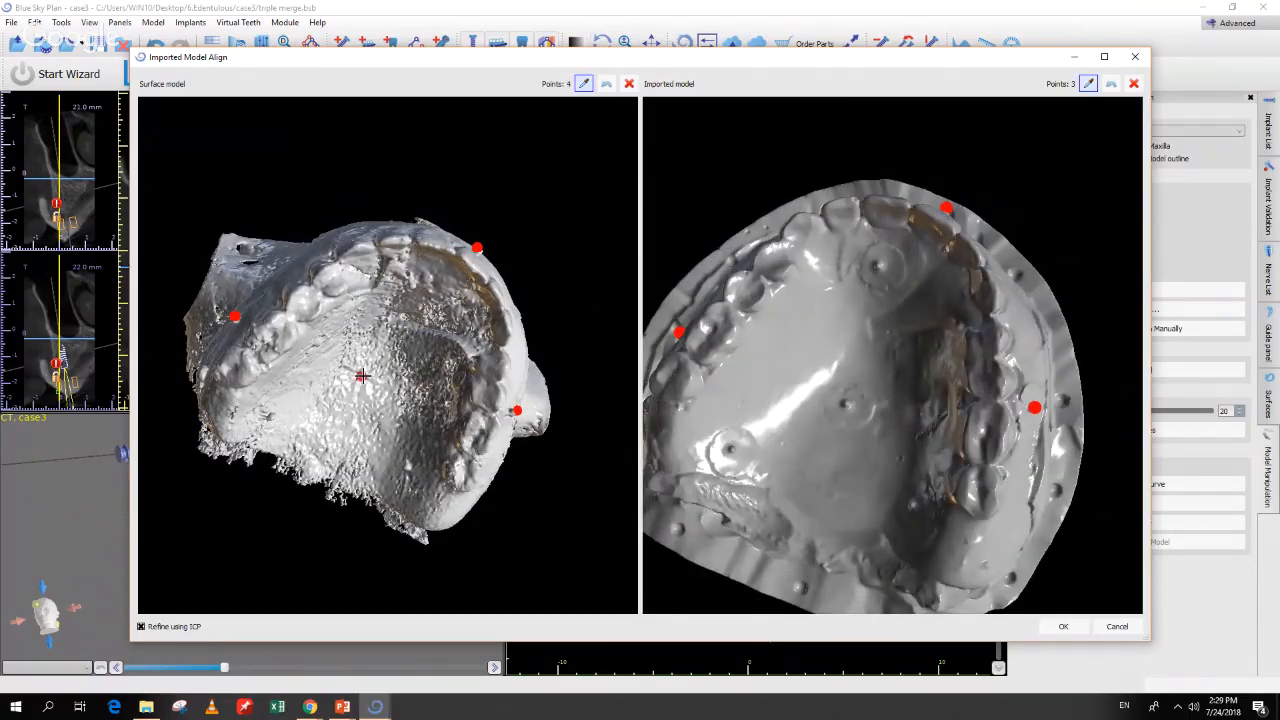
pyautogui.keyDown('shift'); pyautogui.click(407, 466); pyautogui.keyUp('shift')
pyautogui.keyDown('shift'); pyautogui.click(846, 403); pyautogui.keyUp('shift')
pyautogui.keyDown('shift'); pyautogui.click(908, 507); pyautogui.keyUp('shift')
pyautogui.click(1064, 627)
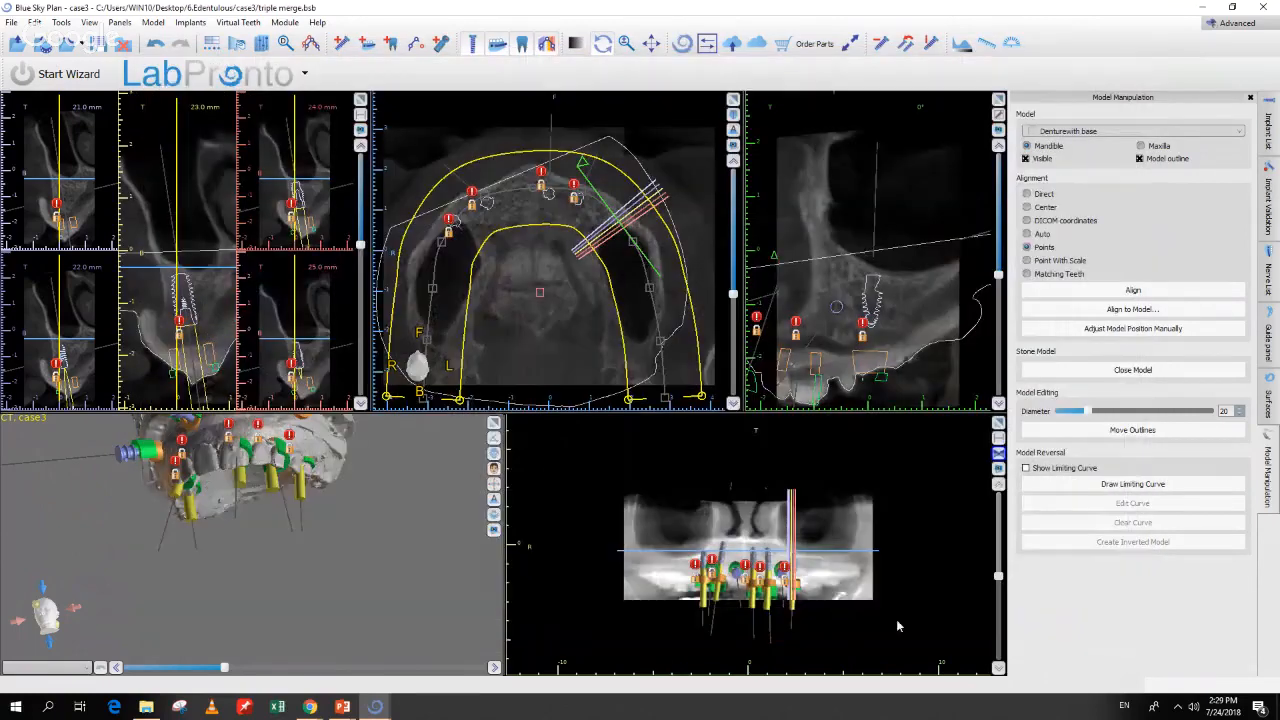
# Step: Uncheck all four Implant List visibility columns so only the registered denture shows
pyautogui.moveTo(294, 610); pyautogui.dragTo(382, 578)
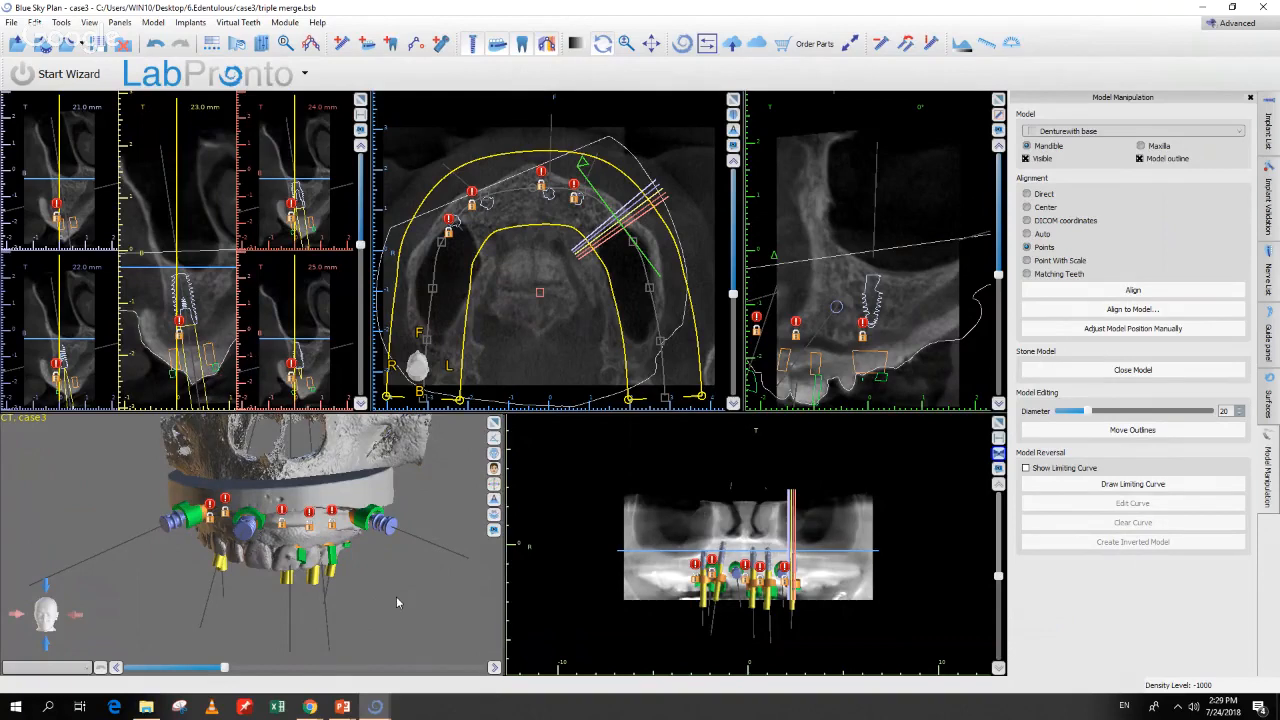
pyautogui.moveTo(388, 611); pyautogui.dragTo(377, 642)
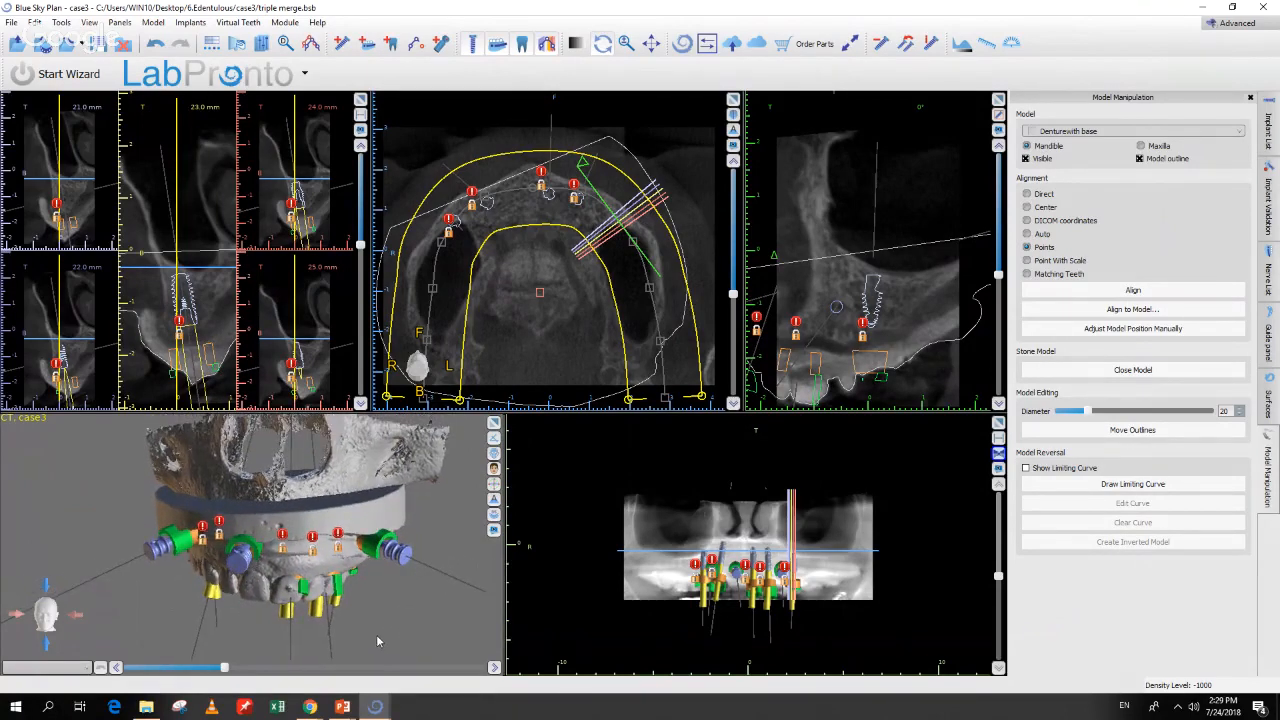
pyautogui.click(1269, 120)
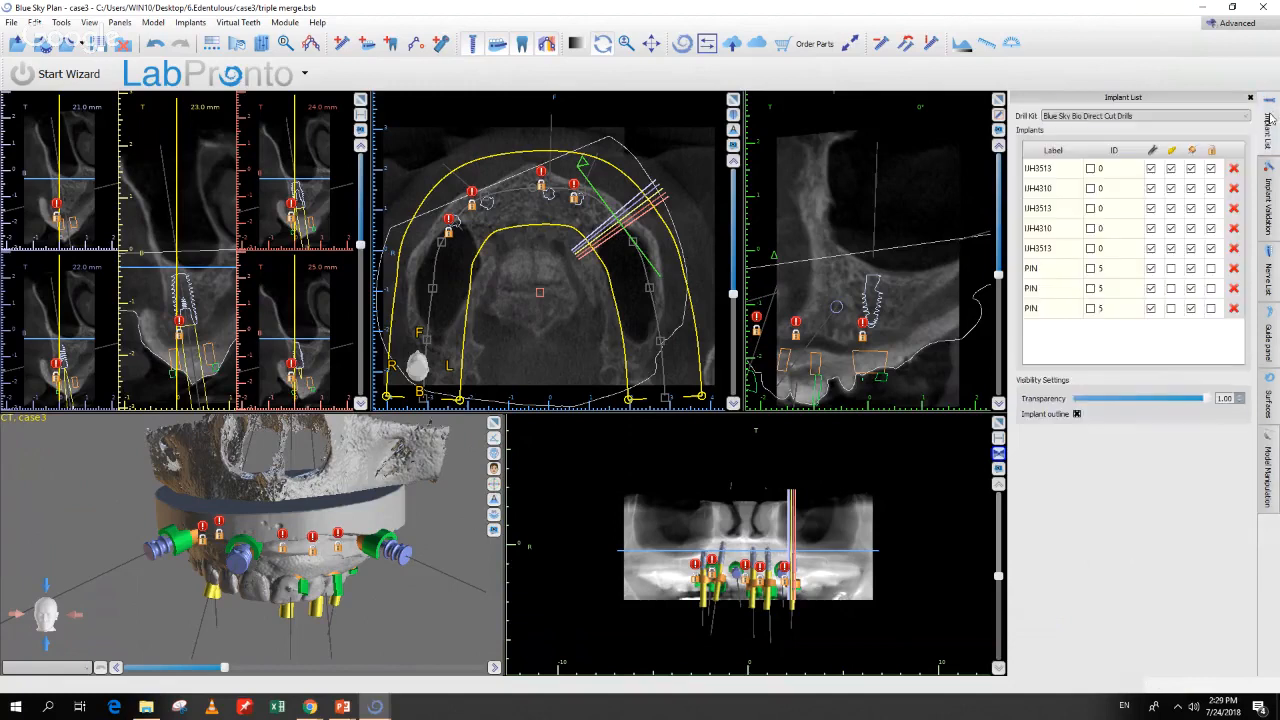
pyautogui.click(1153, 150)
pyautogui.click(1171, 150)
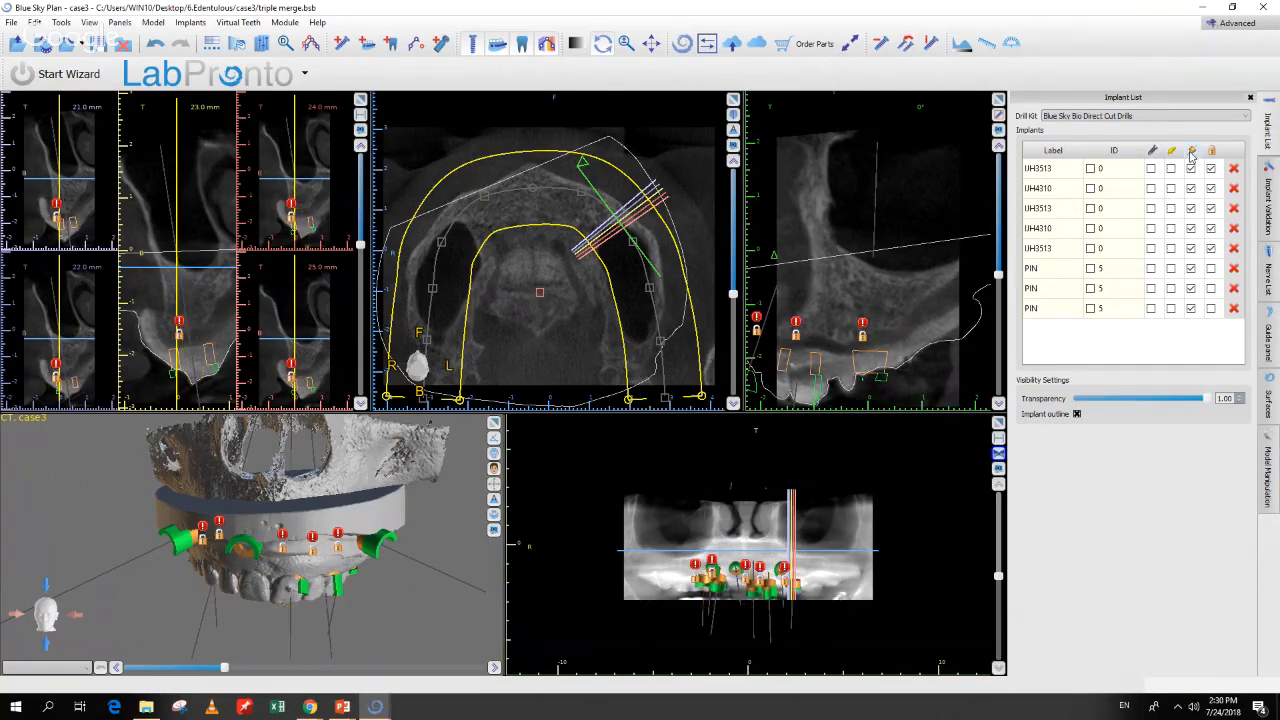
pyautogui.click(1192, 150)
pyautogui.click(1211, 150)
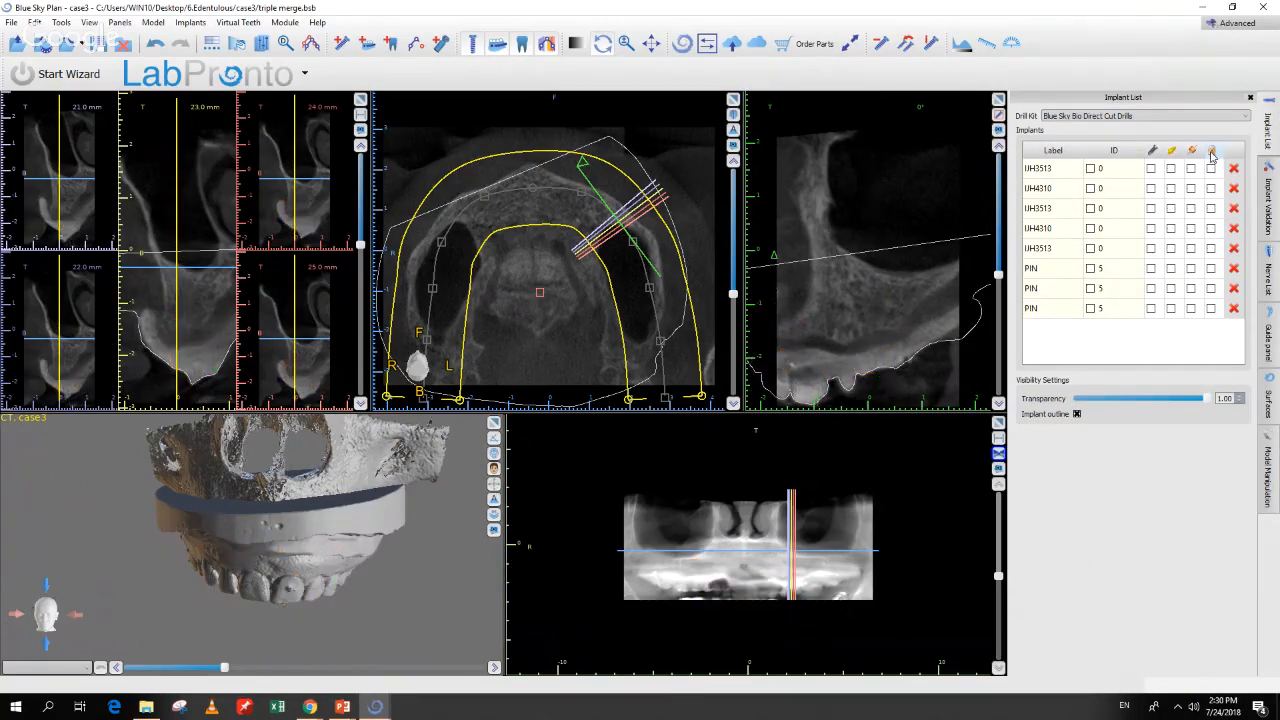
pyautogui.moveTo(386, 538); pyautogui.dragTo(290, 521)
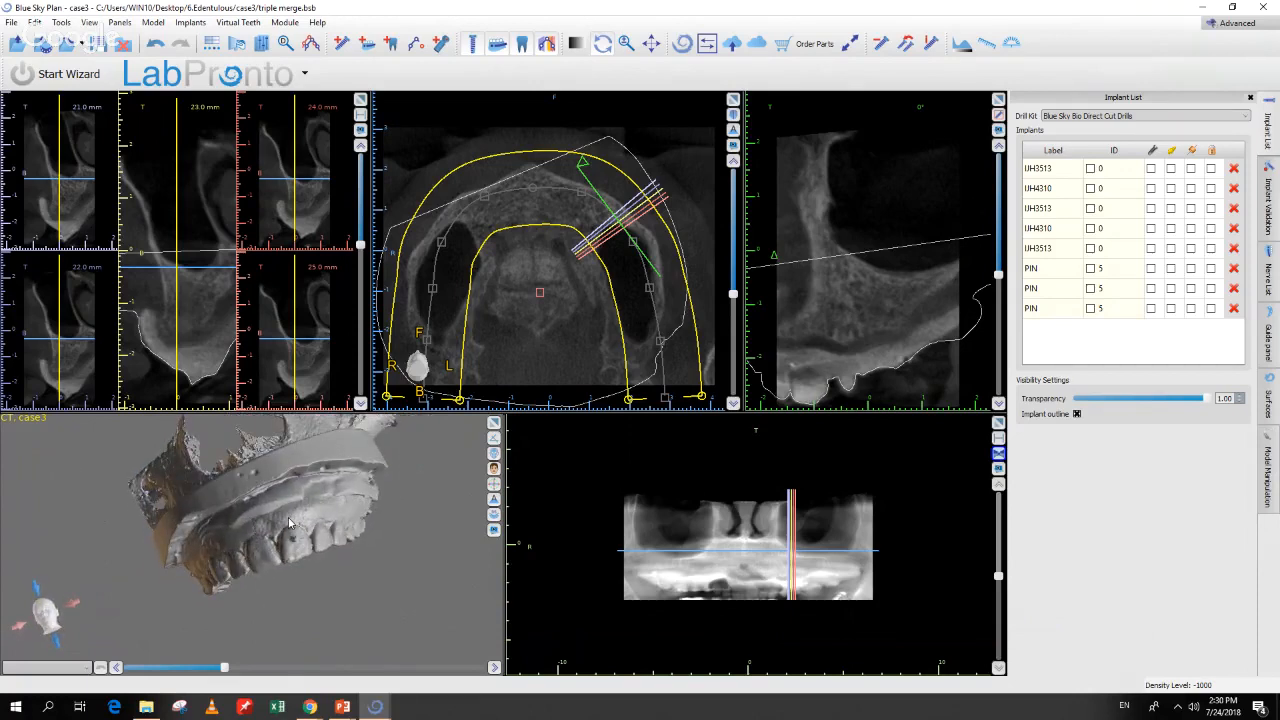
pyautogui.moveTo(316, 560); pyautogui.dragTo(322, 590)
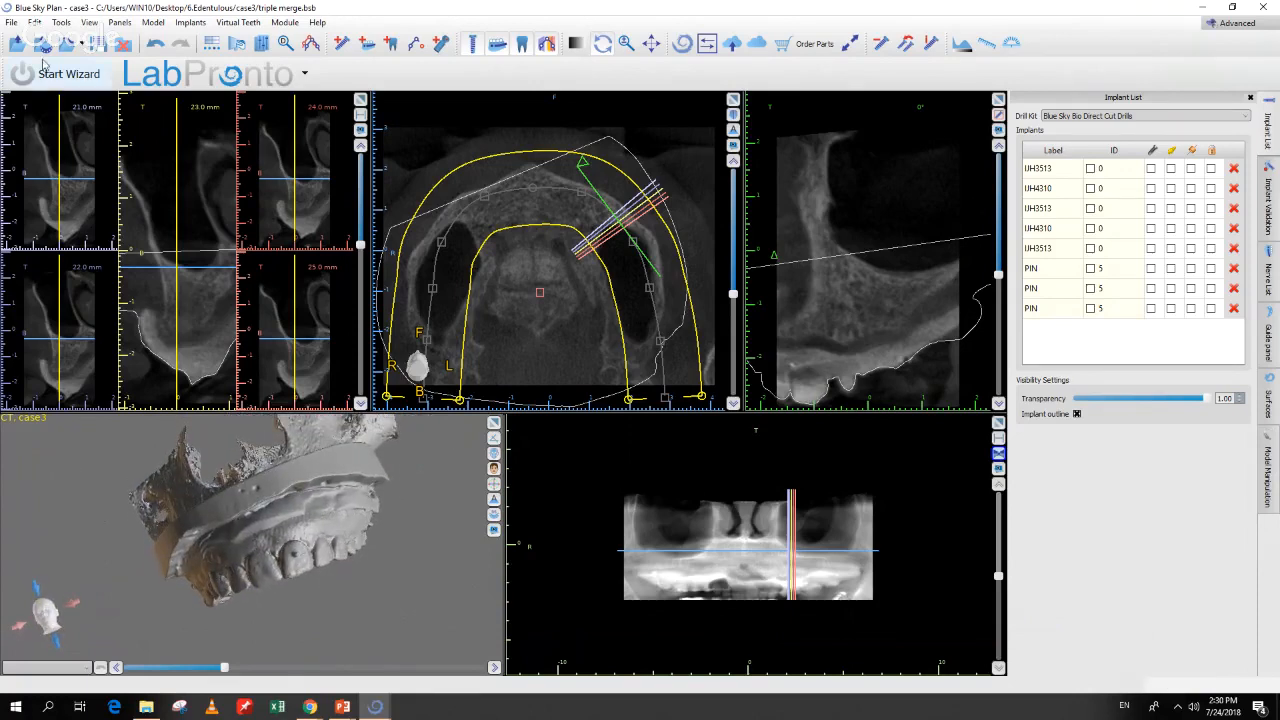
# Step: Import Base_Max.stl as a new model and skip the point-based alignment
pyautogui.click(11, 23)
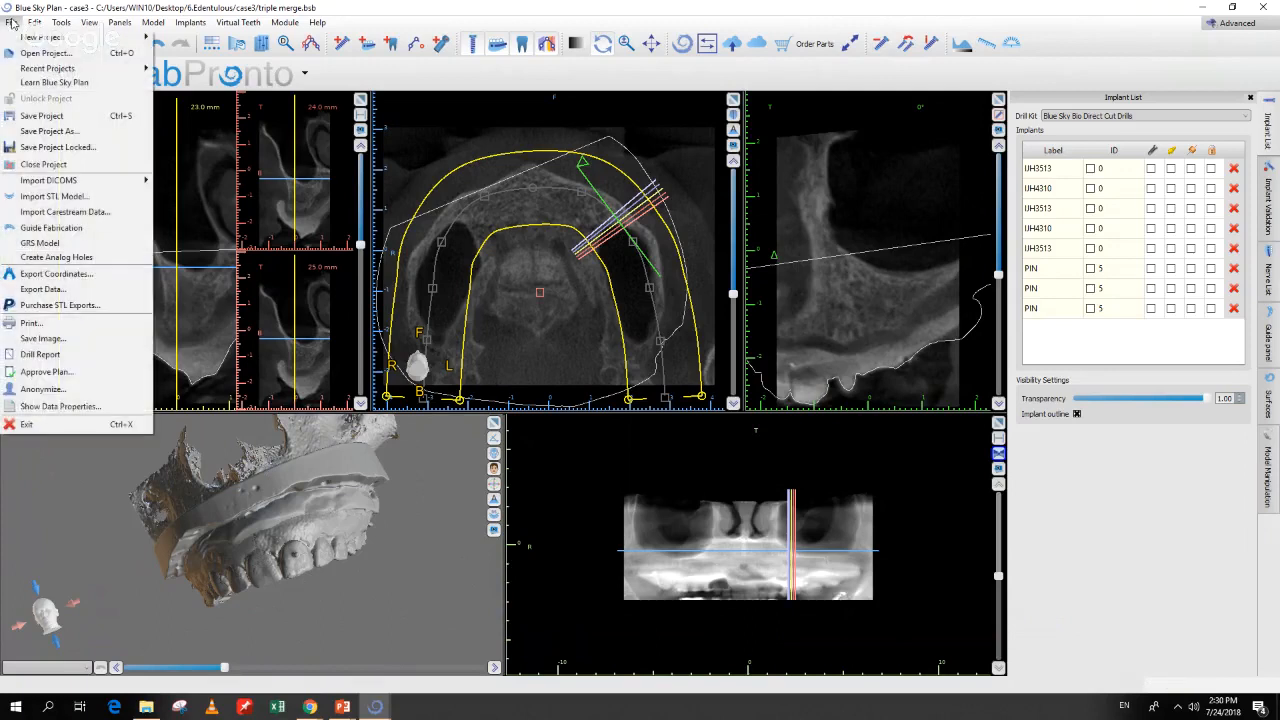
pyautogui.click(44, 198)
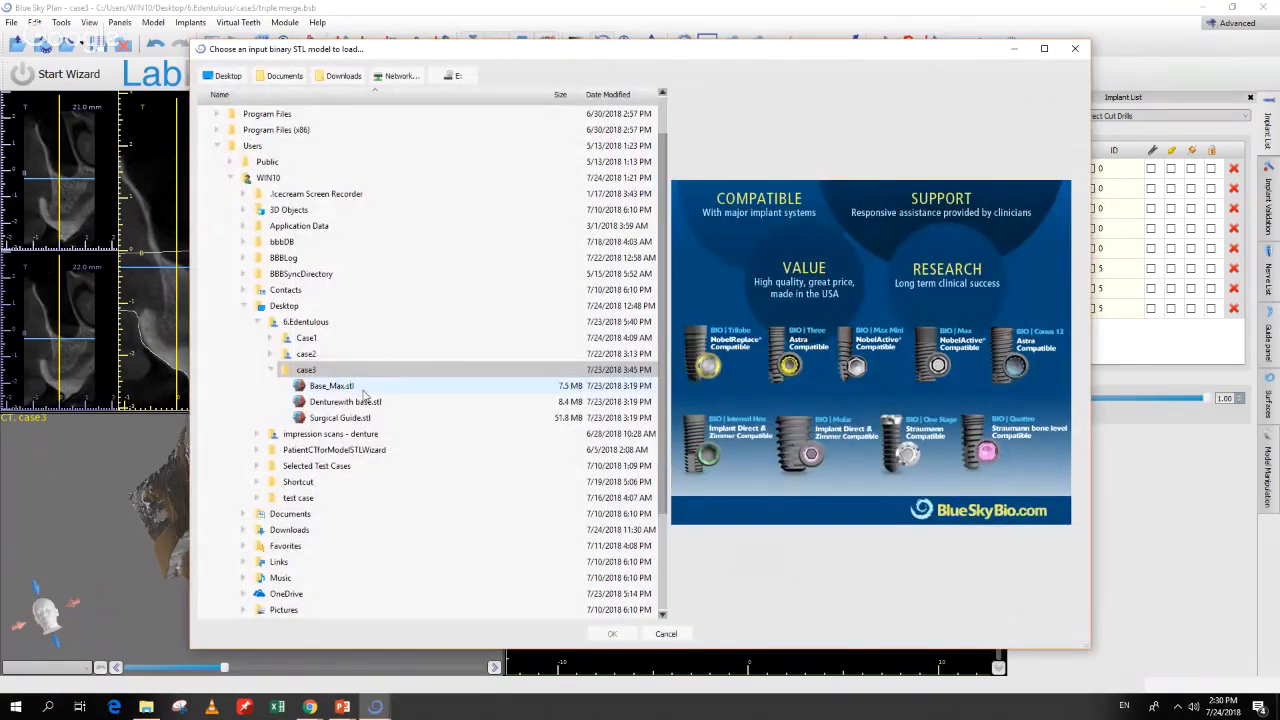
pyautogui.click(362, 389)
pyautogui.moveTo(877, 346); pyautogui.dragTo(936, 225)
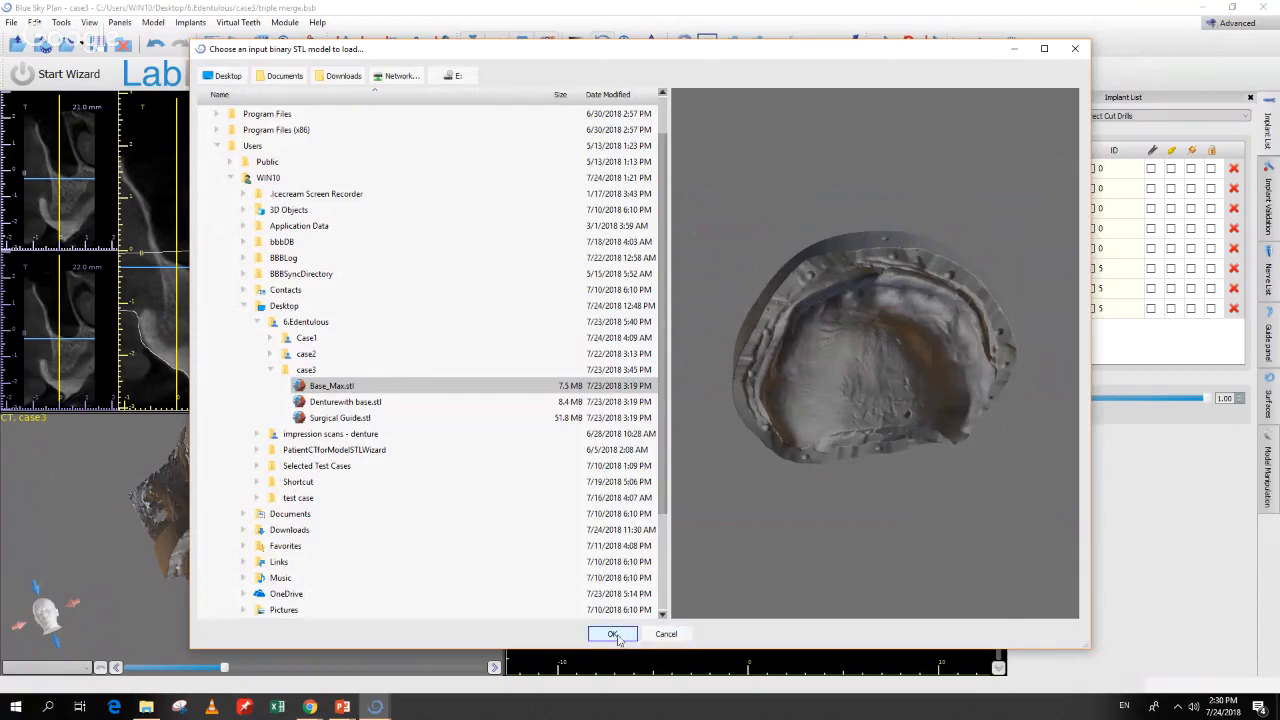
pyautogui.click(613, 634)
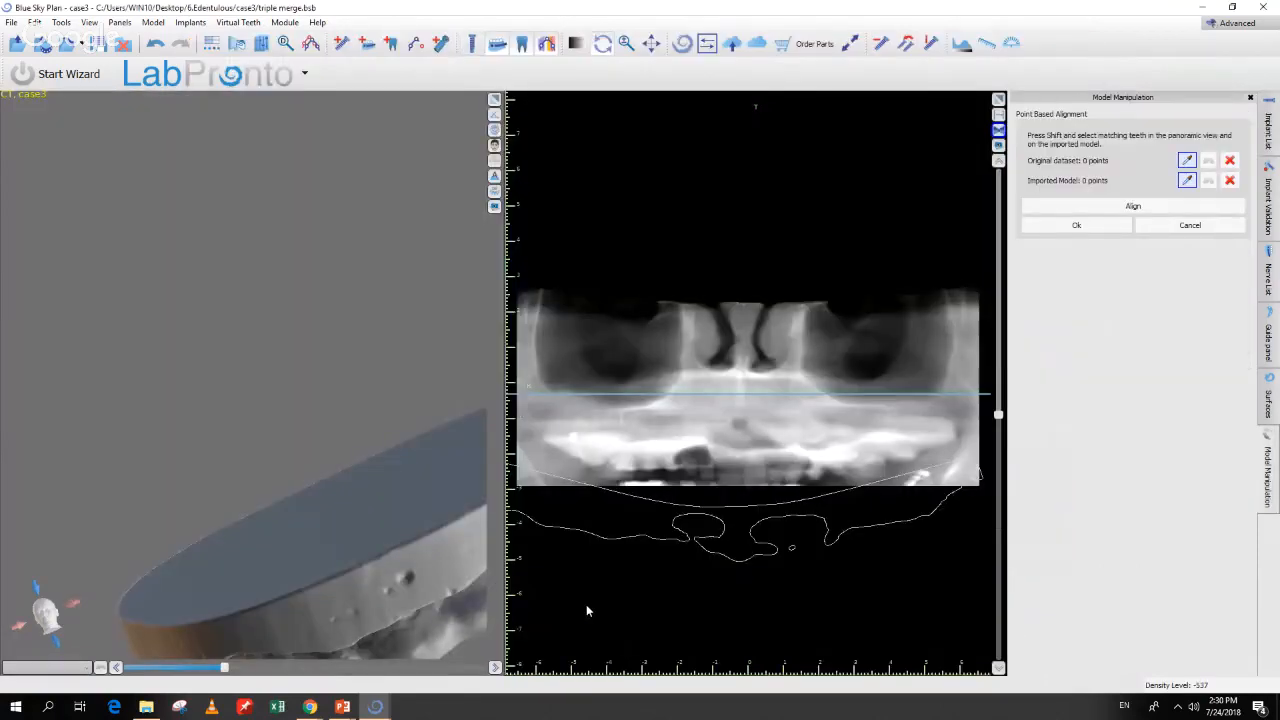
pyautogui.moveTo(430, 580); pyautogui.dragTo(251, 385)
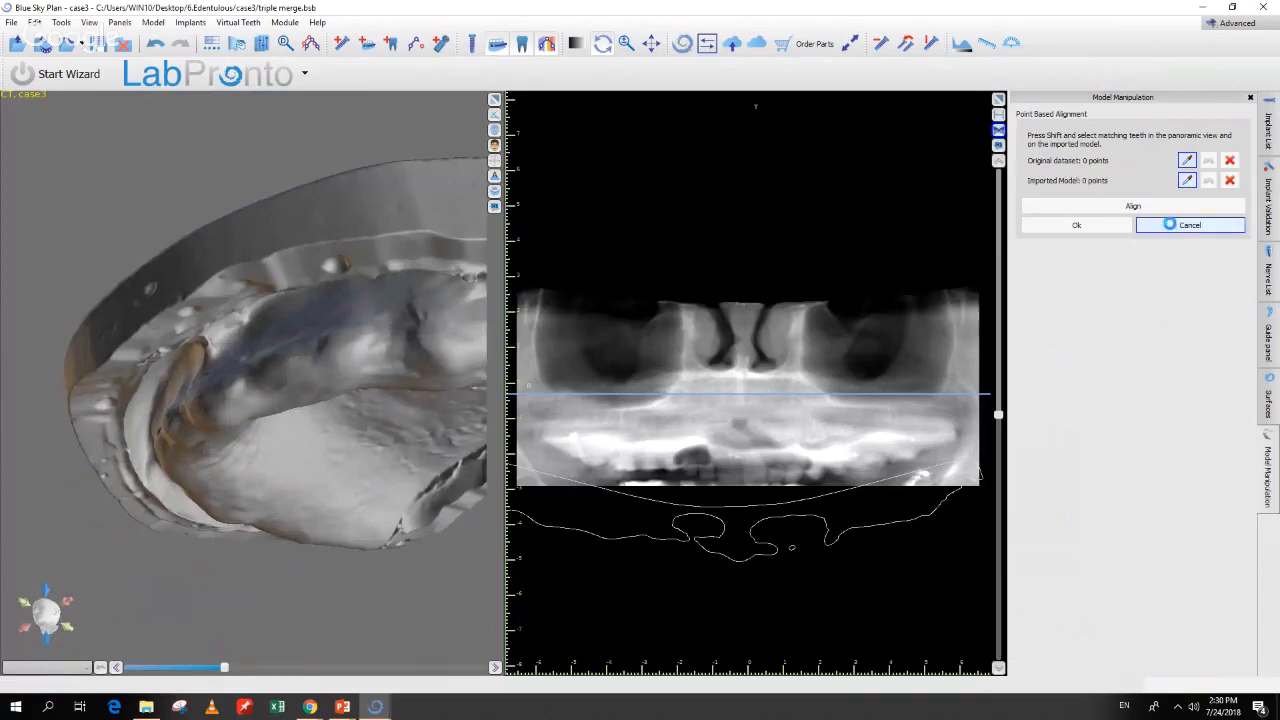
pyautogui.click(1172, 226)
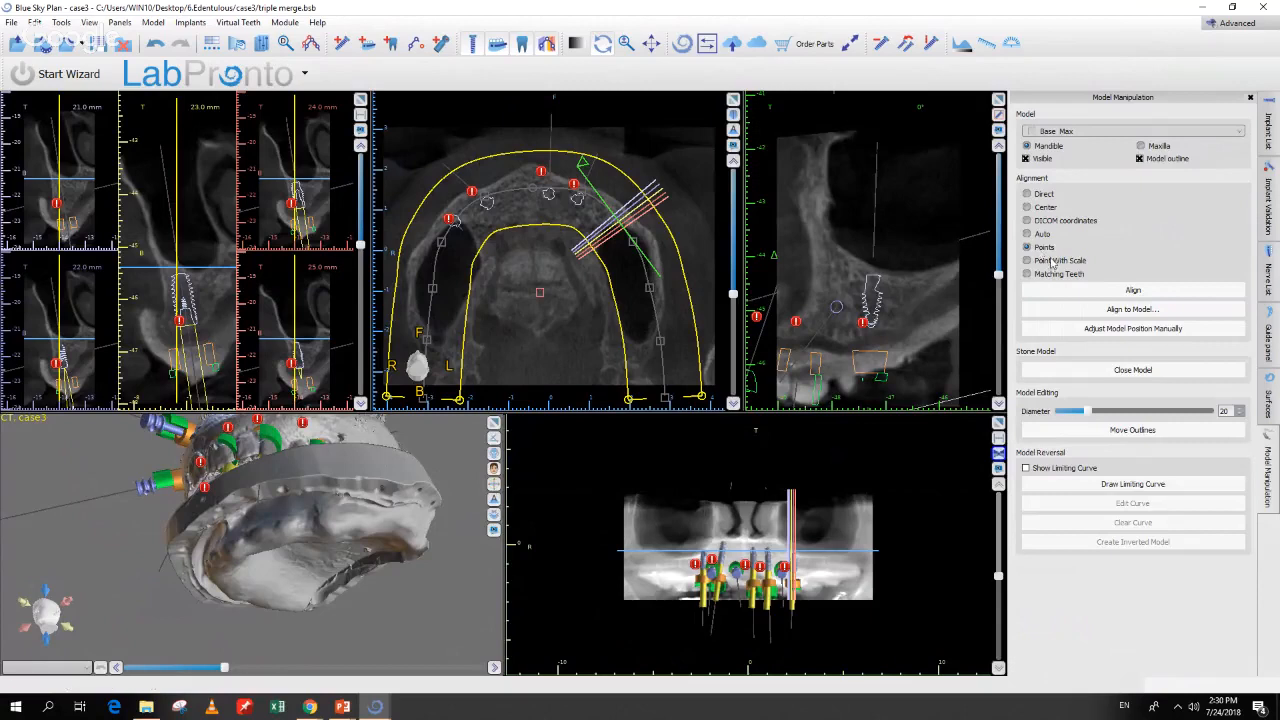
# Step: Align Base Max to Denturewith base using points, orienting both models to show the rim
pyautogui.click(1088, 311)
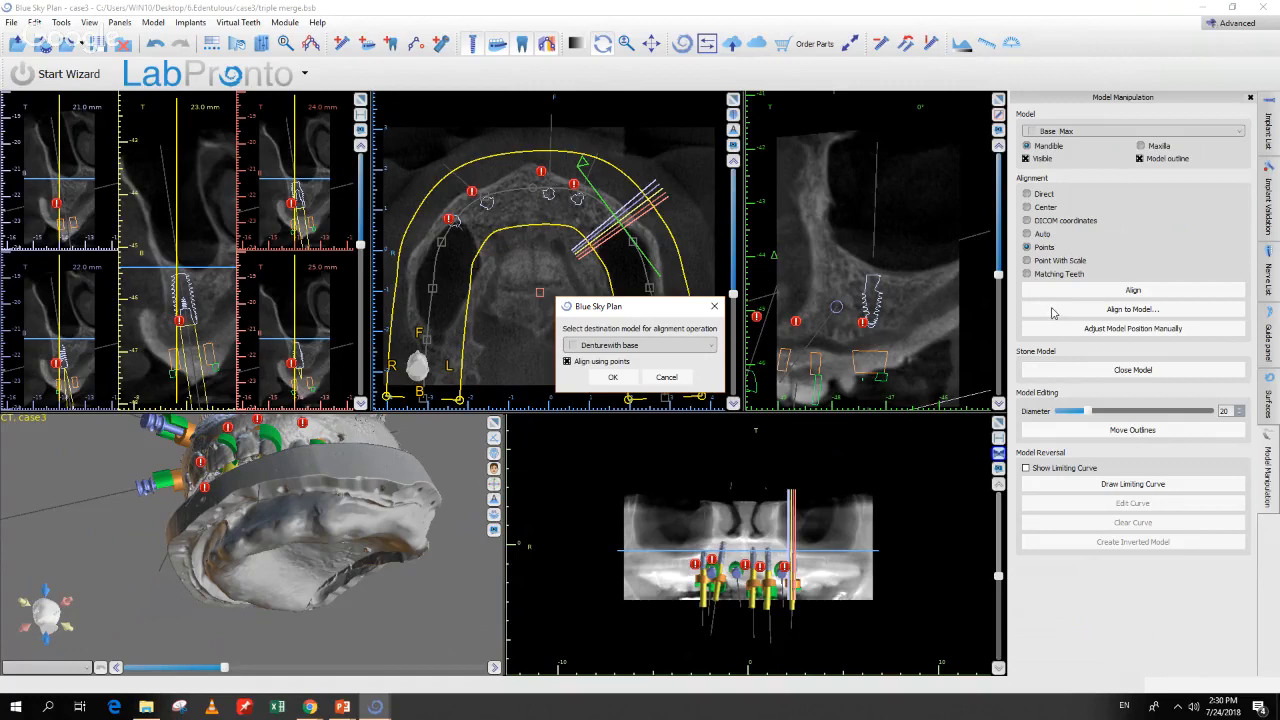
pyautogui.click(625, 345)
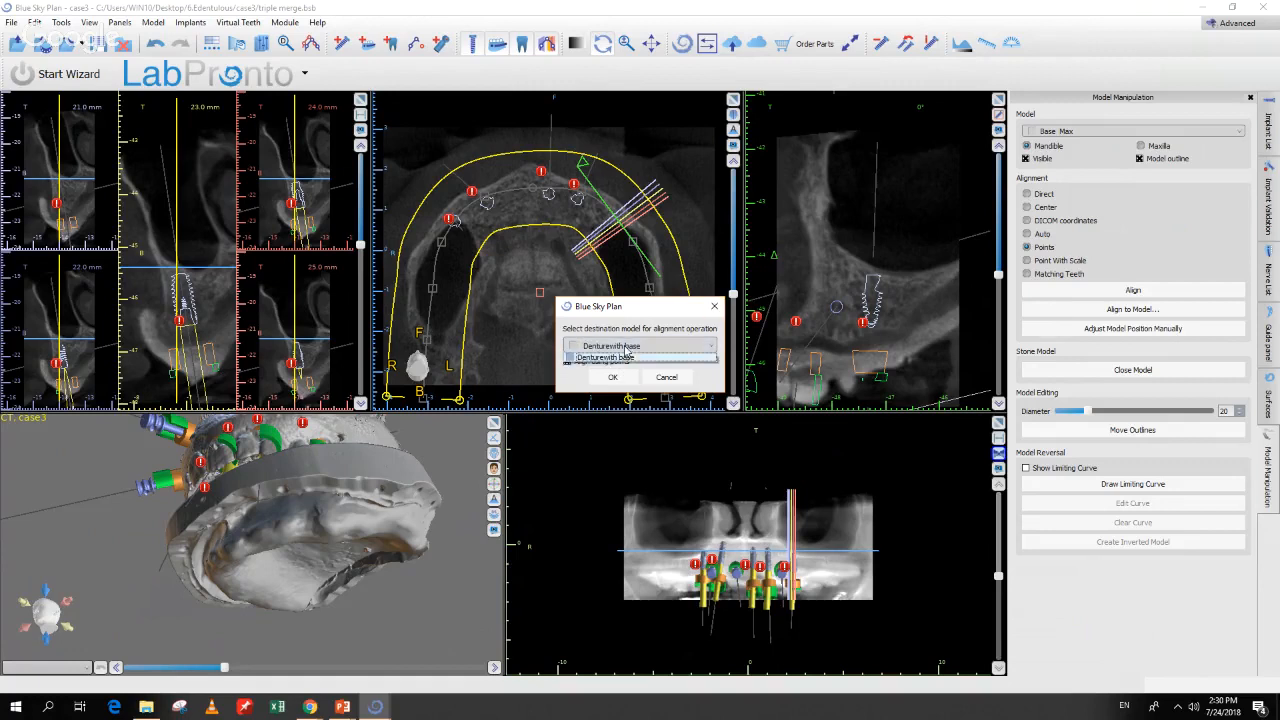
pyautogui.click(626, 357)
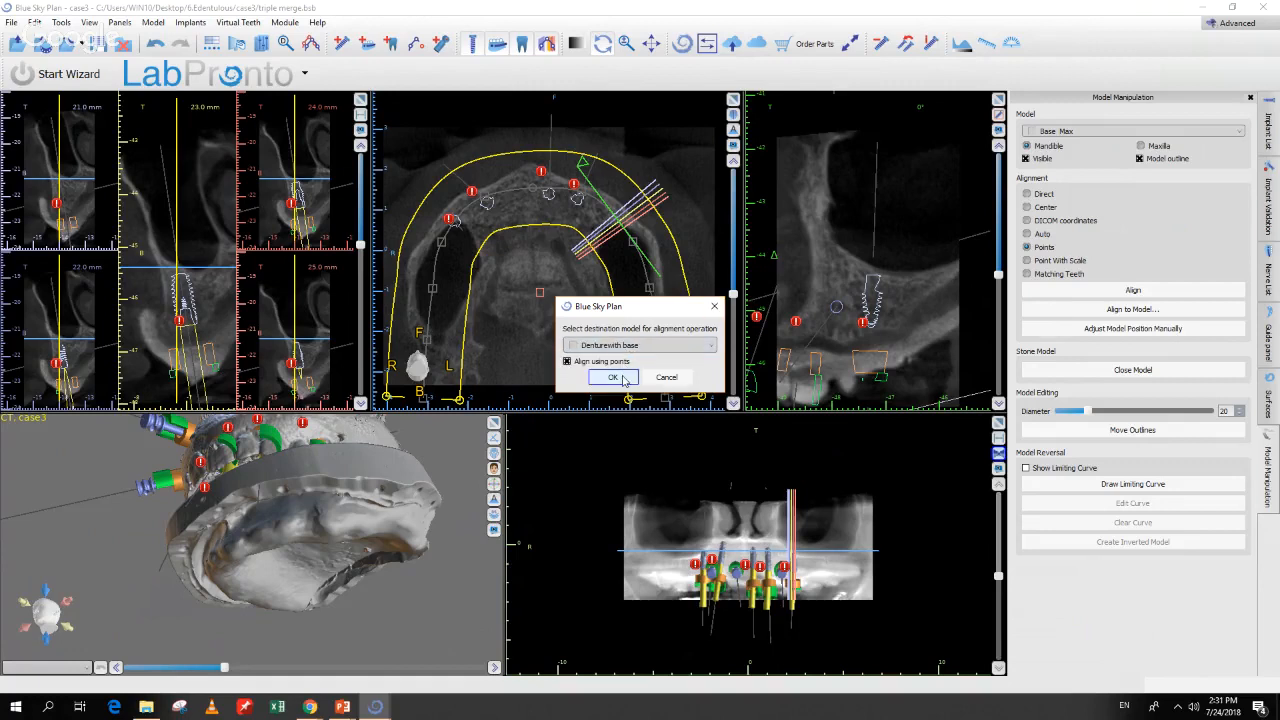
pyautogui.click(613, 377)
pyautogui.moveTo(850, 400); pyautogui.dragTo(864, 273)
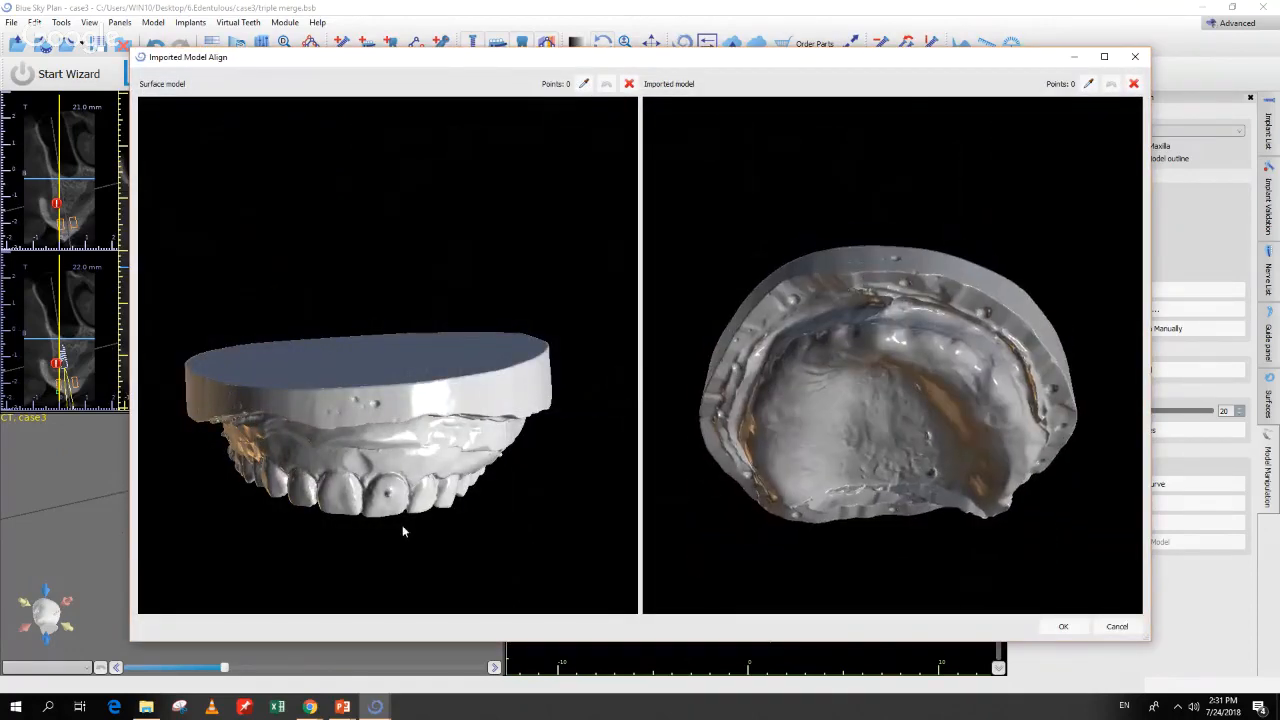
pyautogui.moveTo(402, 525); pyautogui.dragTo(410, 365)
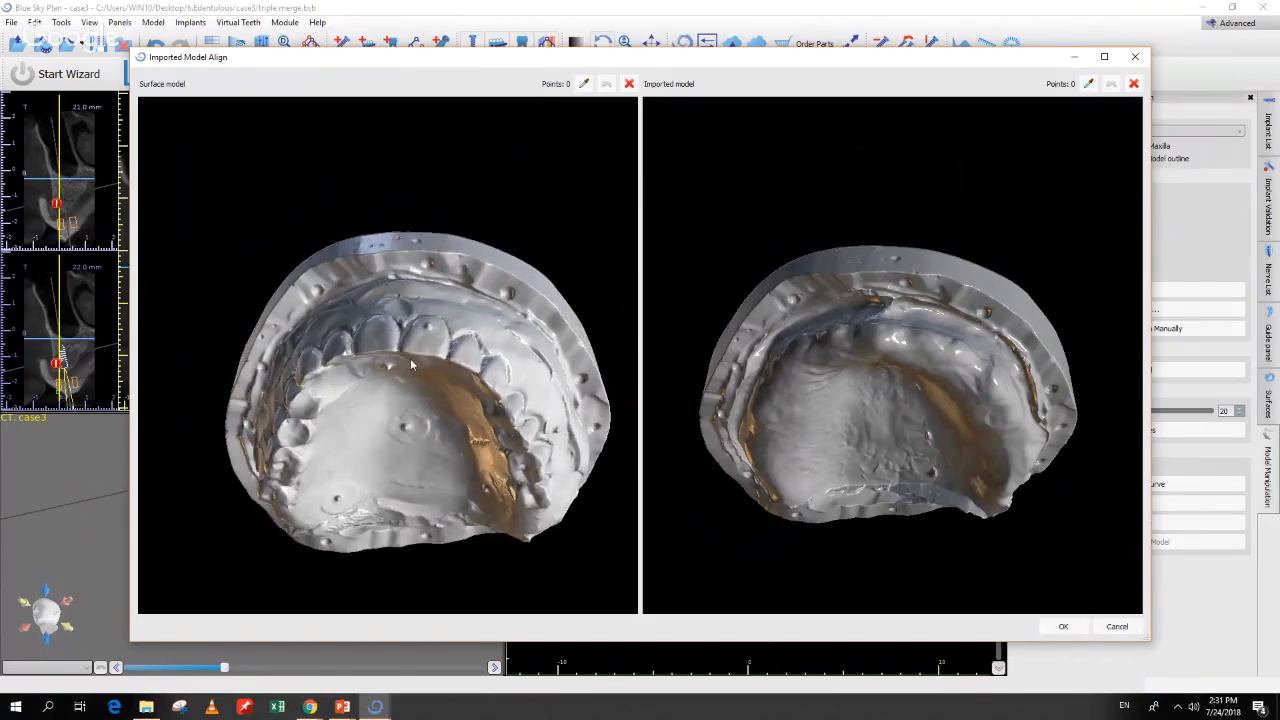
pyautogui.moveTo(918, 362); pyautogui.dragTo(911, 274)
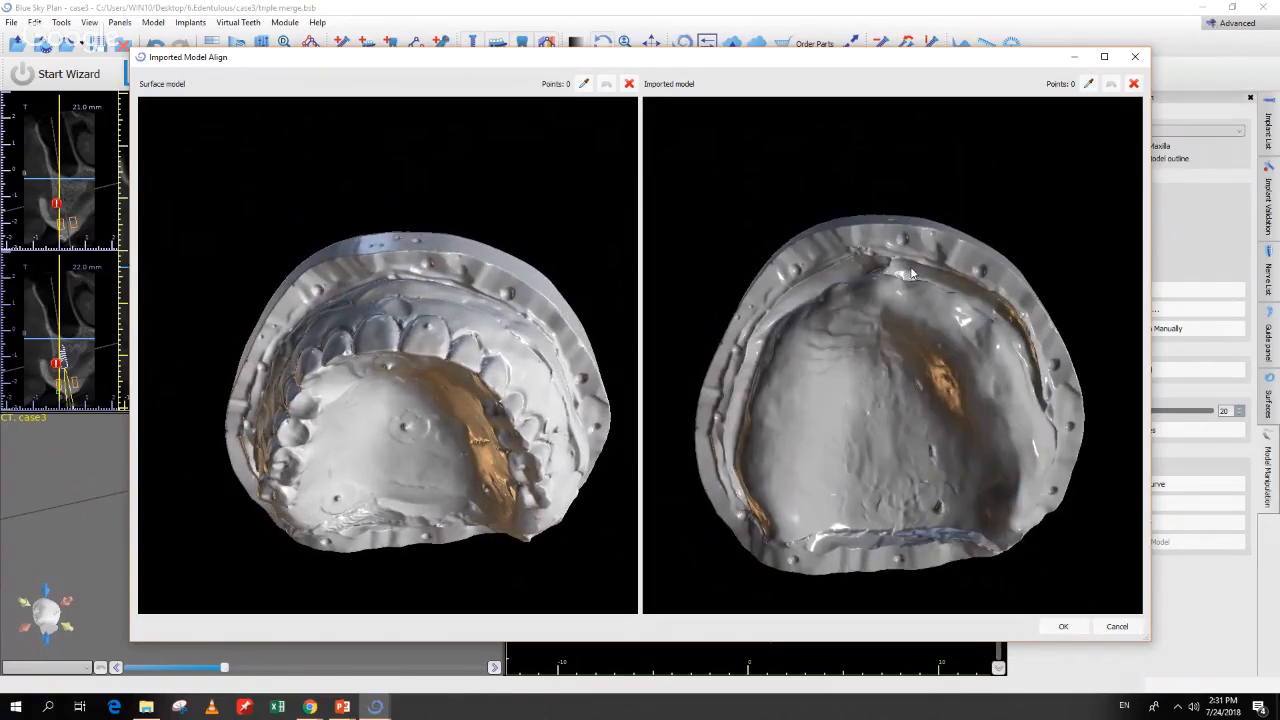
pyautogui.moveTo(411, 405); pyautogui.dragTo(404, 390)
# Step: Place four rim points on the surface model and matching points on Base Max
pyautogui.click(584, 84)
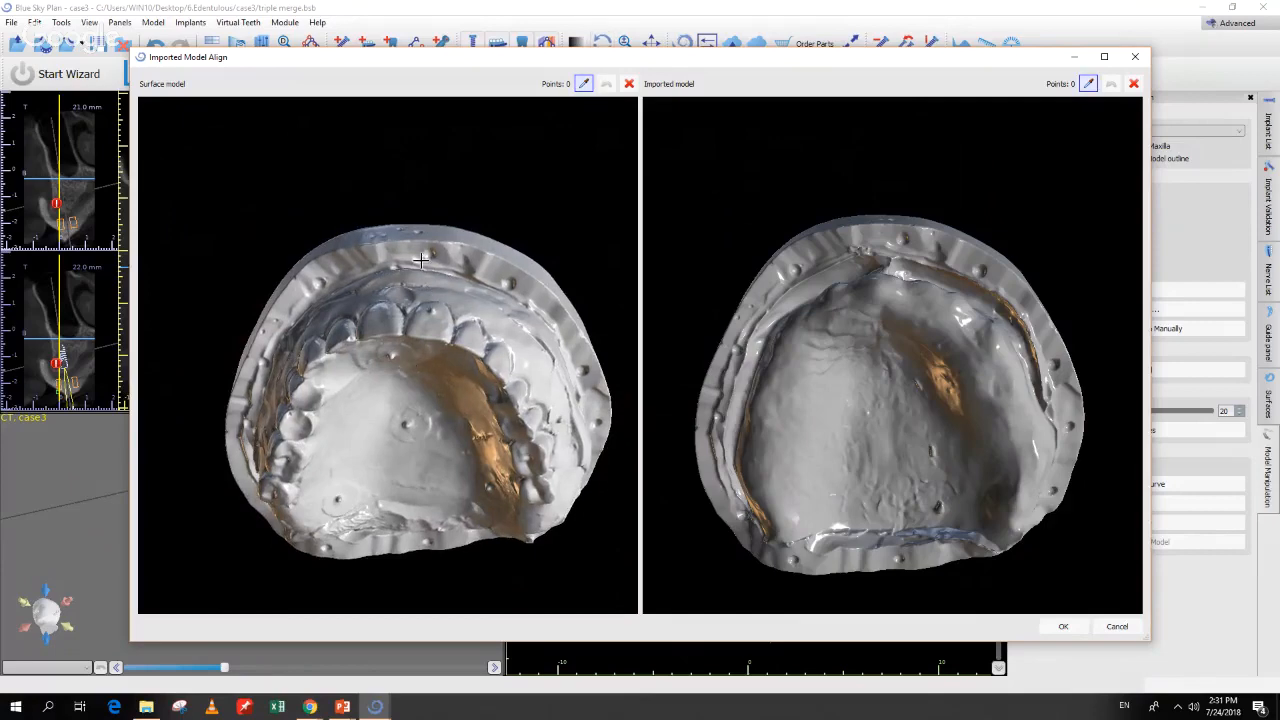
pyautogui.click(430, 252)
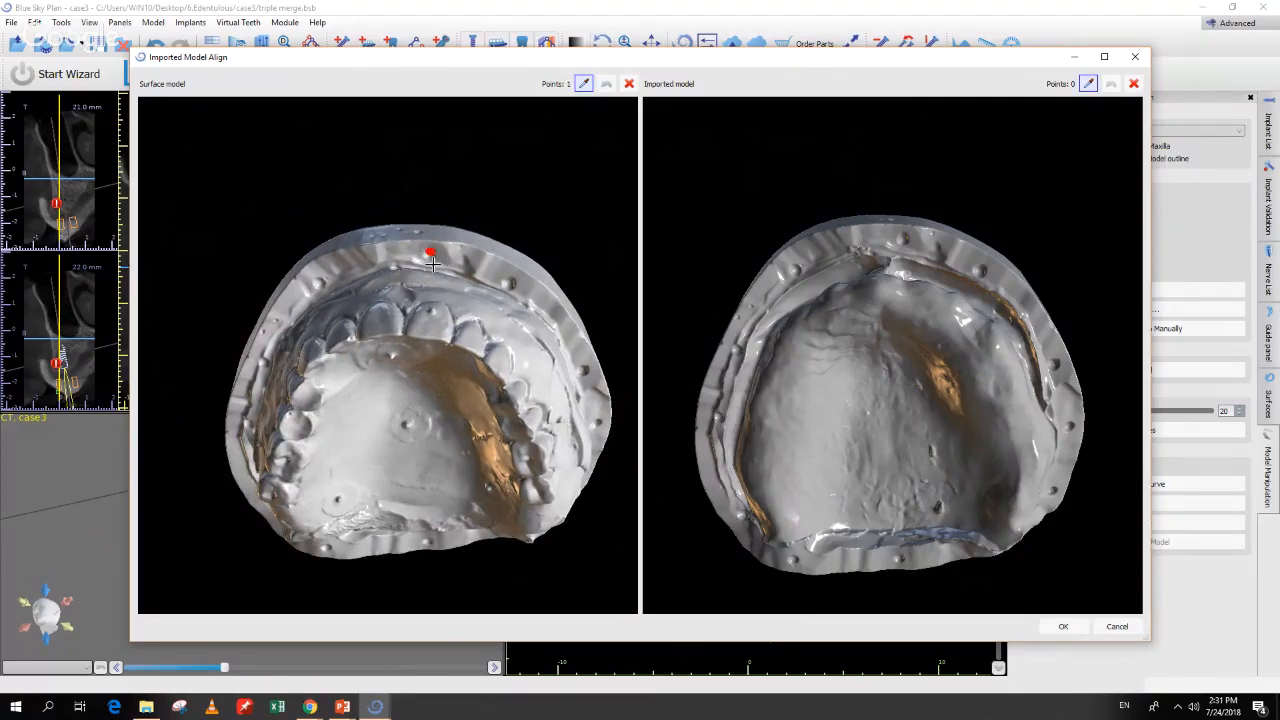
pyautogui.click(510, 285)
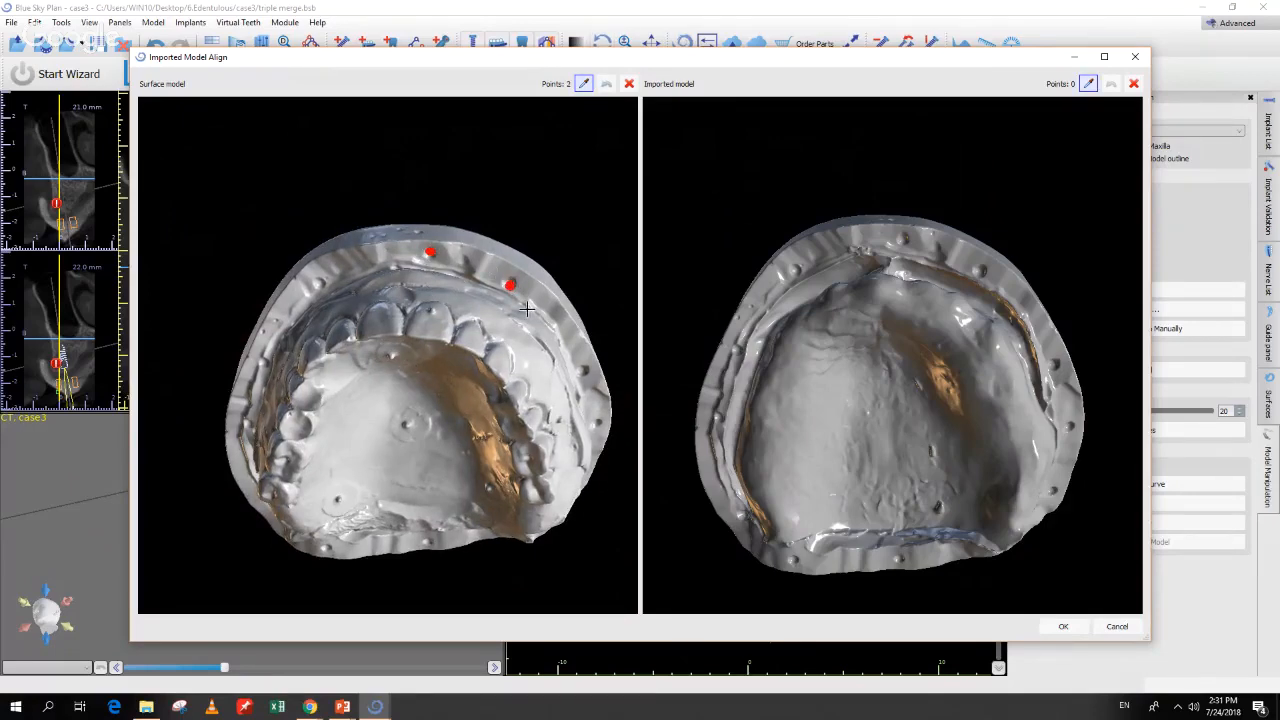
pyautogui.click(585, 373)
pyautogui.click(595, 428)
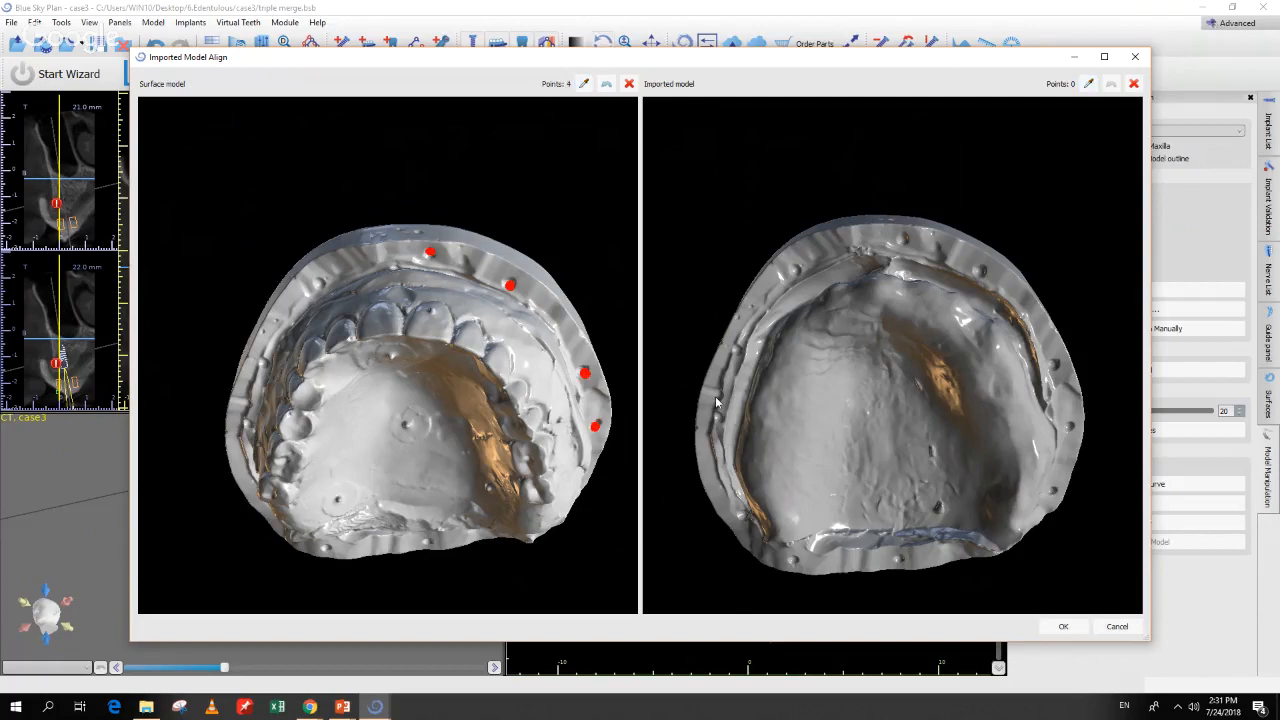
pyautogui.moveTo(504, 511); pyautogui.dragTo(462, 486)
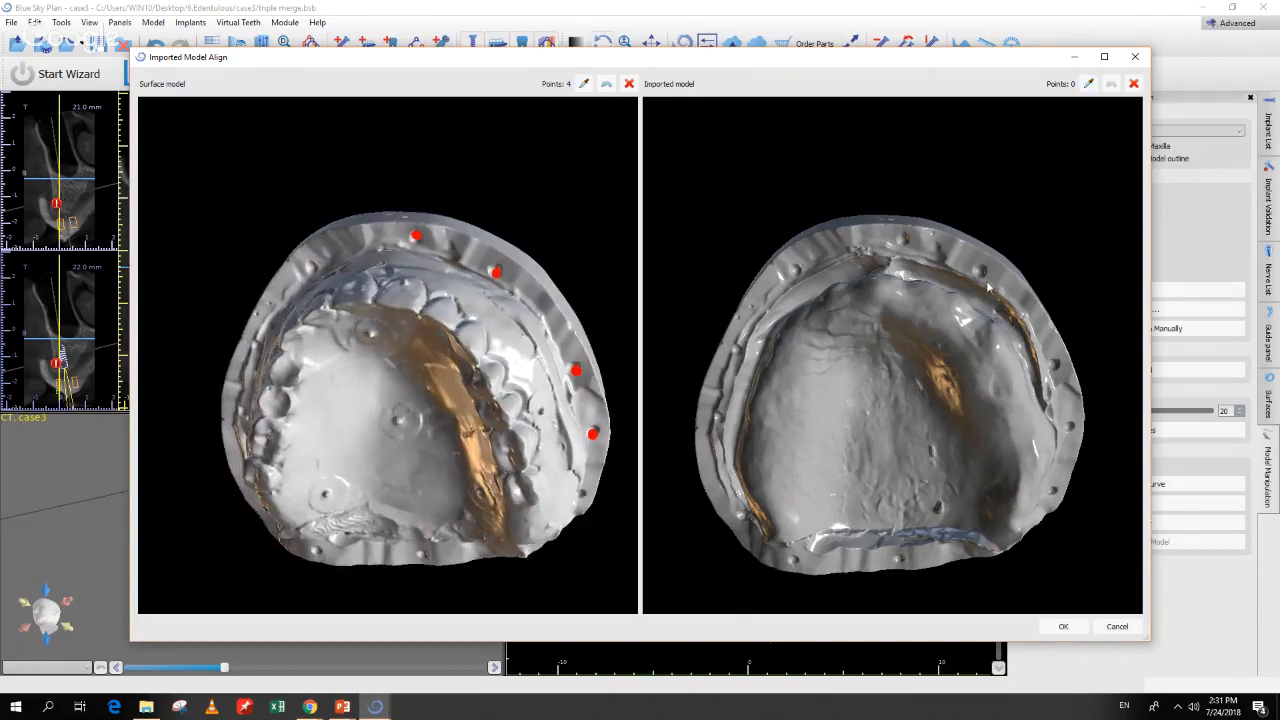
pyautogui.press('space')
pyautogui.click(901, 237)
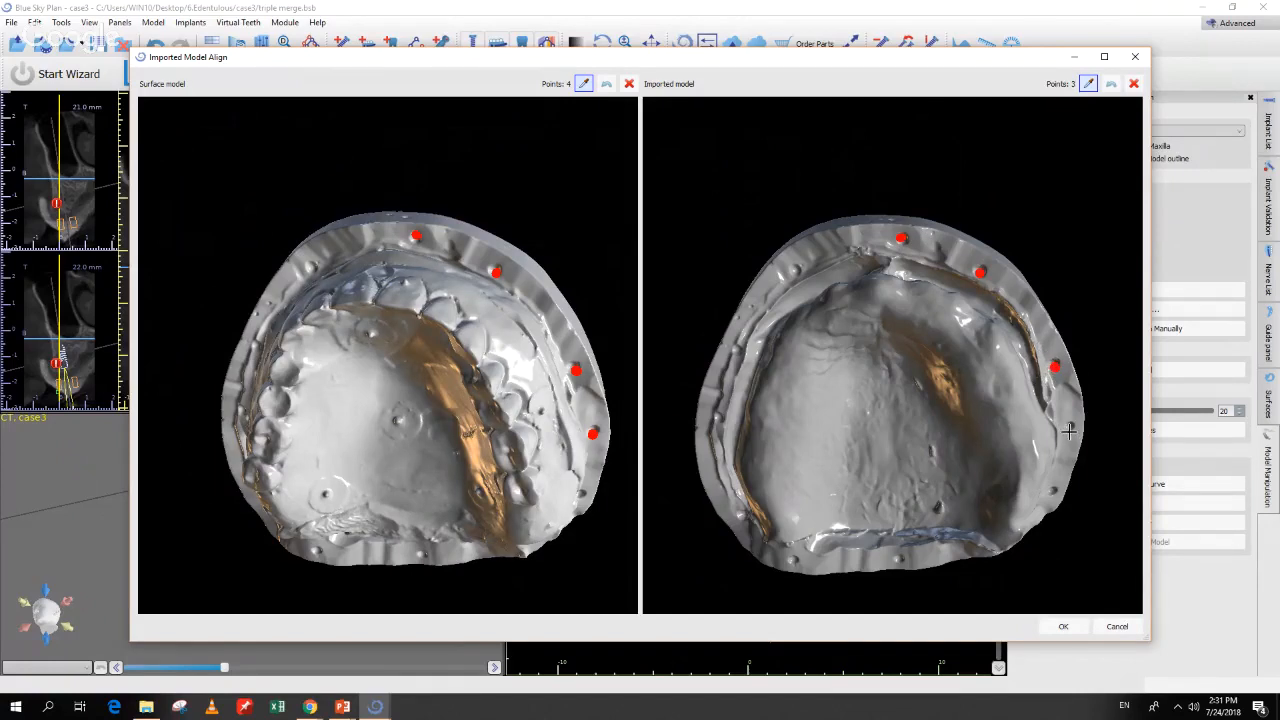
pyautogui.click(1069, 430)
# Step: Add fifth and sixth matching left-rim points on both models
pyautogui.moveTo(336, 500); pyautogui.dragTo(530, 456)
pyautogui.moveTo(843, 424); pyautogui.dragTo(863, 418)
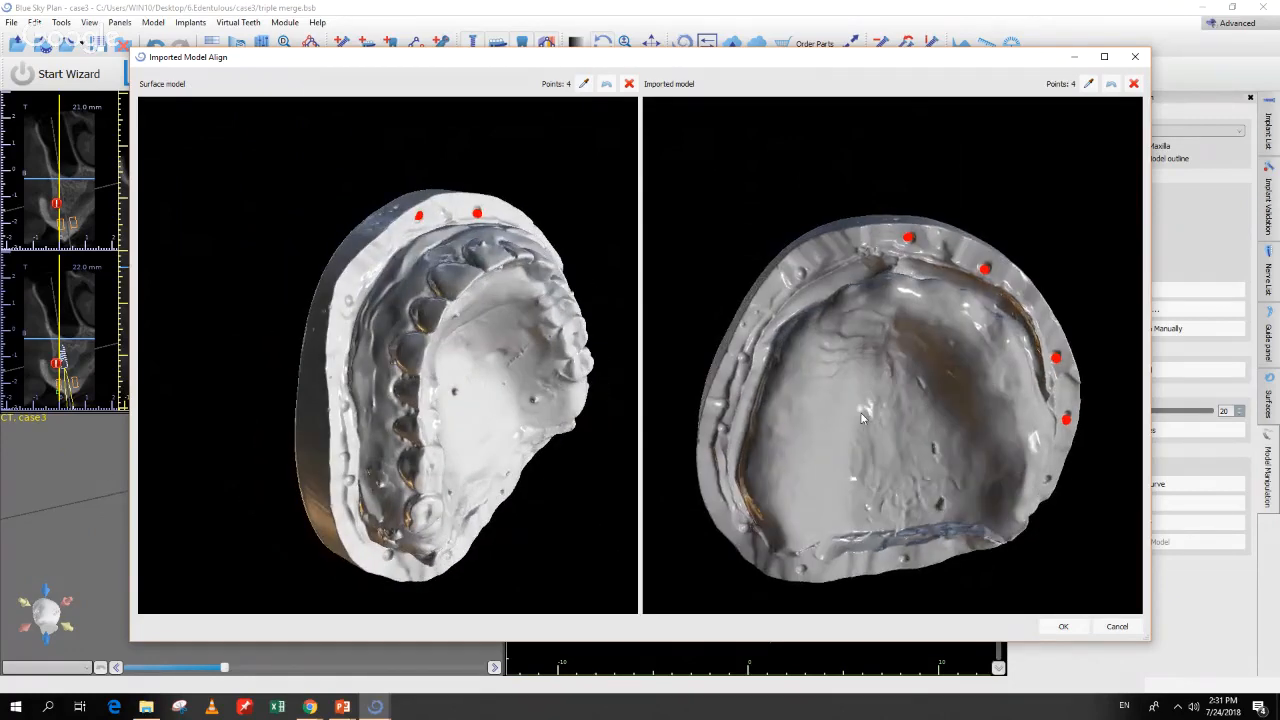
pyautogui.moveTo(519, 424); pyautogui.dragTo(357, 417)
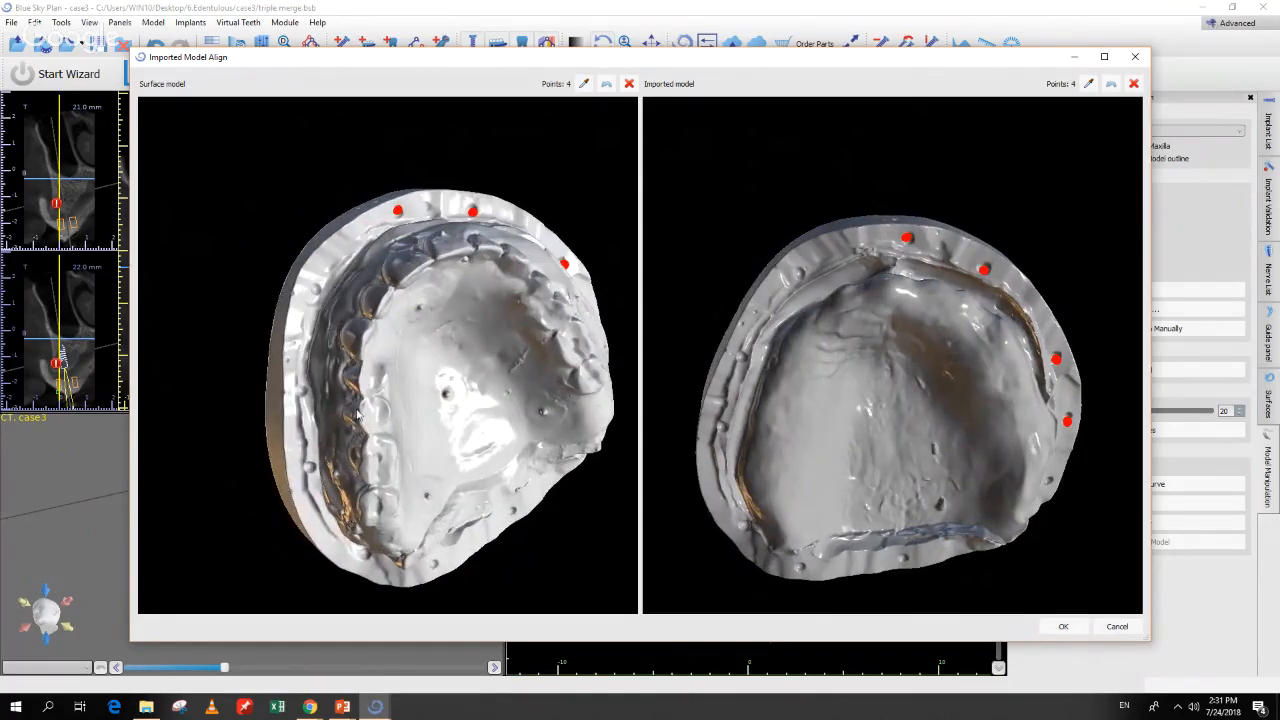
pyautogui.click(301, 392)
pyautogui.click(741, 359)
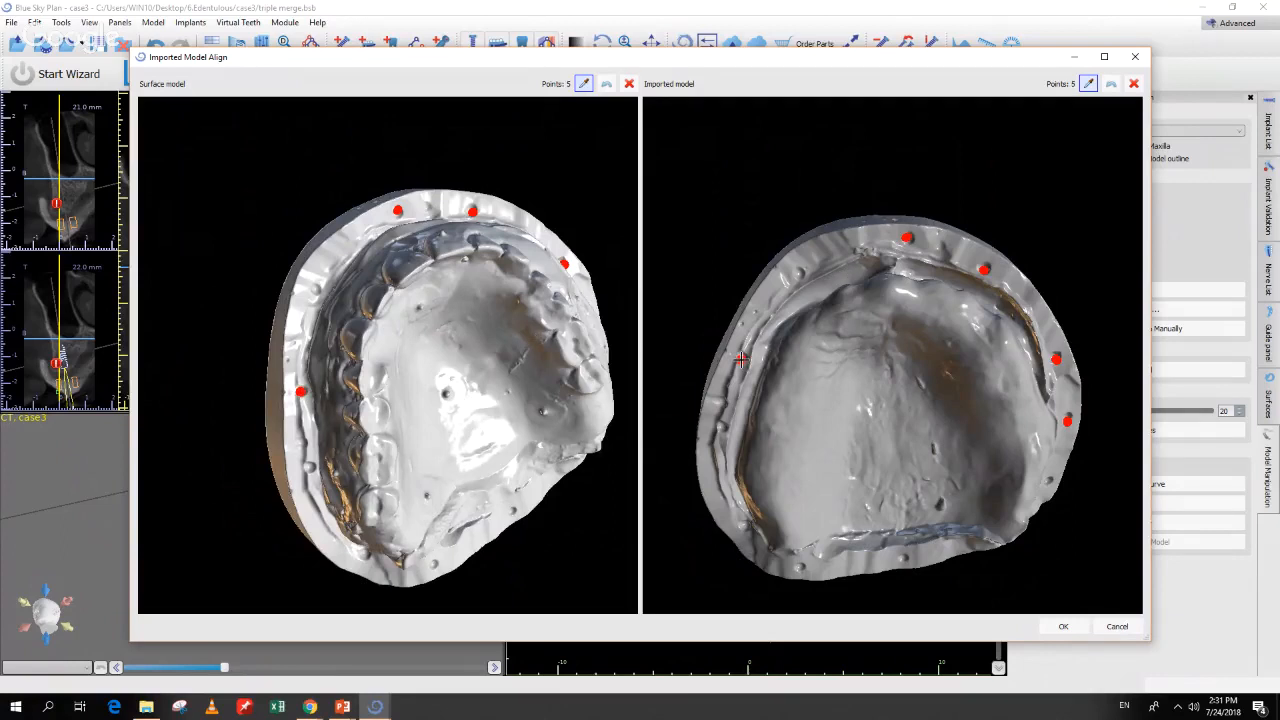
pyautogui.click(721, 428)
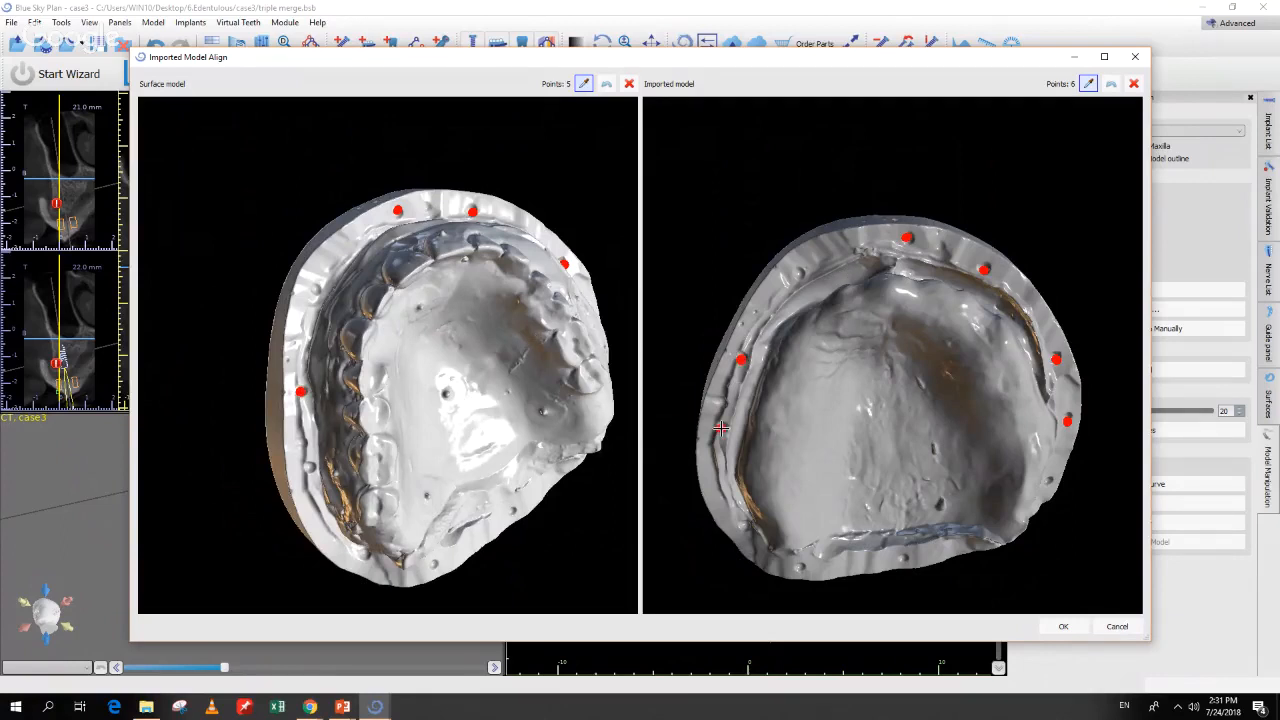
pyautogui.click(310, 468)
pyautogui.moveTo(566, 500); pyautogui.dragTo(435, 500)
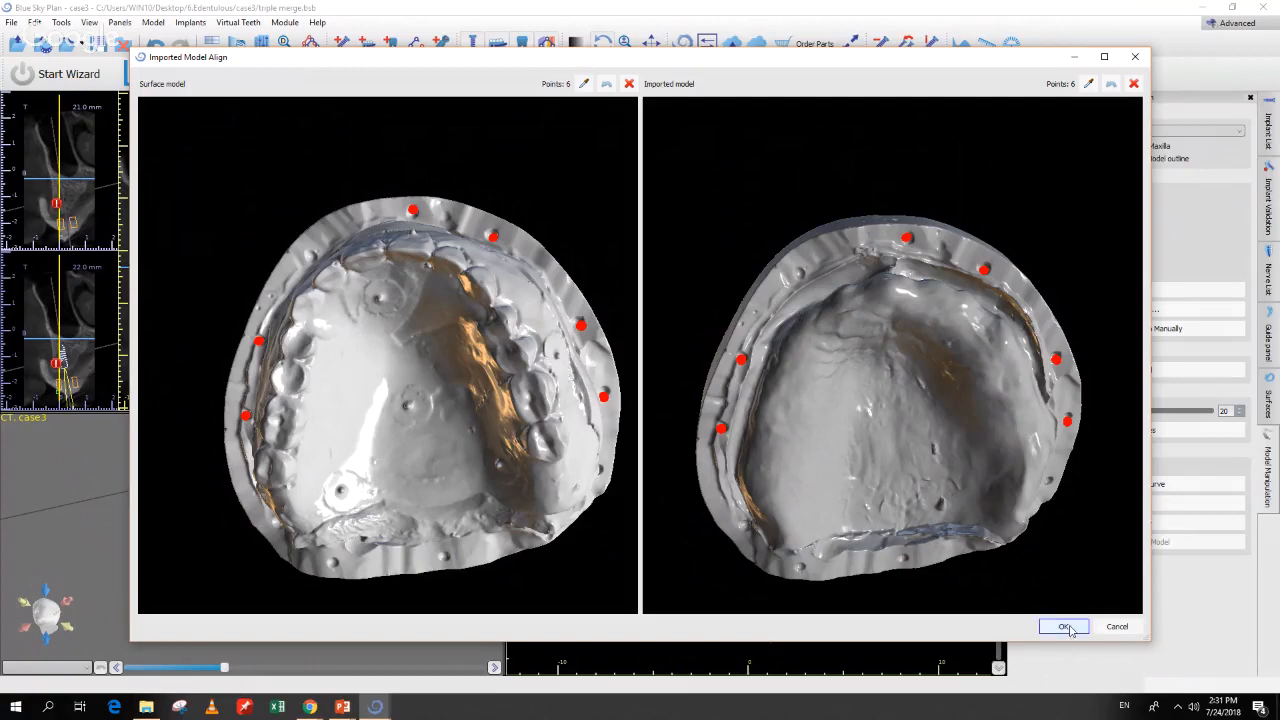
# Step: Apply the point-based alignment of Base Max and review it in 3D
pyautogui.click(1066, 627)
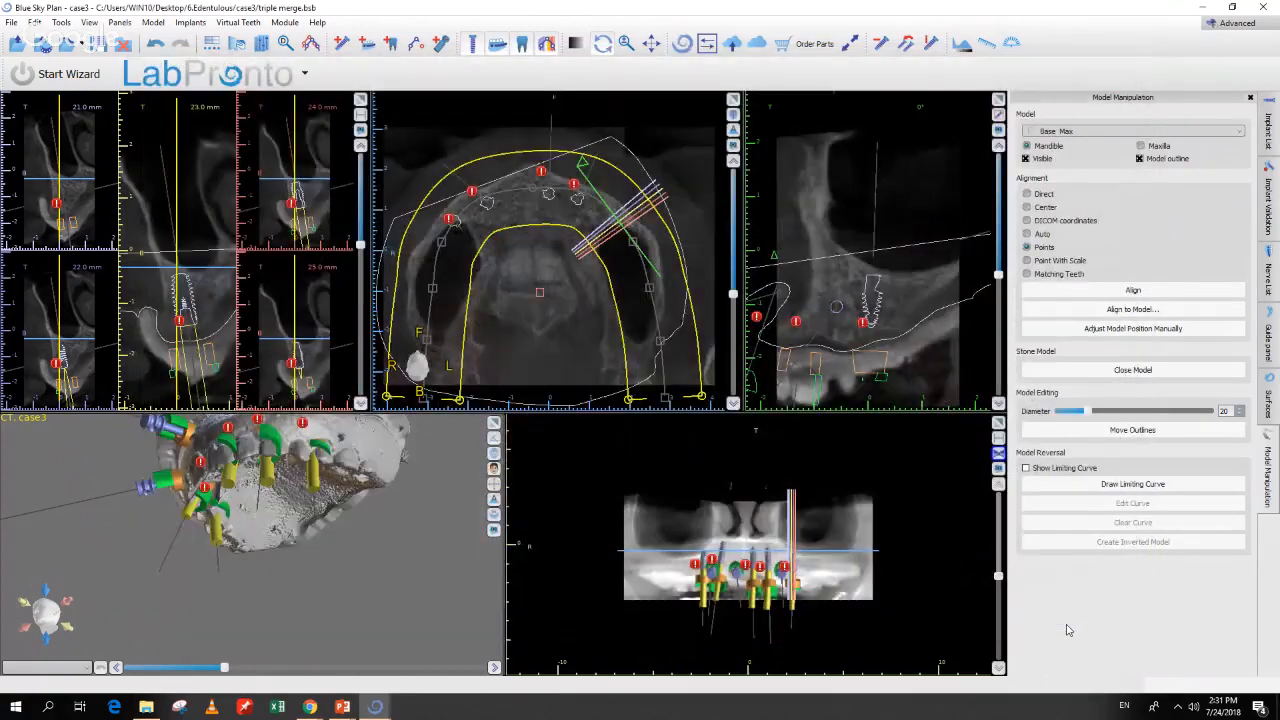
pyautogui.moveTo(410, 574); pyautogui.dragTo(405, 654)
pyautogui.moveTo(405, 655); pyautogui.dragTo(408, 659, button='middle')
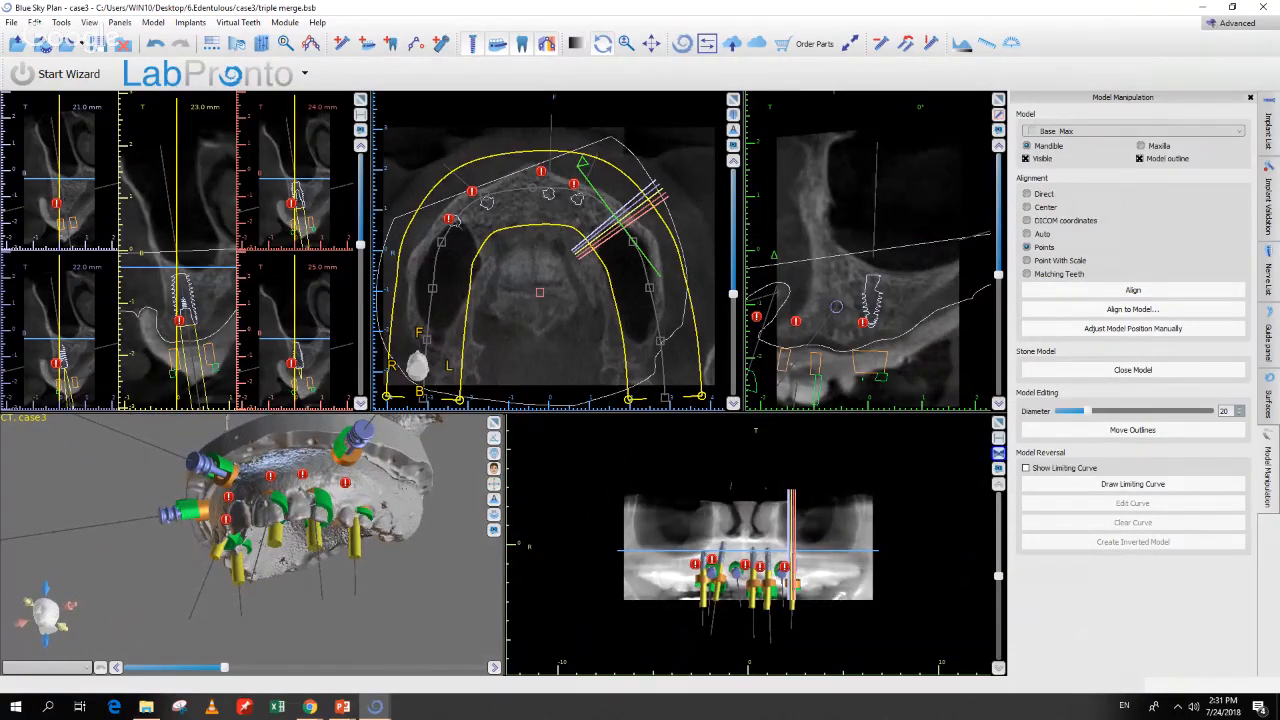
# Step: In Surfaces, hide Original and Base_Max and show only the Denturewith base denture
pyautogui.click(1267, 402)
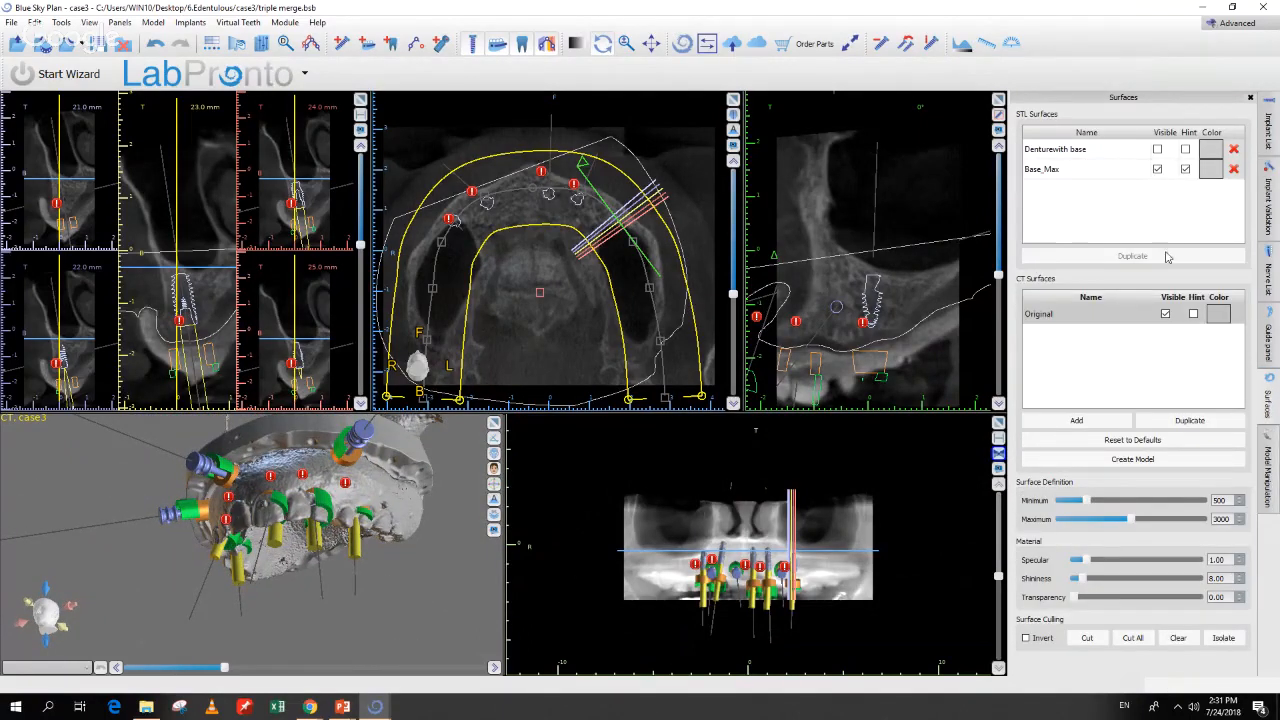
pyautogui.click(1166, 313)
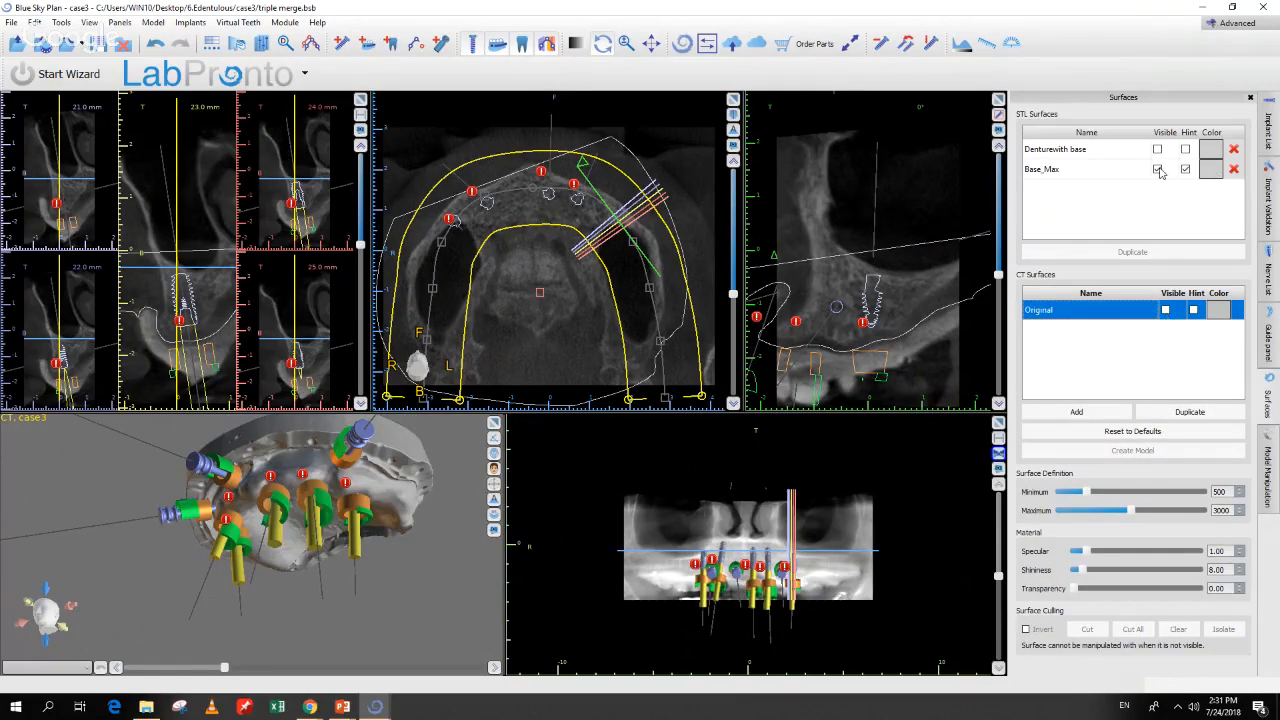
pyautogui.click(1158, 170)
pyautogui.click(1158, 170)
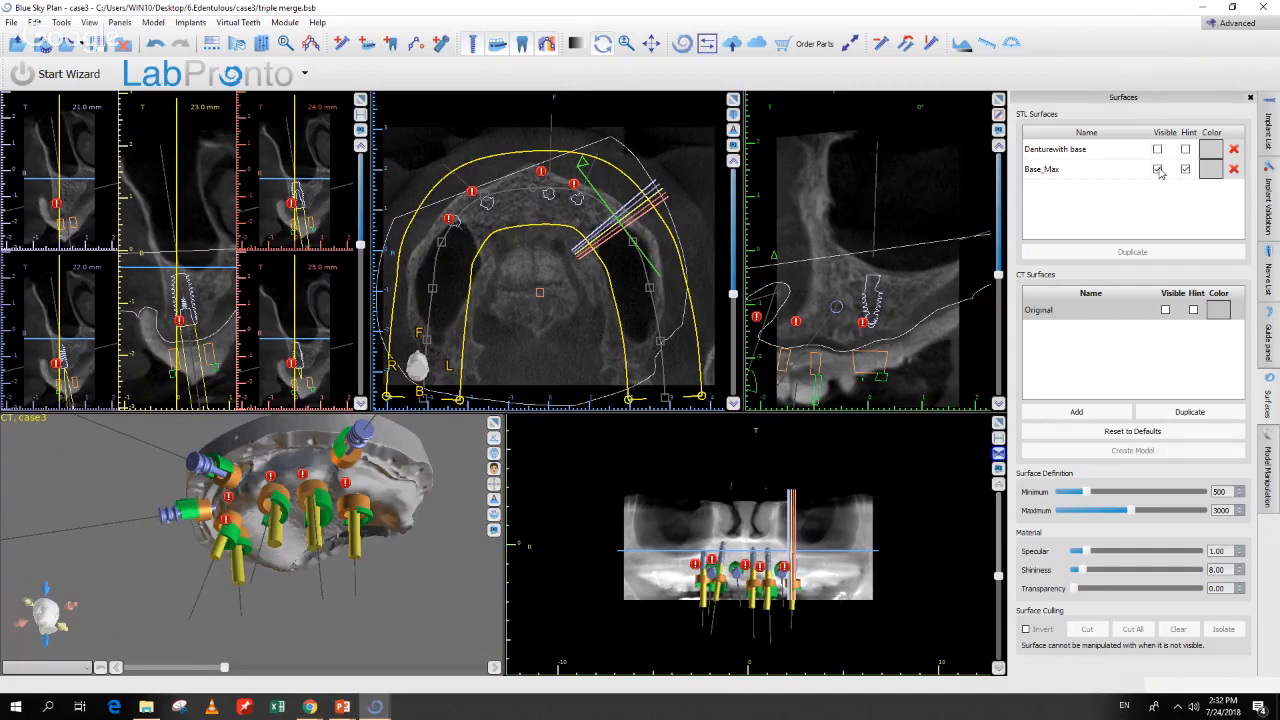
pyautogui.click(1158, 170)
pyautogui.click(1158, 149)
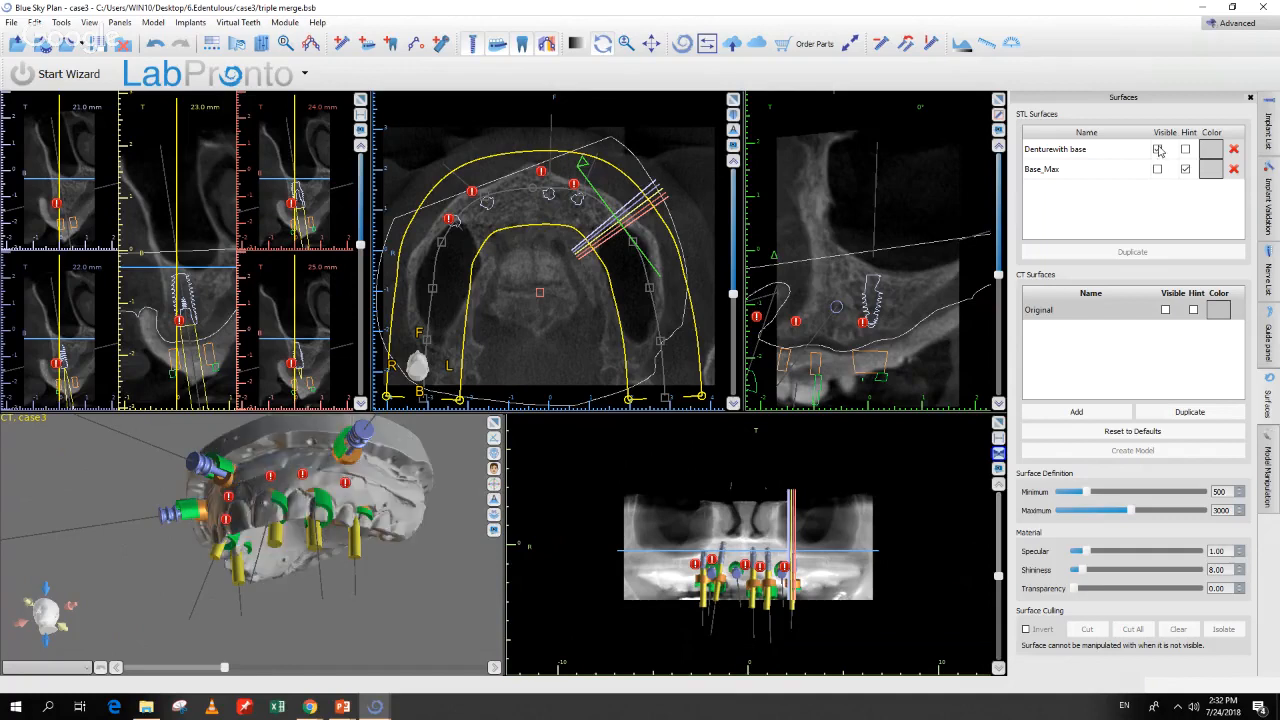
pyautogui.moveTo(430, 568); pyautogui.dragTo(445, 635)
pyautogui.moveTo(445, 635); pyautogui.dragTo(456, 591, button='right')
pyautogui.moveTo(456, 591)
pyautogui.mouseDown()
pyautogui.moveTo(442, 587)
pyautogui.moveTo(447, 603)
pyautogui.mouseUp()
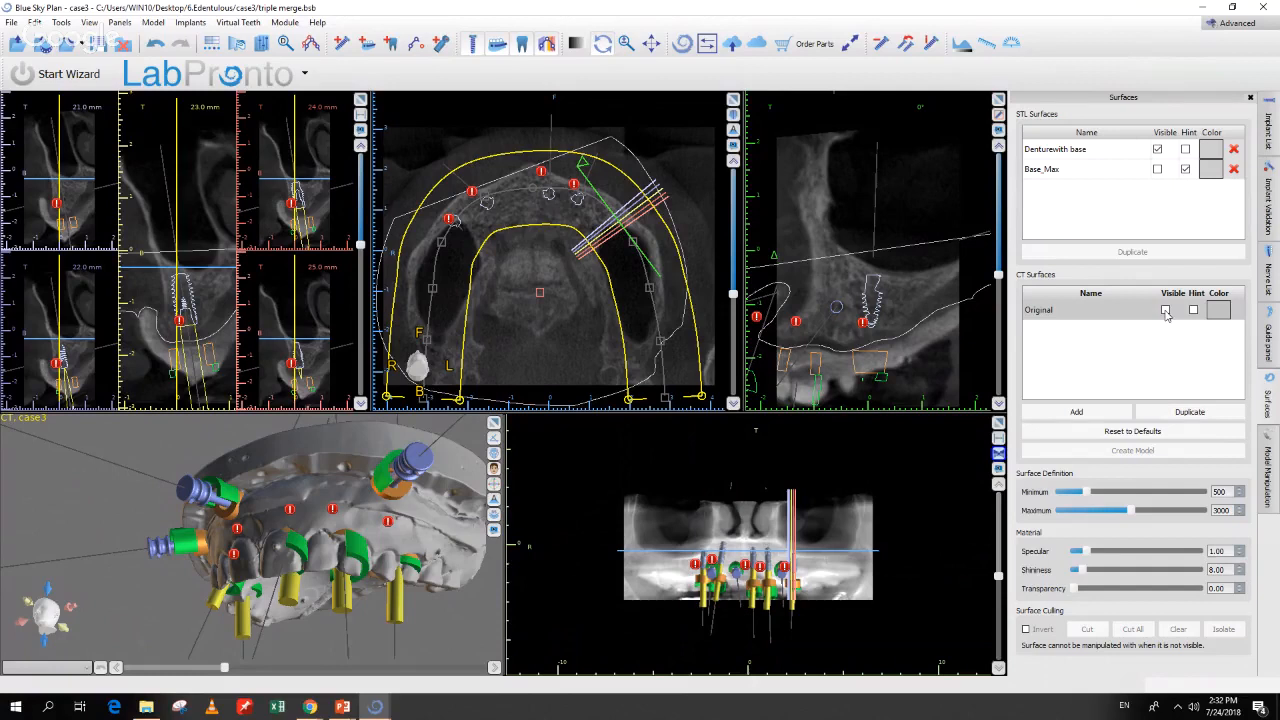
# Step: Show the Original CT surface and Base_Max again with the denture hidden
pyautogui.click(1165, 312)
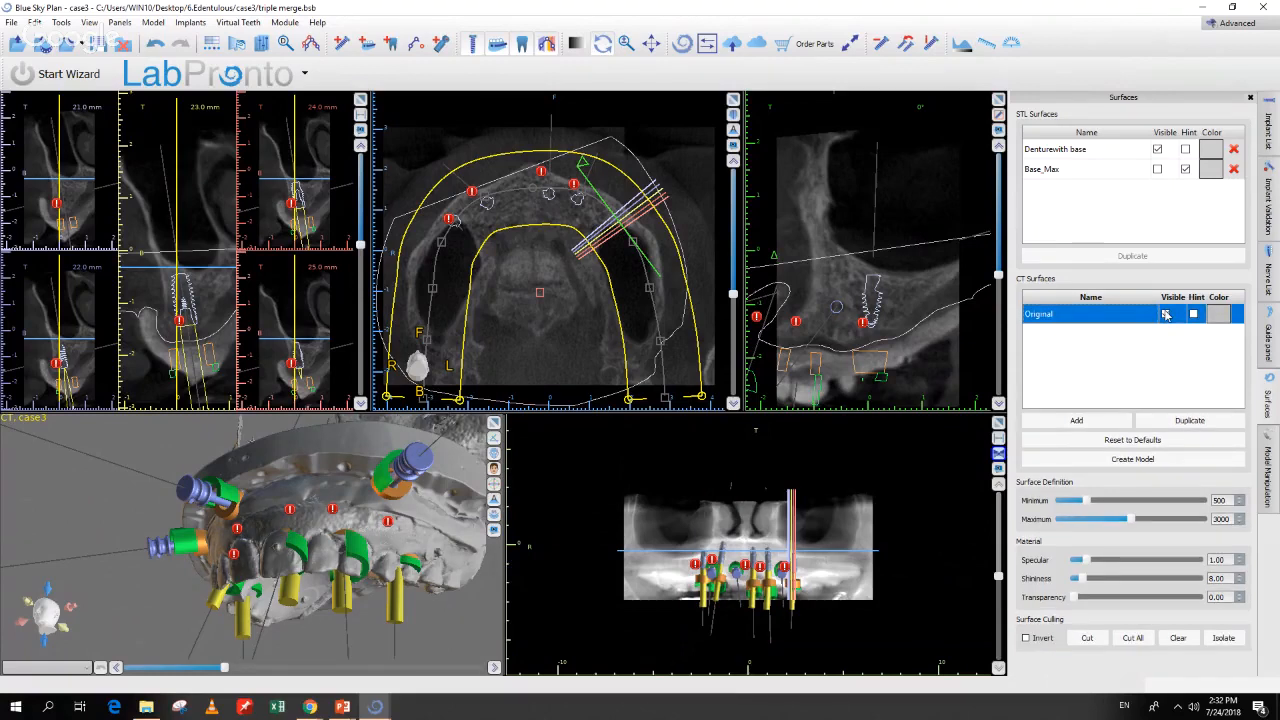
pyautogui.click(1165, 314)
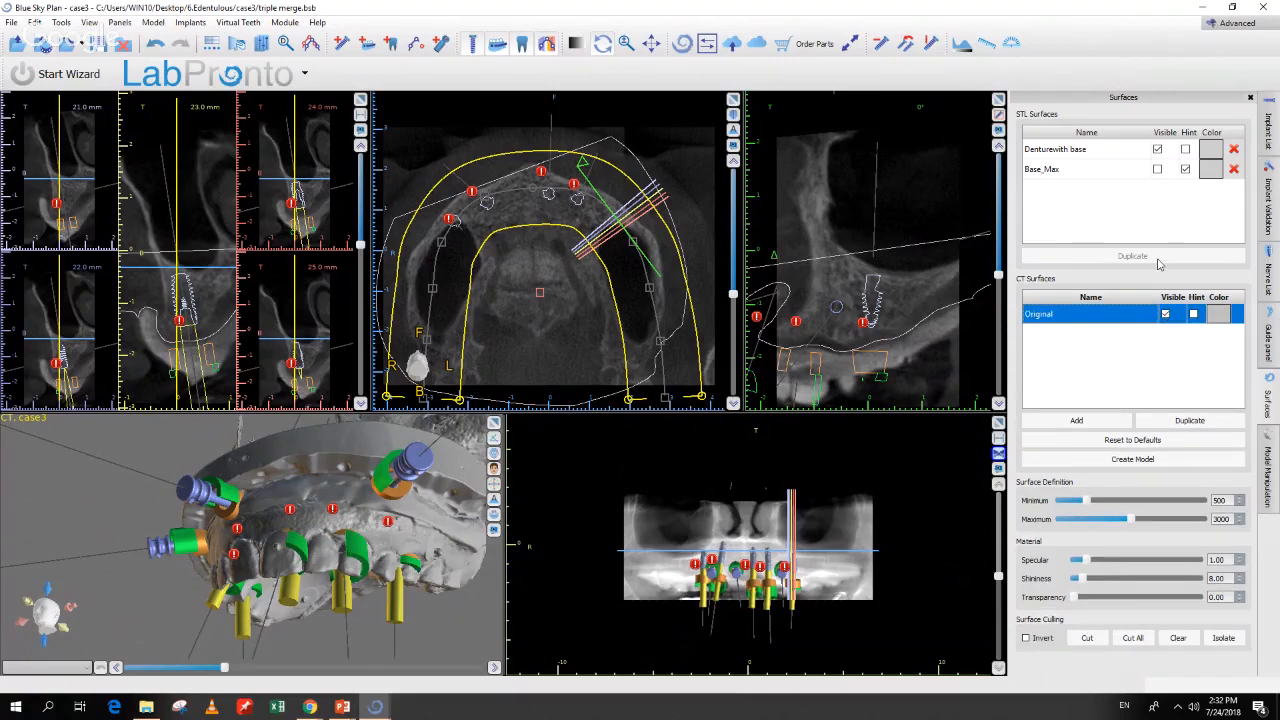
pyautogui.click(1157, 149)
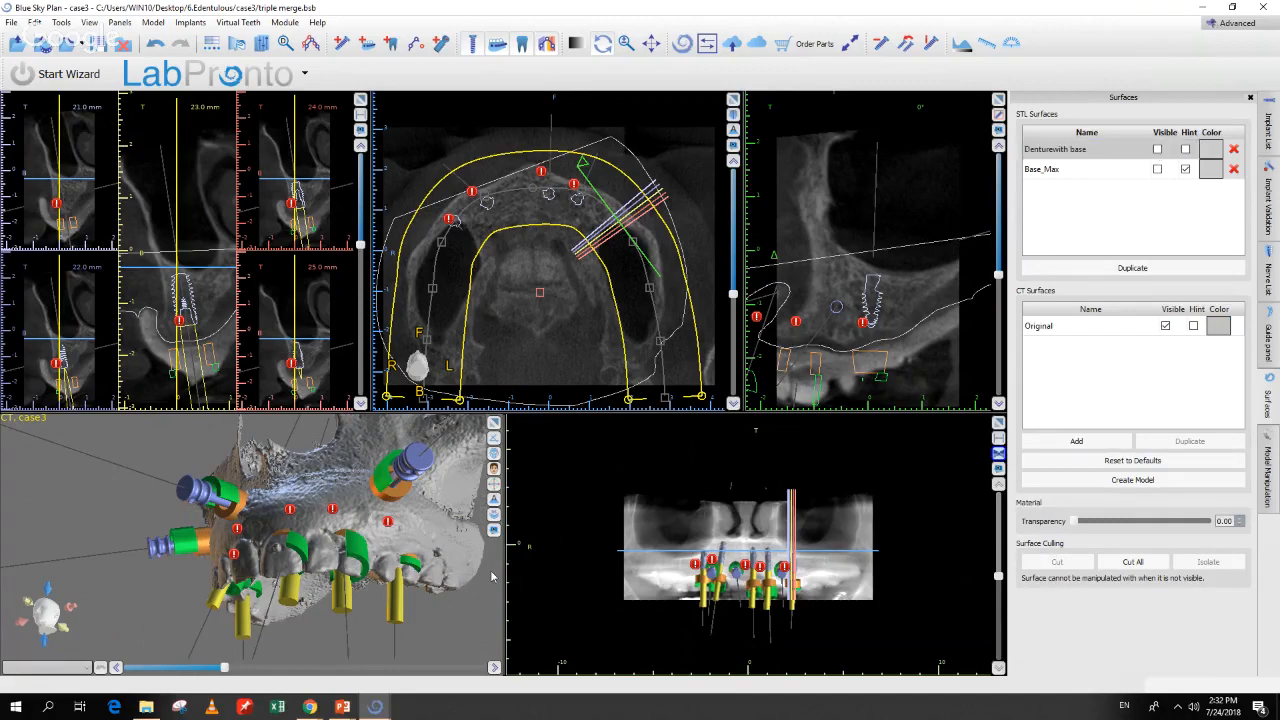
pyautogui.moveTo(475, 614); pyautogui.dragTo(454, 636)
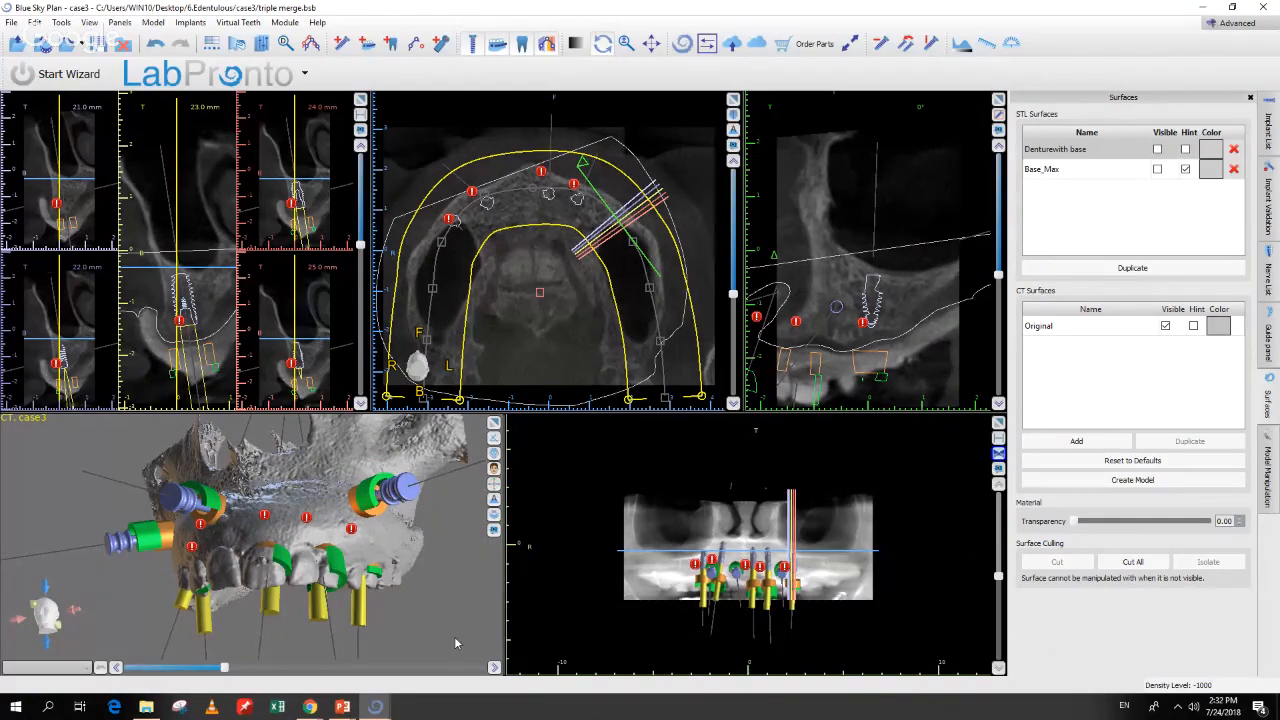
pyautogui.click(1157, 170)
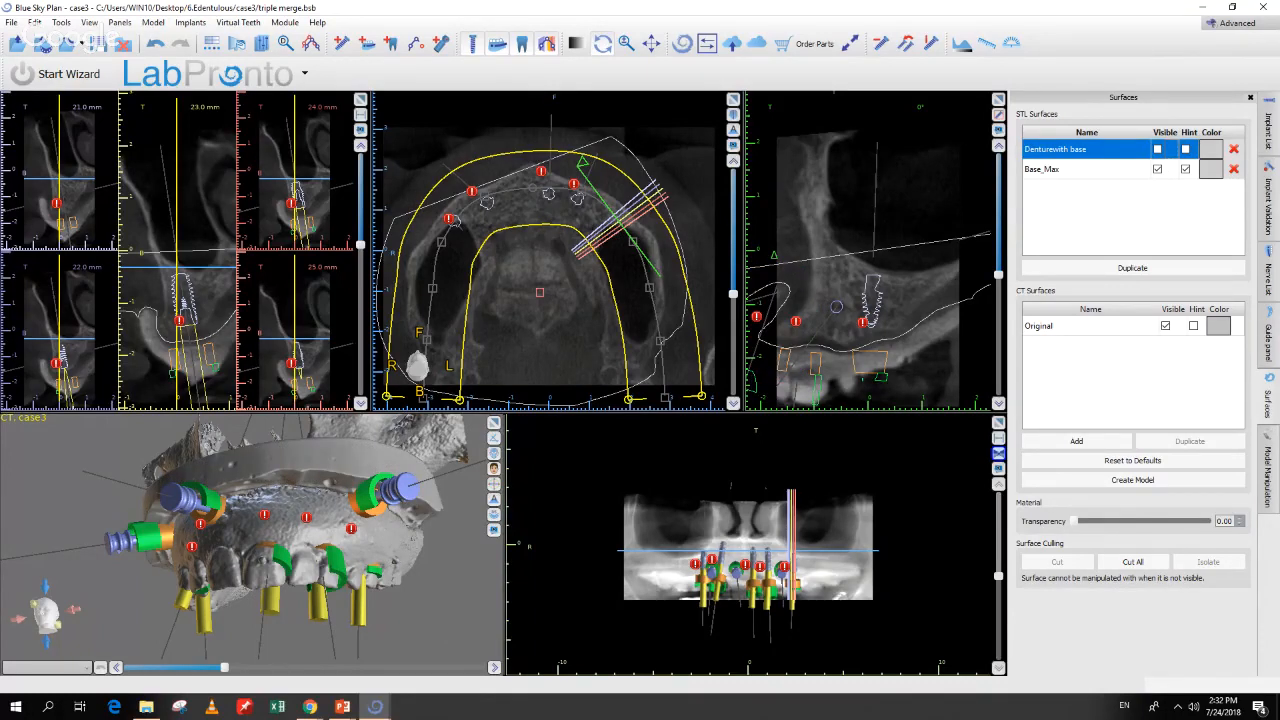
# Step: Hide the implant bodies, drill posts and sleeves in the Implant List
pyautogui.click(1268, 128)
pyautogui.click(1153, 150)
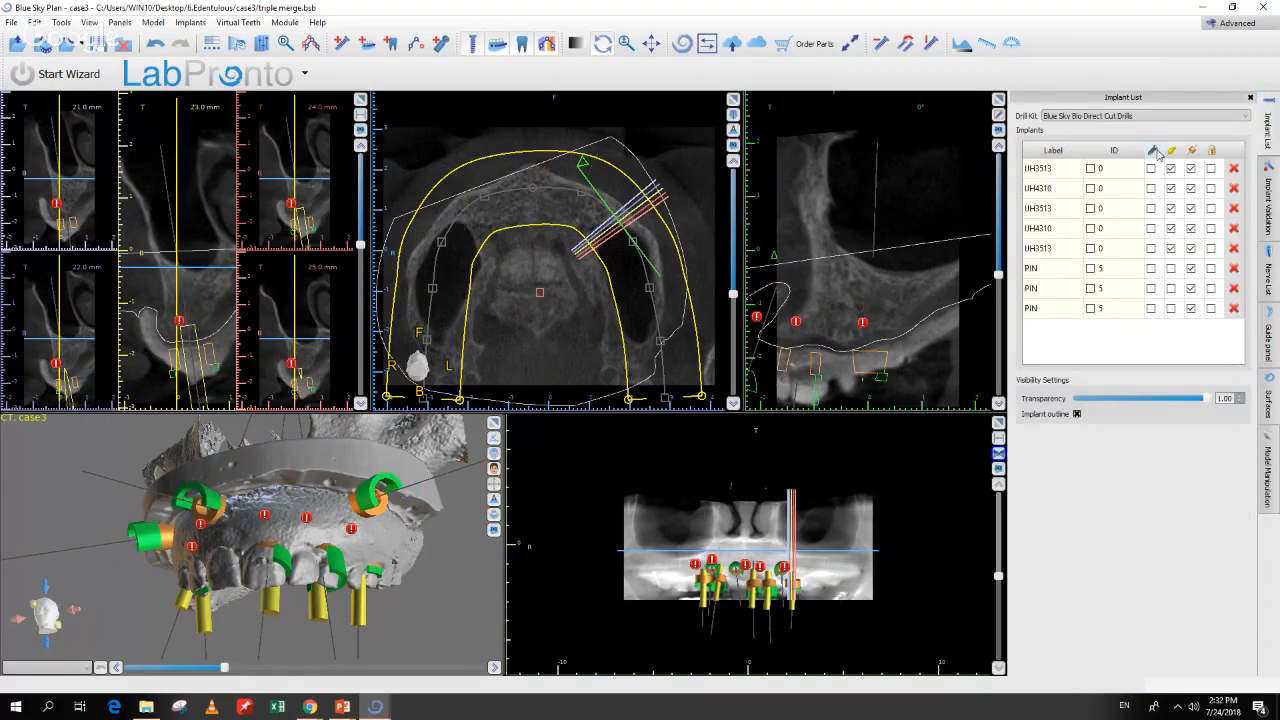
pyautogui.click(1171, 150)
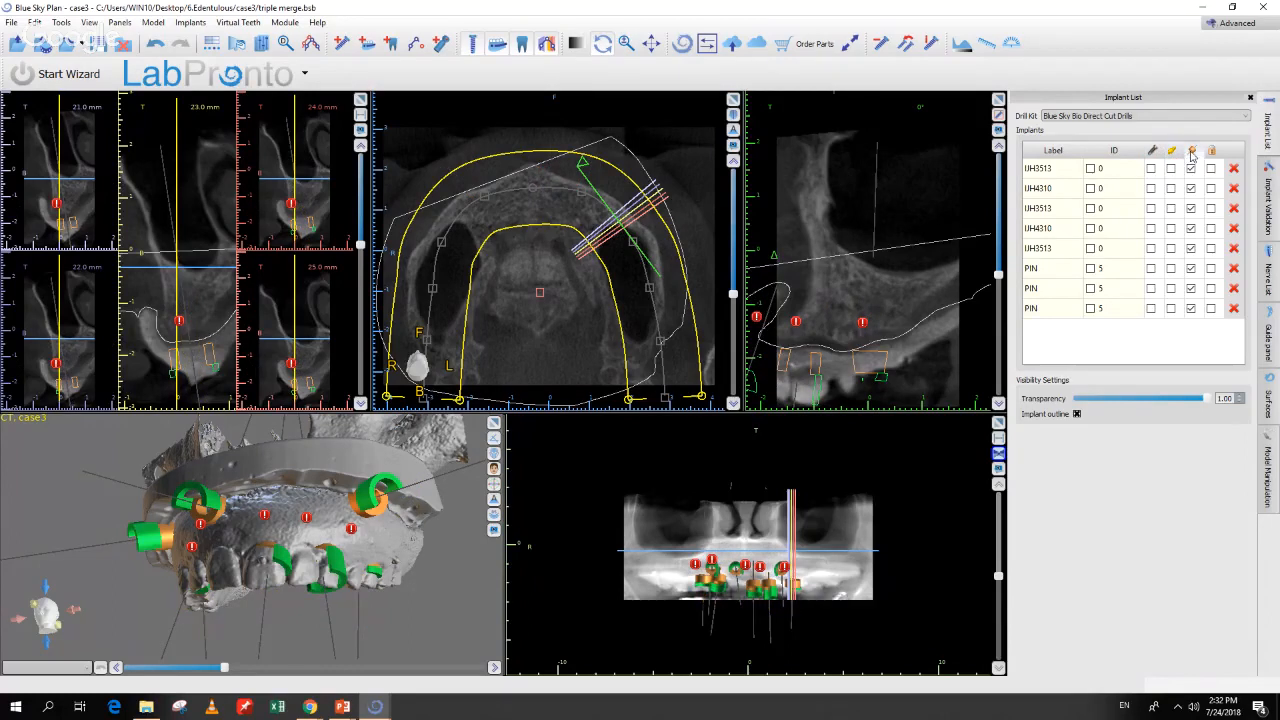
pyautogui.click(1191, 151)
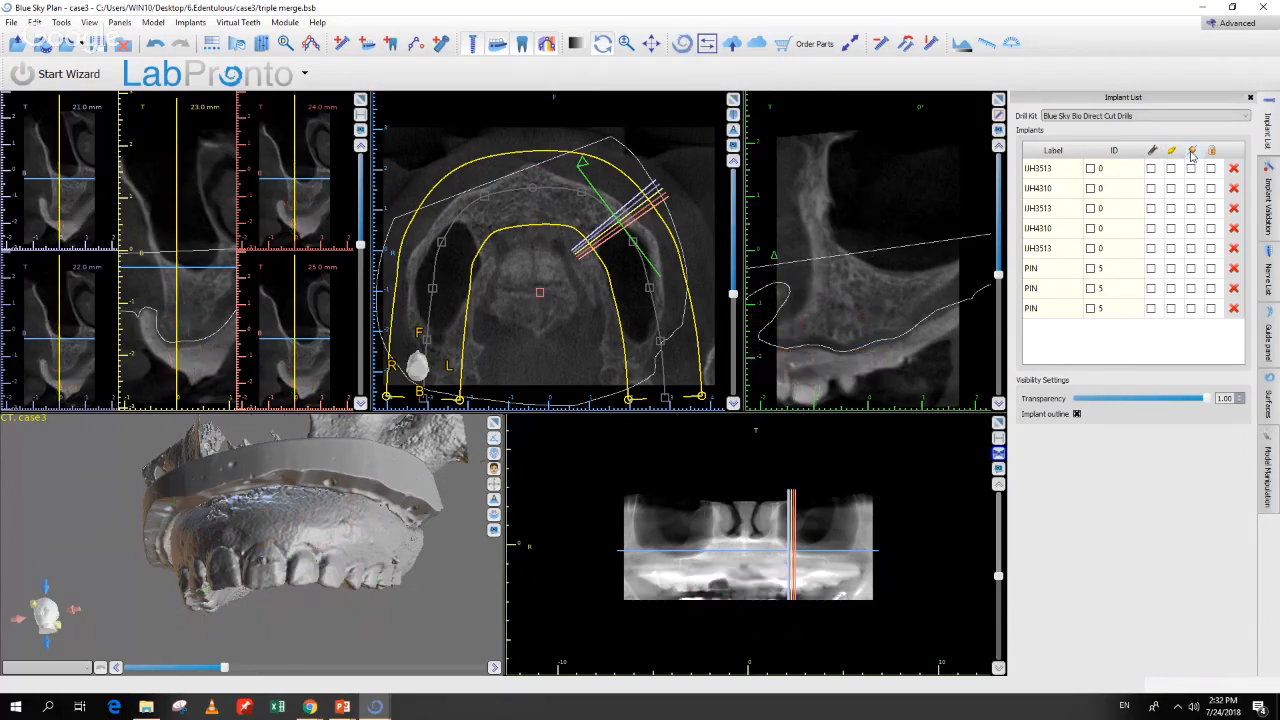
# Step: Colour the Base_Max surface red, keep Original visible, and show the implants again
pyautogui.click(1268, 402)
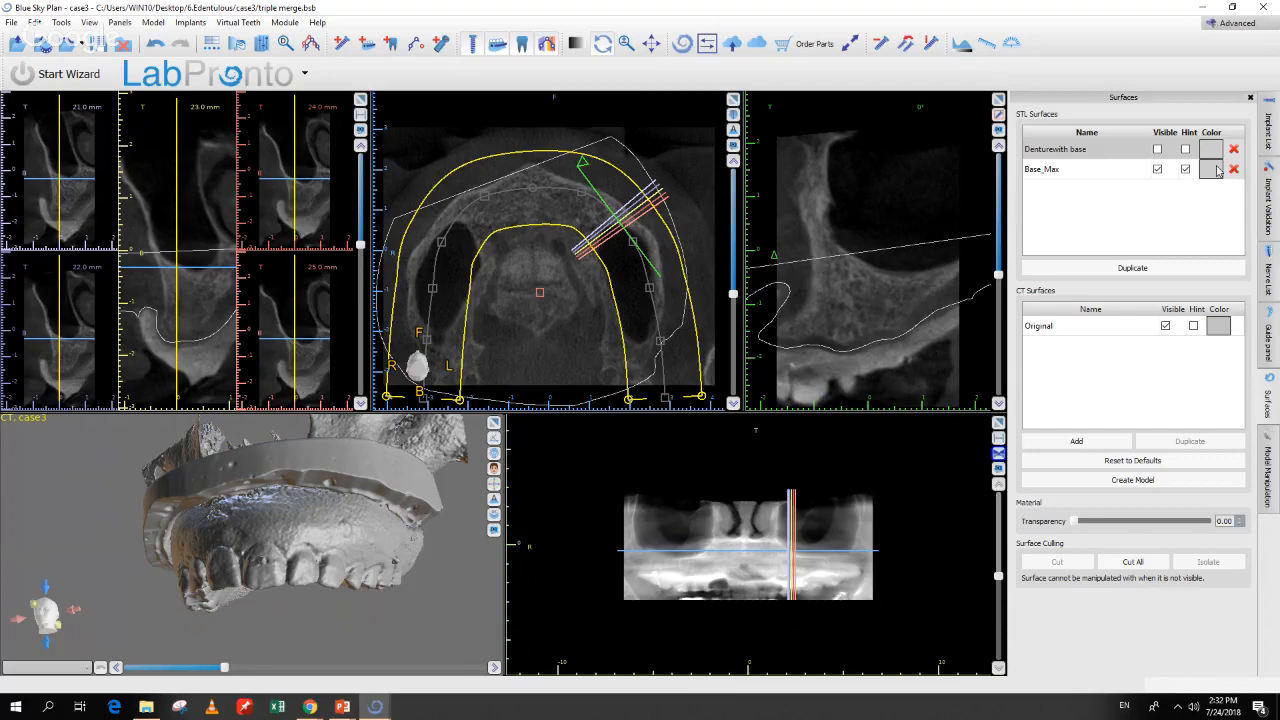
pyautogui.click(1217, 170)
pyautogui.click(501, 295)
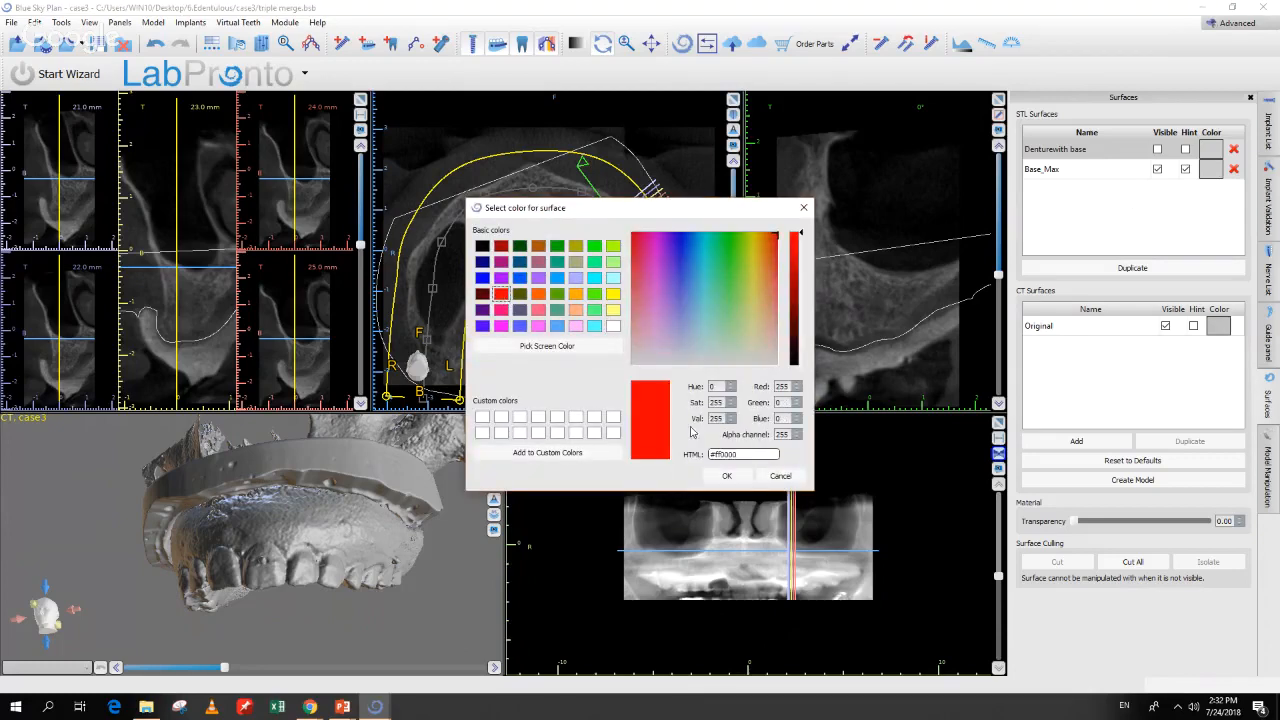
pyautogui.click(724, 476)
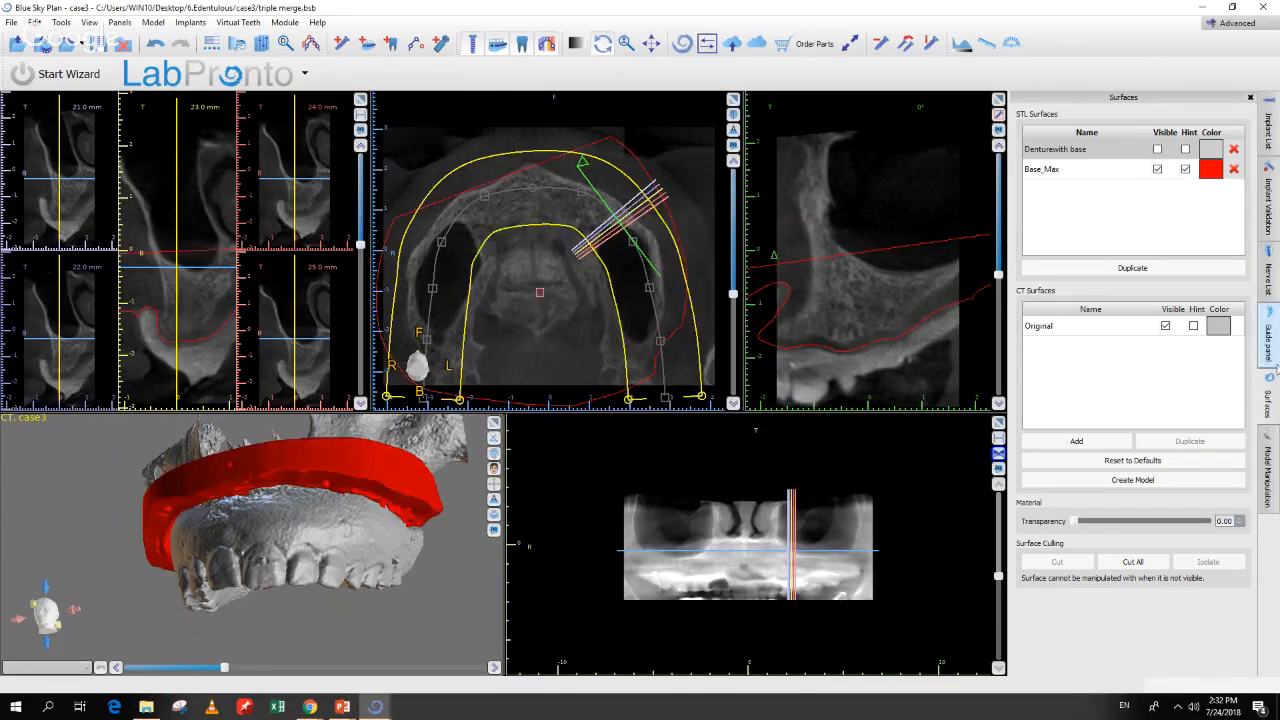
pyautogui.click(1165, 326)
pyautogui.click(1166, 311)
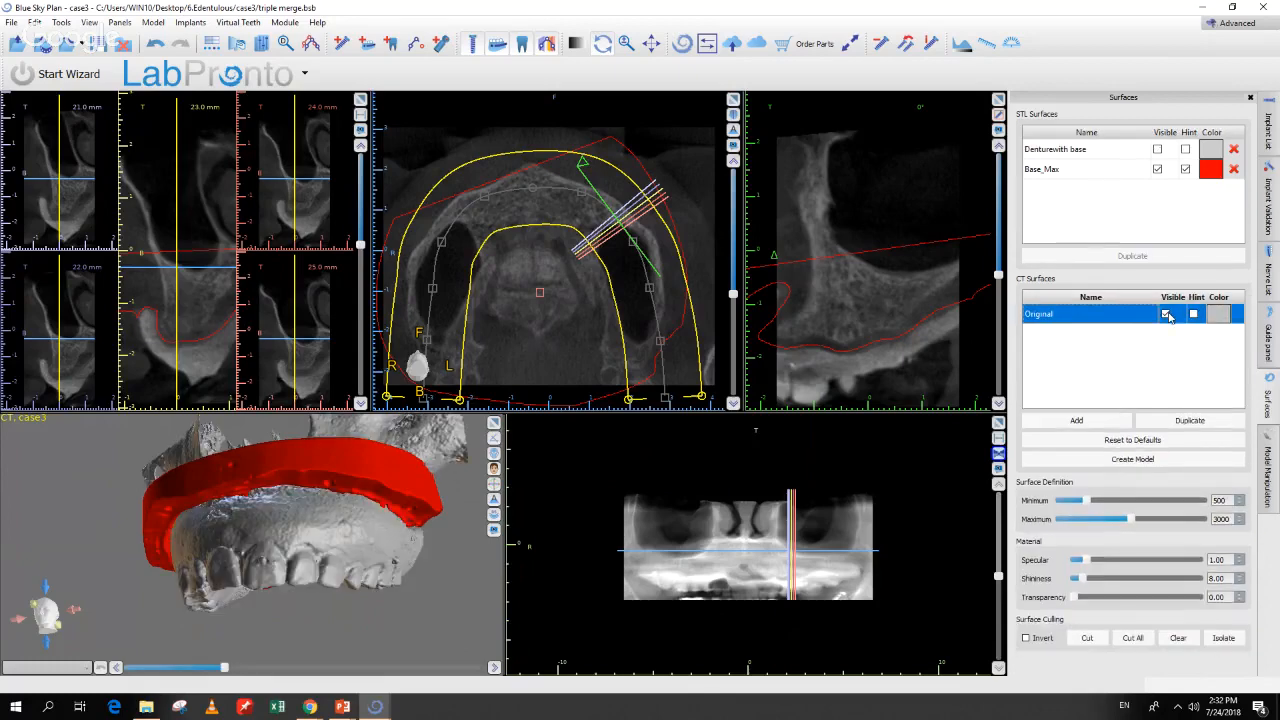
pyautogui.click(1166, 314)
pyautogui.click(1166, 314)
pyautogui.click(1268, 135)
pyautogui.click(1153, 151)
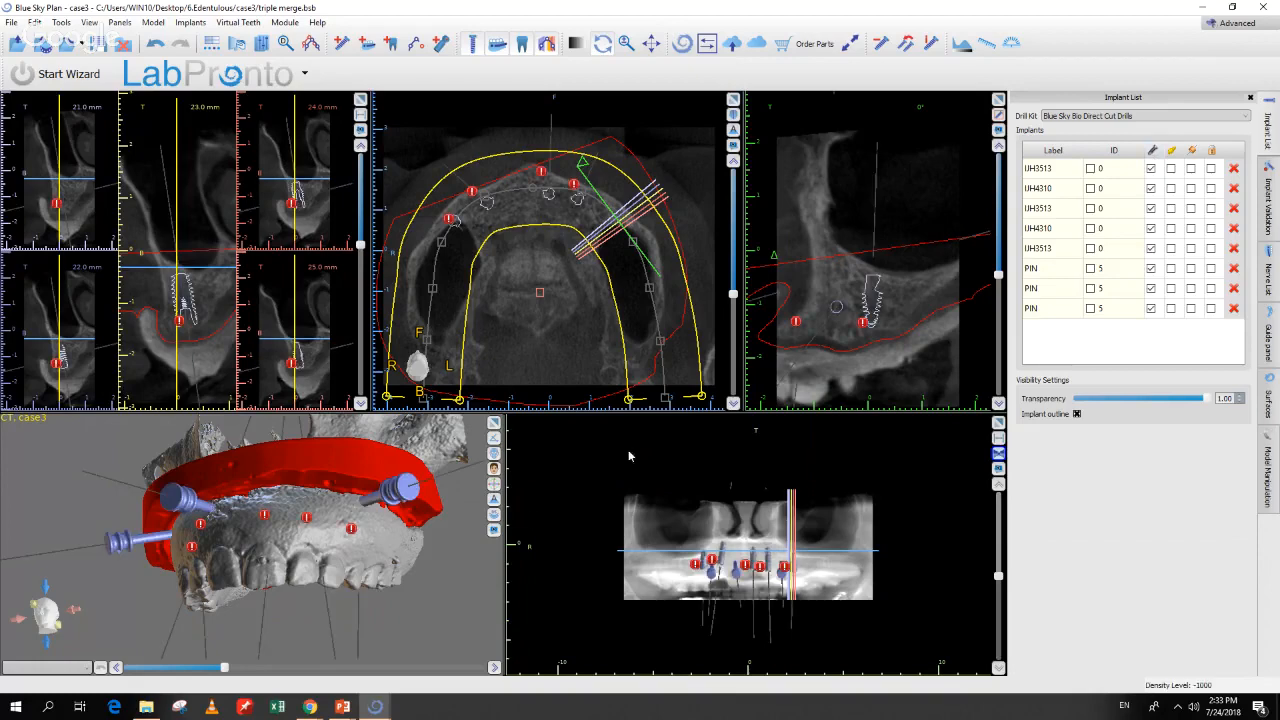
# Step: Add a 2.17 × 20.80 mm fixation PIN and place it on the model
pyautogui.moveTo(457, 573)
pyautogui.mouseDown()
pyautogui.moveTo(428, 560)
pyautogui.moveTo(483, 577)
pyautogui.moveTo(460, 583)
pyautogui.moveTo(460, 598)
pyautogui.moveTo(448, 572)
pyautogui.mouseUp()
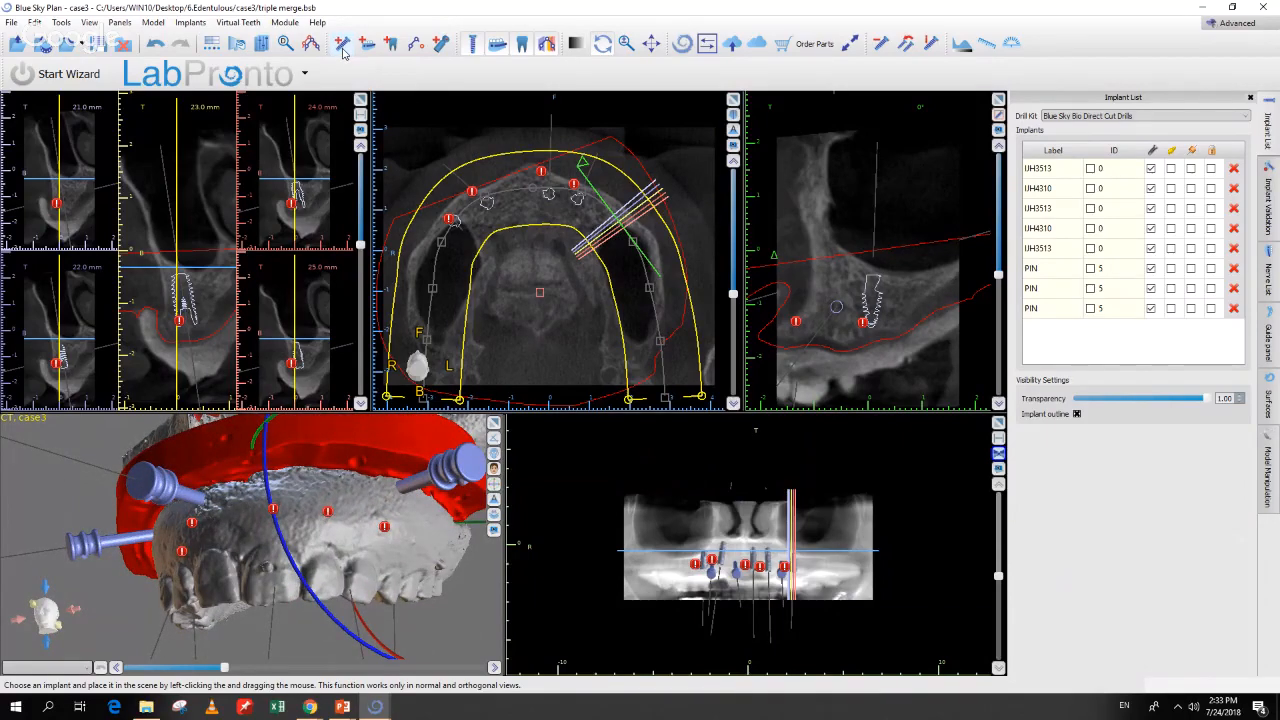
pyautogui.click(341, 44)
pyautogui.click(353, 129)
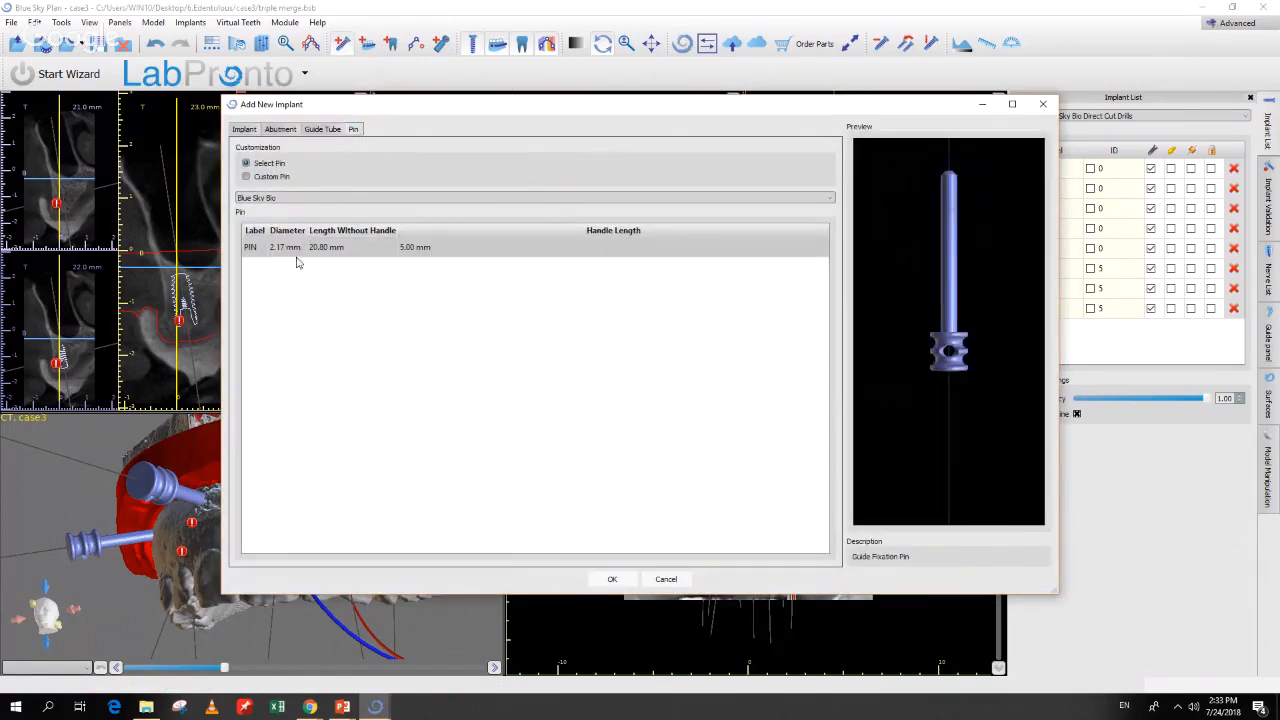
pyautogui.click(612, 580)
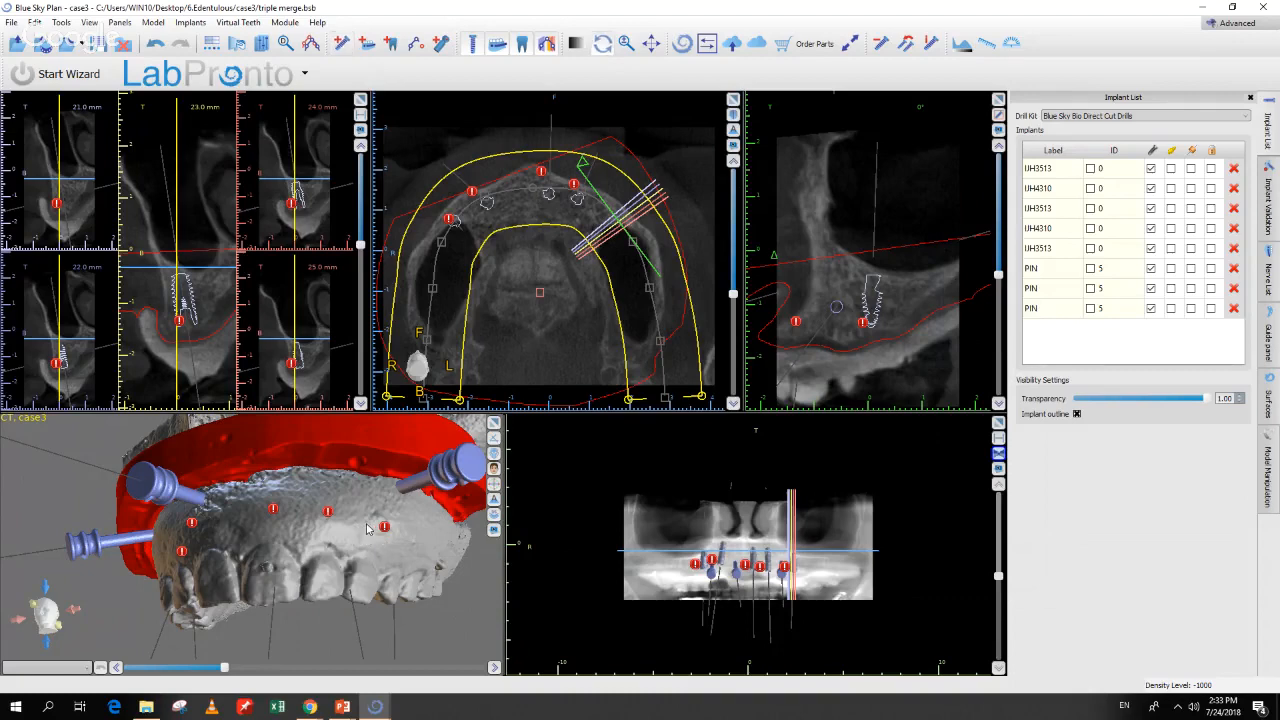
pyautogui.click(362, 513)
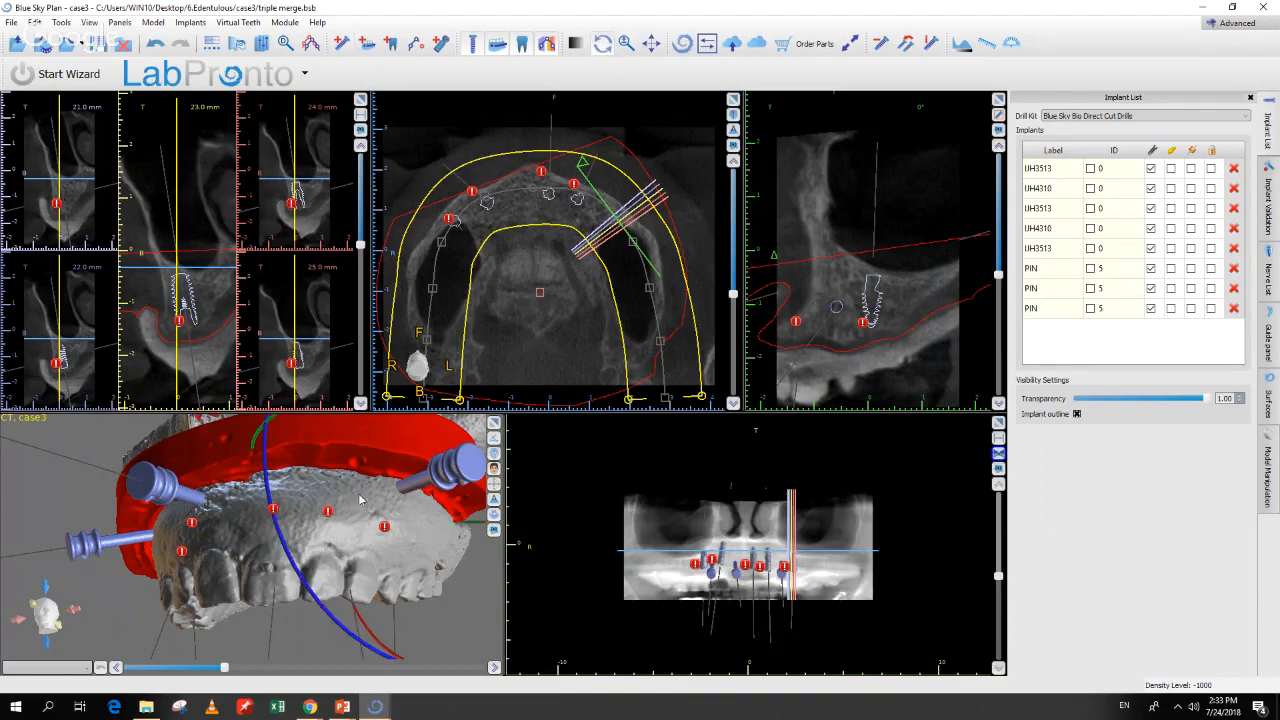
# Step: Select the fixation pin in the Implant List and undo its last change
pyautogui.click(337, 527)
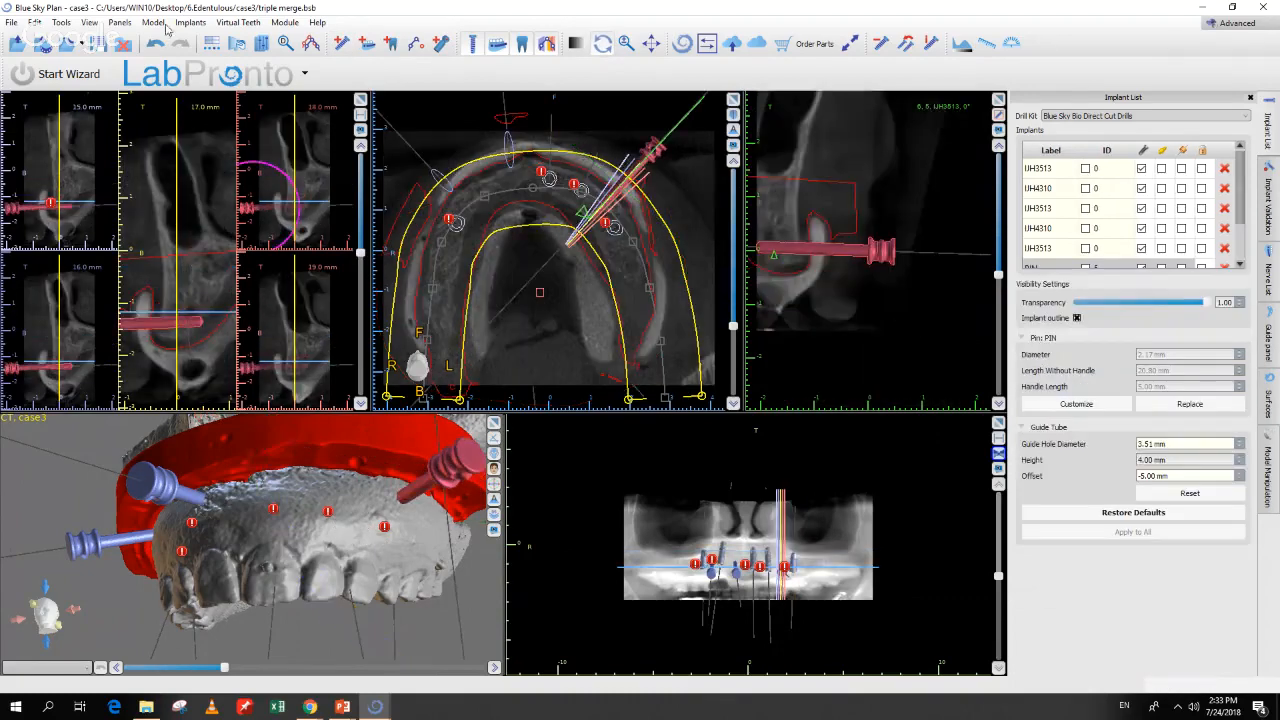
pyautogui.click(156, 44)
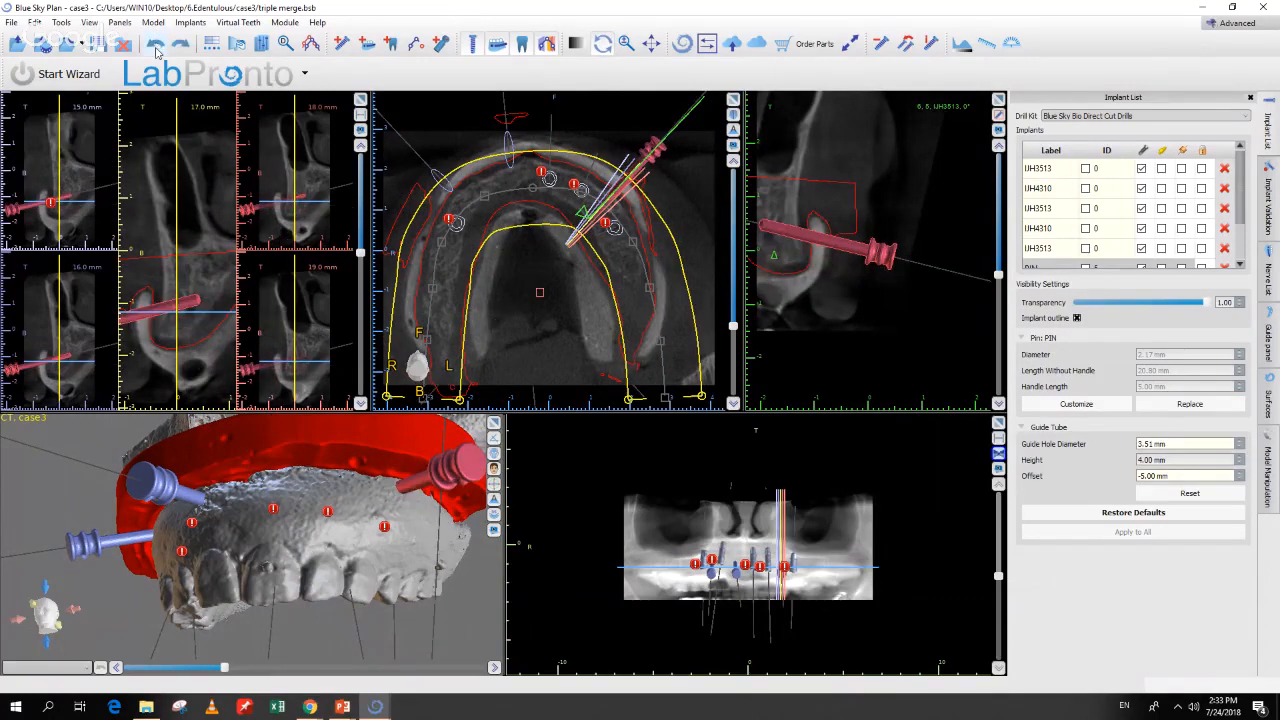
pyautogui.scroll(5, 914, 500)
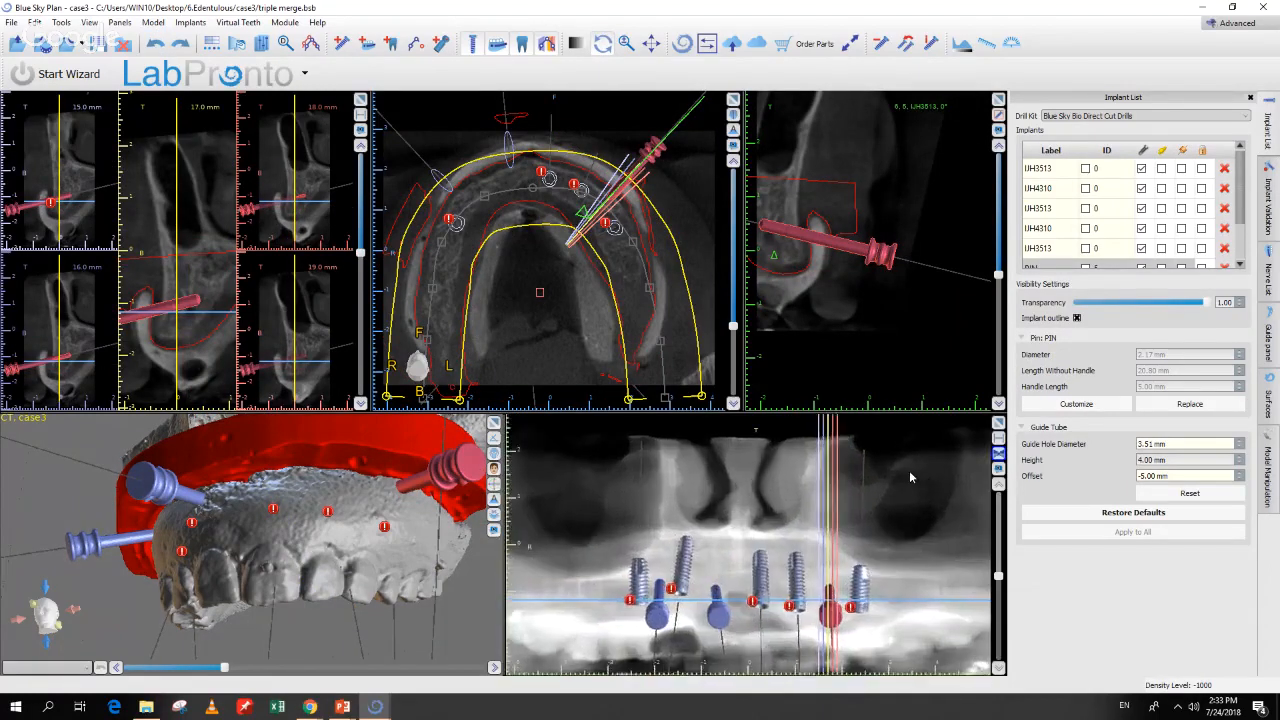
pyautogui.scroll(4, 910, 470)
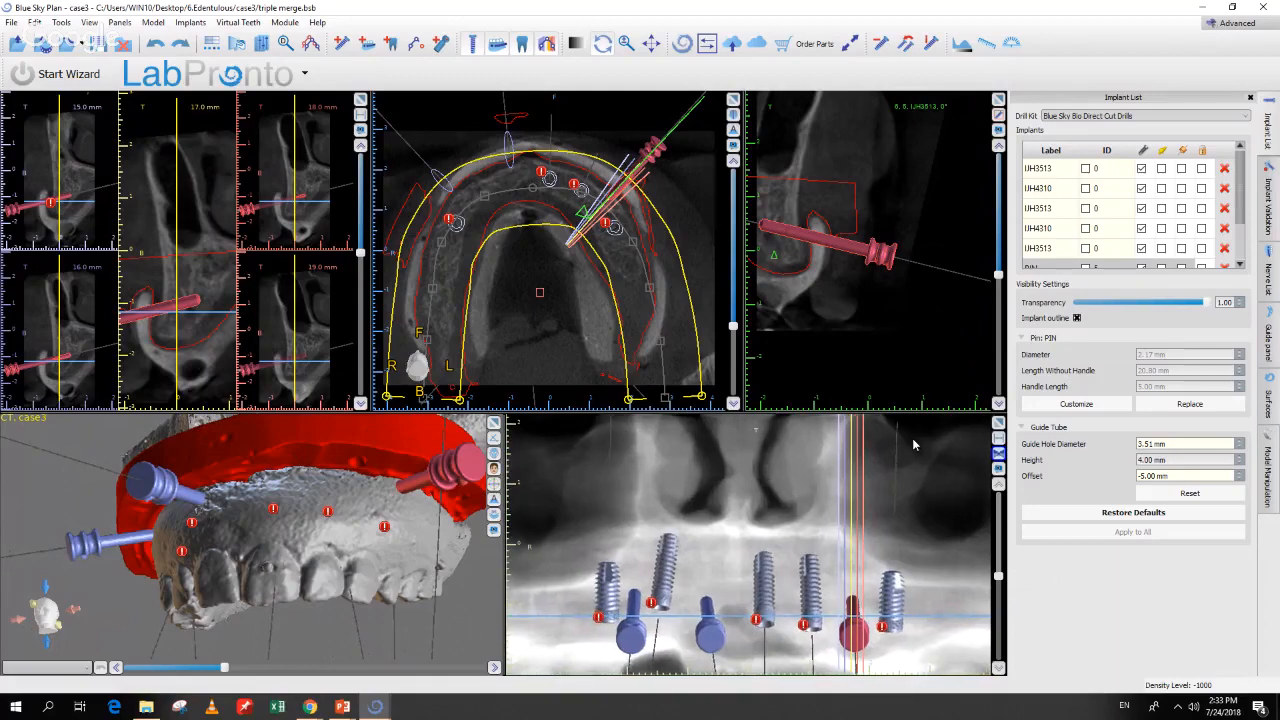
# Step: Turn on drill guides for every implant and pin and inspect the sleeves in 3D
pyautogui.moveTo(368, 555)
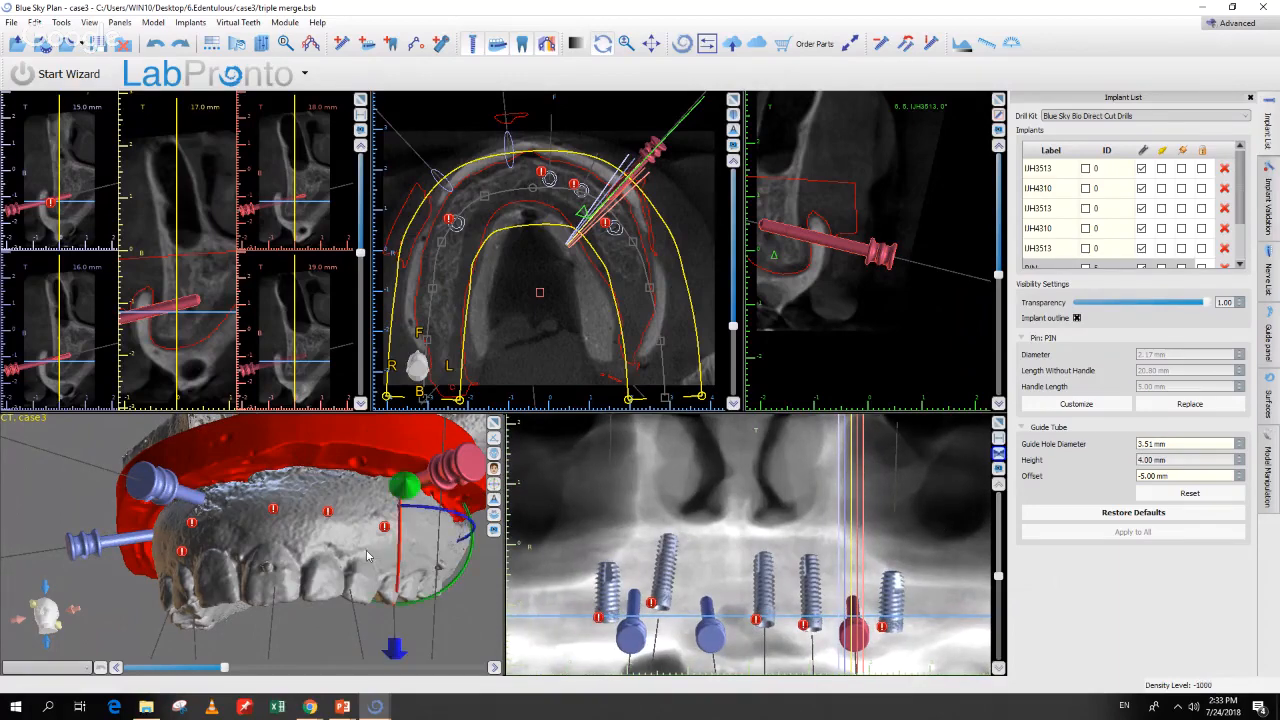
pyautogui.moveTo(469, 601)
pyautogui.mouseDown()
pyautogui.moveTo(405, 600)
pyautogui.moveTo(477, 622)
pyautogui.moveTo(464, 609)
pyautogui.mouseUp()
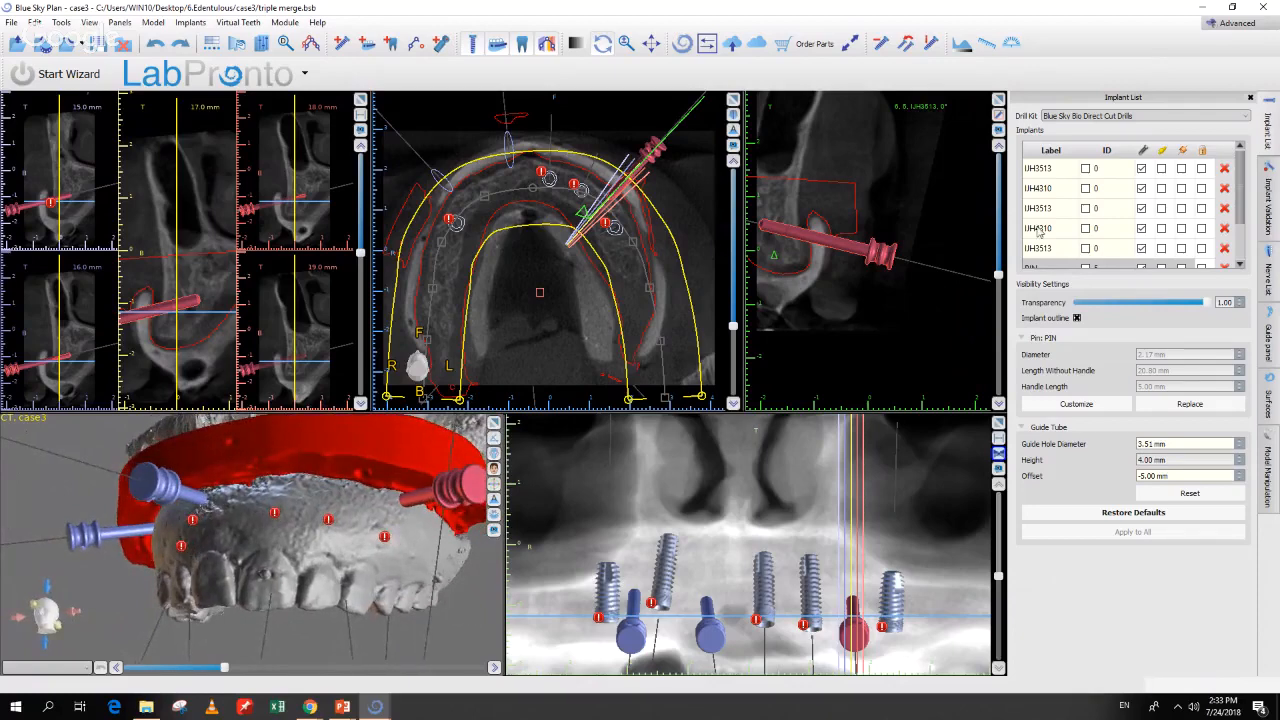
pyautogui.click(1183, 151)
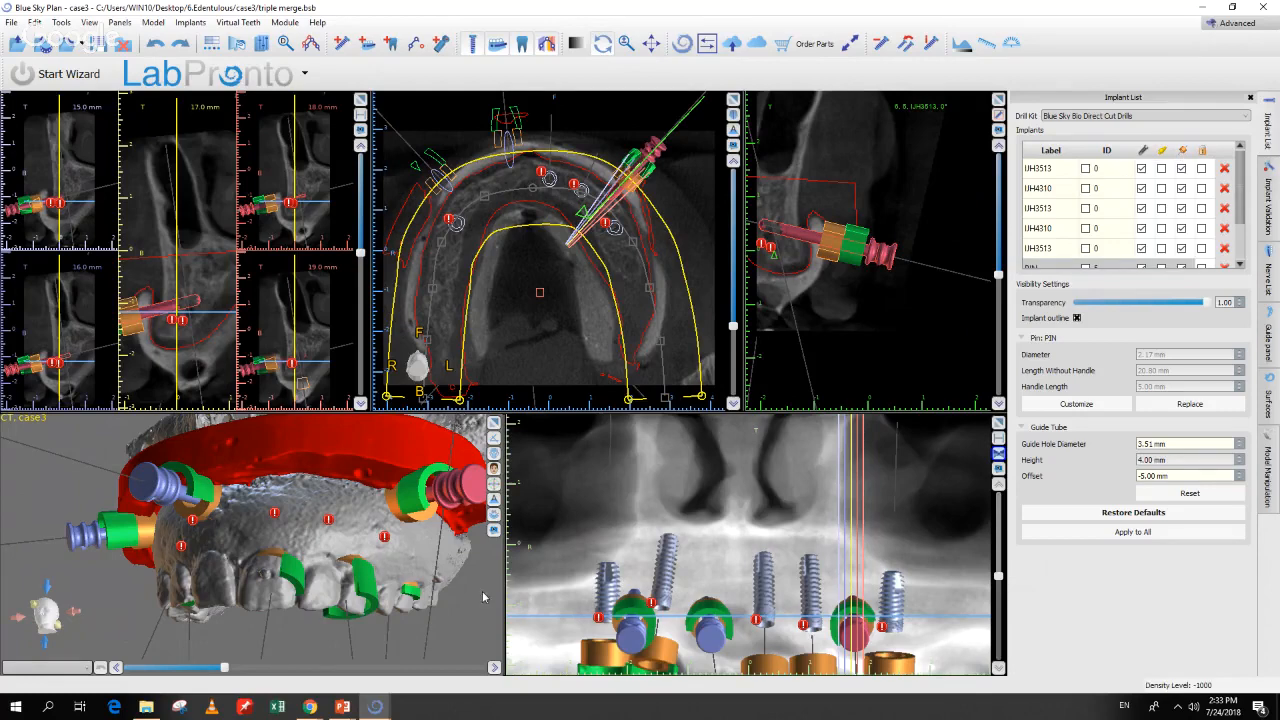
pyautogui.moveTo(470, 607); pyautogui.dragTo(463, 589)
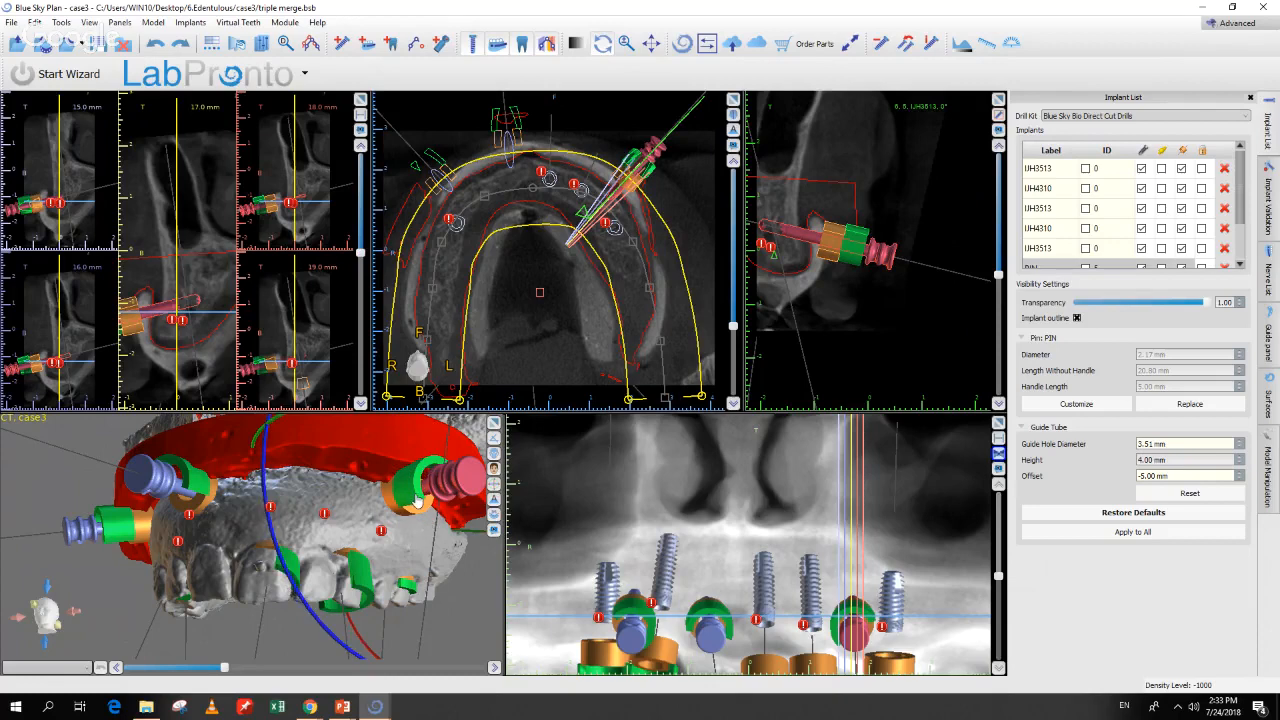
# Step: Switch the drill kit to the Fully Guided Surgical Kit and view the resulting guide tubes
pyautogui.click(1085, 116)
pyautogui.click(1080, 137)
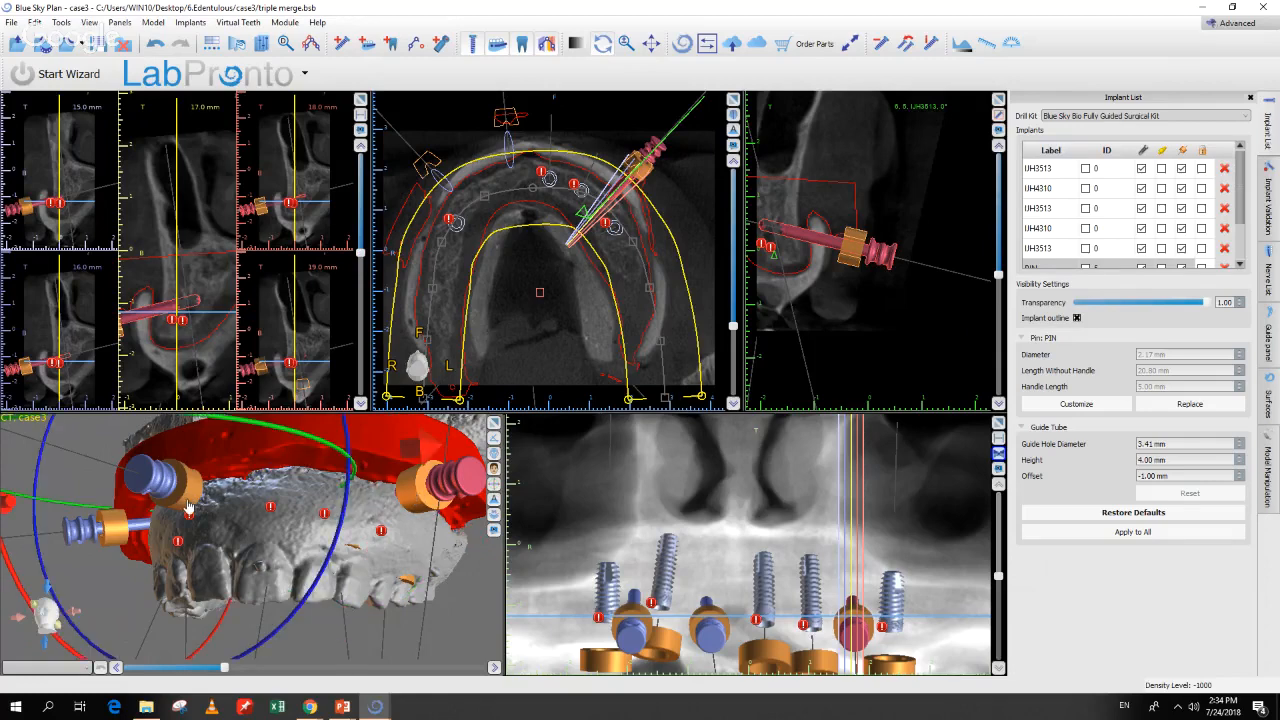
pyautogui.moveTo(300, 528); pyautogui.dragTo(438, 622)
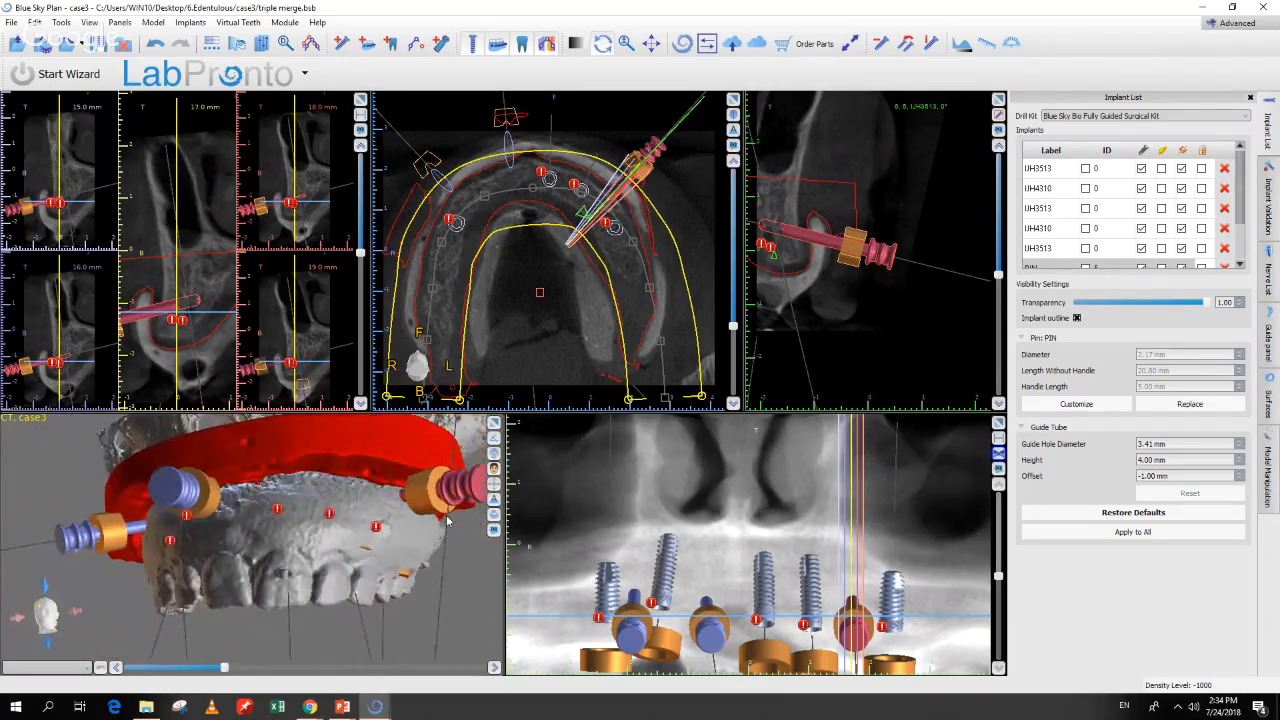
# Step: Return to Direct Cut Drills, giving the pin tube a 3.41 mm hole and -1.00 mm offset
pyautogui.click(1119, 118)
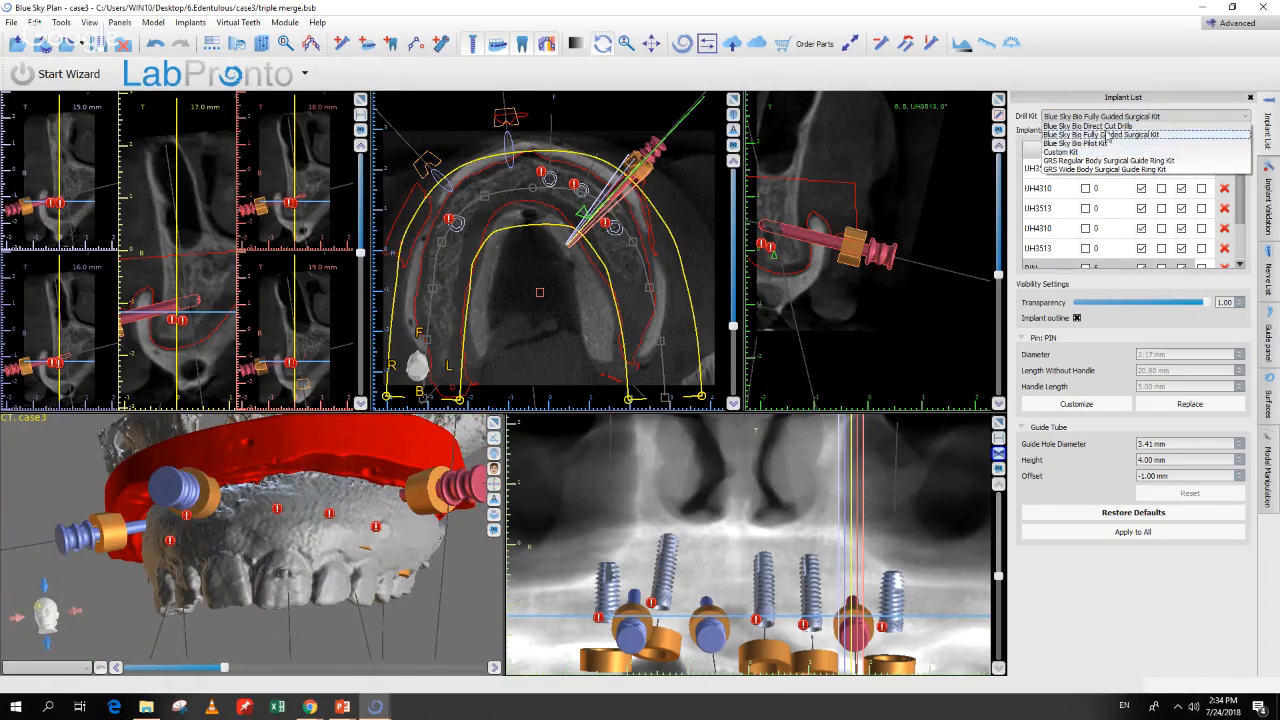
pyautogui.click(1107, 131)
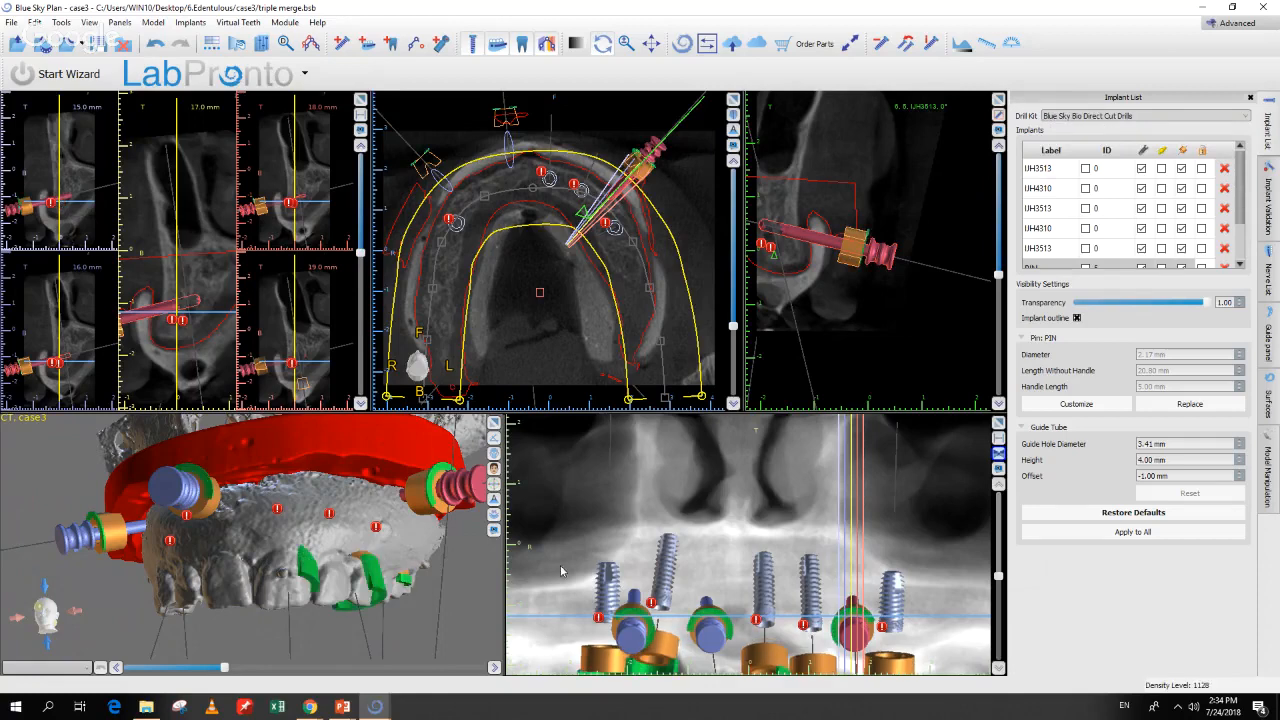
pyautogui.moveTo(475, 595); pyautogui.dragTo(406, 512)
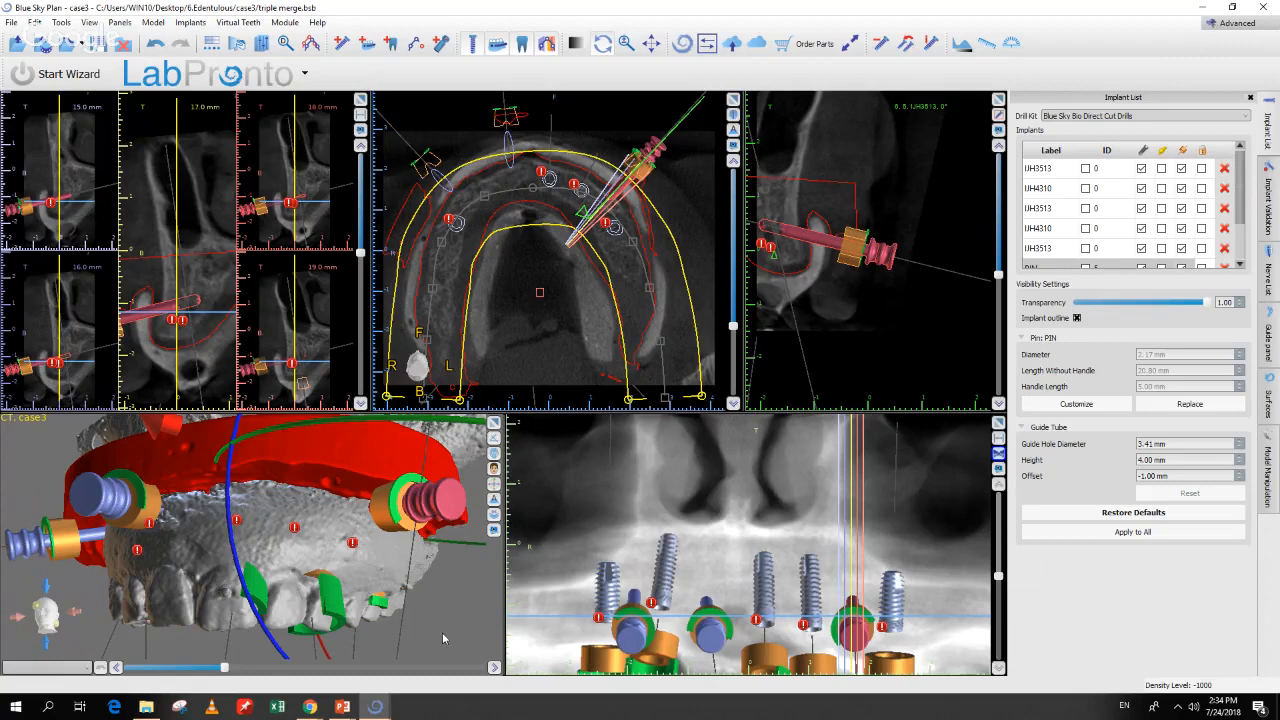
pyautogui.moveTo(445, 639); pyautogui.dragTo(405, 532)
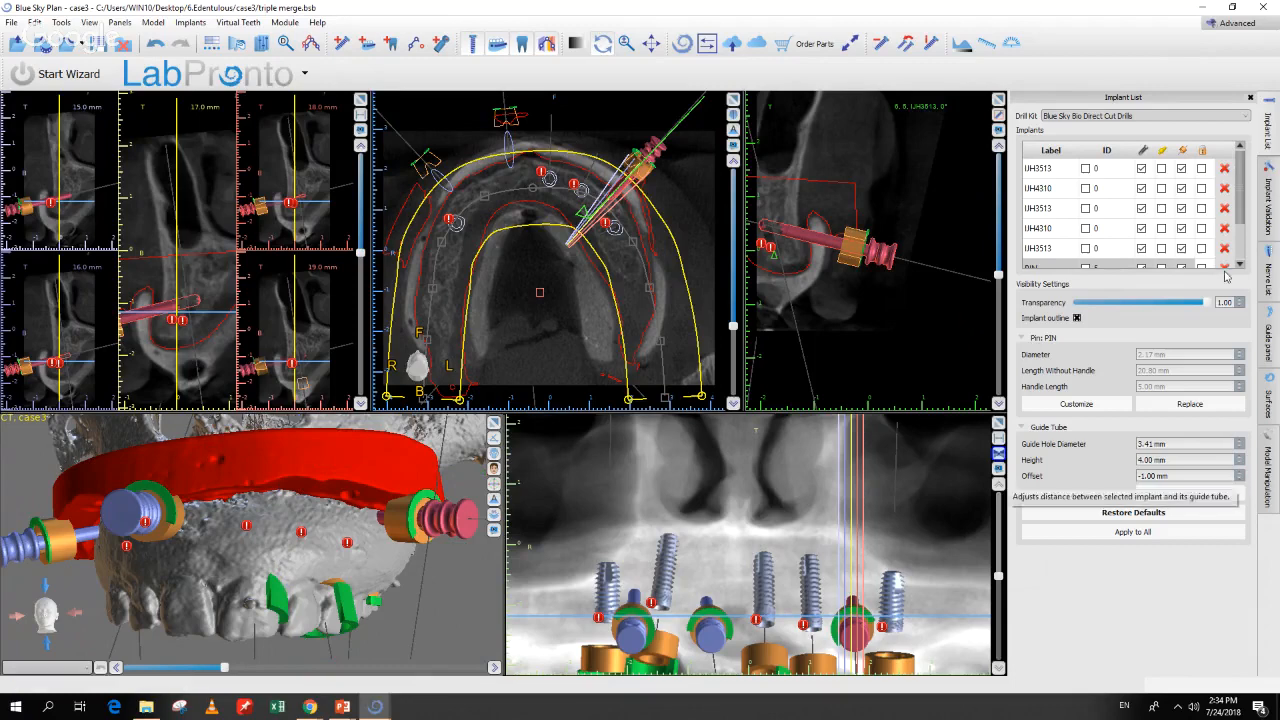
pyautogui.scroll(-3, 1240, 242)
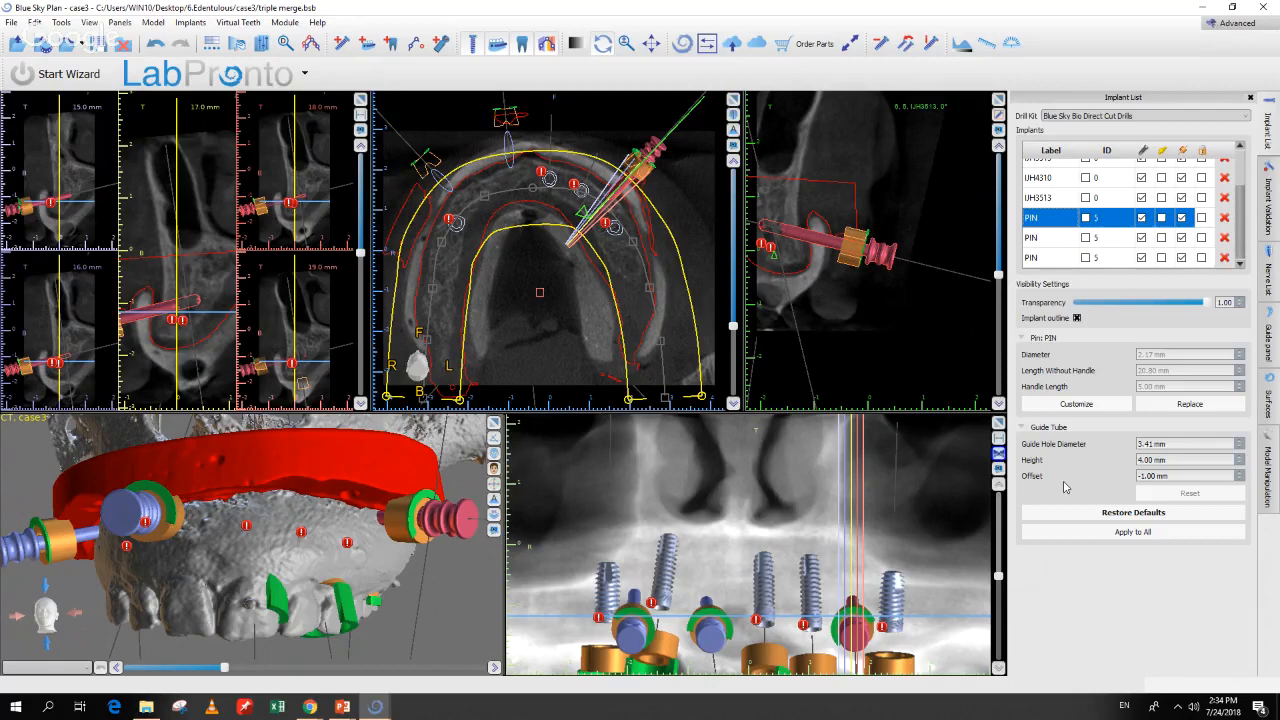
# Step: Set the first pin's guide tube offset to -3.00 mm, acknowledging the drilling depth warning
pyautogui.click(1239, 480)
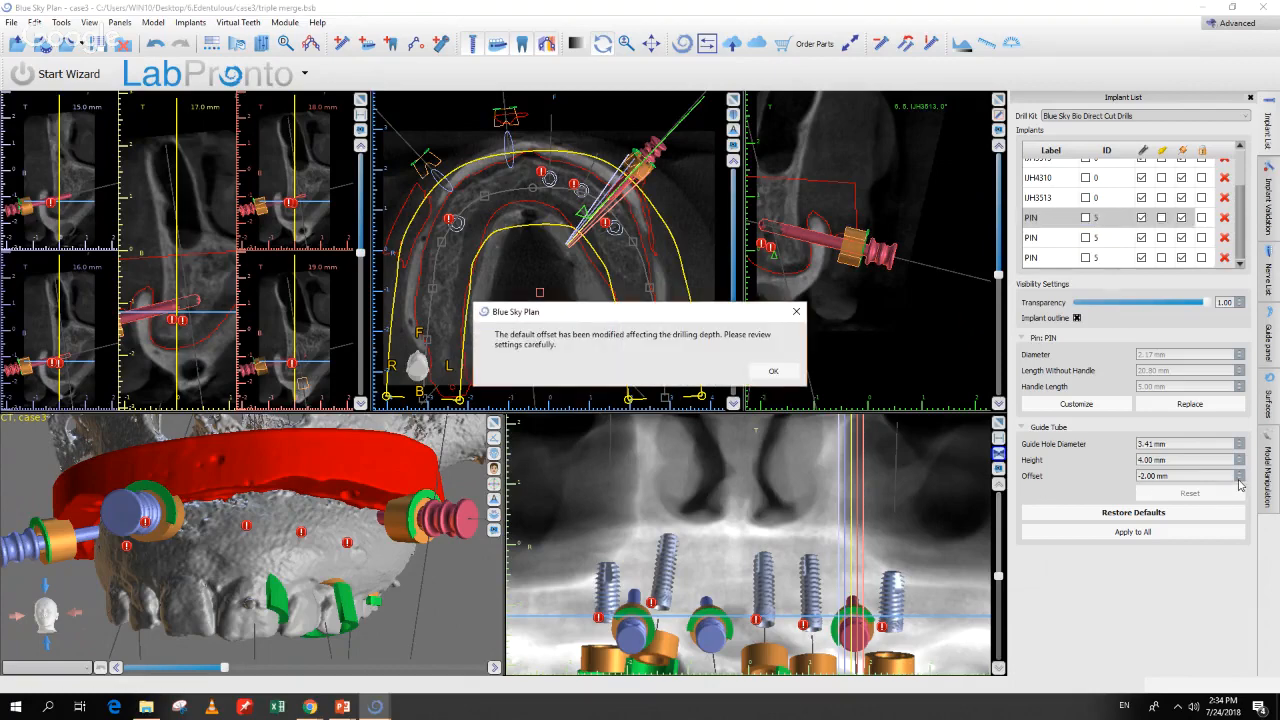
pyautogui.click(773, 371)
pyautogui.click(1240, 480)
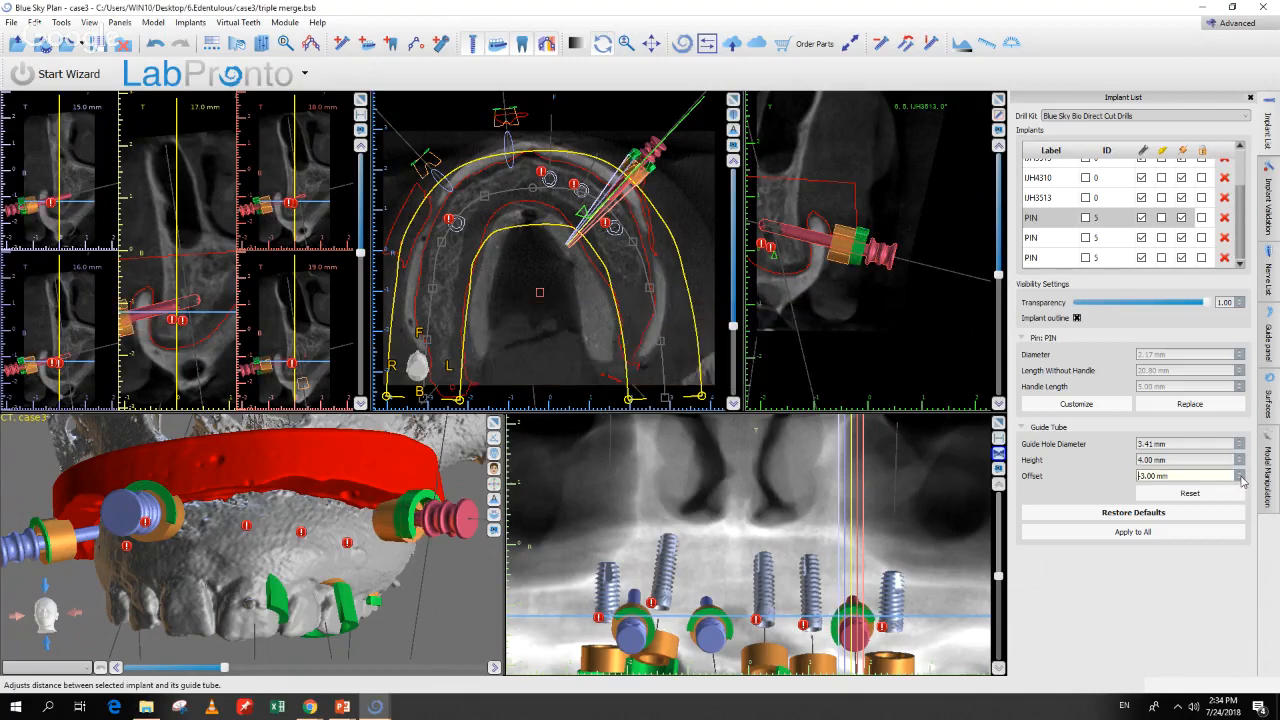
pyautogui.click(1240, 480)
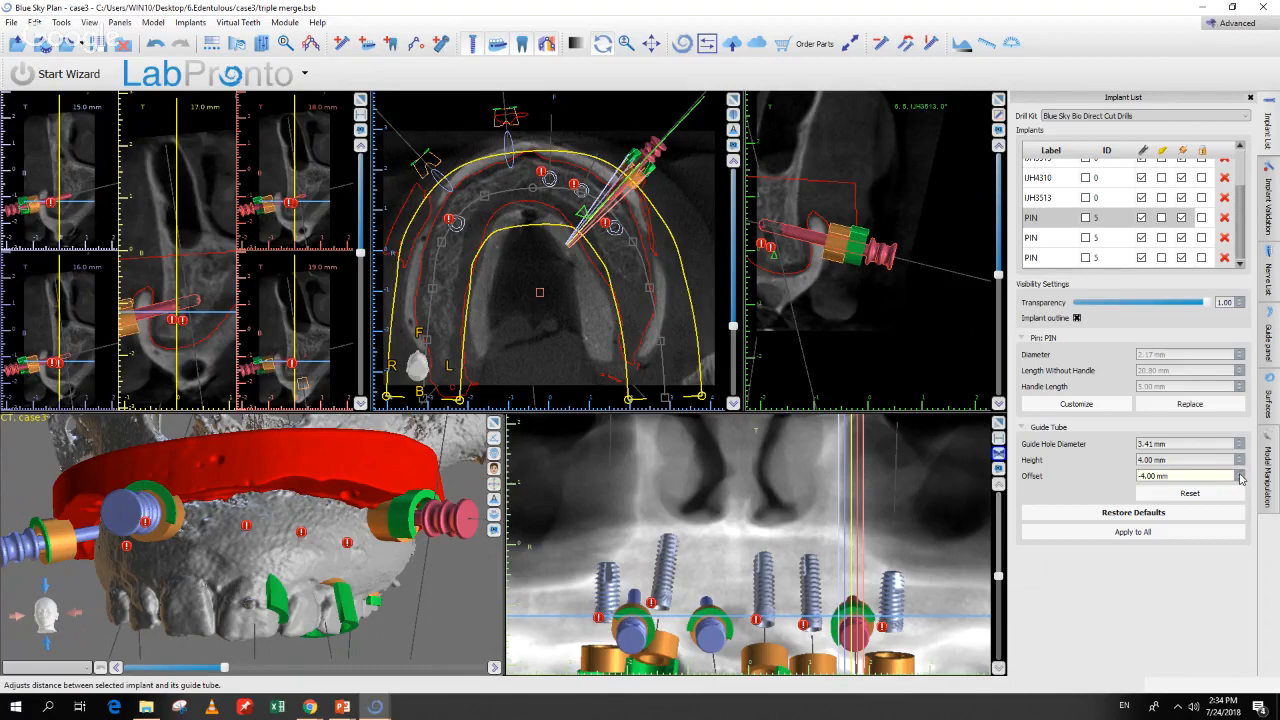
pyautogui.click(1240, 477)
pyautogui.click(1240, 477)
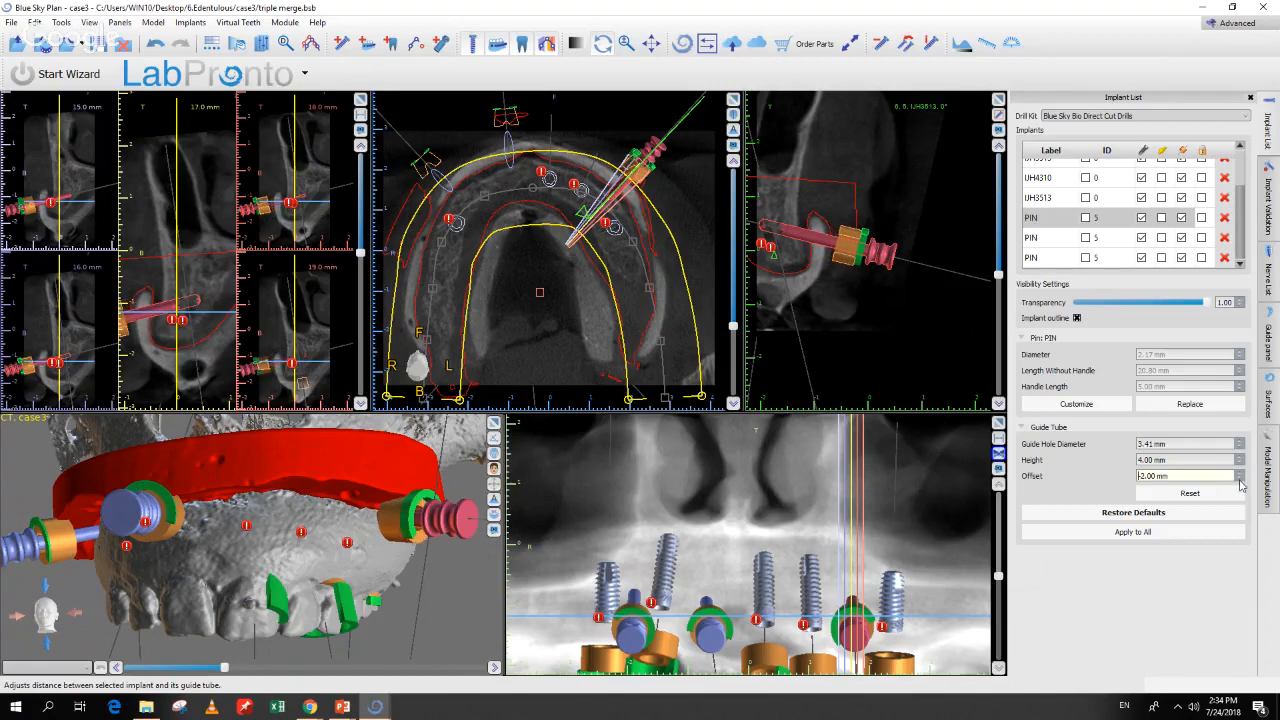
pyautogui.click(1240, 480)
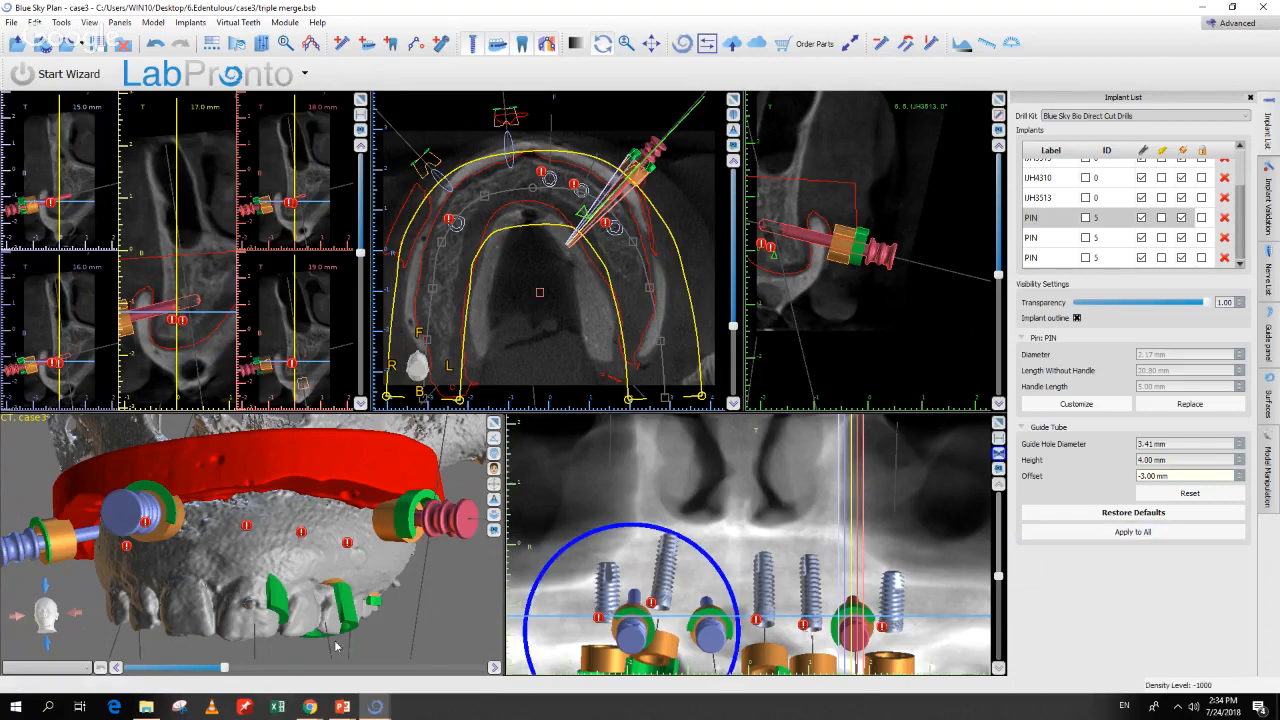
pyautogui.moveTo(429, 620)
pyautogui.mouseDown()
pyautogui.moveTo(454, 612)
pyautogui.moveTo(421, 631)
pyautogui.moveTo(398, 620)
pyautogui.mouseUp()
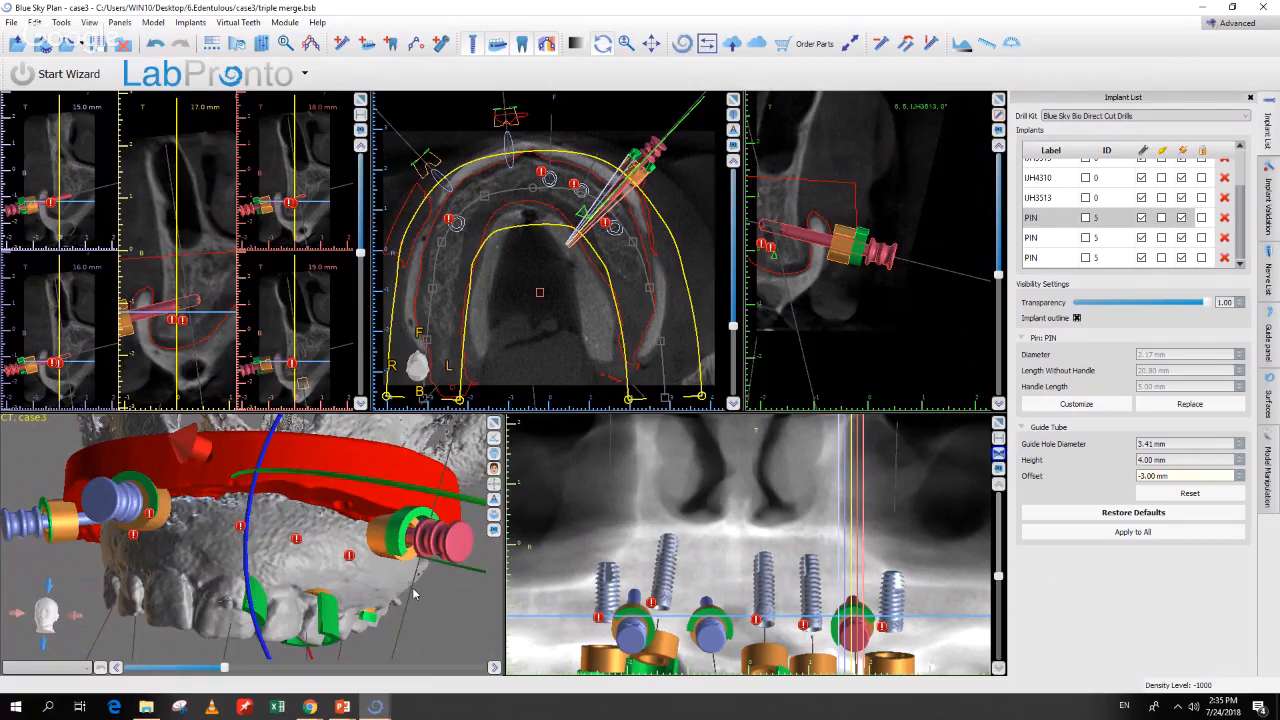
pyautogui.moveTo(452, 619); pyautogui.dragTo(400, 610)
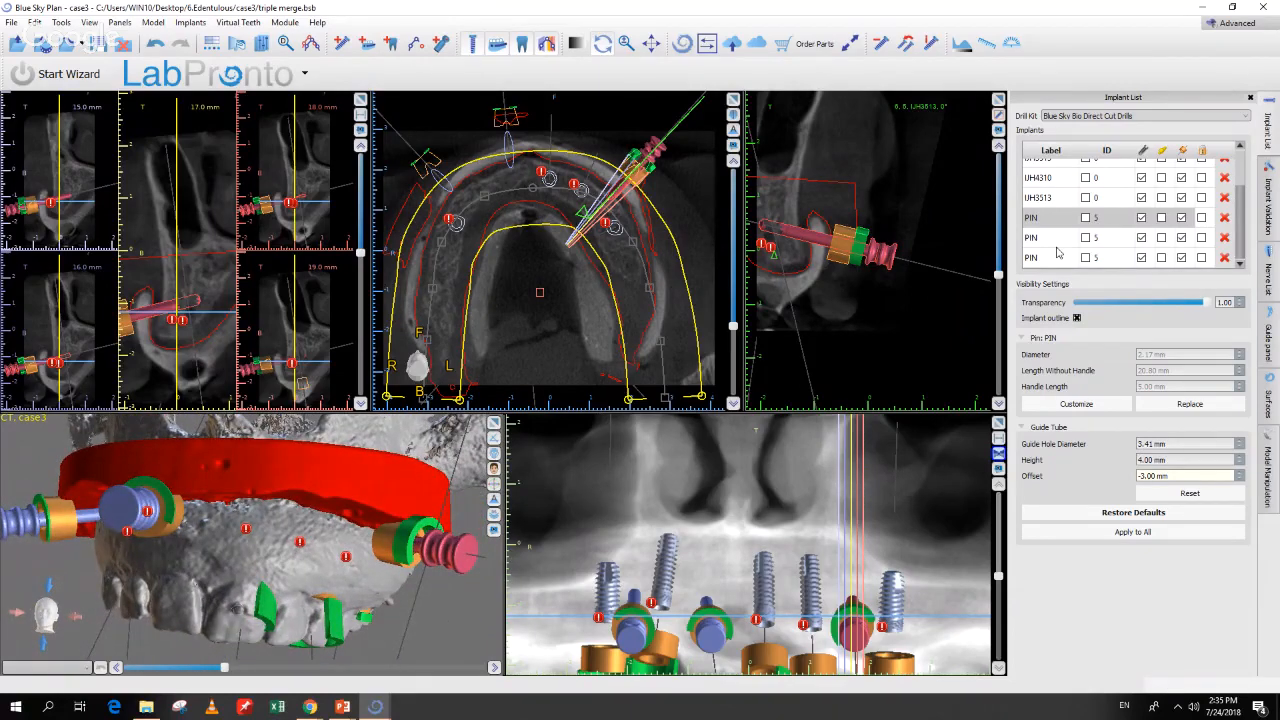
# Step: Lower the second fixation pin's guide tube offset to -3.00 mm
pyautogui.click(1054, 240)
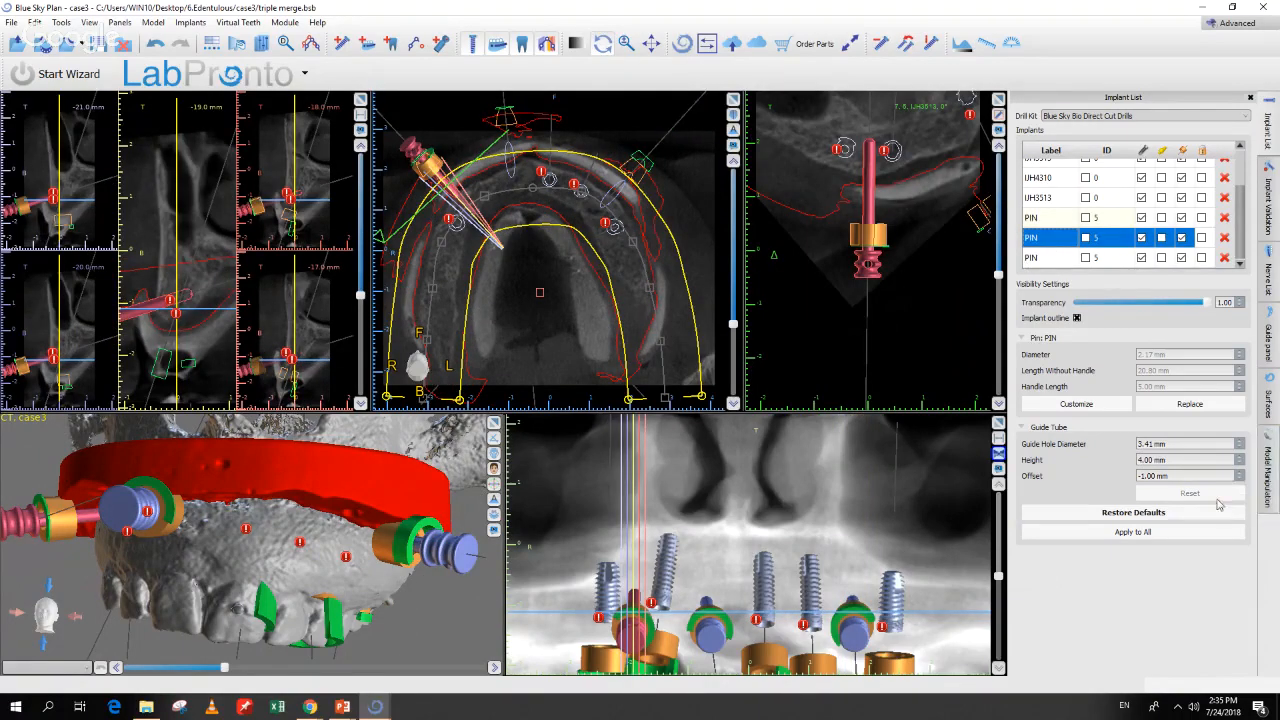
pyautogui.moveTo(68, 578); pyautogui.dragTo(215, 592)
pyautogui.click(1239, 480)
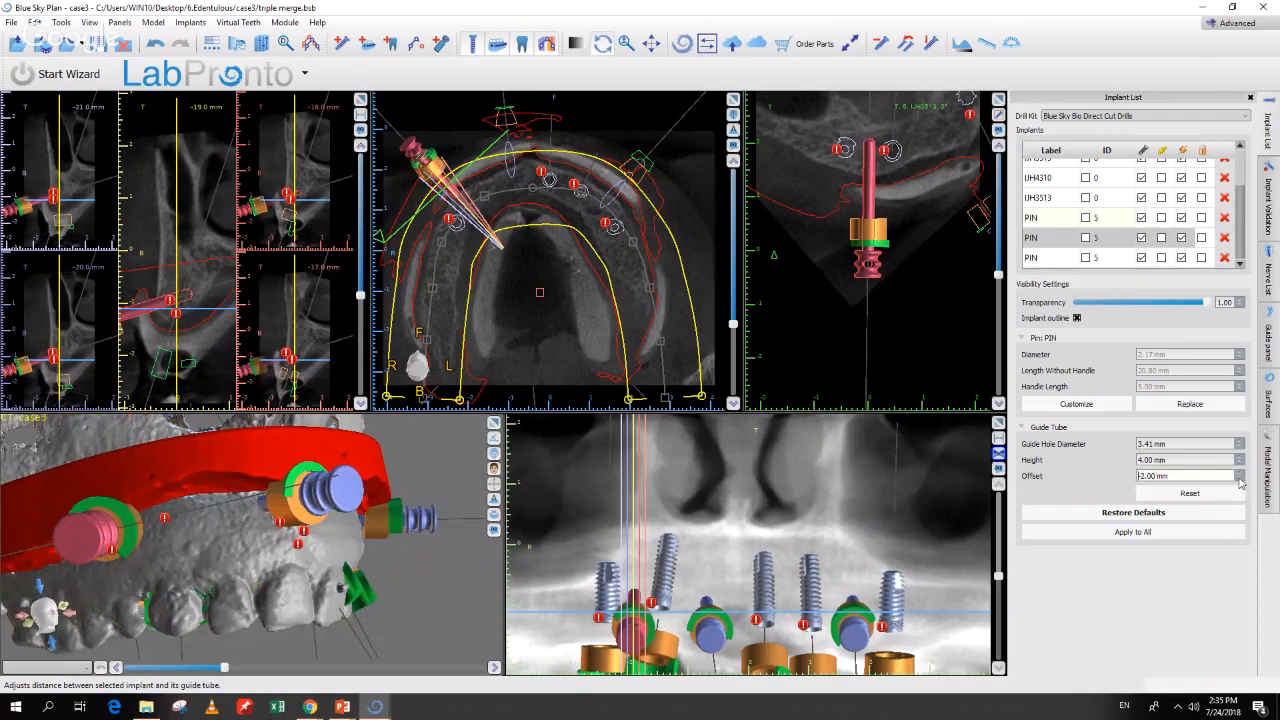
pyautogui.click(1239, 481)
pyautogui.moveTo(458, 609); pyautogui.dragTo(402, 620)
# Step: Lower the last fixation pin's guide tube offset to -3.00 mm
pyautogui.click(288, 510)
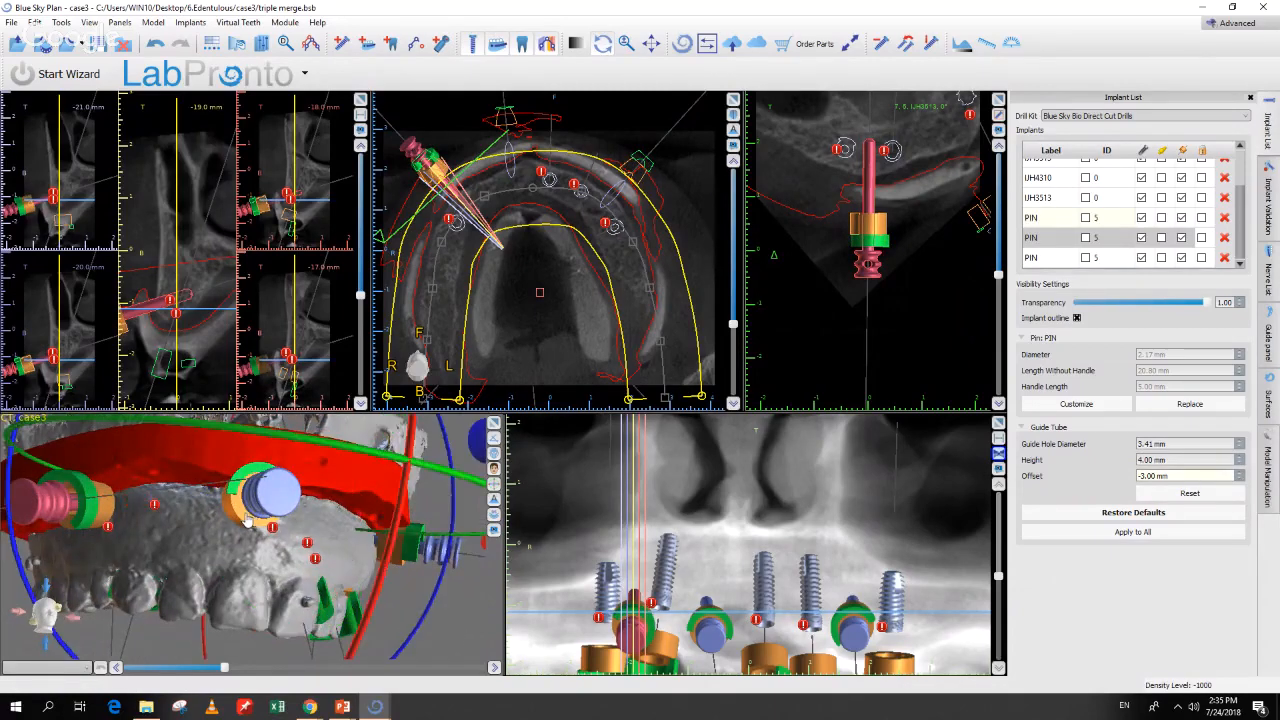
pyautogui.click(1040, 258)
pyautogui.click(1240, 482)
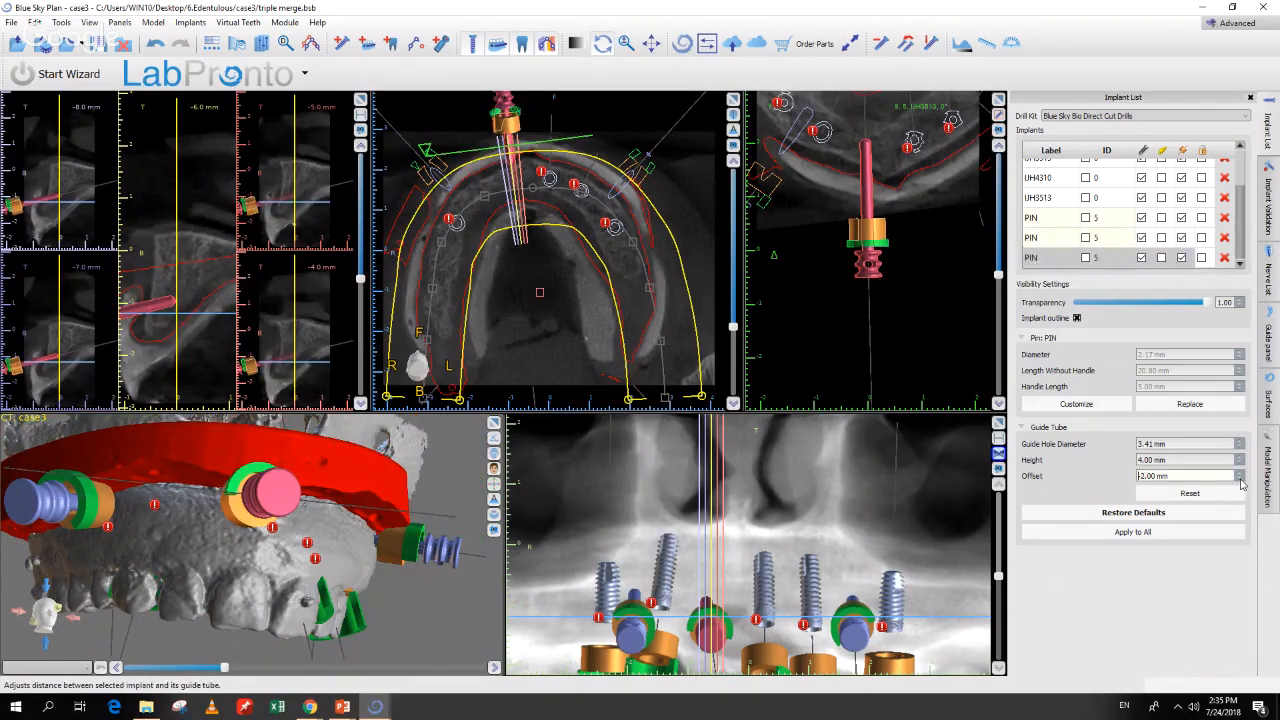
pyautogui.click(1240, 481)
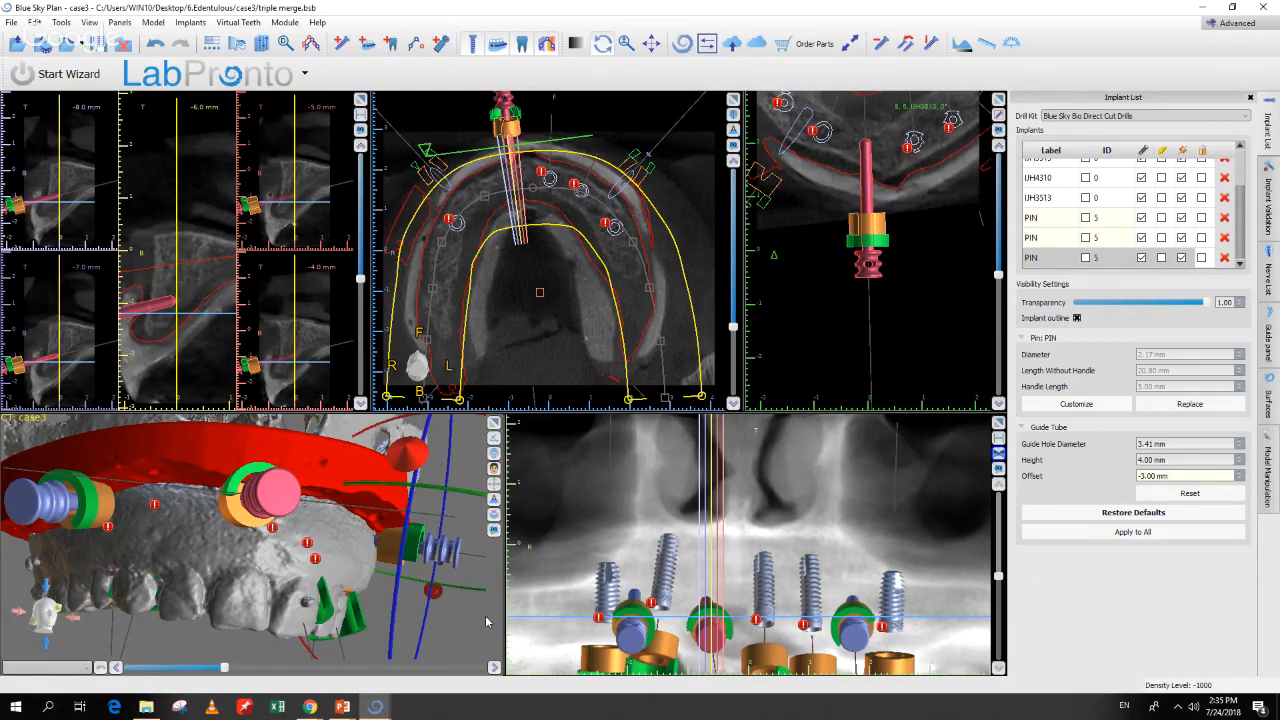
pyautogui.moveTo(486, 622); pyautogui.dragTo(416, 586)
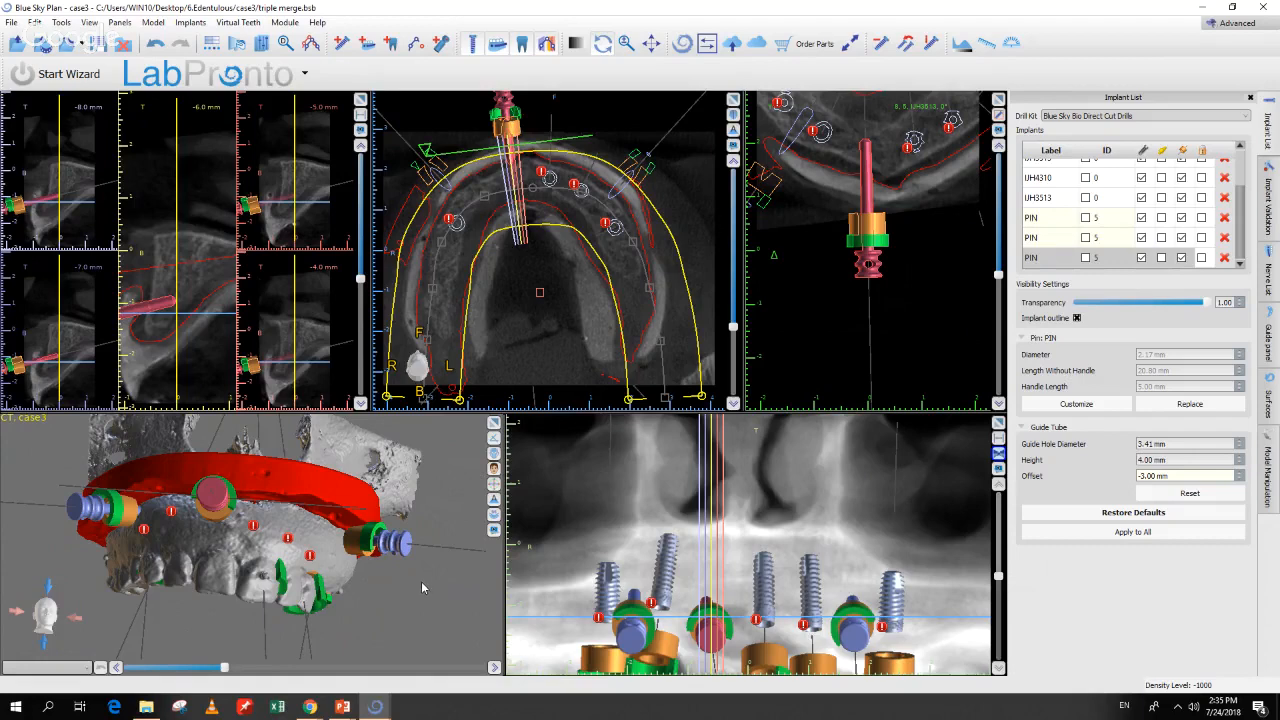
pyautogui.moveTo(421, 581); pyautogui.dragTo(414, 568)
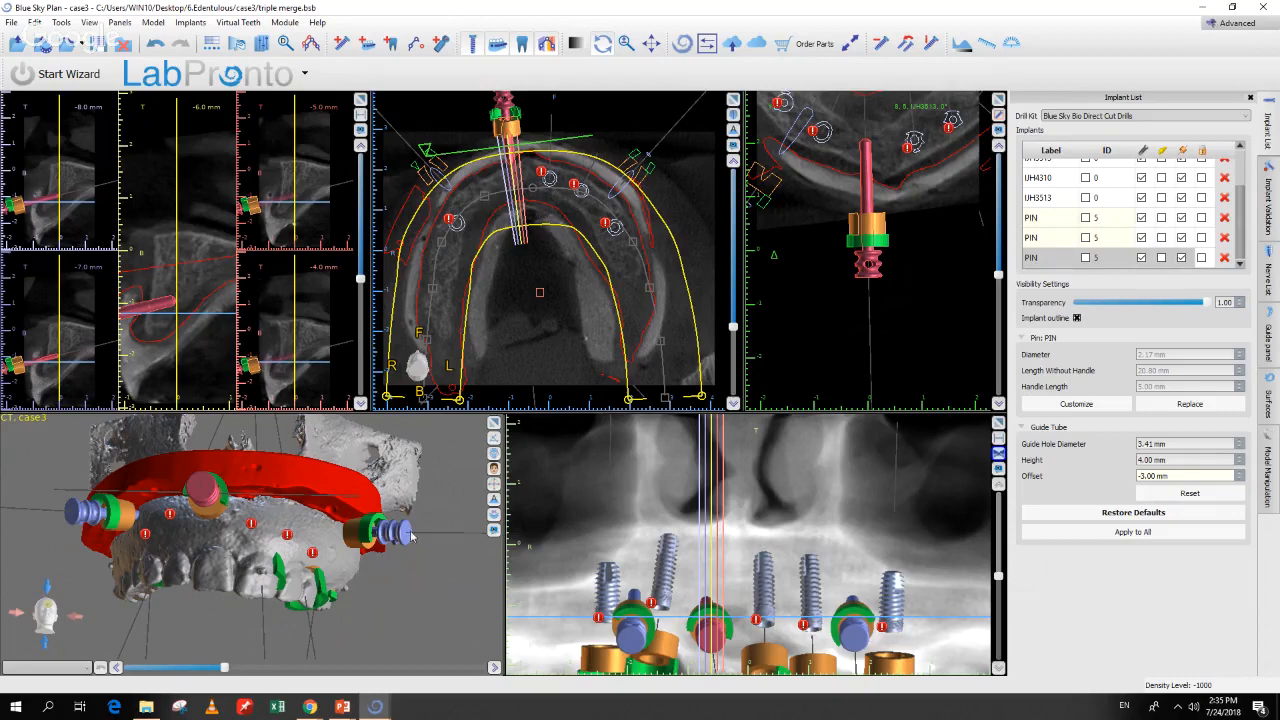
pyautogui.click(1270, 402)
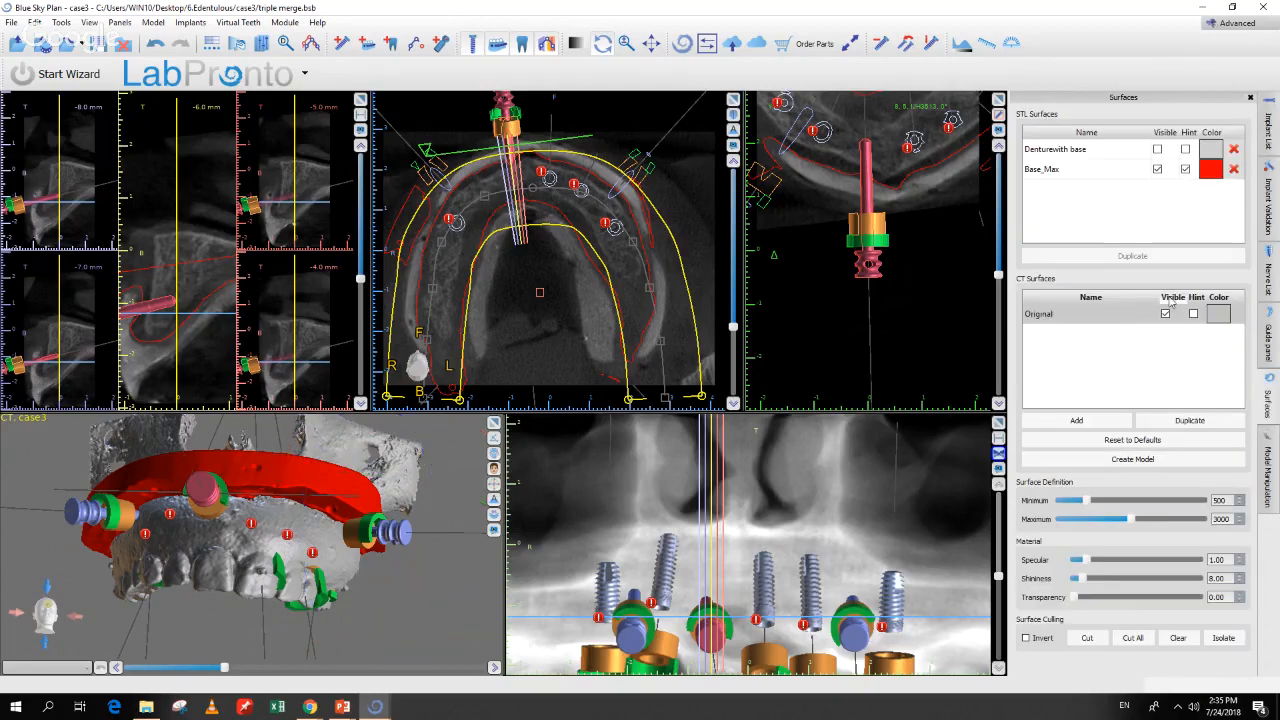
# Step: Hide the Original CT surface, enlarge the 3D view of the red base, and show the Guide panel
pyautogui.click(1165, 311)
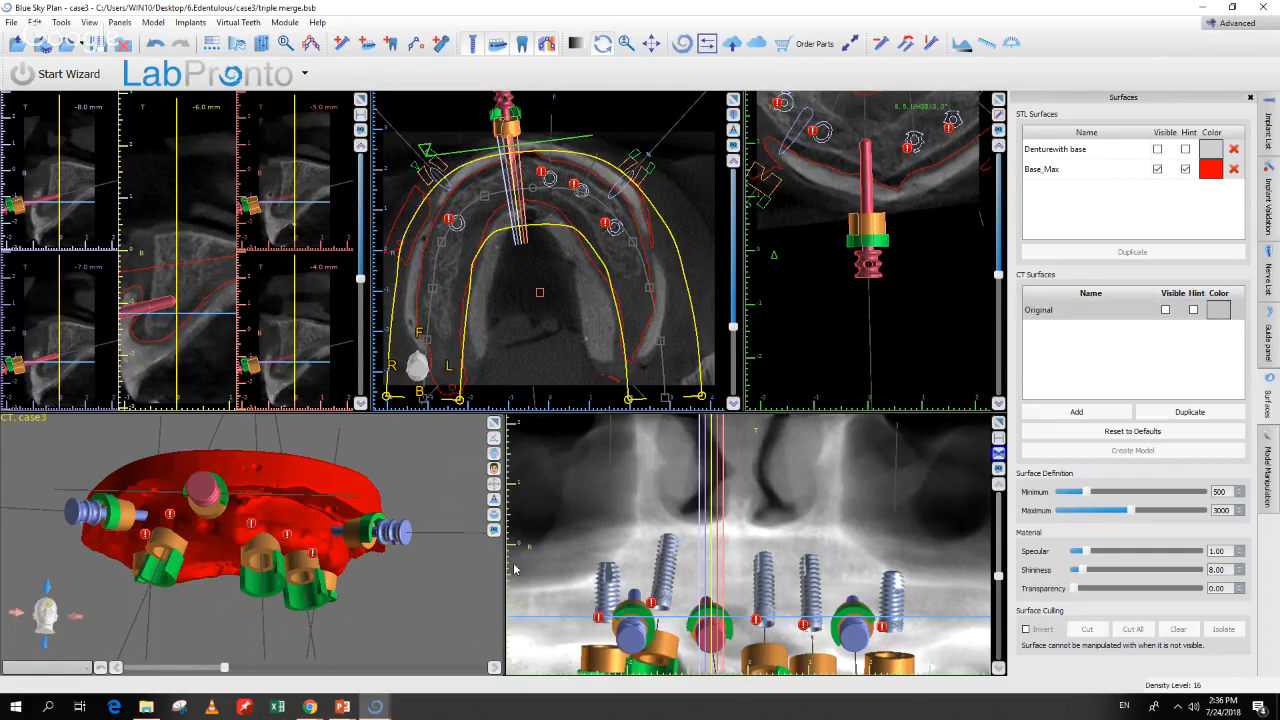
pyautogui.click(494, 424)
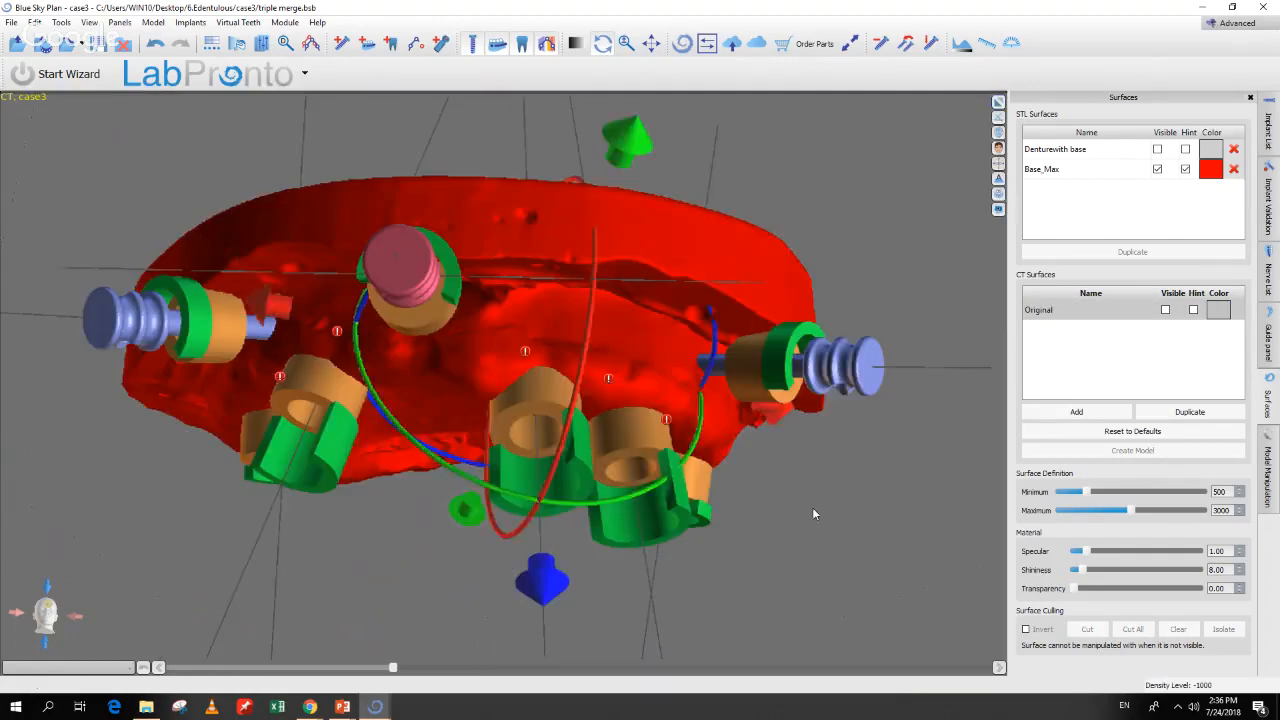
pyautogui.moveTo(812, 507); pyautogui.dragTo(685, 388)
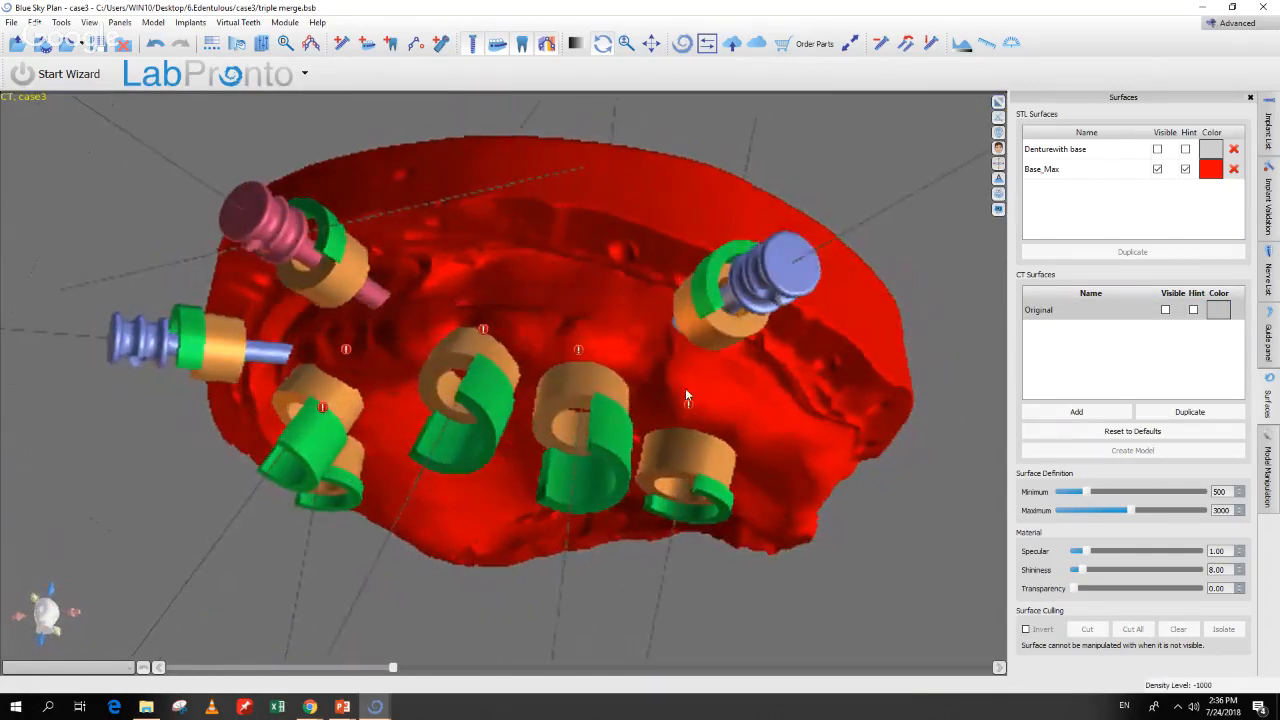
pyautogui.click(669, 378)
pyautogui.moveTo(571, 121); pyautogui.dragTo(600, 189, button='right')
pyautogui.moveTo(465, 193); pyautogui.dragTo(614, 137)
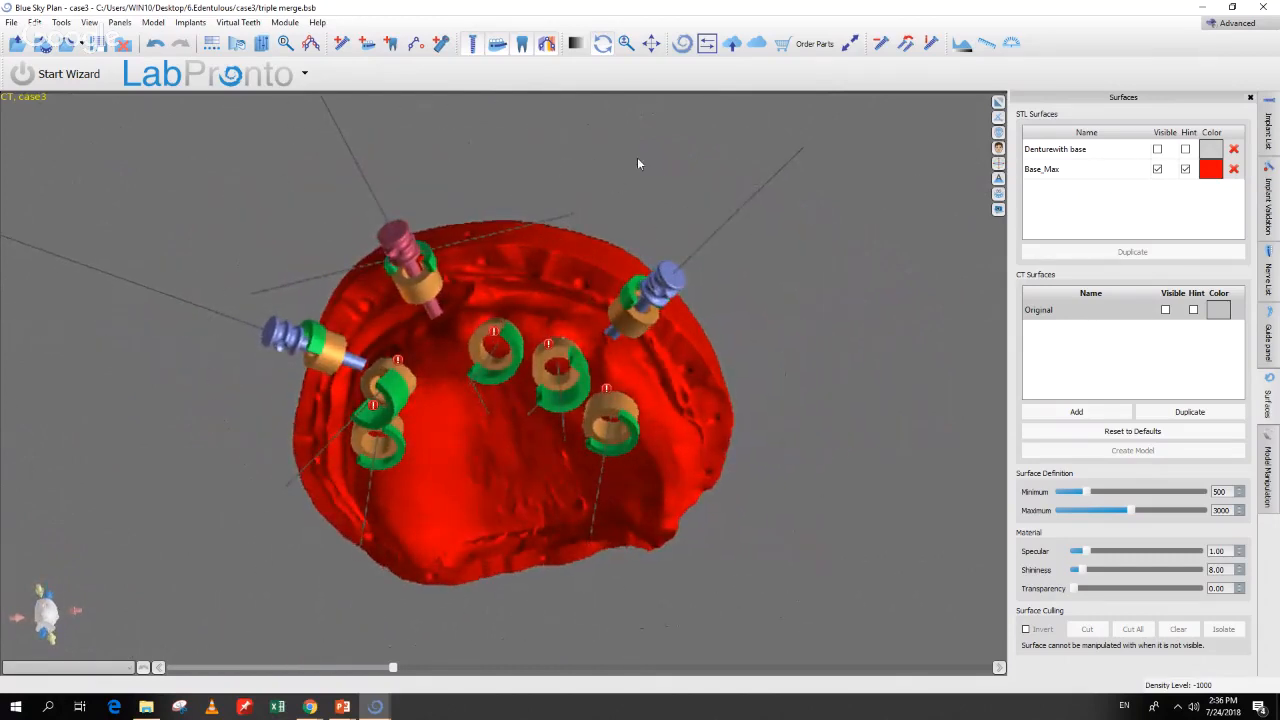
pyautogui.click(1270, 357)
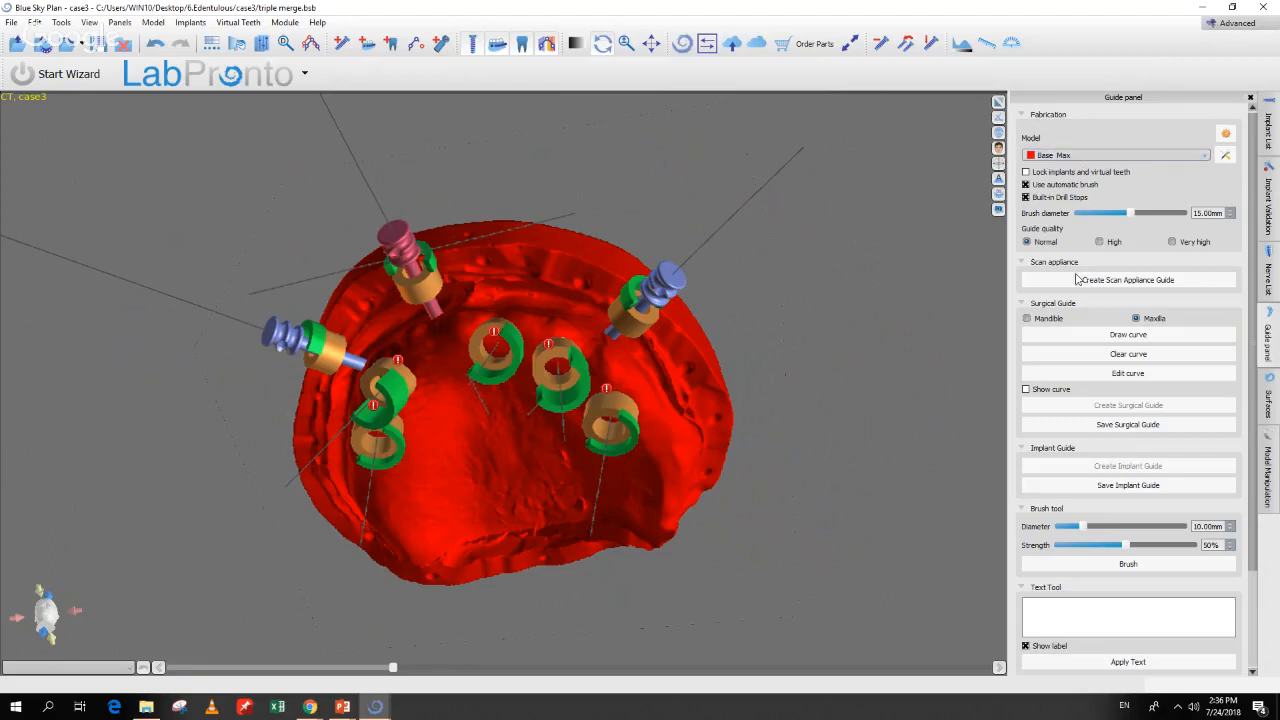
# Step: Draw the guide outline curve point by point around the maxillary arch on Base_Max
pyautogui.click(1100, 338)
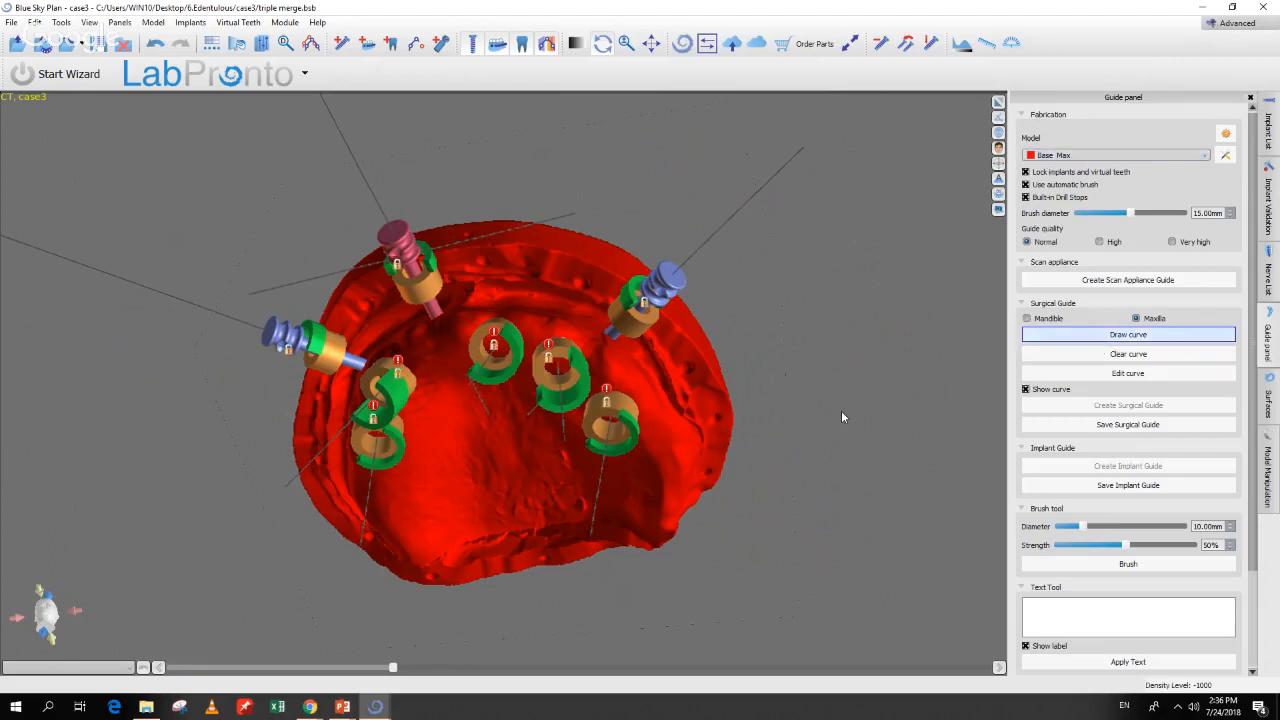
pyautogui.moveTo(842, 417); pyautogui.dragTo(665, 451)
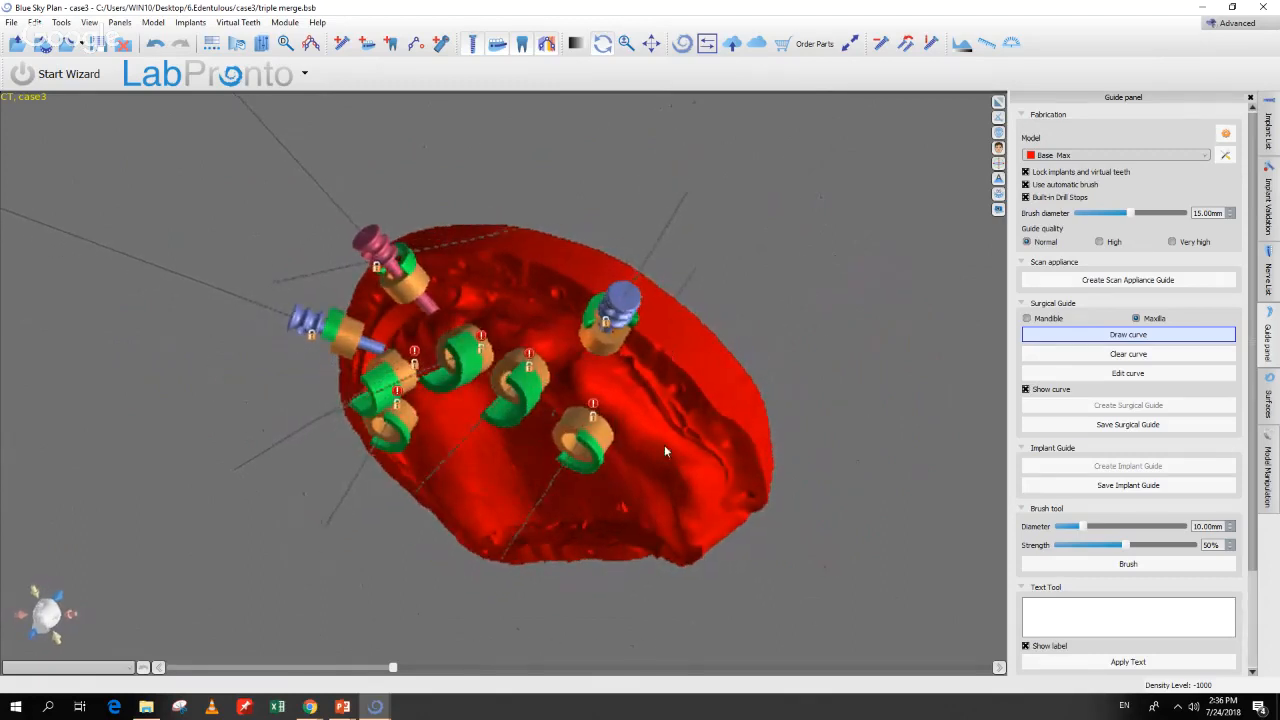
pyautogui.click(670, 443)
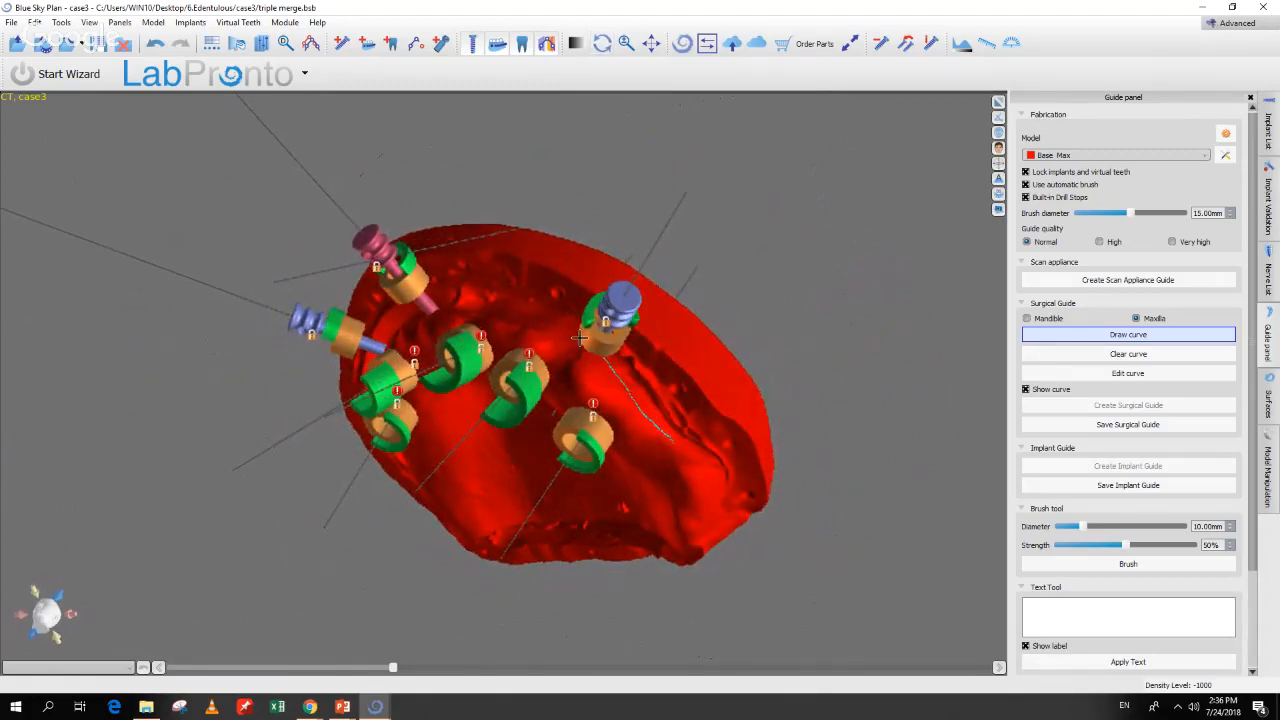
pyautogui.moveTo(580, 338)
pyautogui.mouseDown()
pyautogui.moveTo(541, 310)
pyautogui.moveTo(456, 297)
pyautogui.moveTo(493, 337)
pyautogui.moveTo(577, 381)
pyautogui.moveTo(612, 352)
pyautogui.mouseUp()
pyautogui.press('space')
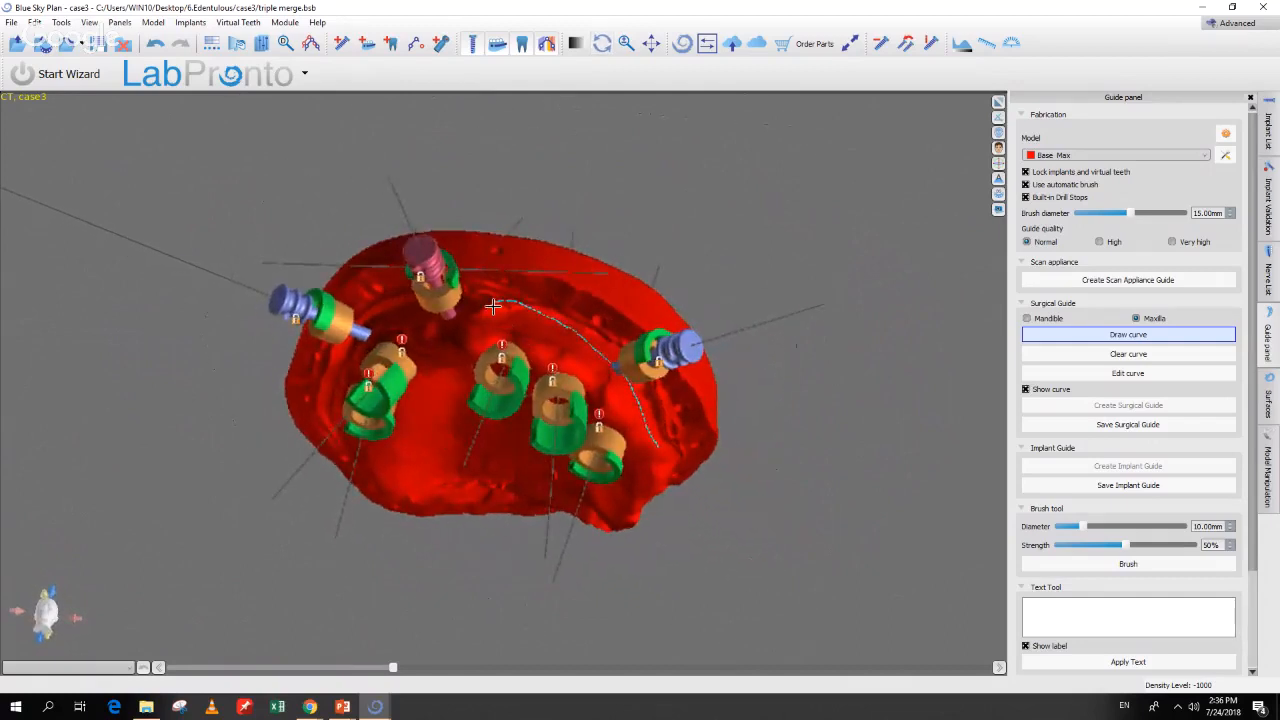
pyautogui.moveTo(493, 306)
pyautogui.mouseDown()
pyautogui.moveTo(362, 334)
pyautogui.moveTo(489, 330)
pyautogui.moveTo(673, 250)
pyautogui.moveTo(515, 303)
pyautogui.mouseUp()
pyautogui.press('space')
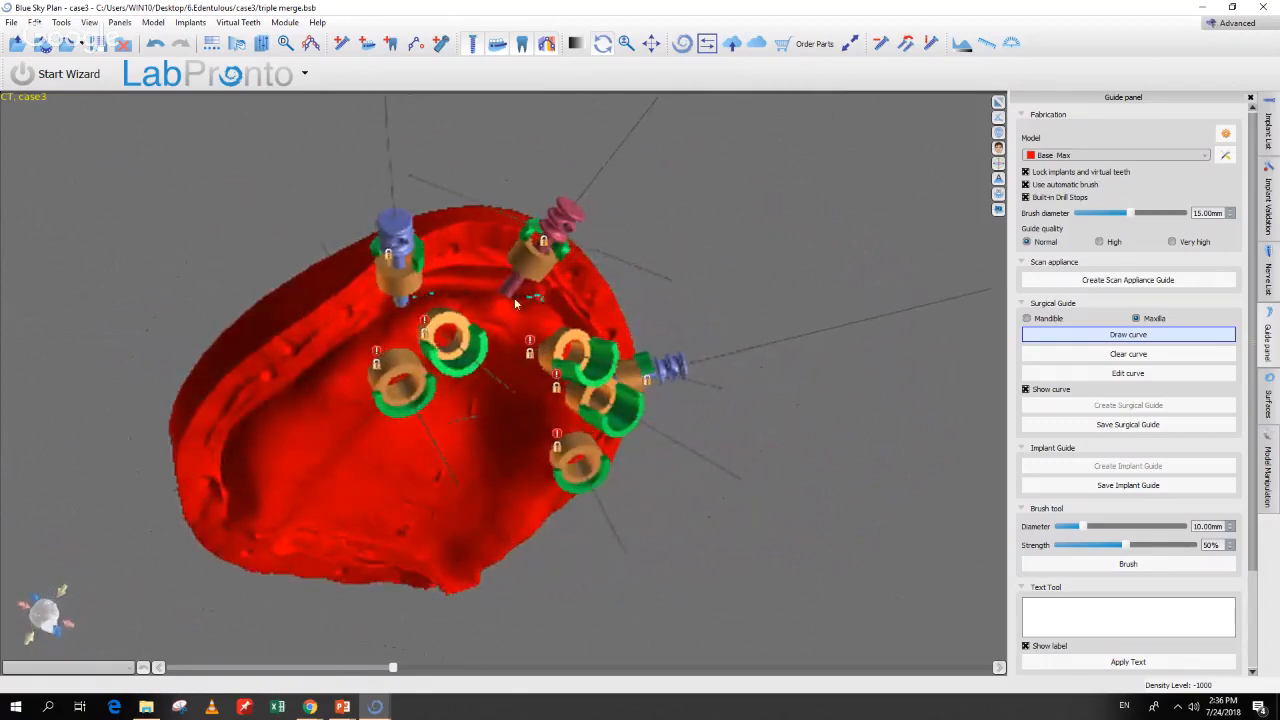
pyautogui.moveTo(397, 300)
pyautogui.mouseDown()
pyautogui.moveTo(297, 385)
pyautogui.moveTo(272, 445)
pyautogui.moveTo(312, 478)
pyautogui.moveTo(339, 458)
pyautogui.mouseUp()
pyautogui.press('space')
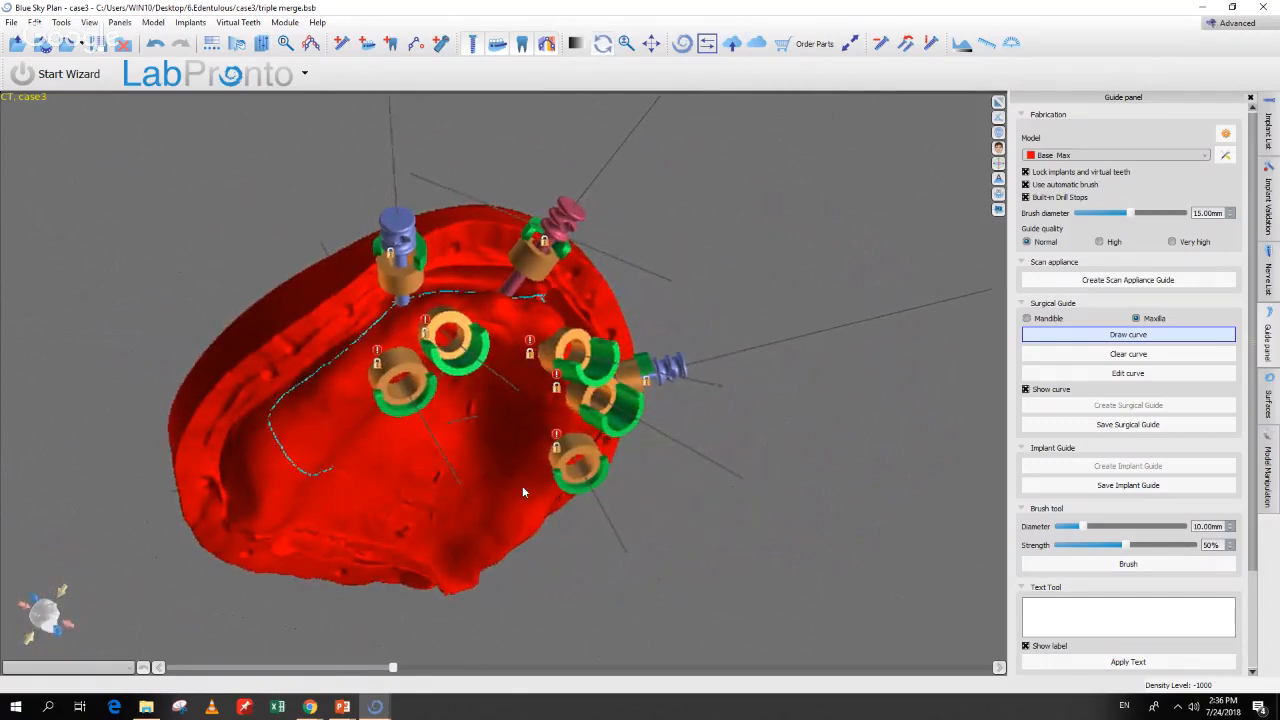
pyautogui.moveTo(522, 485); pyautogui.dragTo(345, 432)
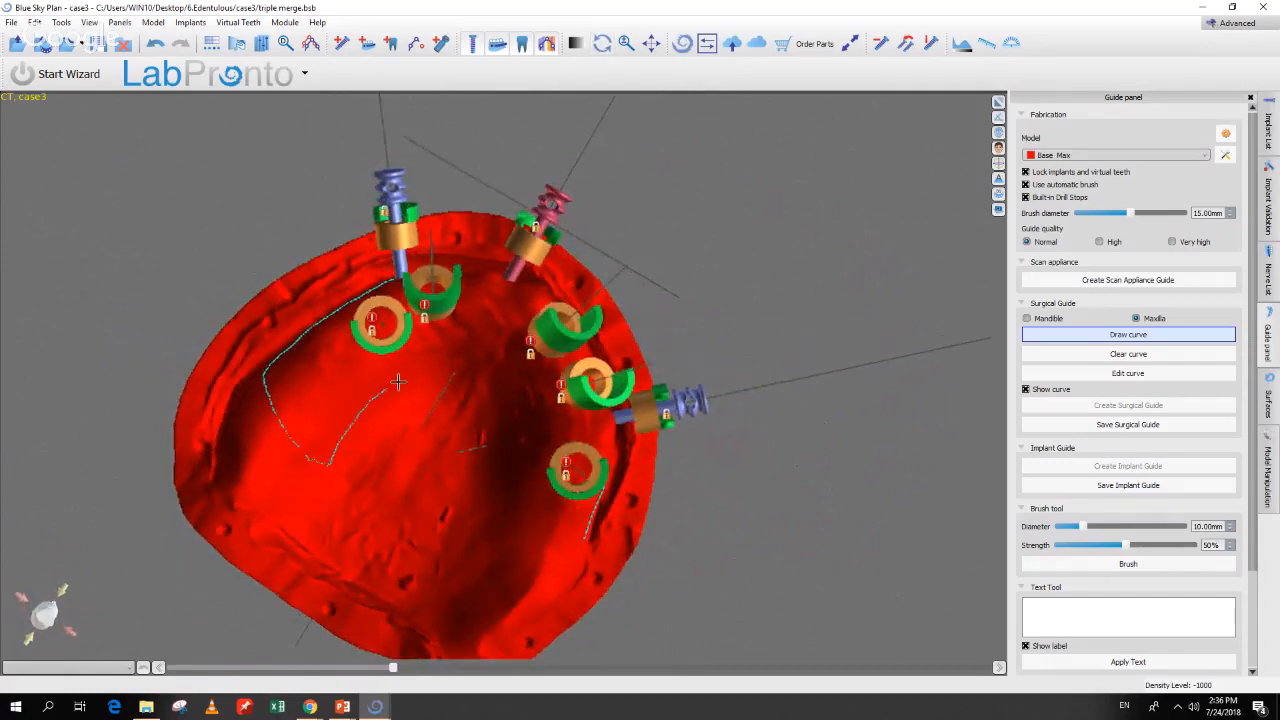
pyautogui.moveTo(397, 381)
pyautogui.mouseDown()
pyautogui.moveTo(514, 366)
pyautogui.moveTo(520, 557)
pyautogui.moveTo(550, 565)
pyautogui.moveTo(584, 541)
pyautogui.mouseUp()
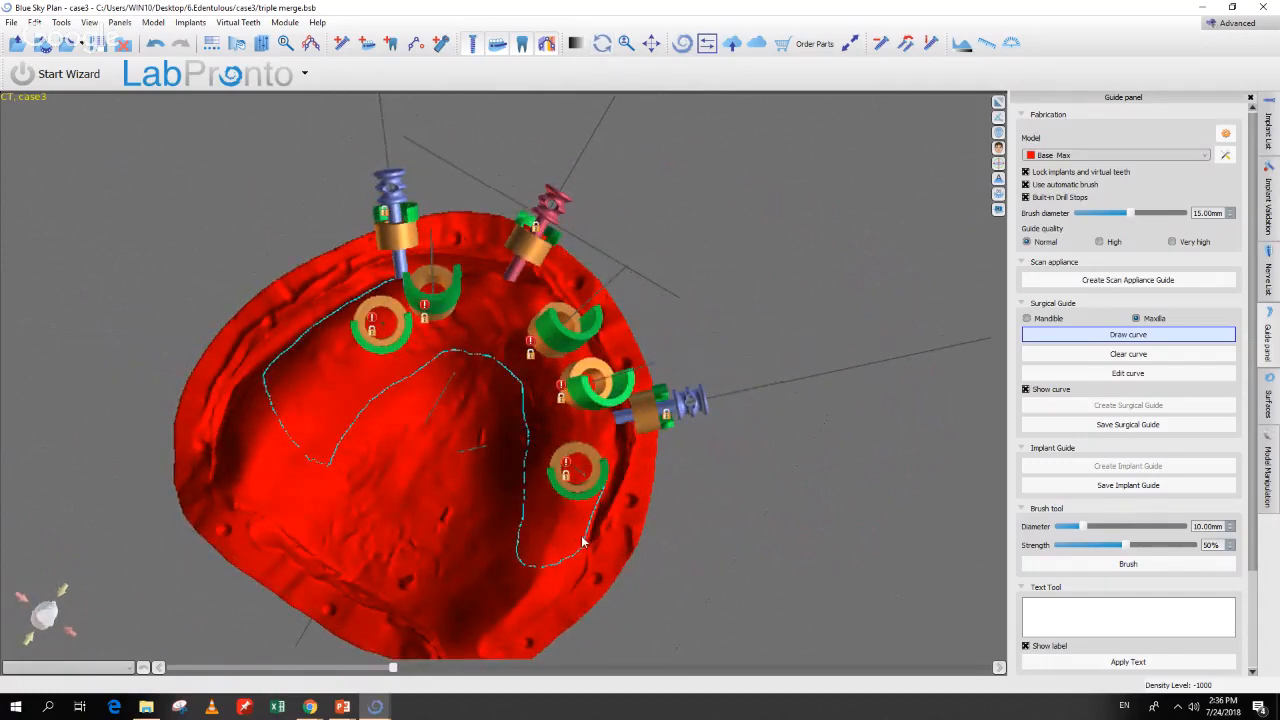
# Step: Drag the curve's control points apart and reshape the outline around the guide tubes
pyautogui.click(1128, 373)
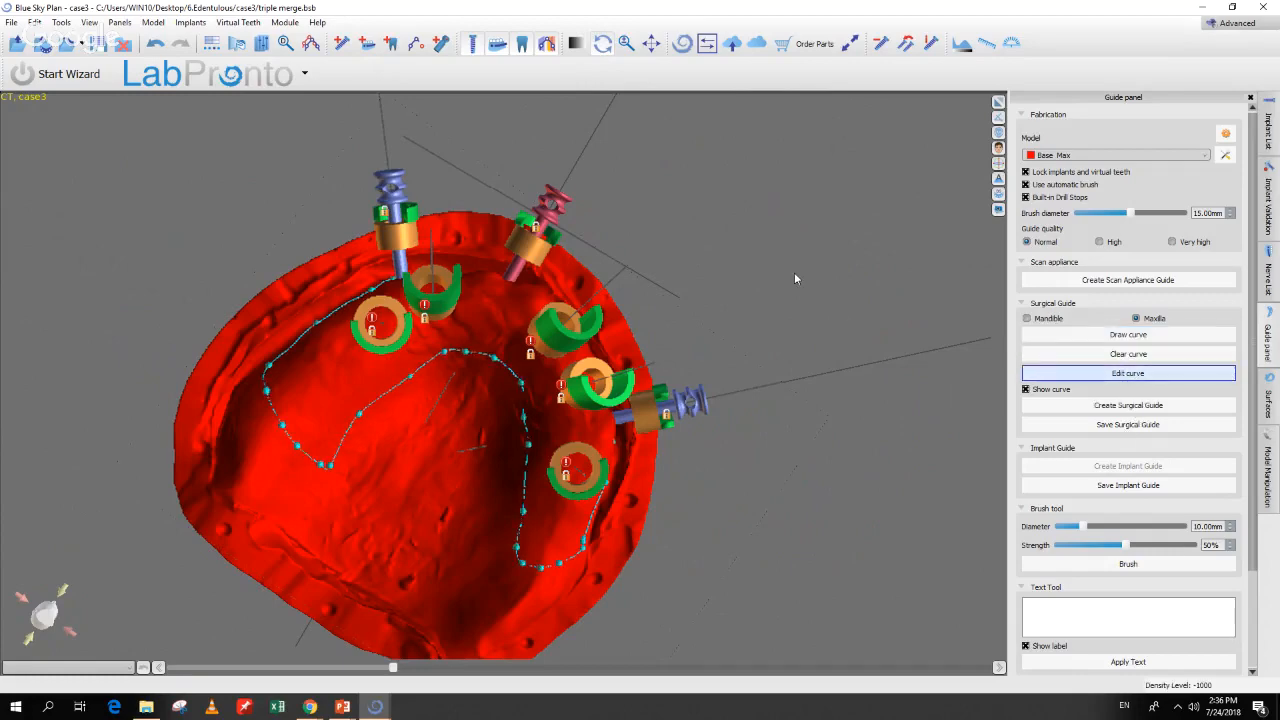
pyautogui.moveTo(795, 279); pyautogui.dragTo(577, 511)
pyautogui.scroll(3, 742, 264)
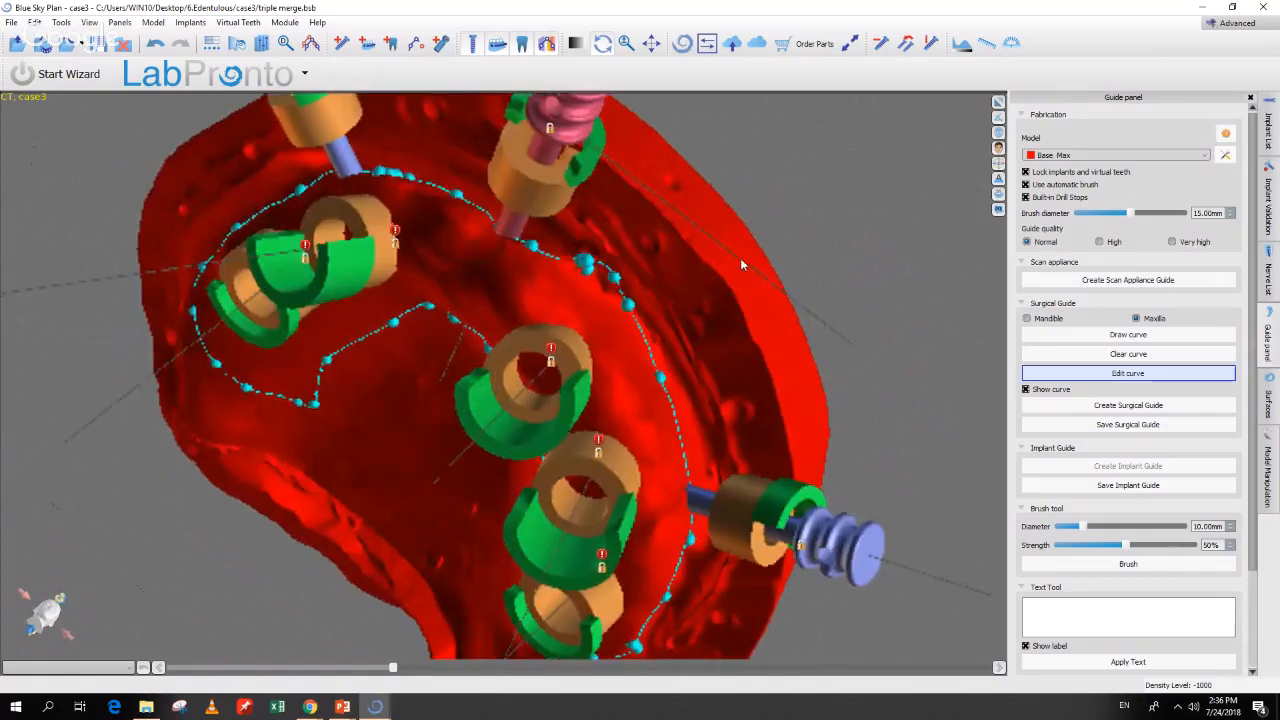
pyautogui.moveTo(583, 261); pyautogui.dragTo(529, 222)
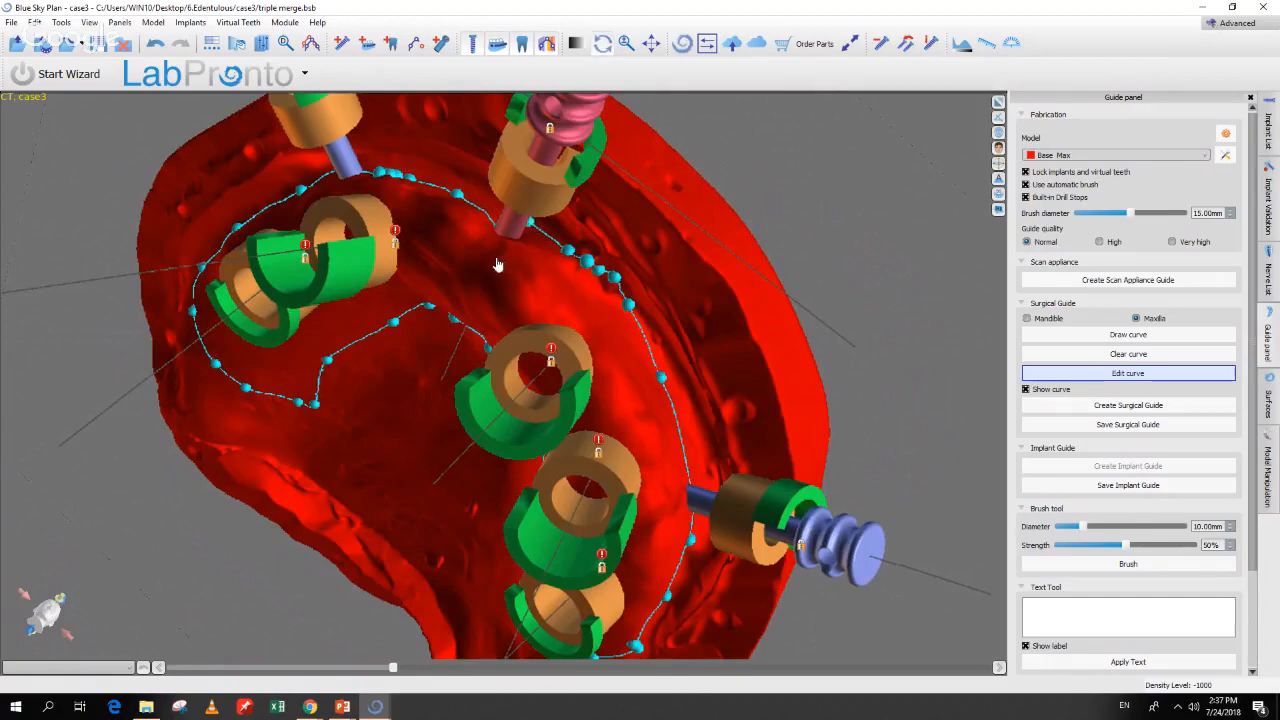
pyautogui.moveTo(480, 264); pyautogui.dragTo(570, 321)
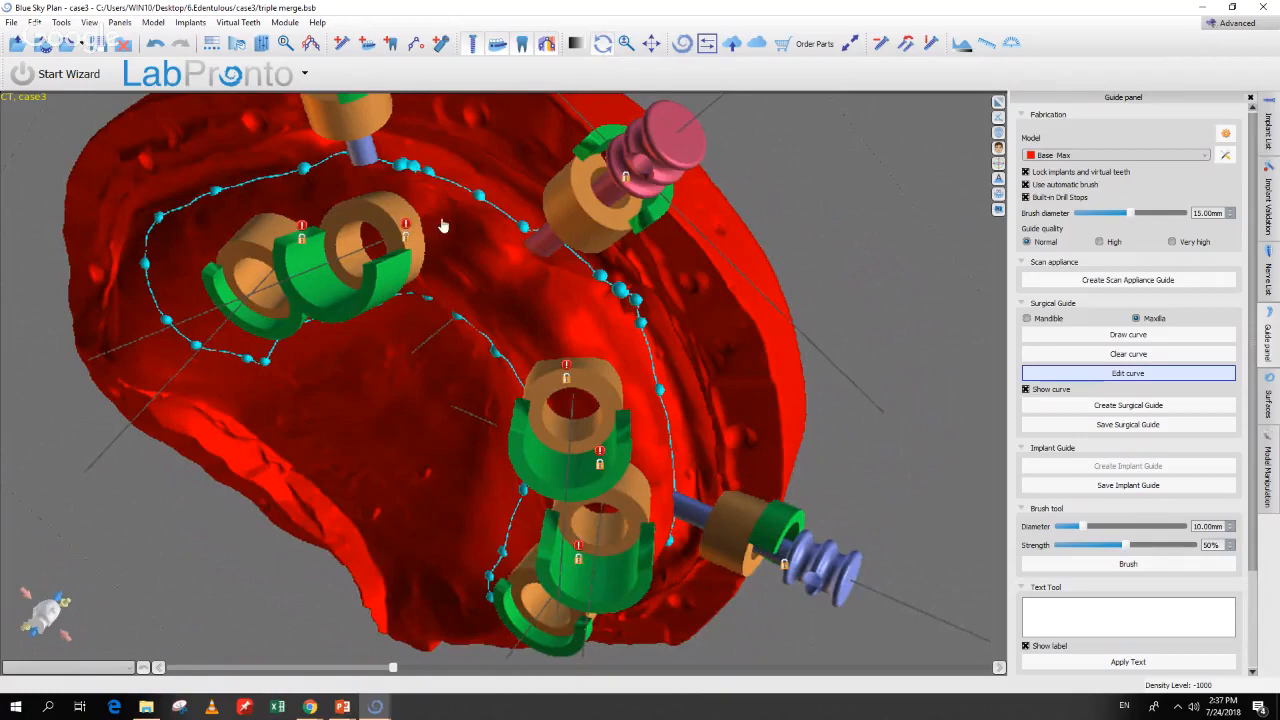
pyautogui.moveTo(443, 226); pyautogui.dragTo(455, 296)
pyautogui.moveTo(427, 193); pyautogui.dragTo(383, 177)
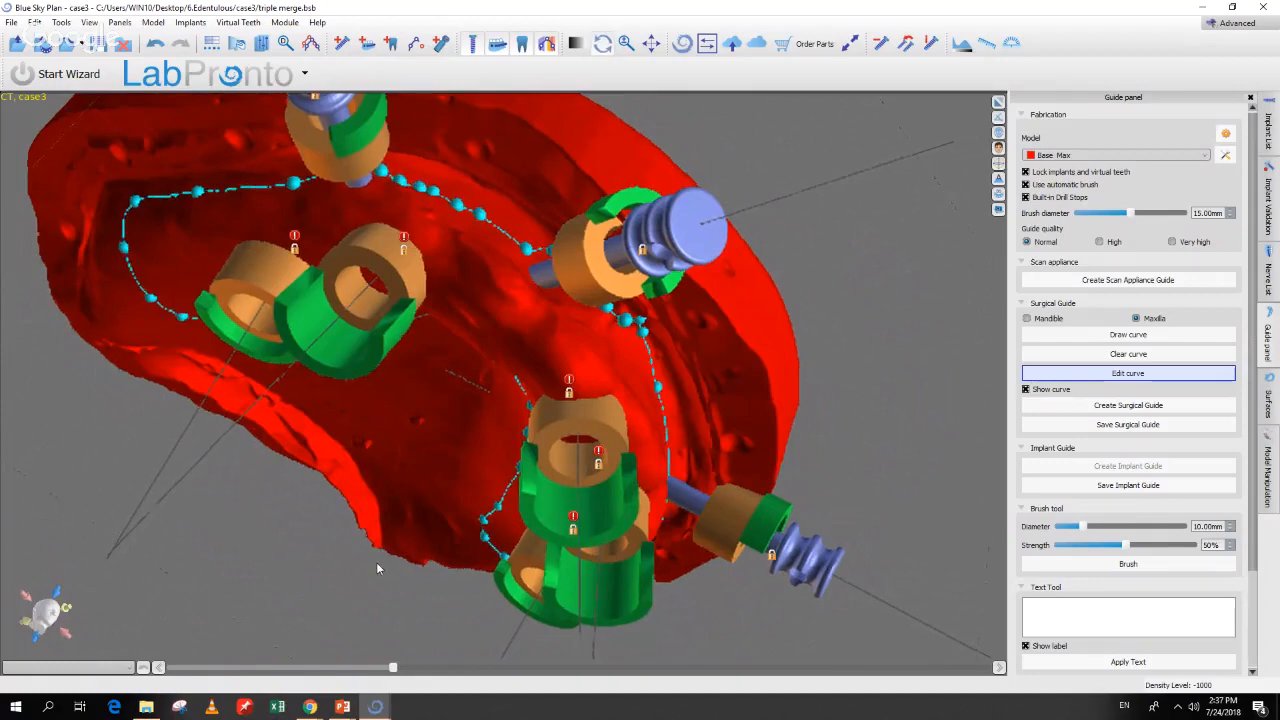
pyautogui.moveTo(376, 562); pyautogui.dragTo(450, 268)
pyautogui.moveTo(270, 342); pyautogui.dragTo(273, 282)
pyautogui.moveTo(193, 397); pyautogui.dragTo(182, 321)
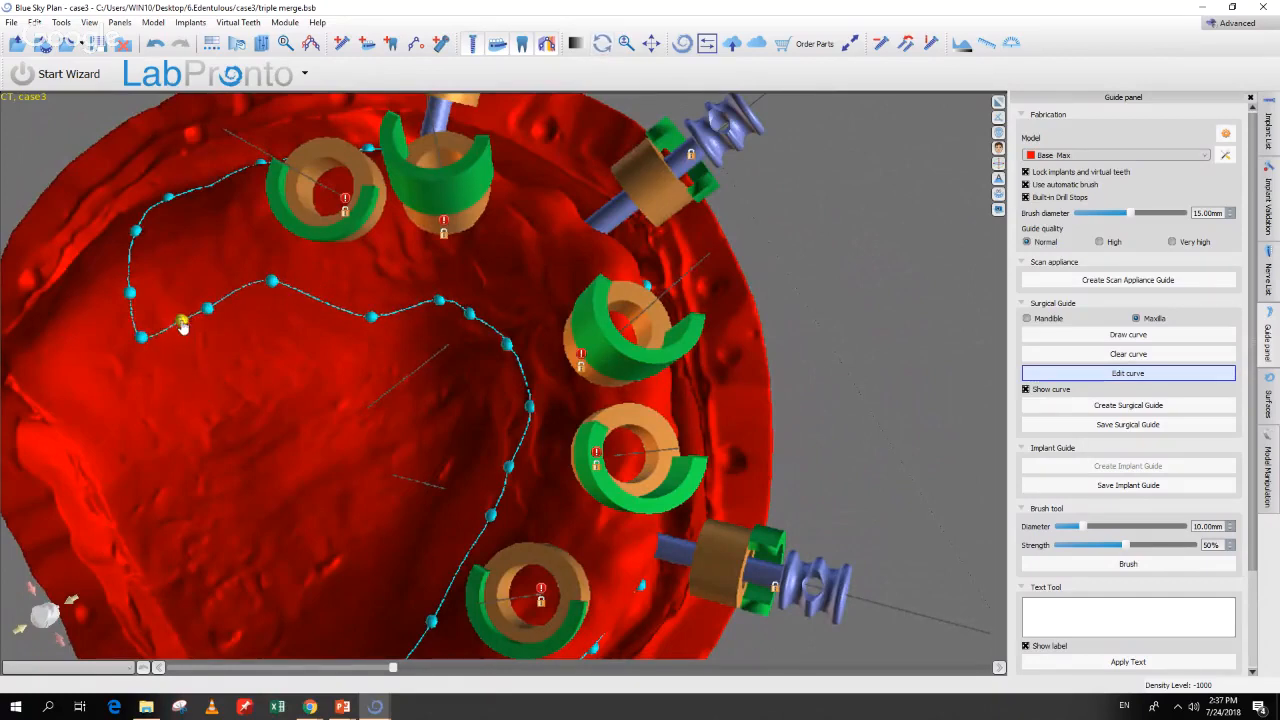
# Step: Create the surgical guide from the curve, saving the Handpiece Preferences drill lengths
pyautogui.click(1103, 406)
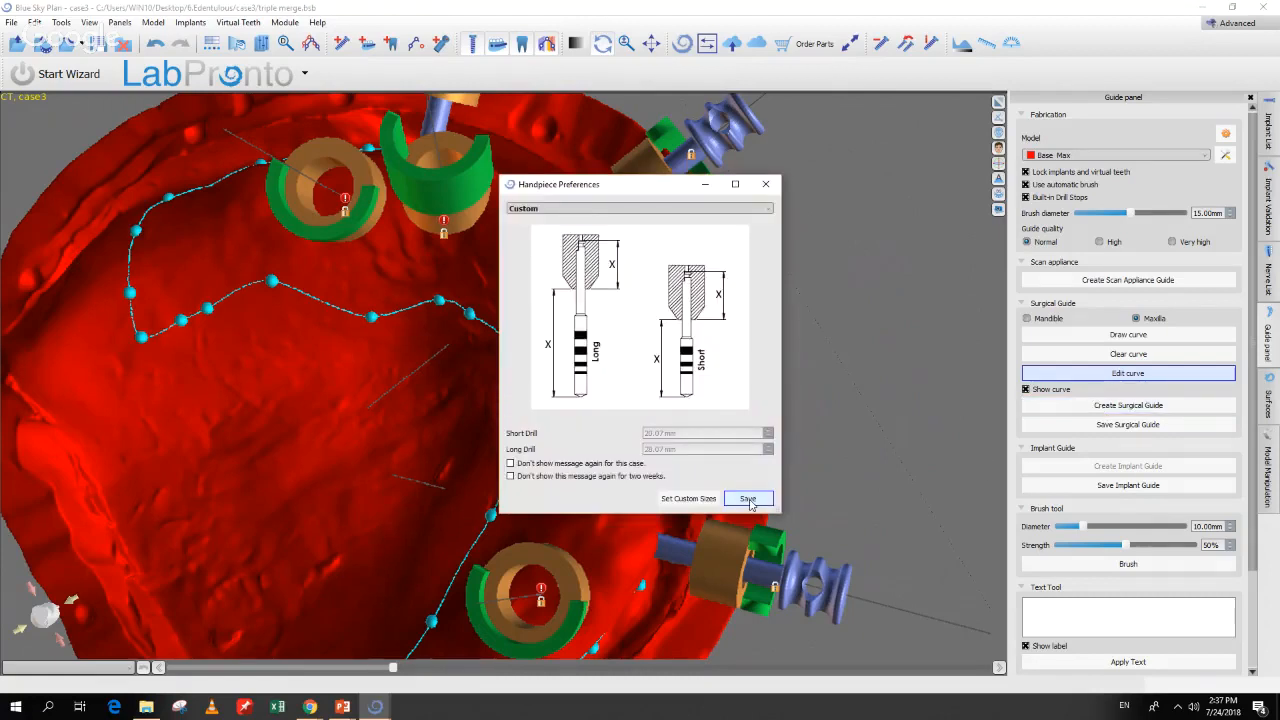
pyautogui.click(748, 498)
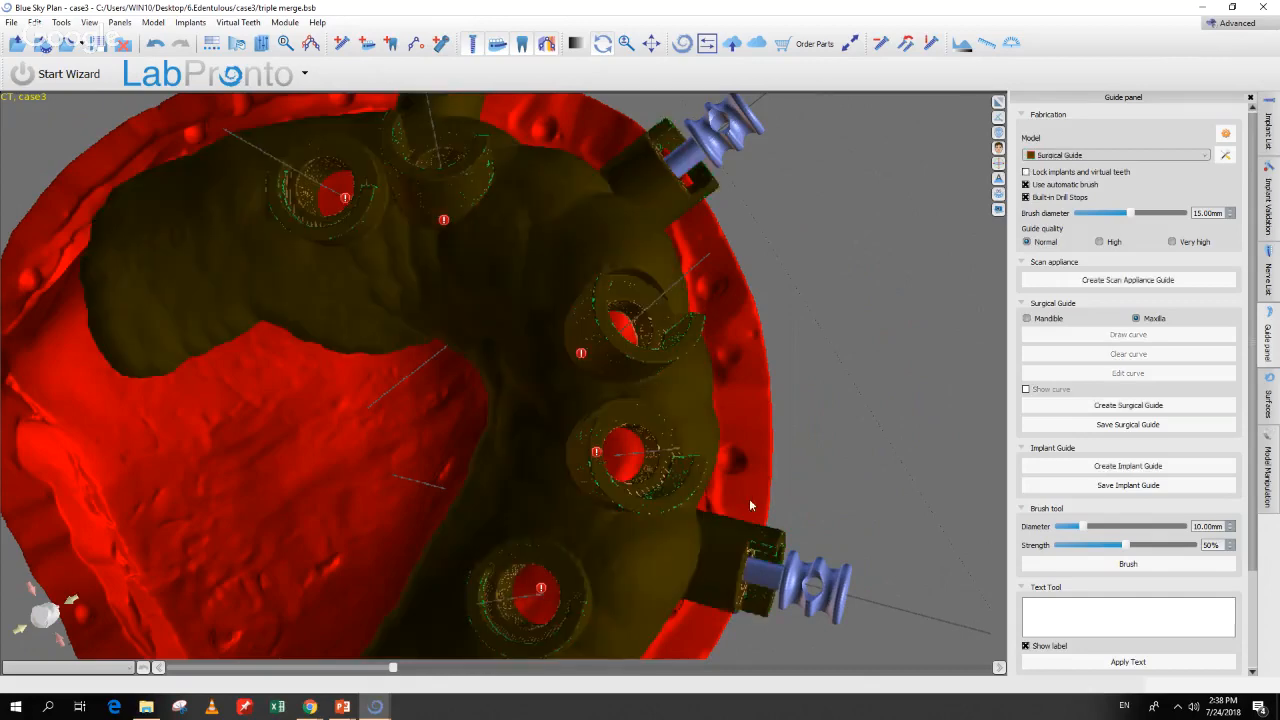
# Step: Inspect the finished guide from above, then advance the slideshow to 'Where Can I Learn More?'
pyautogui.moveTo(860, 428); pyautogui.dragTo(758, 520)
pyautogui.moveTo(775, 157); pyautogui.dragTo(557, 540)
pyautogui.moveTo(714, 157); pyautogui.dragTo(864, 221)
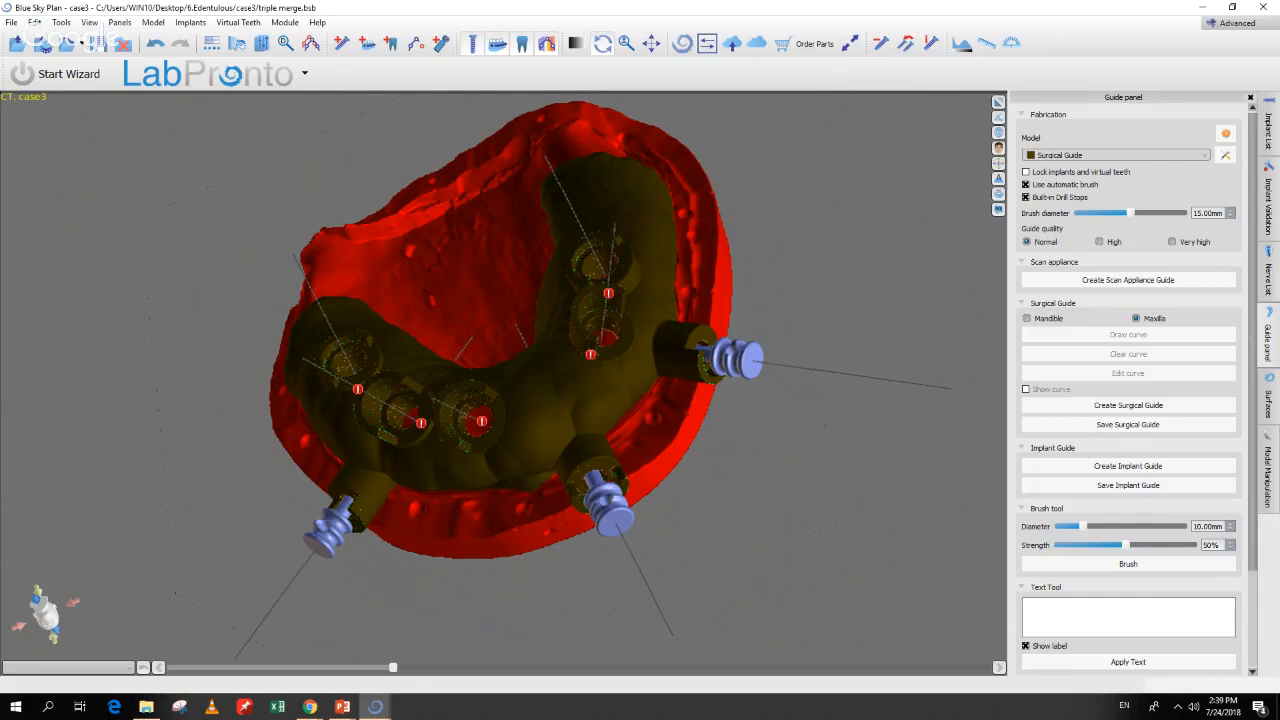
pyautogui.hotkey('alt', 'Tab')
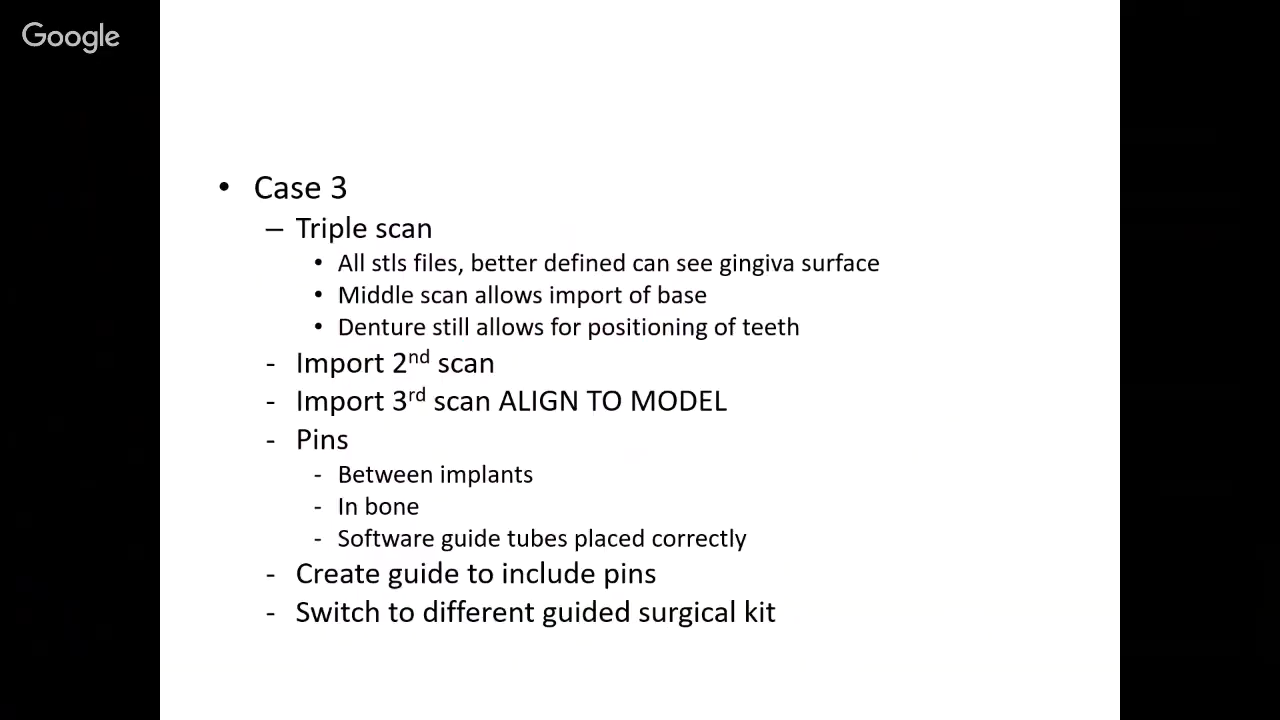
pyautogui.press('Right')
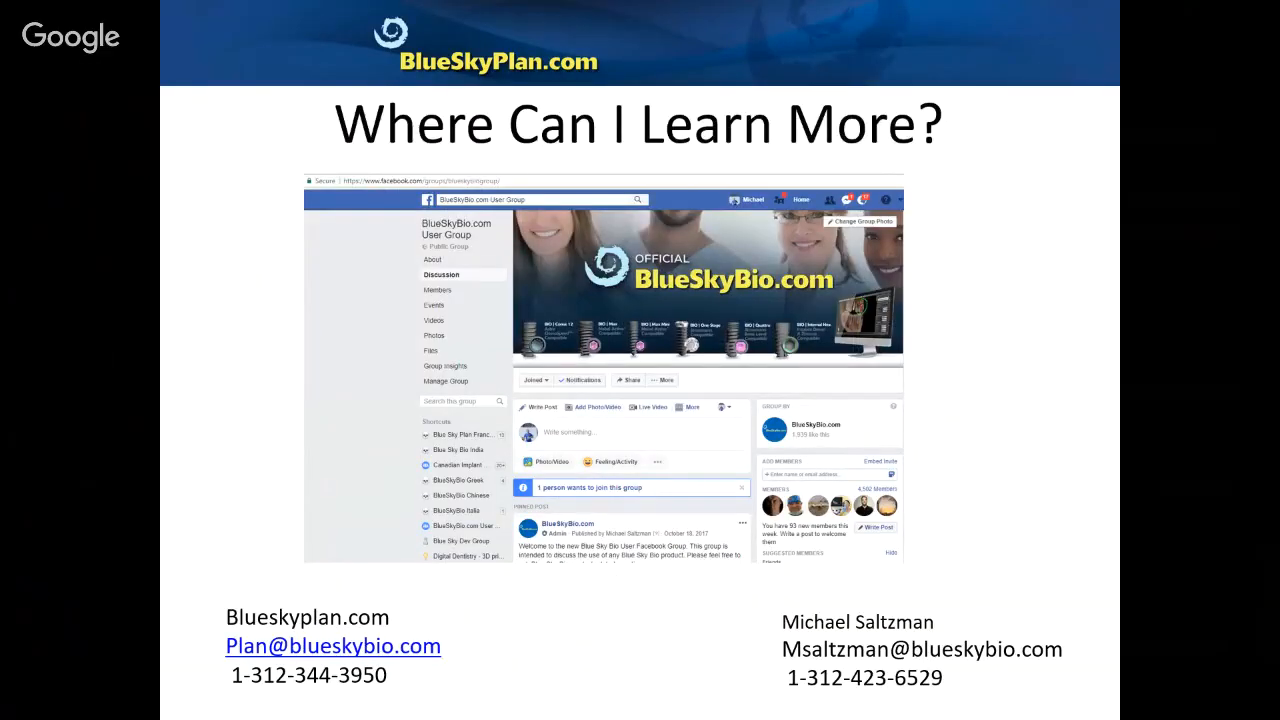